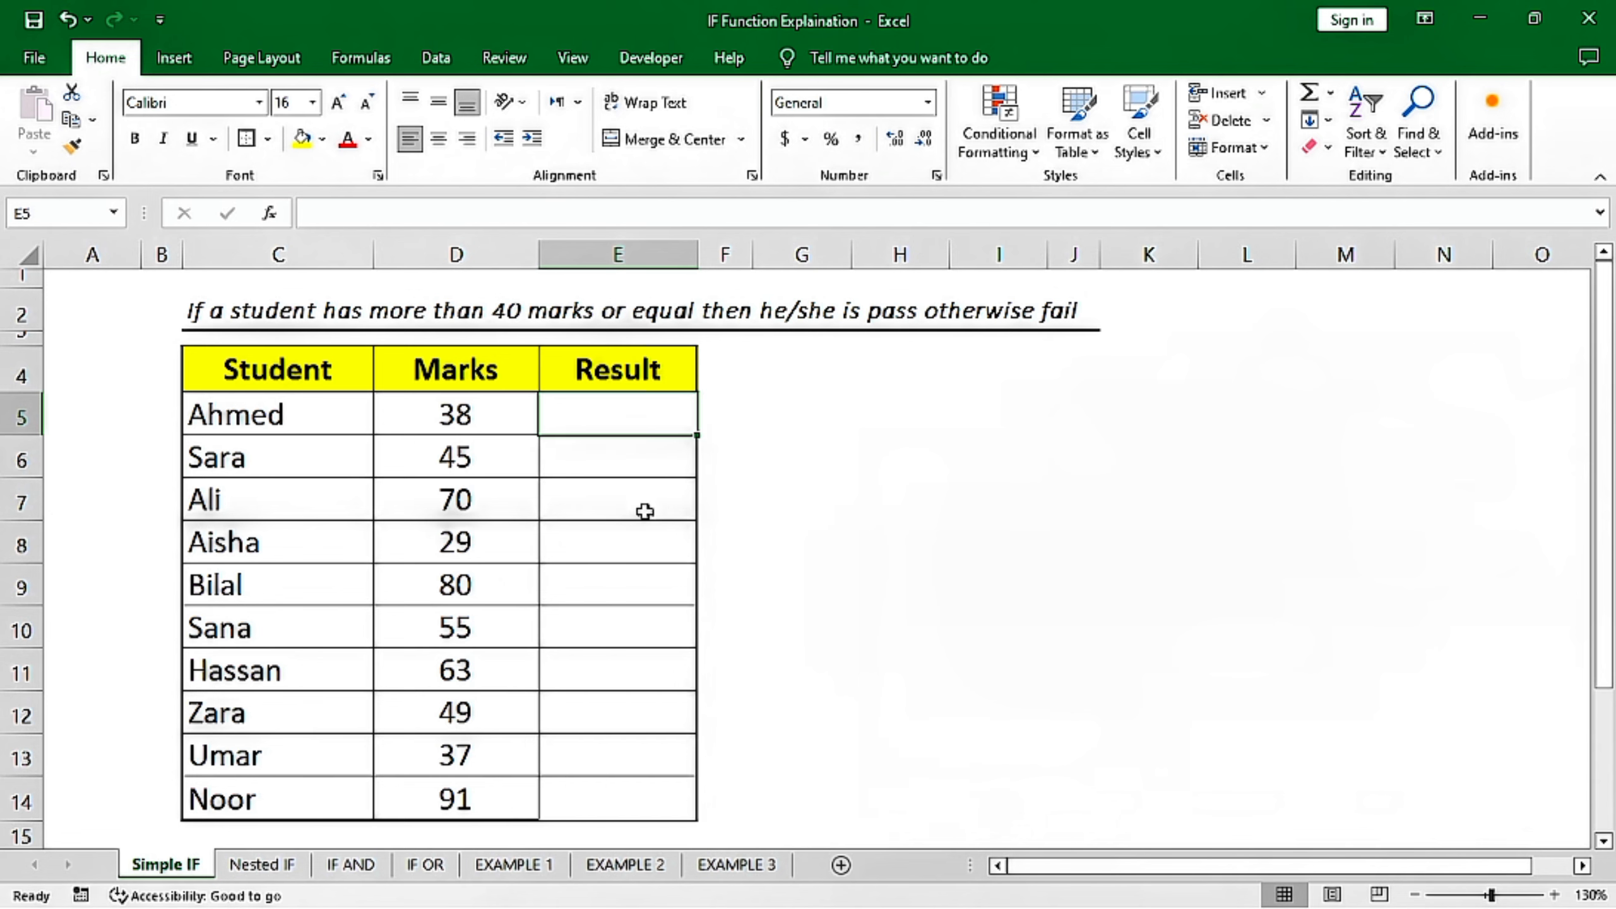
Select the Marks and Result cells on the Simple IF sheet, starting from E5.
{"action": "left_click_drag", "start_coordinate": [445, 433], "coordinate": [604, 789]}
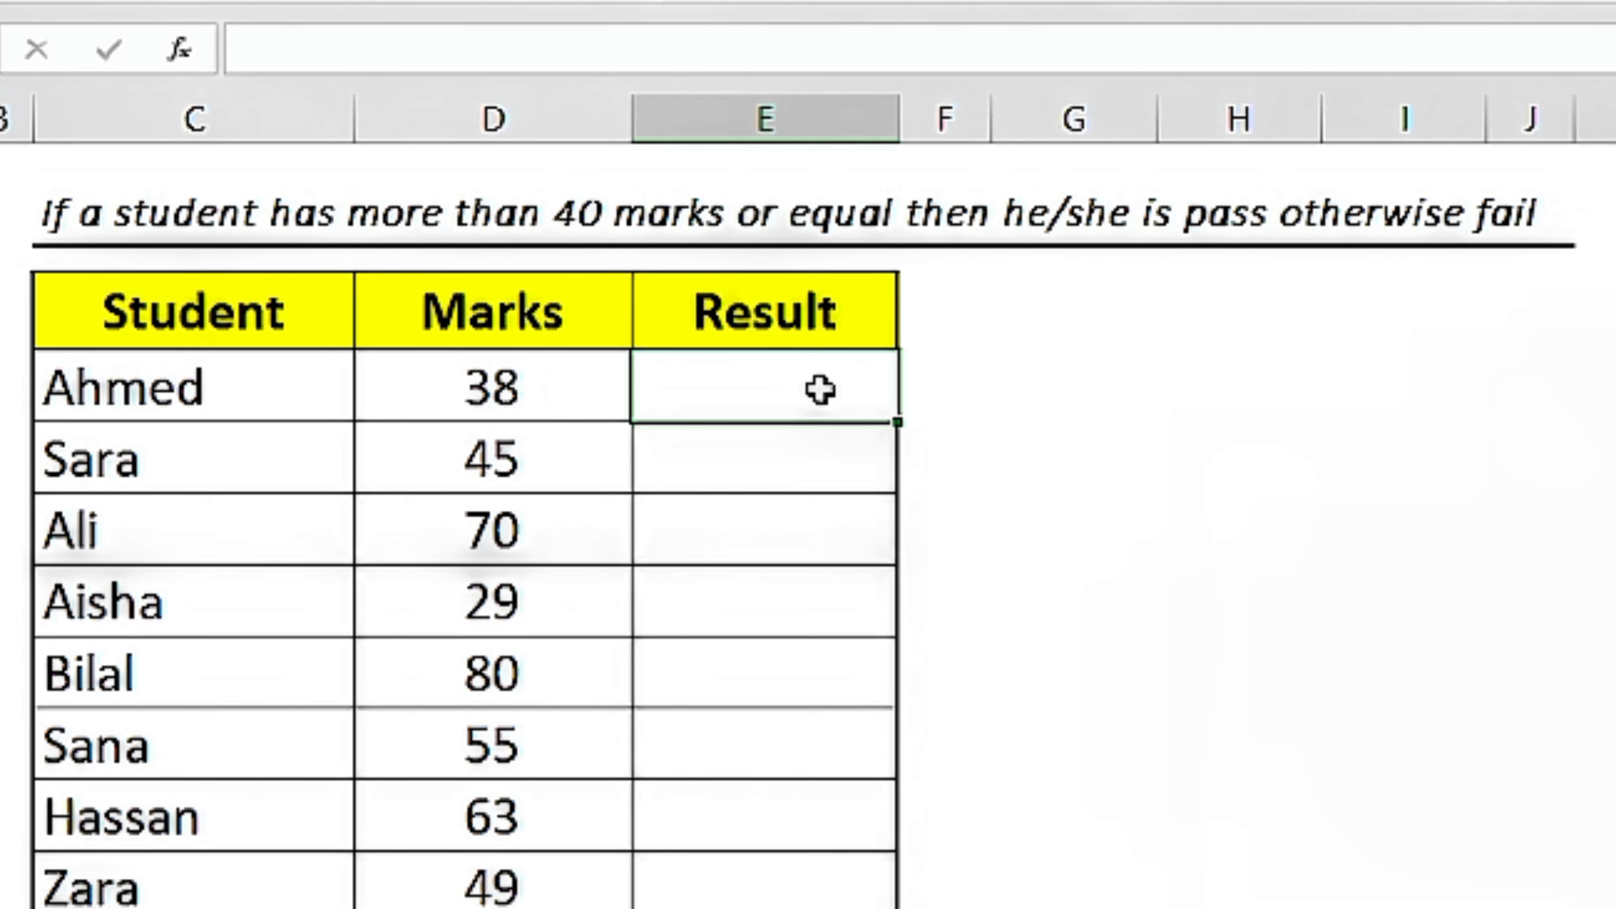
Enter =IF(D5>=40,"Pass","Fail") in E5, which shows Fail for the mark of 38.
{"action": "left_click", "coordinate": [650, 416]}
{"action": "type", "text": "="}
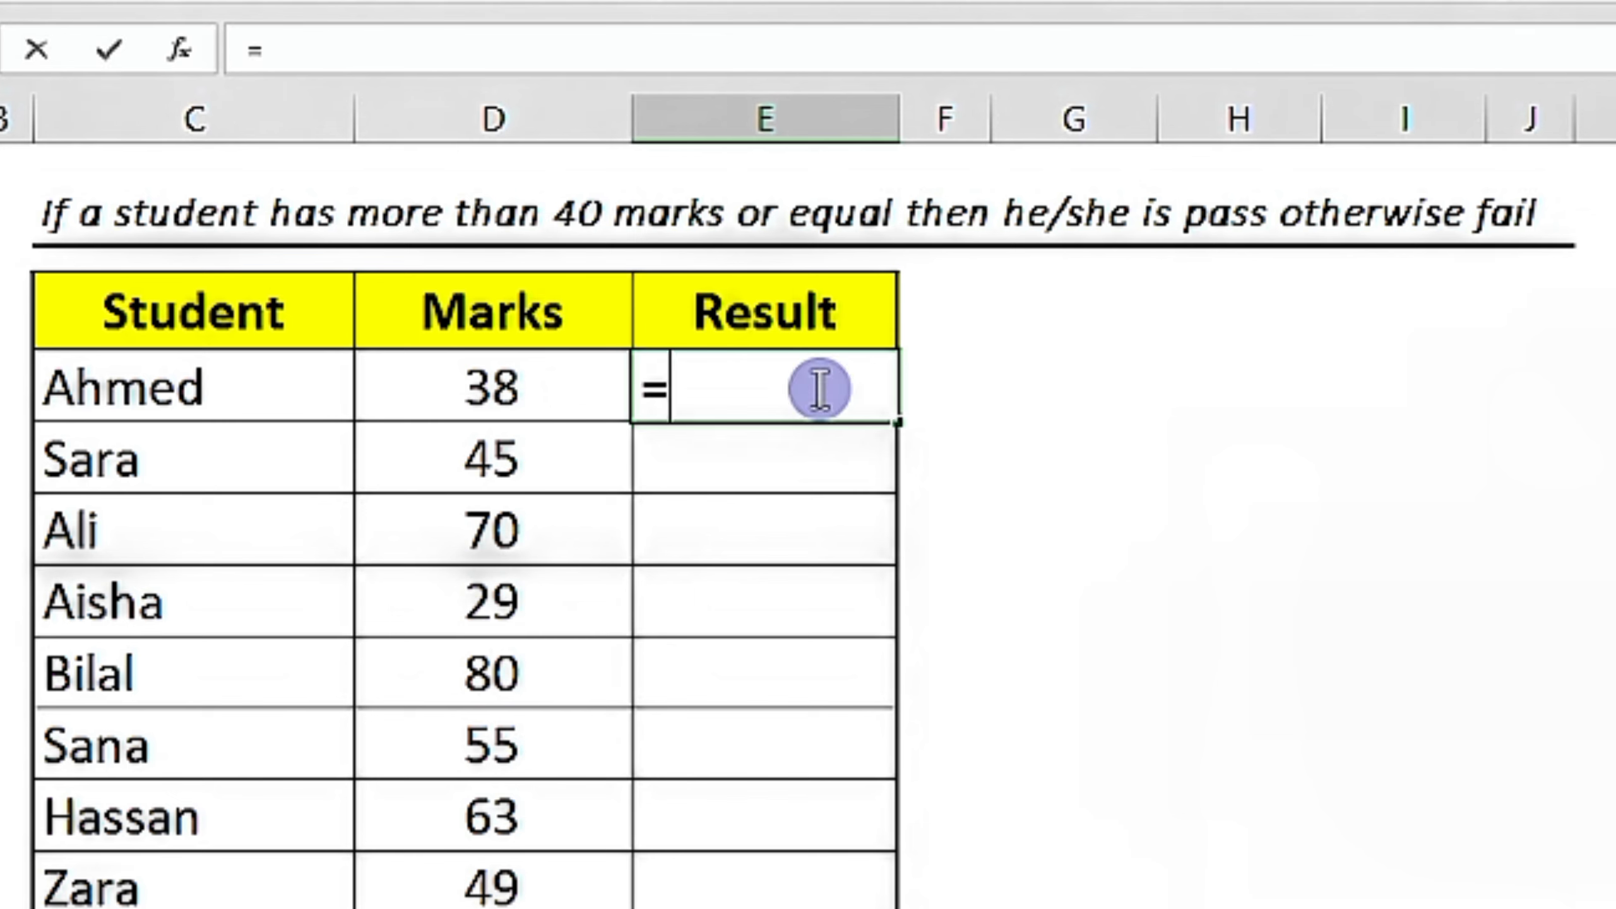
{"action": "type", "text": "if"}
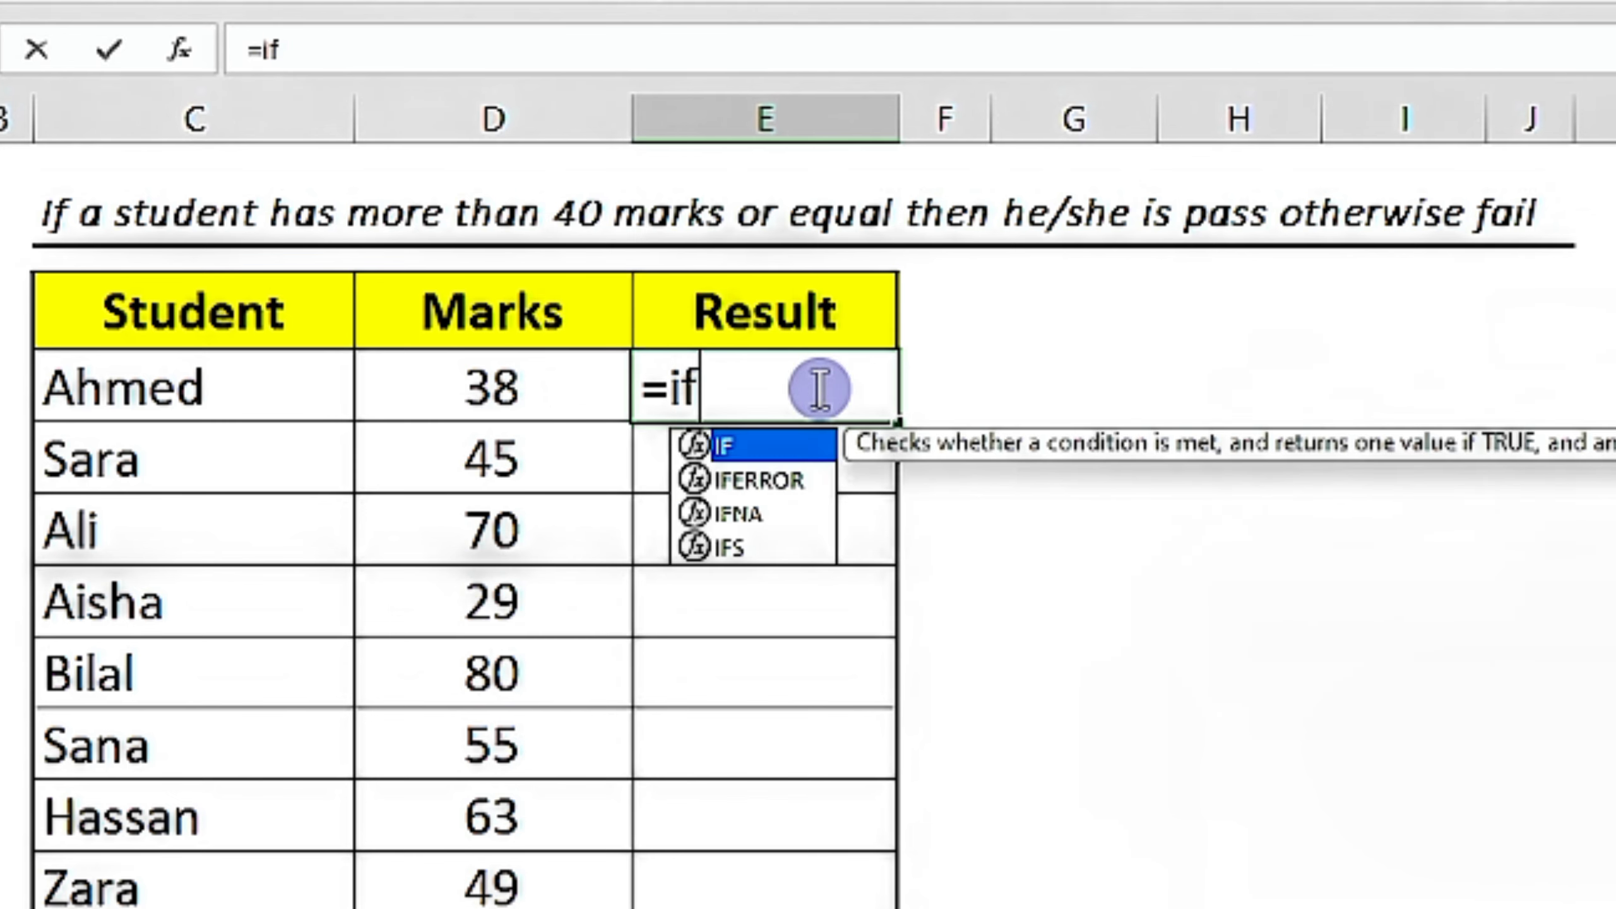
{"action": "key", "text": "Tab"}
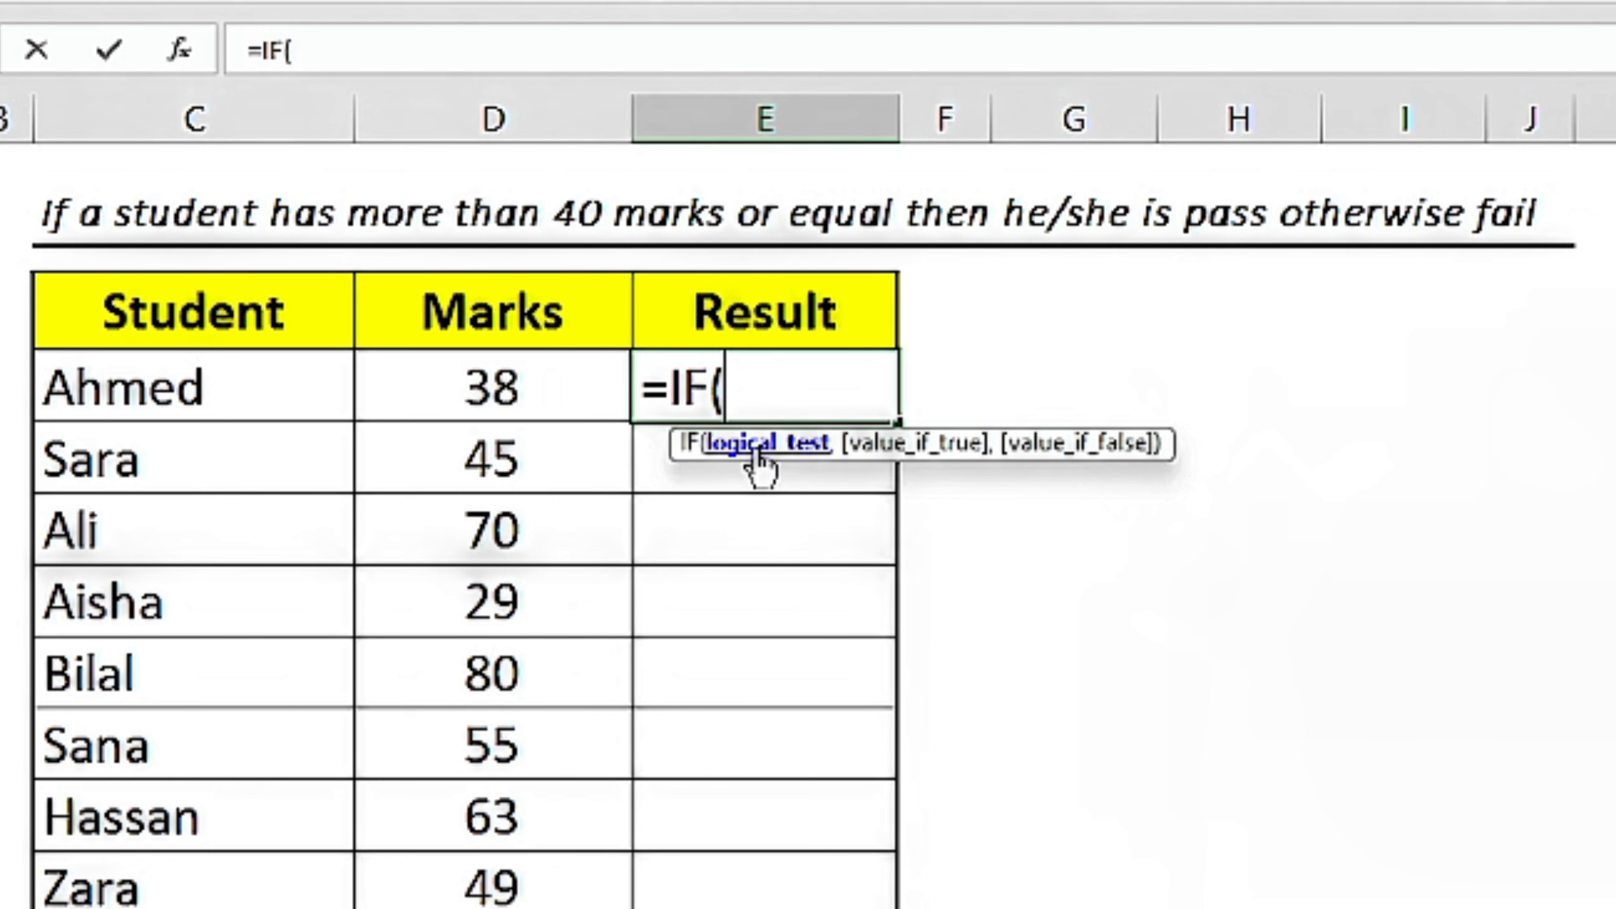
{"action": "left_click", "coordinate": [514, 413]}
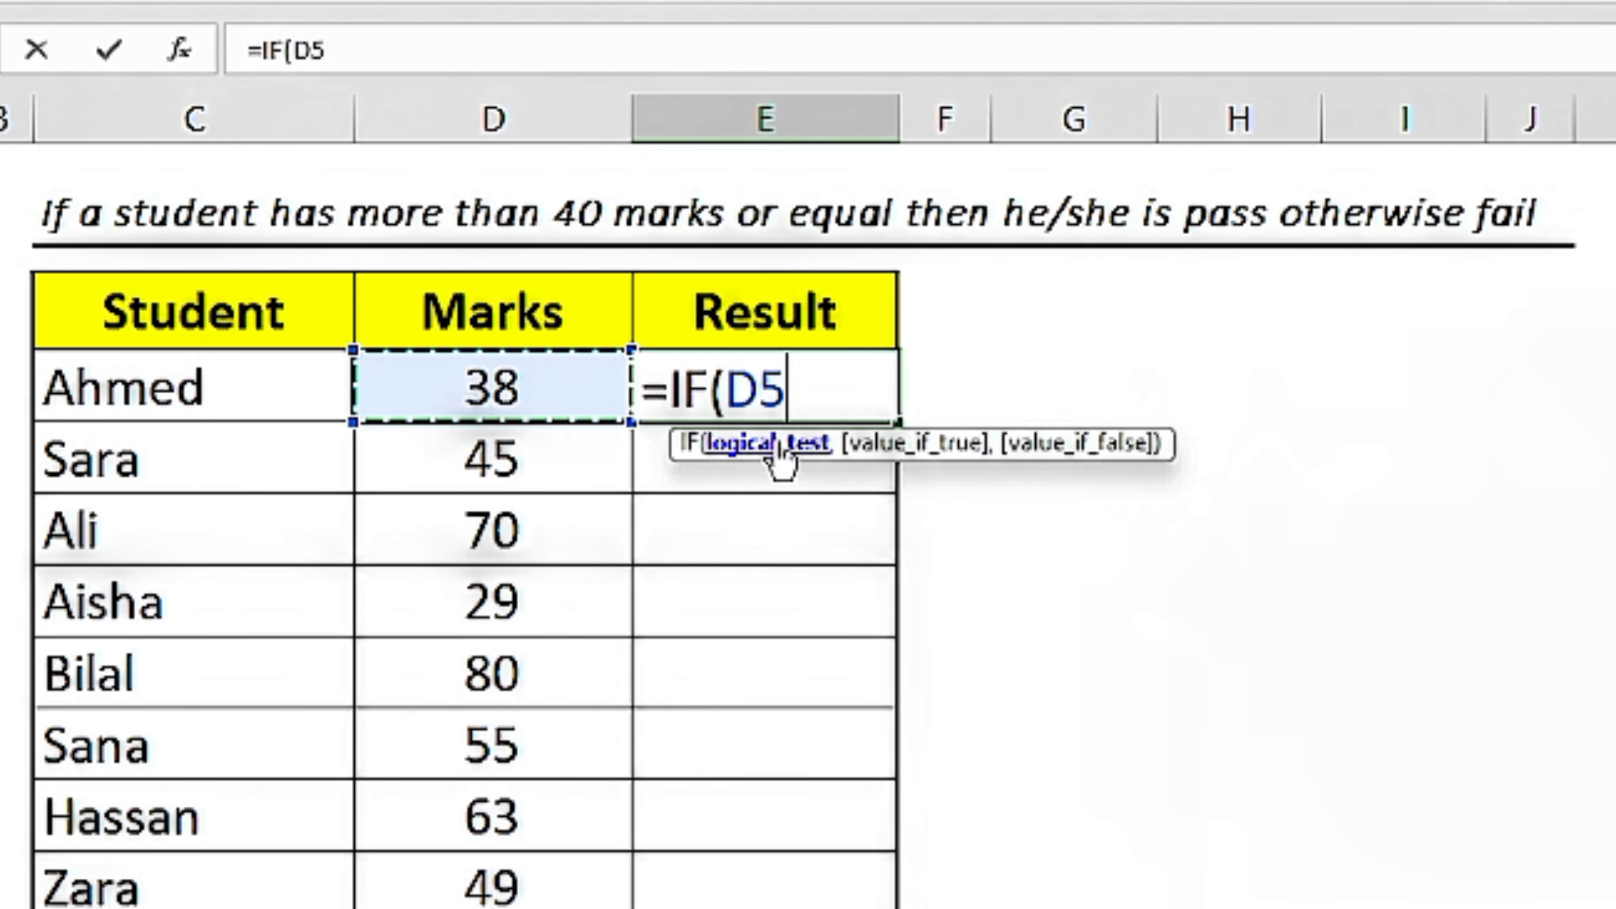
{"action": "type", "text": ">"}
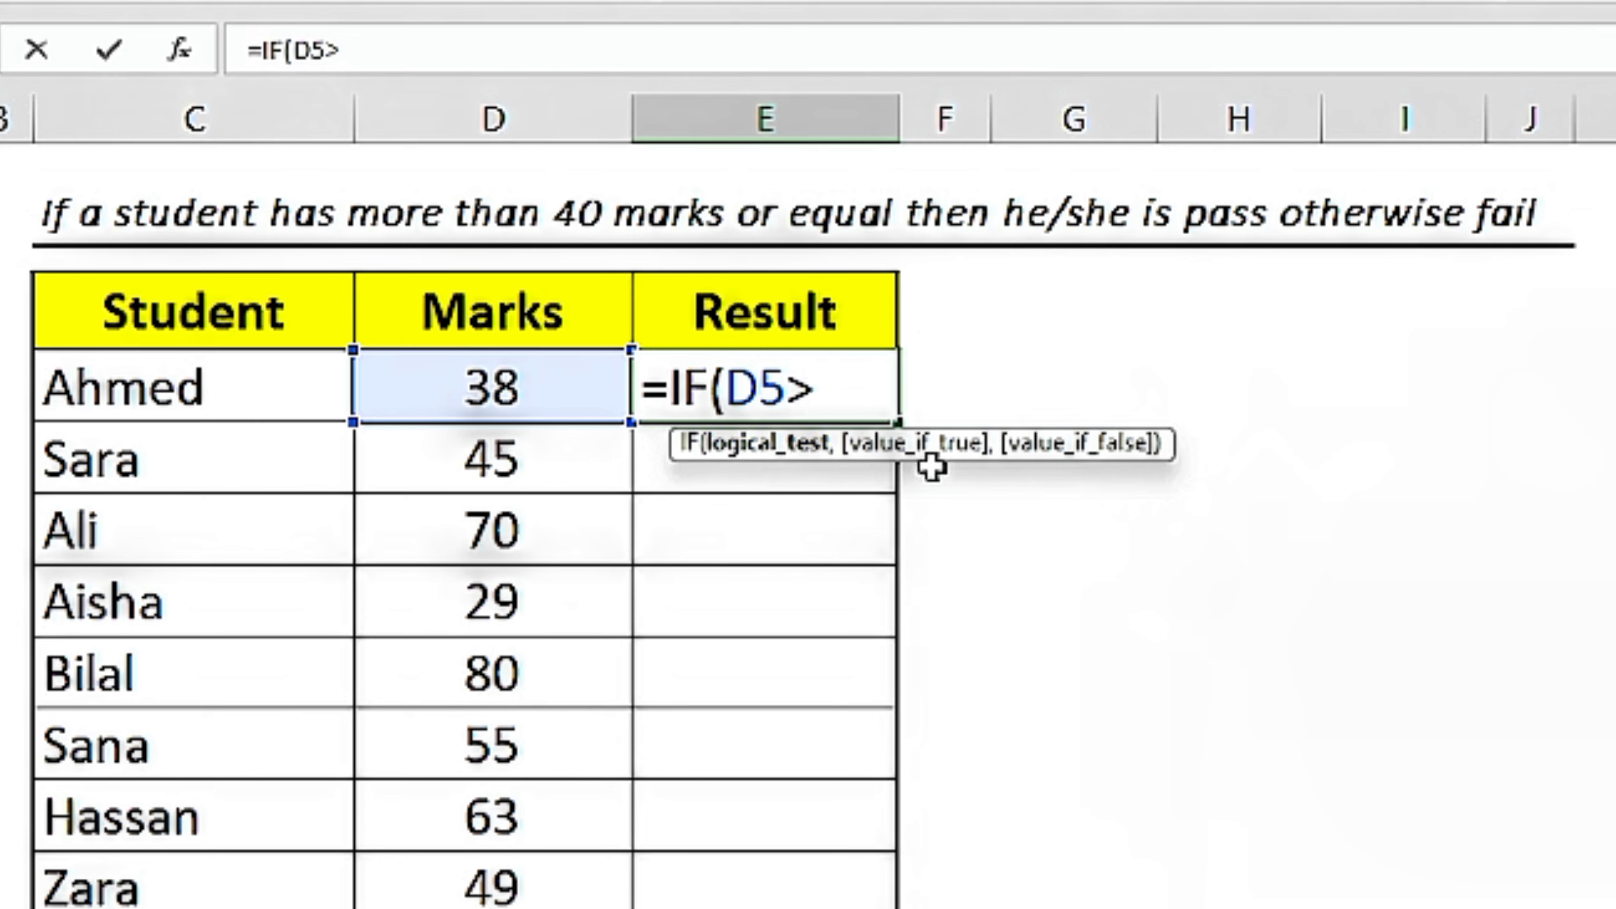
{"action": "type", "text": "="}
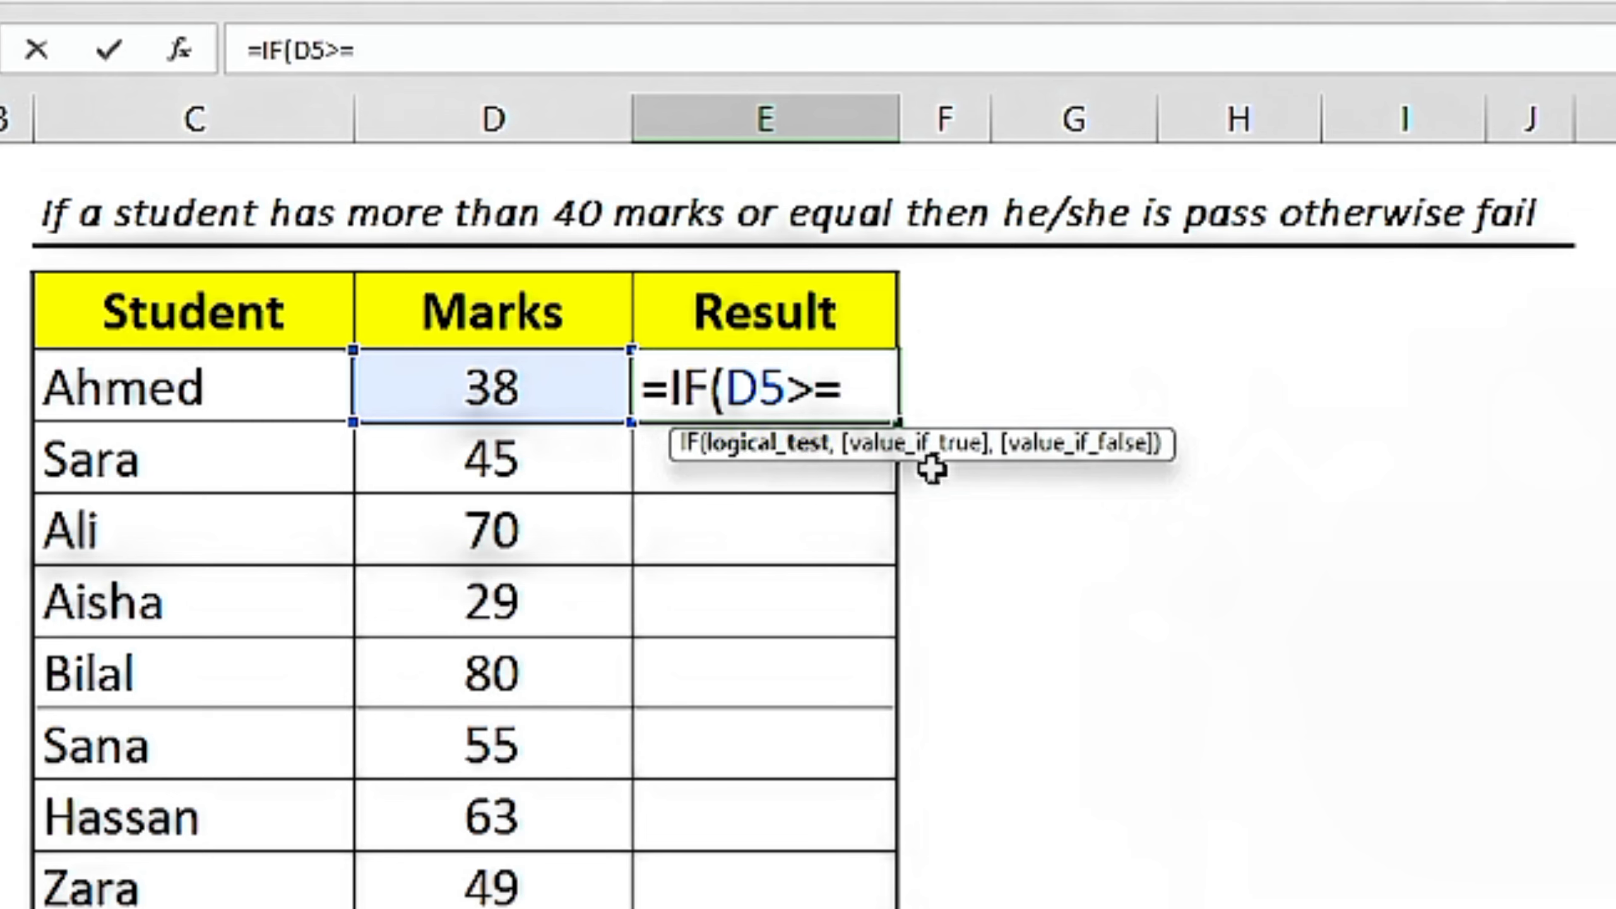
{"action": "type", "text": "40"}
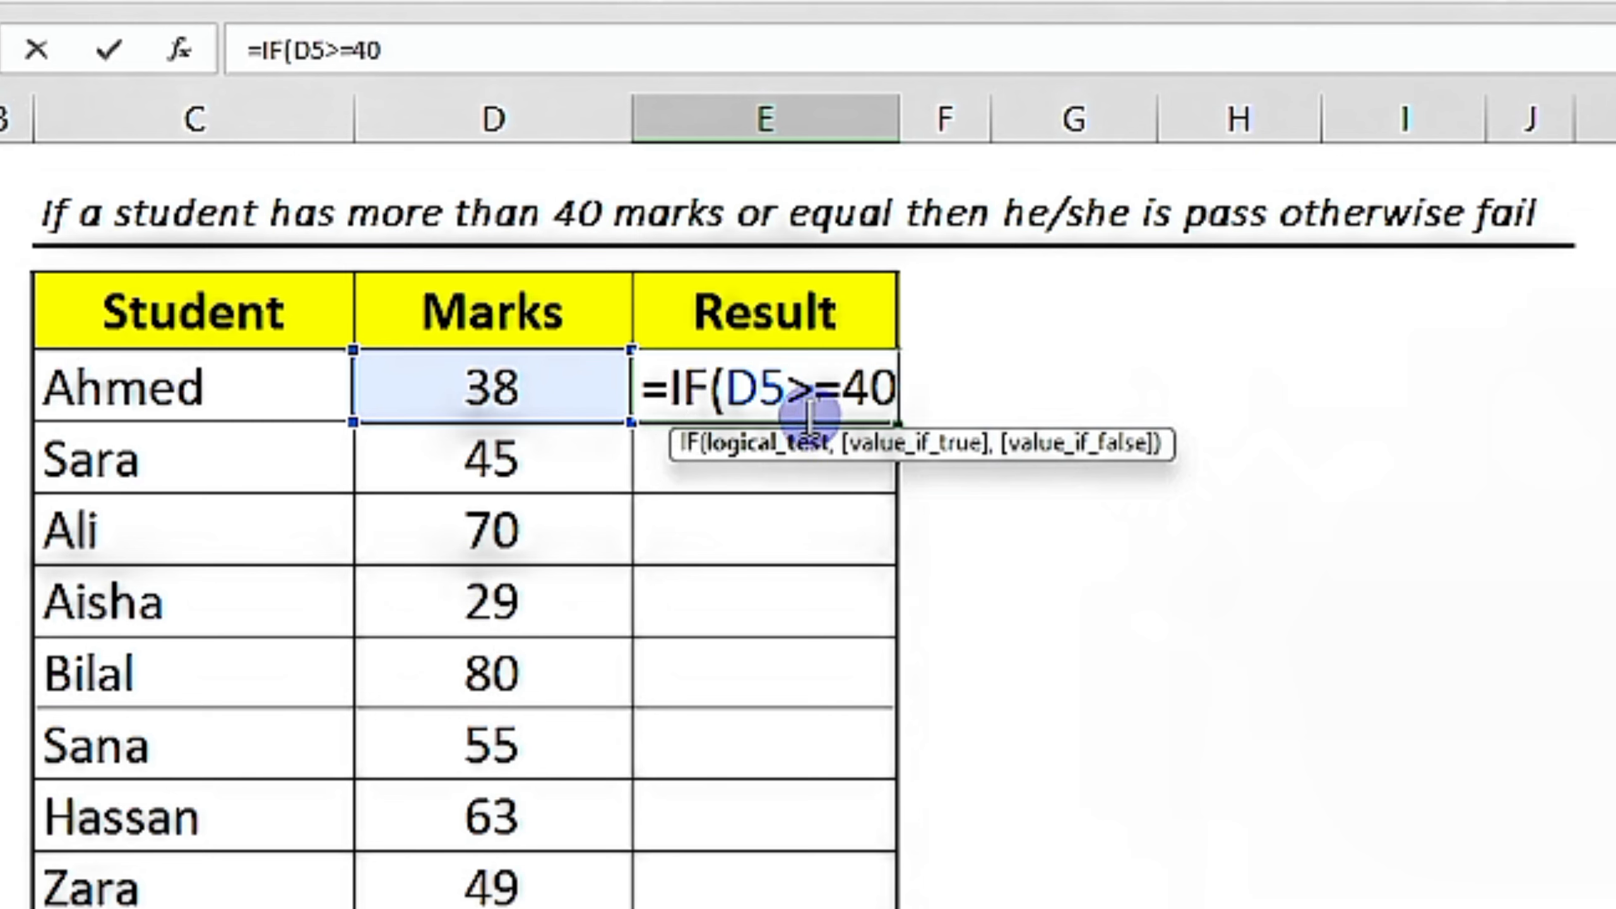
{"action": "type", "text": ","}
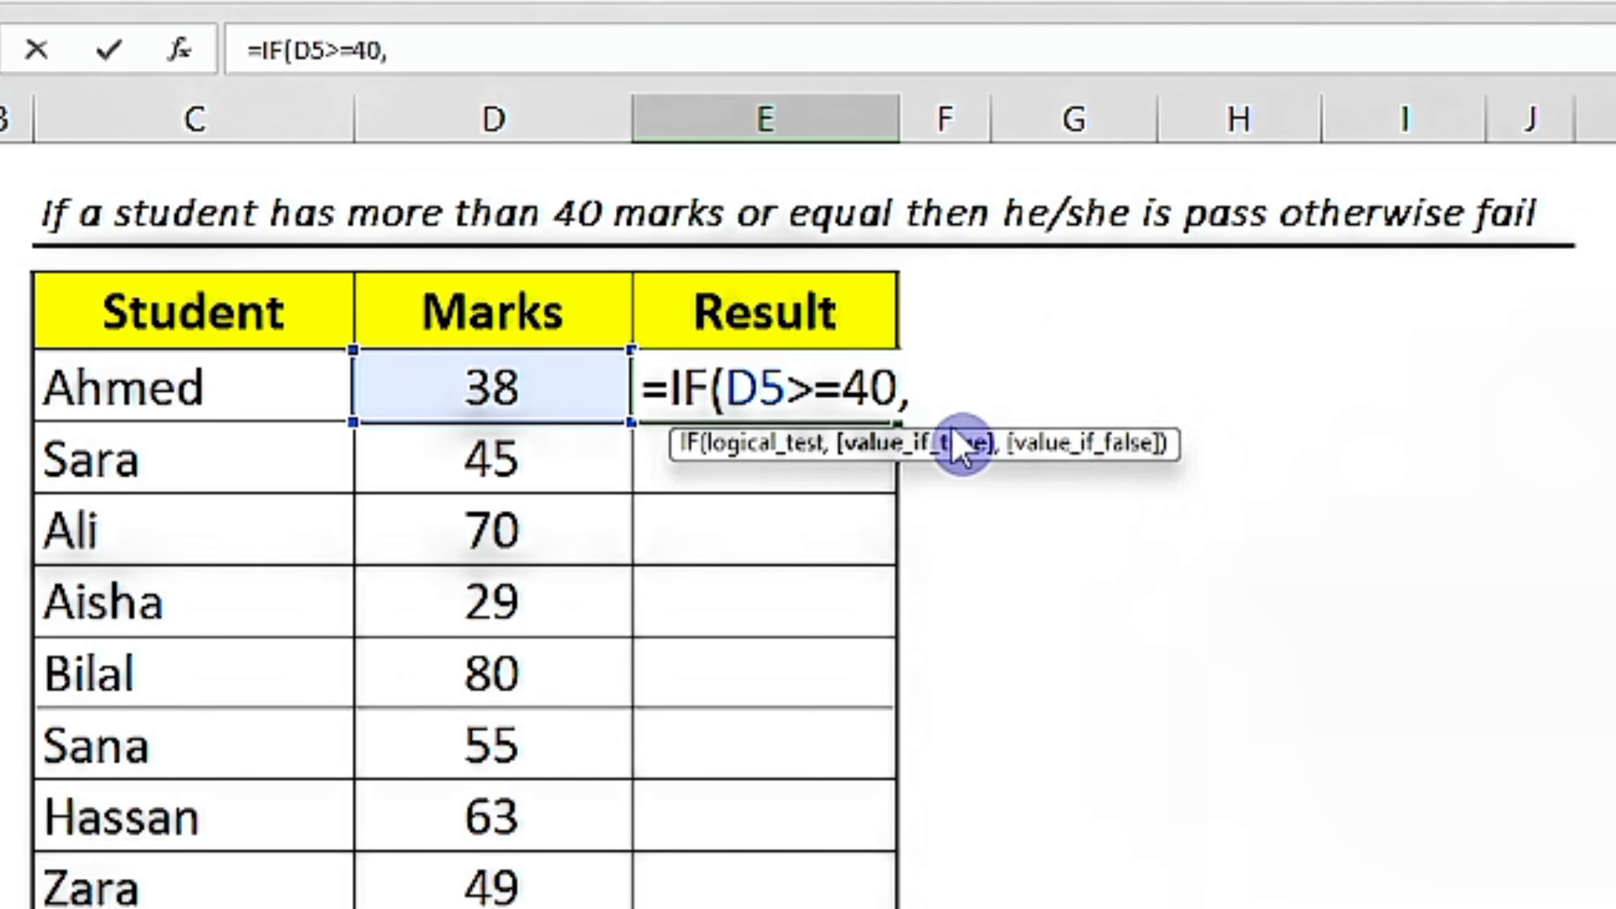
{"action": "type", "text": "\""}
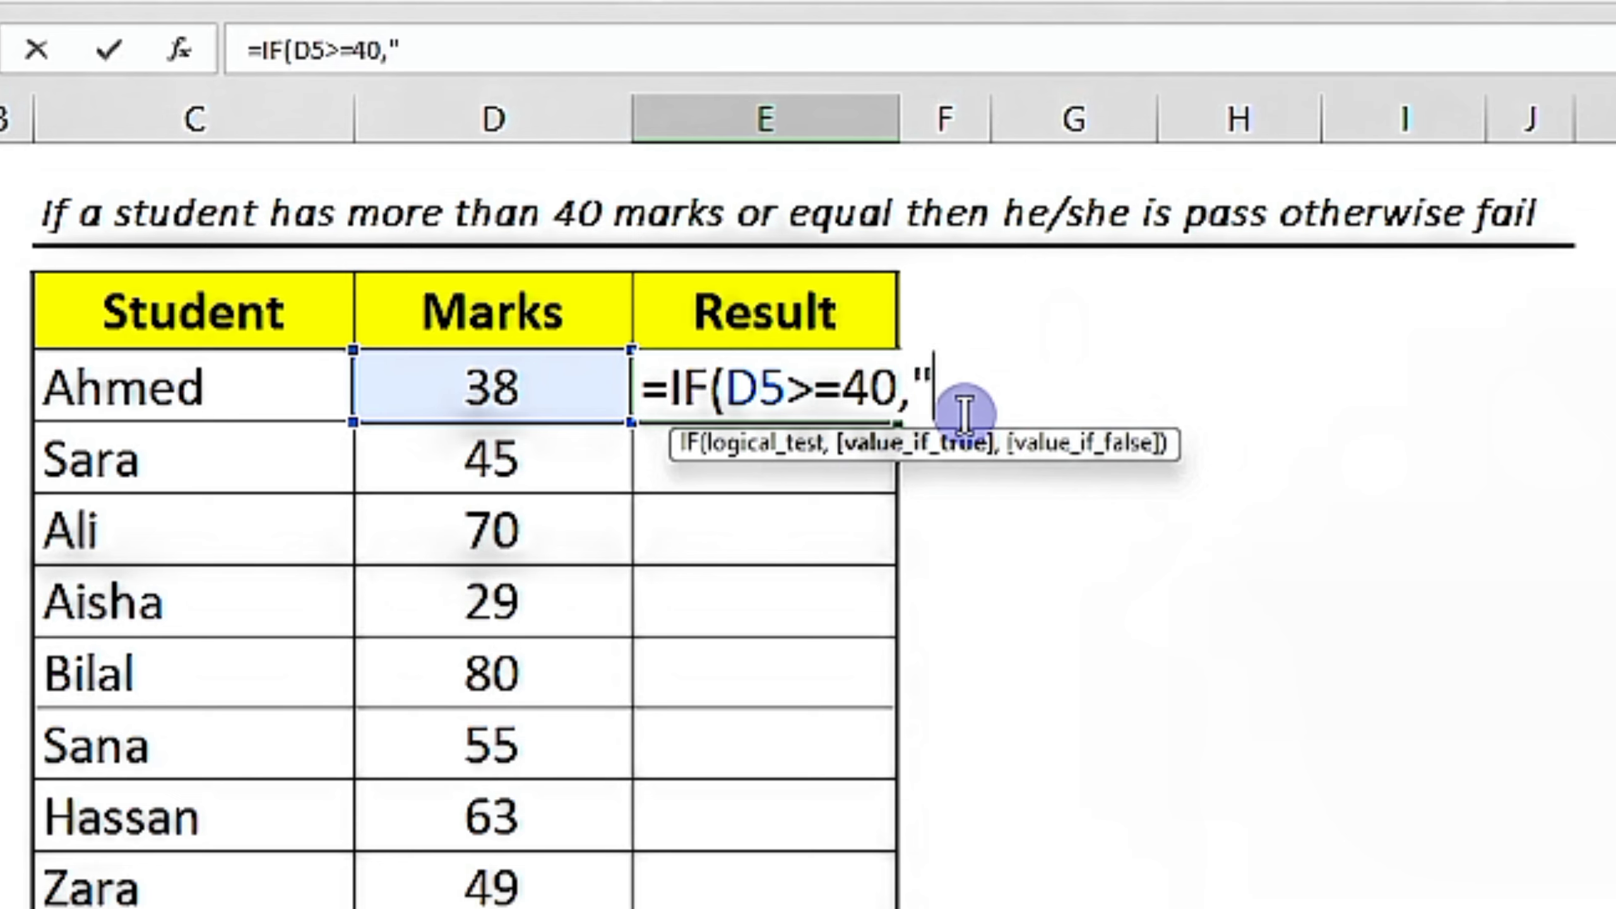
{"action": "type", "text": "Pas"}
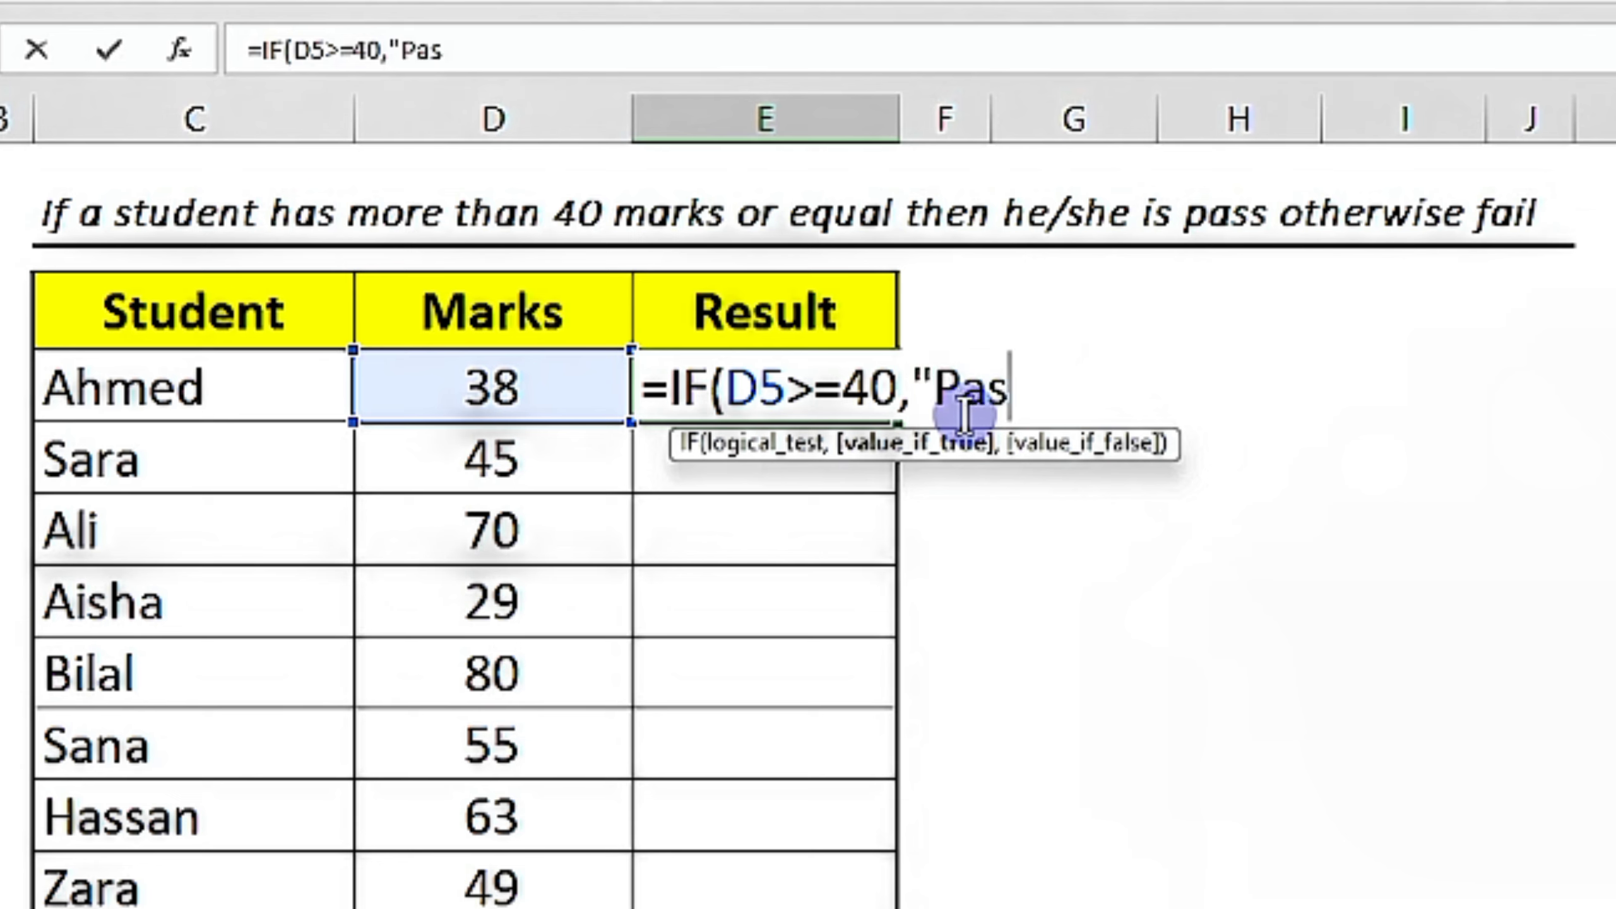
{"action": "type", "text": "s"}
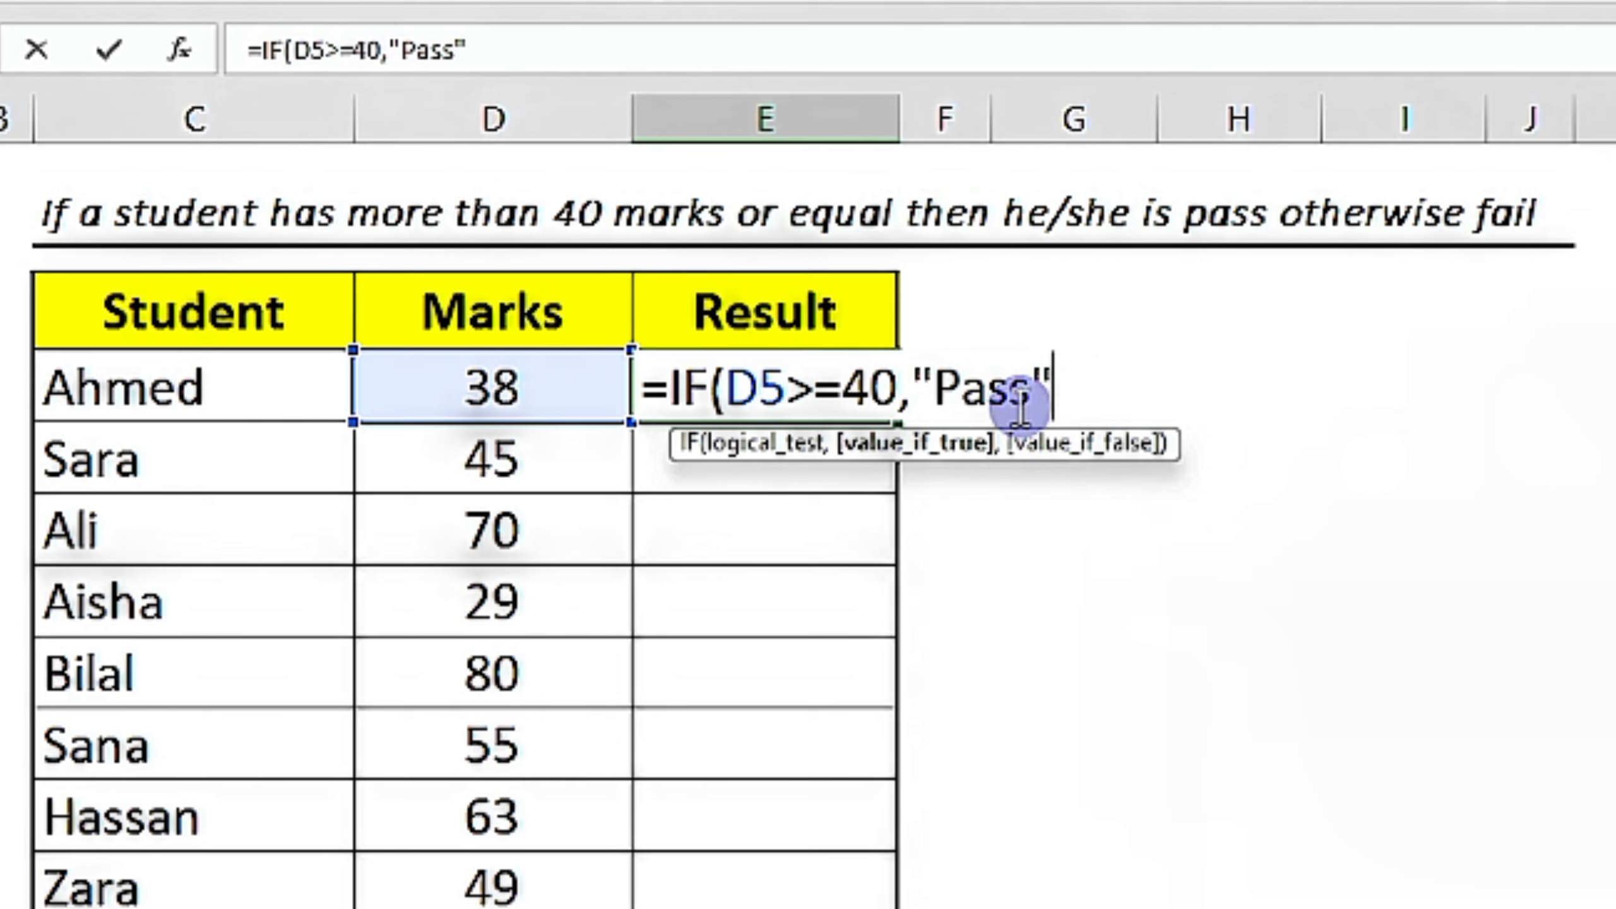
{"action": "type", "text": ","}
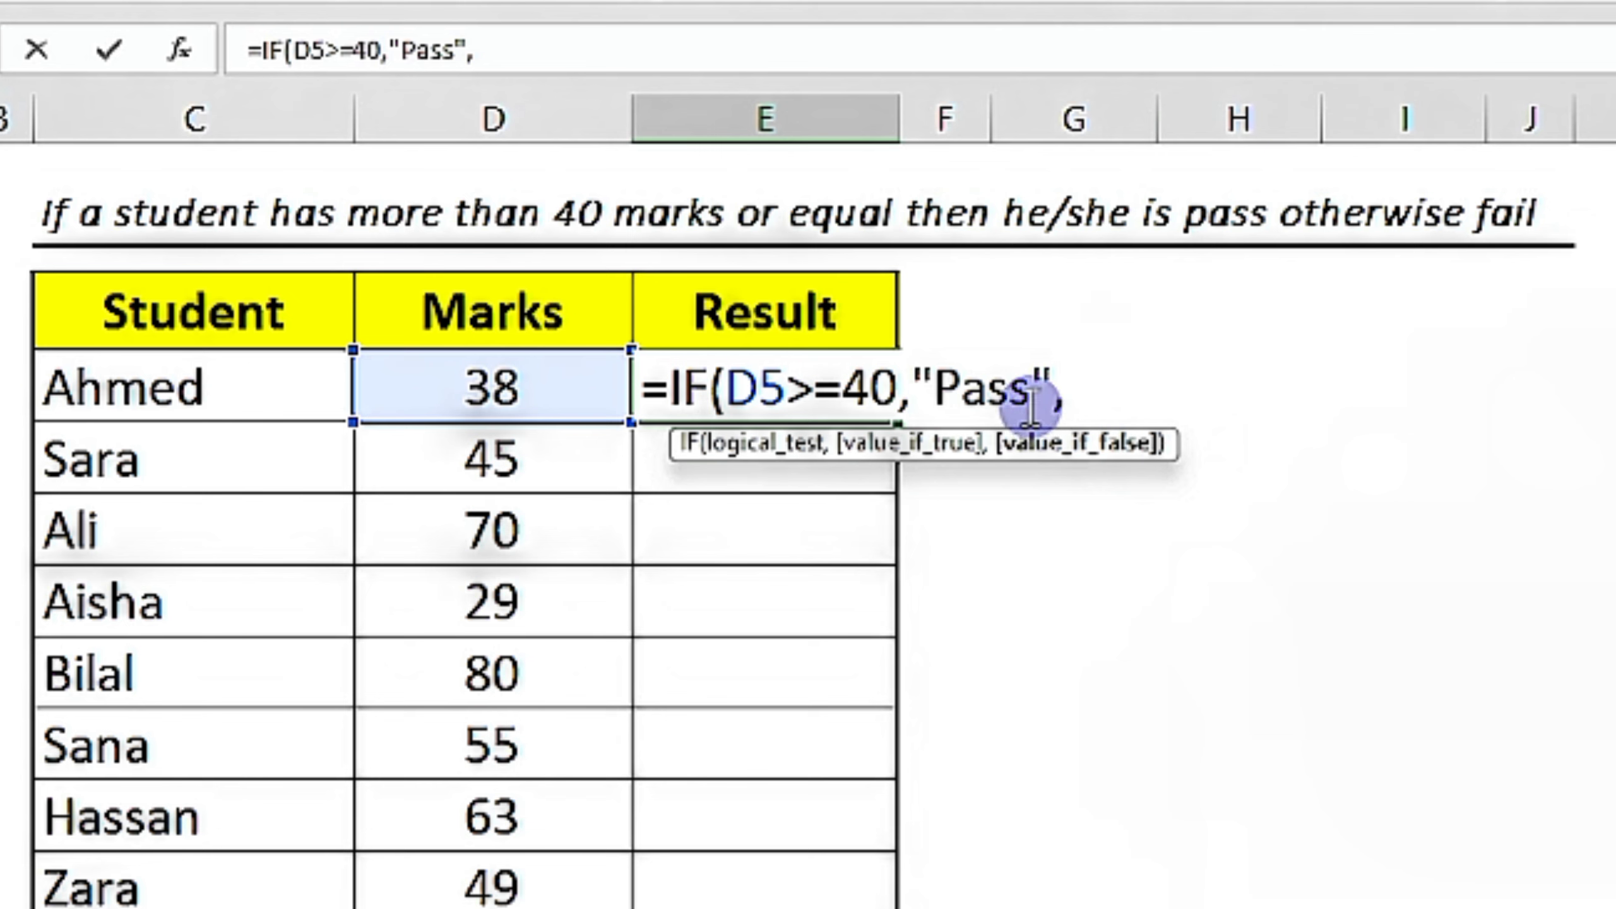
{"action": "type", "text": "\""}
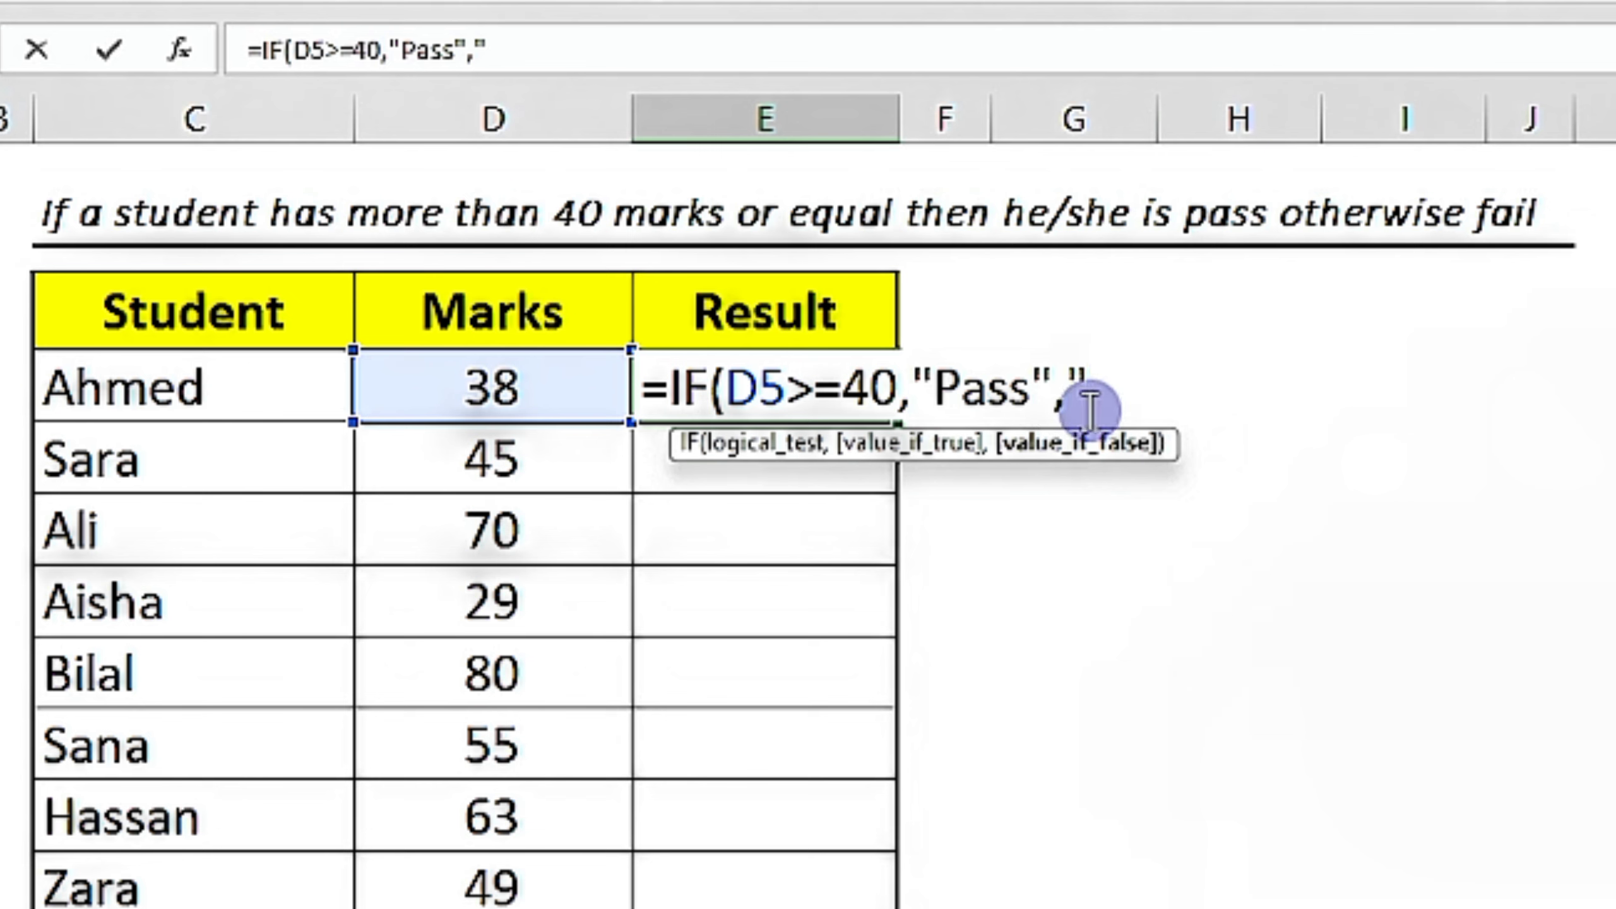
{"action": "type", "text": "Fail\""}
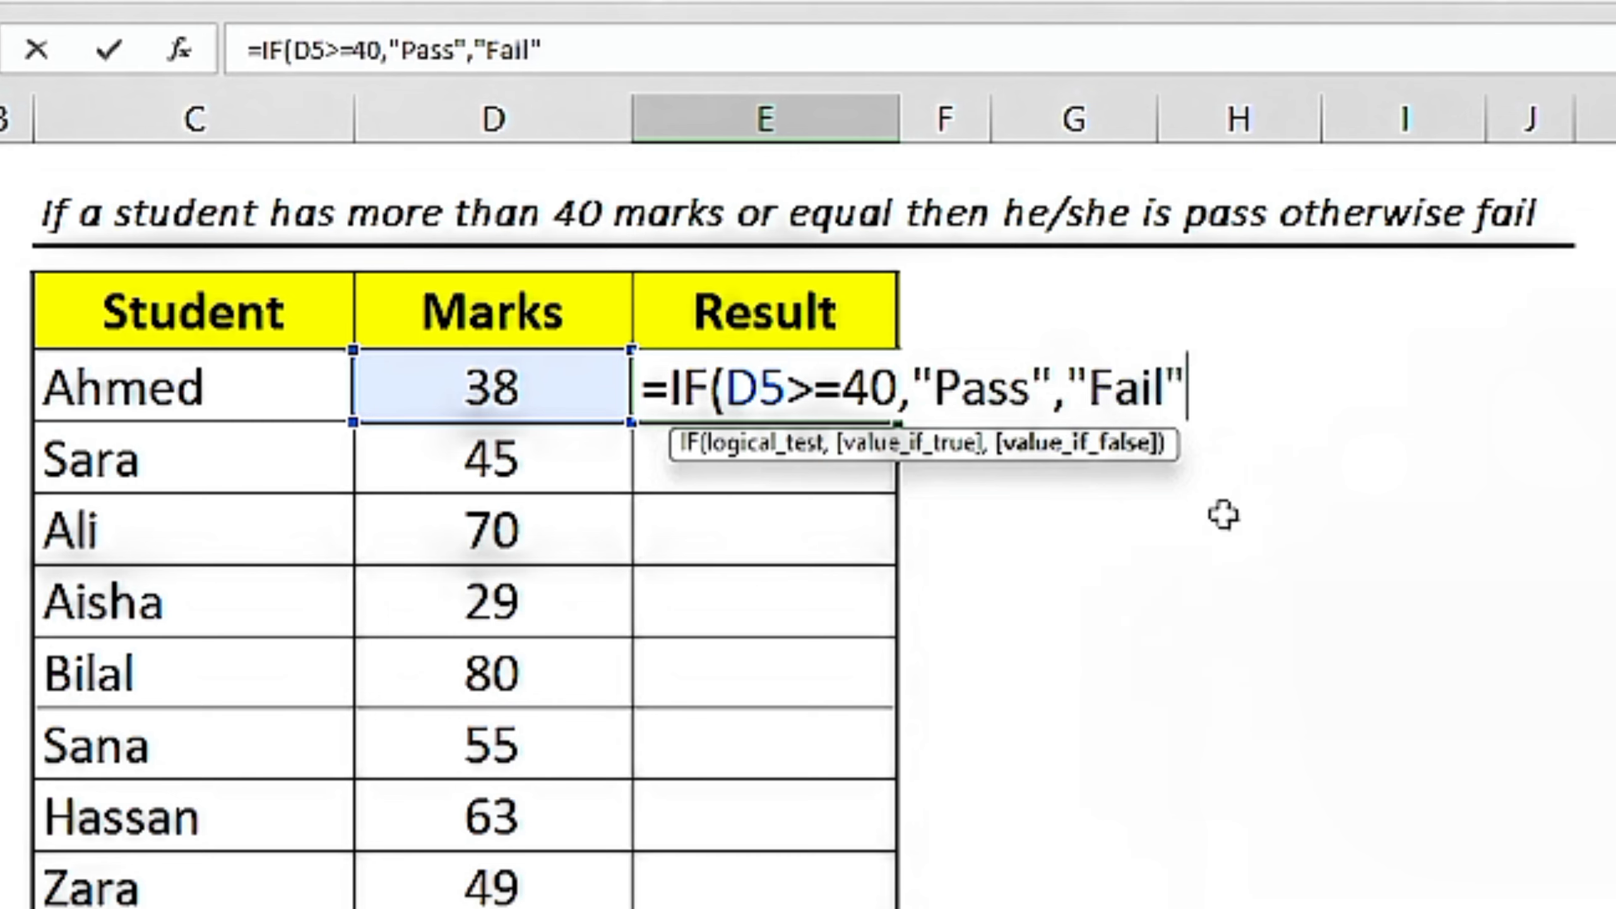
{"action": "type", "text": ")"}
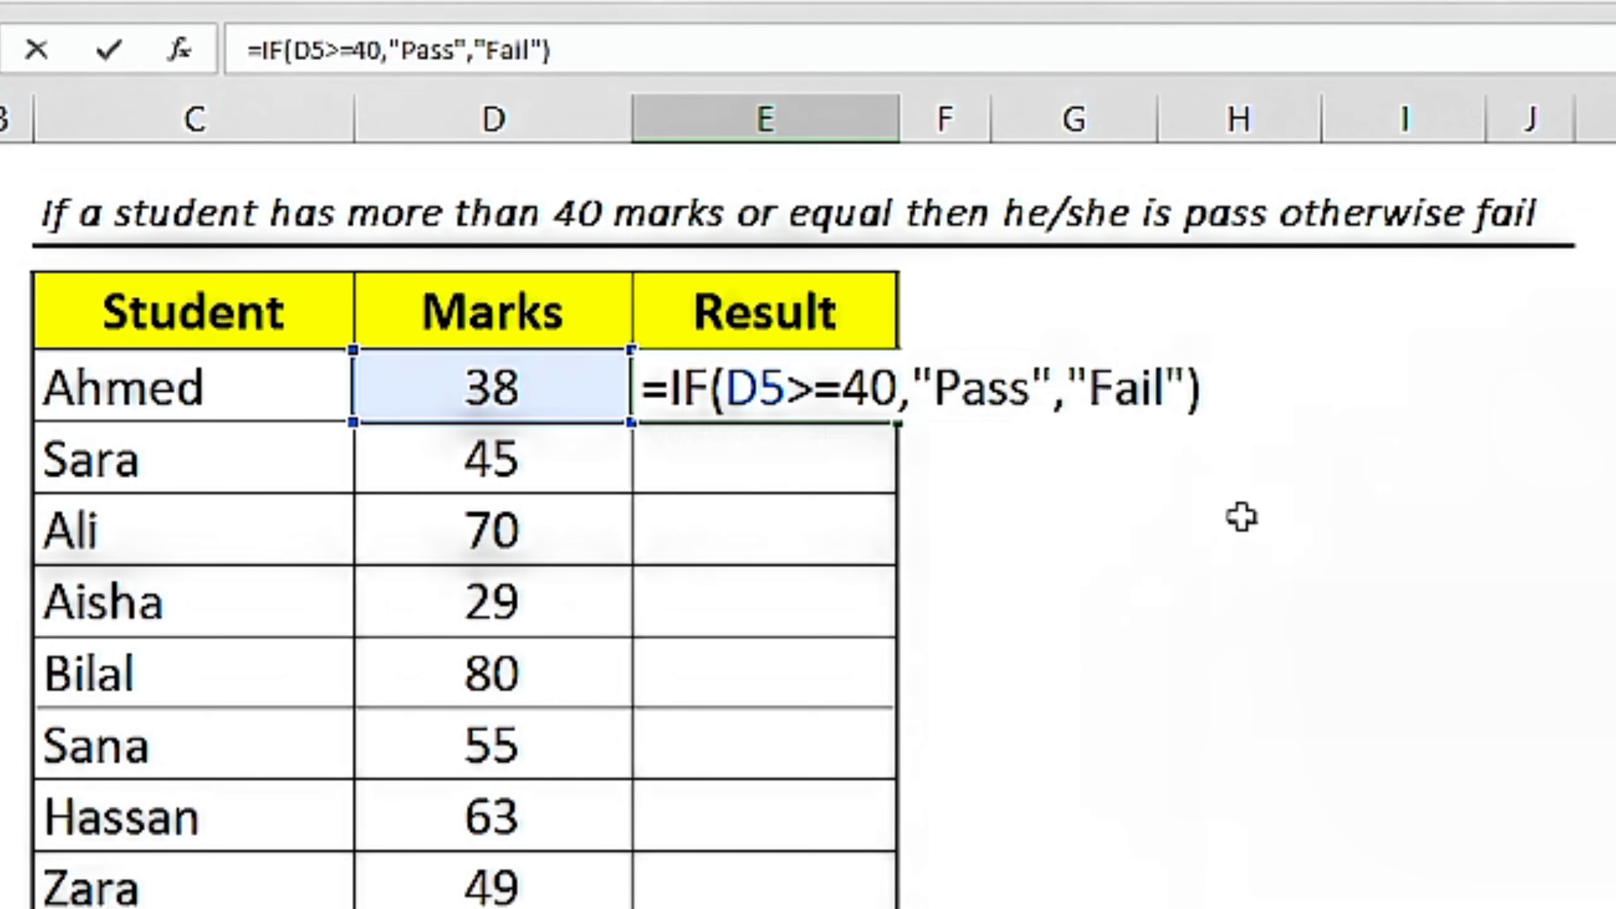
{"action": "key", "text": "Return"}
Fill the Pass/Fail formula from E5 down through E14.
{"action": "left_click", "coordinate": [757, 386]}
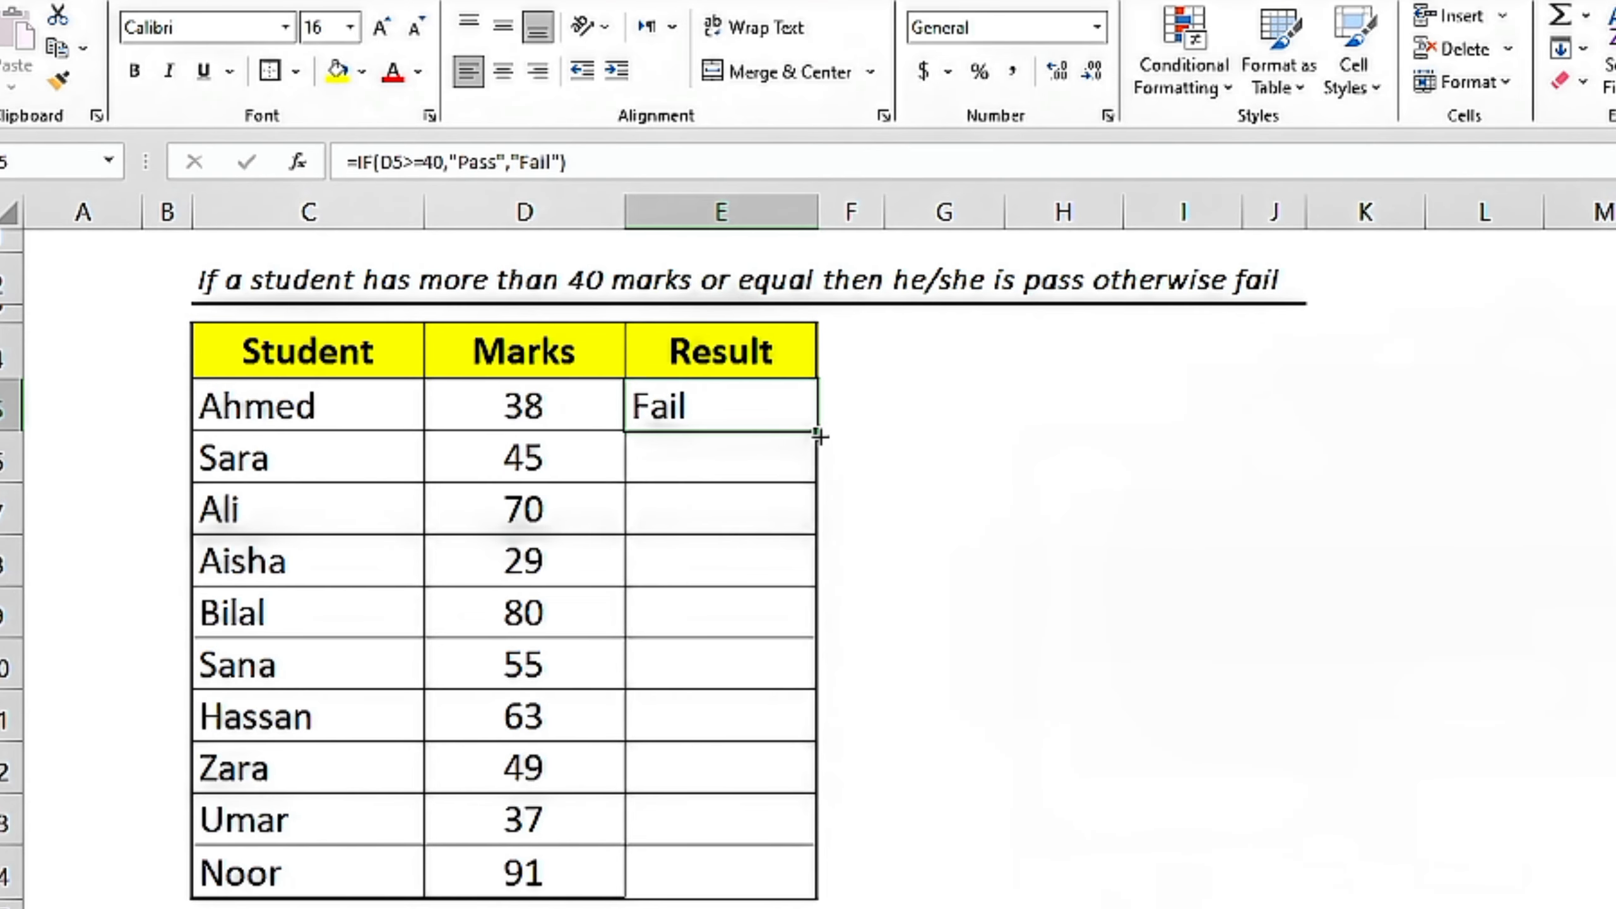
{"action": "double_click", "coordinate": [820, 433]}
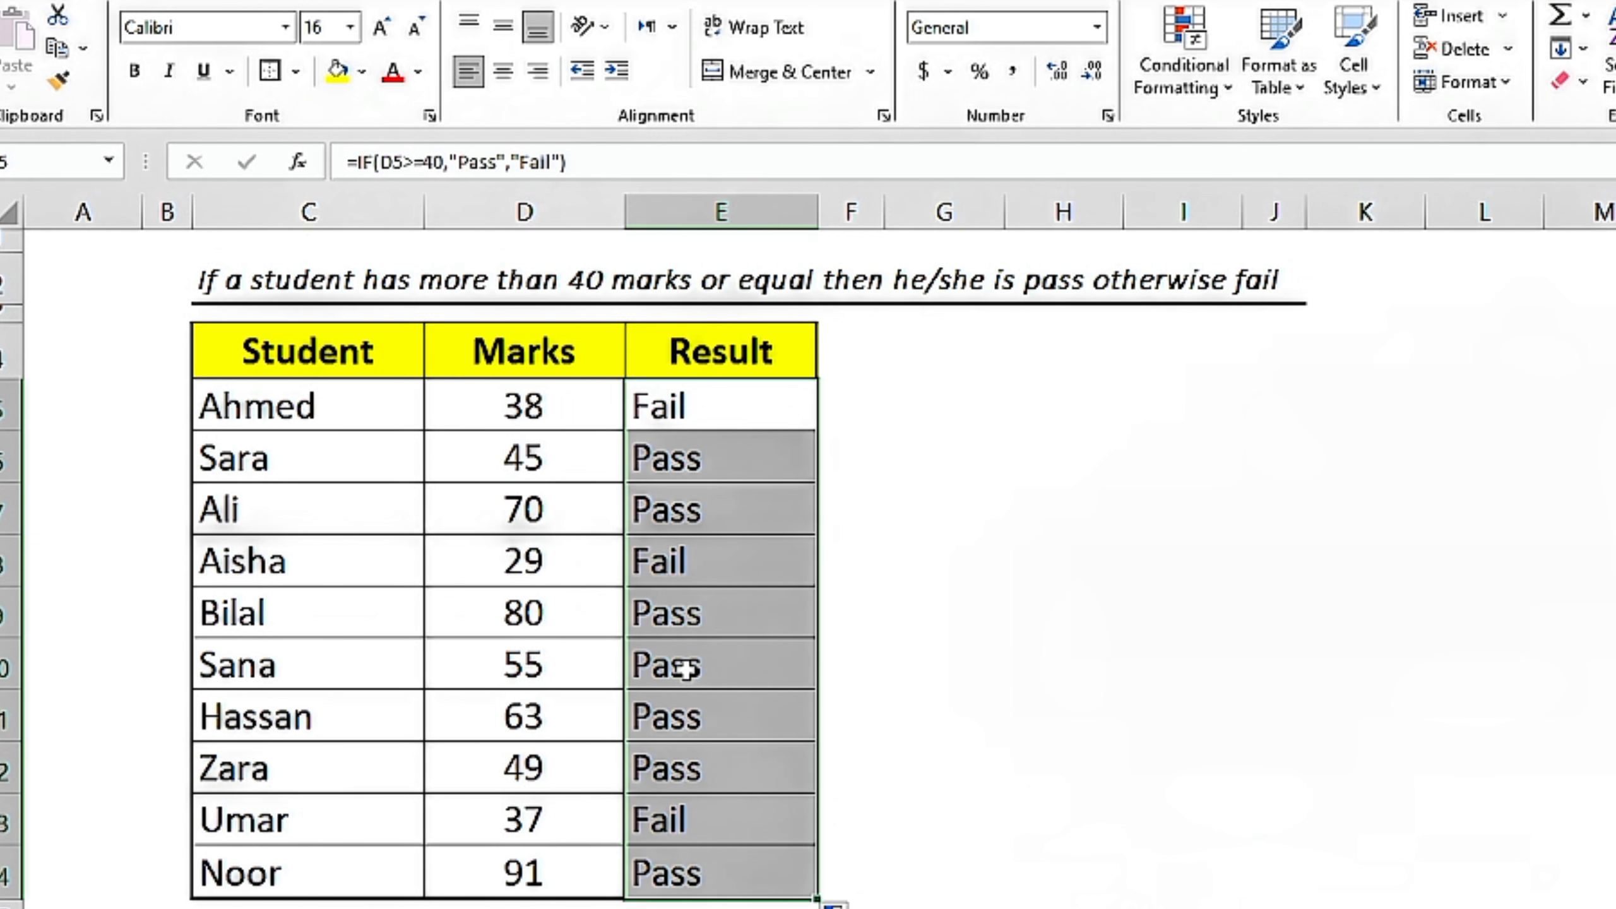
{"action": "left_click", "coordinate": [684, 500]}
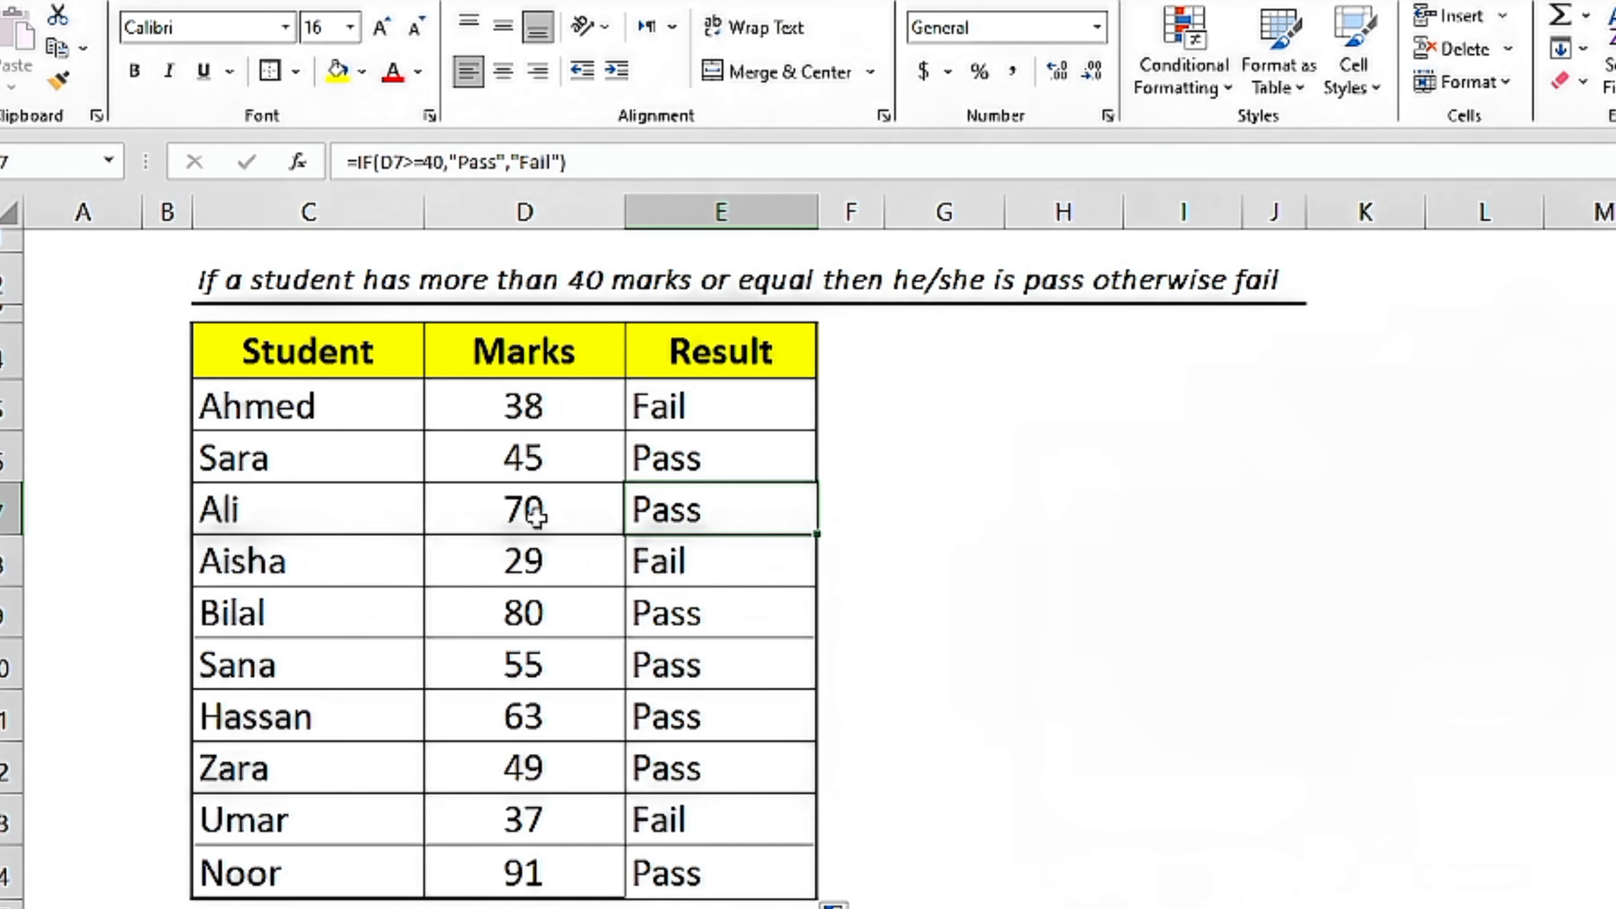
Change the mark in D7 from 70 to 40.
{"action": "left_click", "coordinate": [535, 516]}
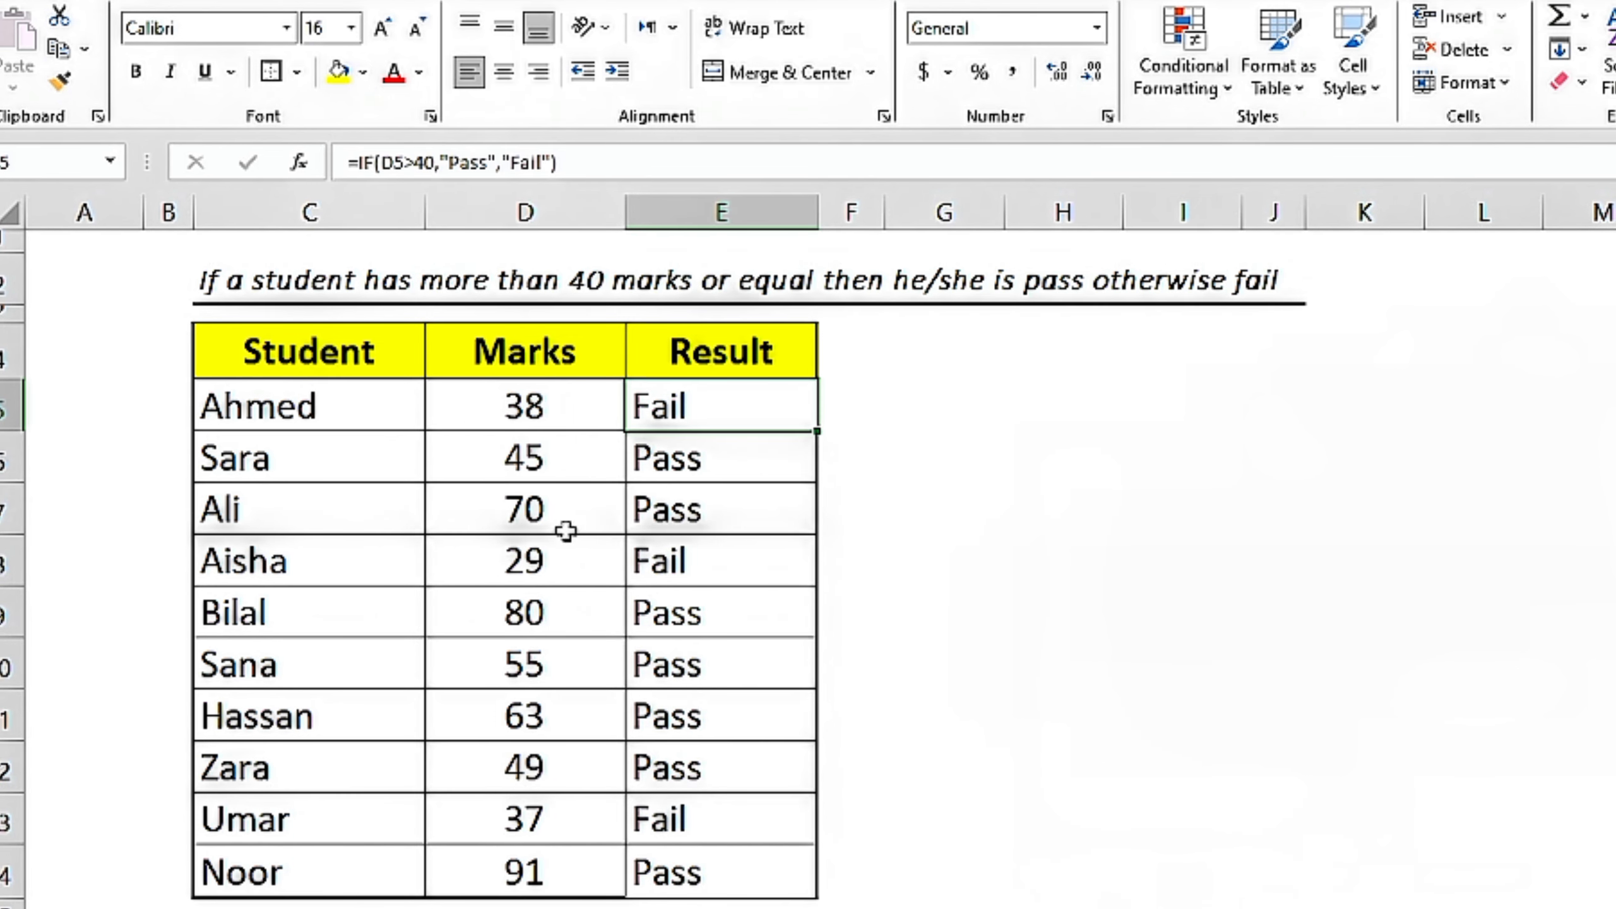
{"action": "left_click", "coordinate": [674, 521]}
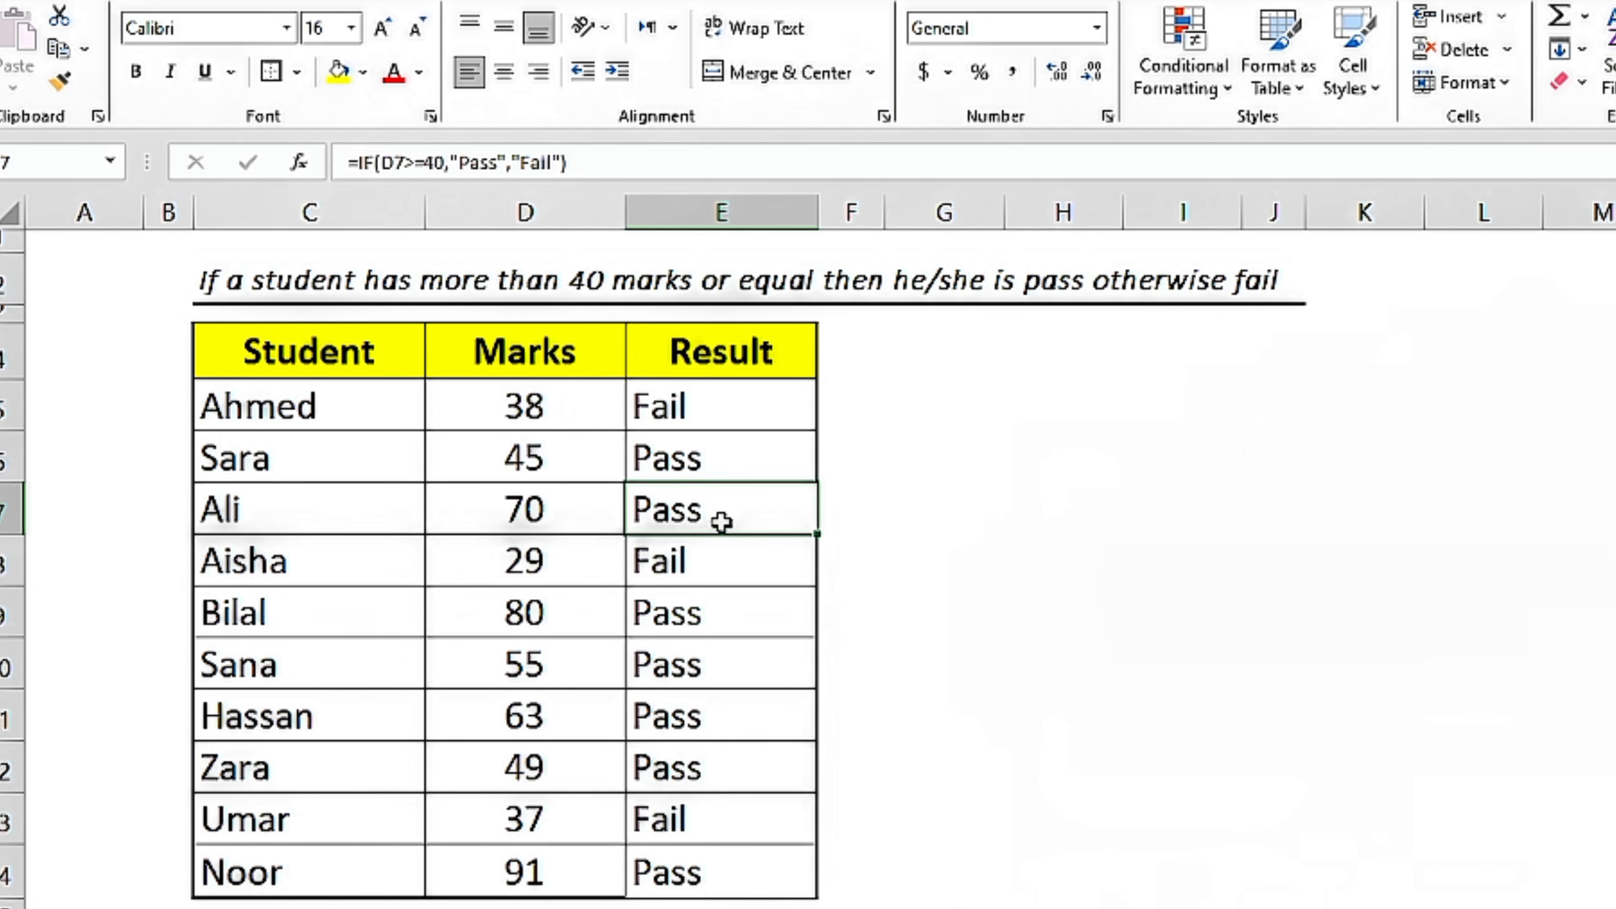
{"action": "left_click", "coordinate": [531, 512]}
{"action": "type", "text": "40"}
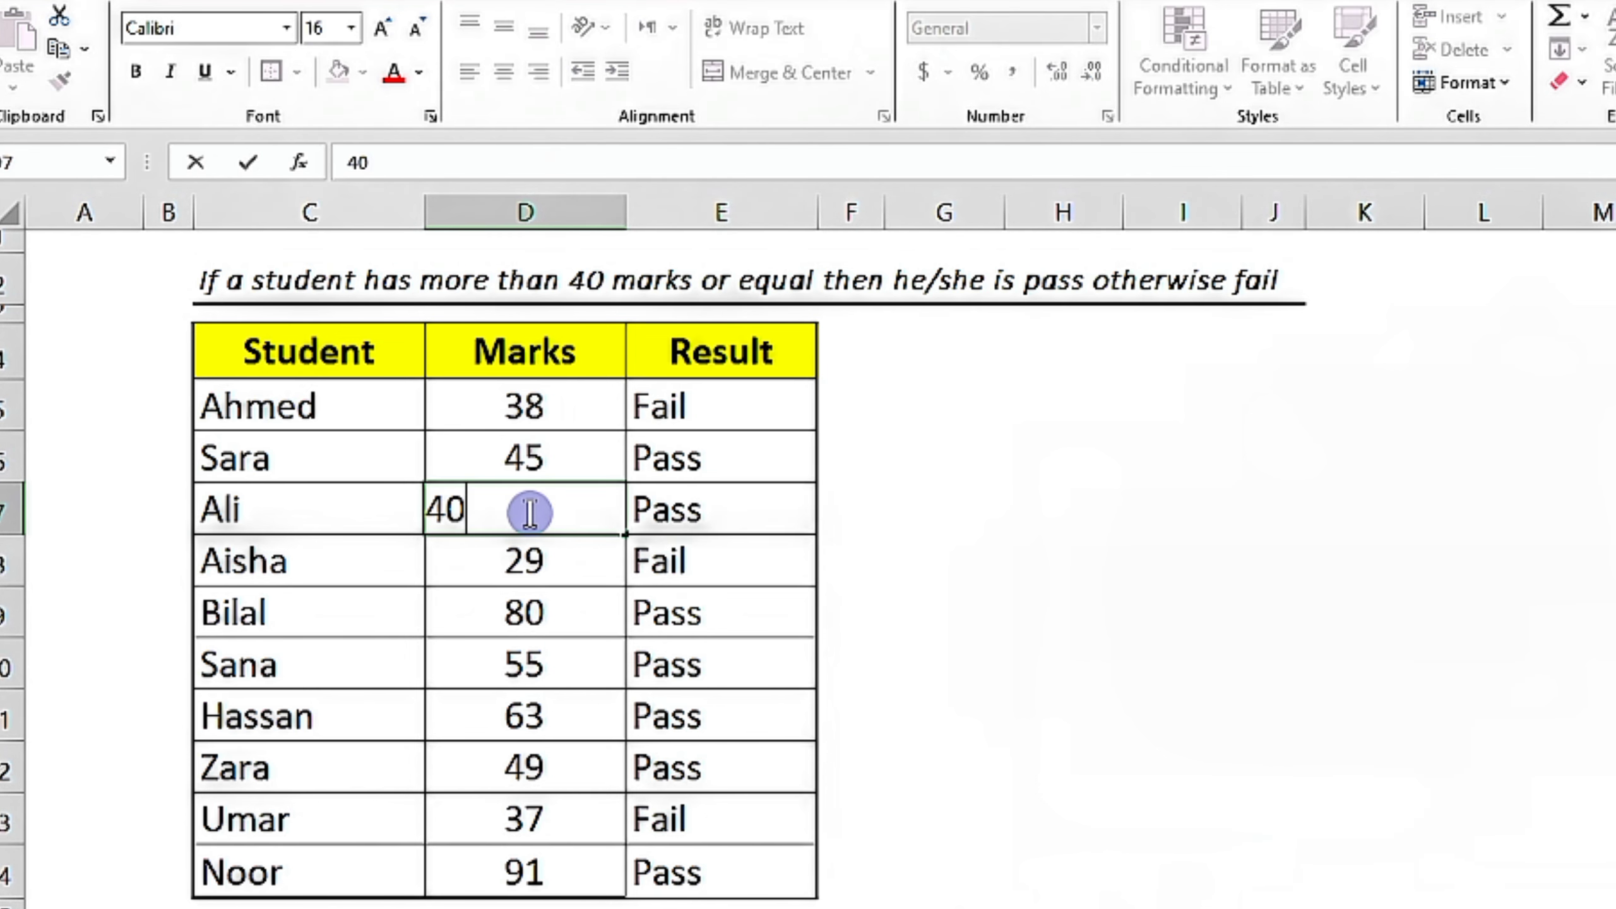
{"action": "key", "text": "Return"}
Edit E7 to =IF(D7>40,"Pass","Fail") so a mark of 40 gives Fail.
{"action": "left_click", "coordinate": [726, 516]}
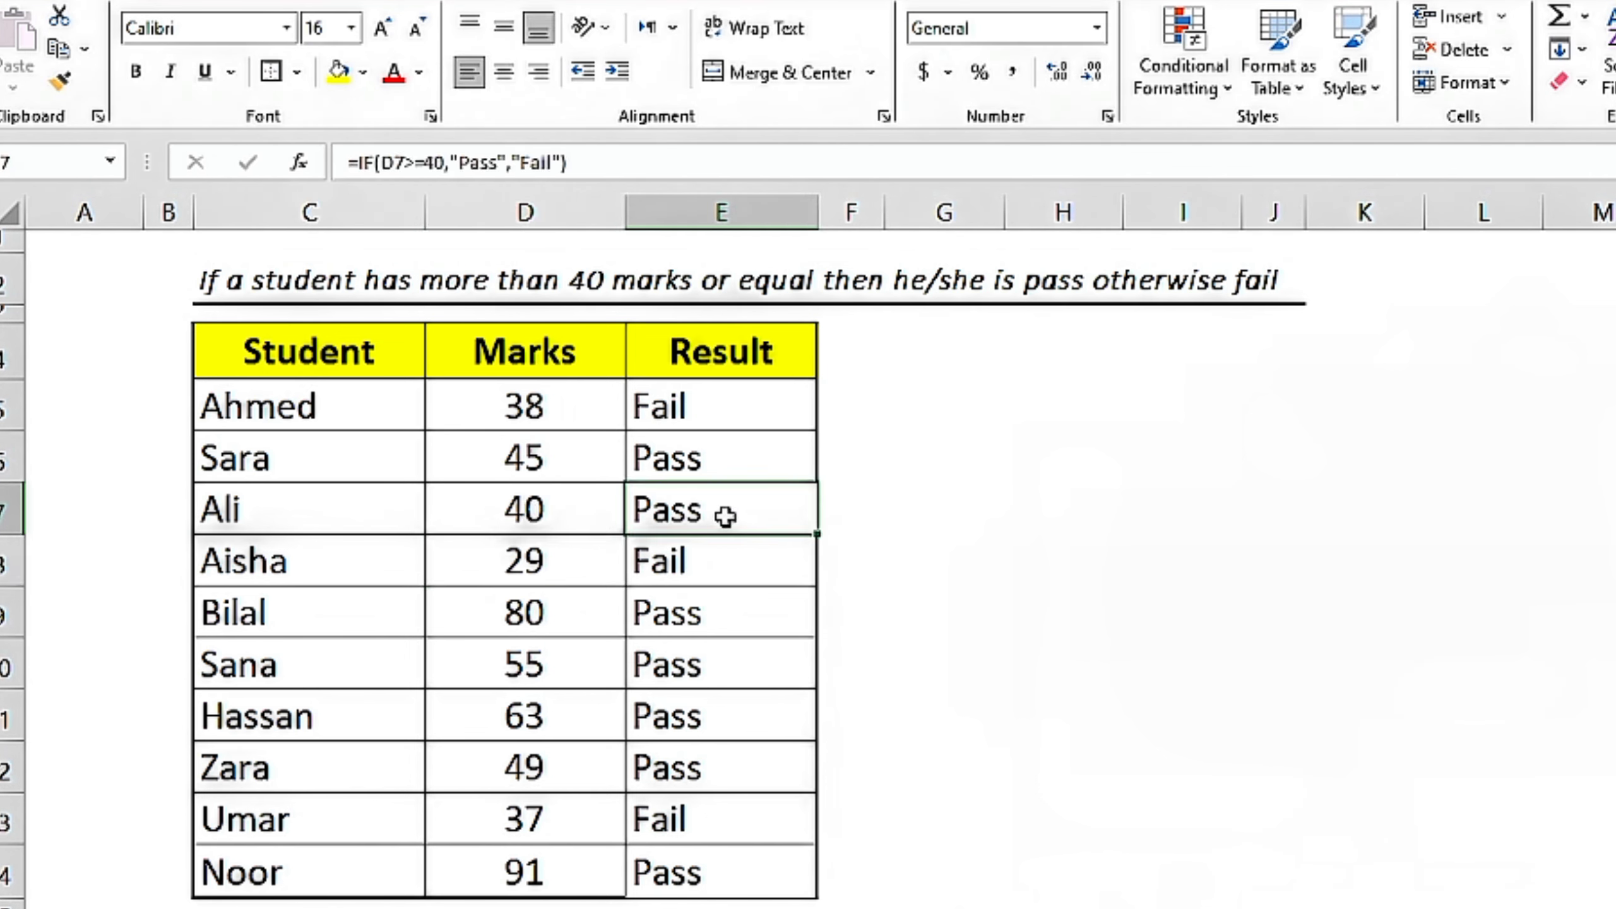
{"action": "double_click", "coordinate": [725, 516]}
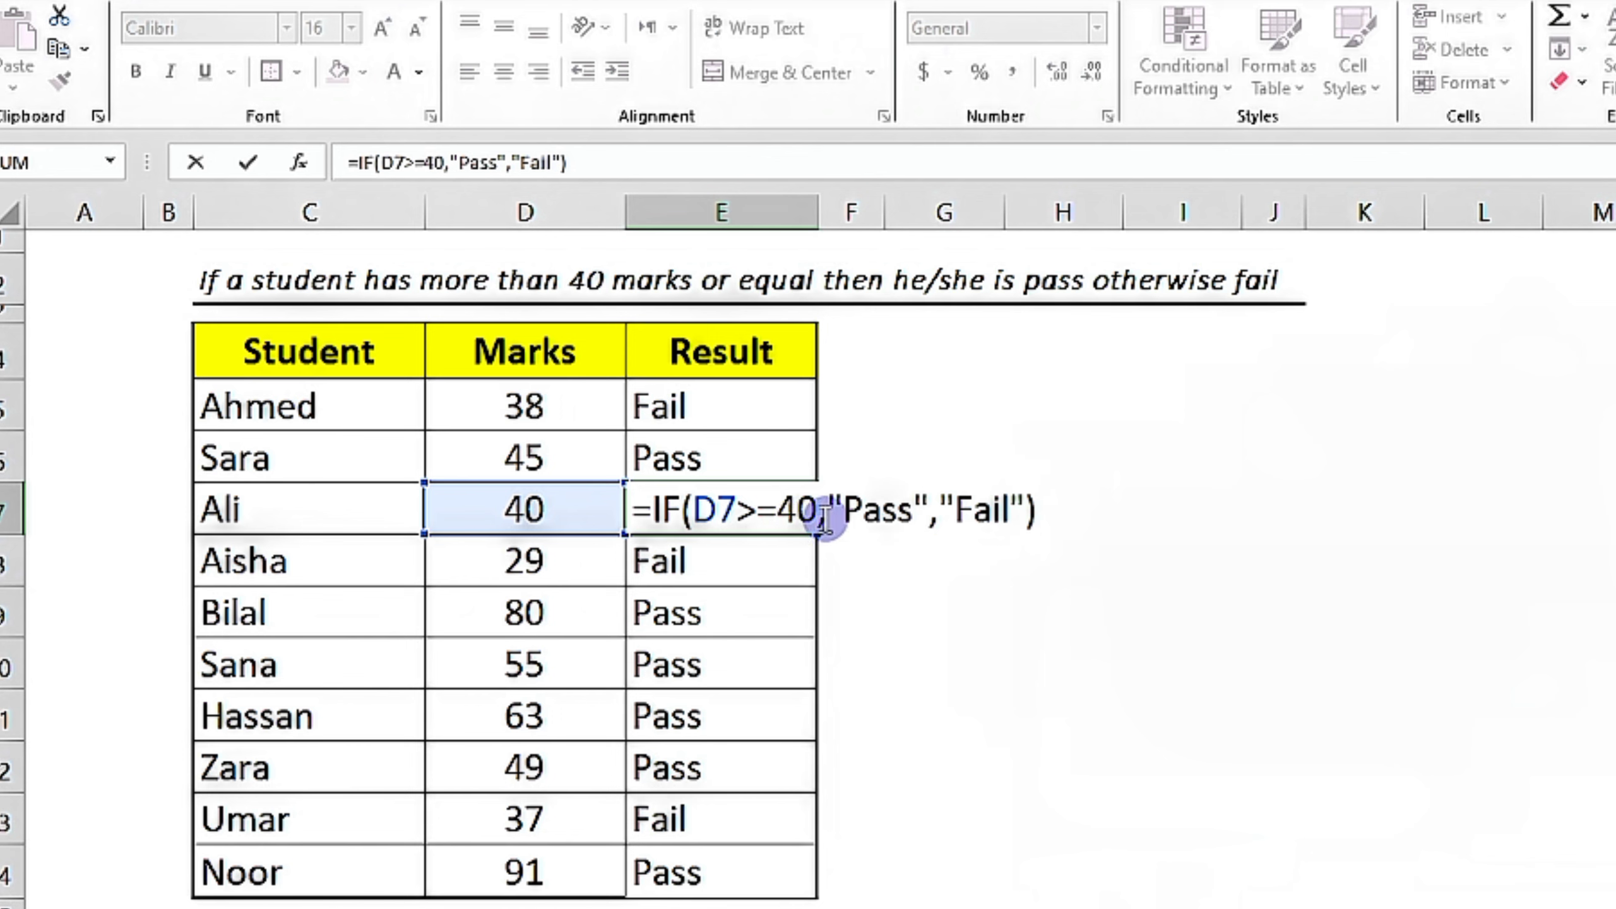
{"action": "left_click", "coordinate": [778, 512]}
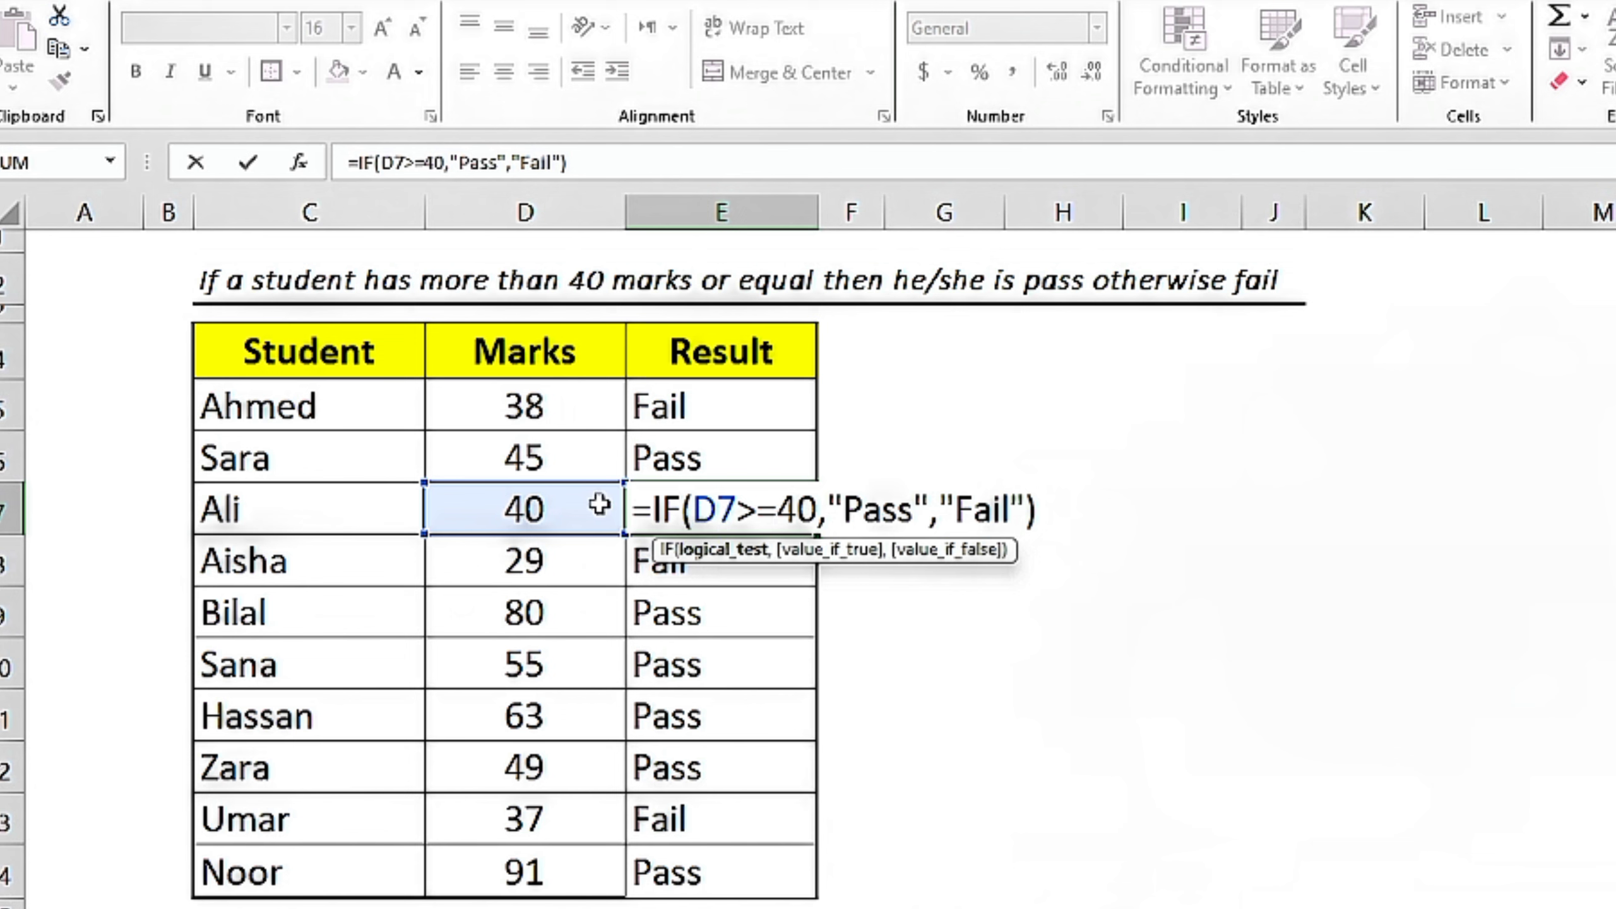
{"action": "left_click", "coordinate": [754, 523]}
{"action": "left_click", "coordinate": [821, 522]}
{"action": "key", "text": "BackSpace"}
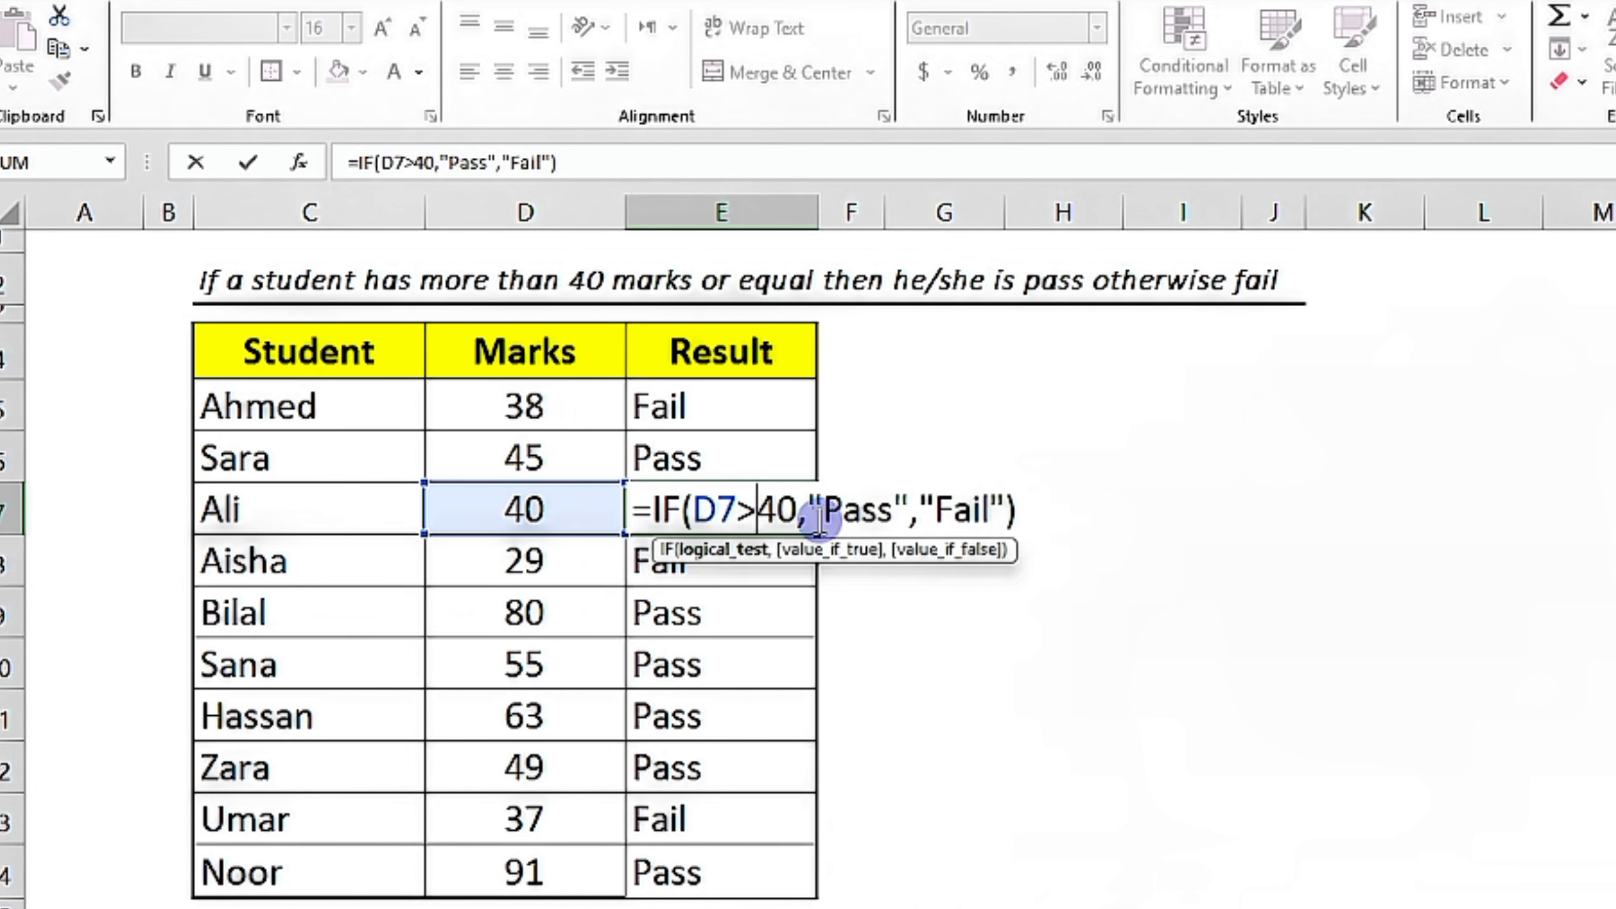
{"action": "key", "text": "Return"}
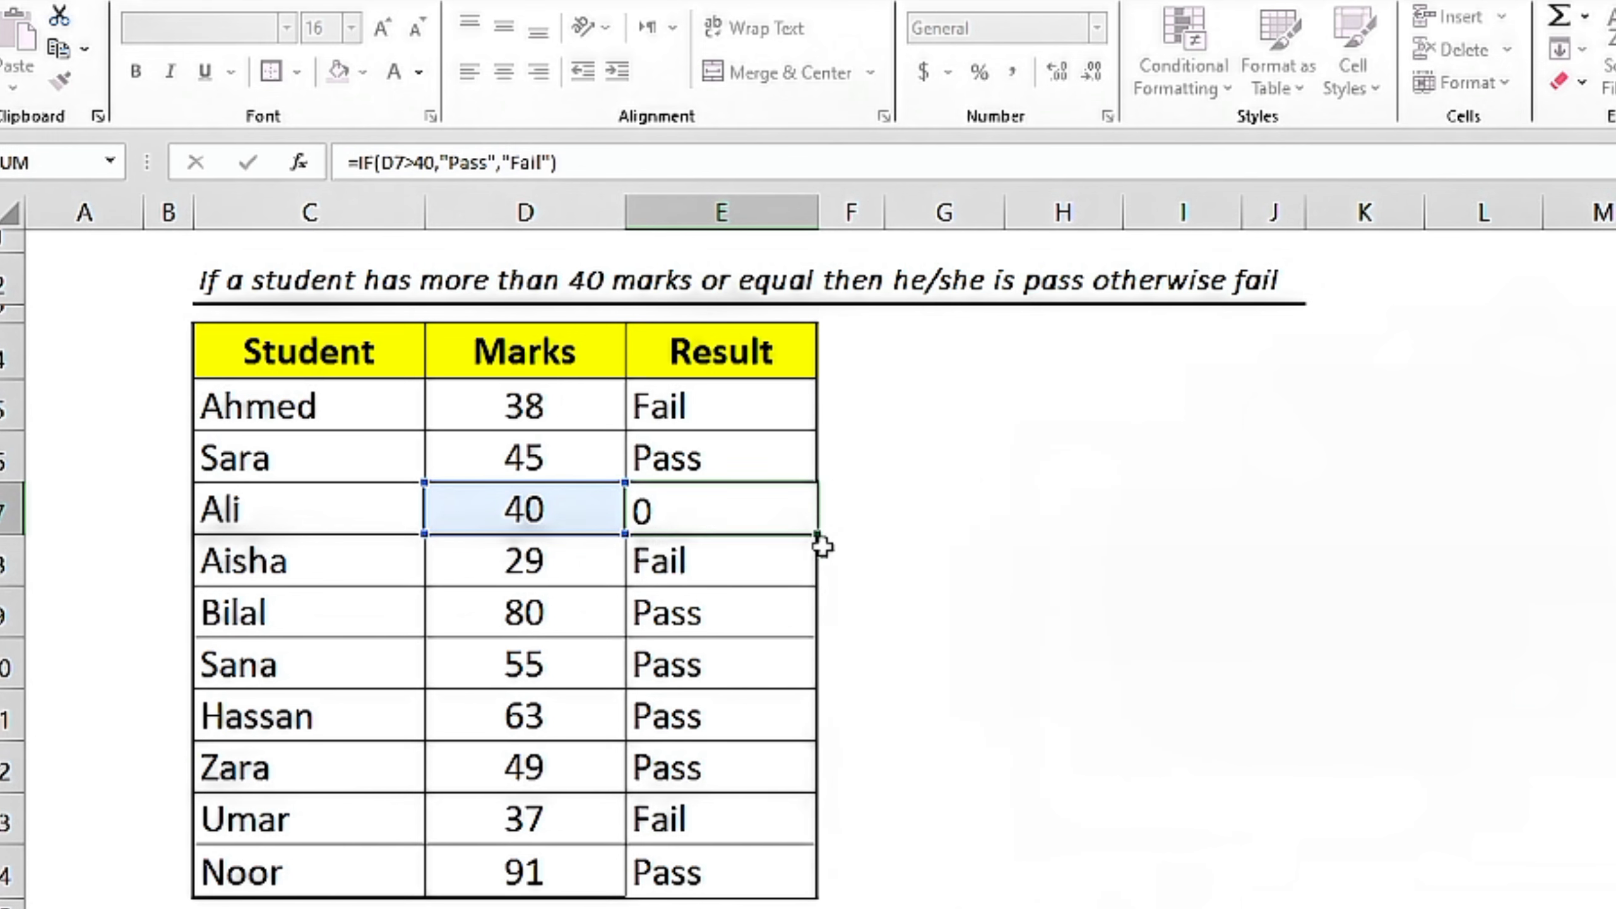
{"action": "left_click", "coordinate": [700, 523]}
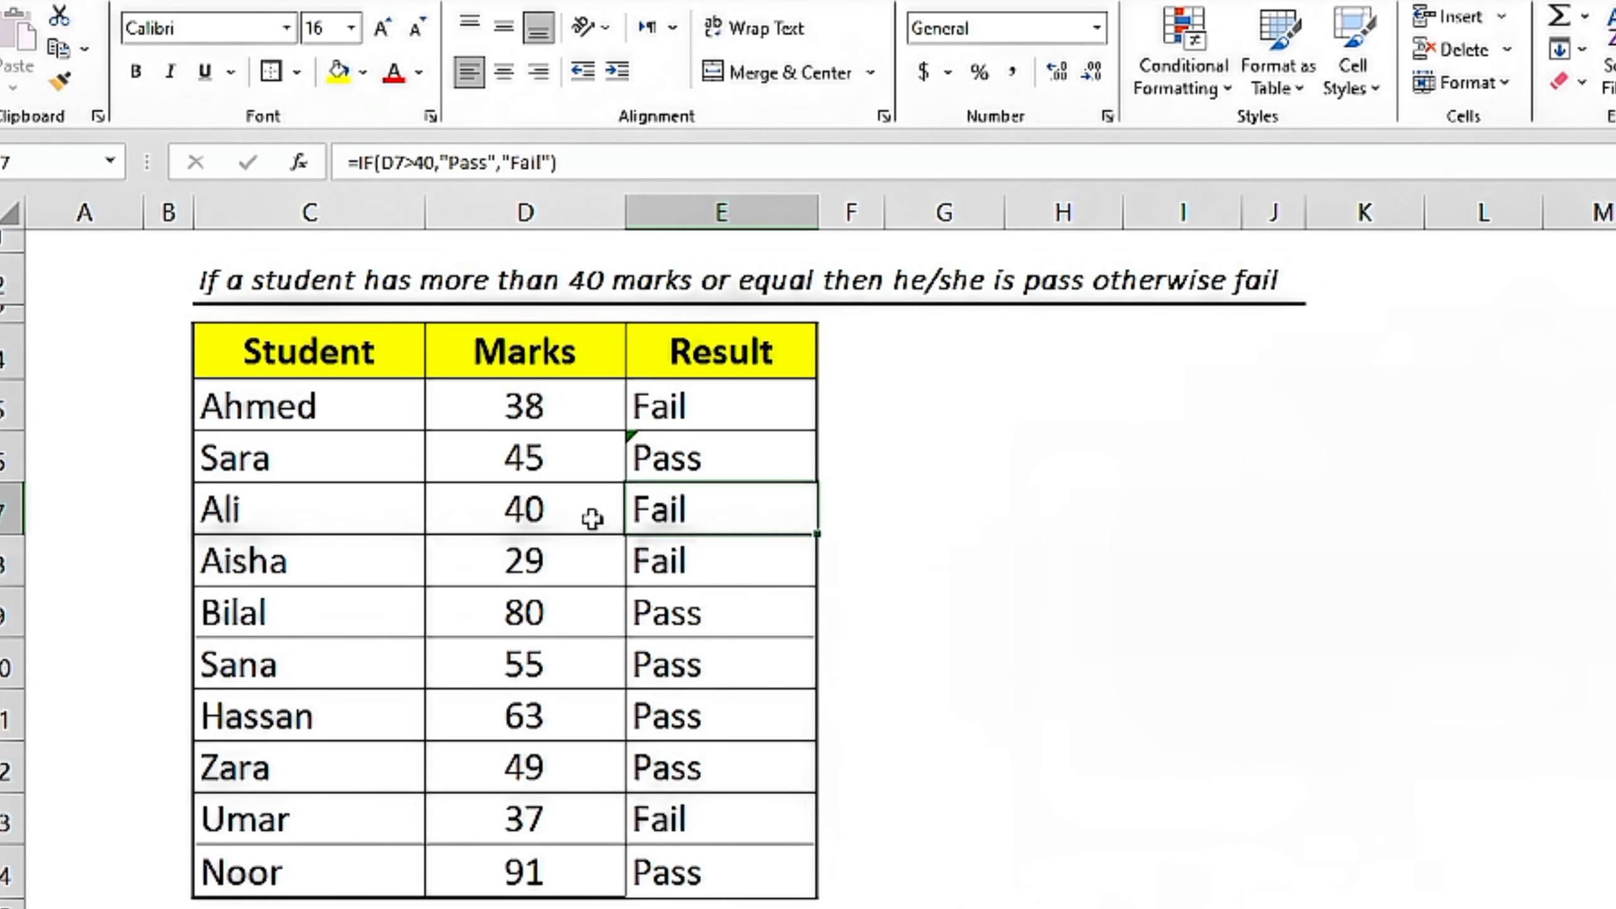
{"action": "double_click", "coordinate": [731, 508]}
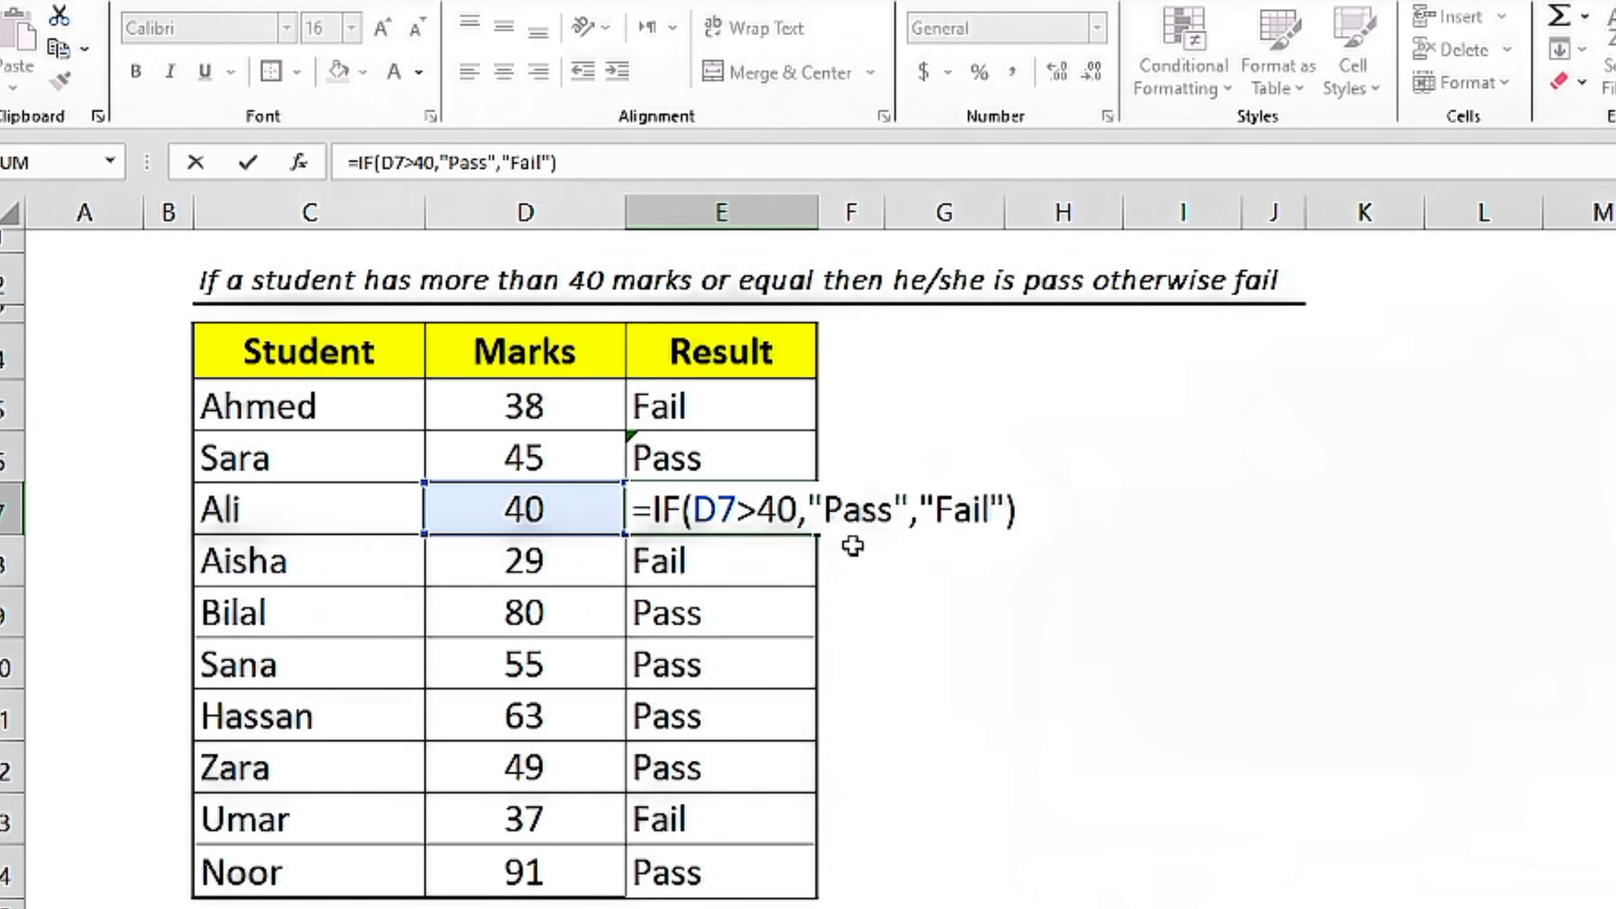
{"action": "key", "text": "Return"}
{"action": "left_click", "coordinate": [769, 526]}
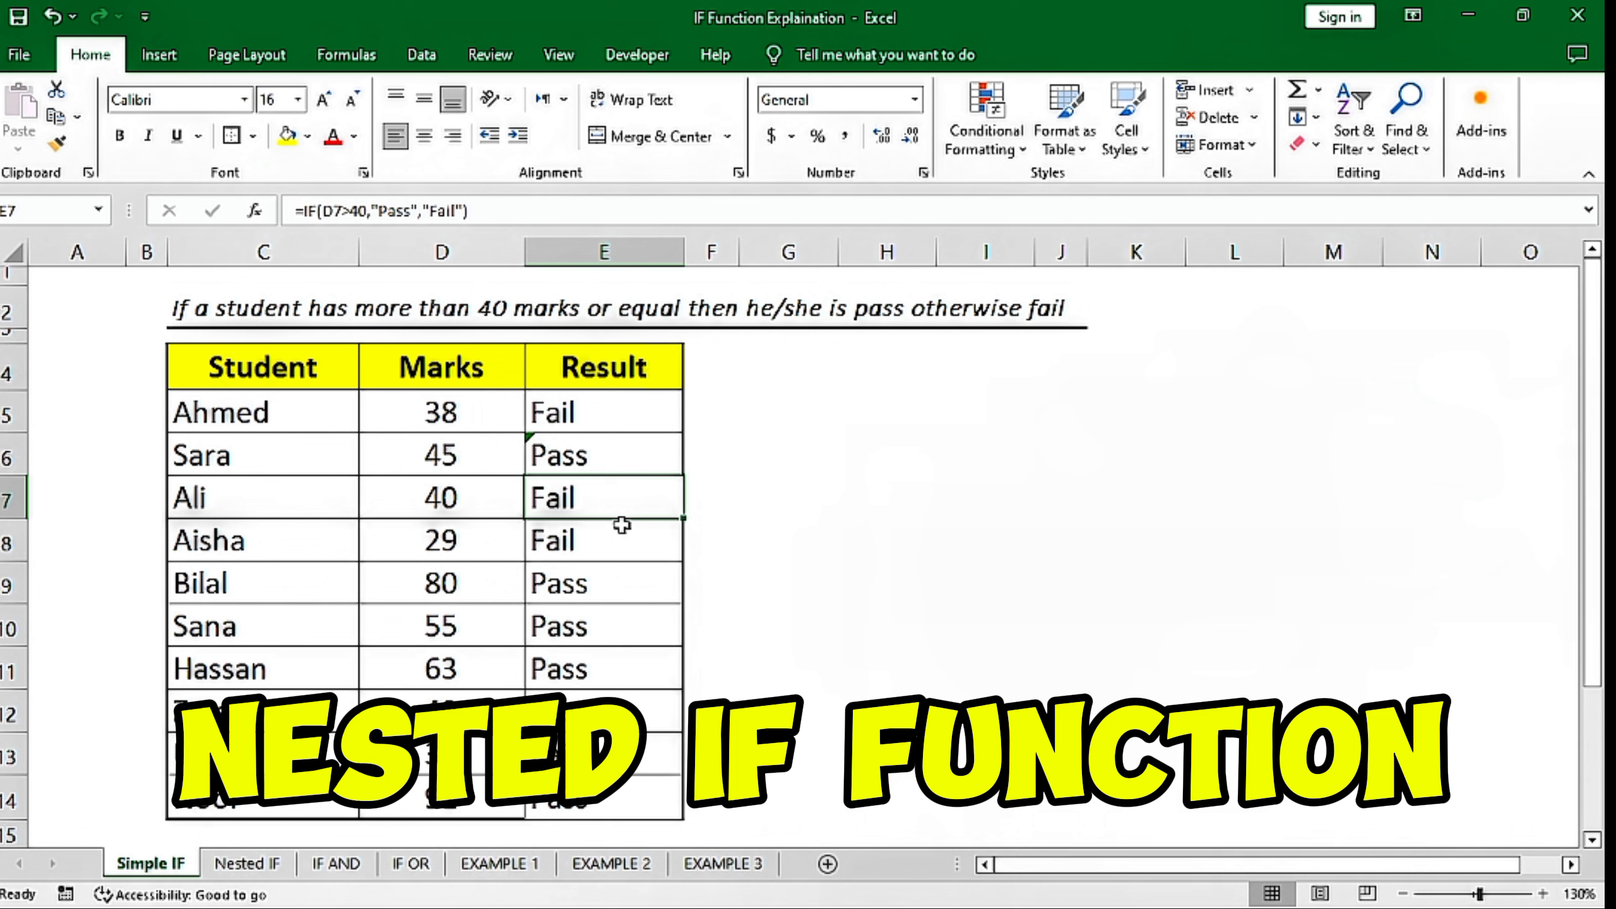
{"action": "left_click", "coordinate": [252, 867]}
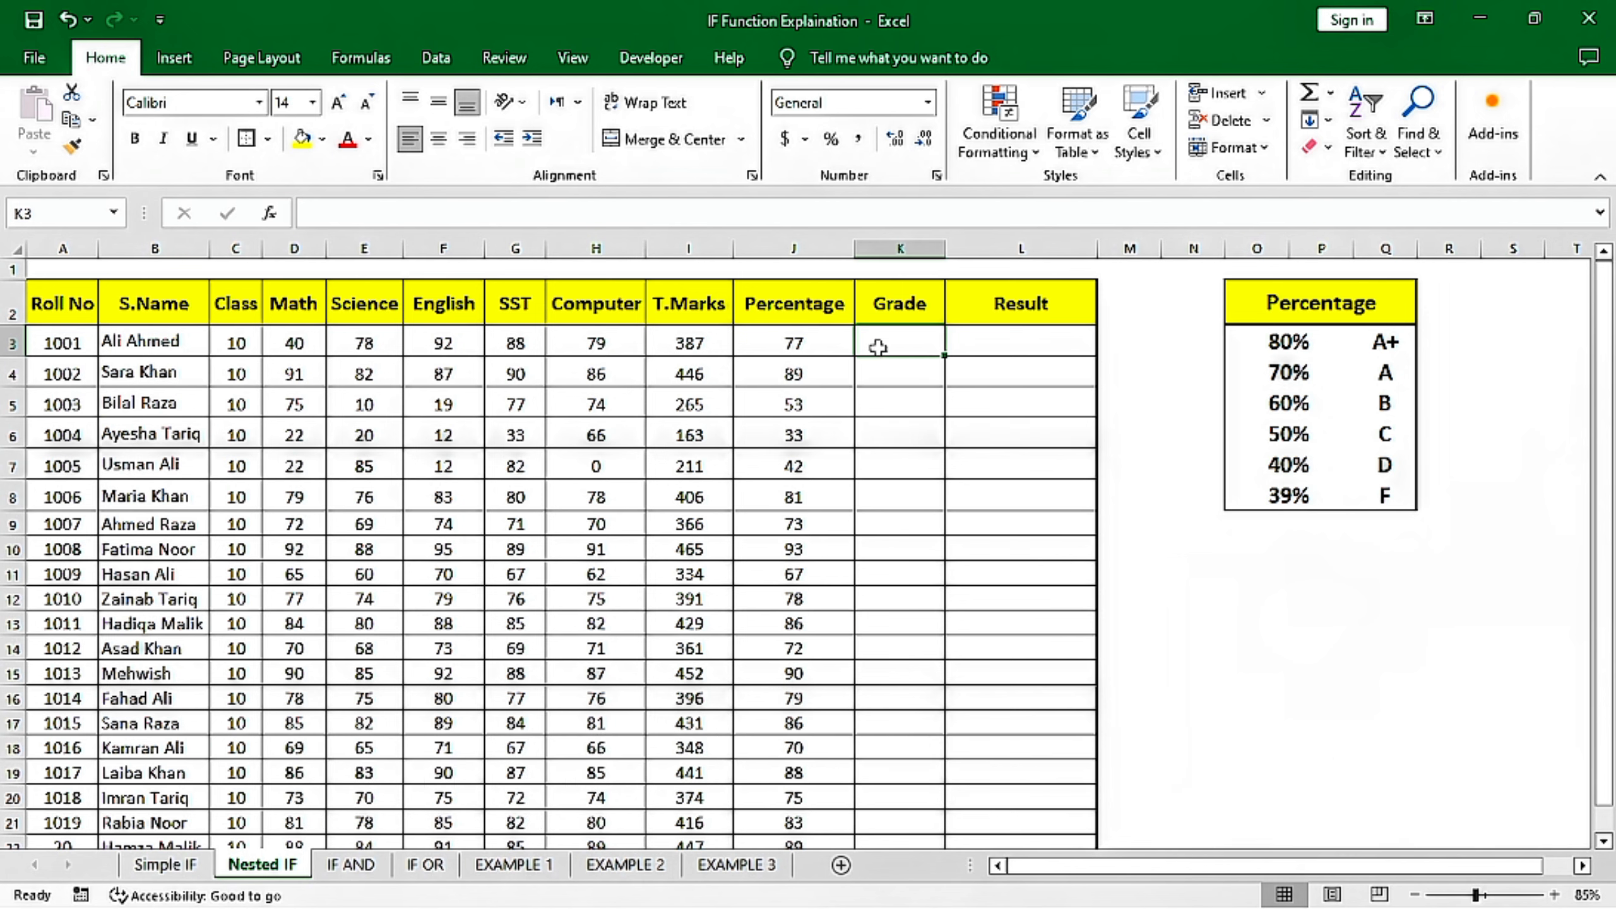
{"action": "left_click_drag", "start_coordinate": [878, 347], "coordinate": [867, 613]}
{"action": "left_click", "coordinate": [908, 336]}
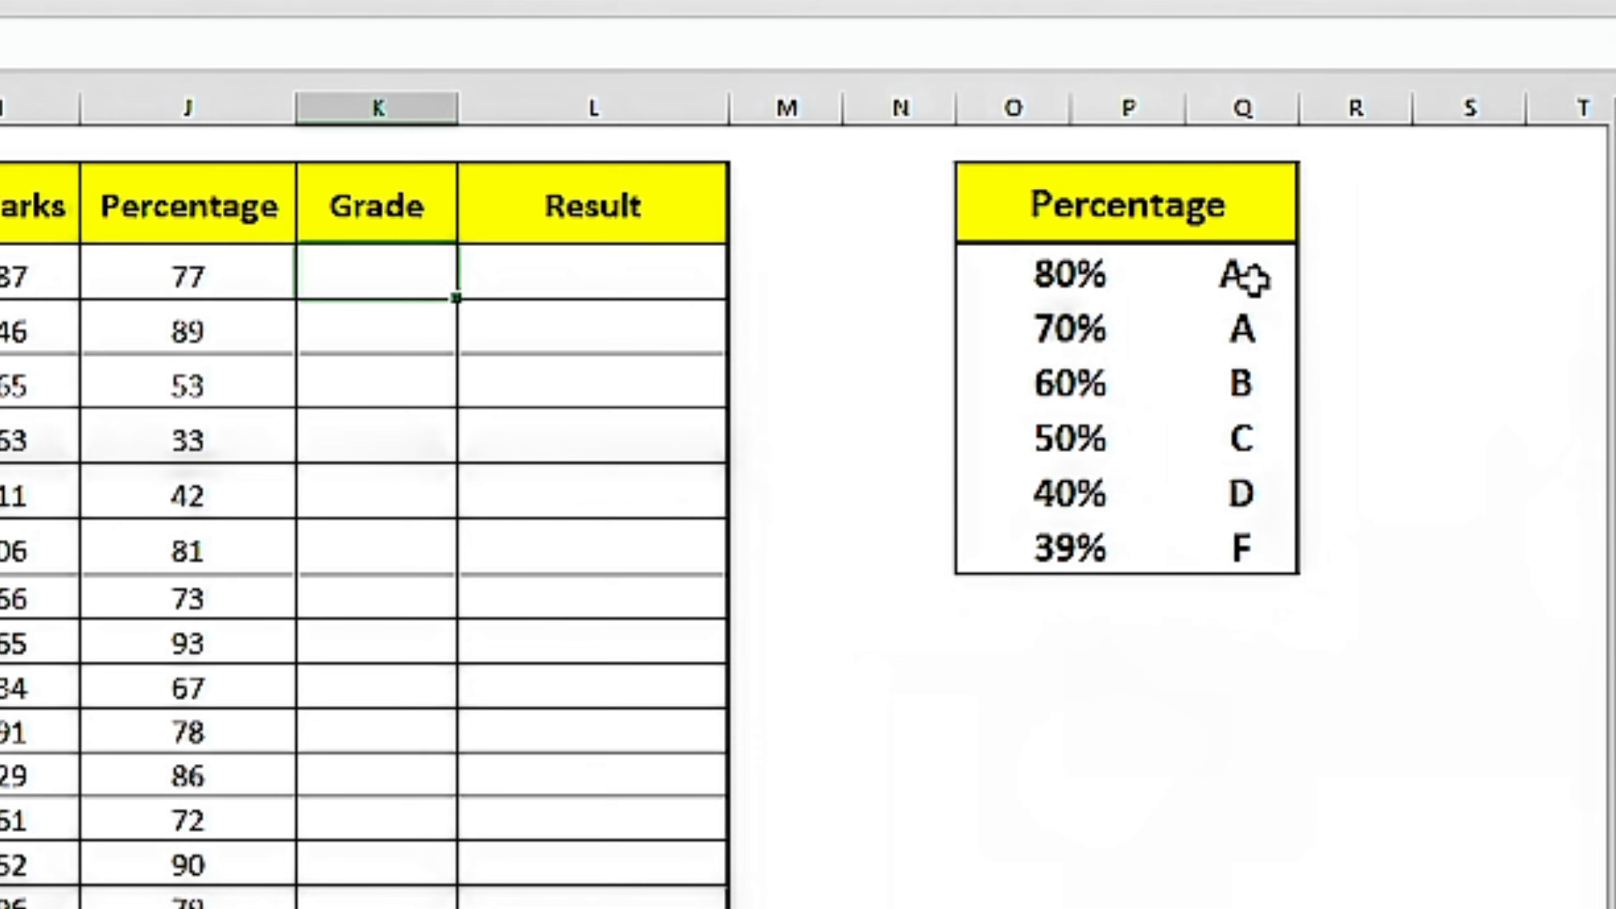
{"action": "left_click", "coordinate": [1246, 278]}
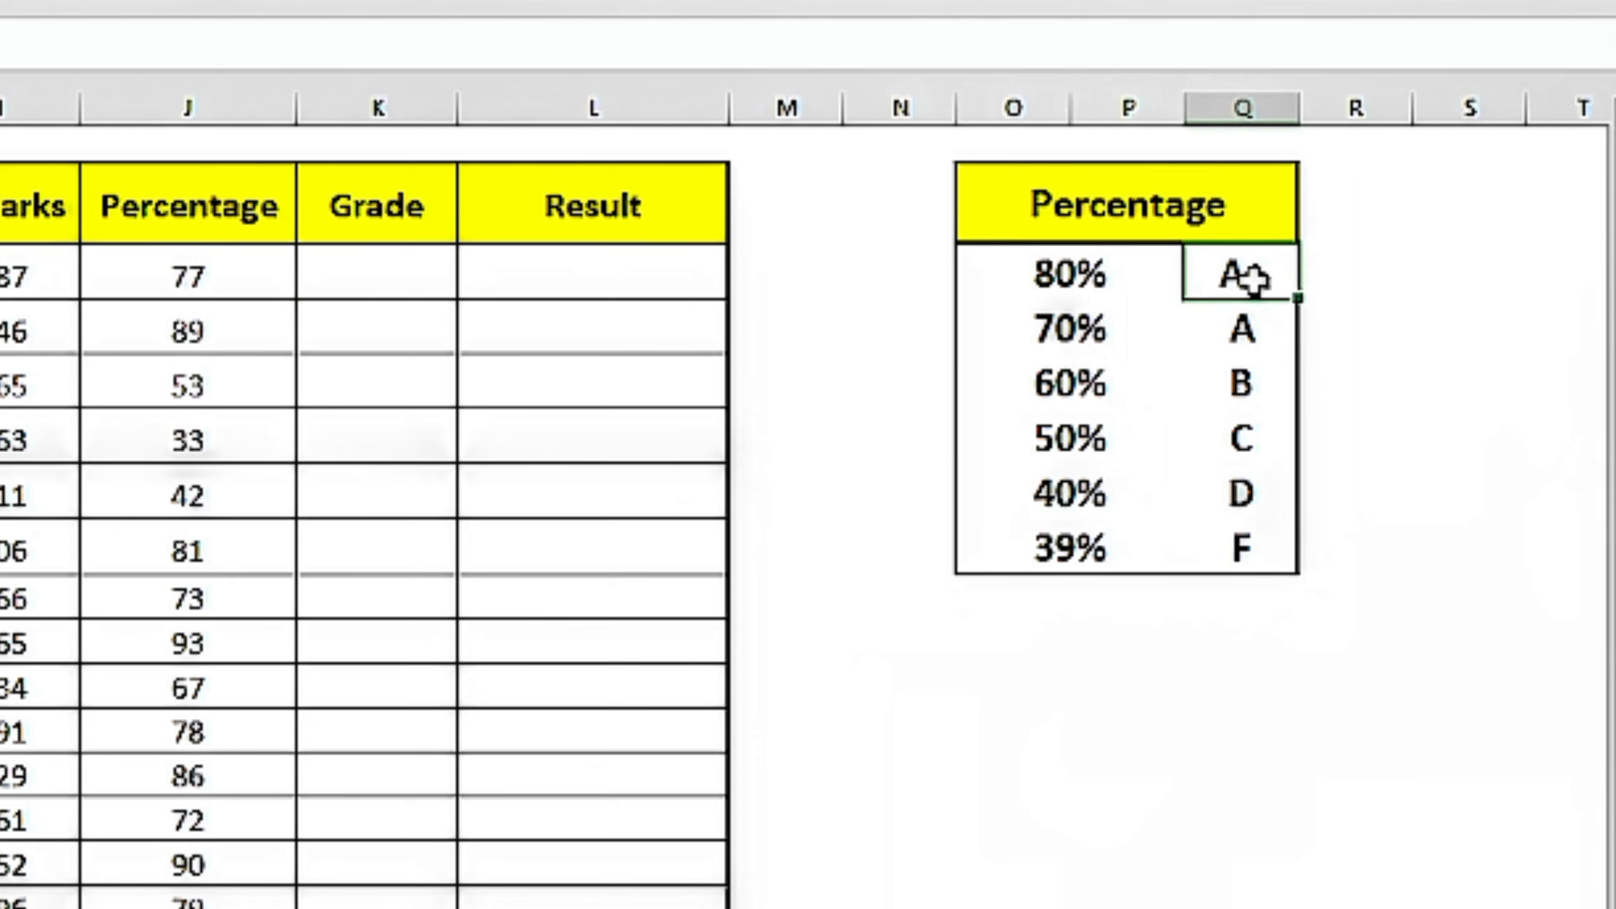
{"action": "left_click", "coordinate": [1085, 335]}
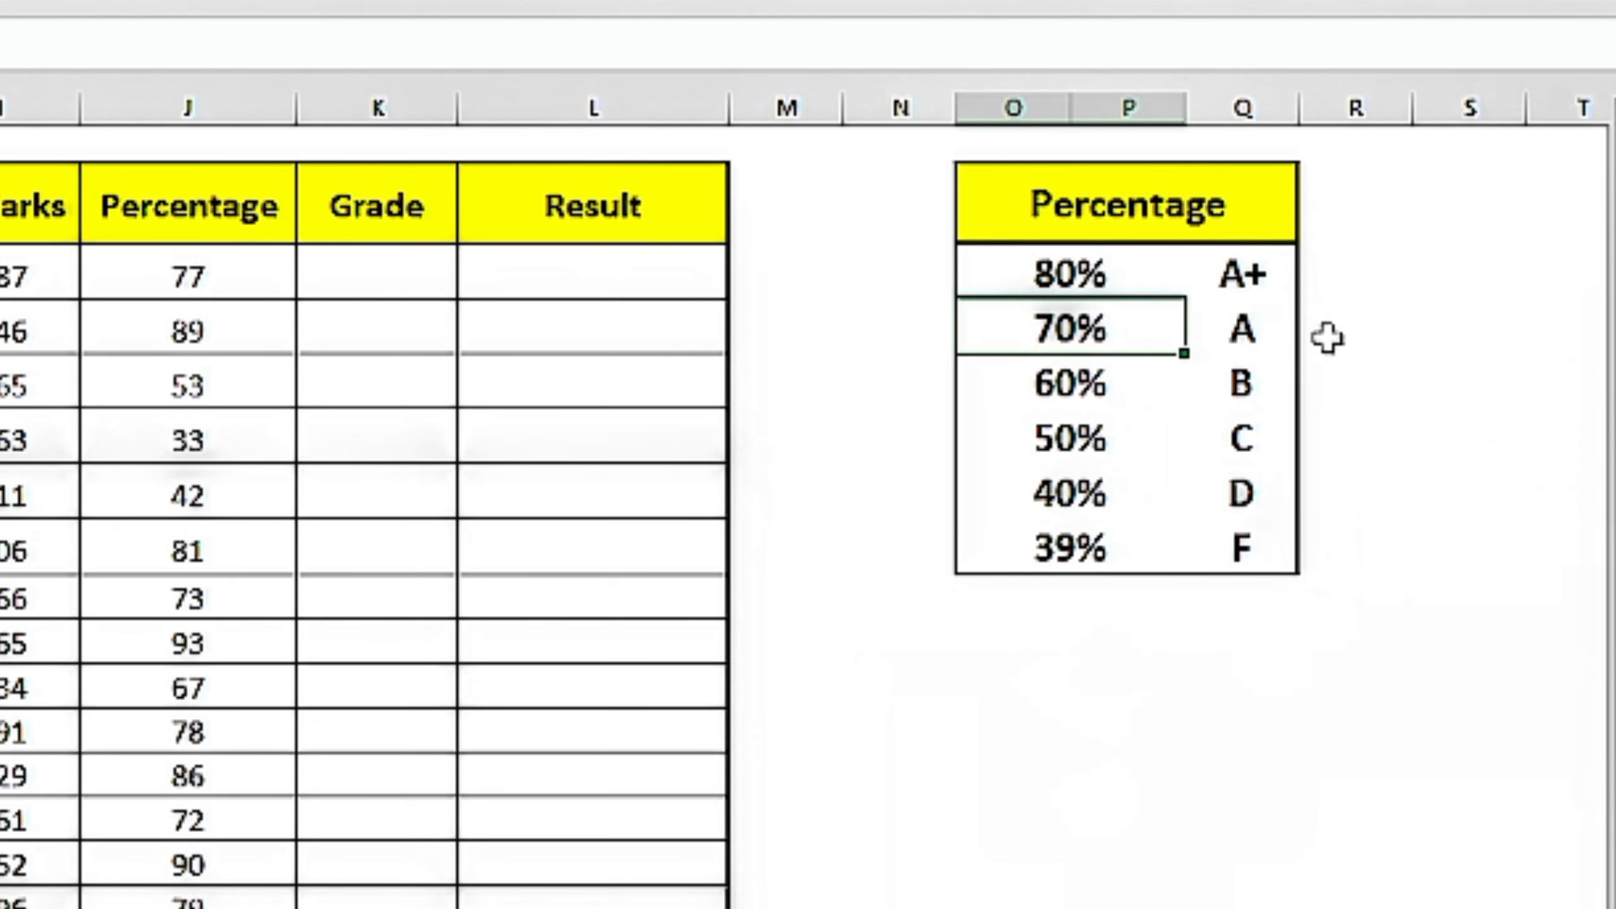
{"action": "left_click", "coordinate": [1257, 330]}
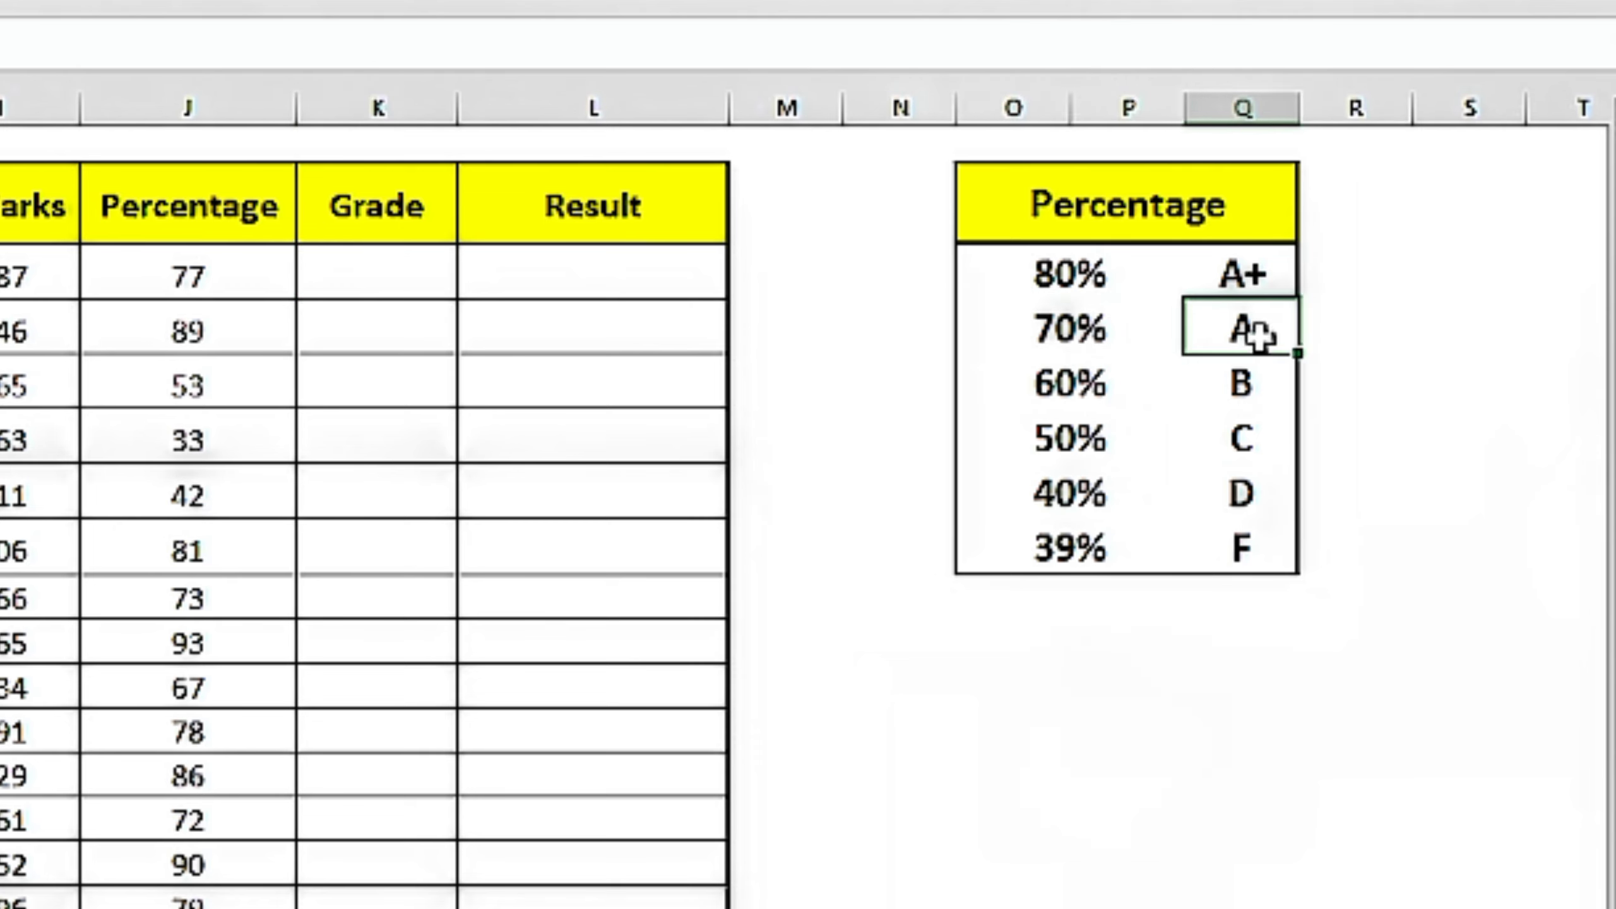
{"action": "left_click", "coordinate": [1061, 395]}
{"action": "left_click", "coordinate": [1241, 382]}
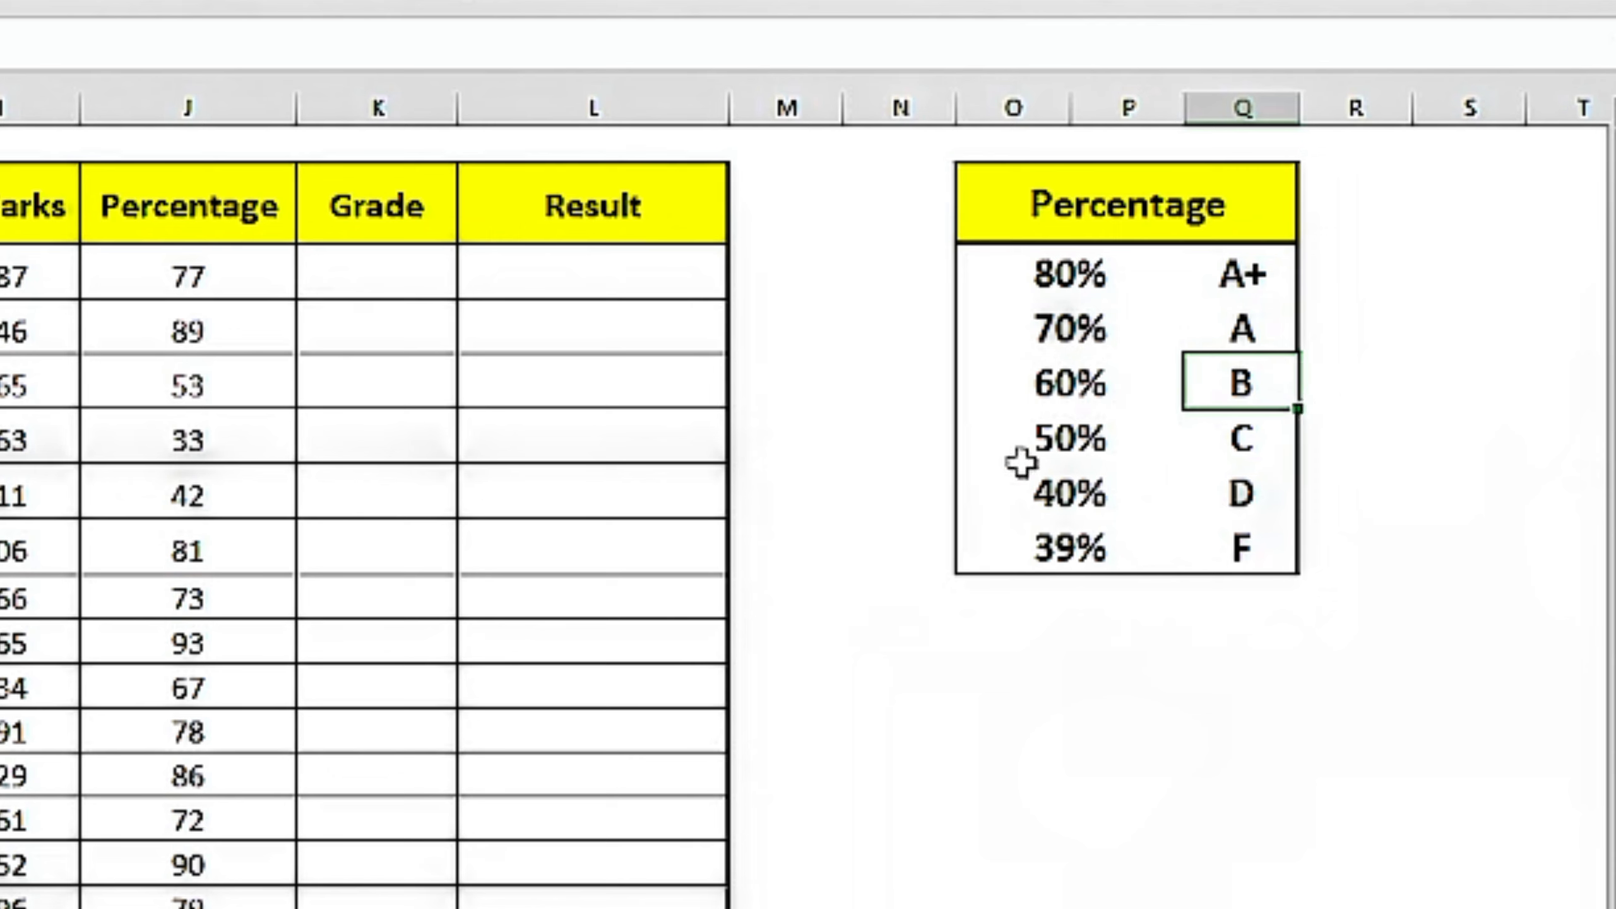
{"action": "left_click", "coordinate": [1108, 437]}
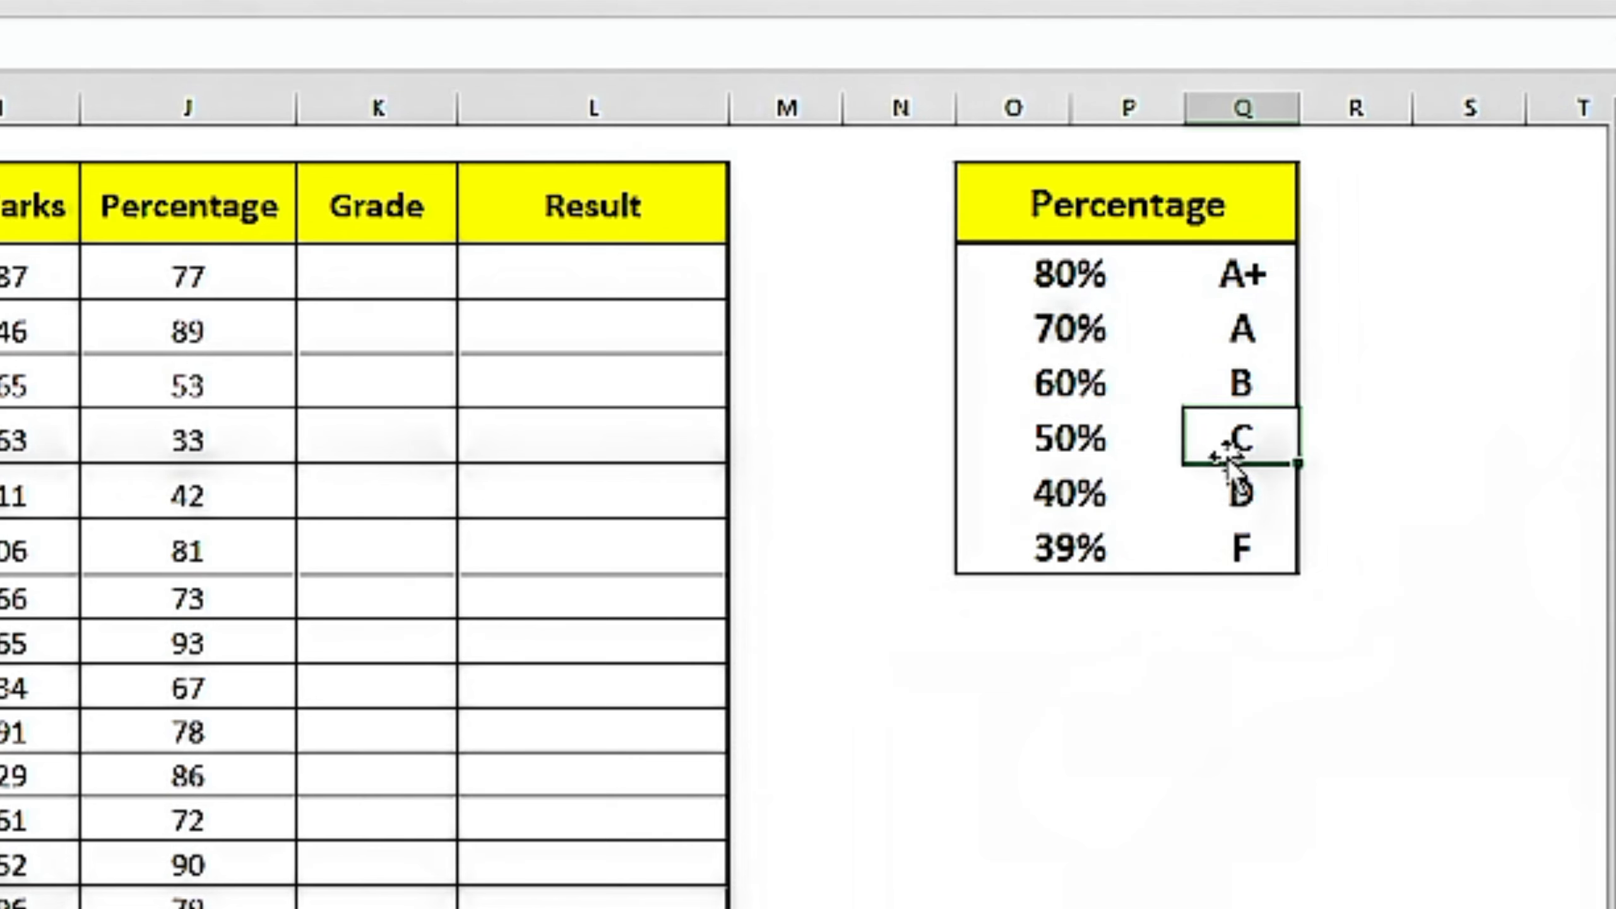
{"action": "key", "text": "Down"}
{"action": "key", "text": "Down"}
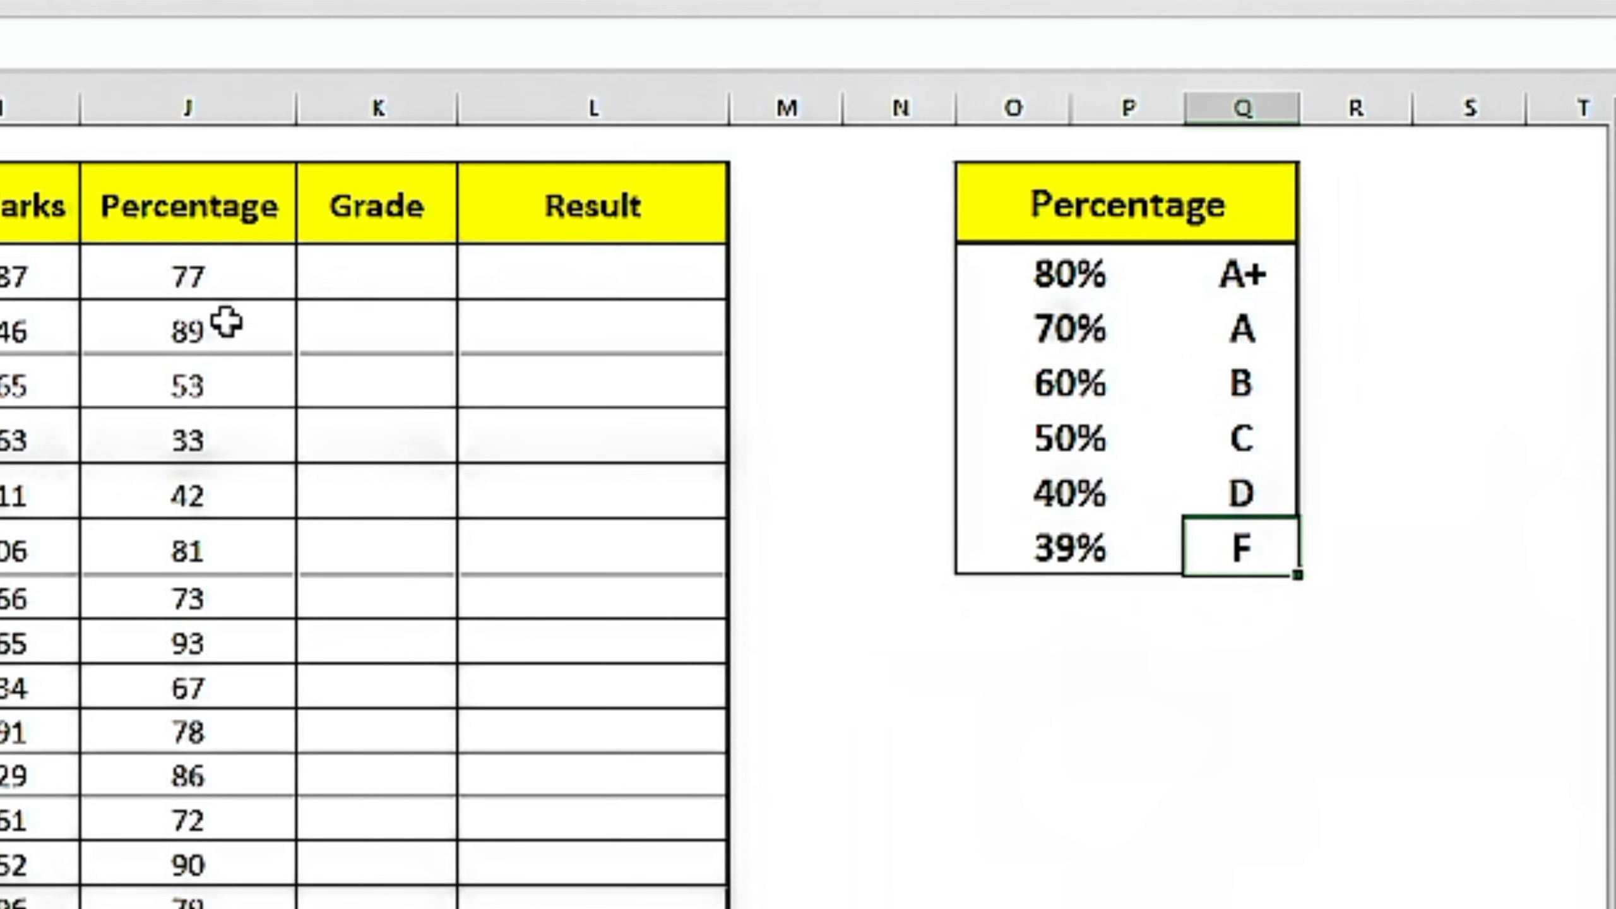
{"action": "left_click", "coordinate": [426, 282]}
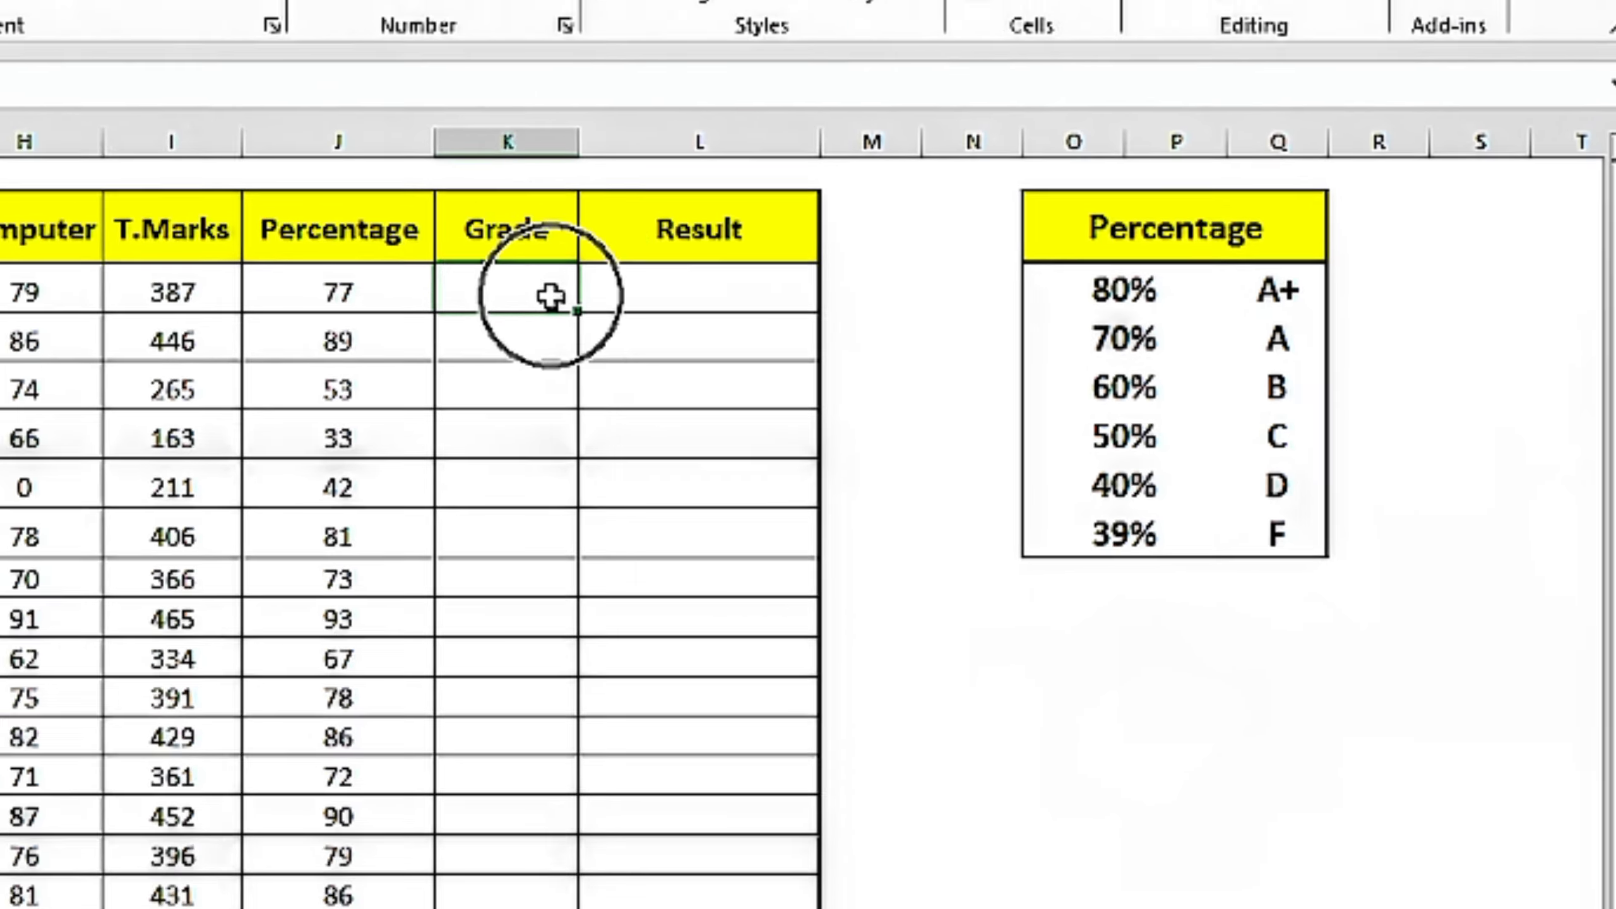
{"action": "scroll", "coordinate": [920, 339], "scroll_direction": "up", "scroll_amount": 3, "text": "ctrl"}
{"action": "scroll", "coordinate": [920, 337], "scroll_direction": "up", "scroll_amount": 3, "text": "ctrl"}
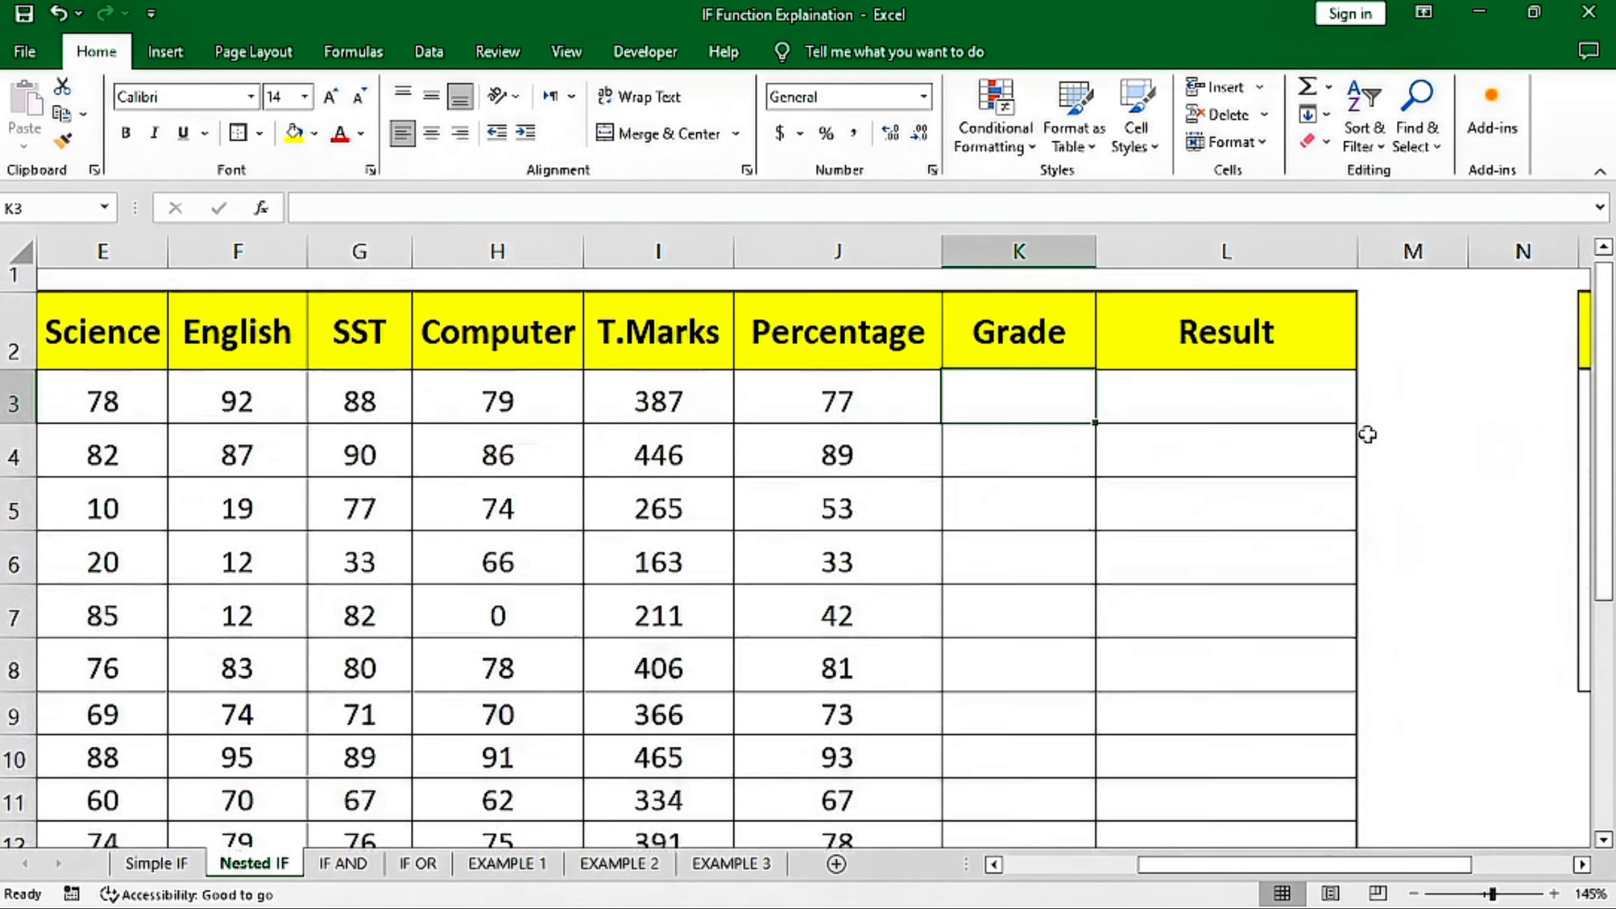
{"action": "left_click_drag", "start_coordinate": [1310, 864], "coordinate": [1349, 865]}
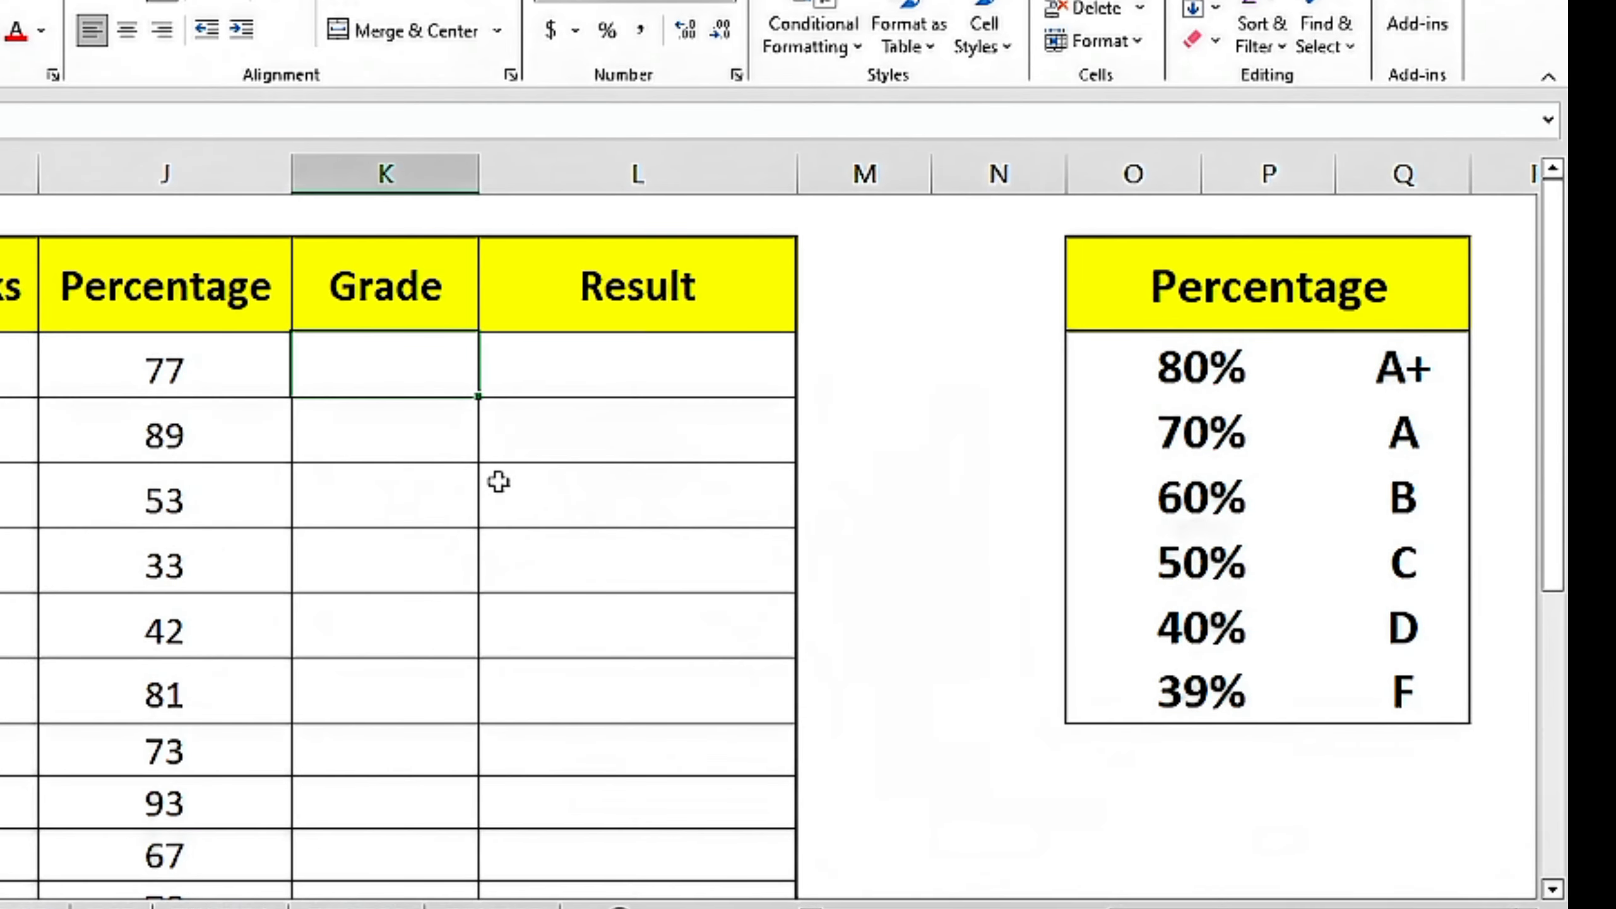
Begin K3's nested IF on J3: A+ for >=80, A for >=70, B for >=60.
{"action": "type", "text": "=I"}
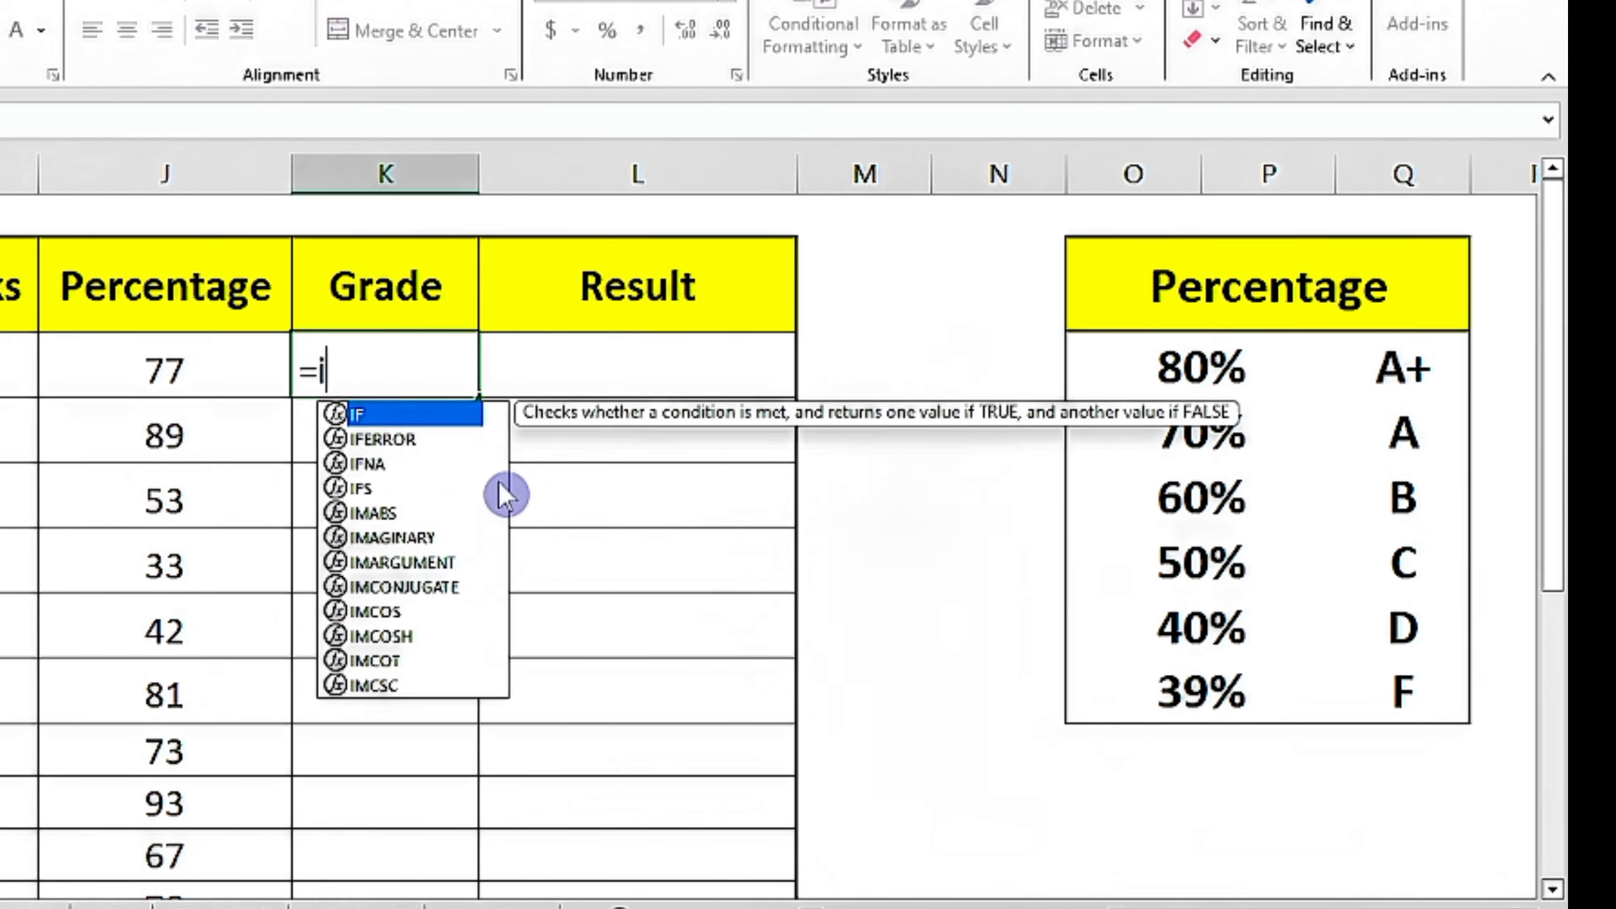
{"action": "type", "text": "F("}
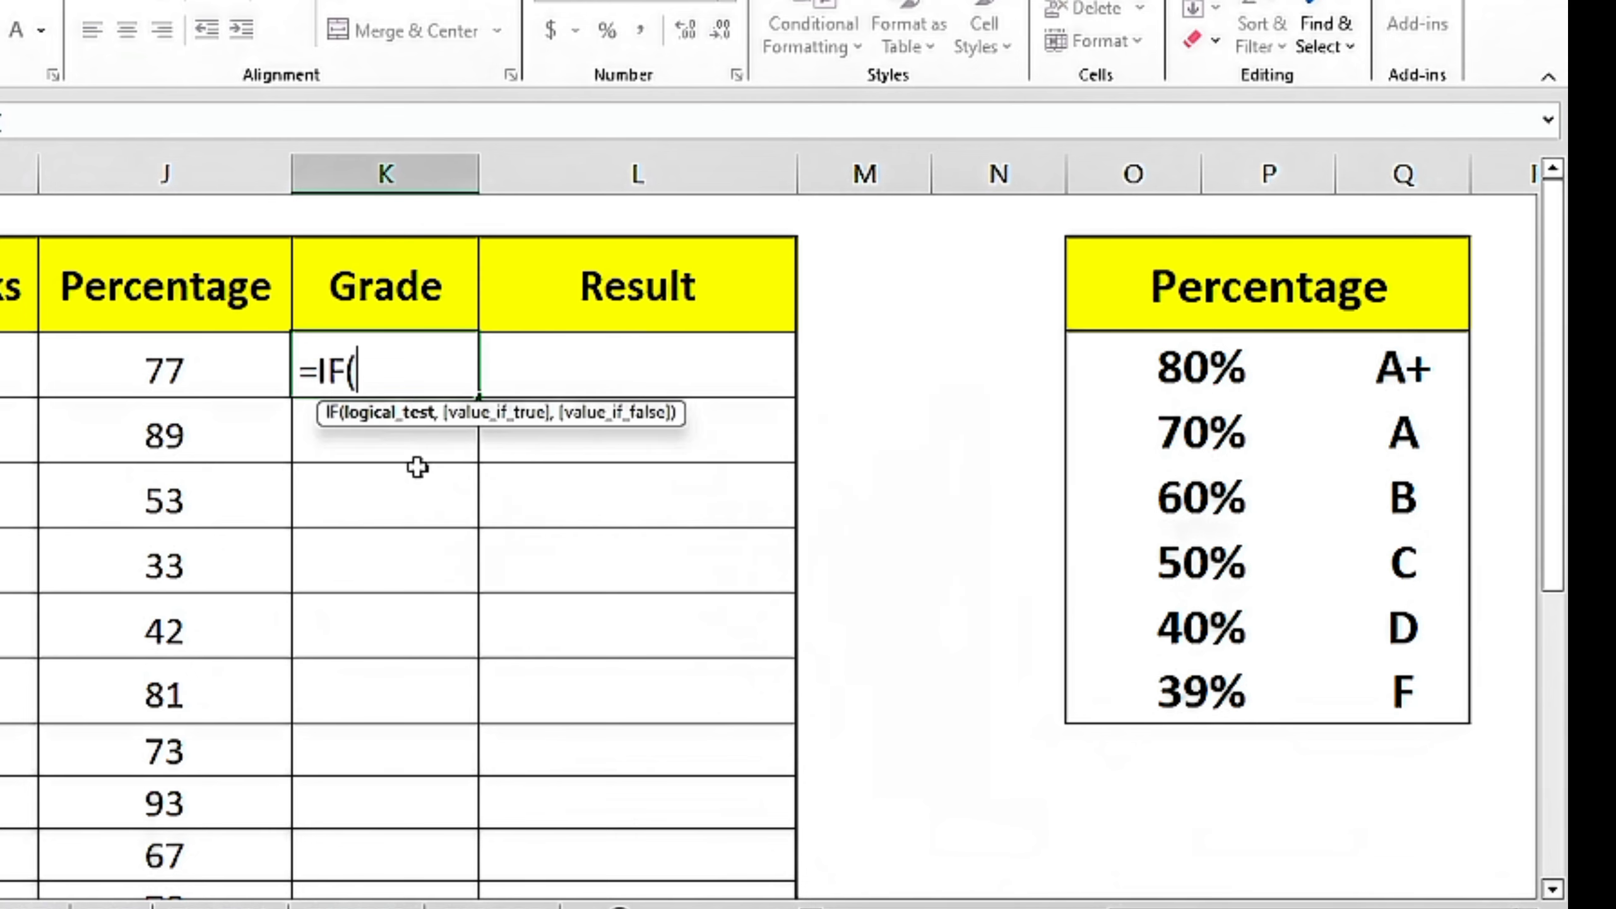
{"action": "left_click", "coordinate": [117, 370]}
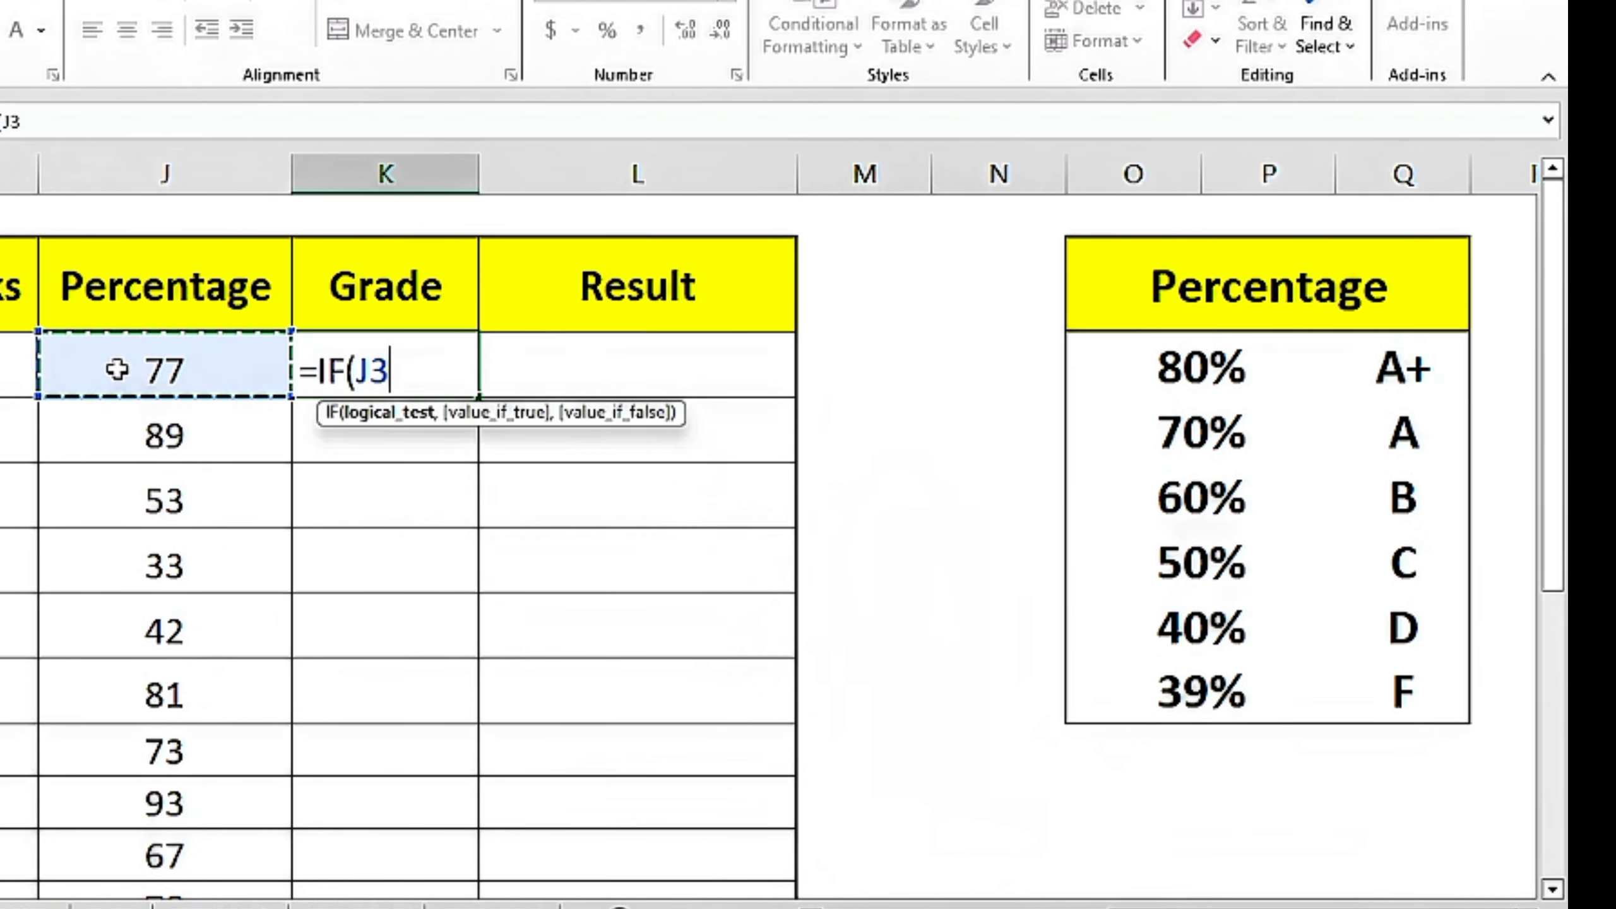
{"action": "type", "text": ">="}
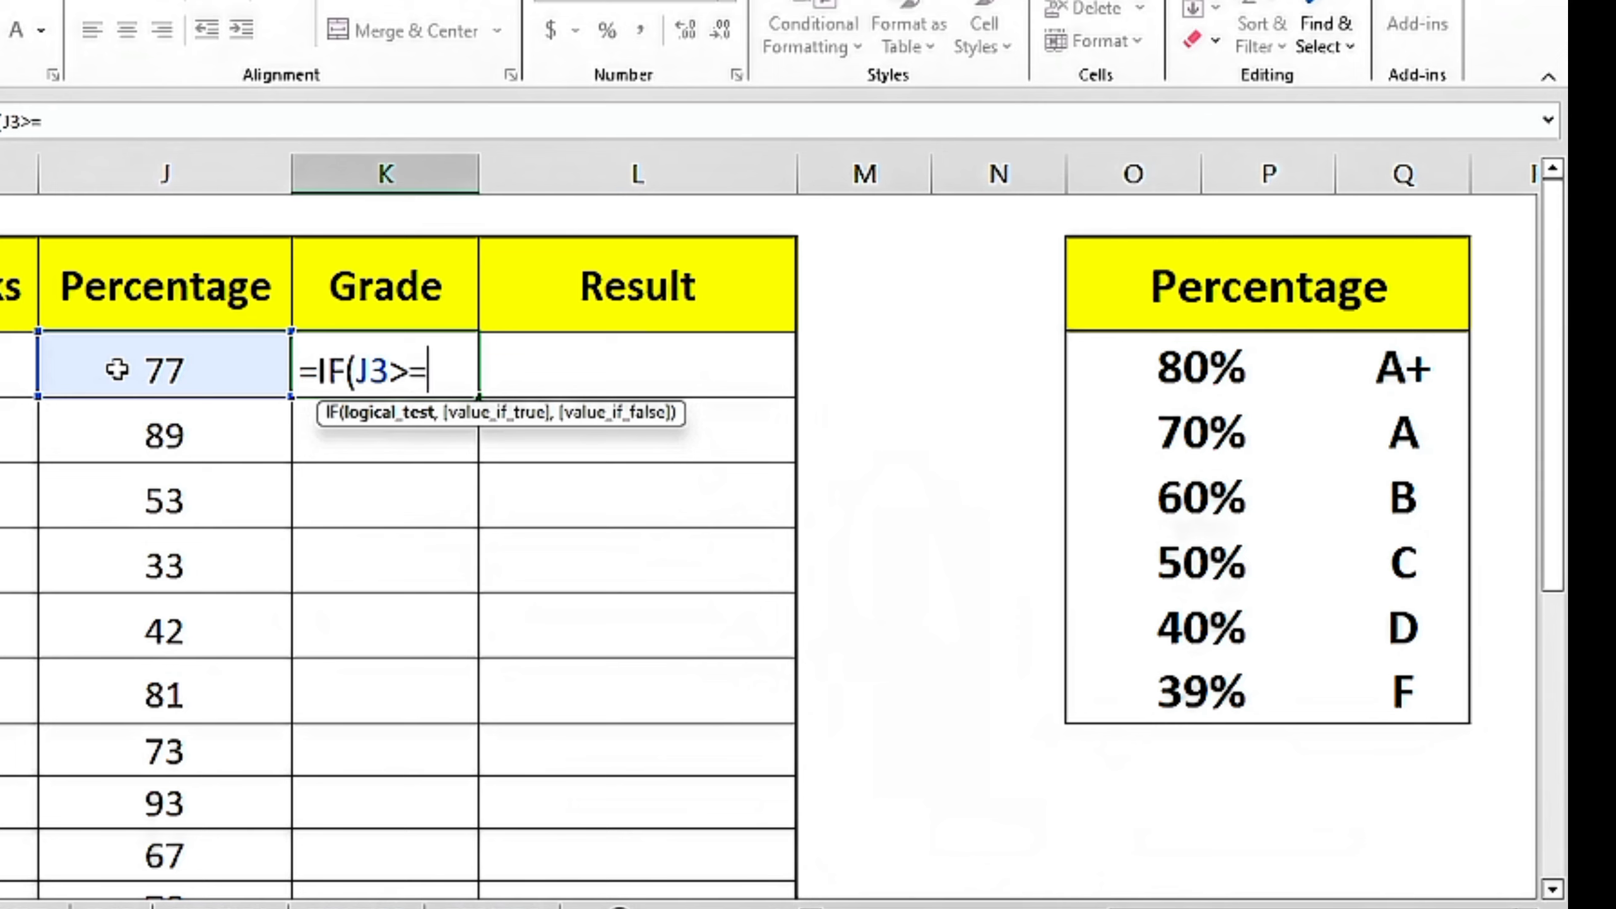
{"action": "type", "text": "80"}
{"action": "type", "text": ",\"A"}
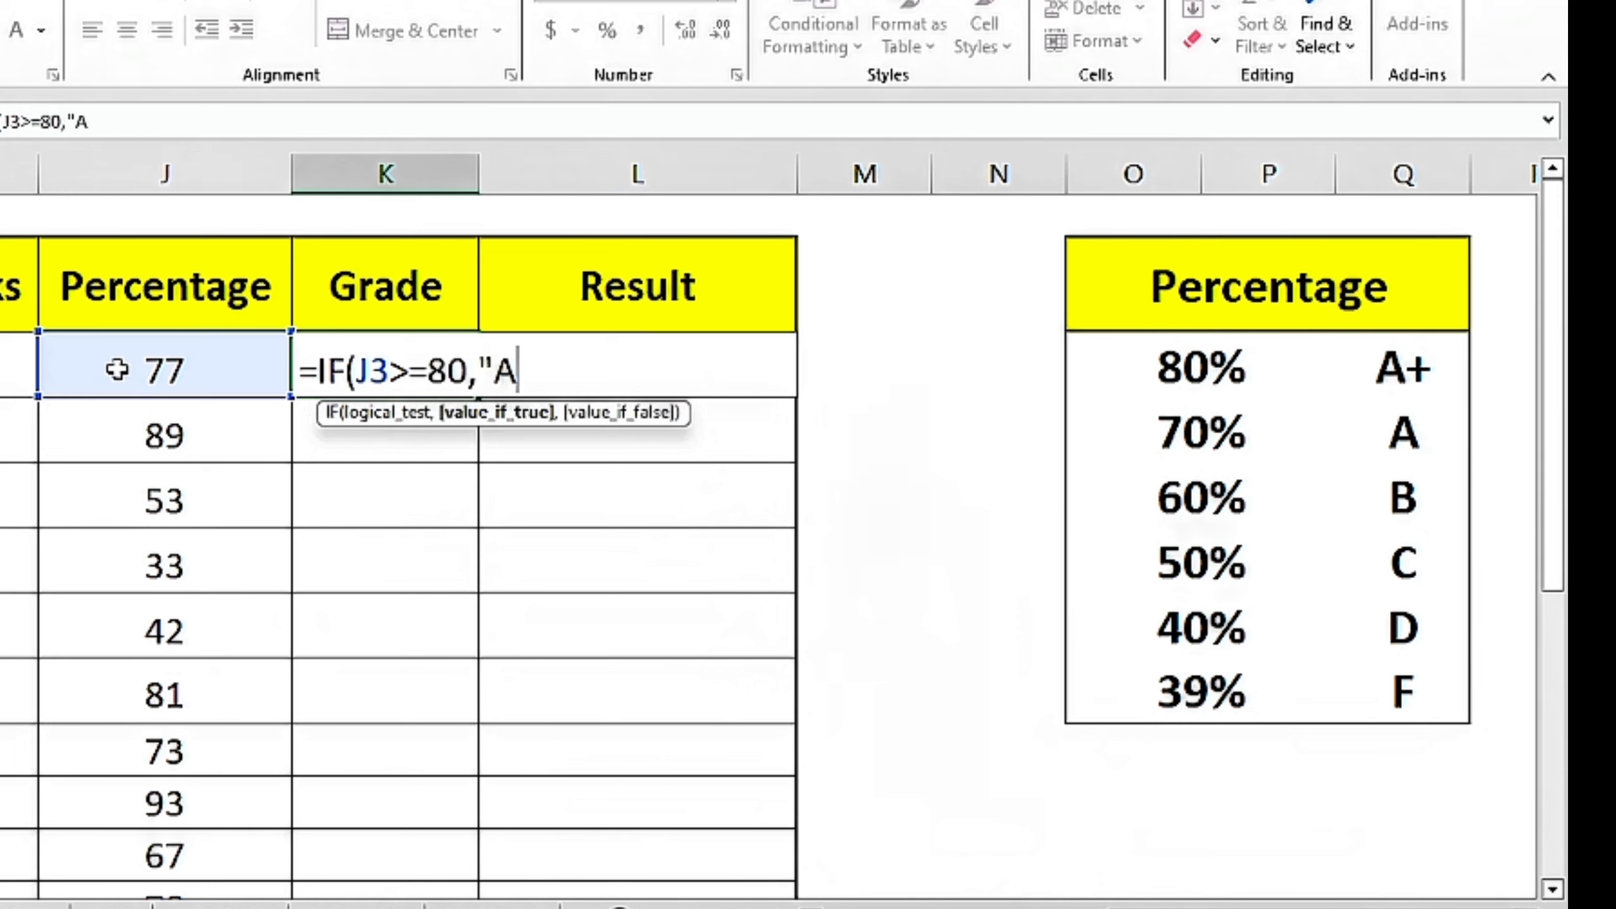
{"action": "type", "text": "+"}
{"action": "type", "text": ","}
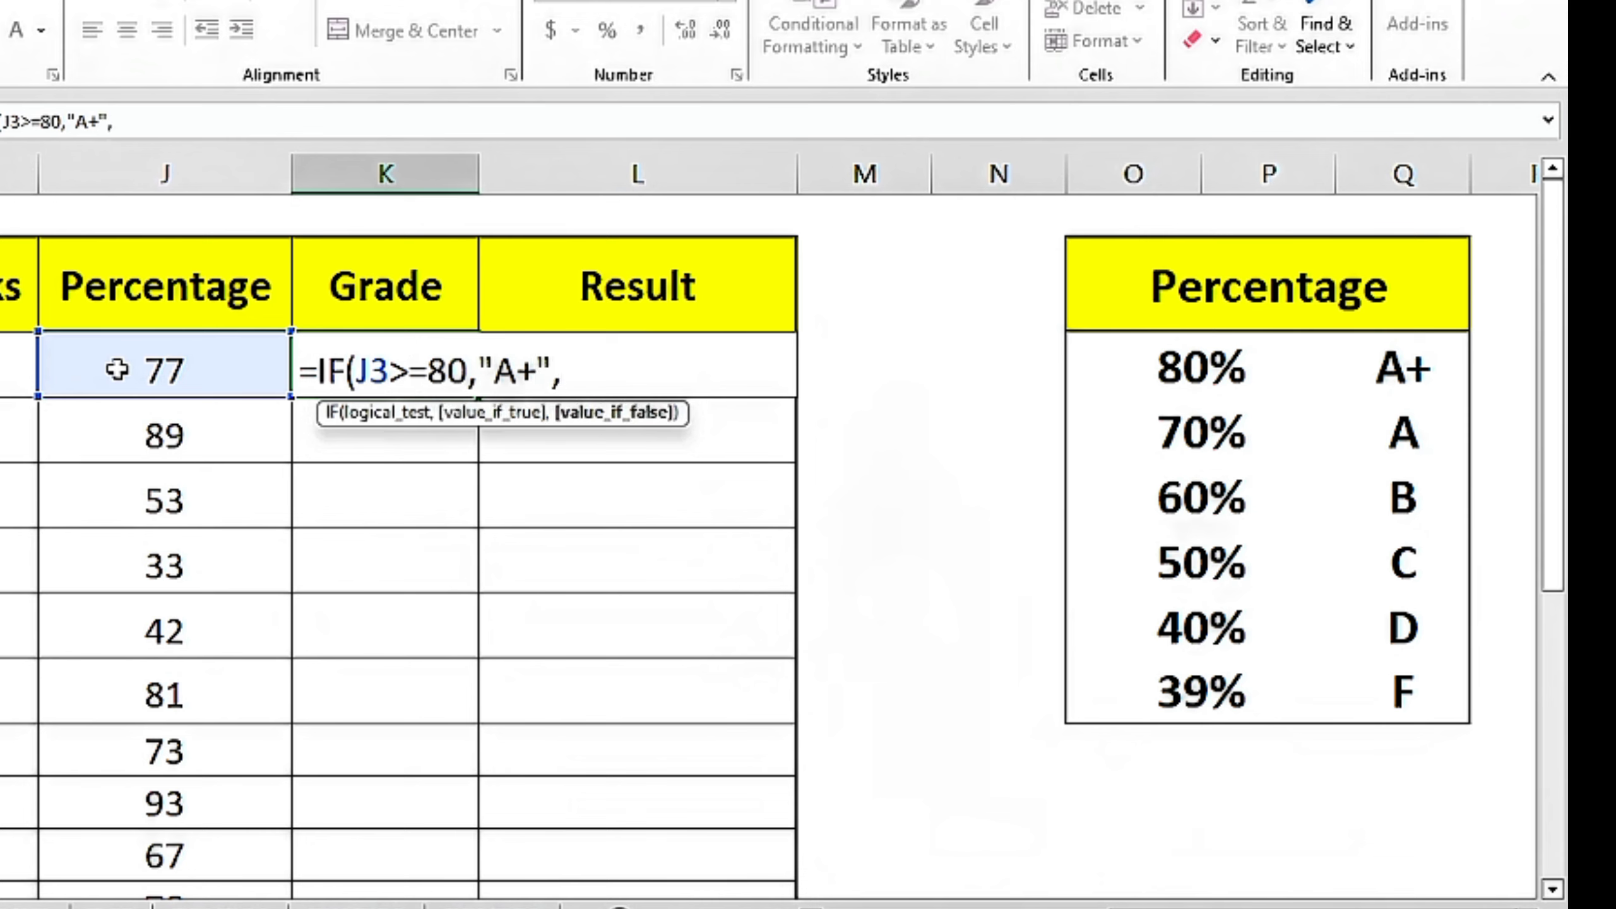
{"action": "type", "text": "if"}
{"action": "key", "text": "Tab"}
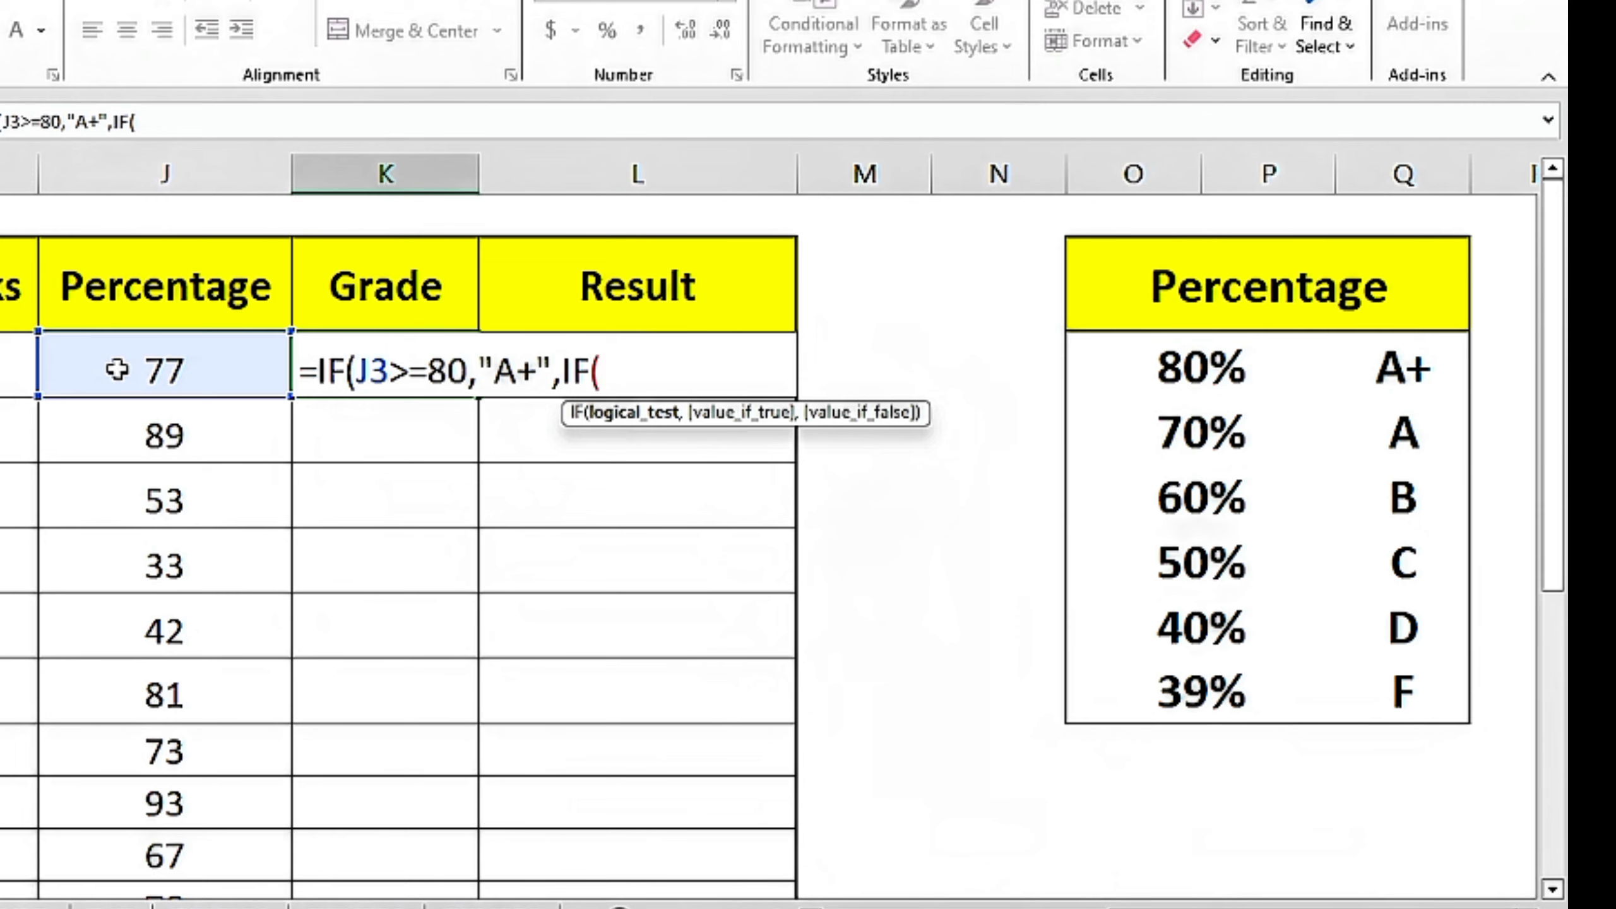
{"action": "left_click", "coordinate": [117, 370]}
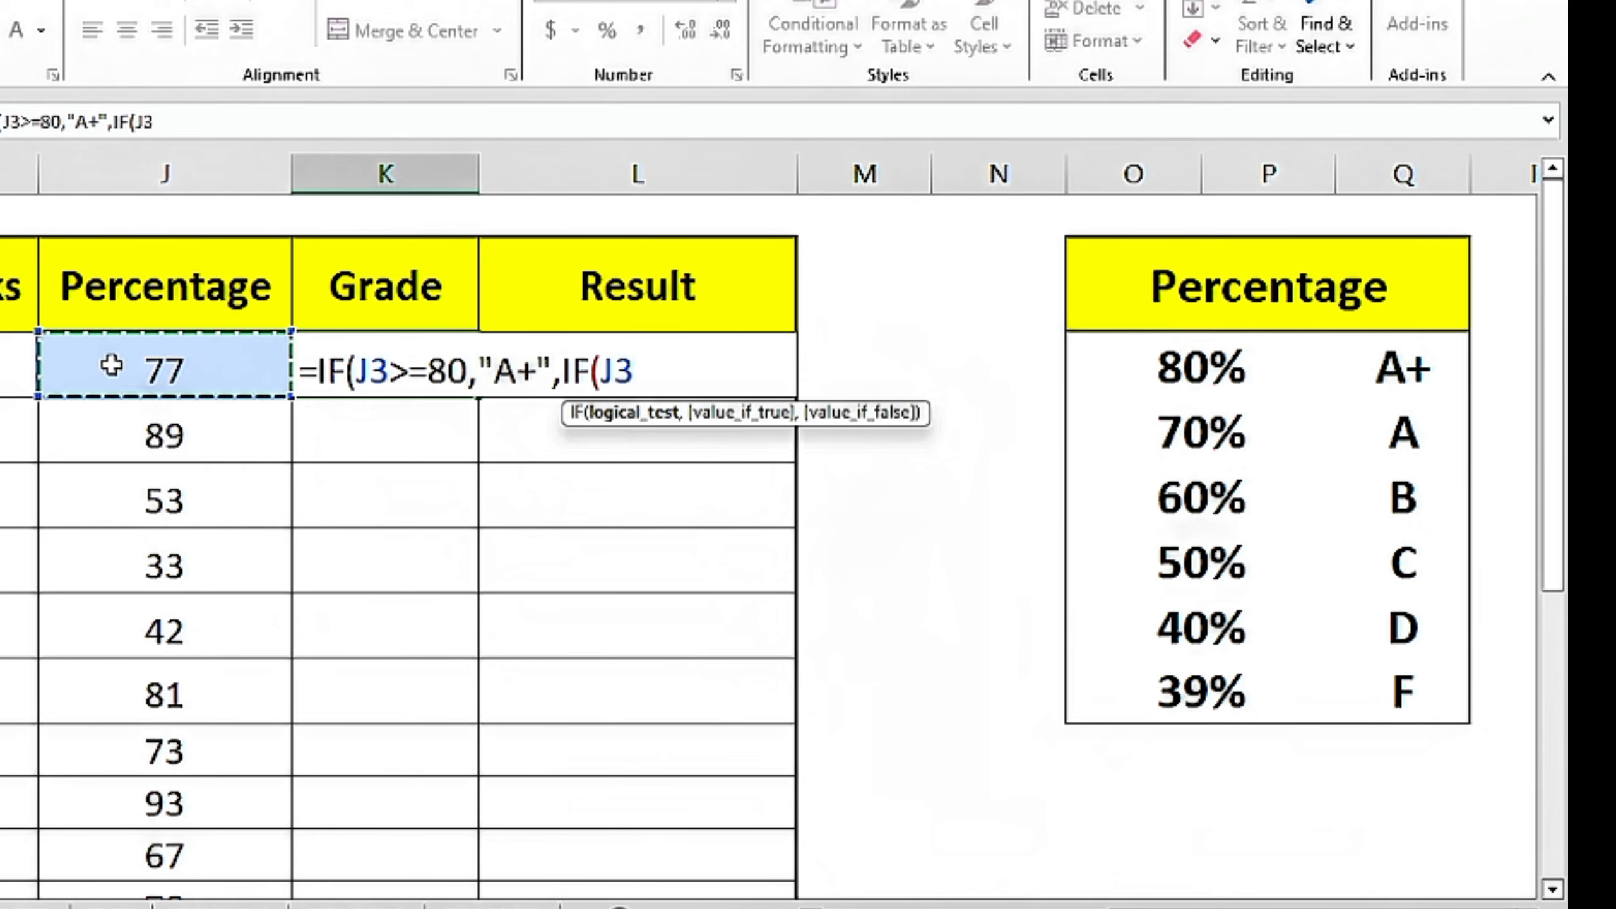
{"action": "type", "text": ">="}
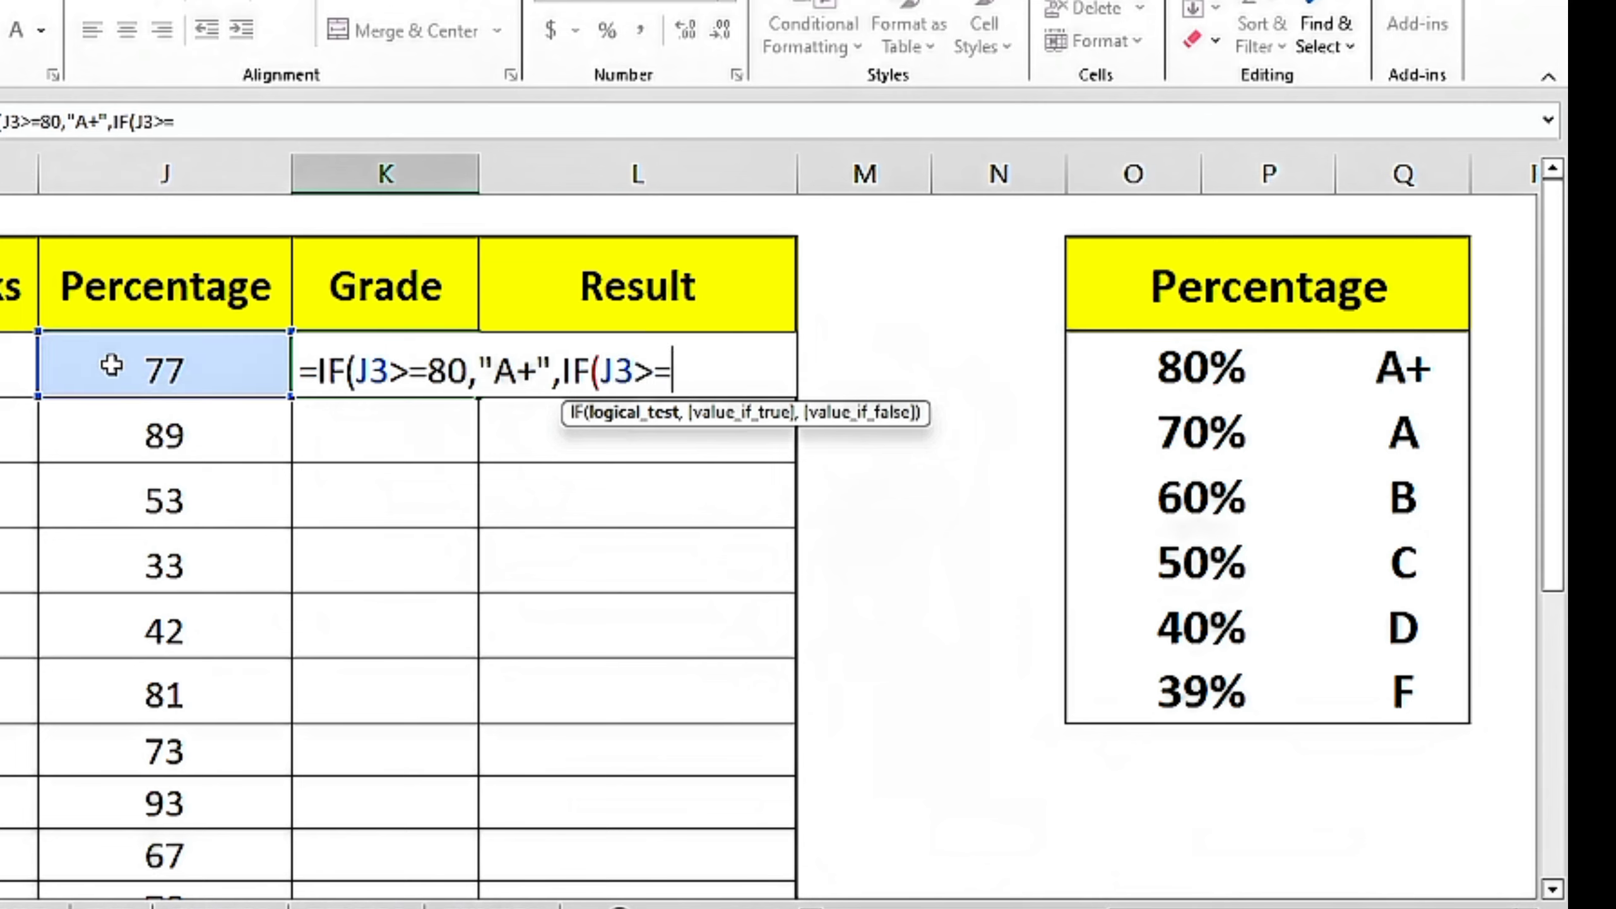
{"action": "type", "text": "7"}
{"action": "type", "text": "0,"}
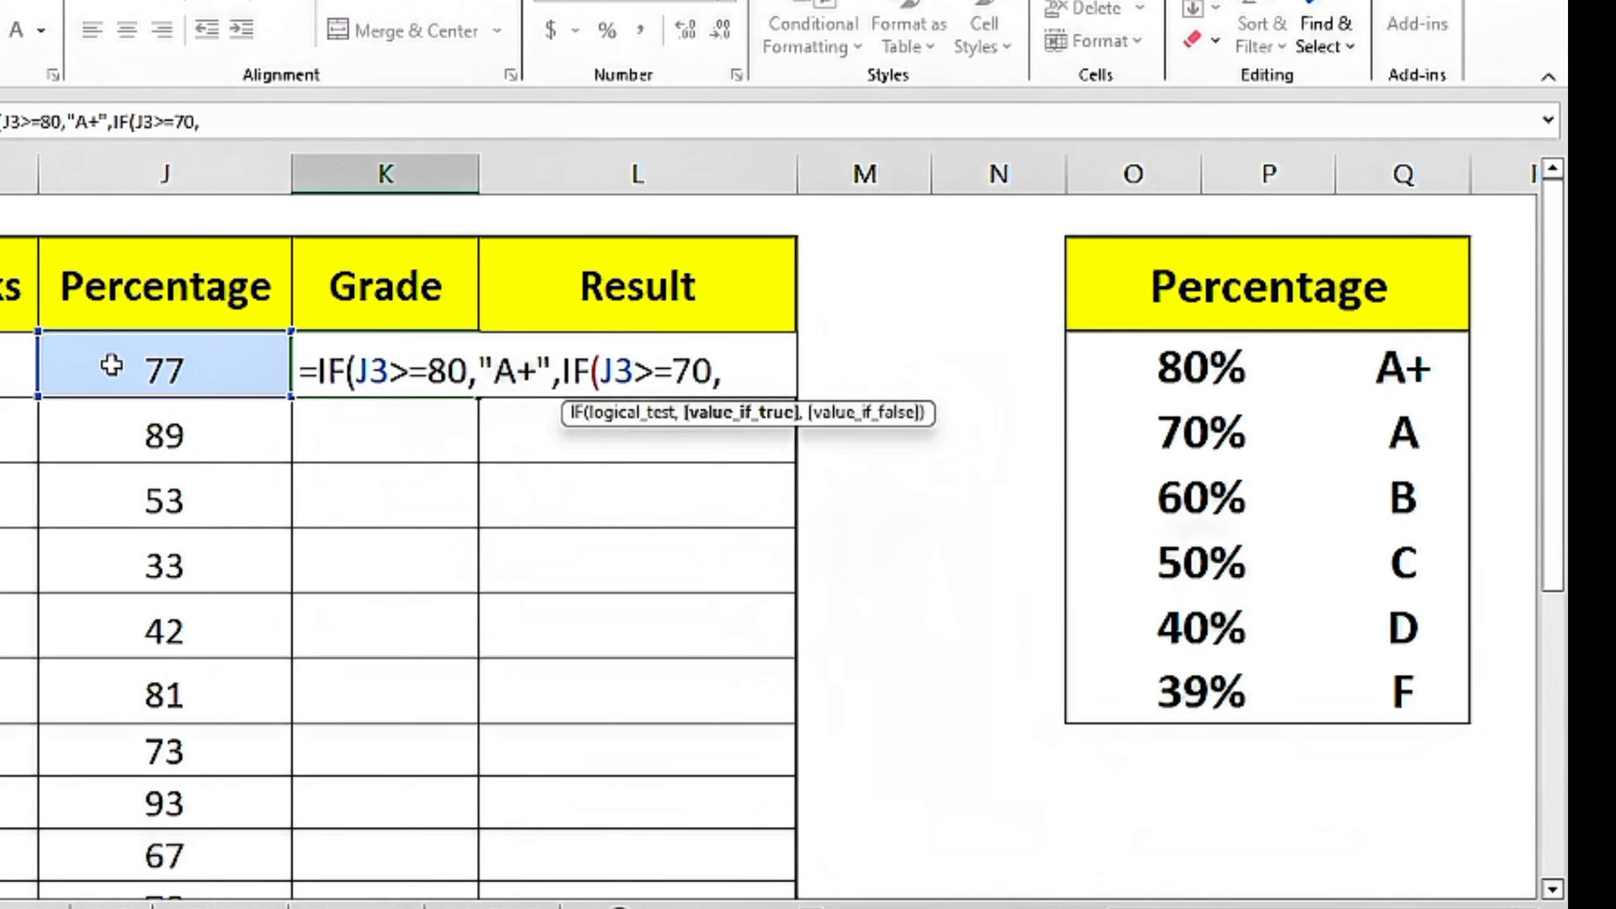
{"action": "type", "text": "\"A\""}
{"action": "type", "text": ","}
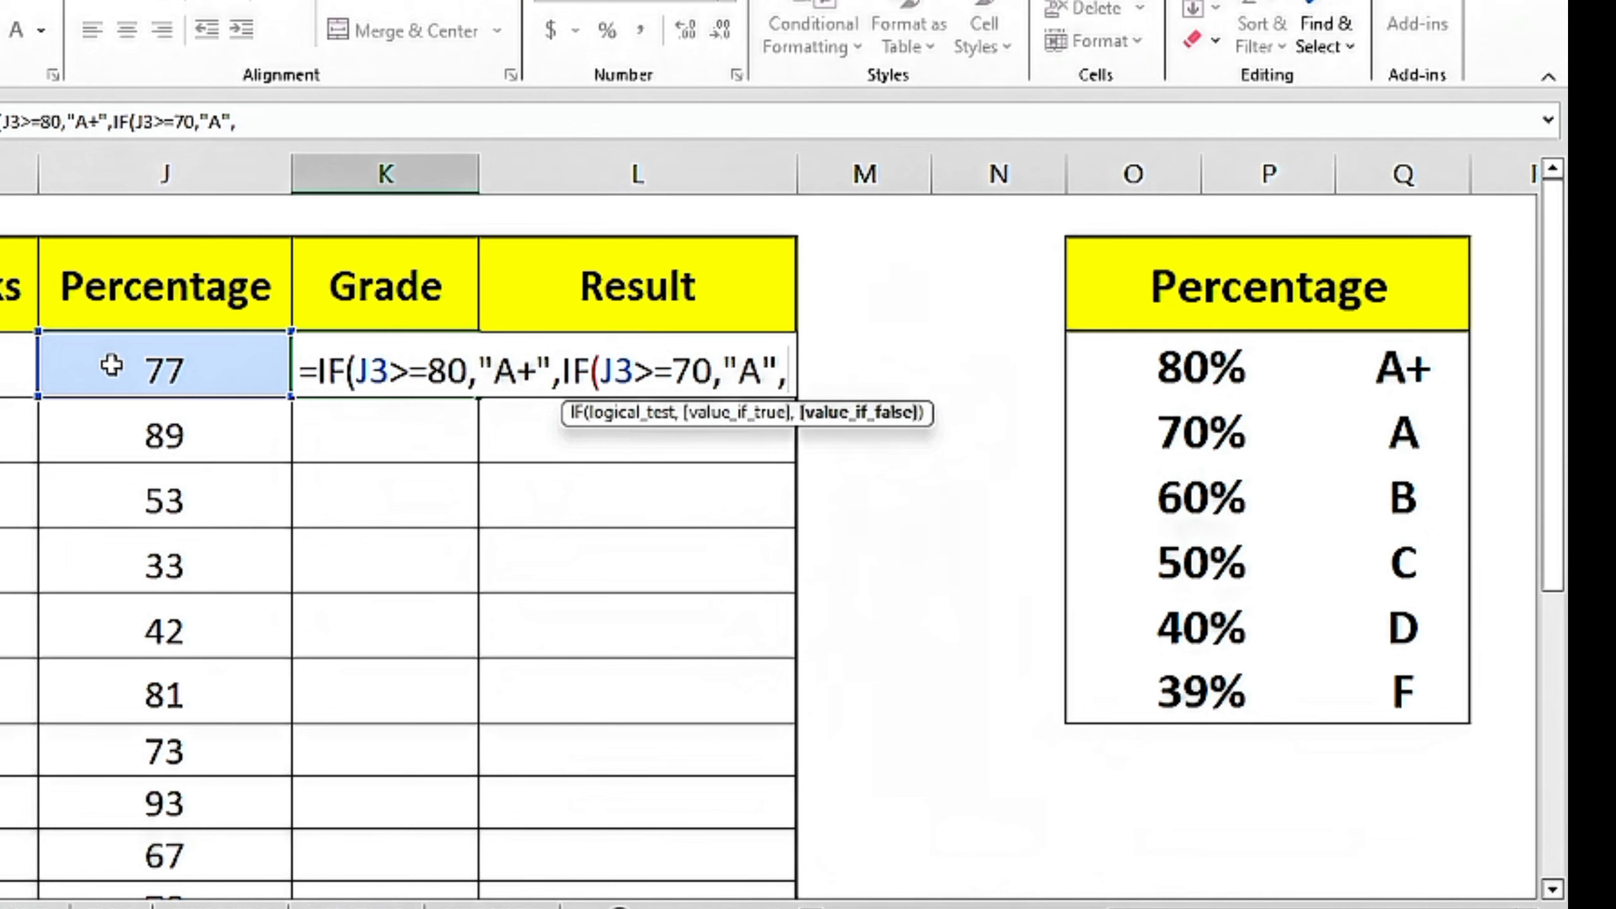
{"action": "type", "text": "IF("}
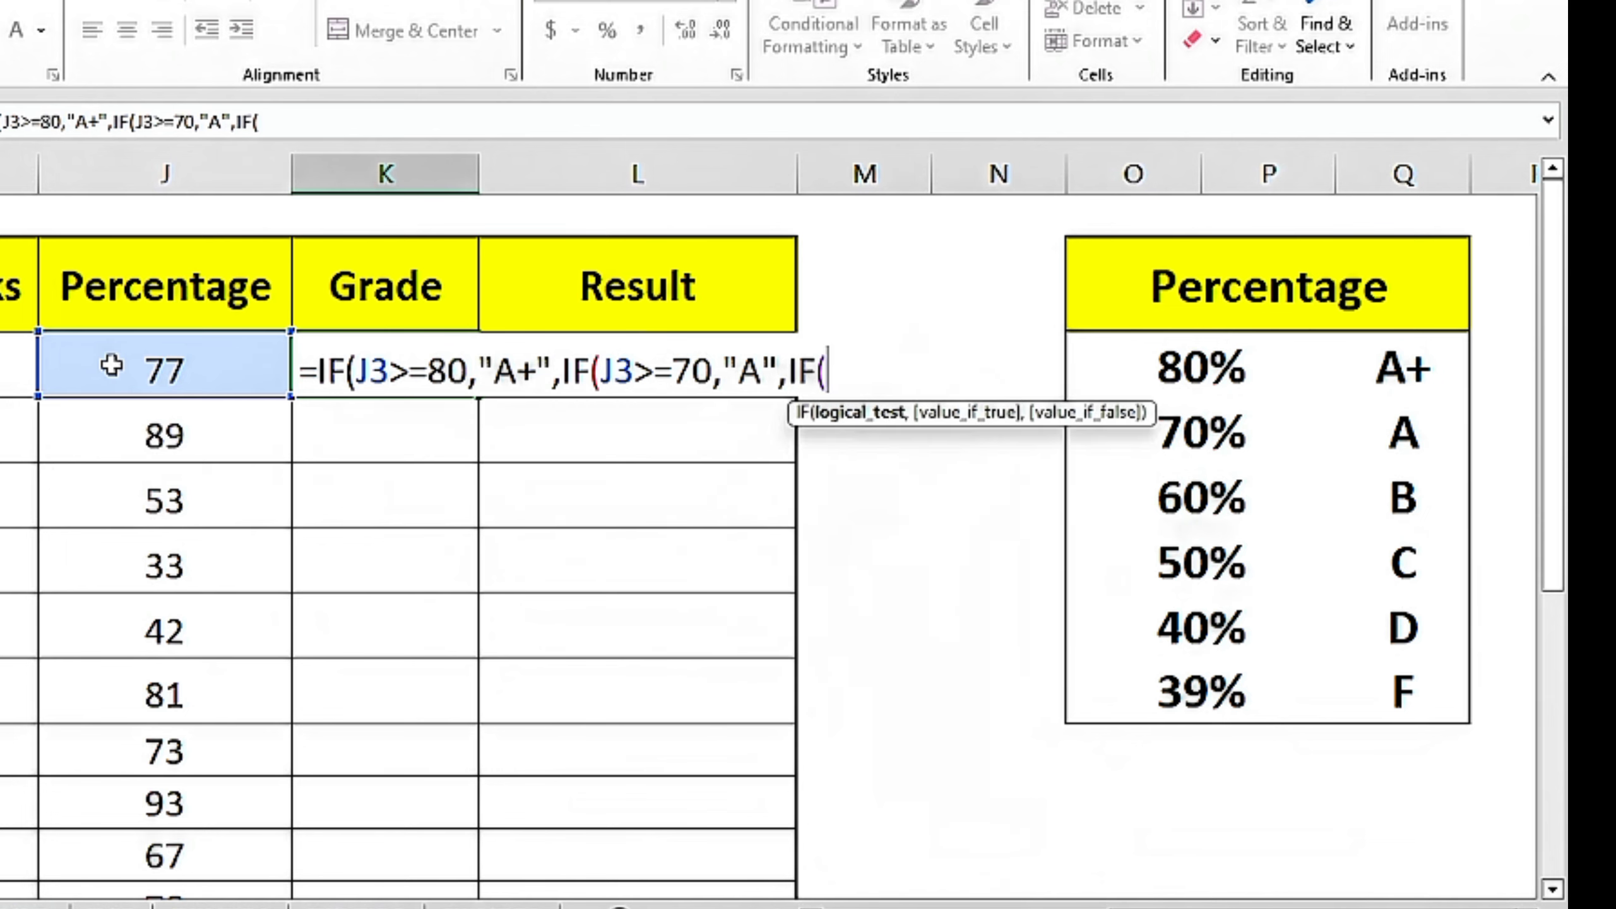
{"action": "left_click", "coordinate": [111, 364]}
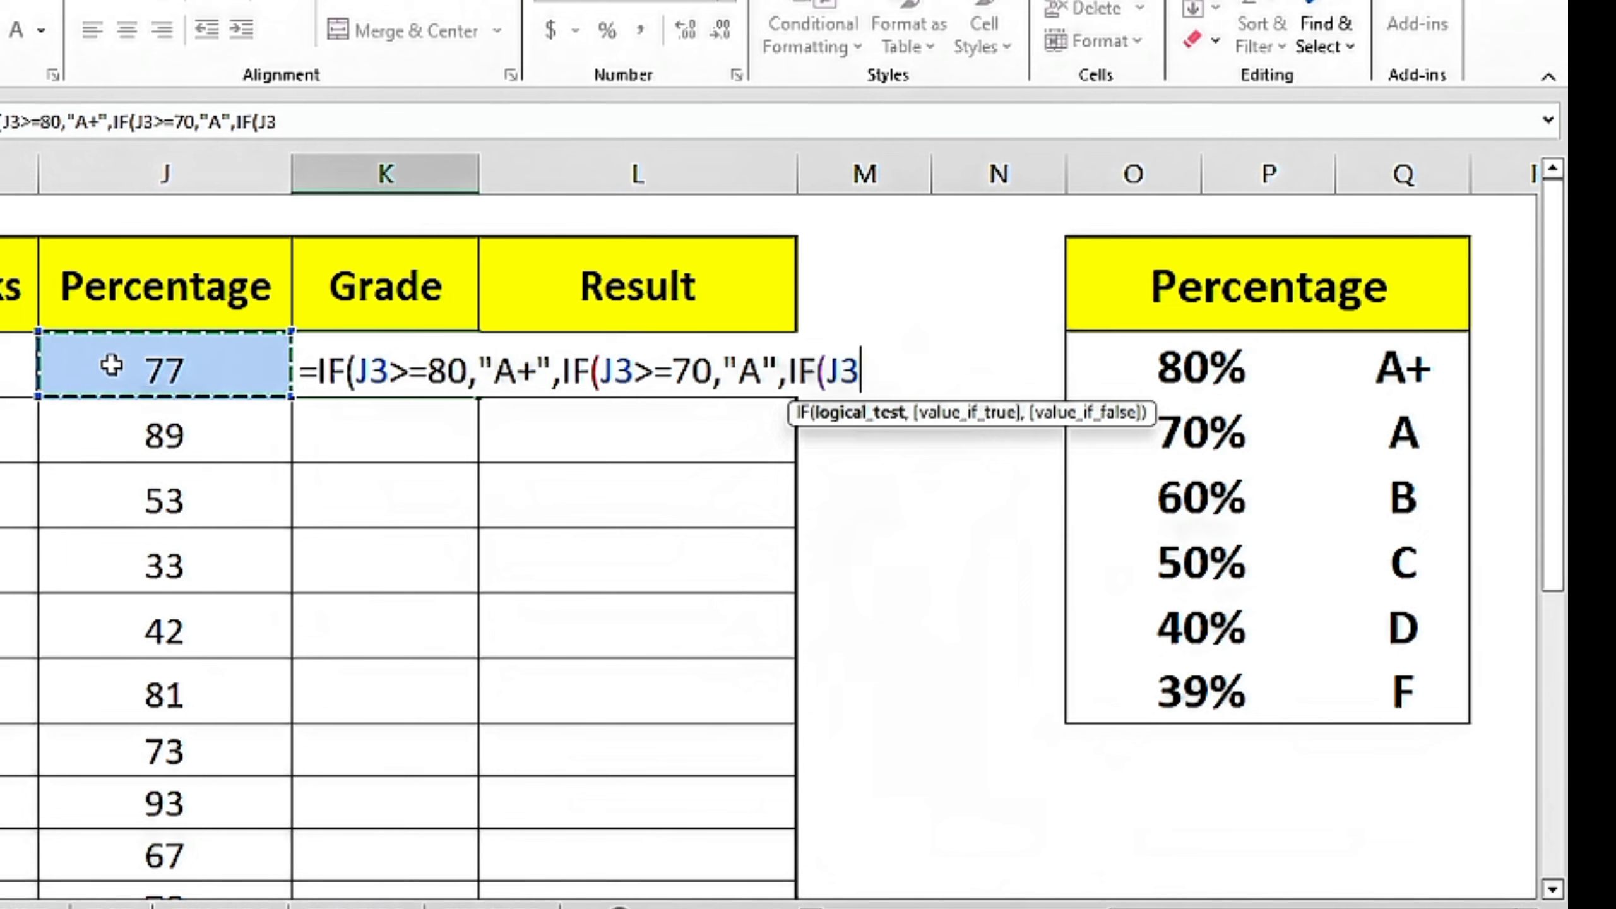
{"action": "type", "text": ">="}
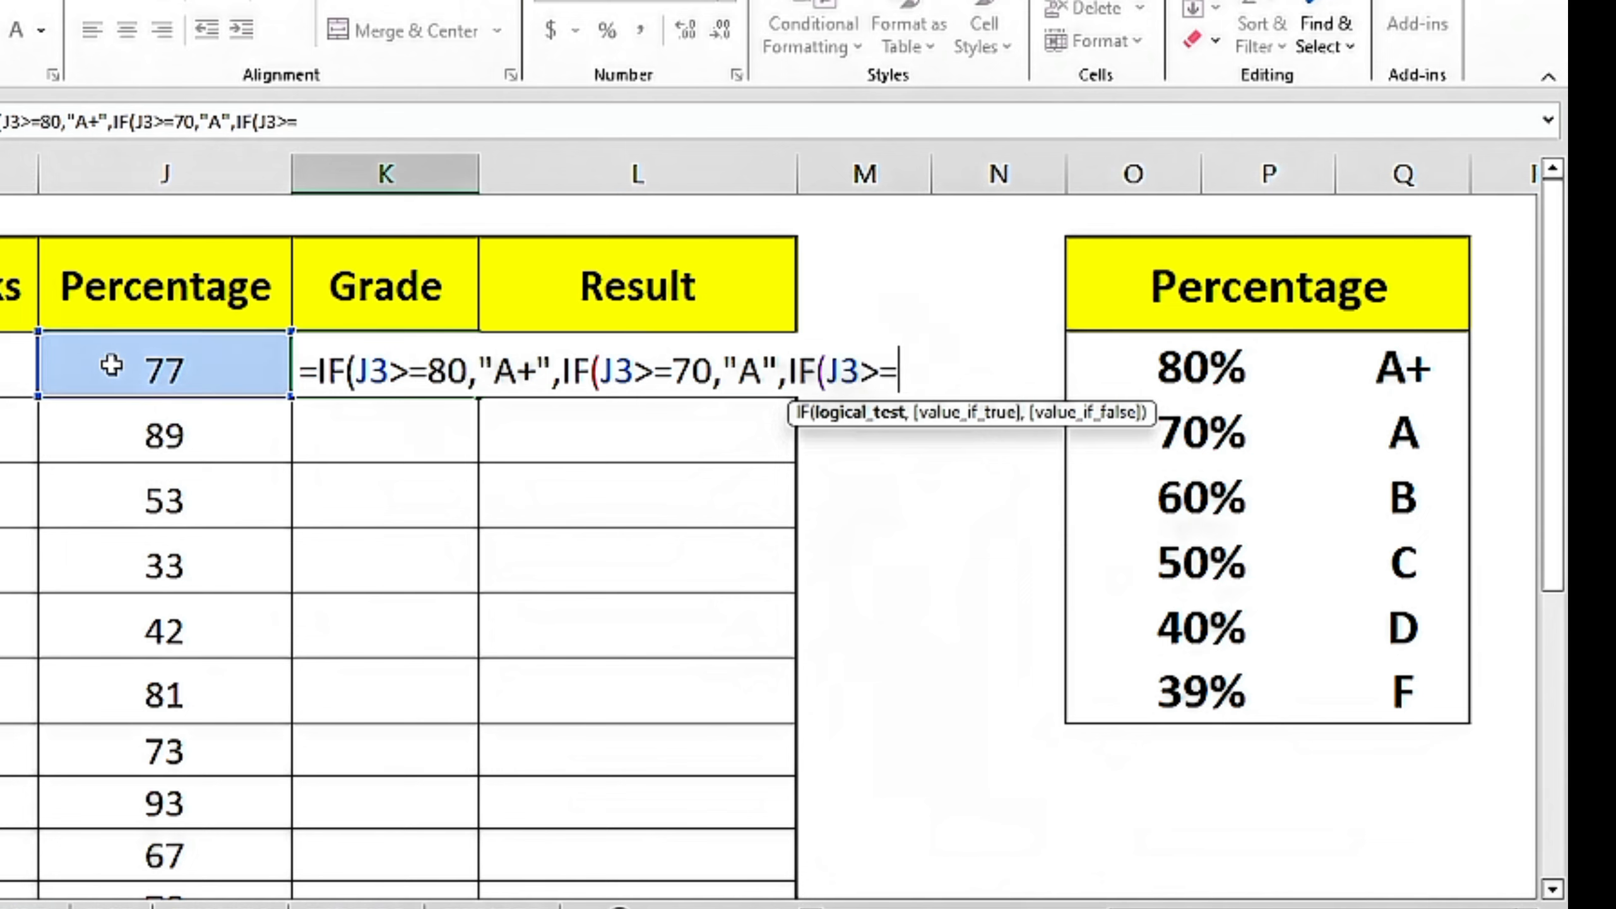
{"action": "type", "text": "60,"}
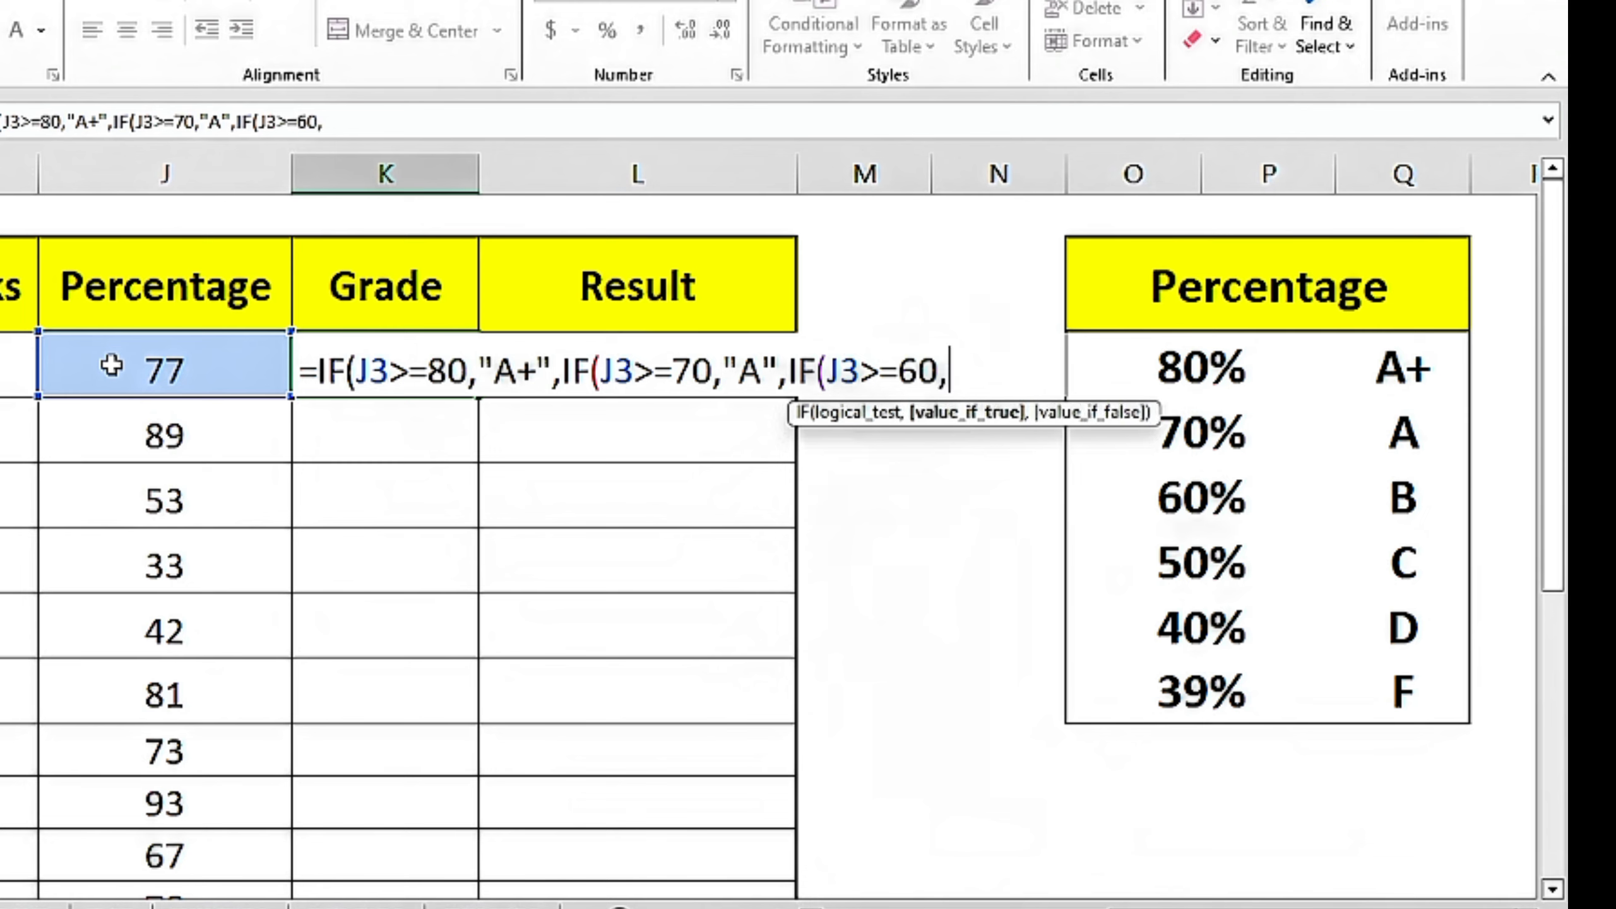
{"action": "type", "text": "\""}
{"action": "type", "text": "B"}
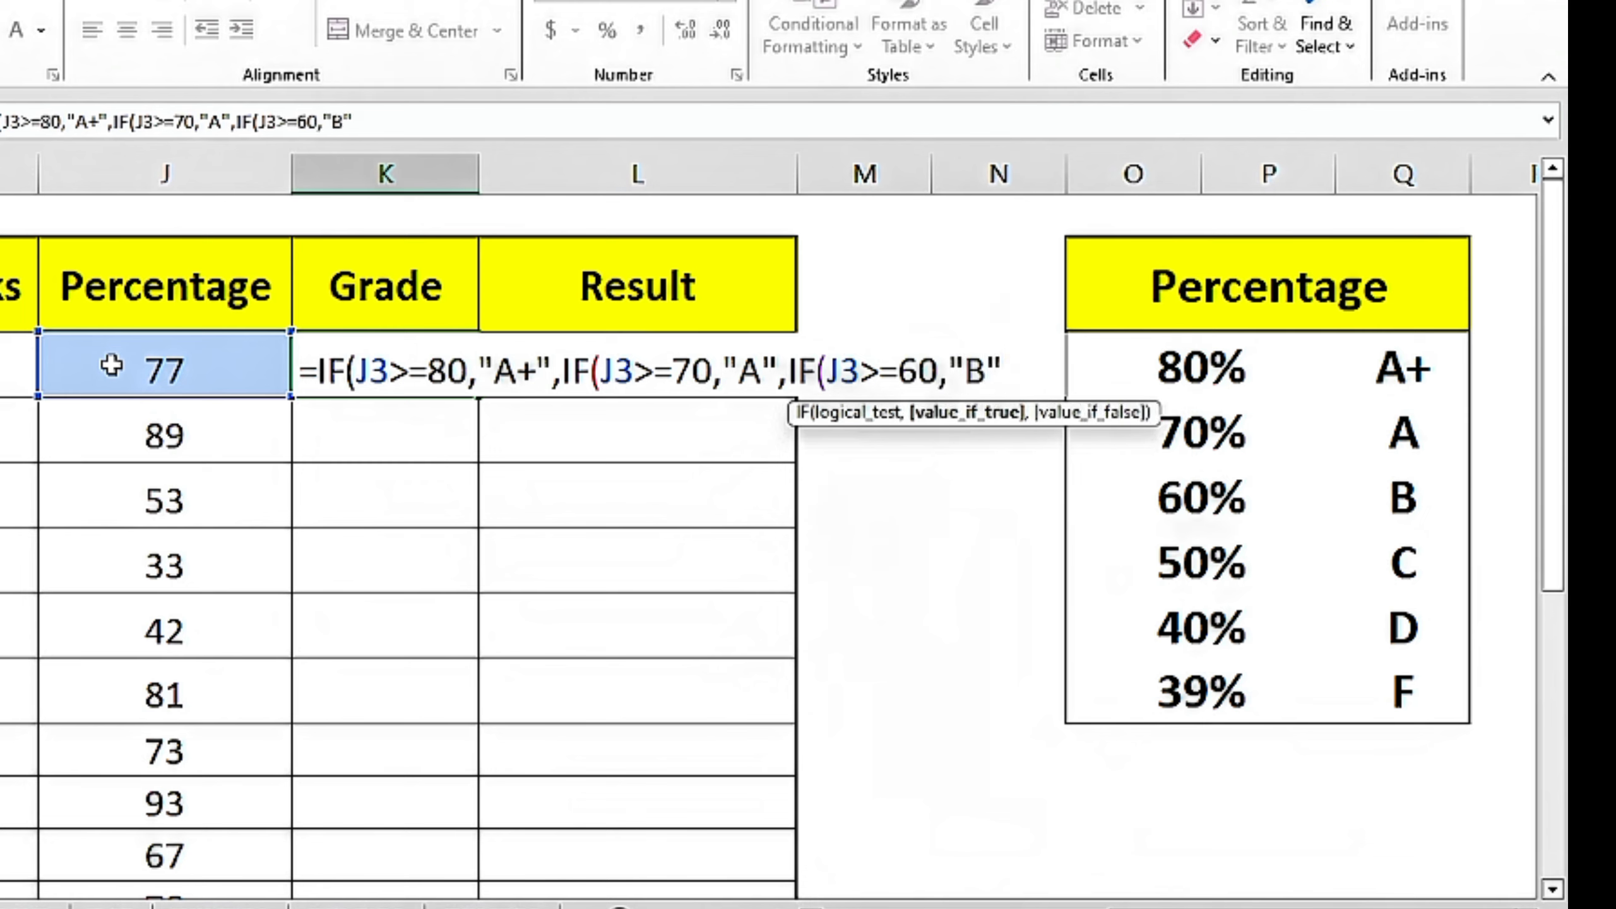
{"action": "type", "text": ","}
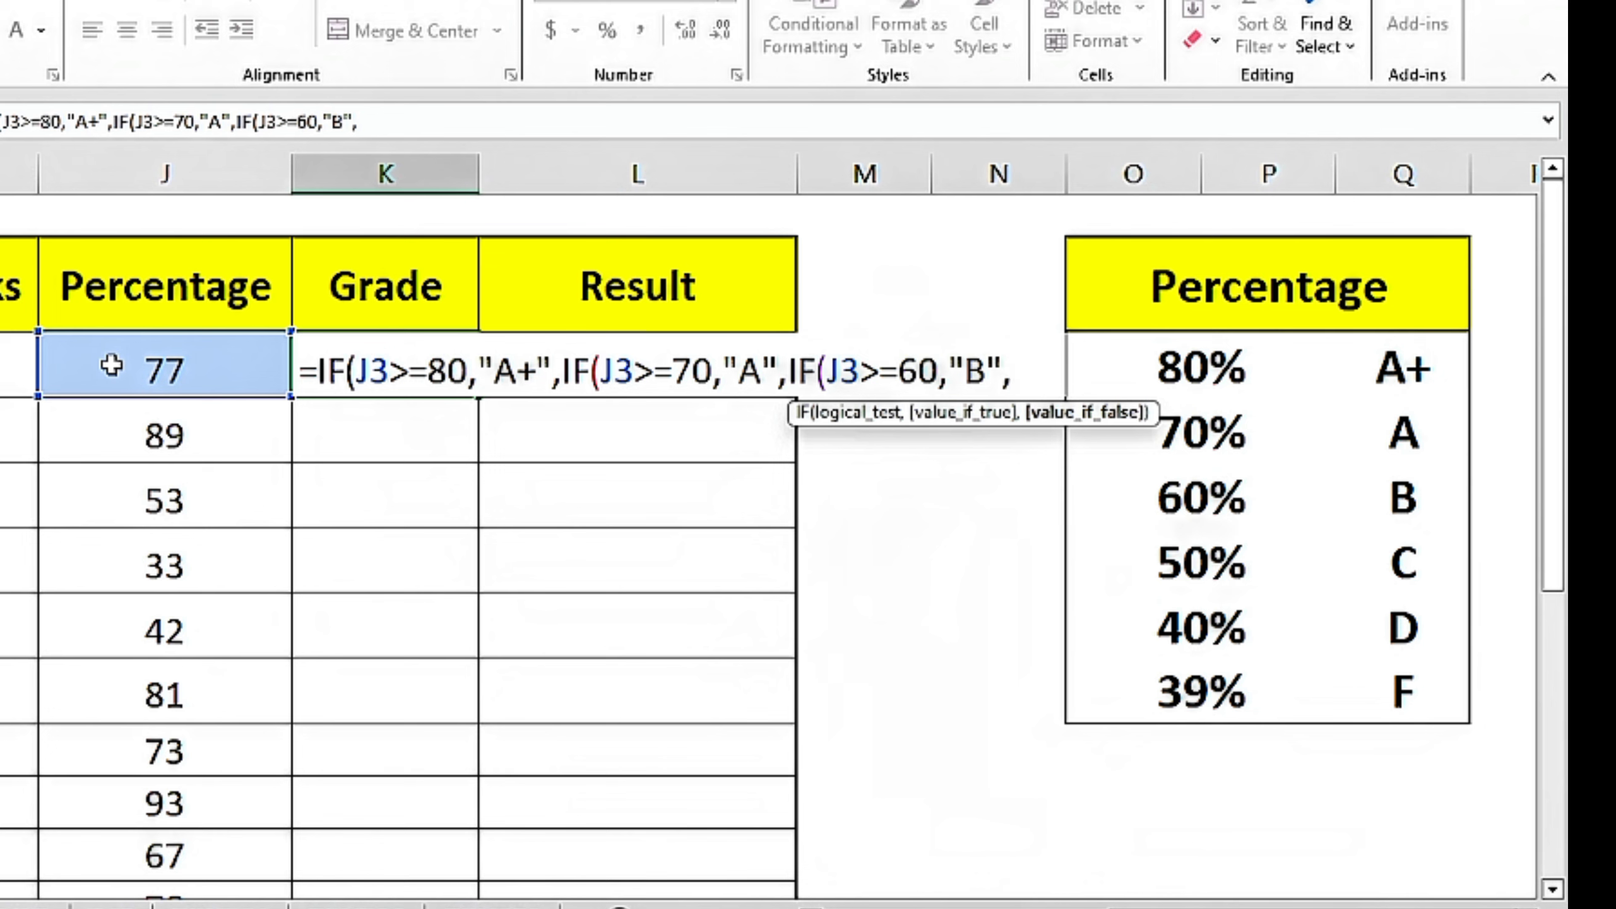
{"action": "type", "text": "if"}
Complete the grade formula with C for >=50, D for >=40, otherwise F, giving A for 77.
{"action": "key", "text": "Tab"}
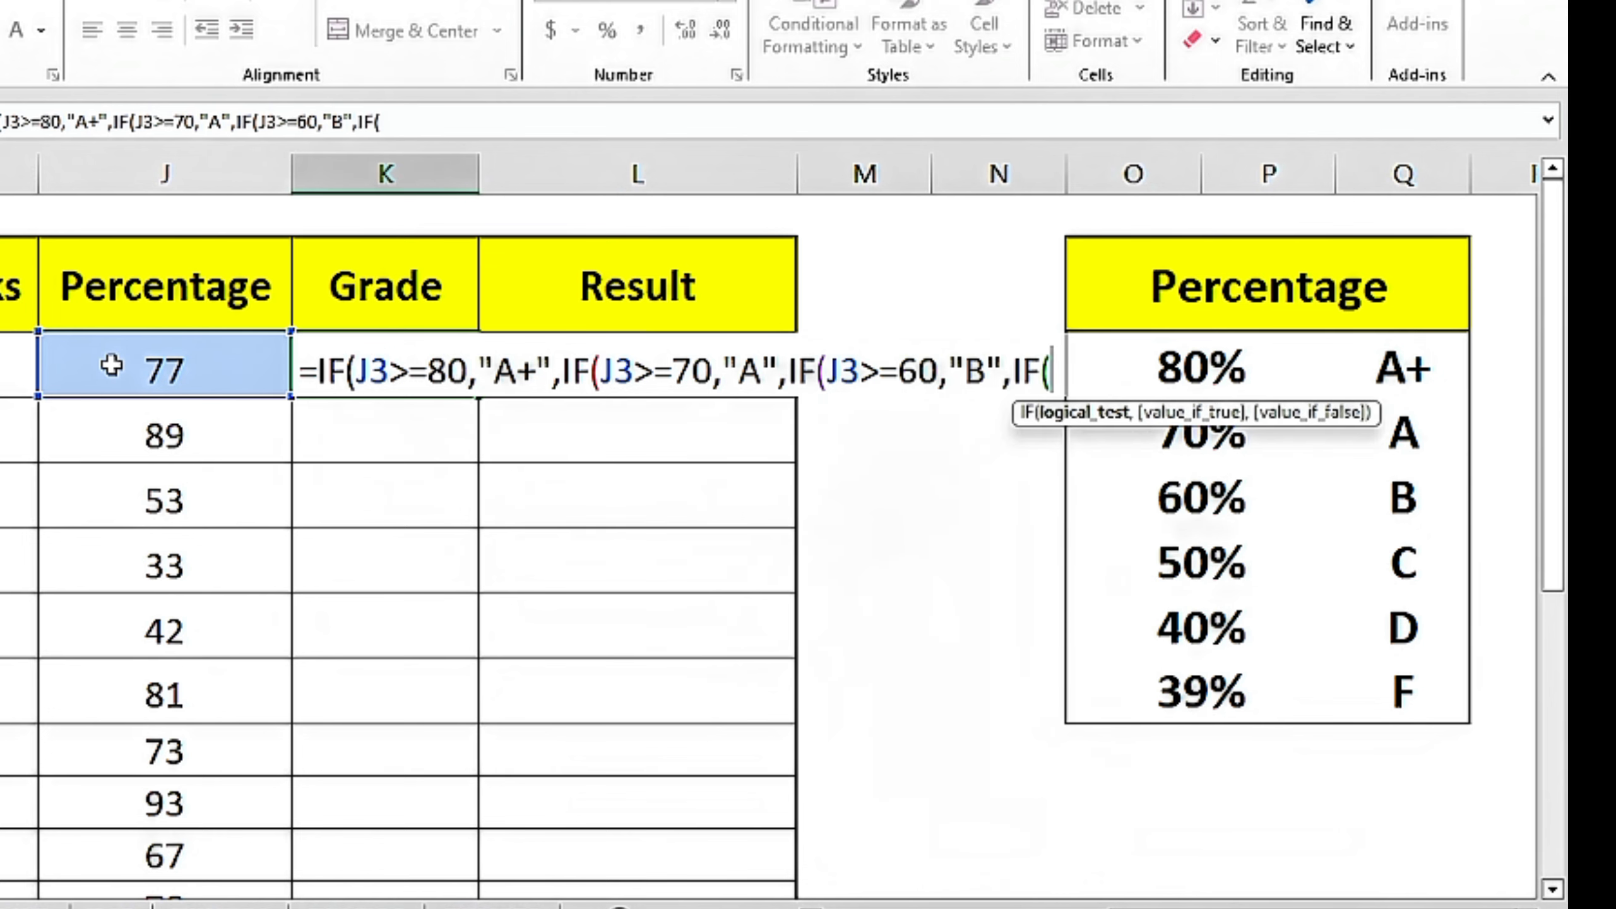
{"action": "left_click", "coordinate": [111, 365]}
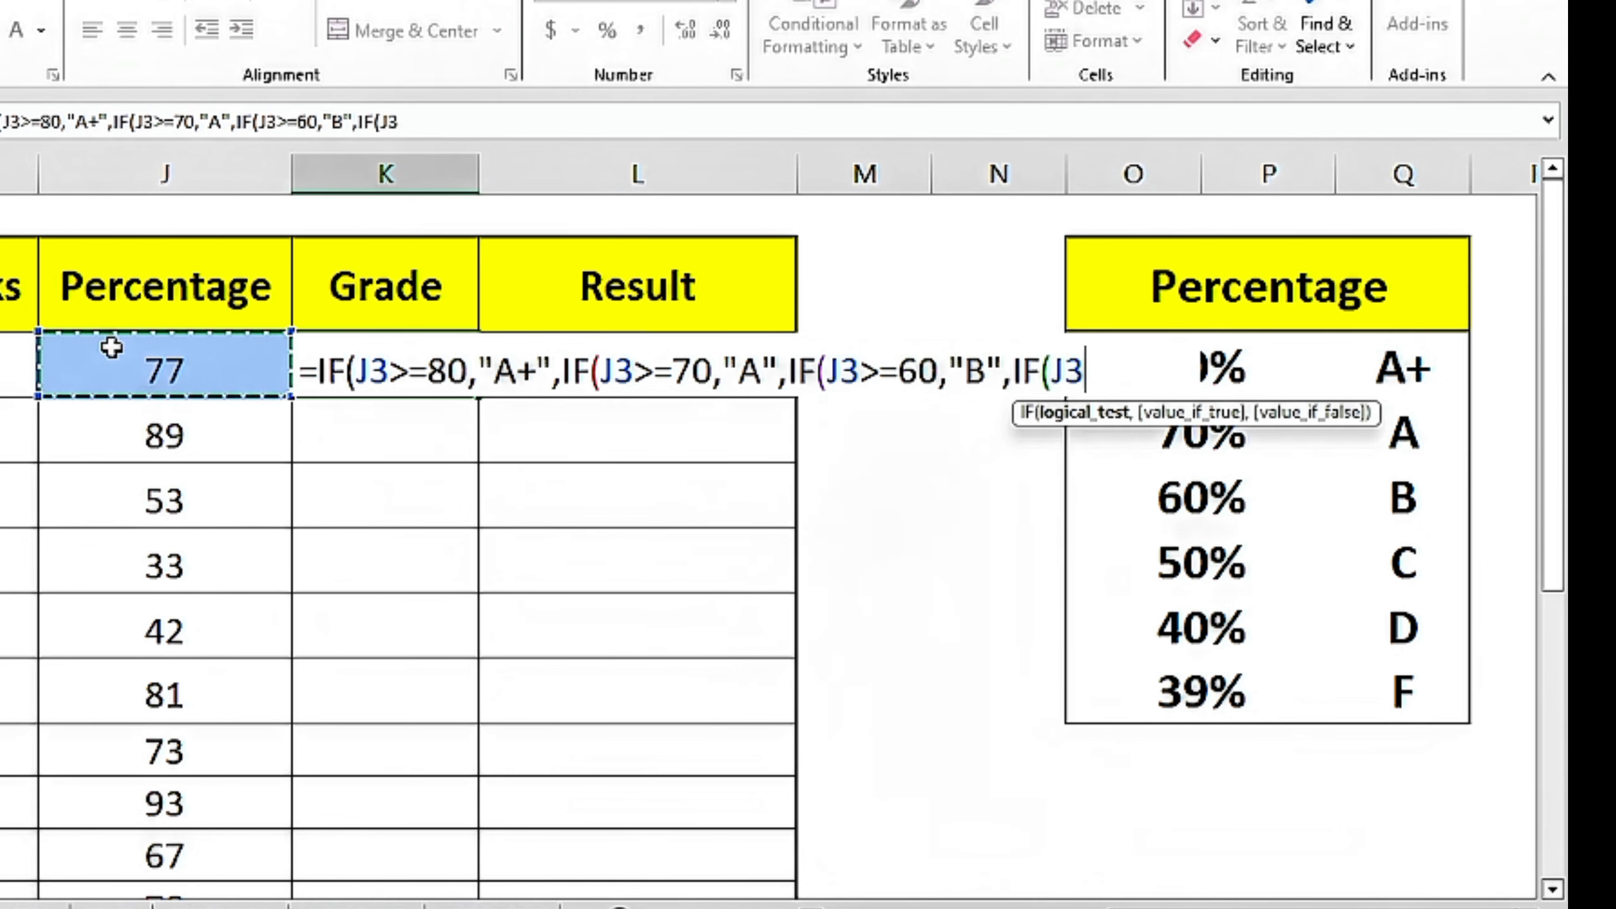
{"action": "type", "text": ">="}
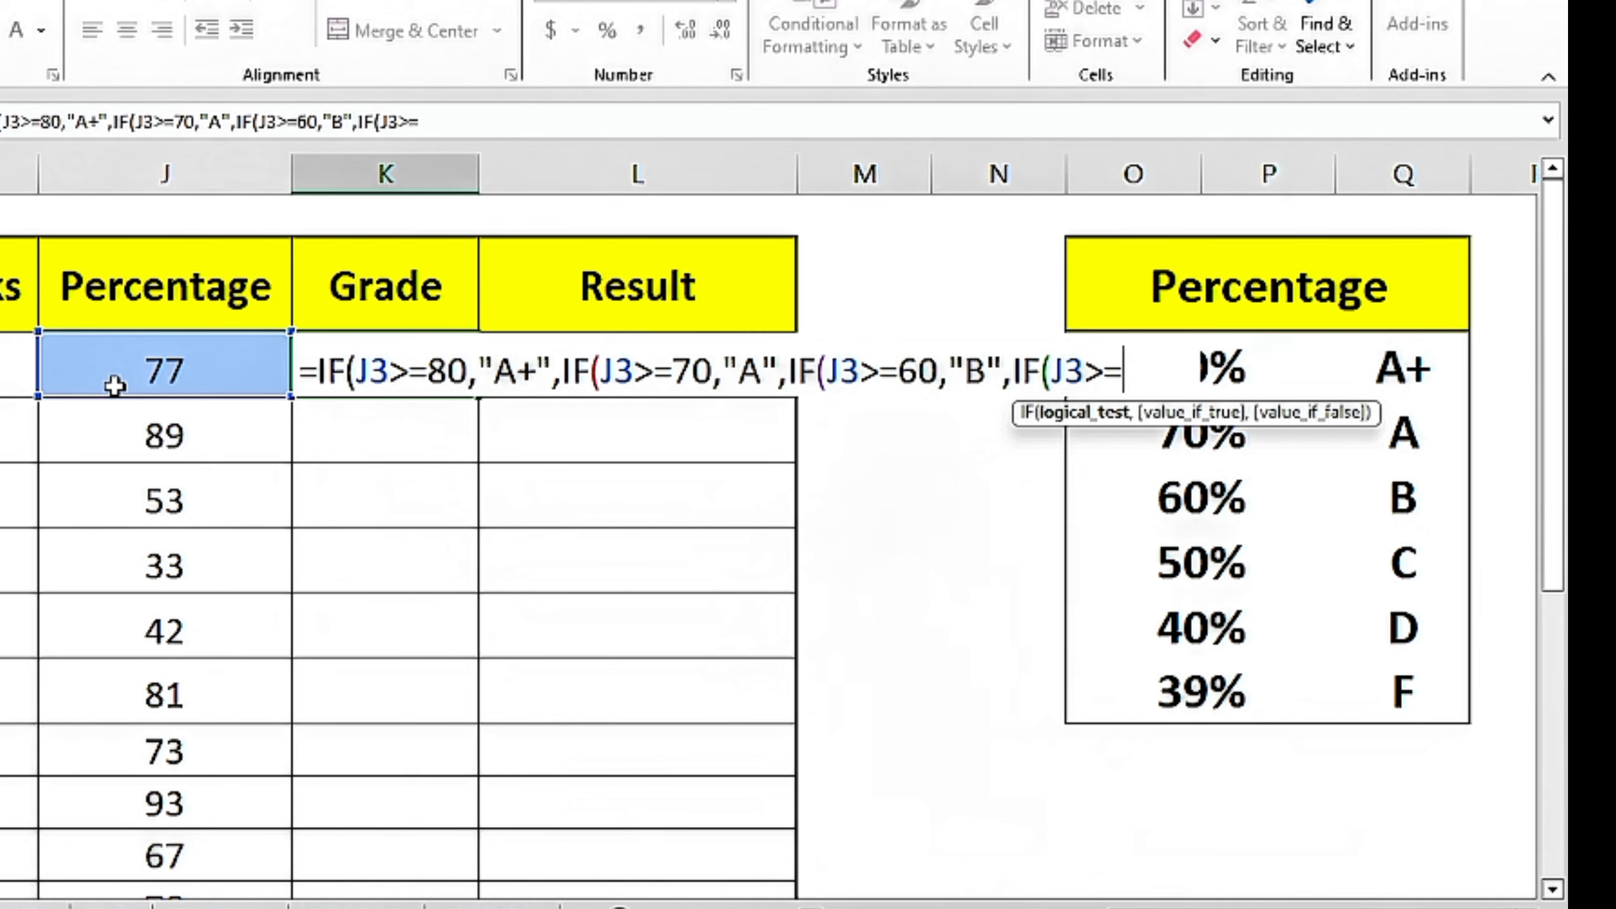
{"action": "type", "text": "5"}
{"action": "type", "text": "0,\""}
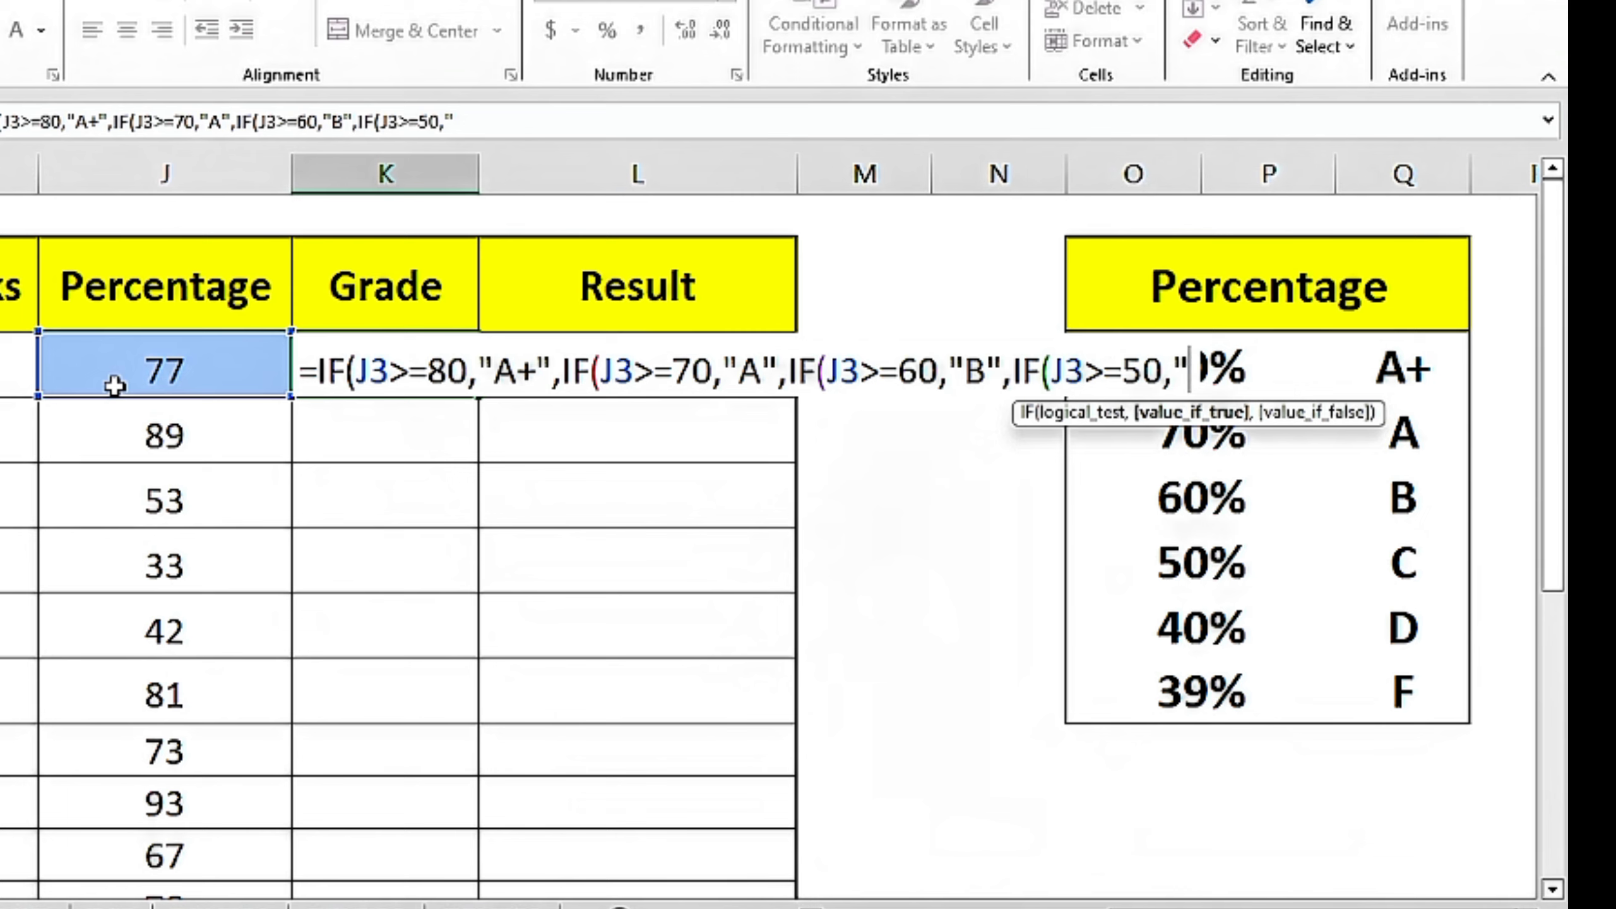
{"action": "type", "text": "C\""}
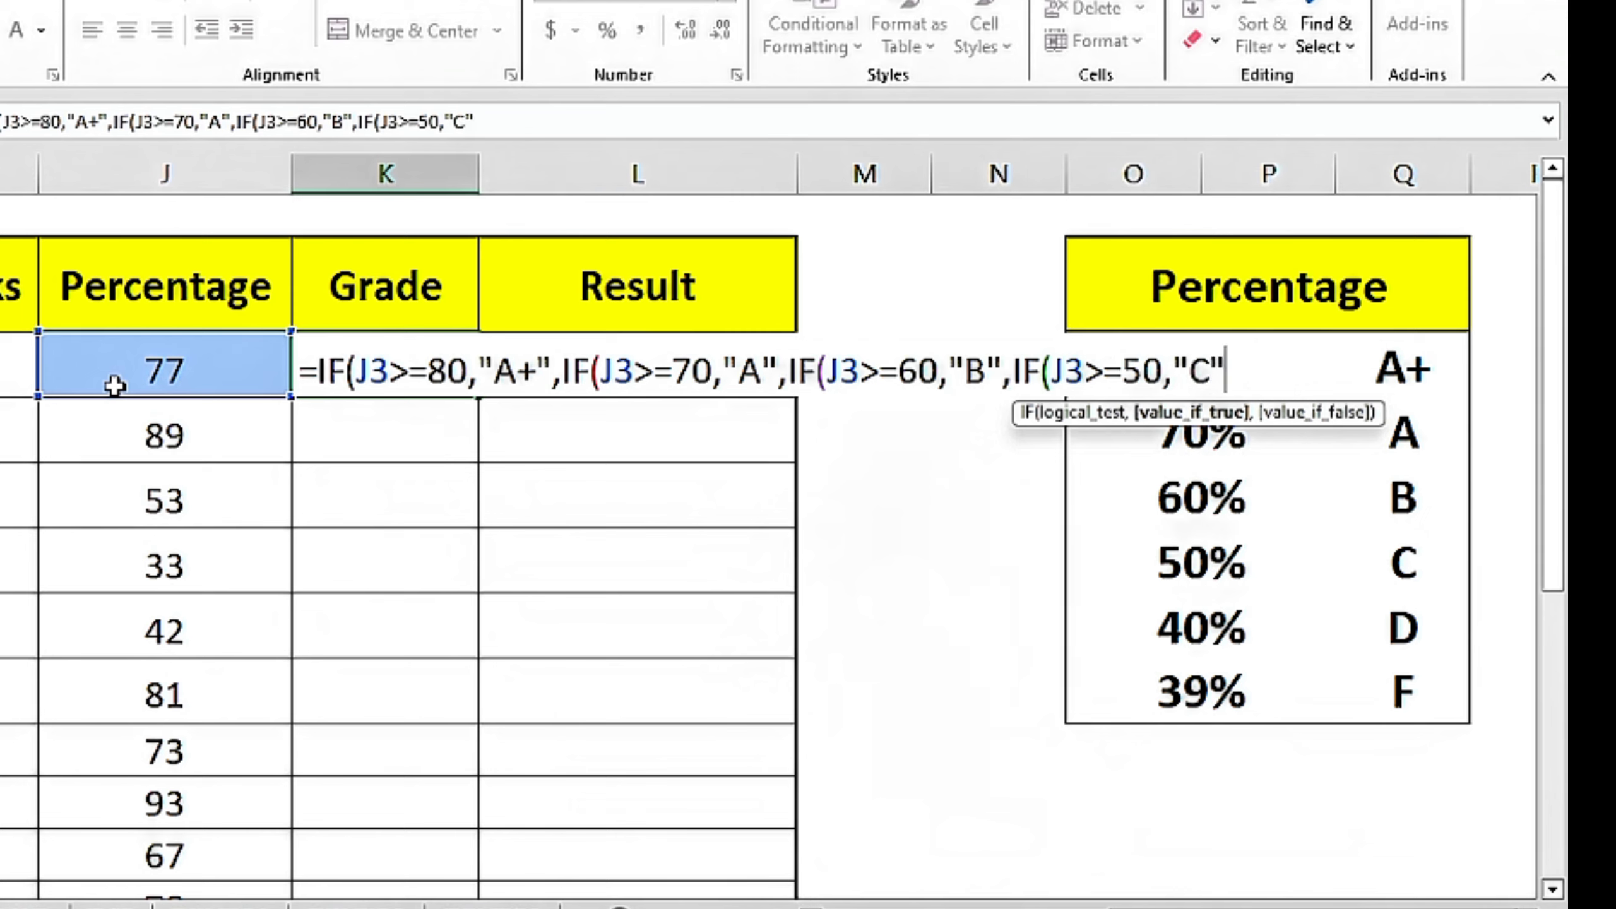
{"action": "type", "text": ","}
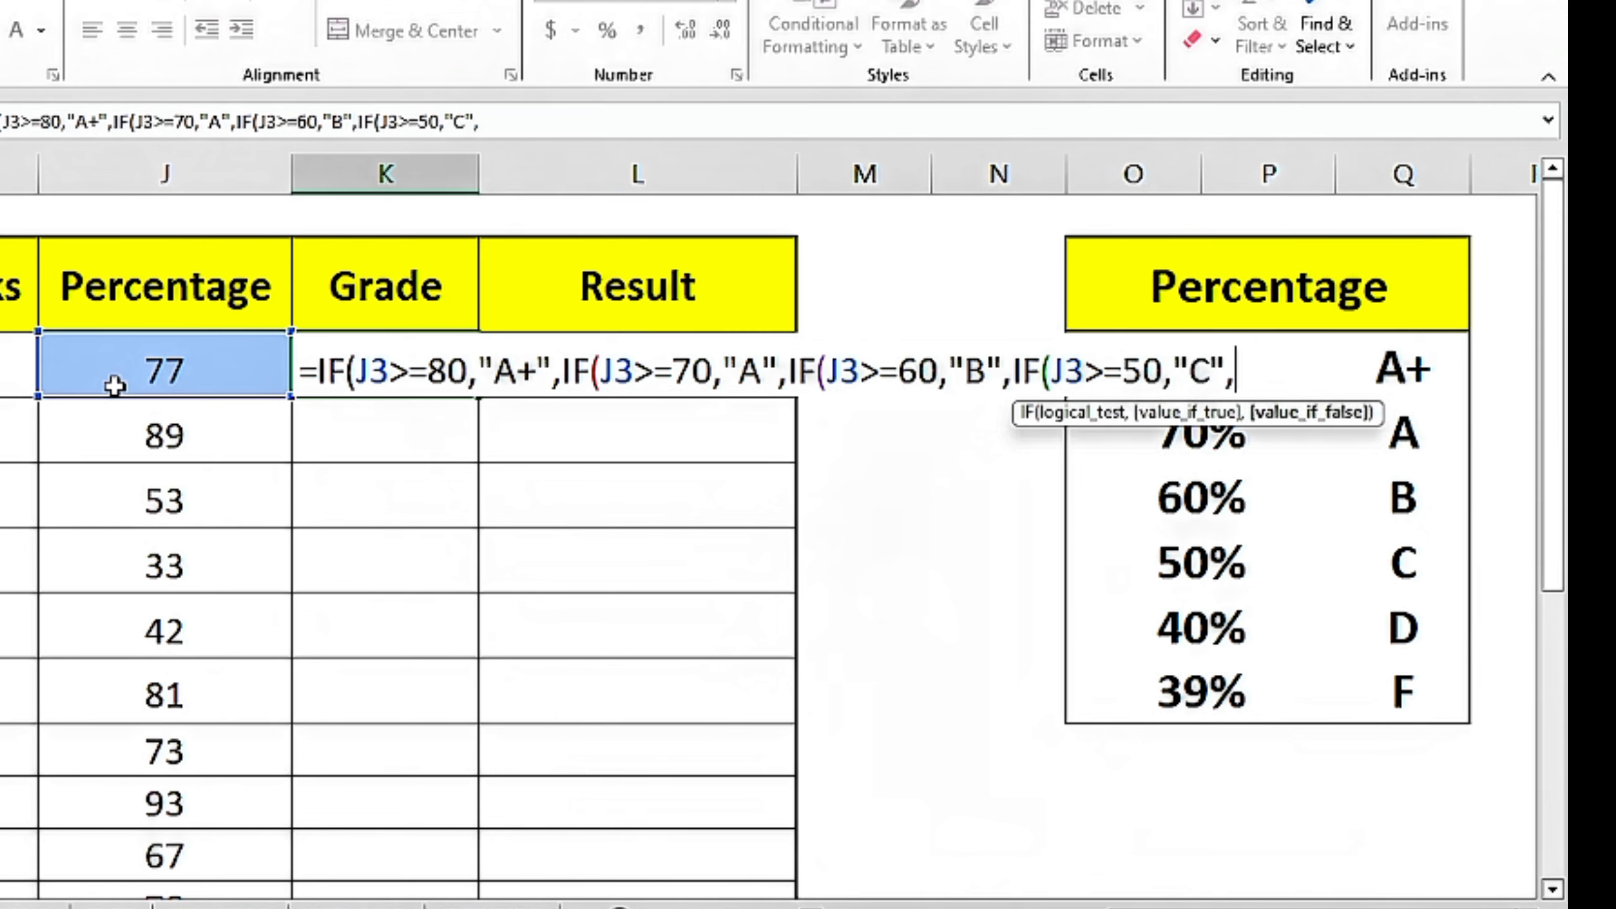
{"action": "type", "text": "i"}
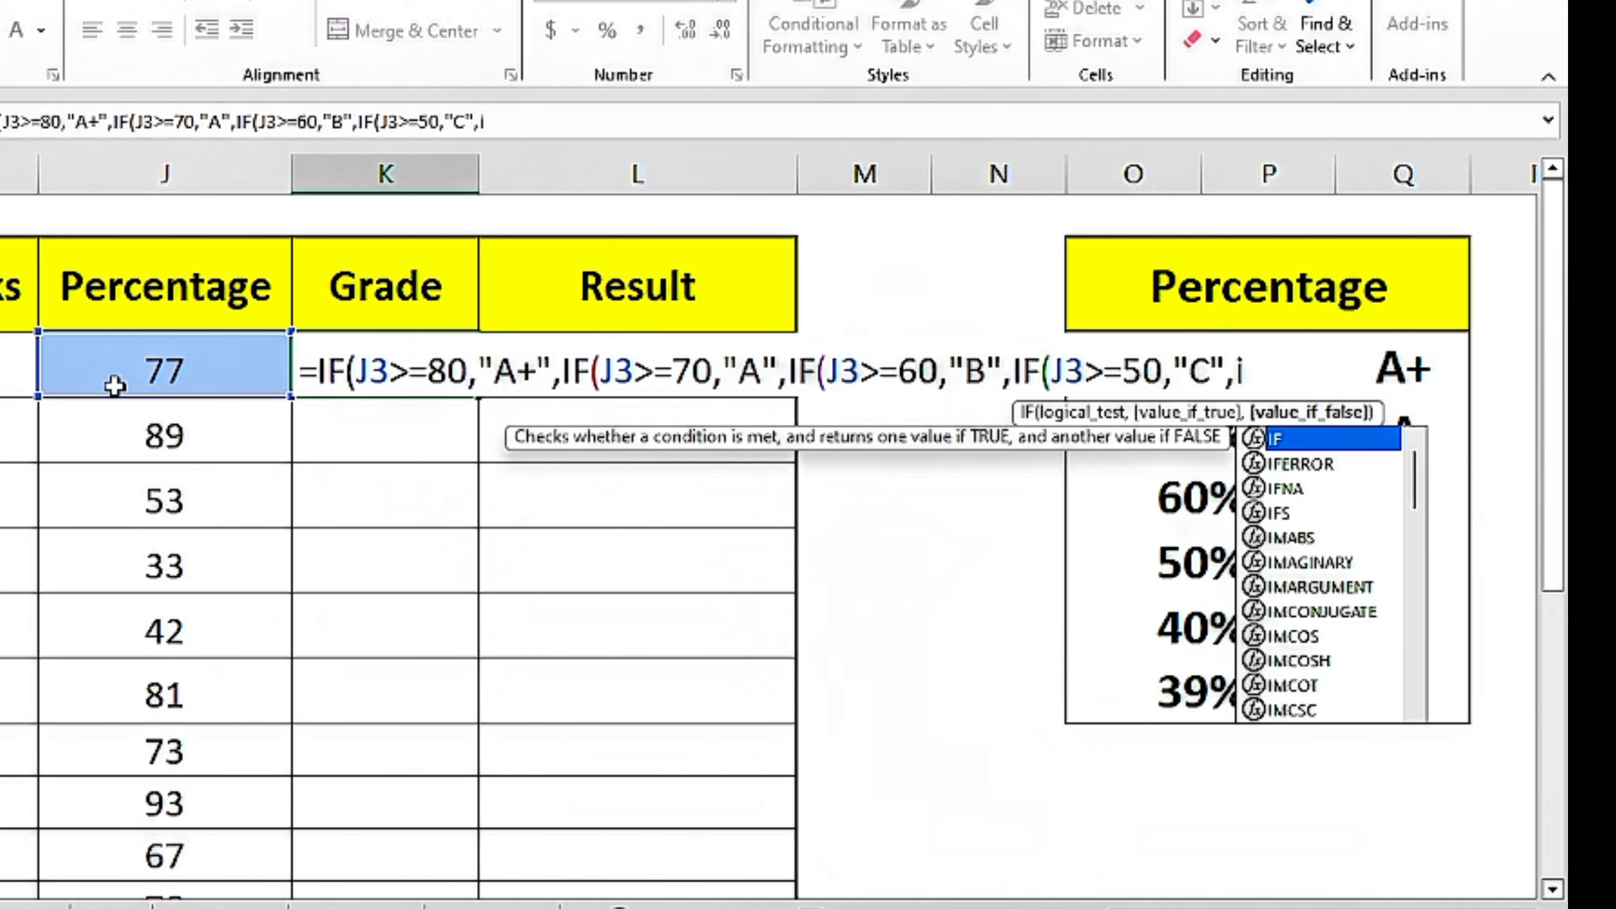
{"action": "type", "text": "f"}
{"action": "key", "text": "Tab"}
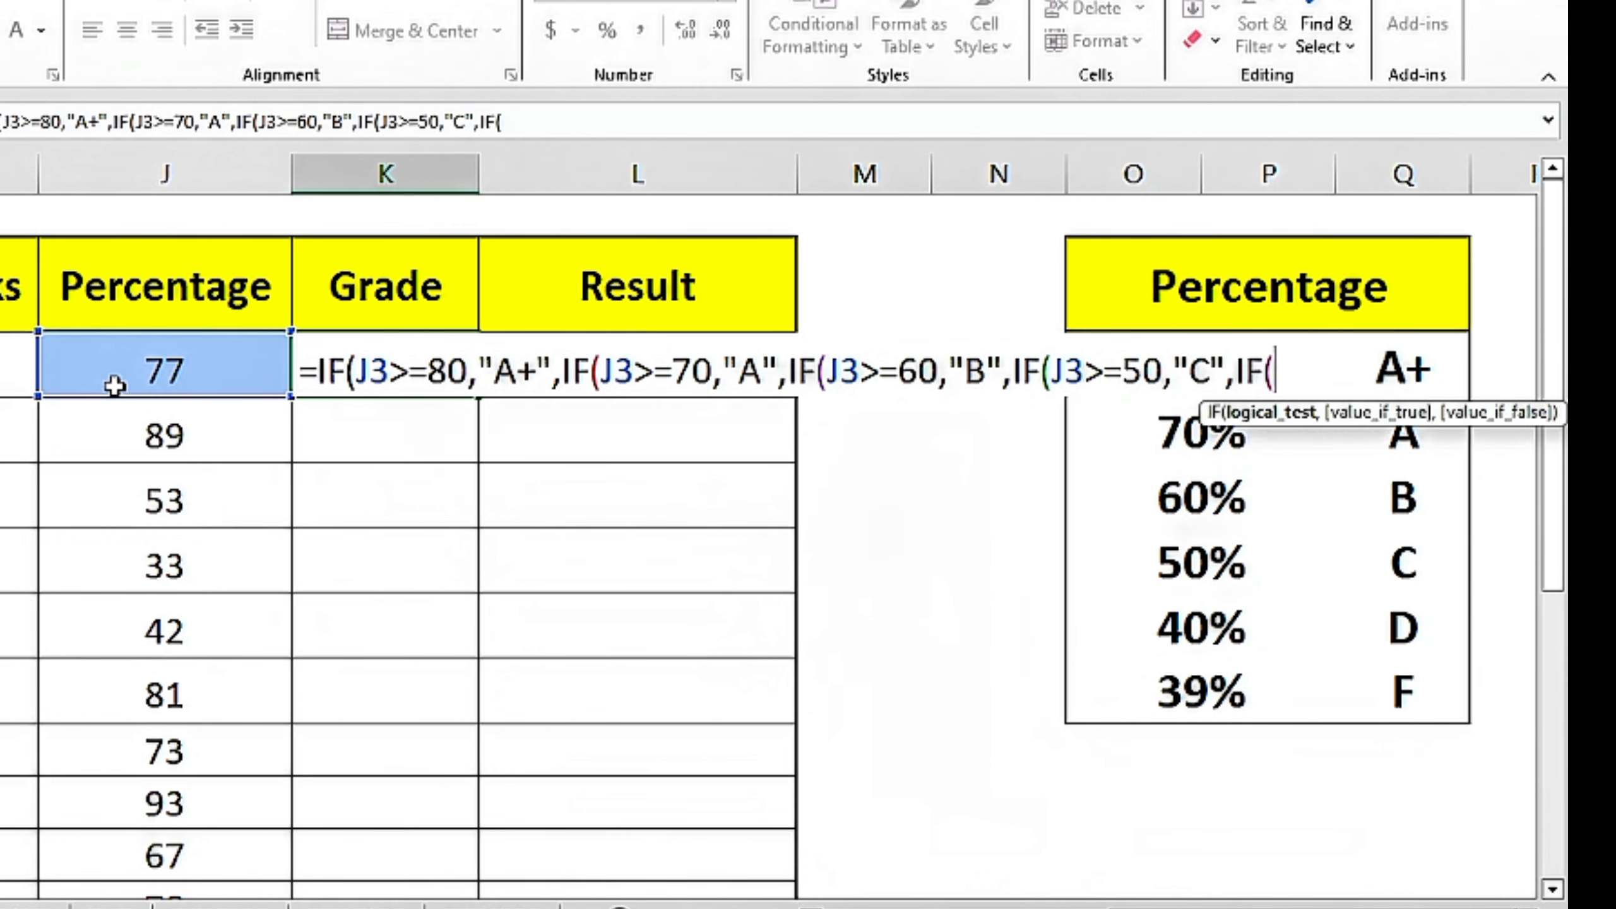
{"action": "left_click", "coordinate": [114, 383]}
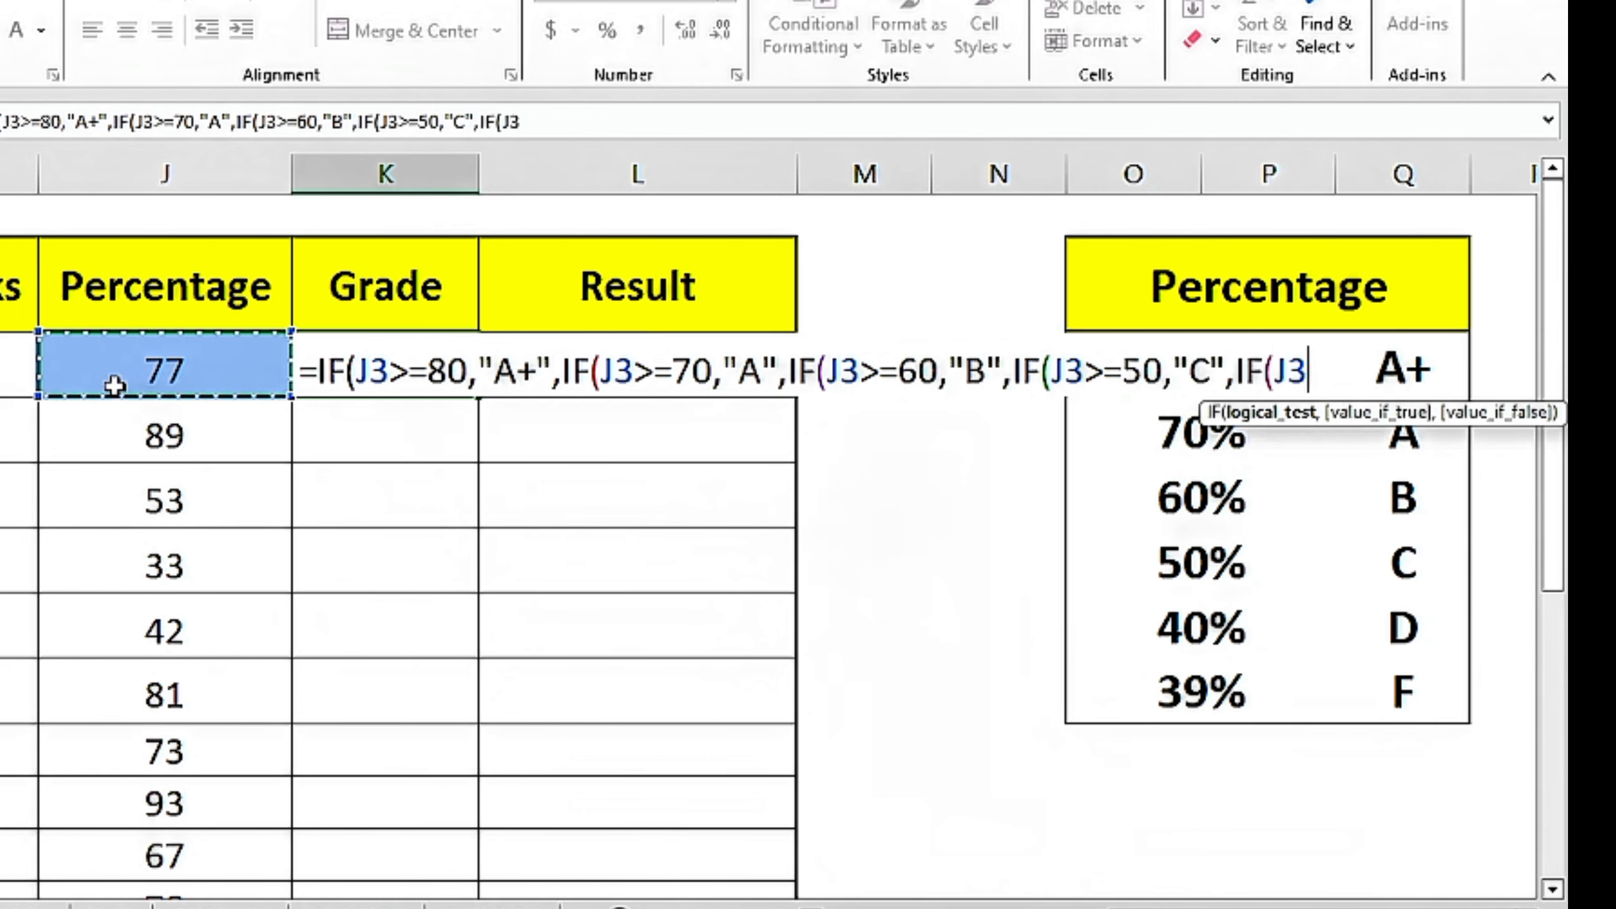
{"action": "type", "text": ">="}
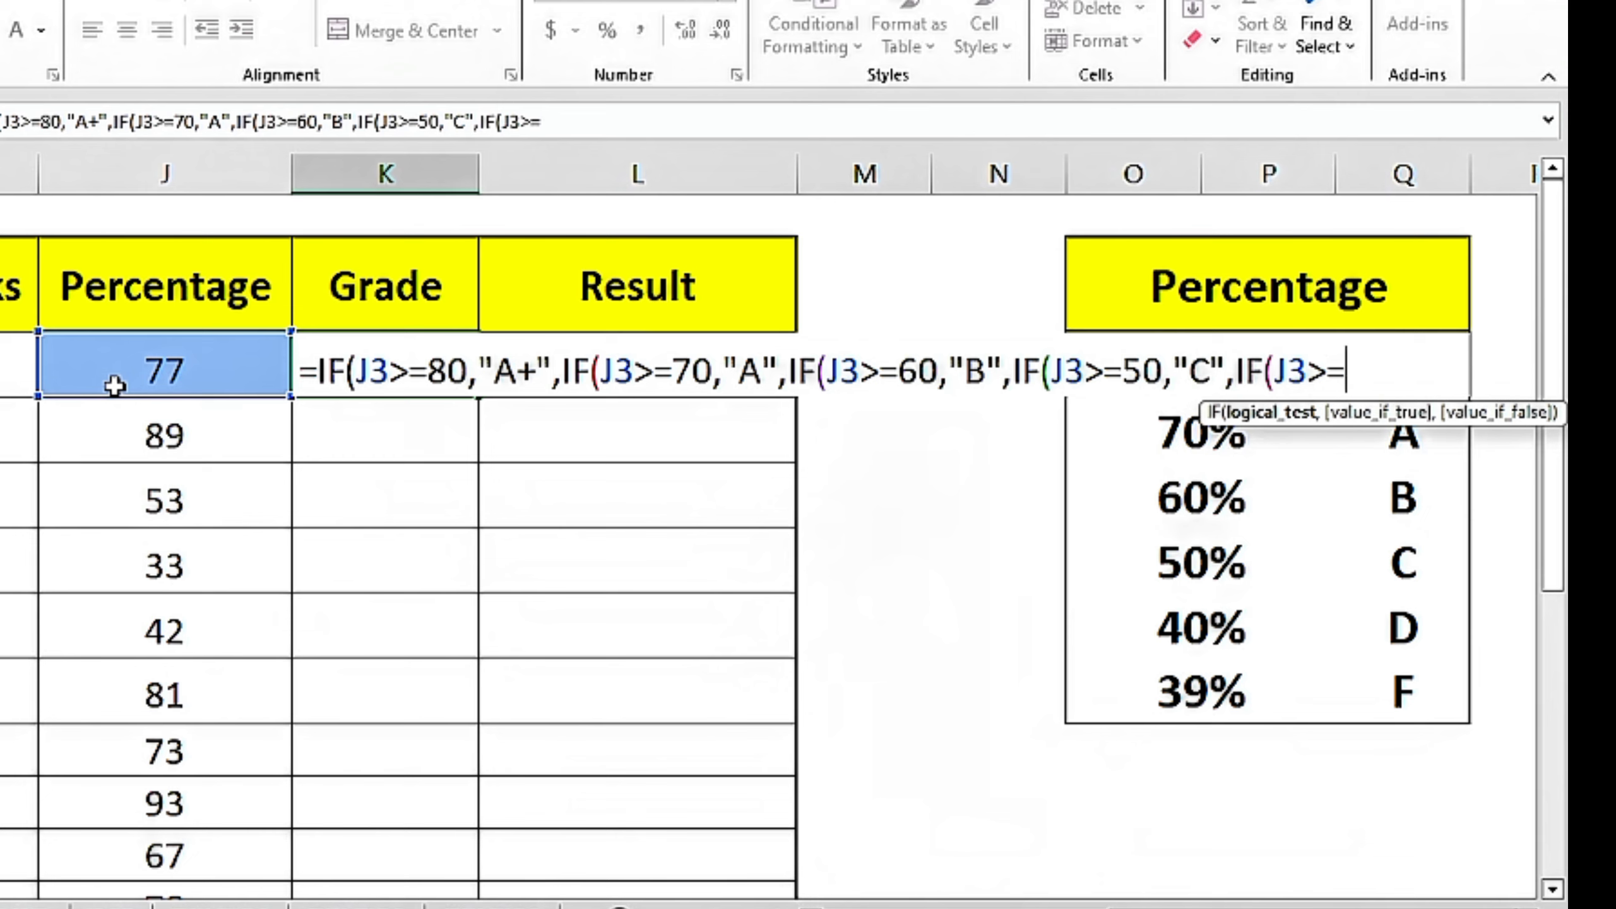
{"action": "type", "text": "40"}
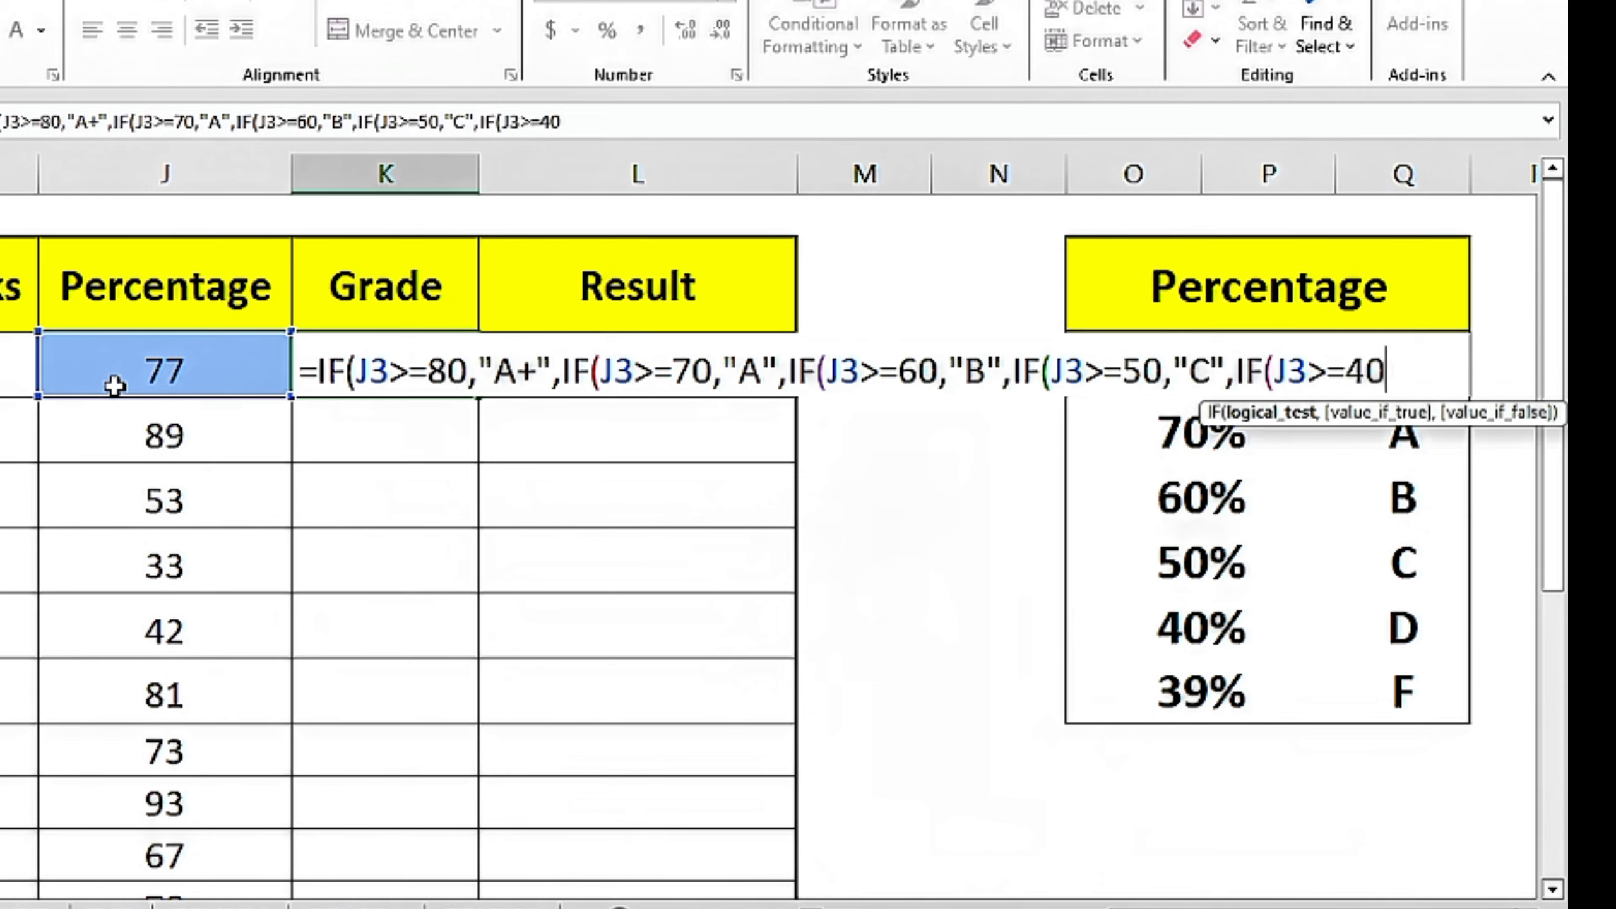
{"action": "type", "text": ",\""}
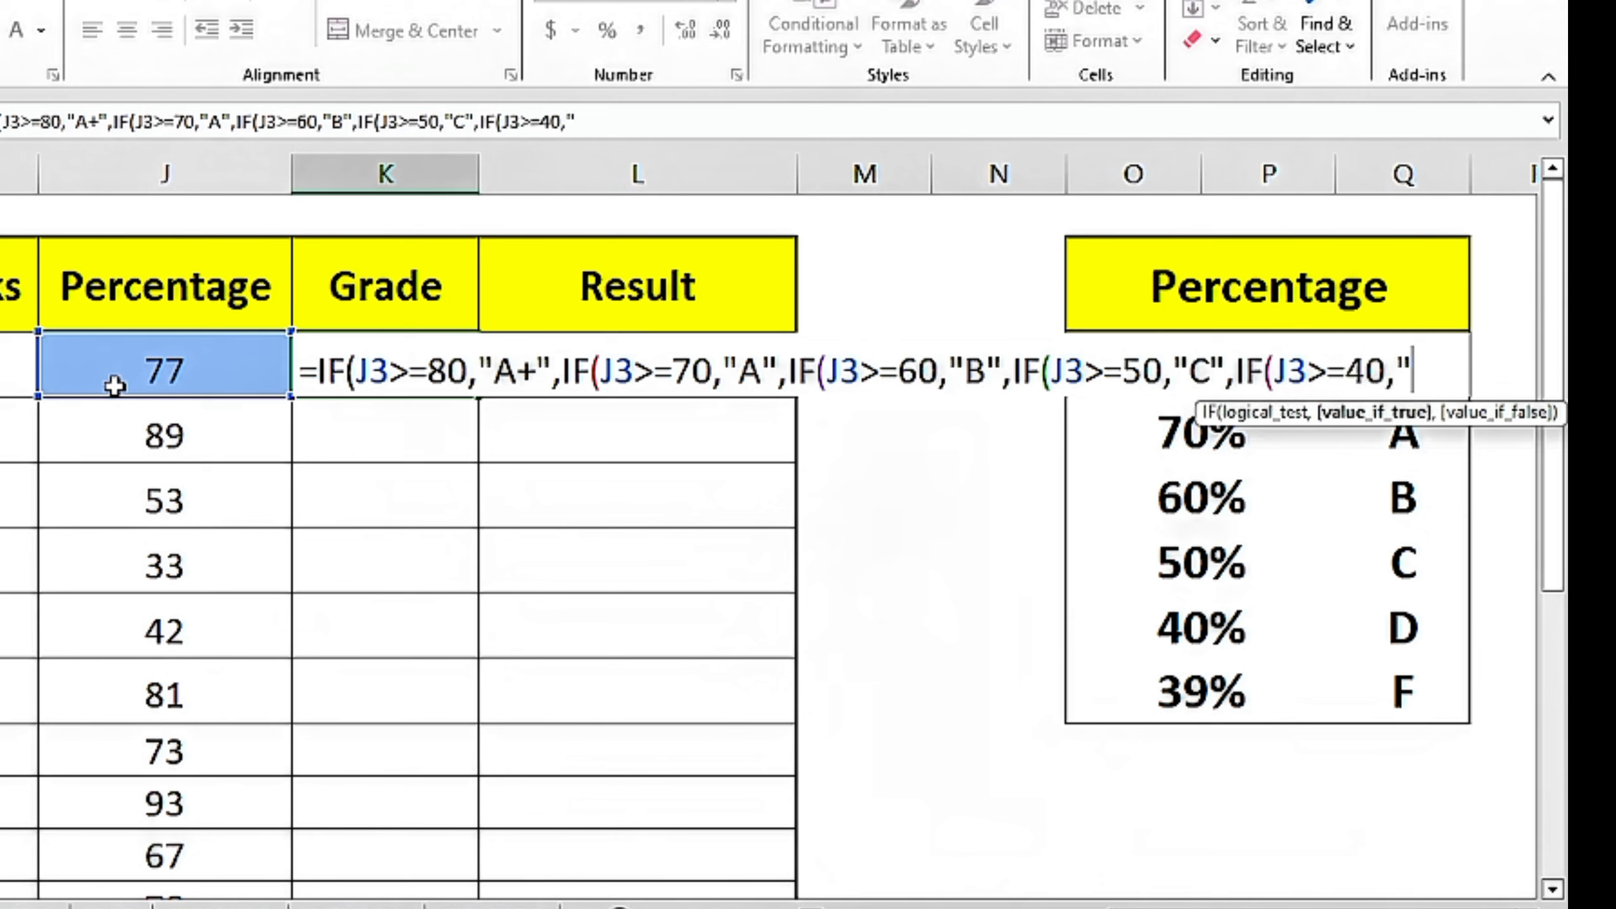
{"action": "type", "text": "D"}
{"action": "type", "text": "\","}
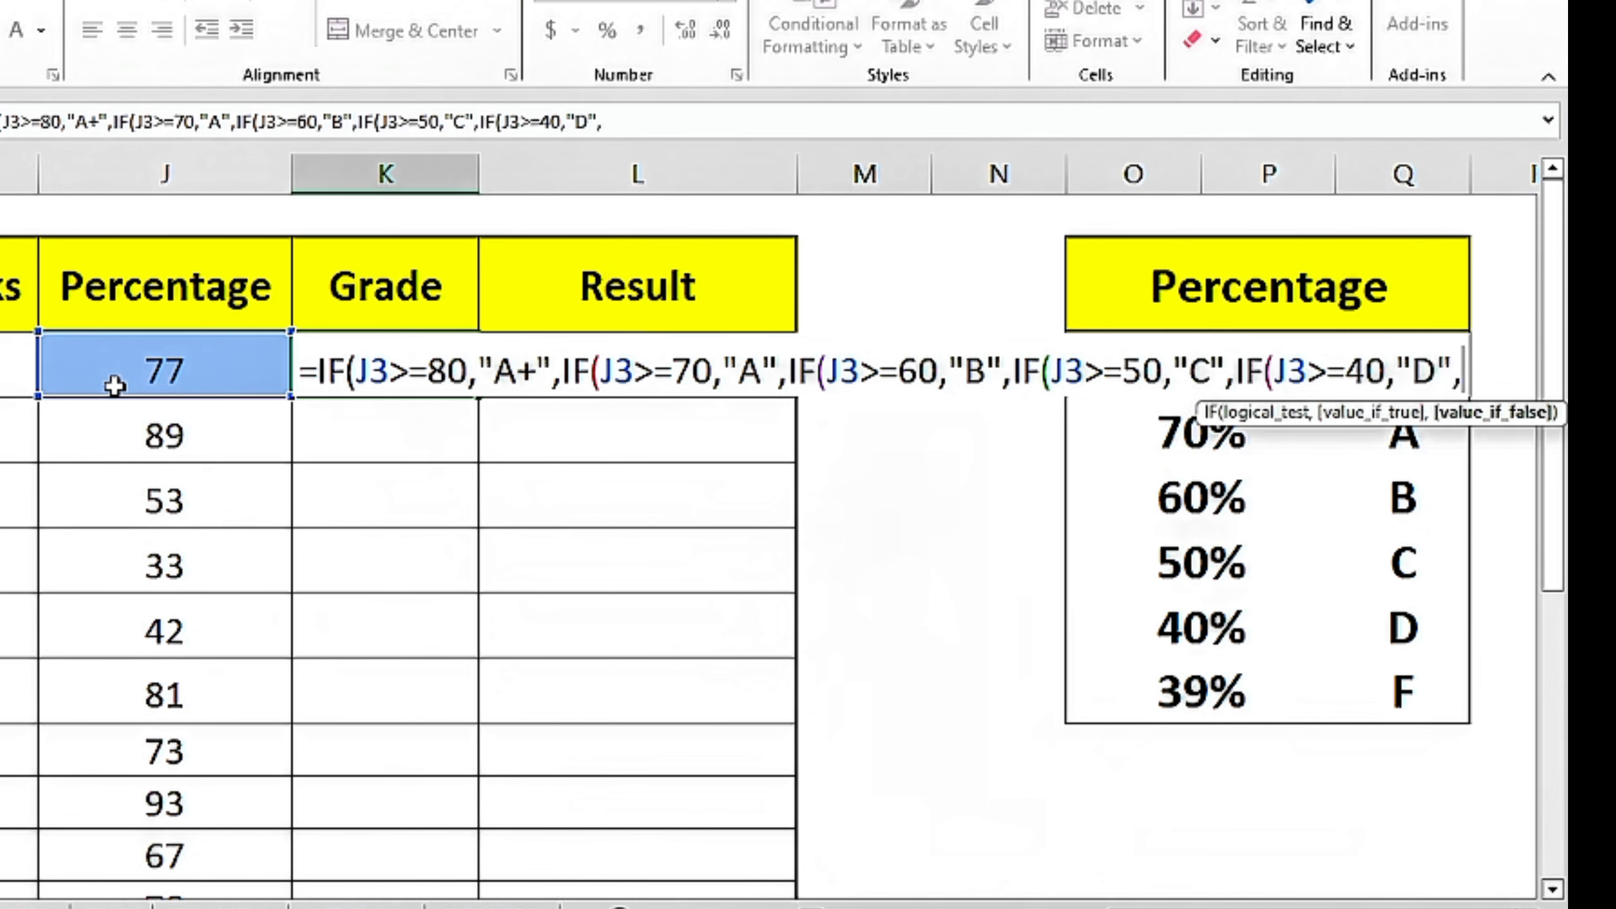
{"action": "type", "text": "\""}
{"action": "type", "text": "F"}
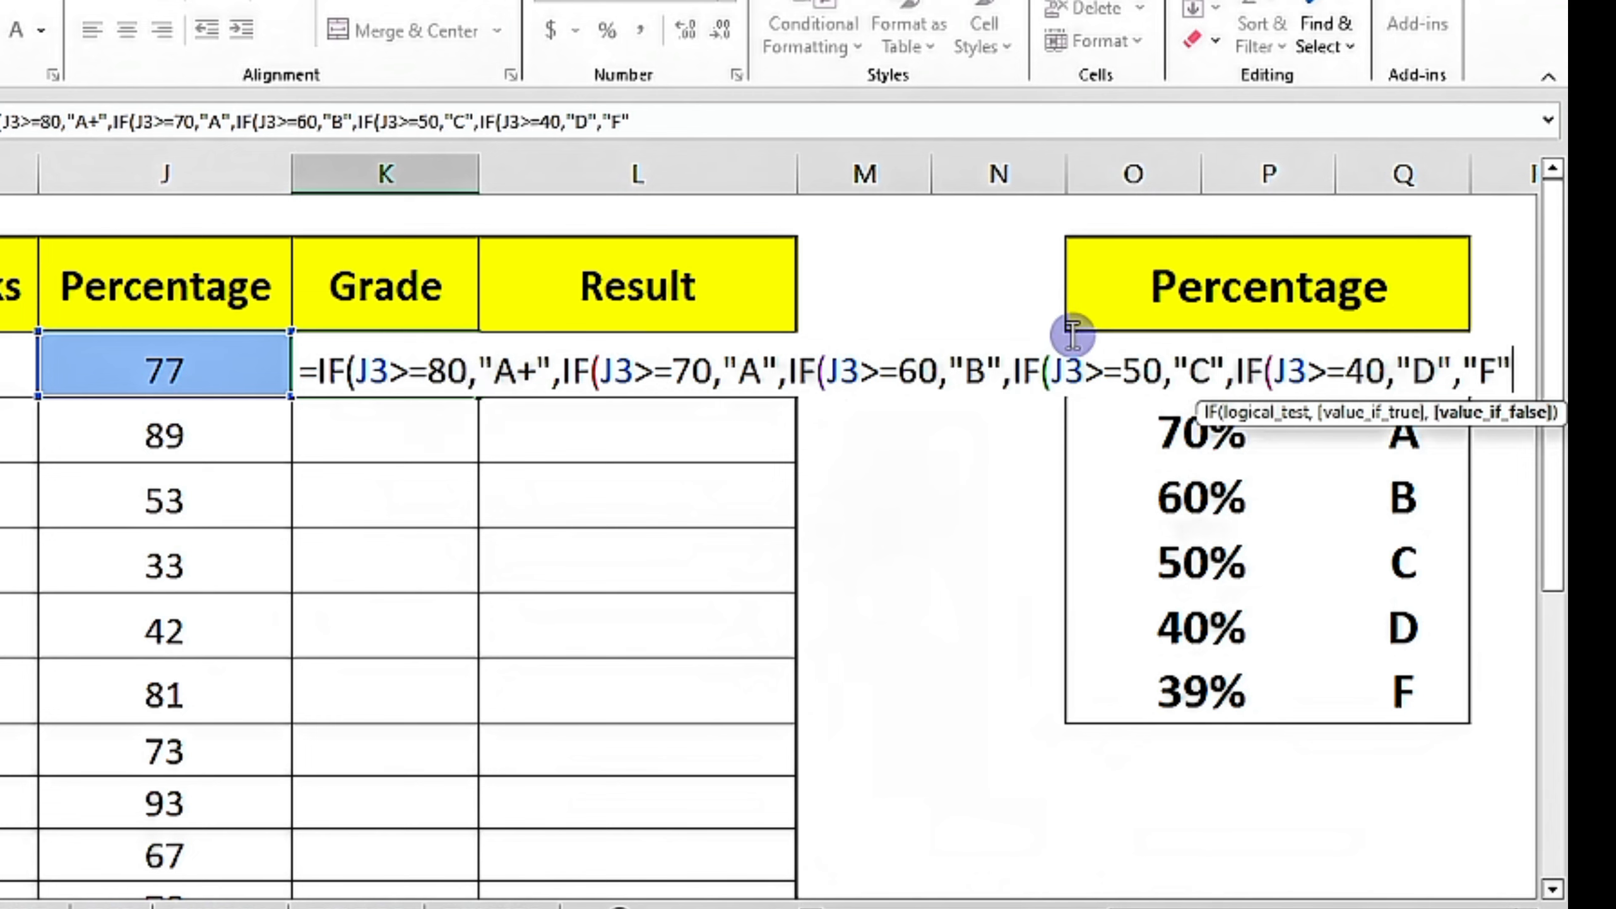
{"action": "type", "text": ")))))))"}
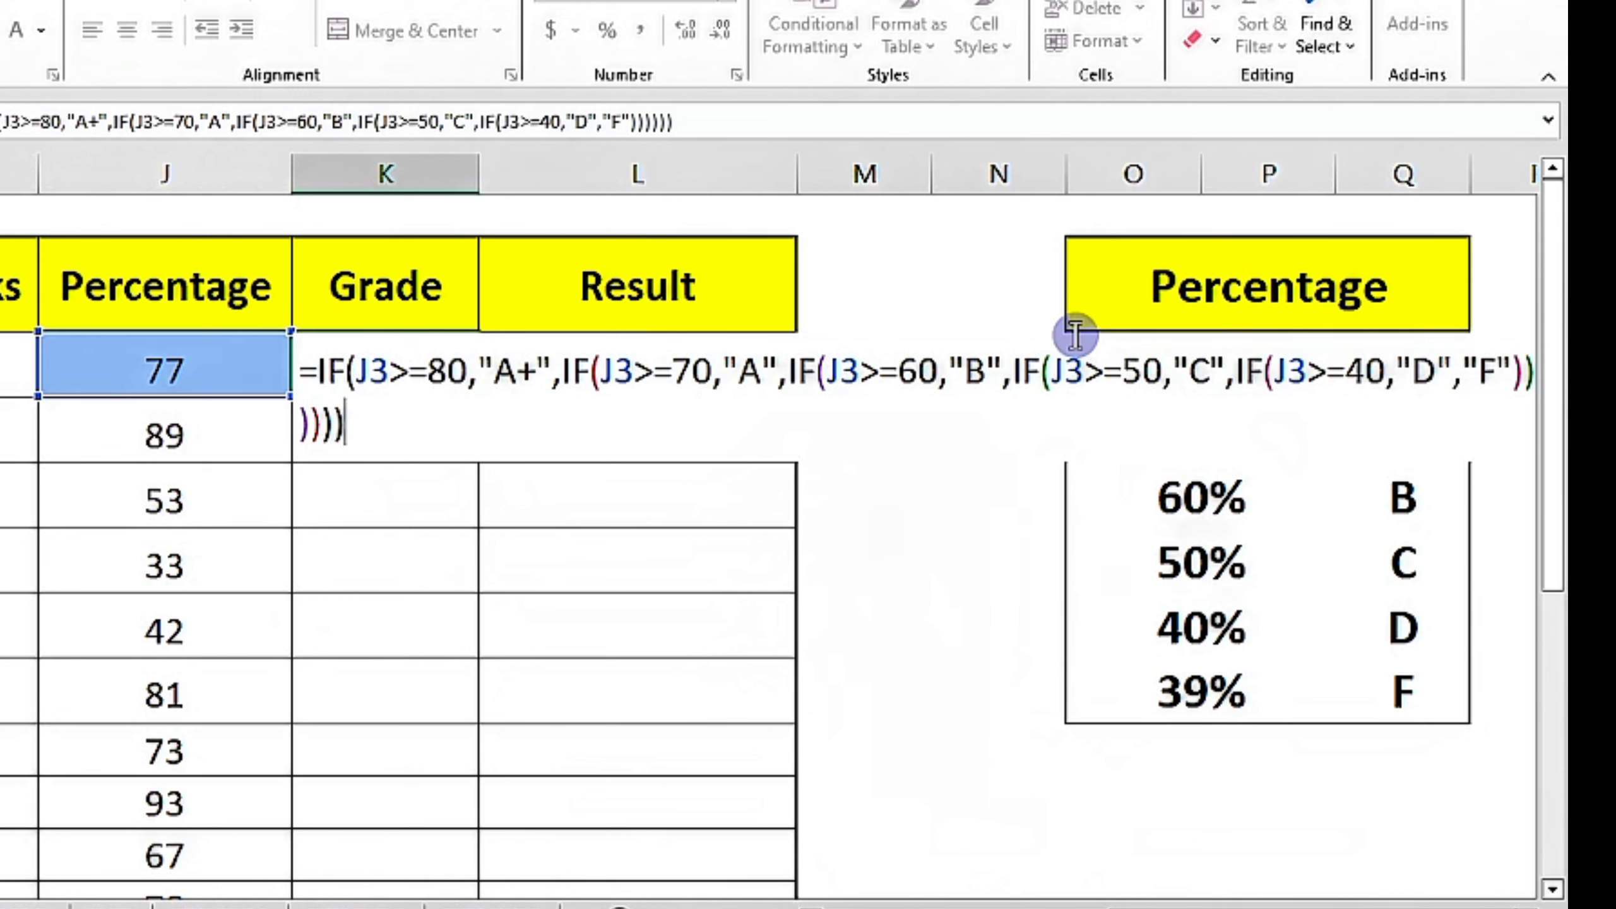
{"action": "key", "text": "Return"}
{"action": "key", "text": "Return"}
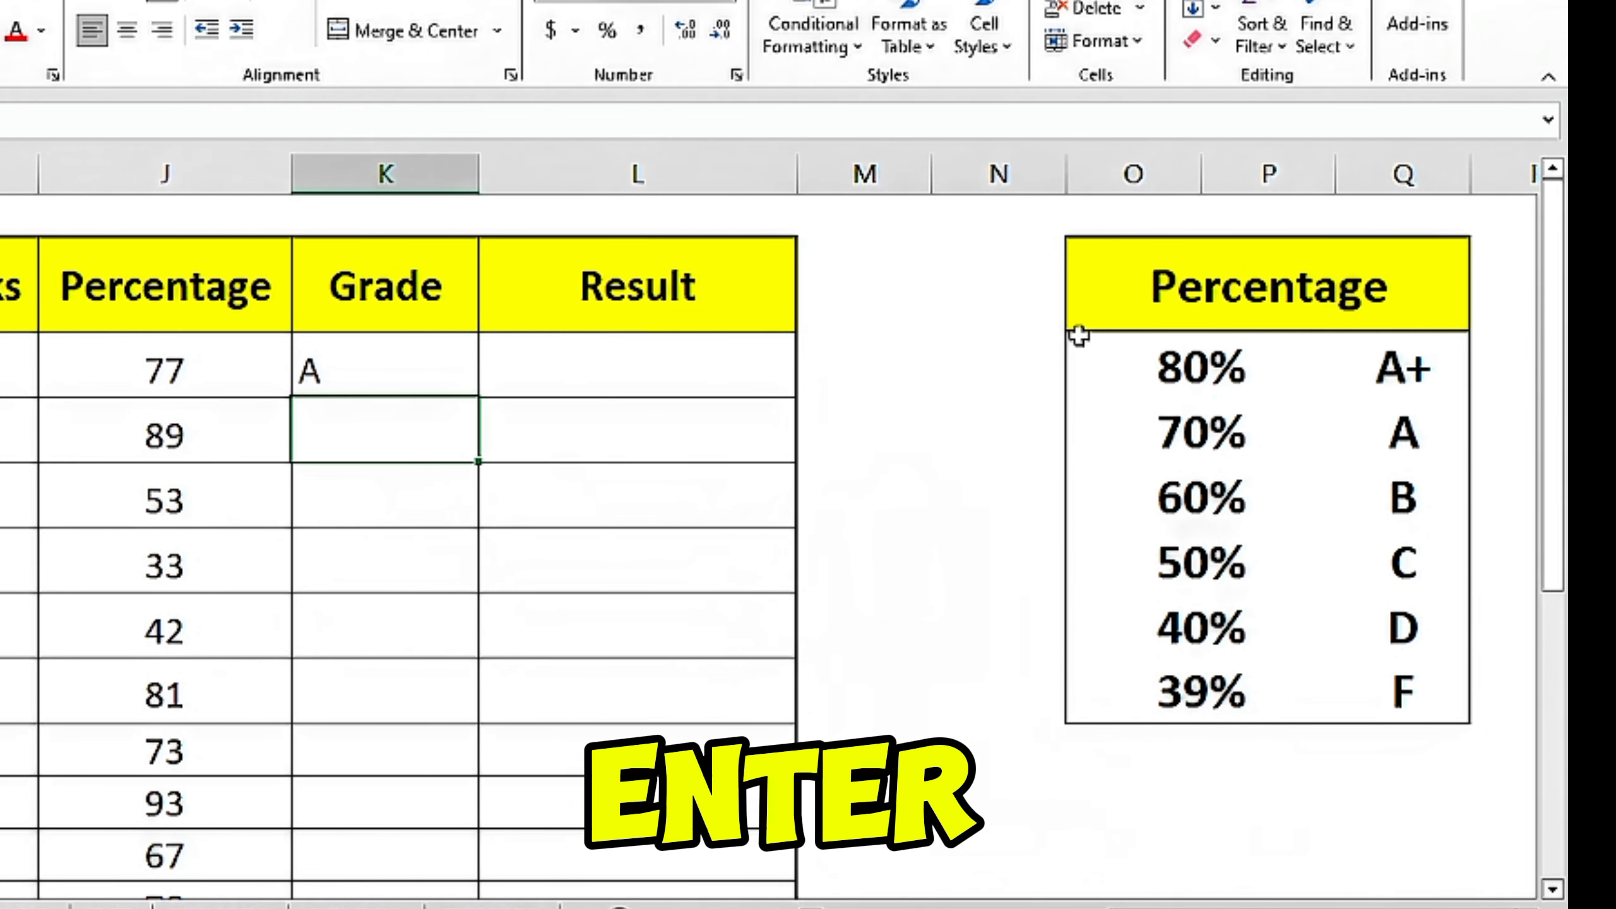
Accept Excel's formula correction and fill the grade formula down column K.
{"action": "left_click", "coordinate": [401, 372]}
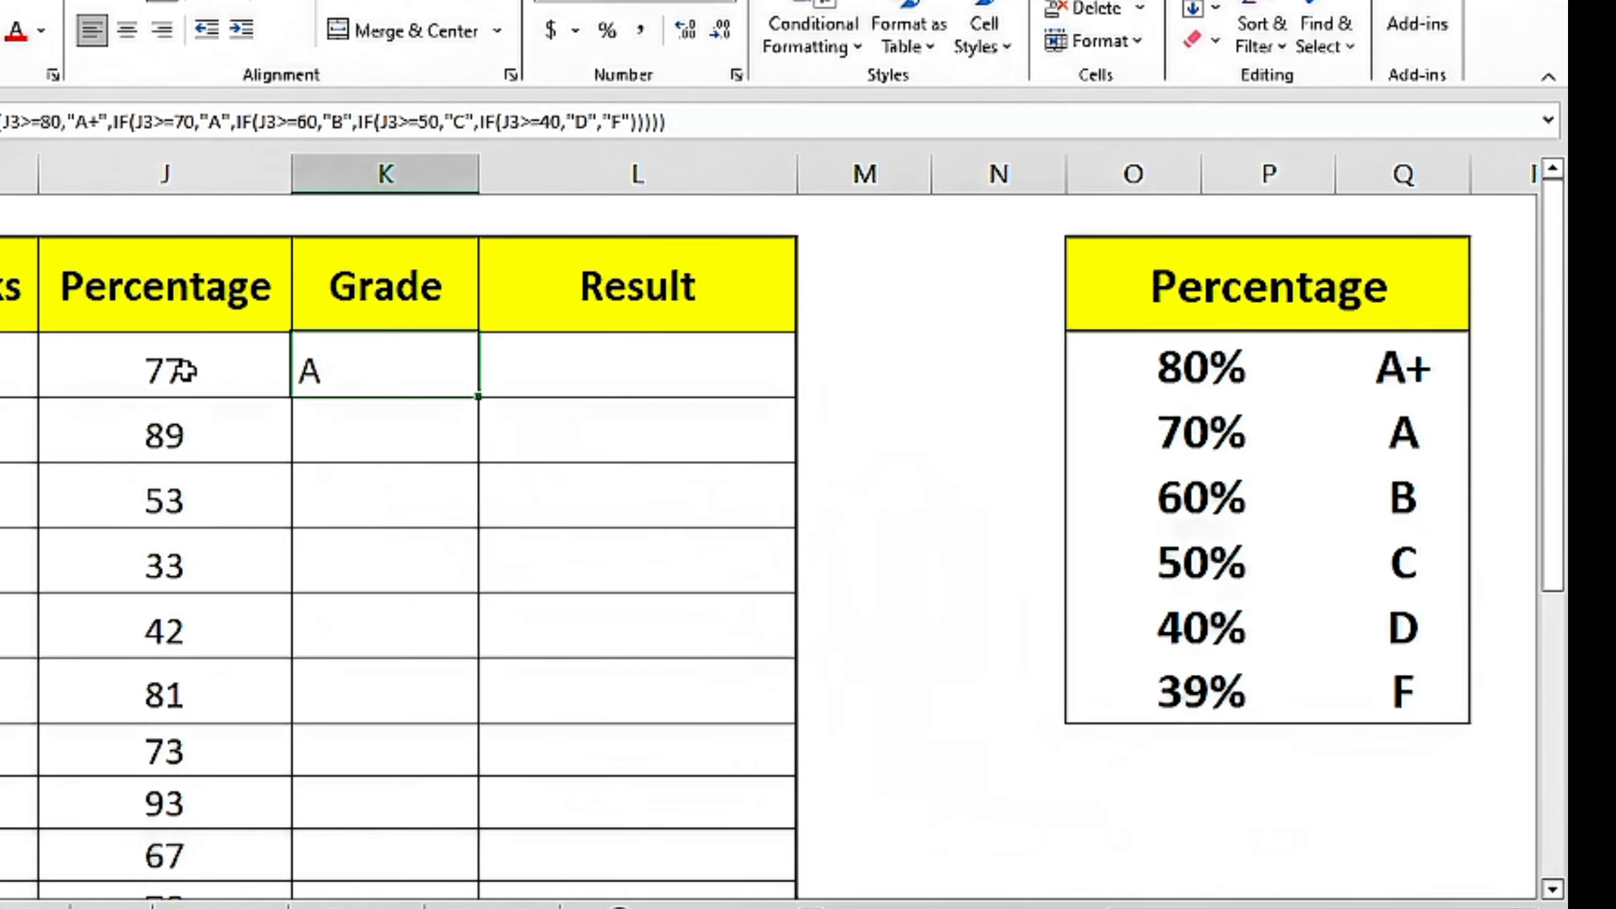
{"action": "double_click", "coordinate": [477, 401]}
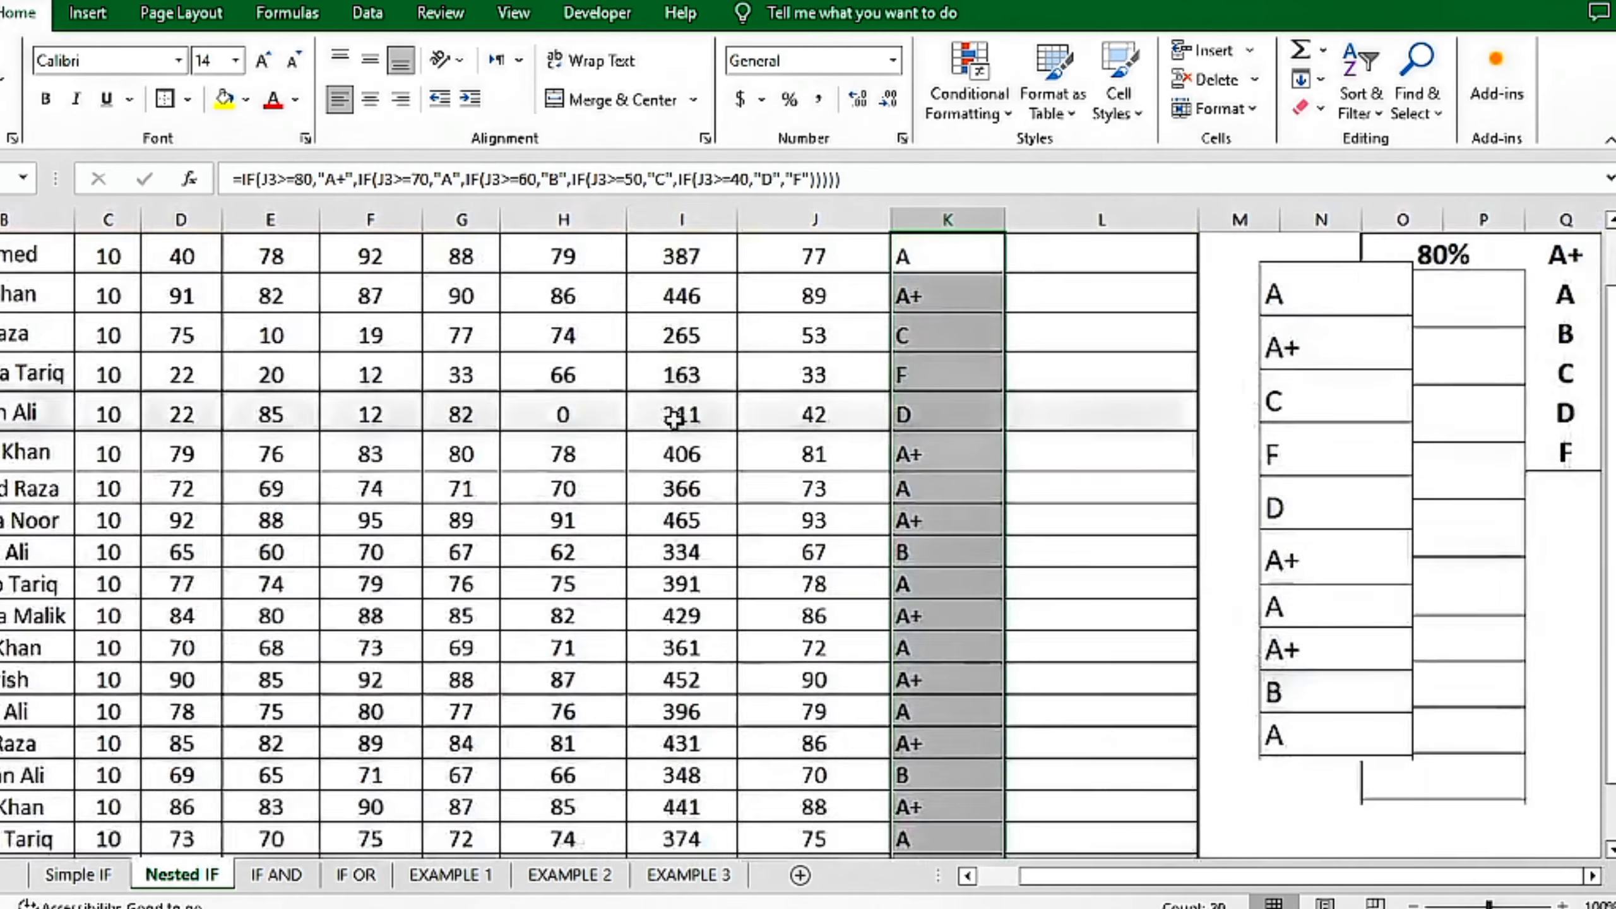
{"action": "scroll", "coordinate": [852, 407], "scroll_direction": "up", "scroll_amount": 1}
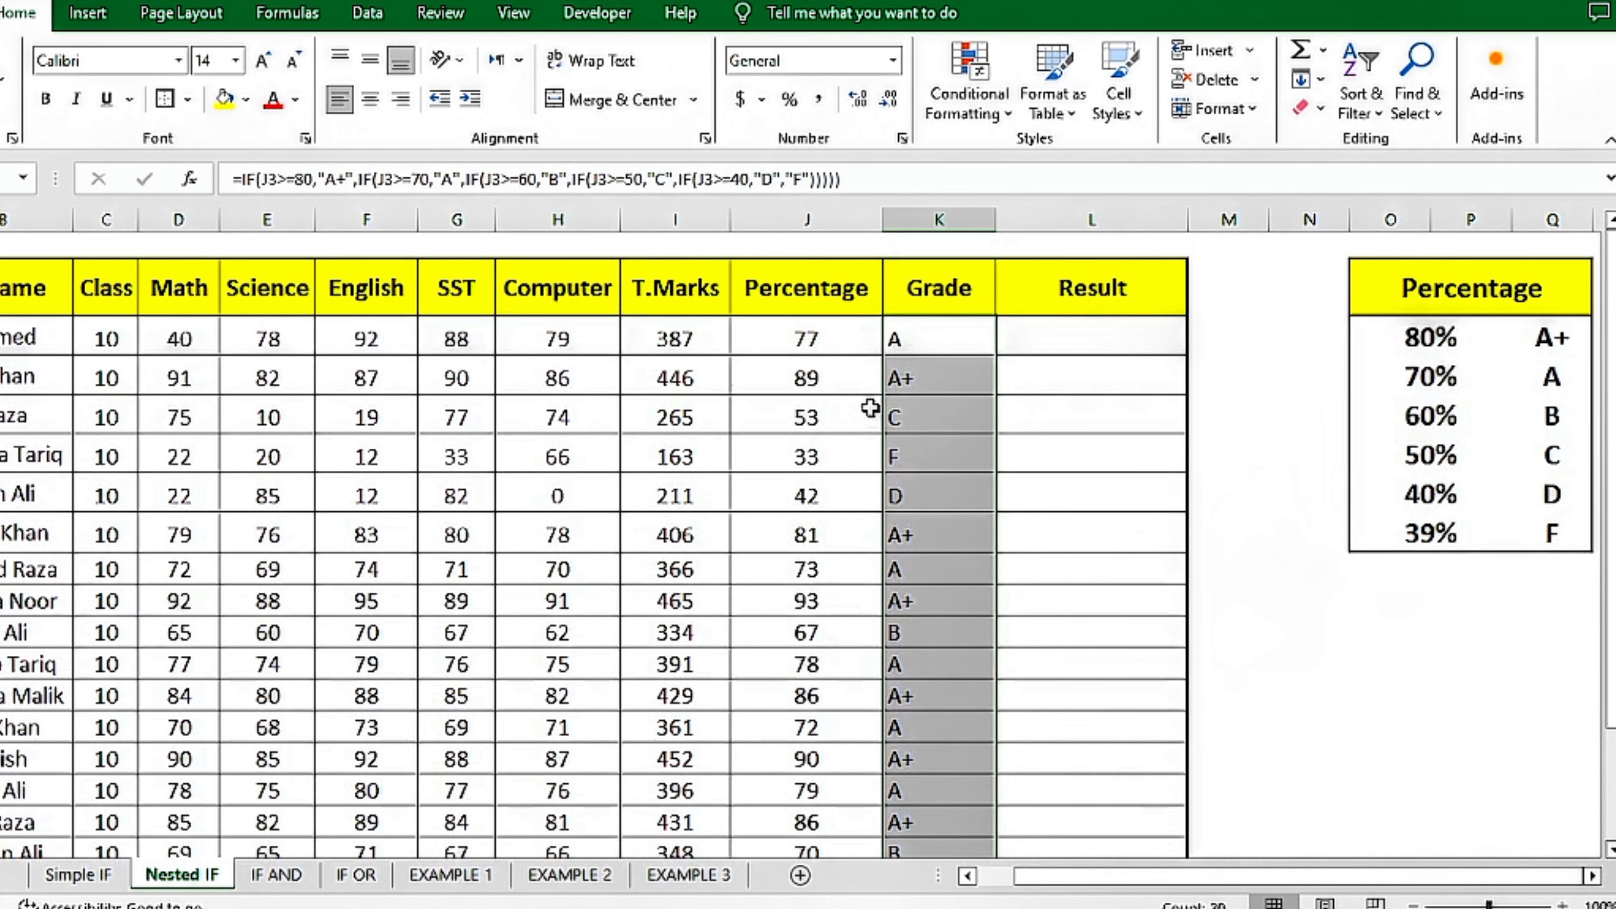
{"action": "left_click", "coordinate": [943, 344]}
Scroll through the filled grades and select the first Result cell, L3.
{"action": "scroll", "coordinate": [903, 694], "scroll_direction": "down", "scroll_amount": 1}
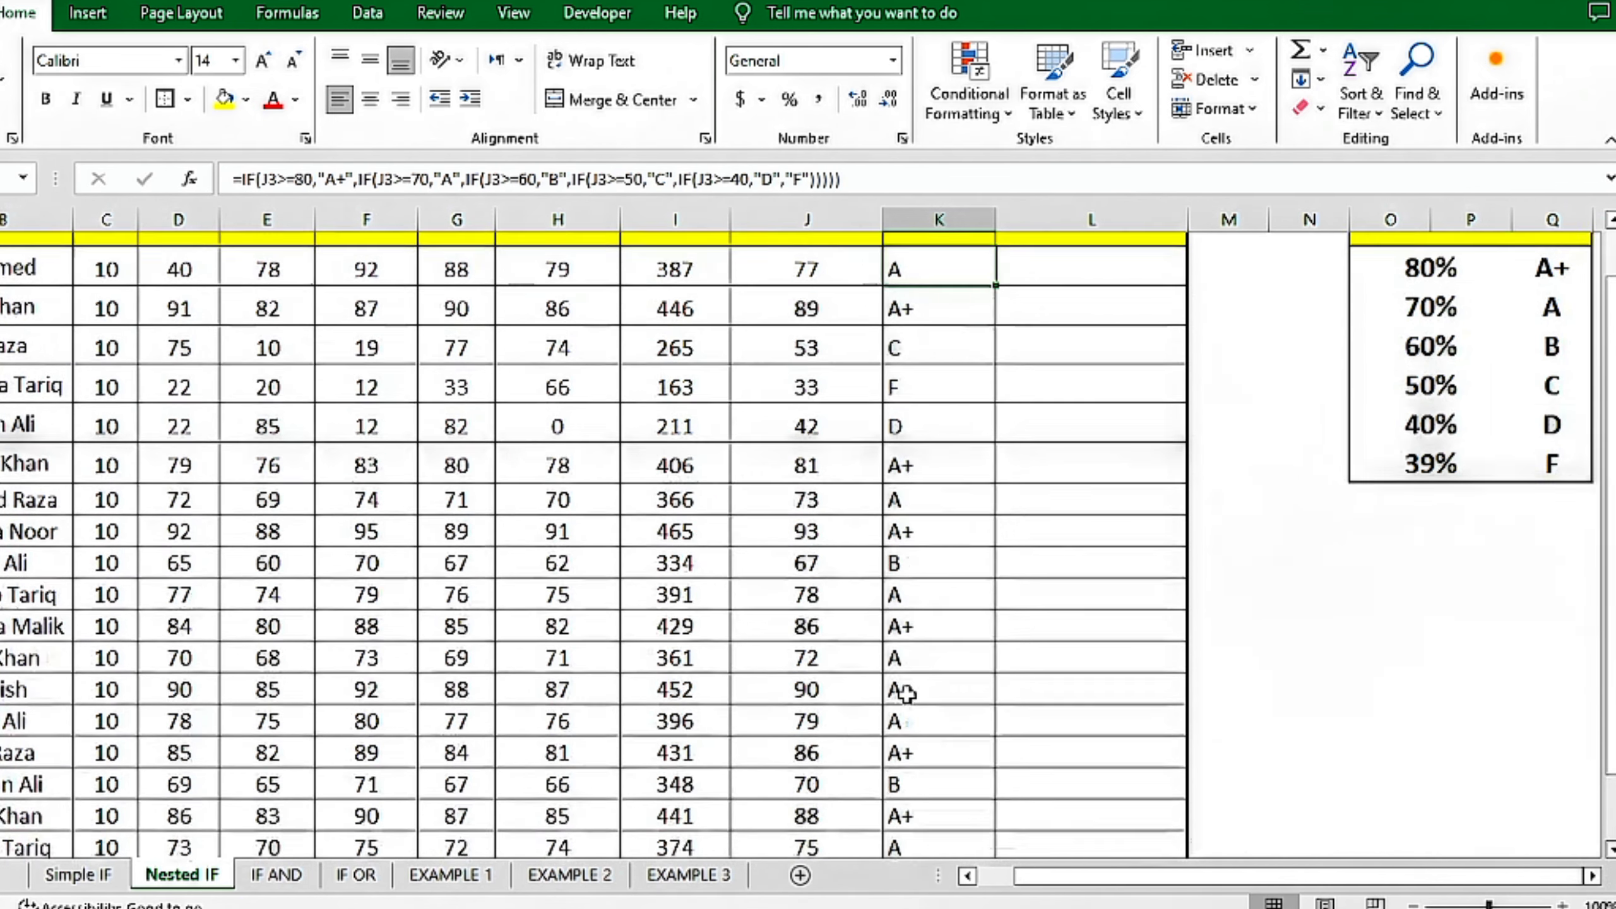
{"action": "scroll", "coordinate": [907, 695], "scroll_direction": "down", "scroll_amount": 3}
{"action": "scroll", "coordinate": [907, 693], "scroll_direction": "up", "scroll_amount": 4}
{"action": "left_click", "coordinate": [1098, 343]}
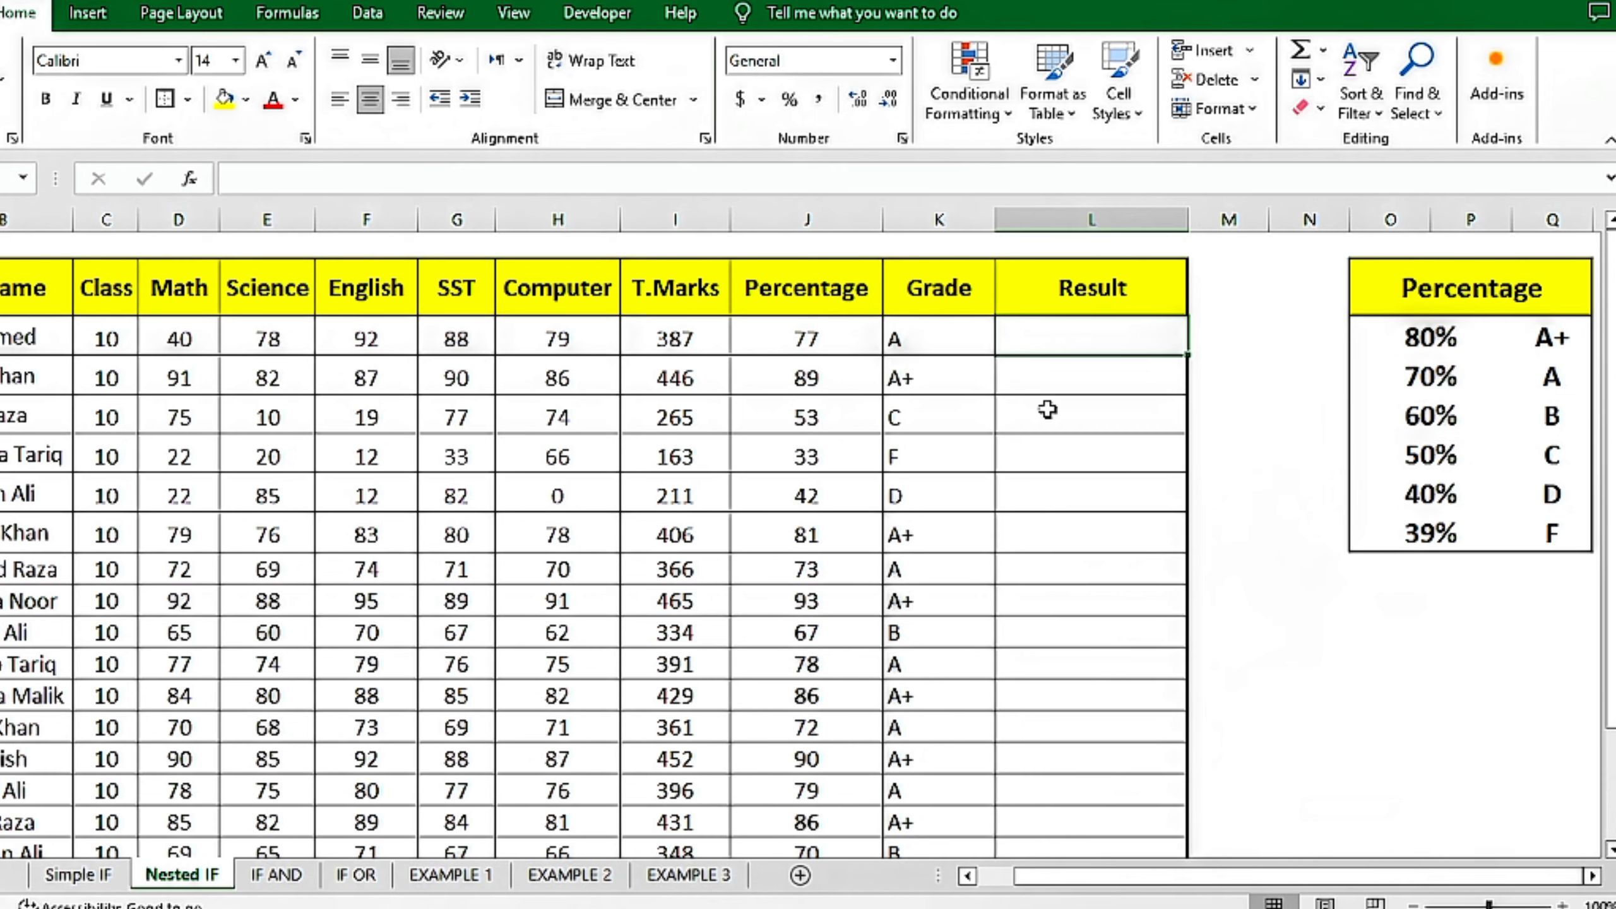
{"action": "scroll", "coordinate": [1159, 344], "scroll_direction": "up", "scroll_amount": 1, "text": "ctrl"}
{"action": "scroll", "coordinate": [1164, 346], "scroll_direction": "up", "scroll_amount": 2, "text": "ctrl"}
{"action": "scroll", "coordinate": [1169, 346], "scroll_direction": "up", "scroll_amount": 1}
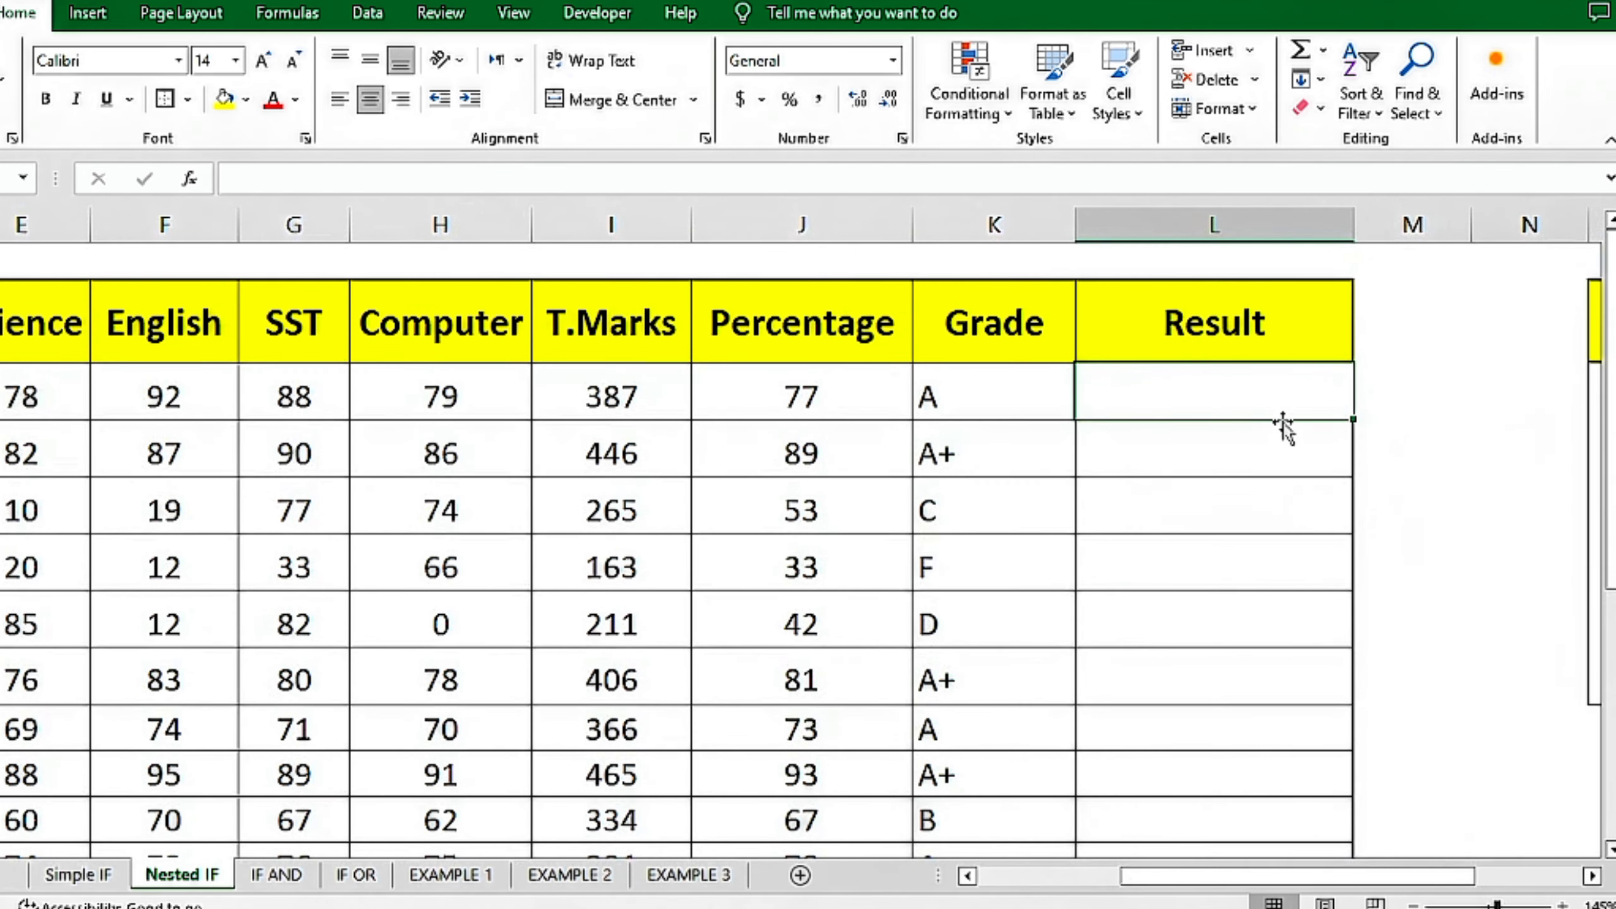
Enter =IF(J3>=40,"Pass","Fail") in L3.
{"action": "double_click", "coordinate": [1252, 398]}
{"action": "type", "text": "=if"}
{"action": "key", "text": "Tab"}
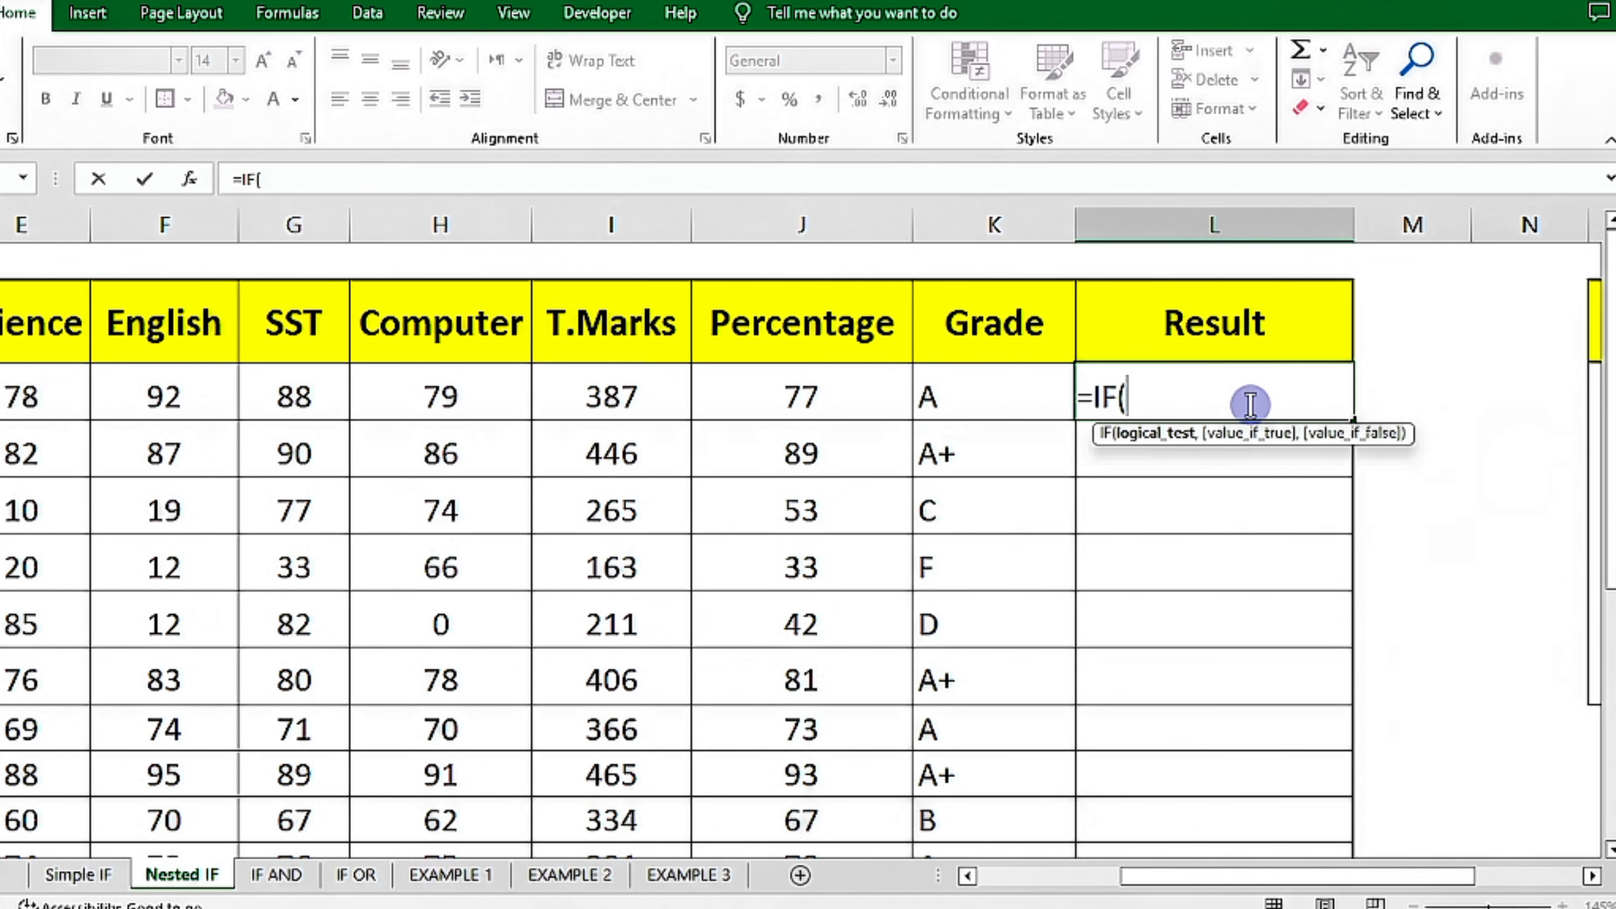
{"action": "left_click", "coordinate": [831, 396]}
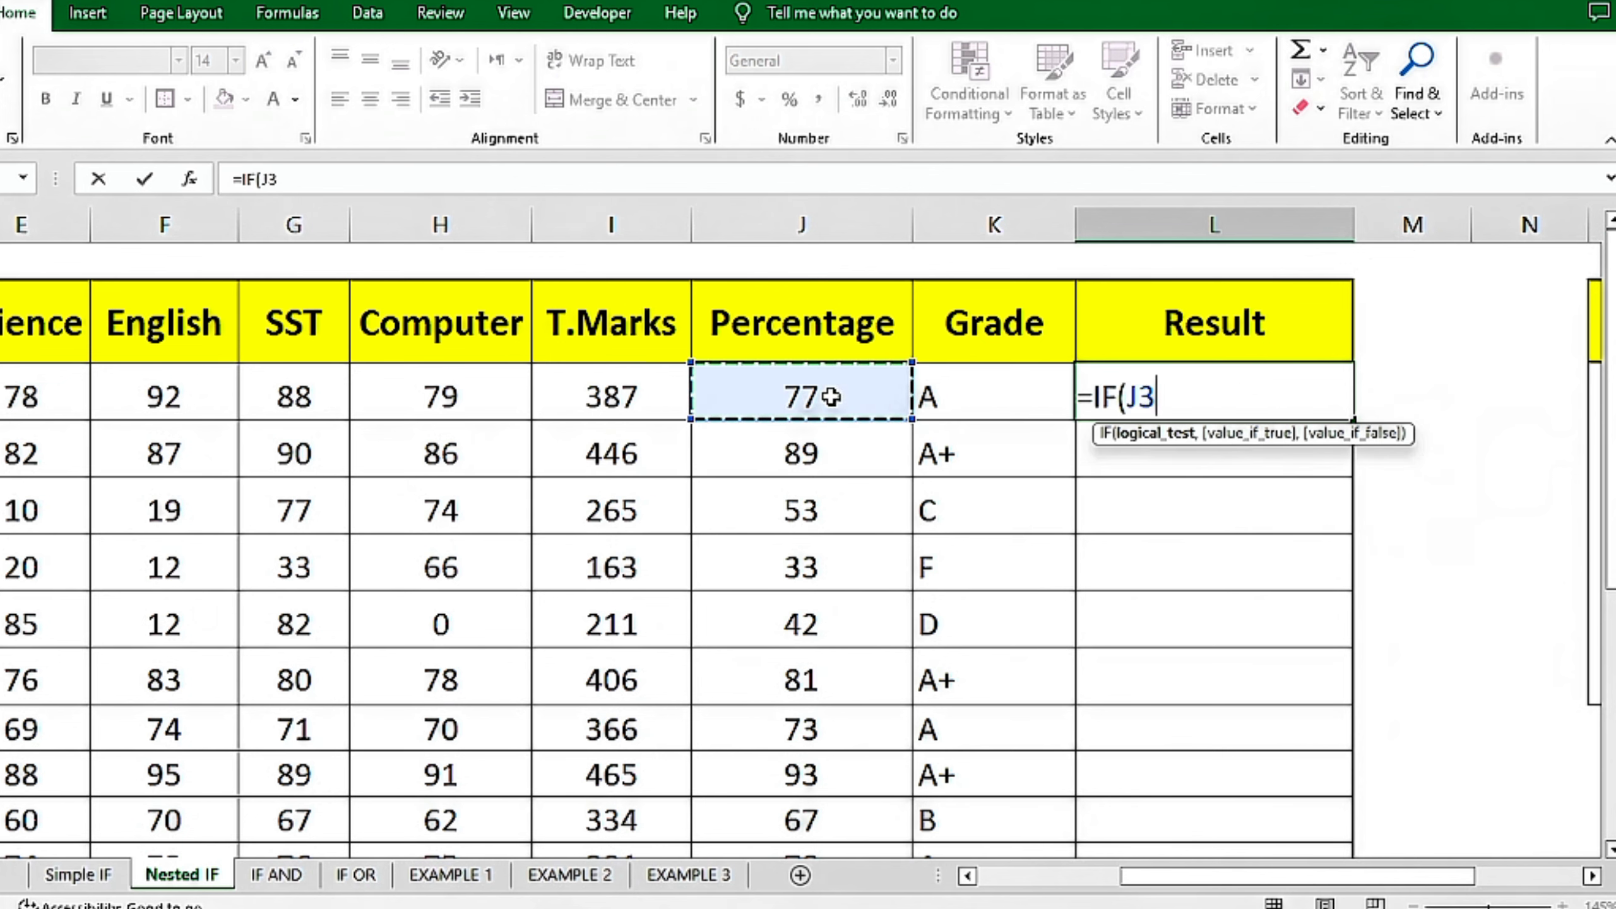
{"action": "type", "text": ">="}
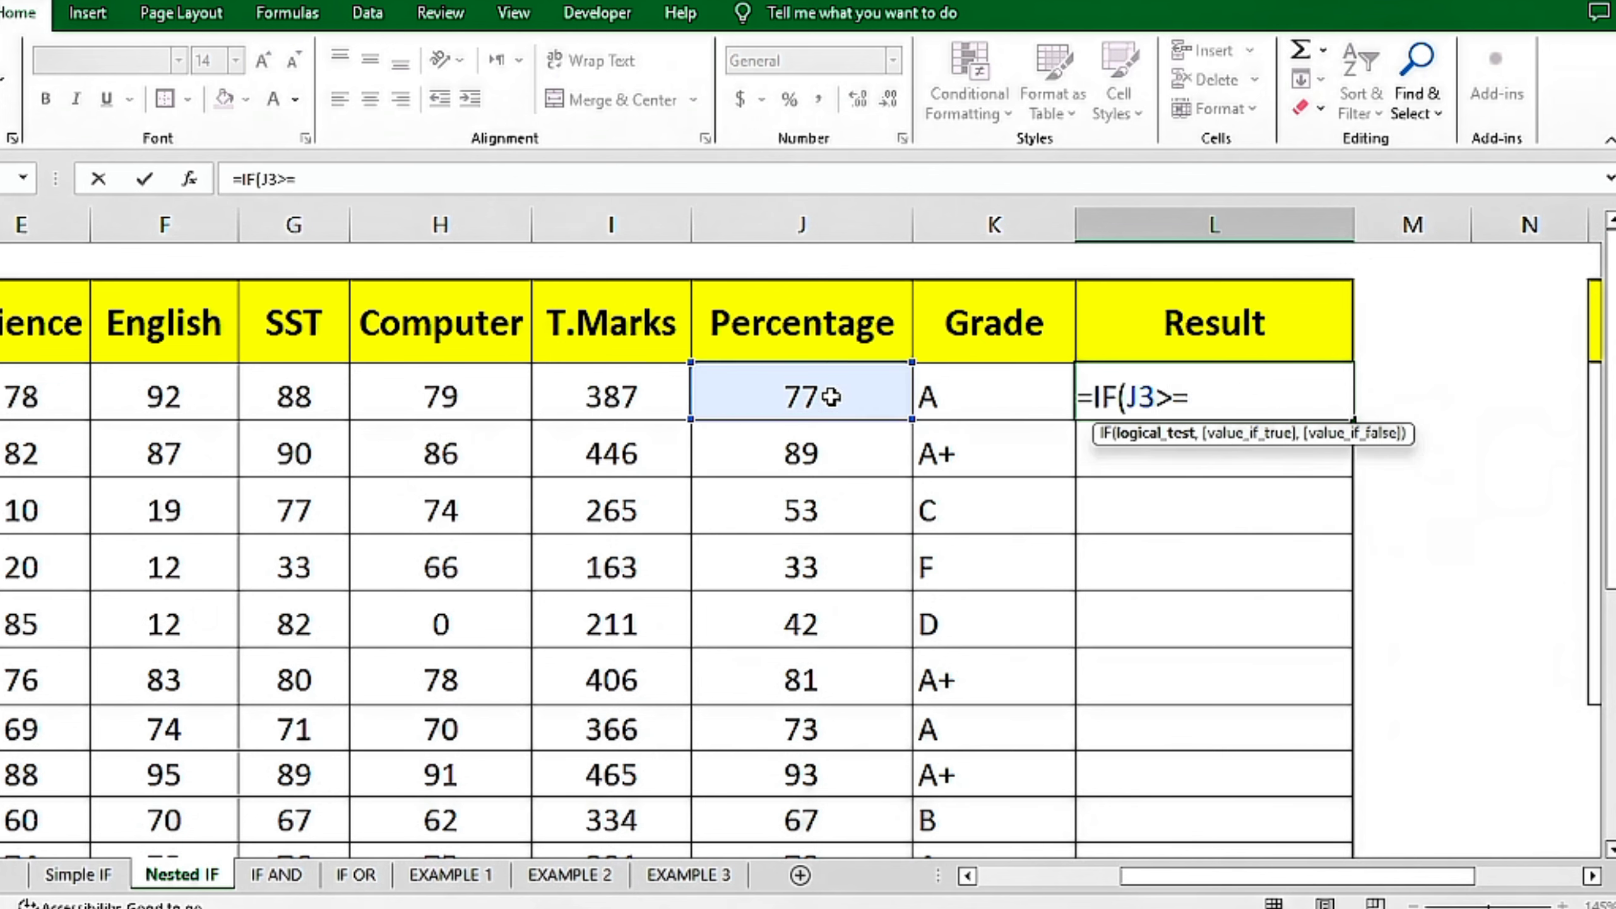
{"action": "type", "text": "40"}
{"action": "type", "text": ","}
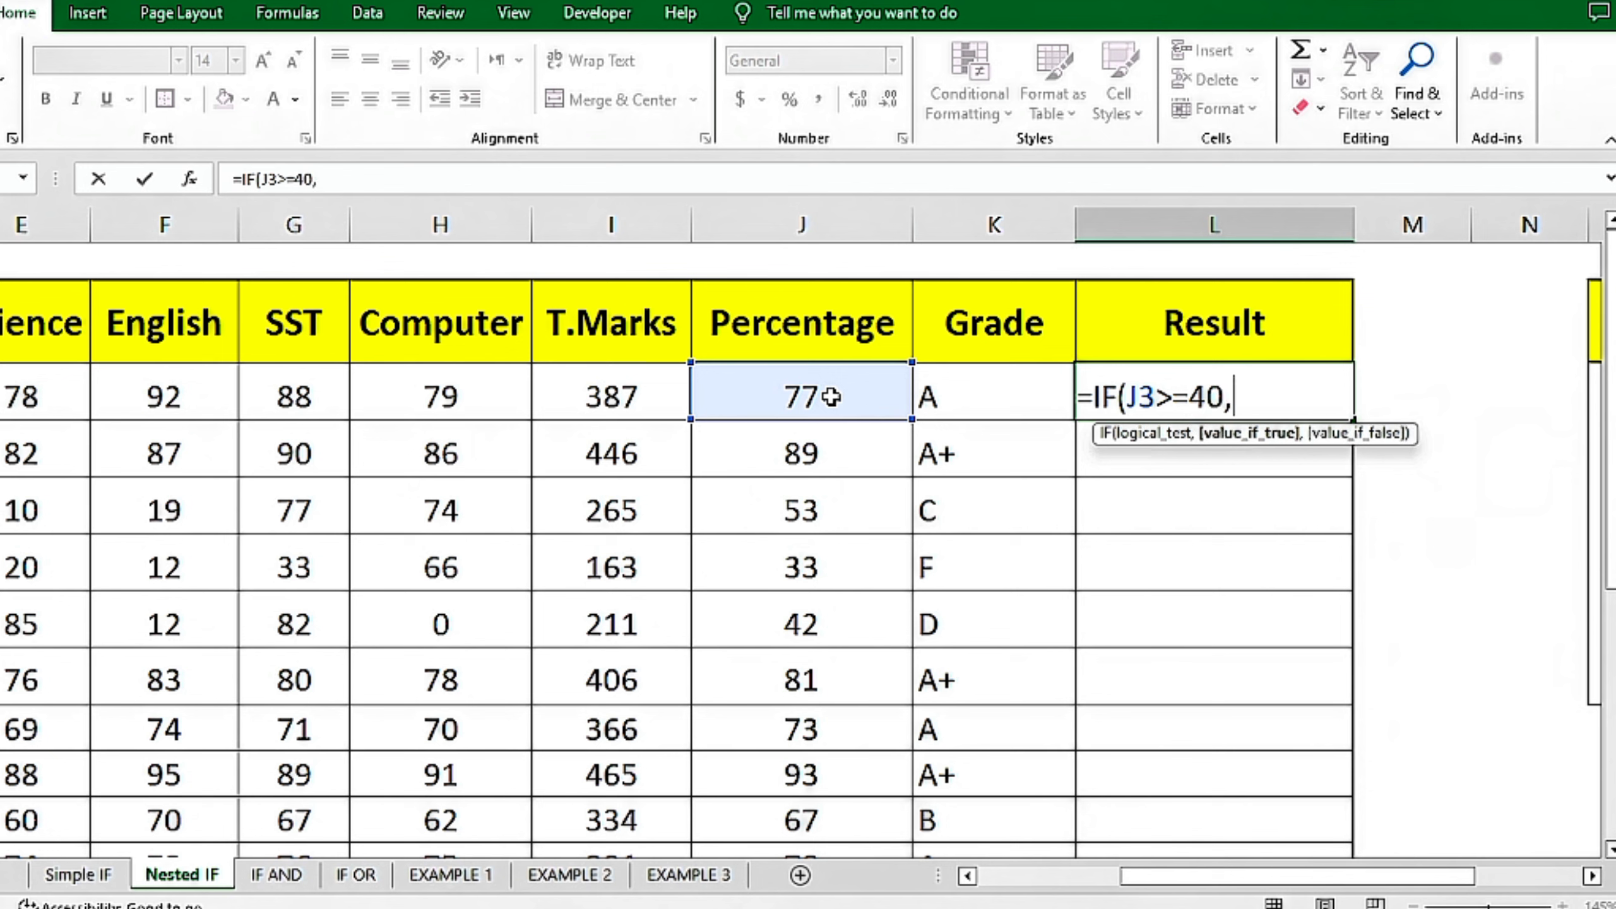
{"action": "type", "text": "\"PA"}
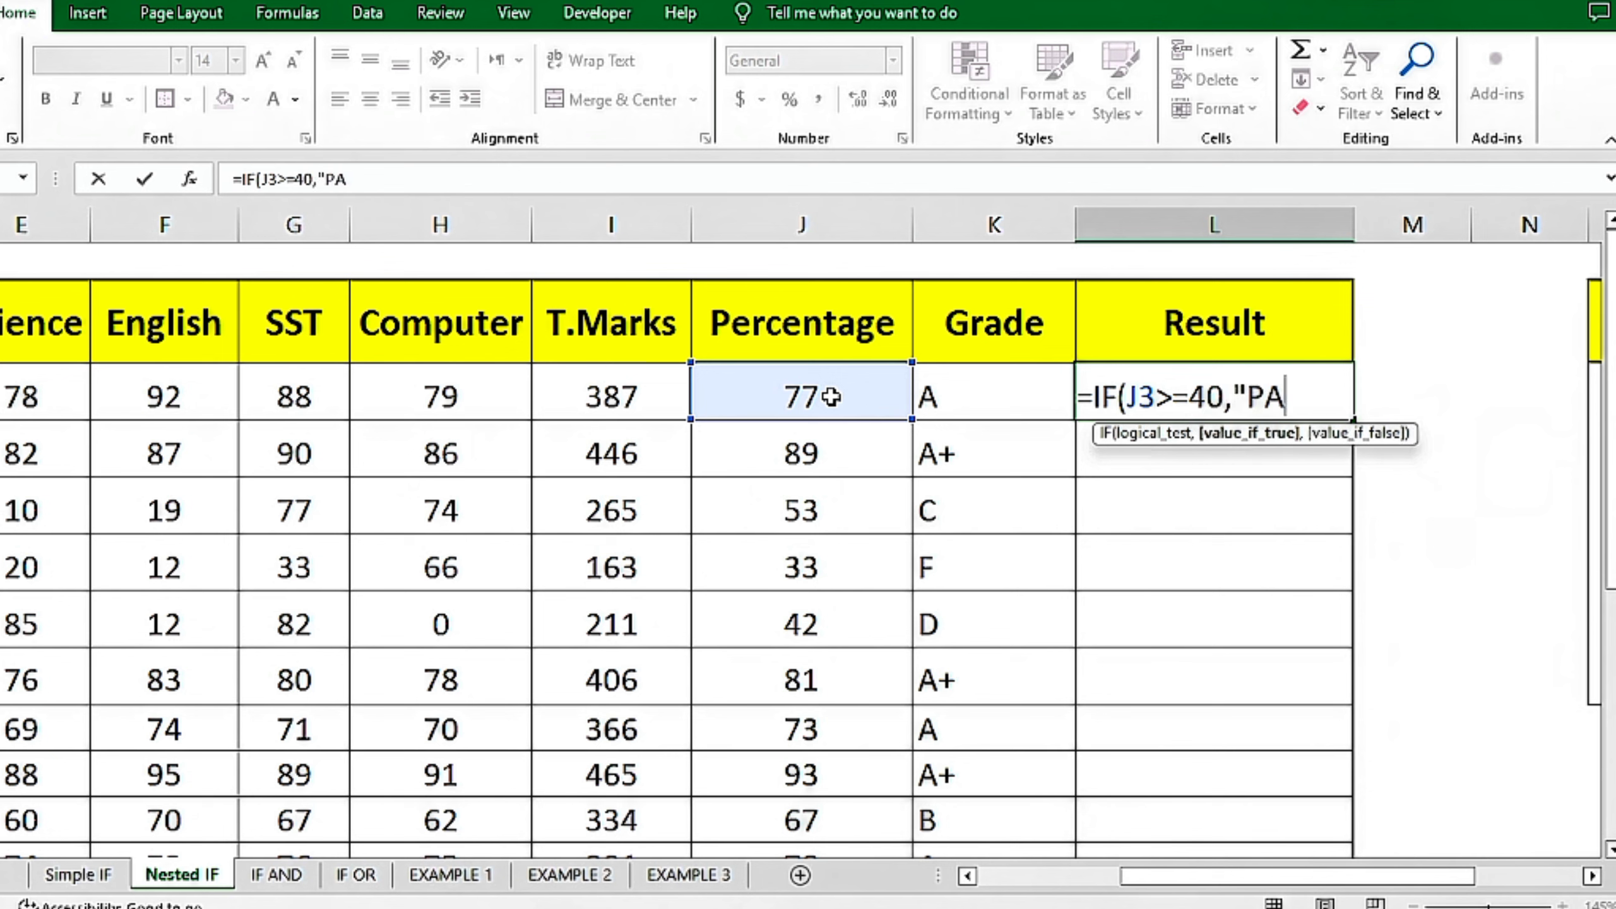
{"action": "key", "text": "BackSpace"}
{"action": "type", "text": "ass"}
{"action": "type", "text": "\",\""}
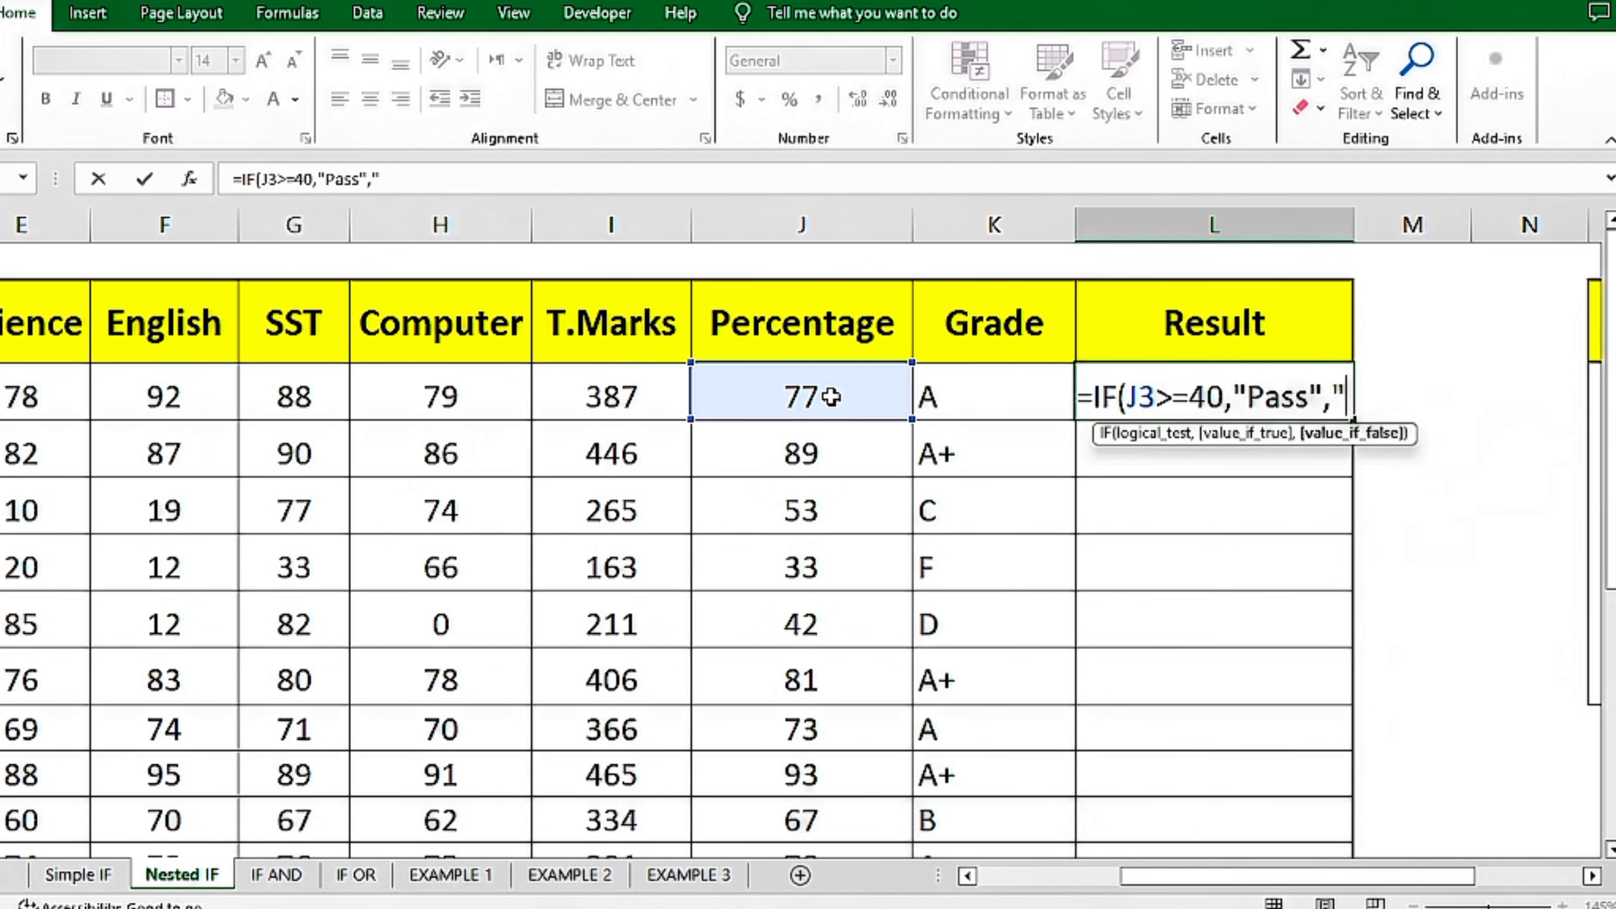
{"action": "type", "text": "Fail"}
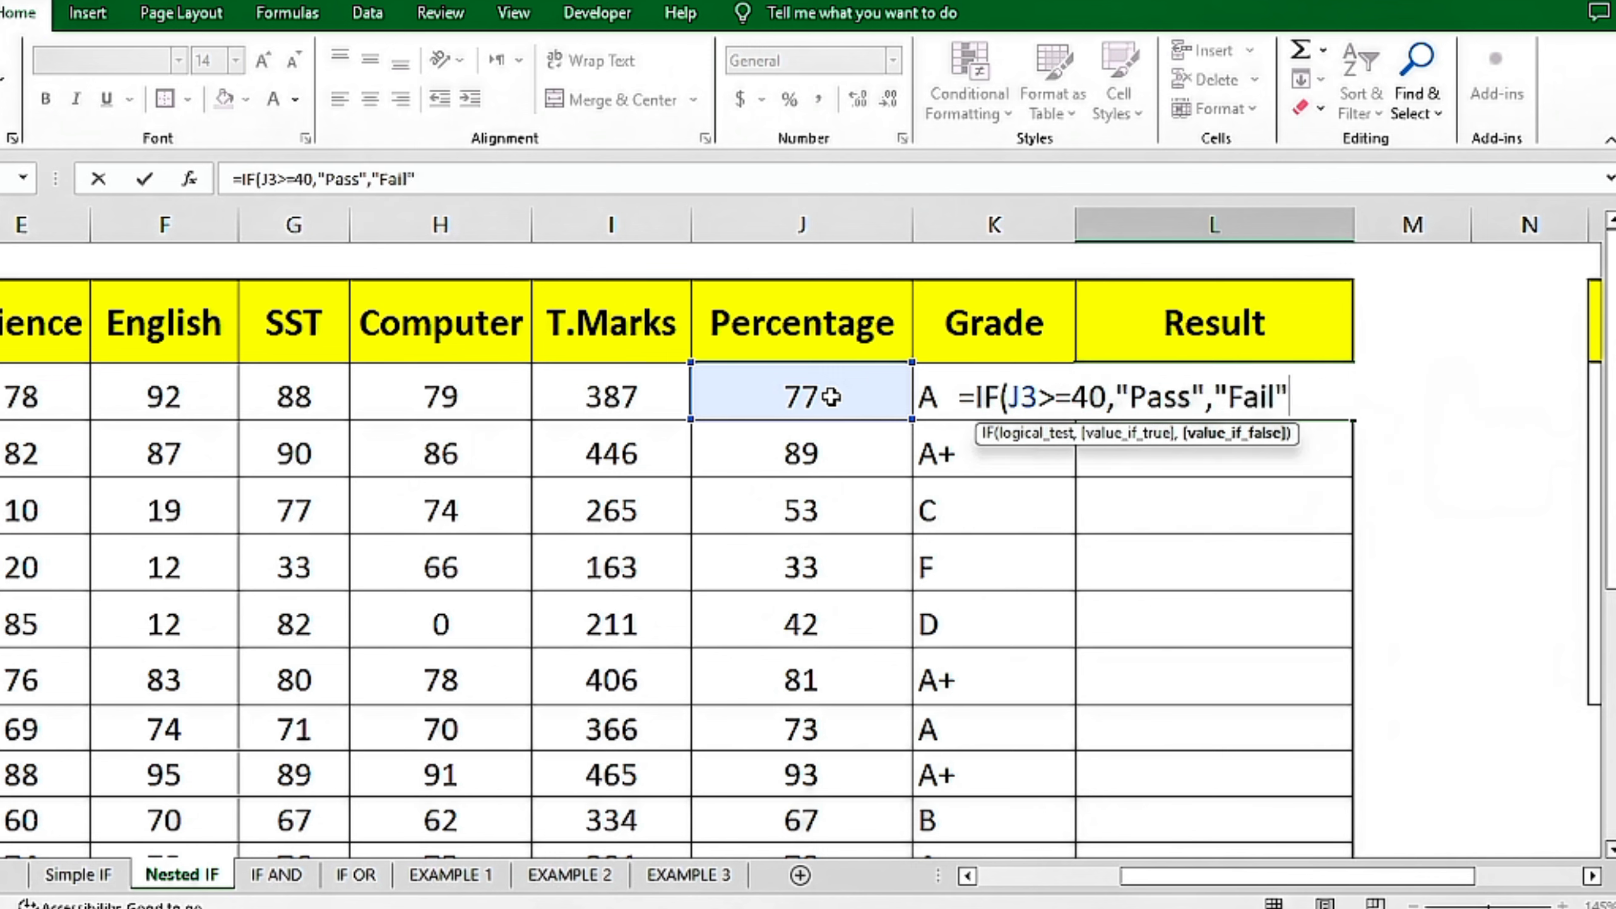
{"action": "key", "text": "Return"}
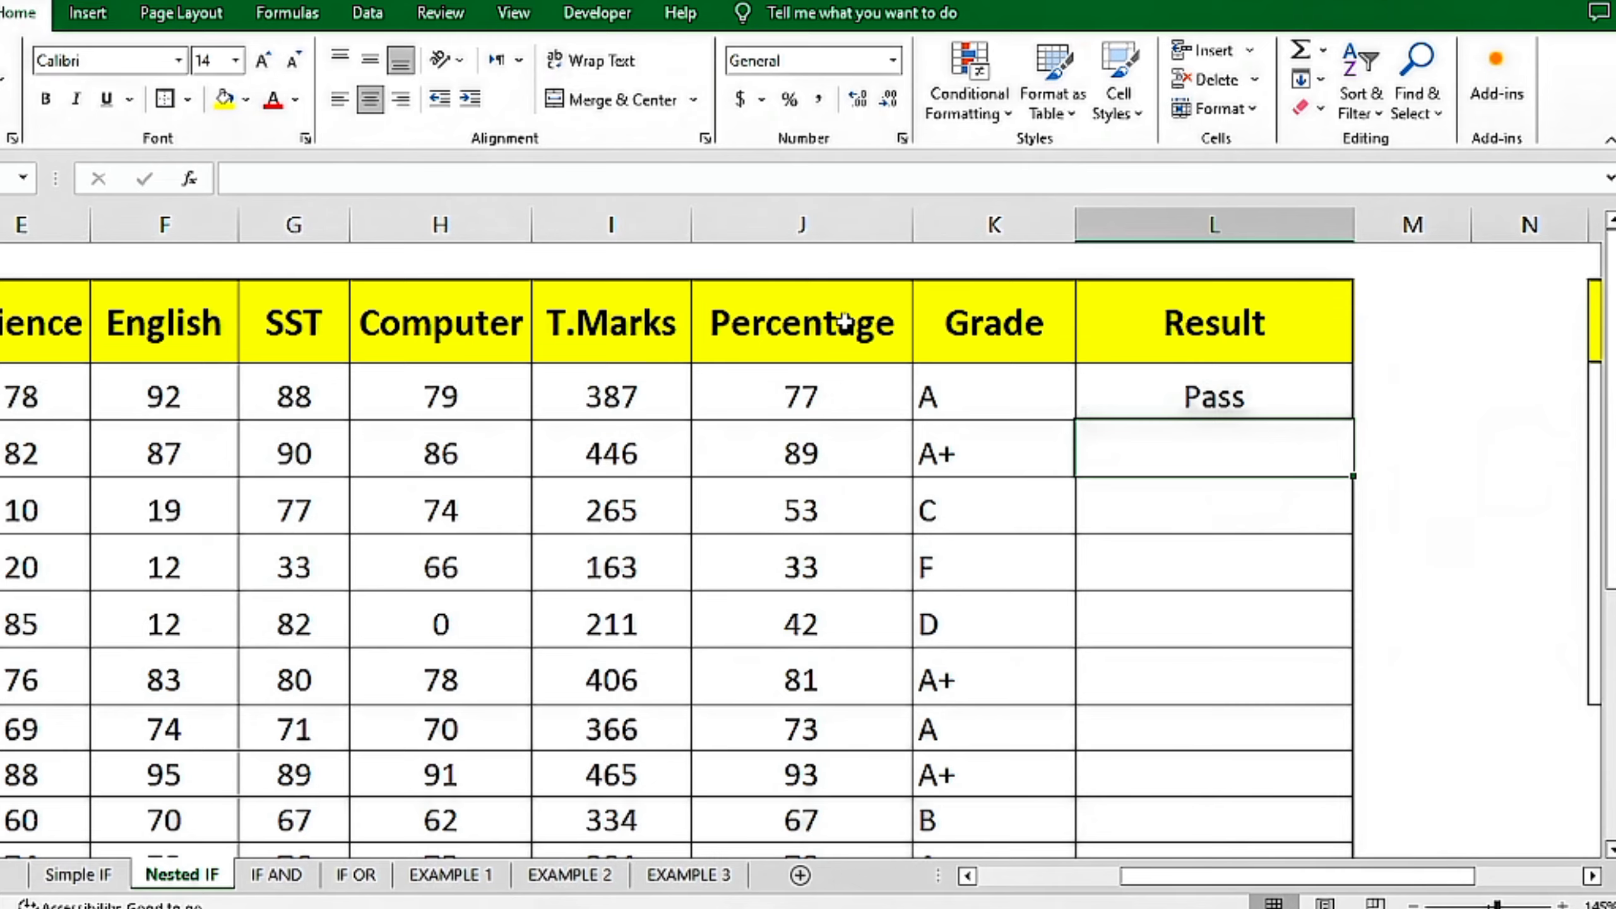
Fill the Pass/Fail formula from L3 down the Result column, showing Fail for 33%.
{"action": "left_click", "coordinate": [1130, 375]}
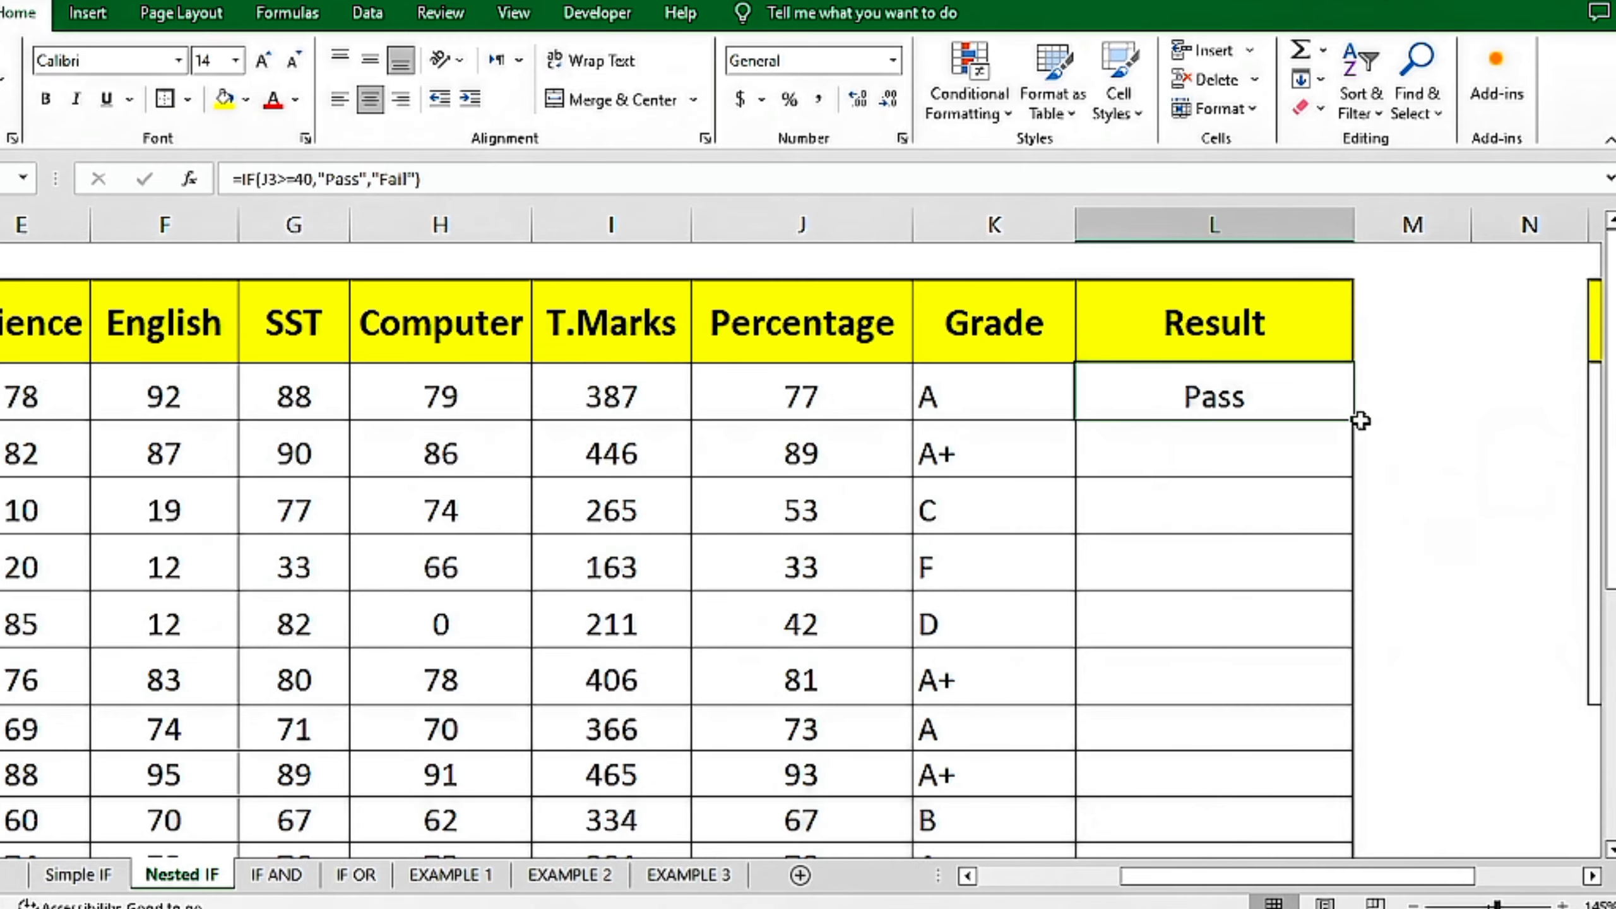
{"action": "double_click", "coordinate": [1357, 422]}
{"action": "scroll", "coordinate": [1247, 413], "scroll_direction": "down", "scroll_amount": 2}
{"action": "scroll", "coordinate": [1247, 413], "scroll_direction": "down", "scroll_amount": 1}
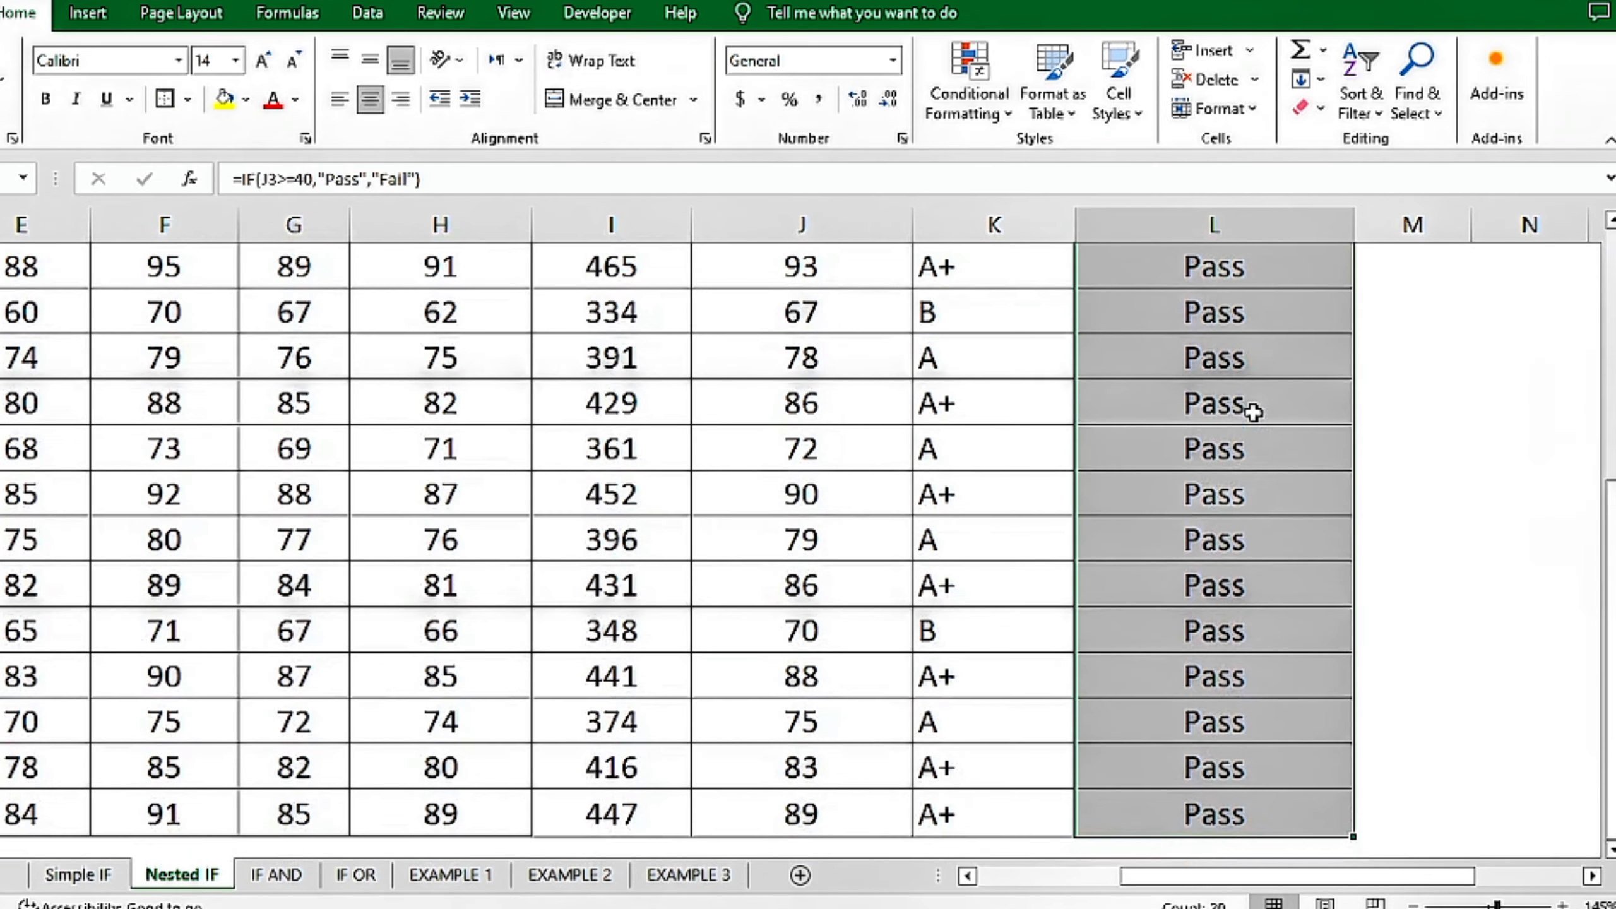
{"action": "scroll", "coordinate": [1252, 412], "scroll_direction": "up", "scroll_amount": 3}
{"action": "left_click", "coordinate": [1251, 412]}
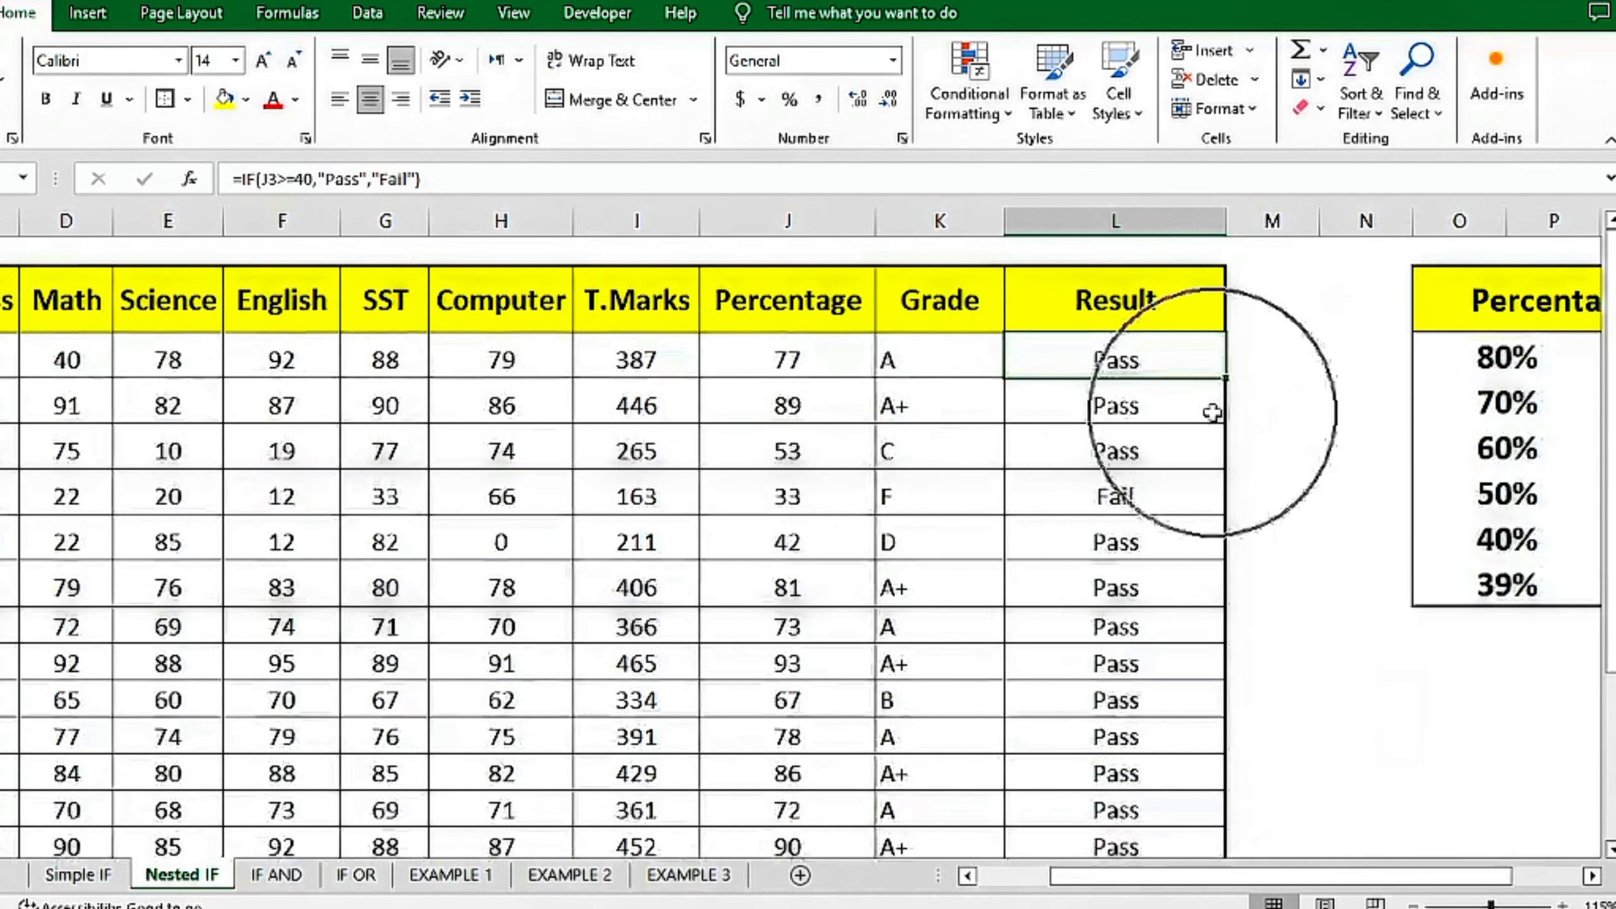
{"action": "left_click_drag", "start_coordinate": [1118, 876], "coordinate": [1188, 877]}
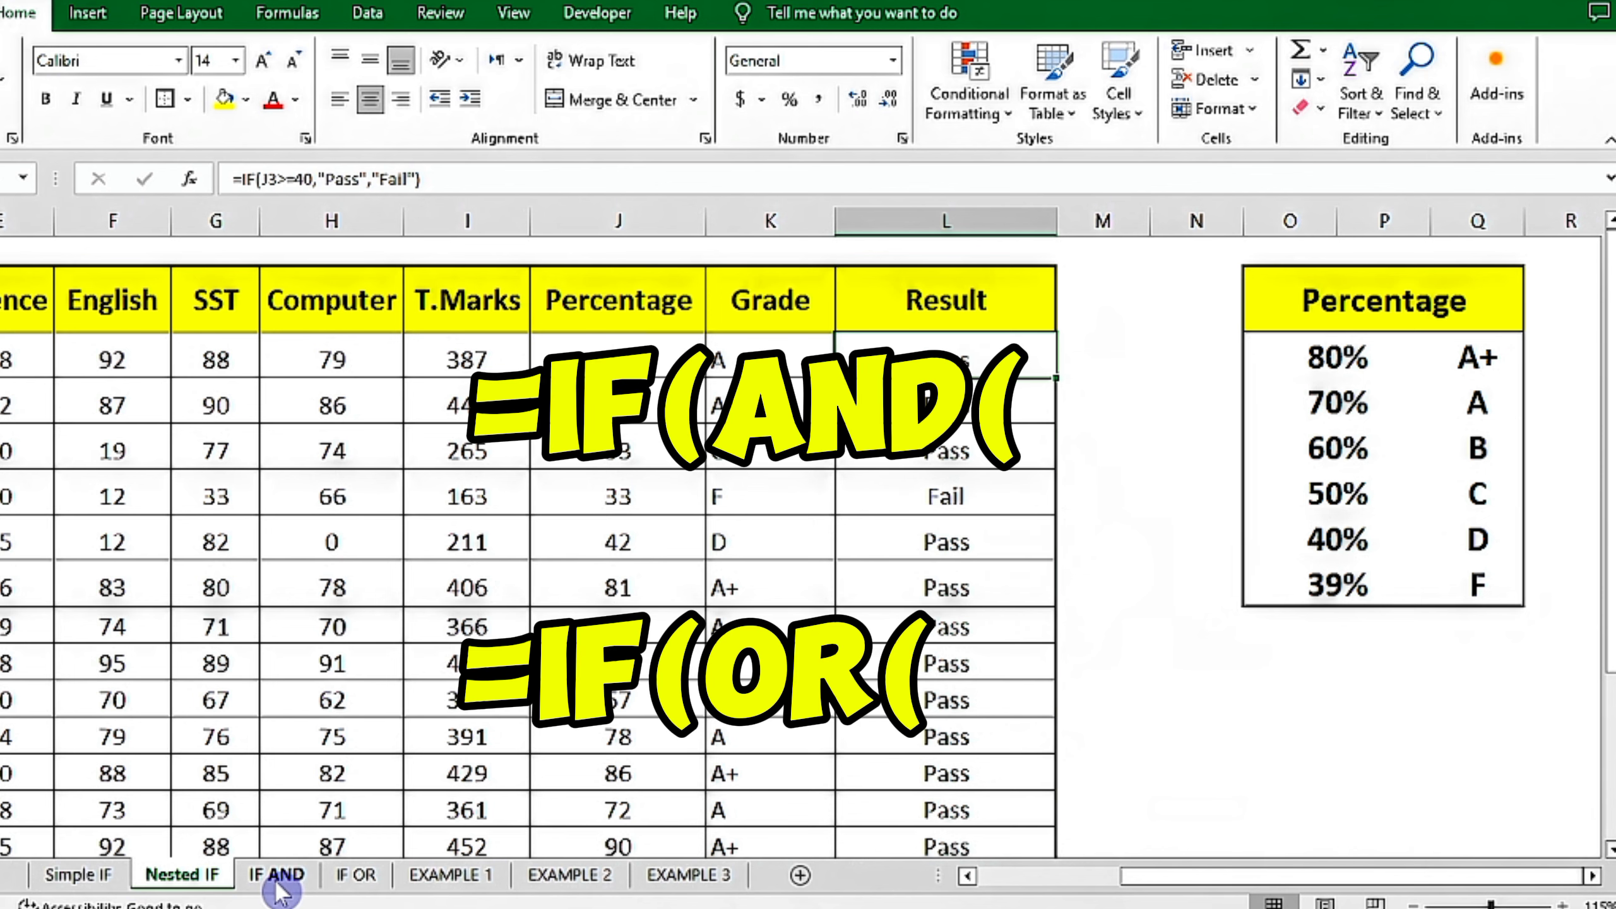
On the IF AND sheet, enter =IF(AND(C5>15000,D5="A"),"High","Low") in E5.
{"action": "left_click", "coordinate": [277, 877]}
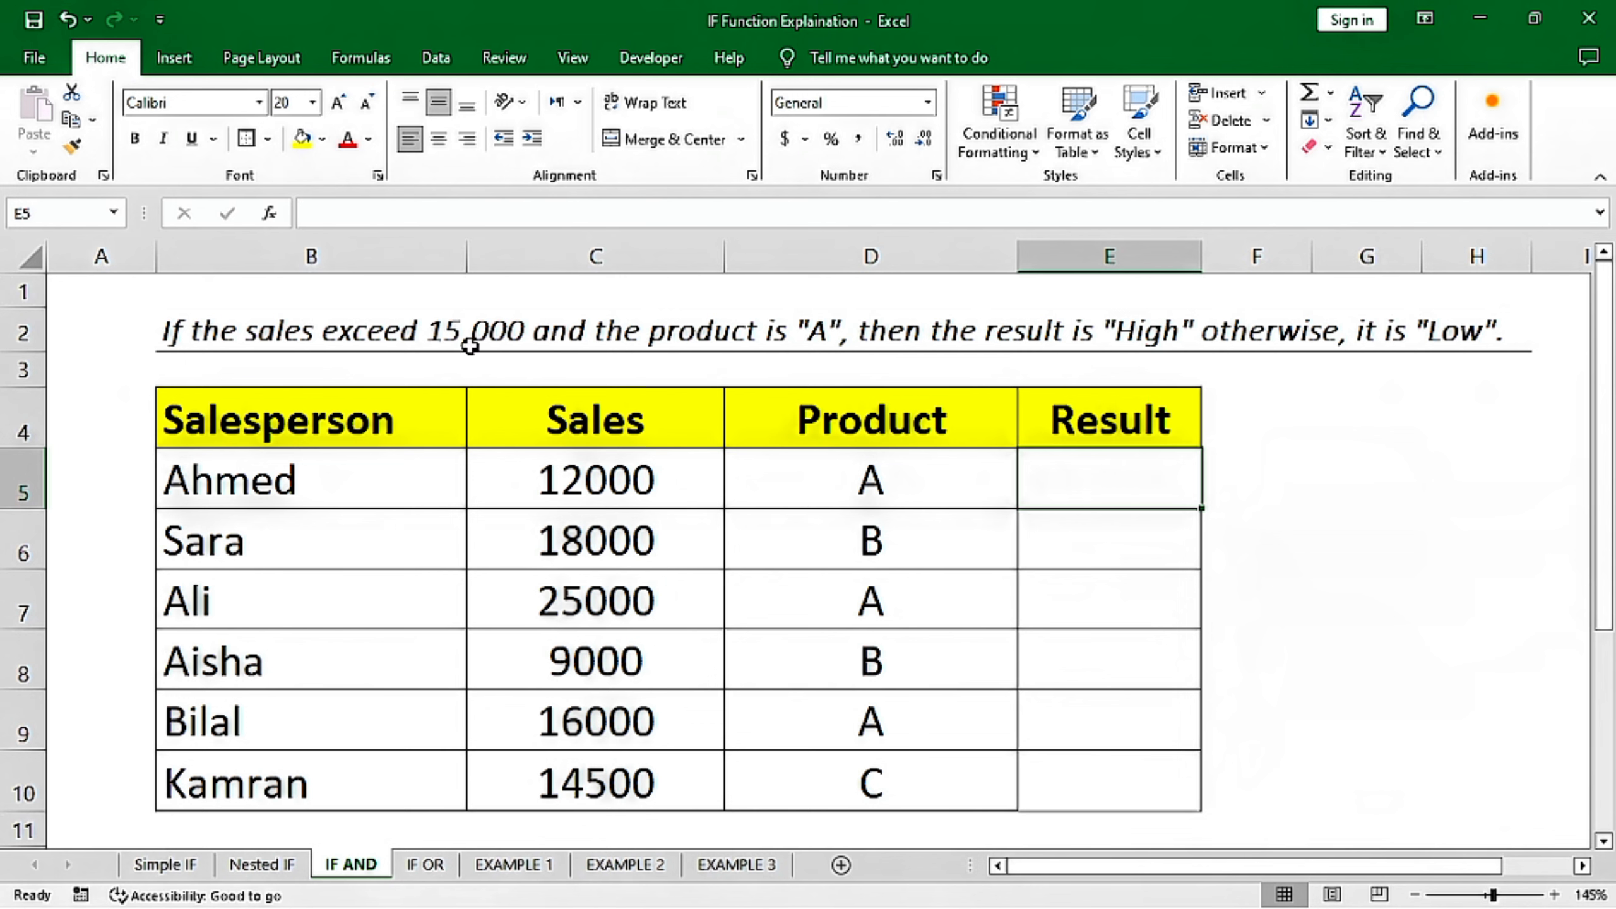
{"action": "key", "text": "ctrl"}
{"action": "key", "text": "ctrl"}
{"action": "type", "text": "=if"}
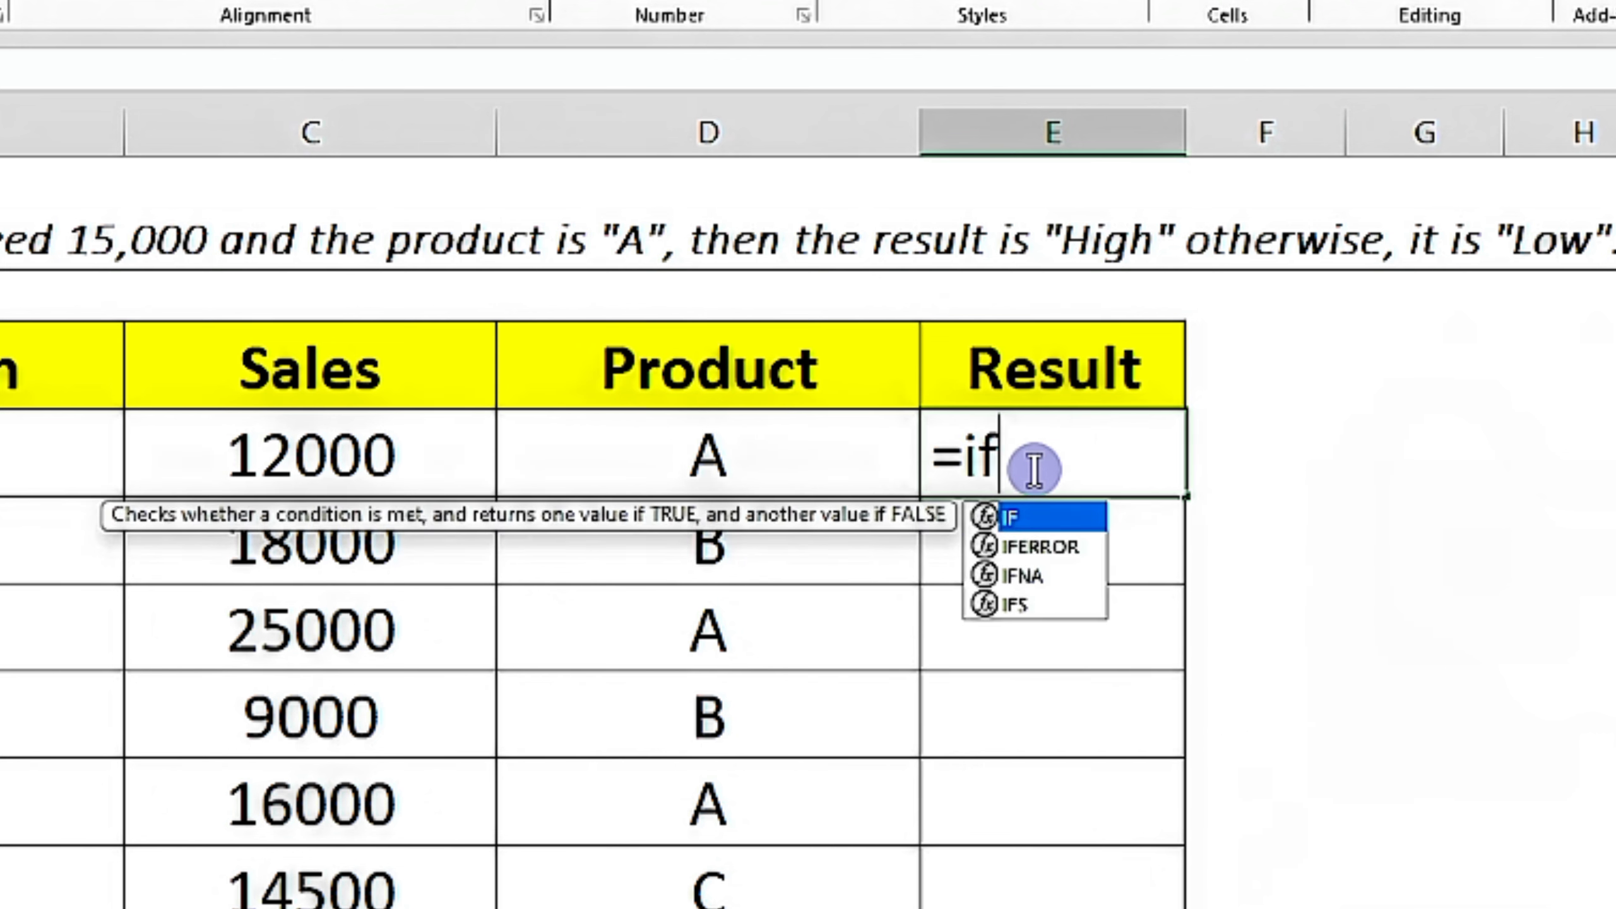
{"action": "key", "text": "Tab"}
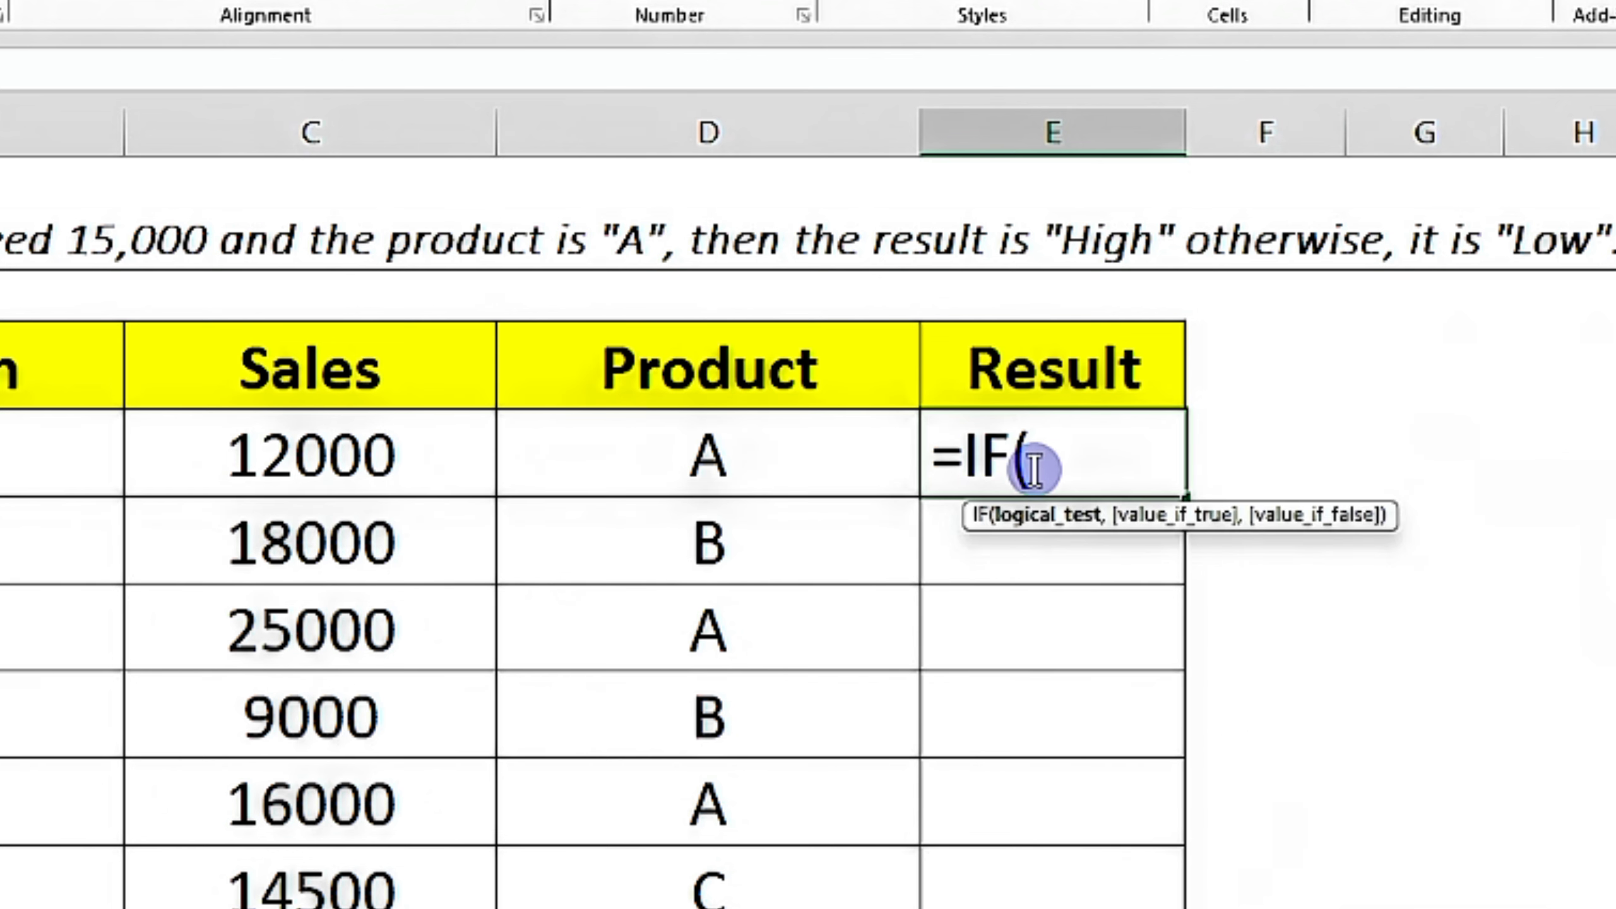
{"action": "type", "text": "and"}
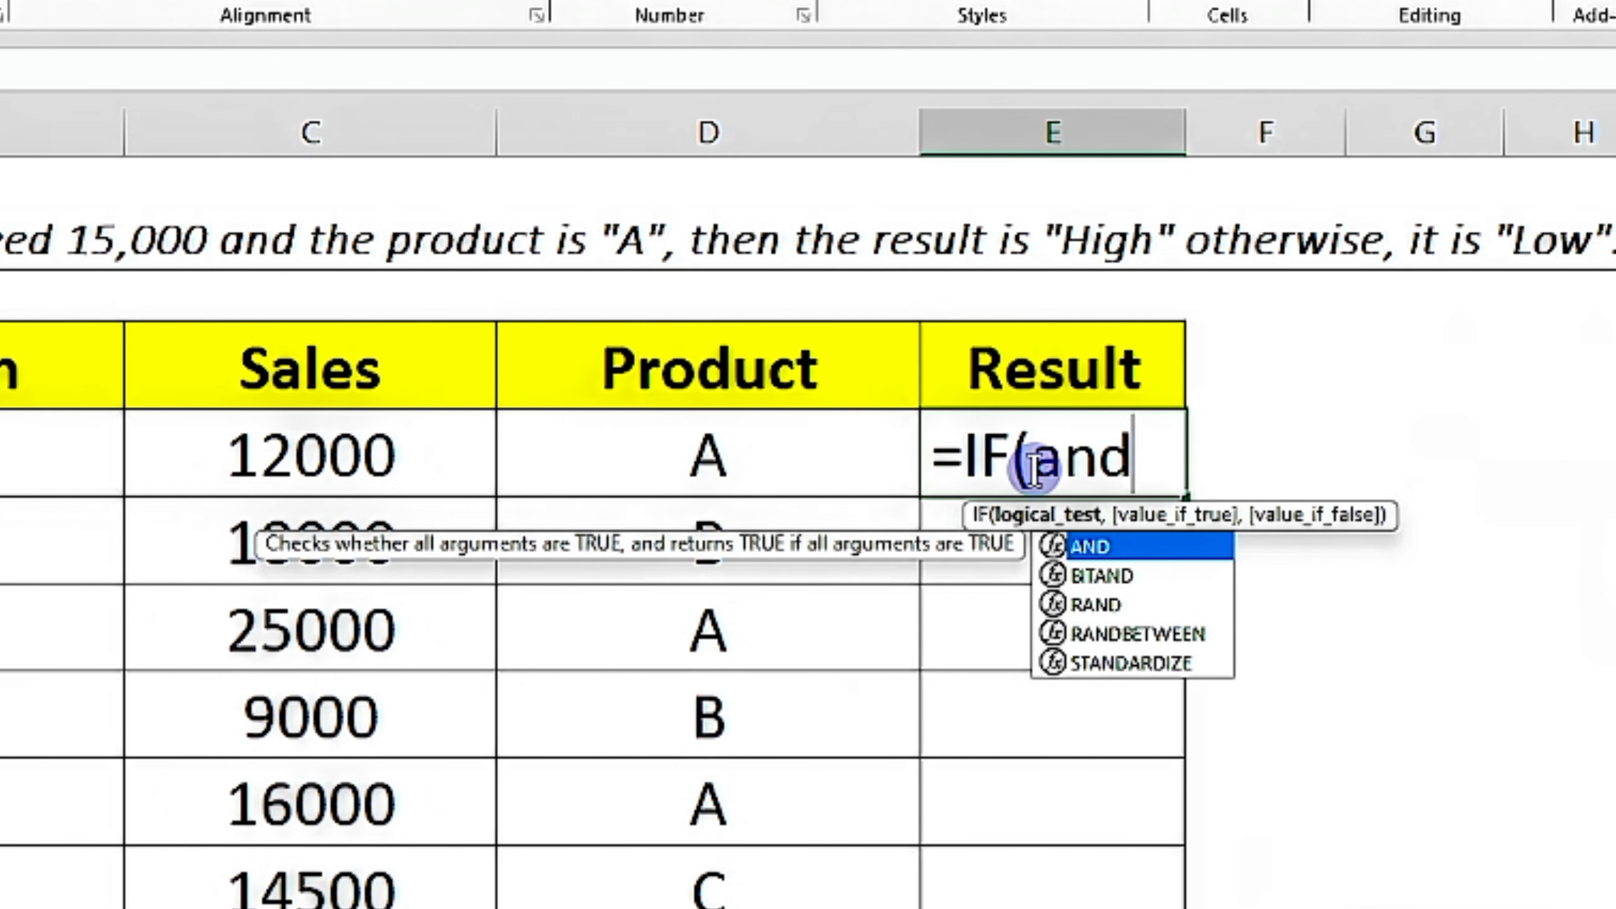
{"action": "key", "text": "Tab"}
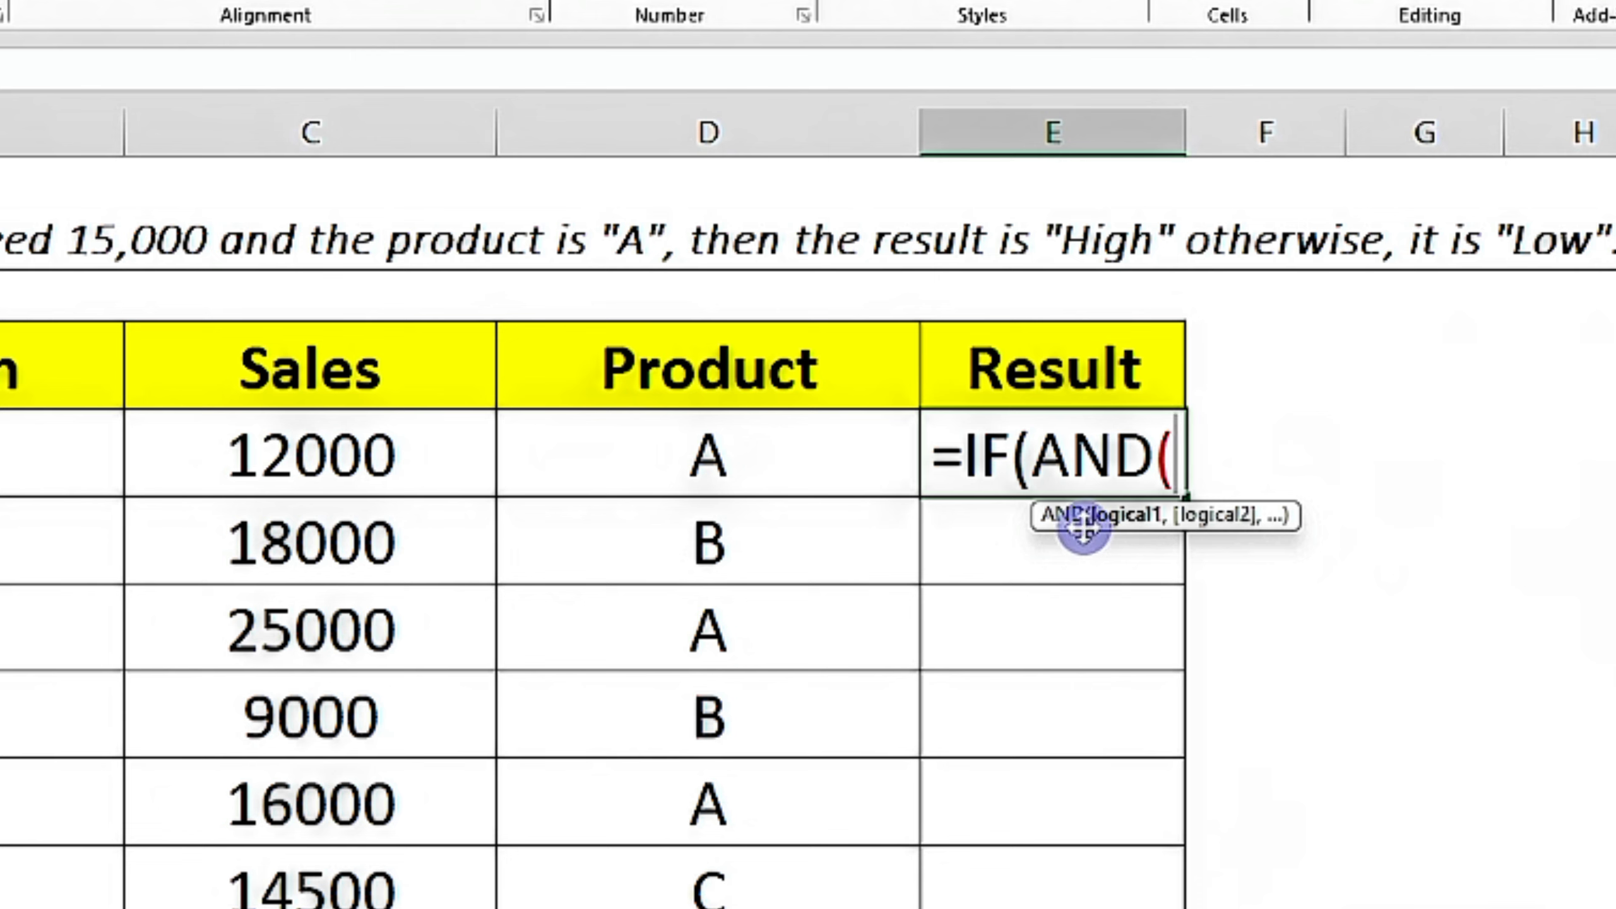
{"action": "left_click", "coordinate": [361, 474]}
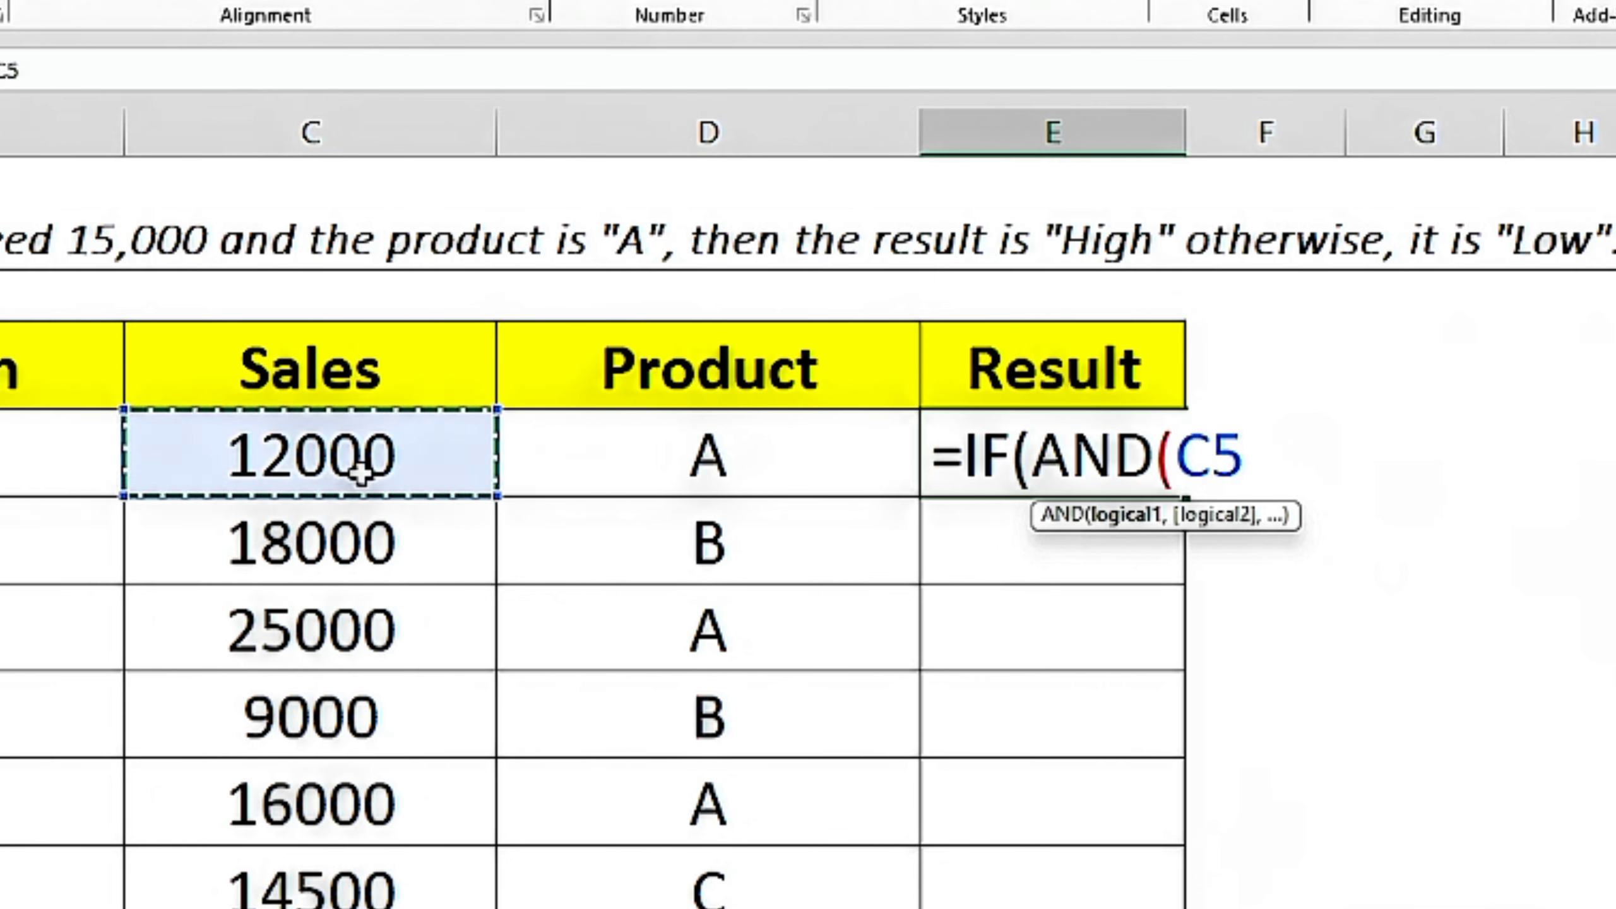
{"action": "type", "text": ">150"}
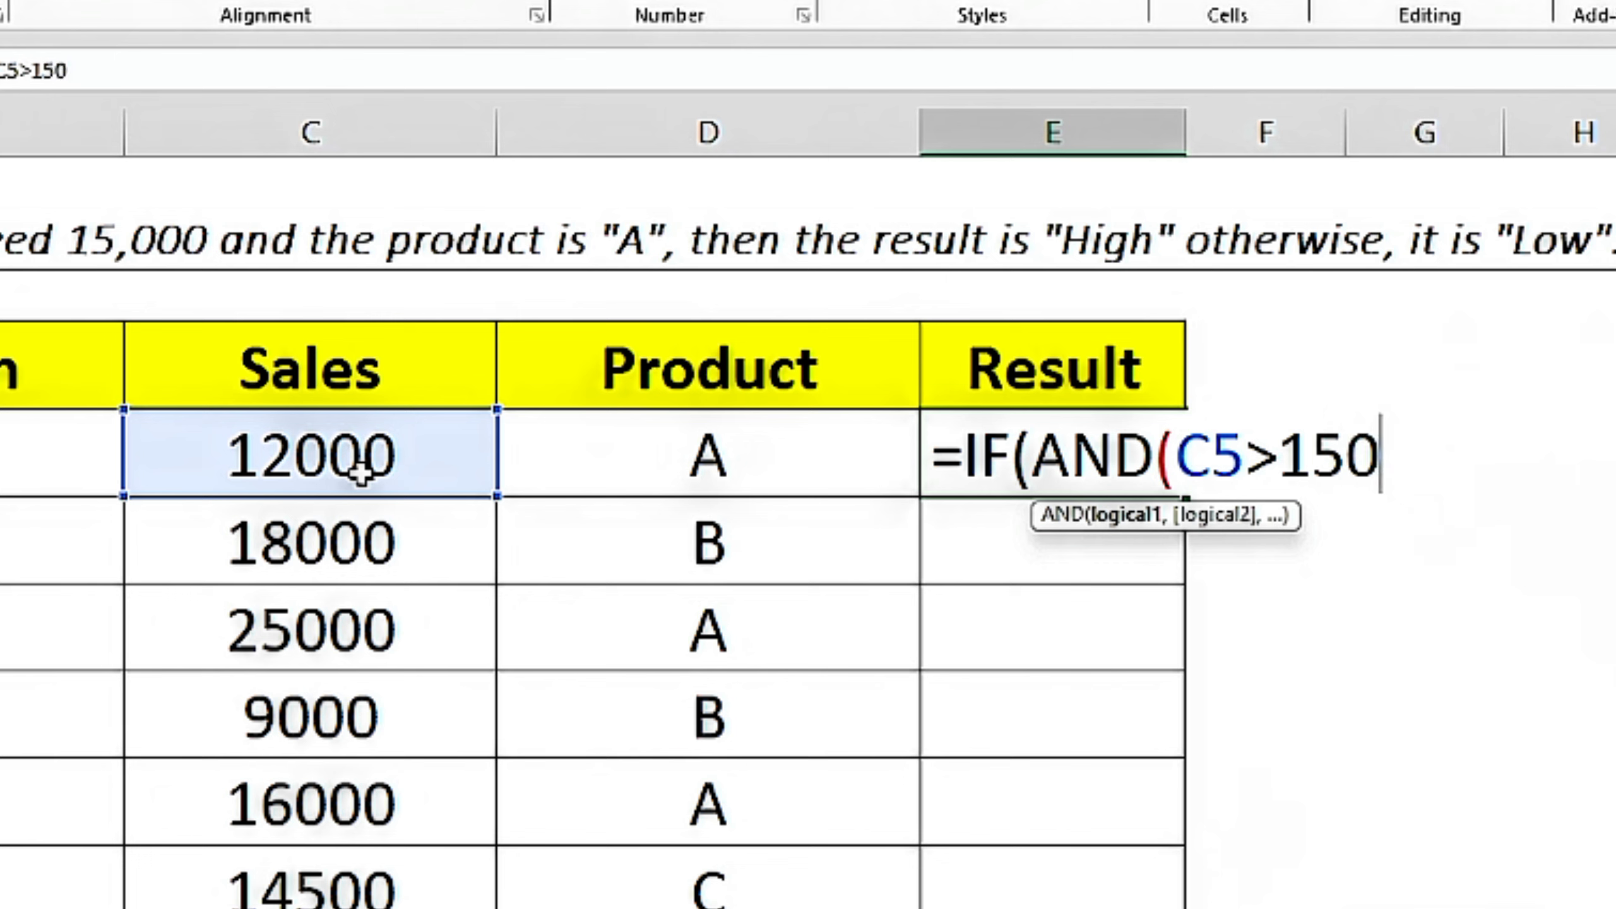
{"action": "type", "text": "00,"}
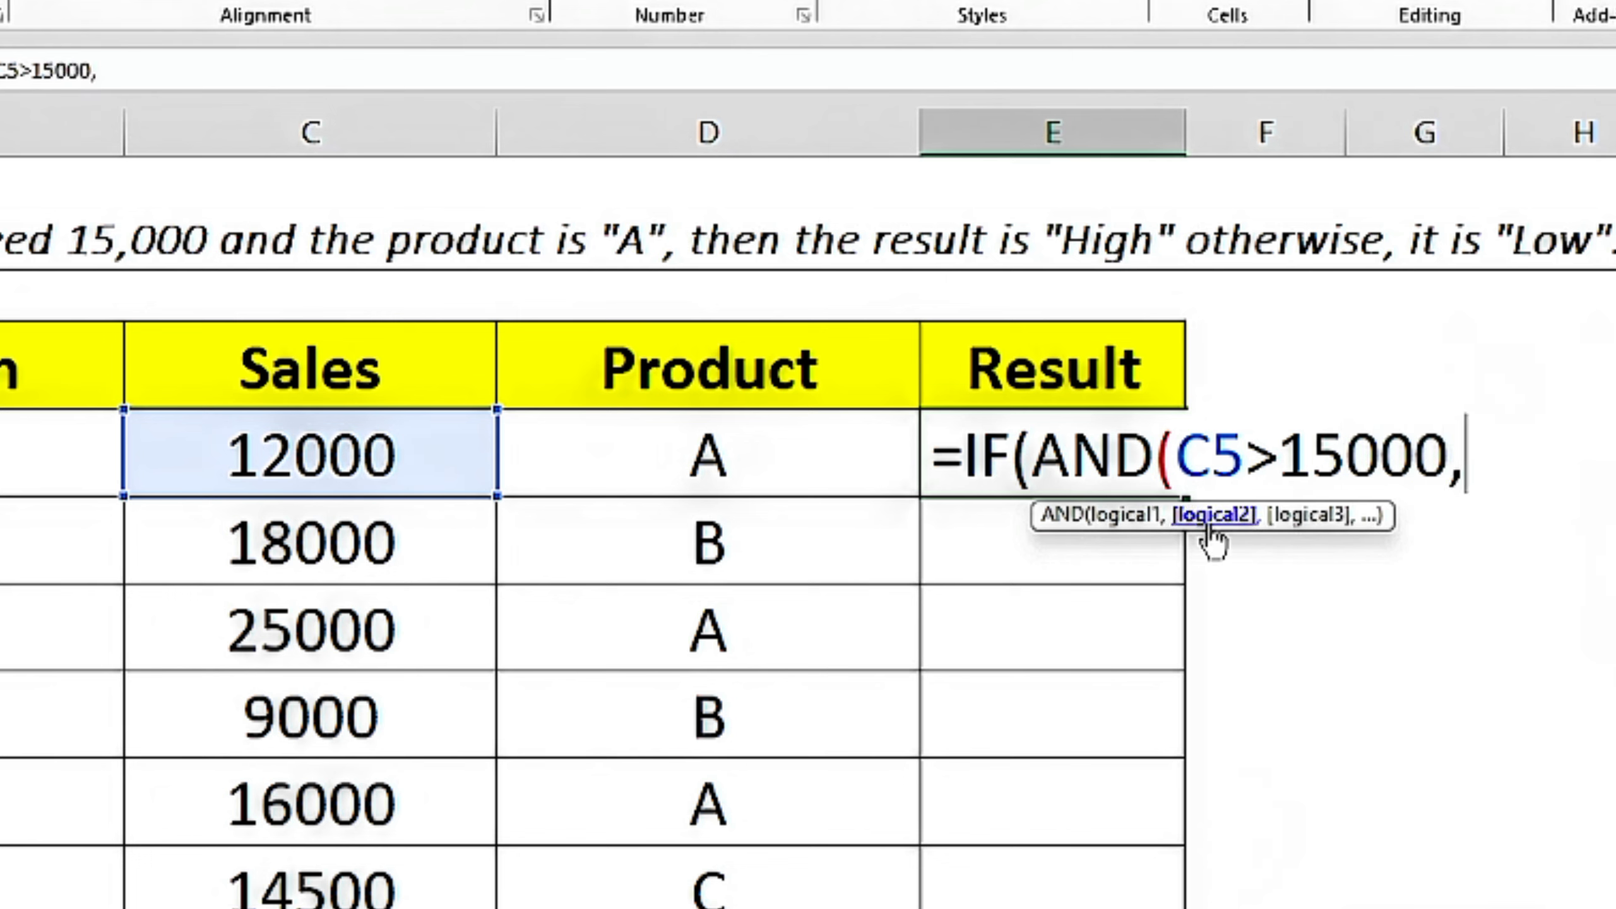
{"action": "left_click", "coordinate": [681, 470]}
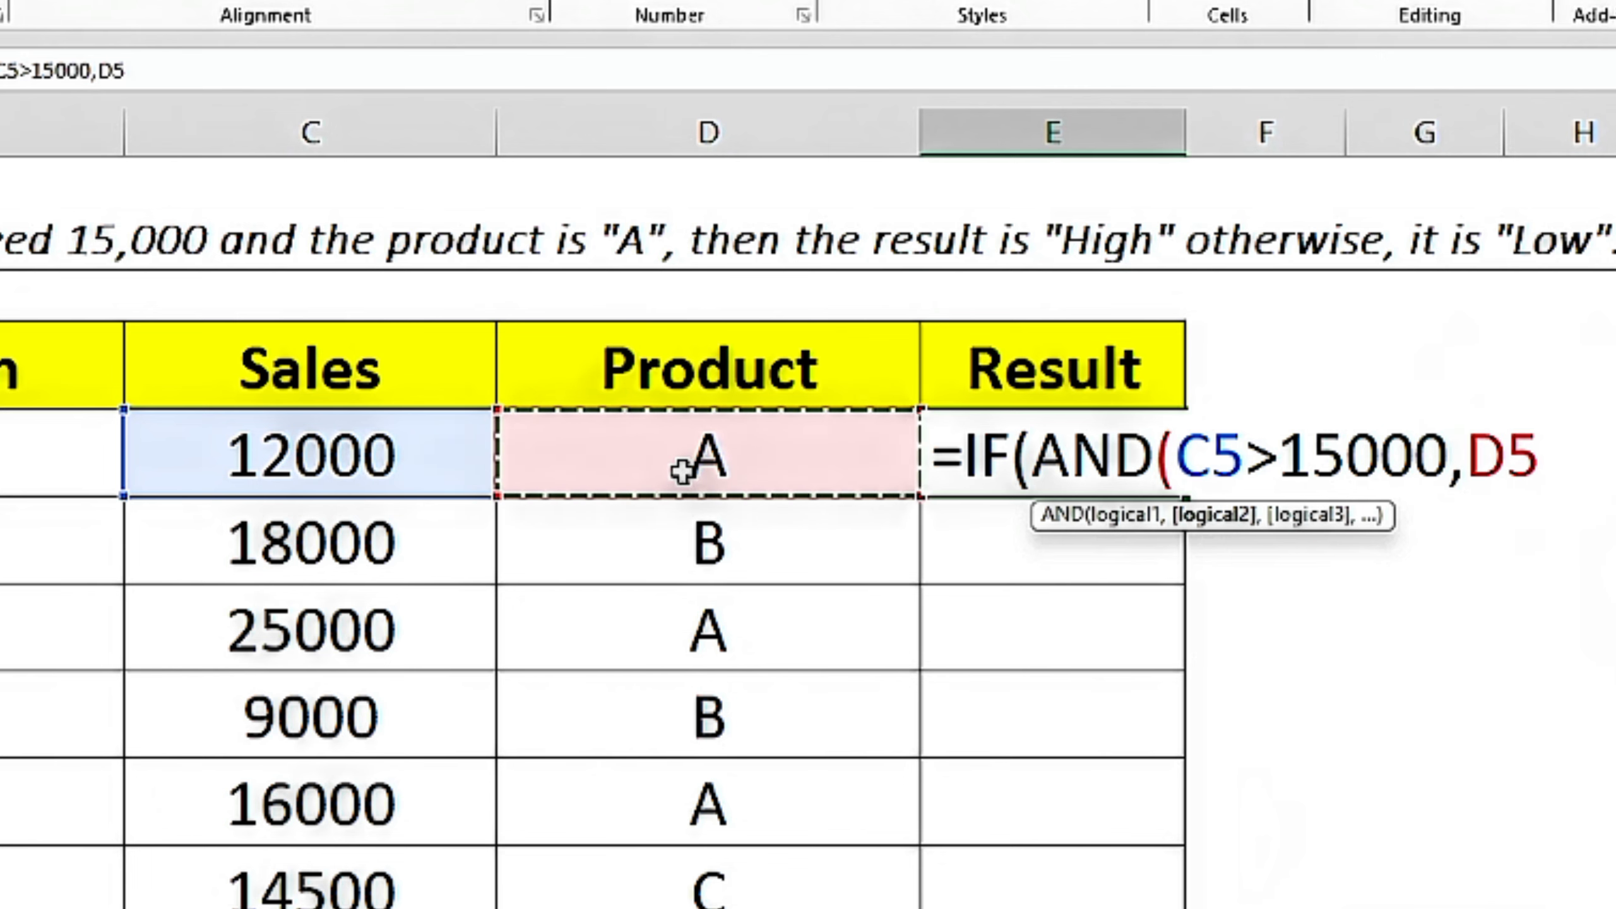
{"action": "type", "text": "="}
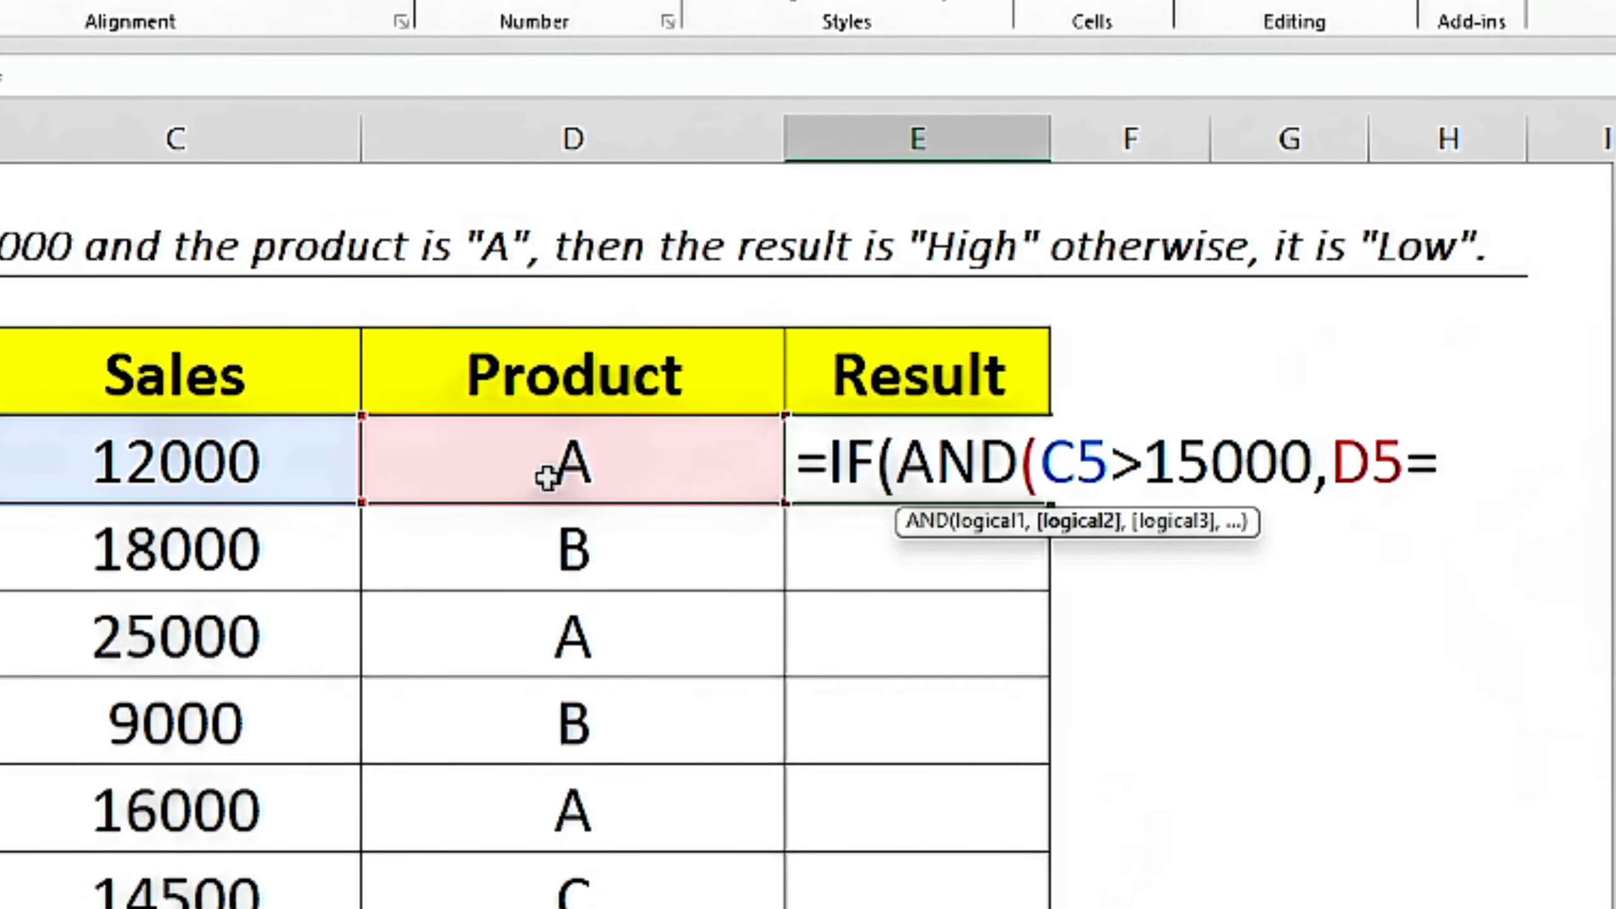
{"action": "type", "text": "\"A\""}
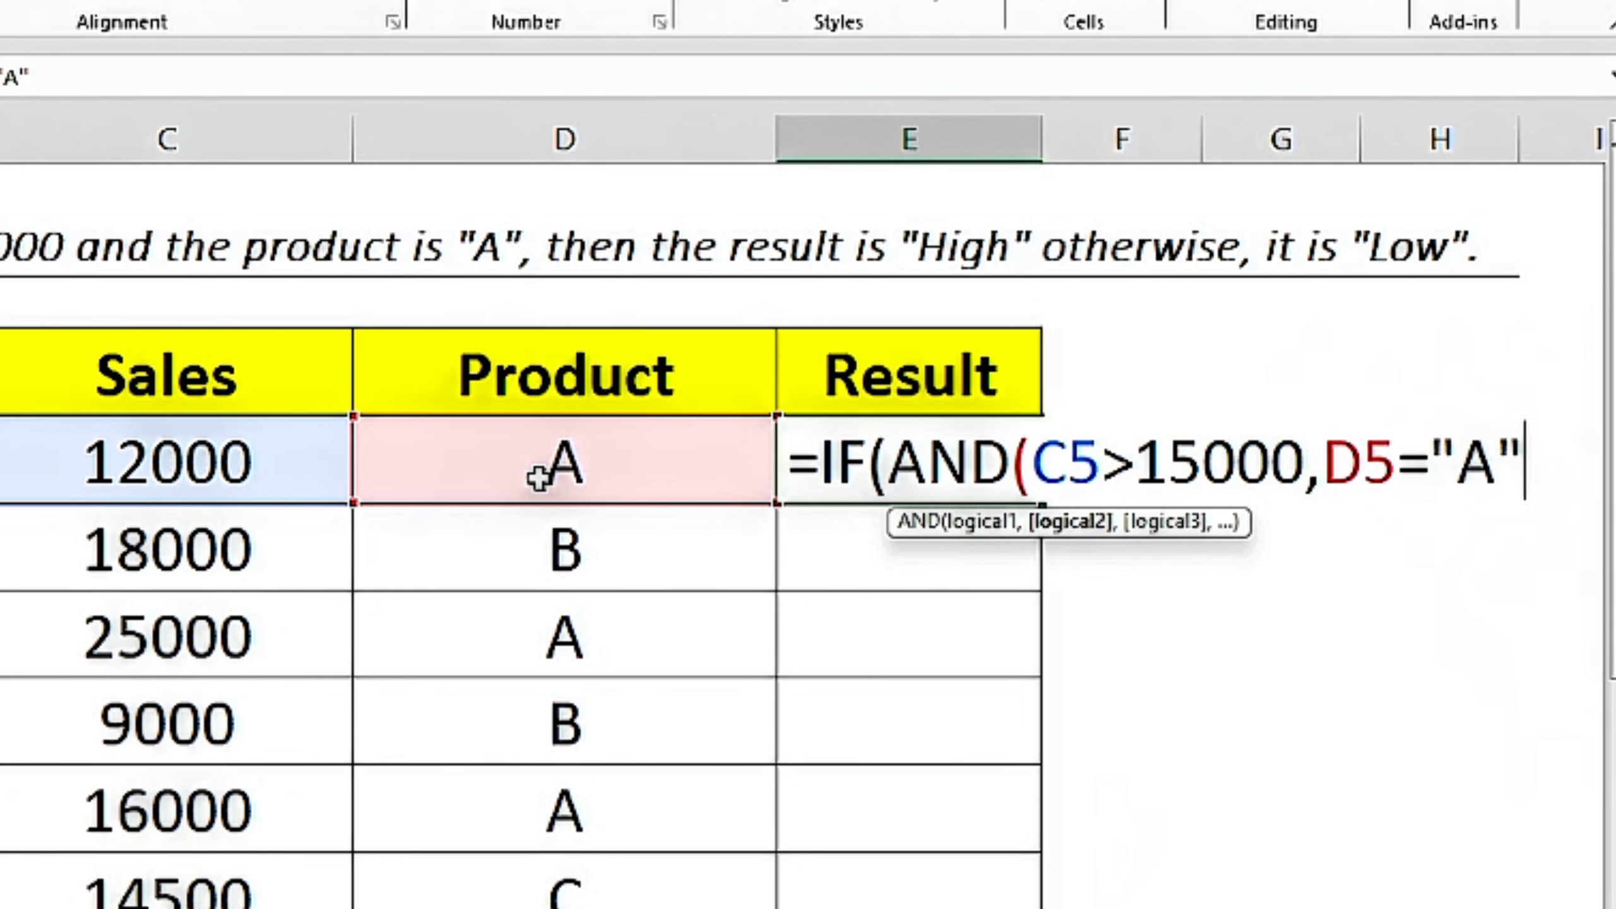
{"action": "type", "text": ")"}
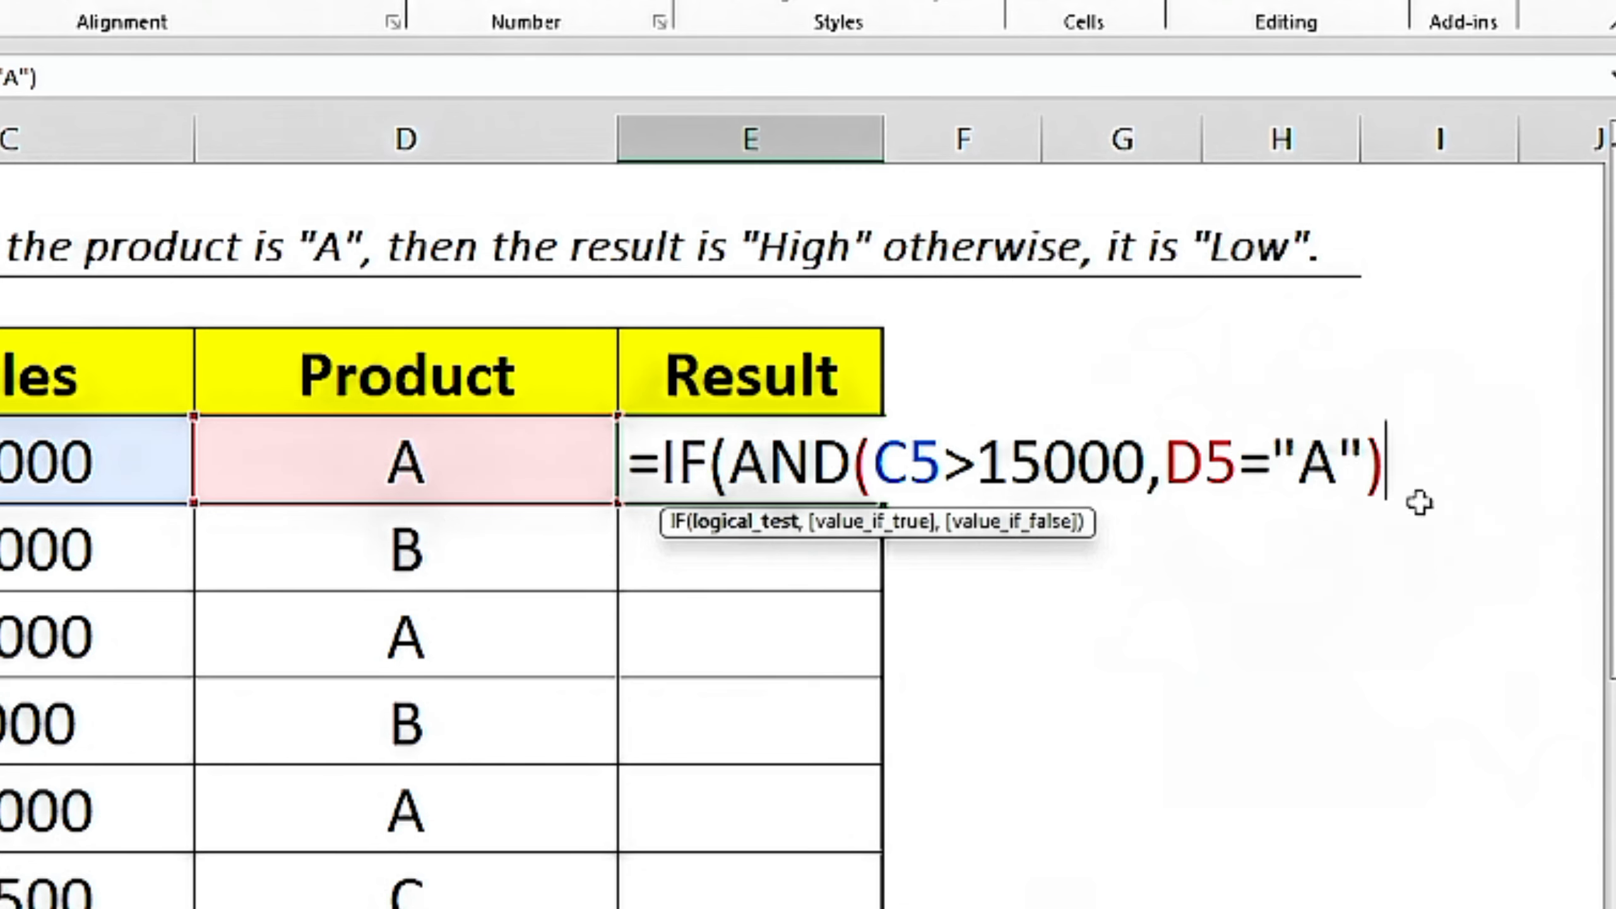
{"action": "type", "text": ","}
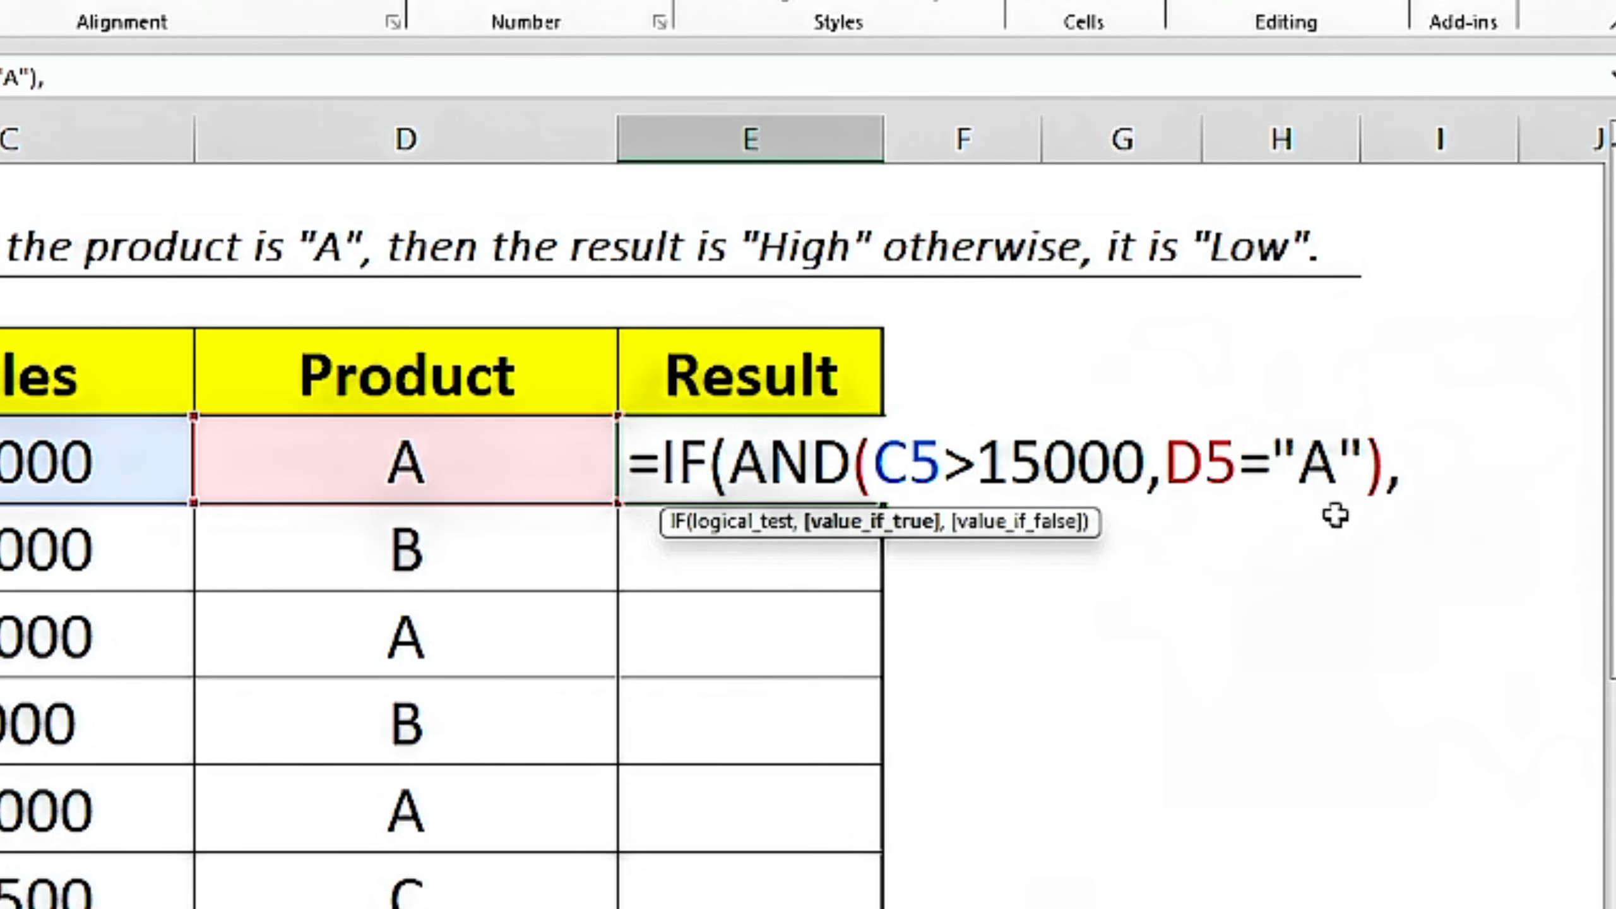
{"action": "type", "text": "\""}
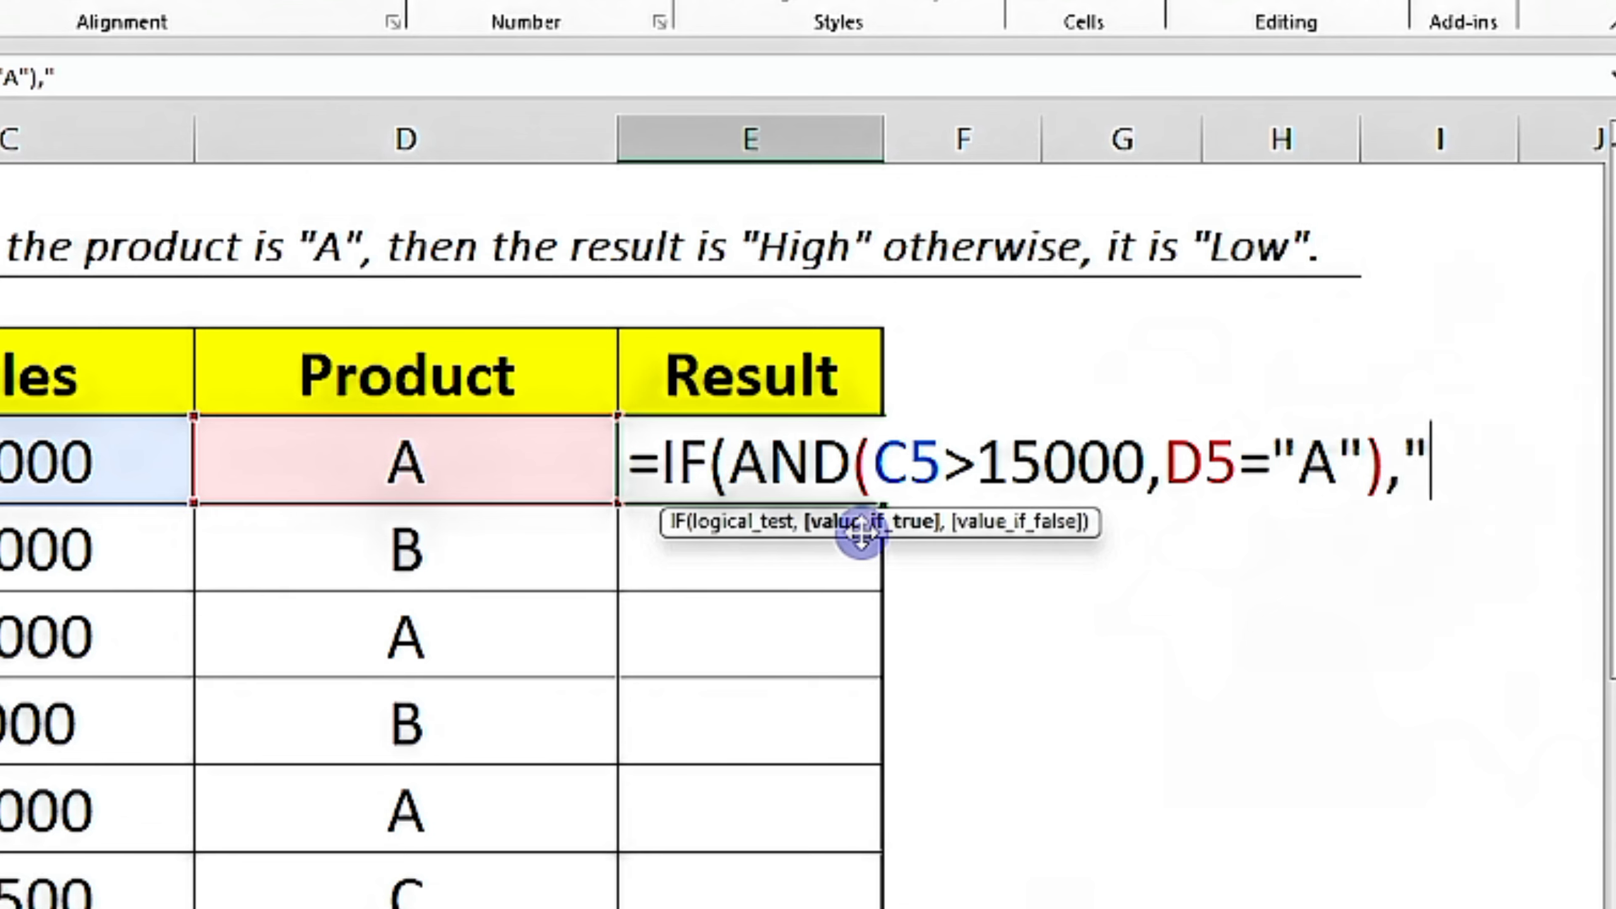
{"action": "type", "text": "High\""}
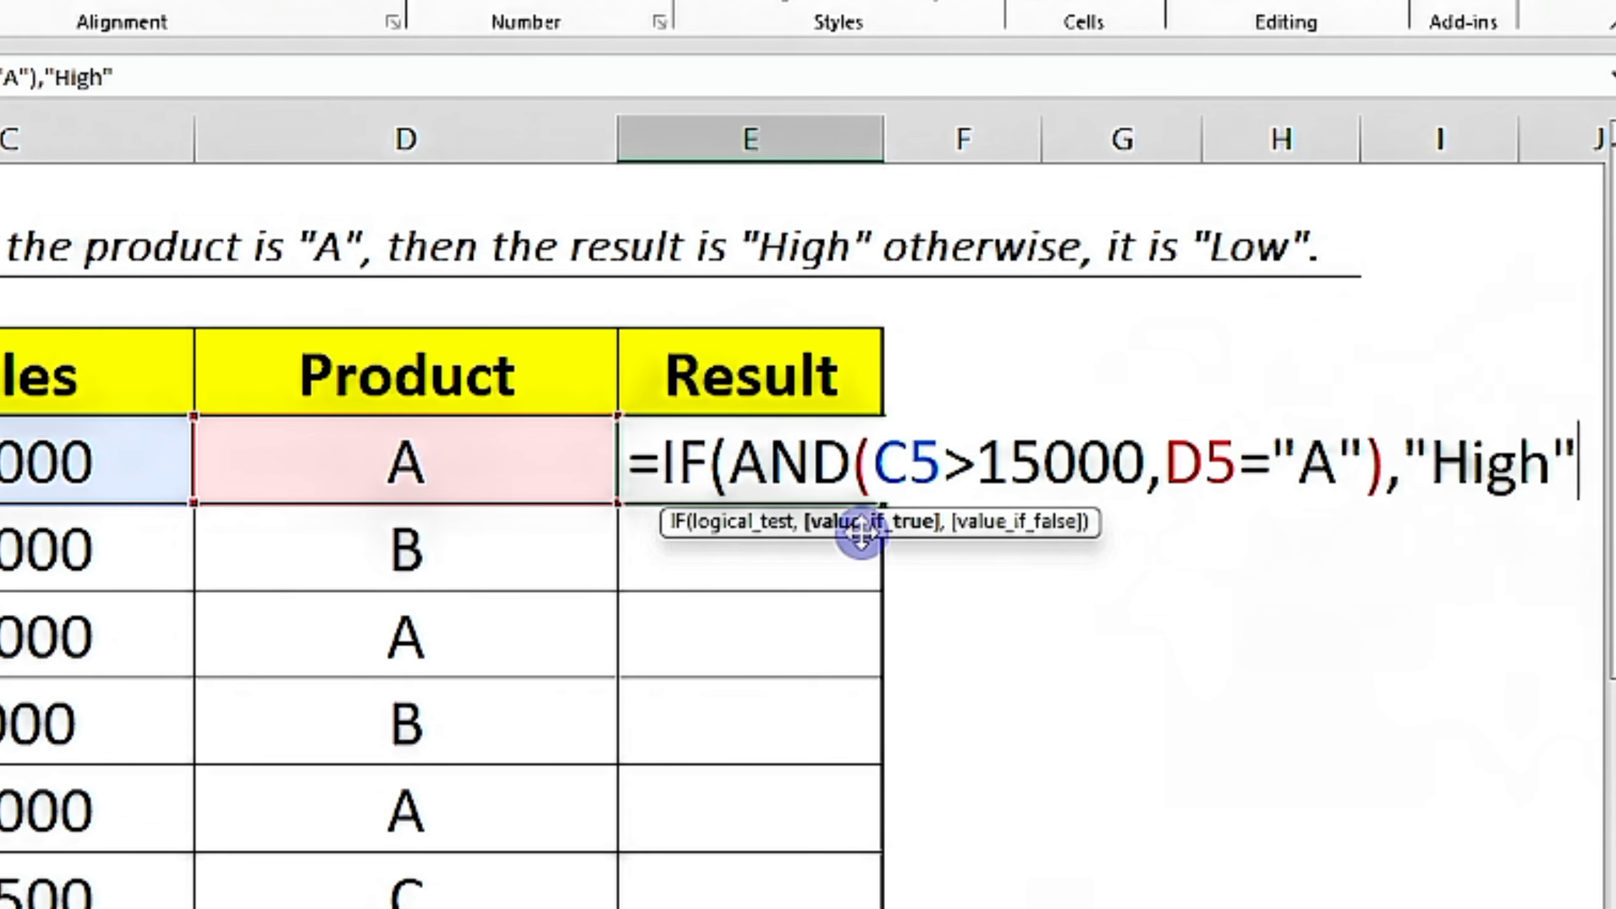
{"action": "type", "text": ","}
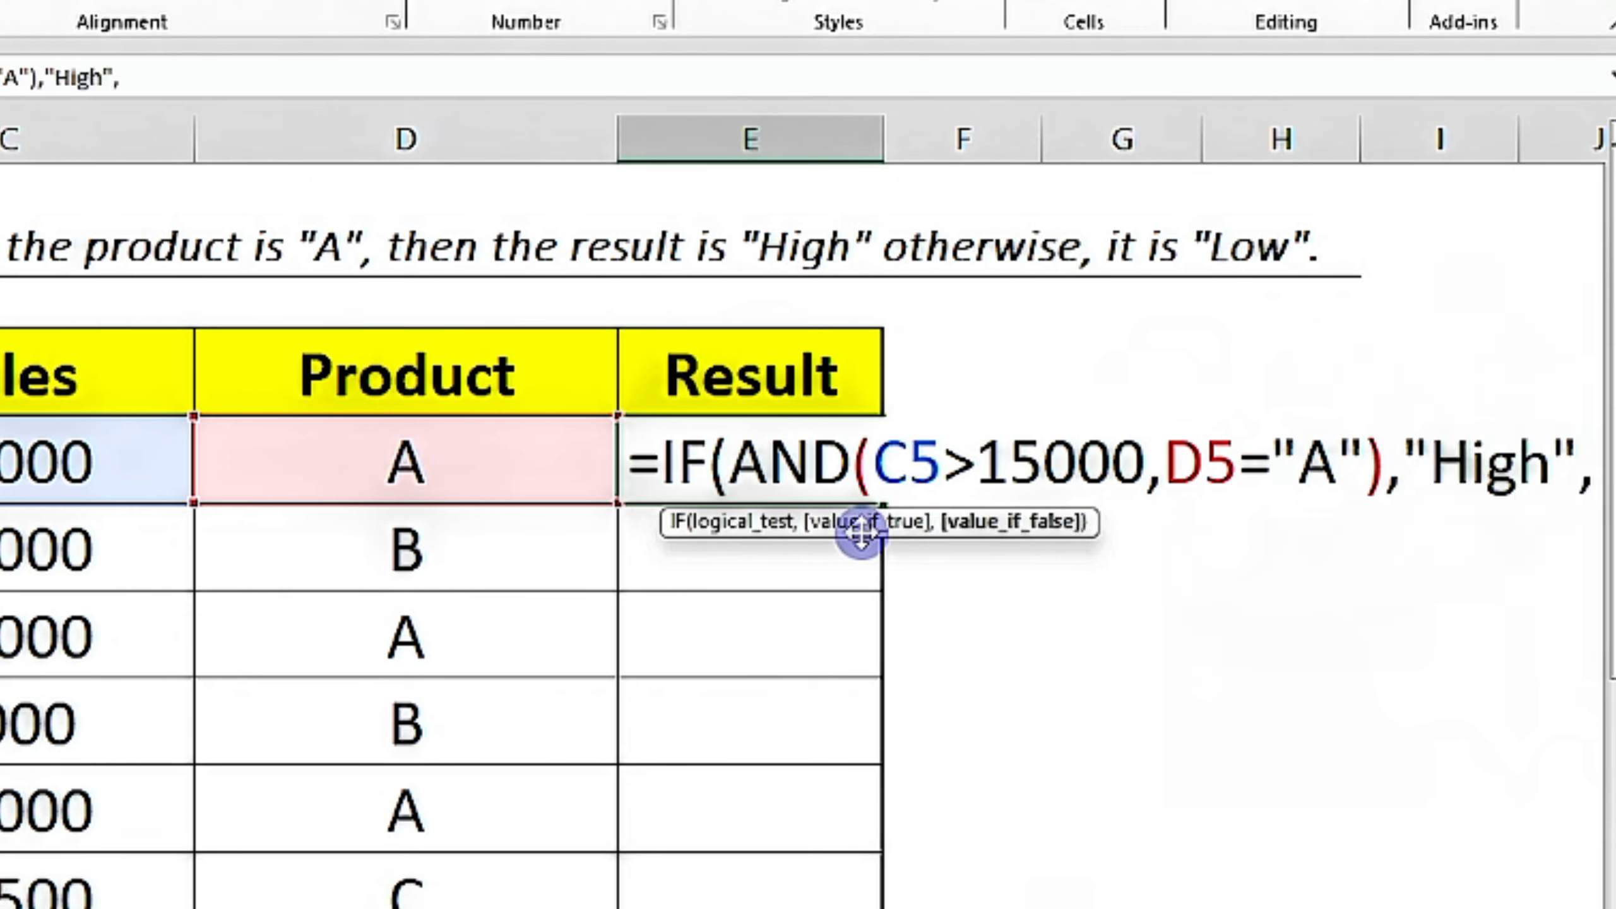
{"action": "type", "text": "\""}
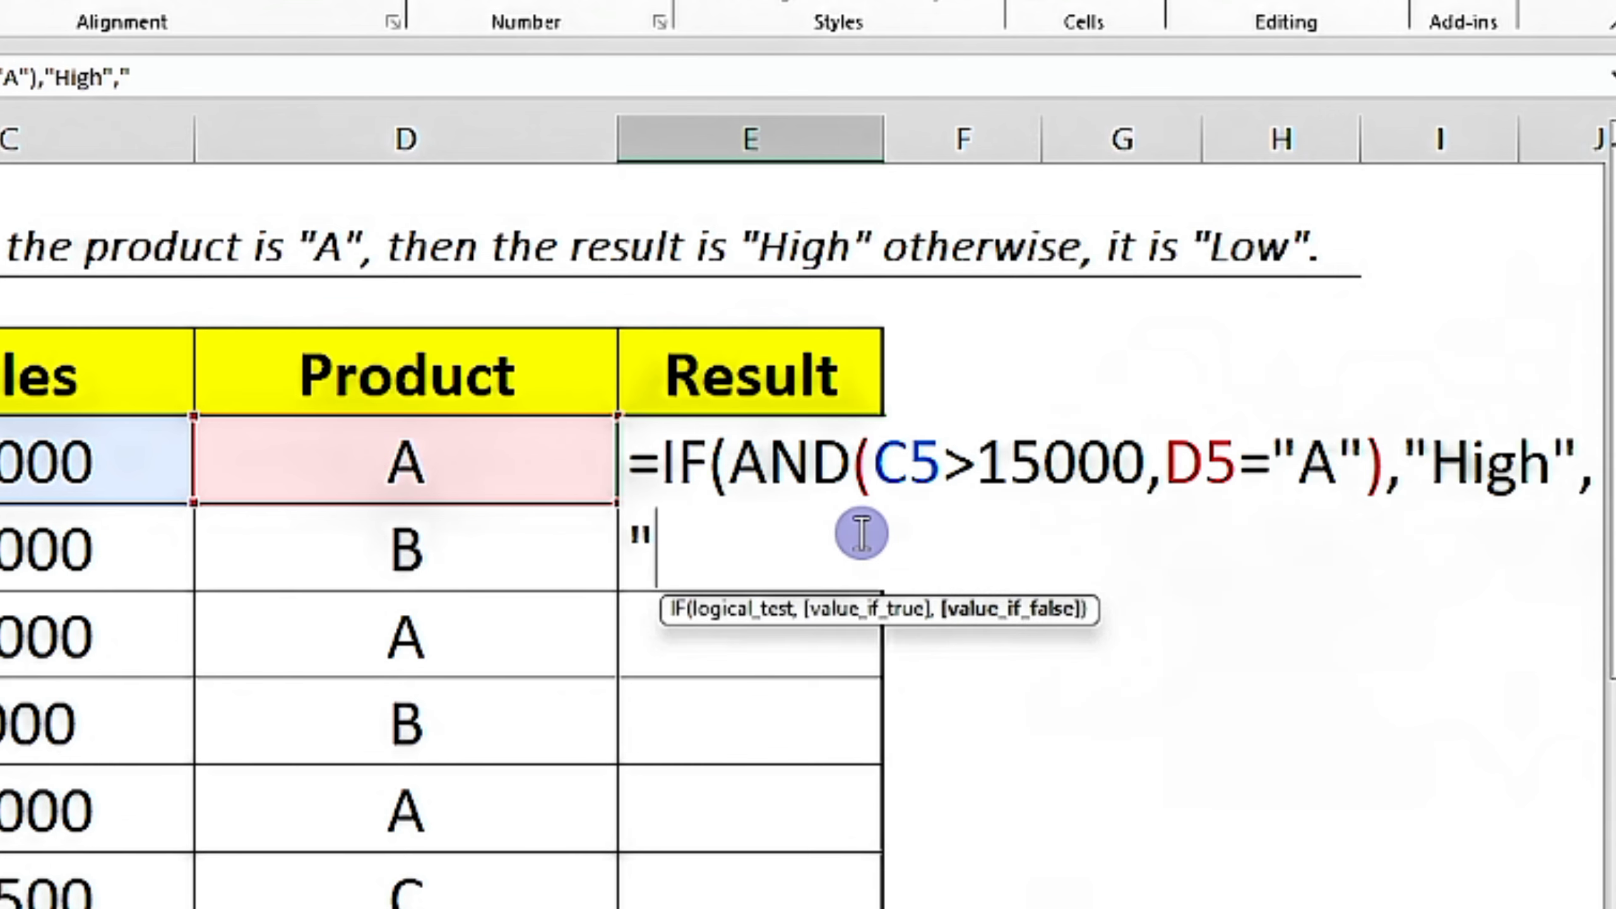
{"action": "type", "text": "Low\""}
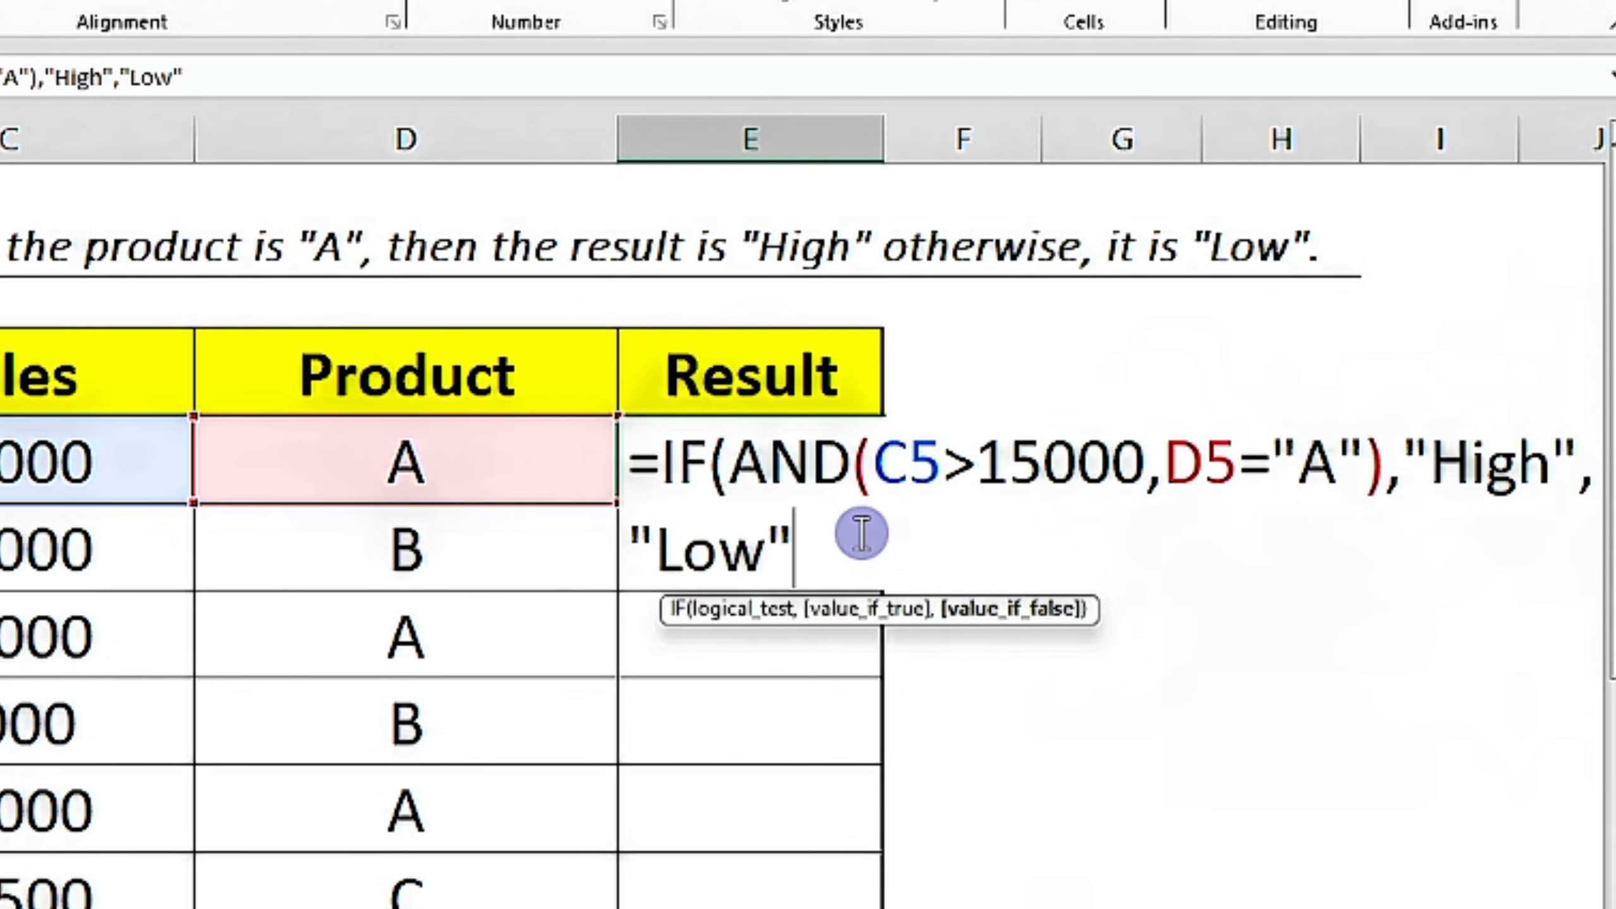
{"action": "type", "text": ")"}
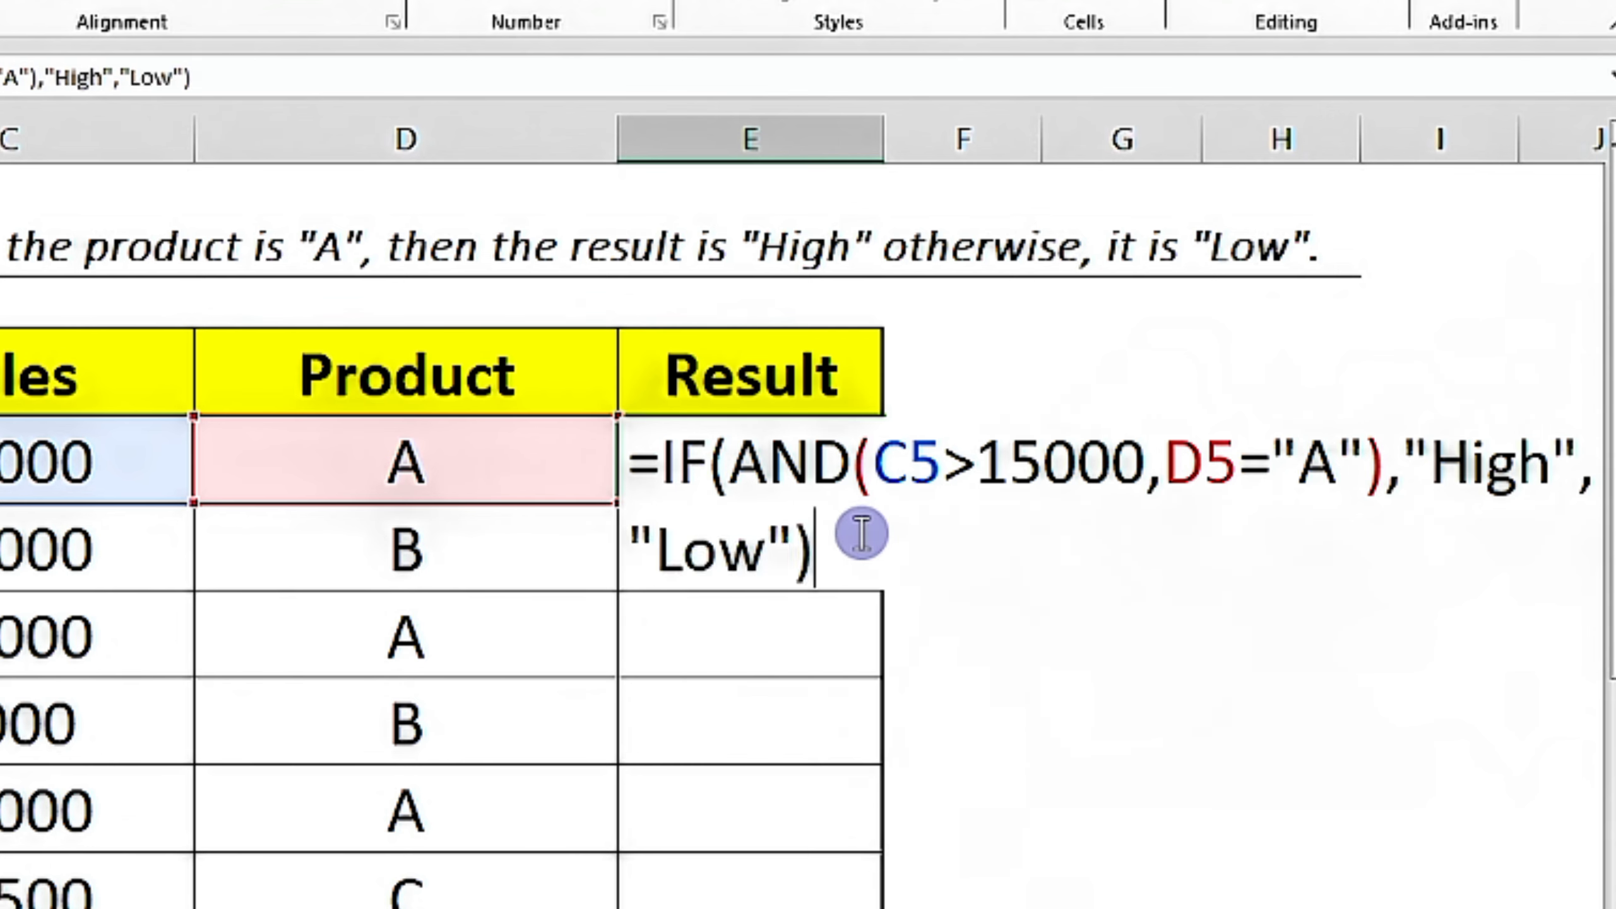
{"action": "key", "text": "Return"}
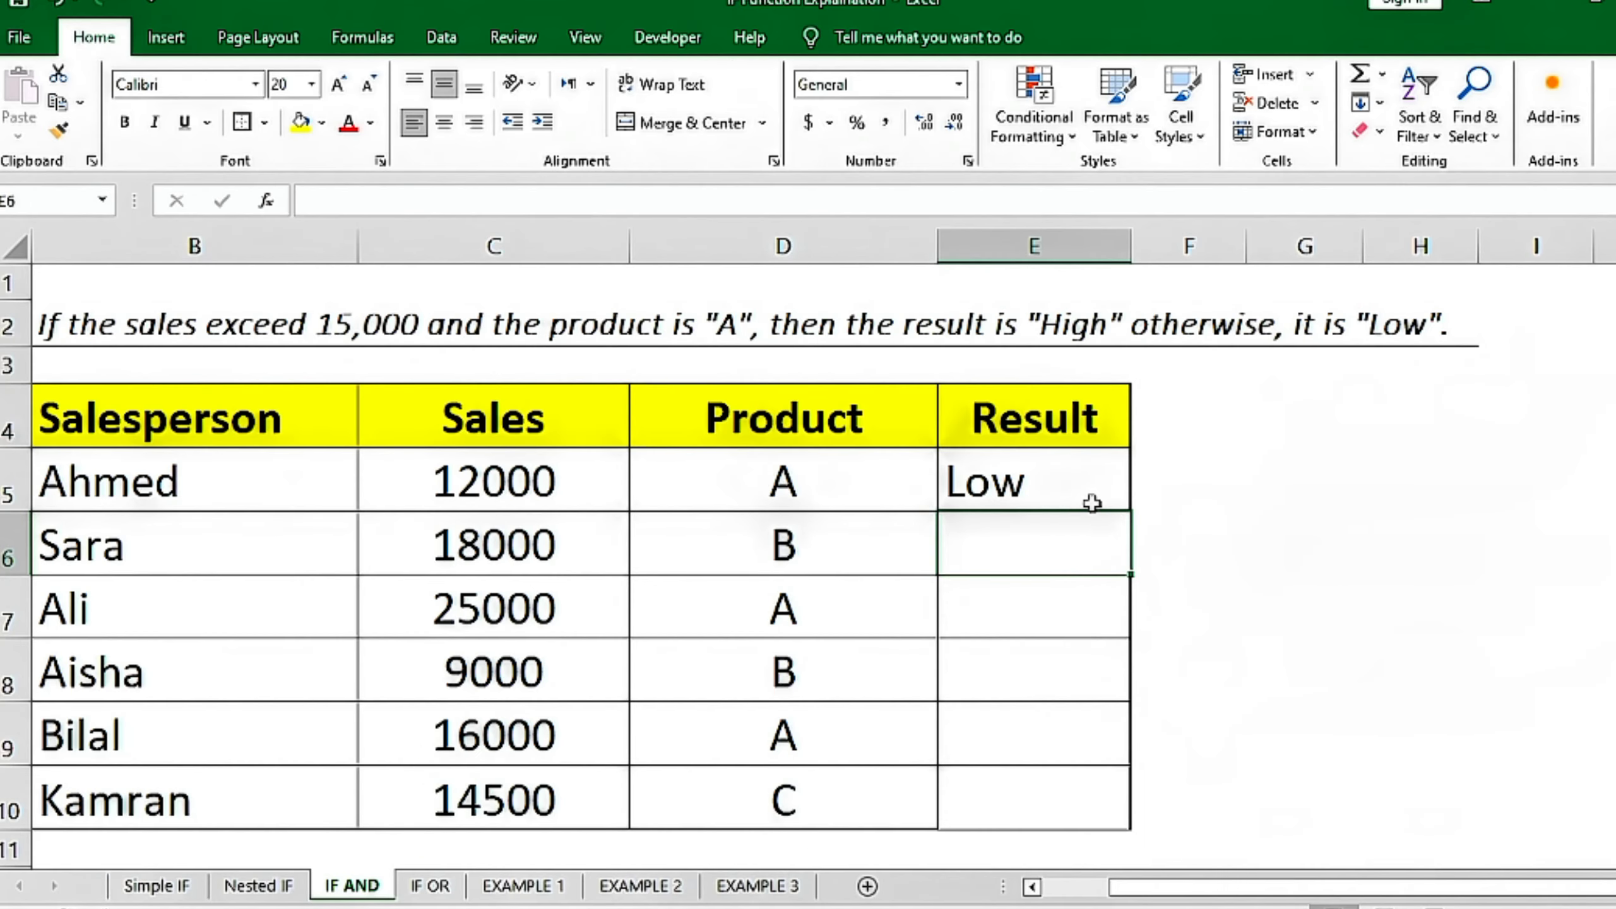
Fill the High/Low formula from E5 down to E10.
{"action": "left_click", "coordinate": [1086, 500]}
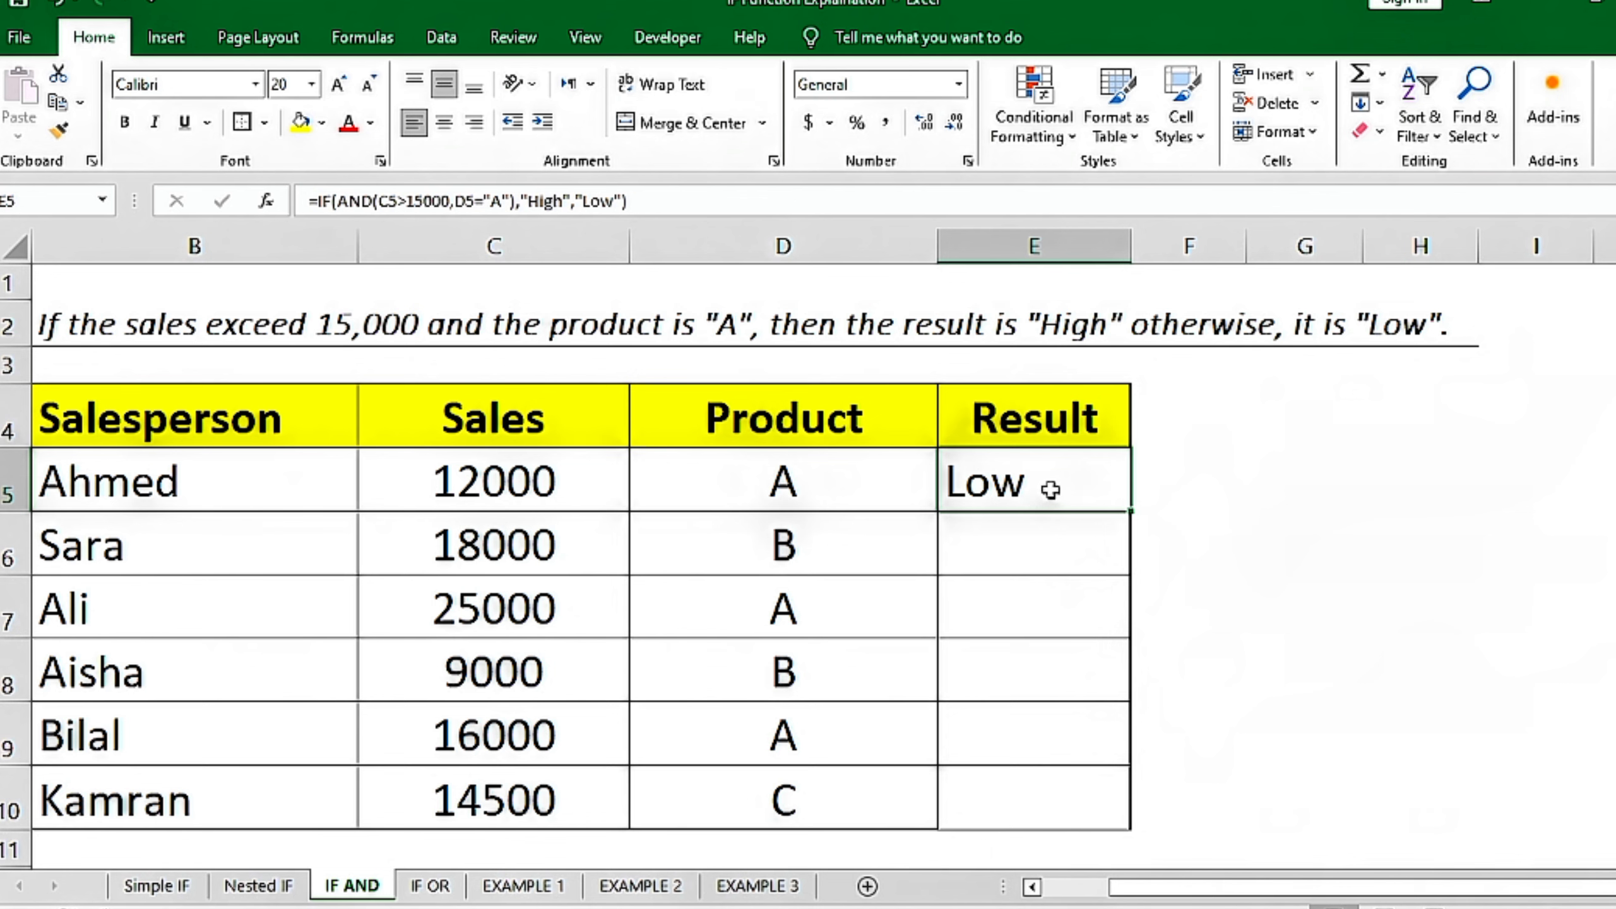
{"action": "double_click", "coordinate": [1128, 513]}
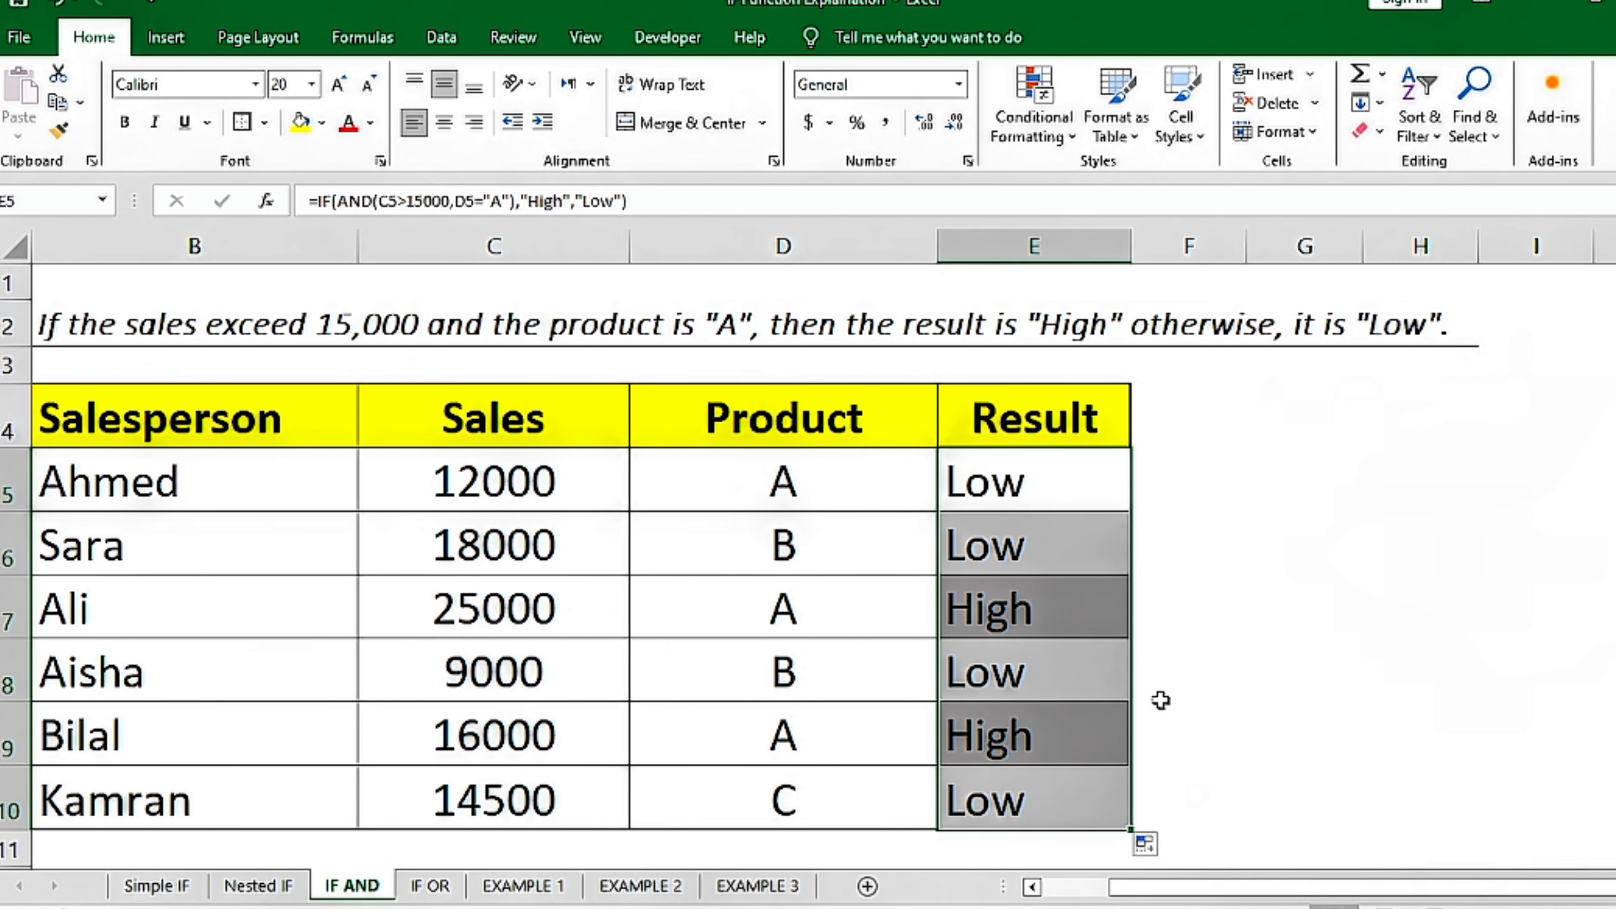
{"action": "left_click", "coordinate": [1093, 731]}
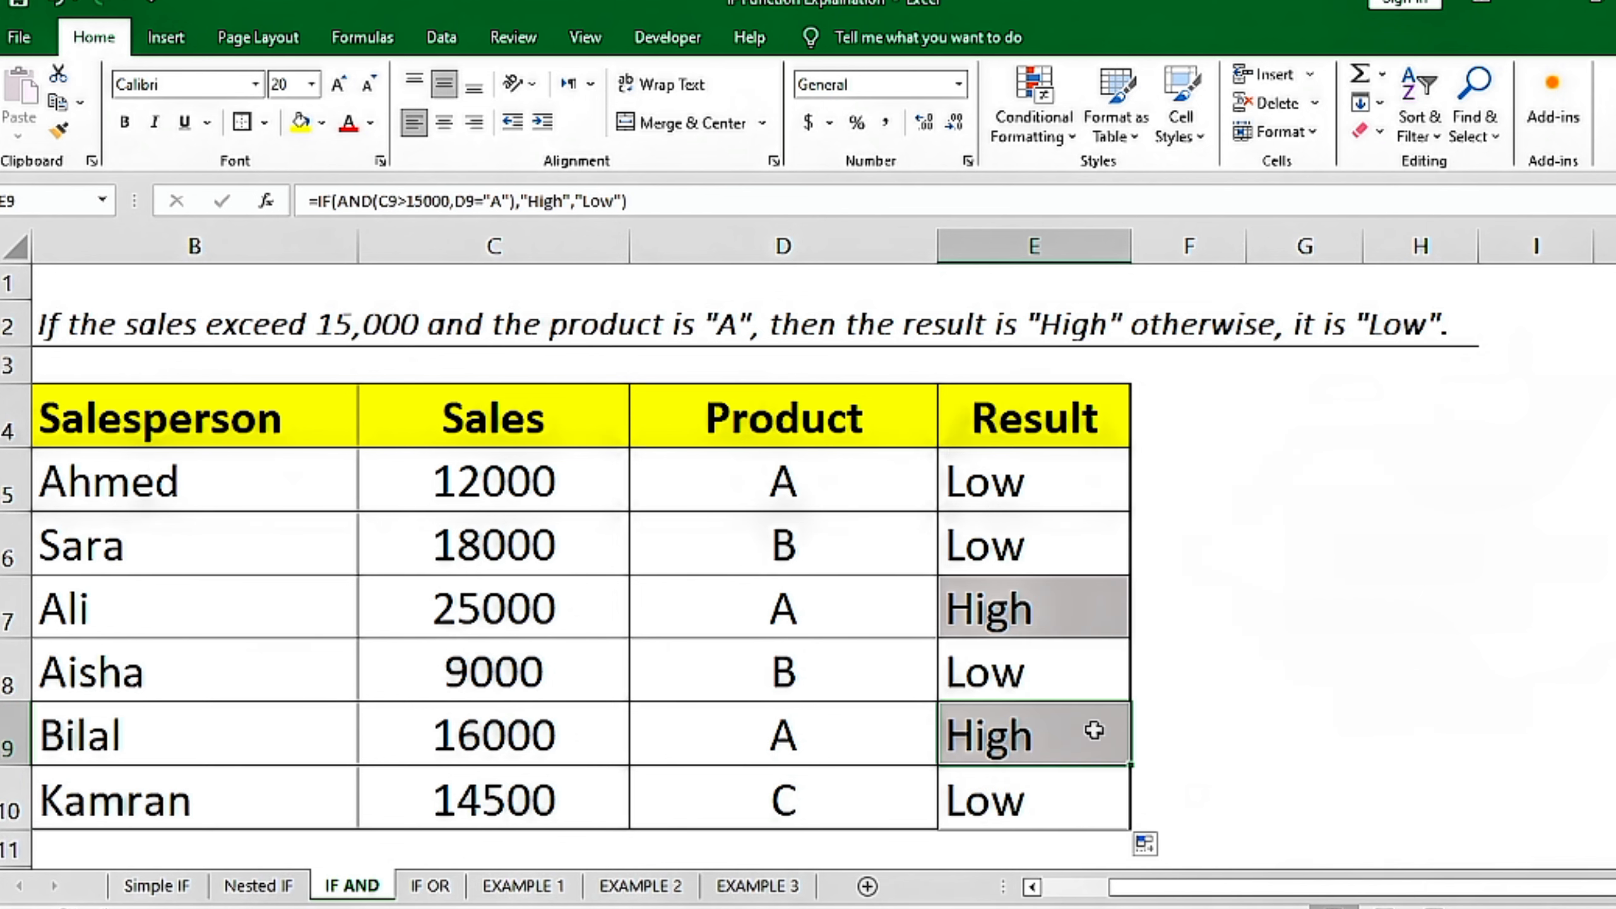
Verify the results against the sales and product values in rows 6, 7 and 9.
{"action": "left_click", "coordinate": [486, 558]}
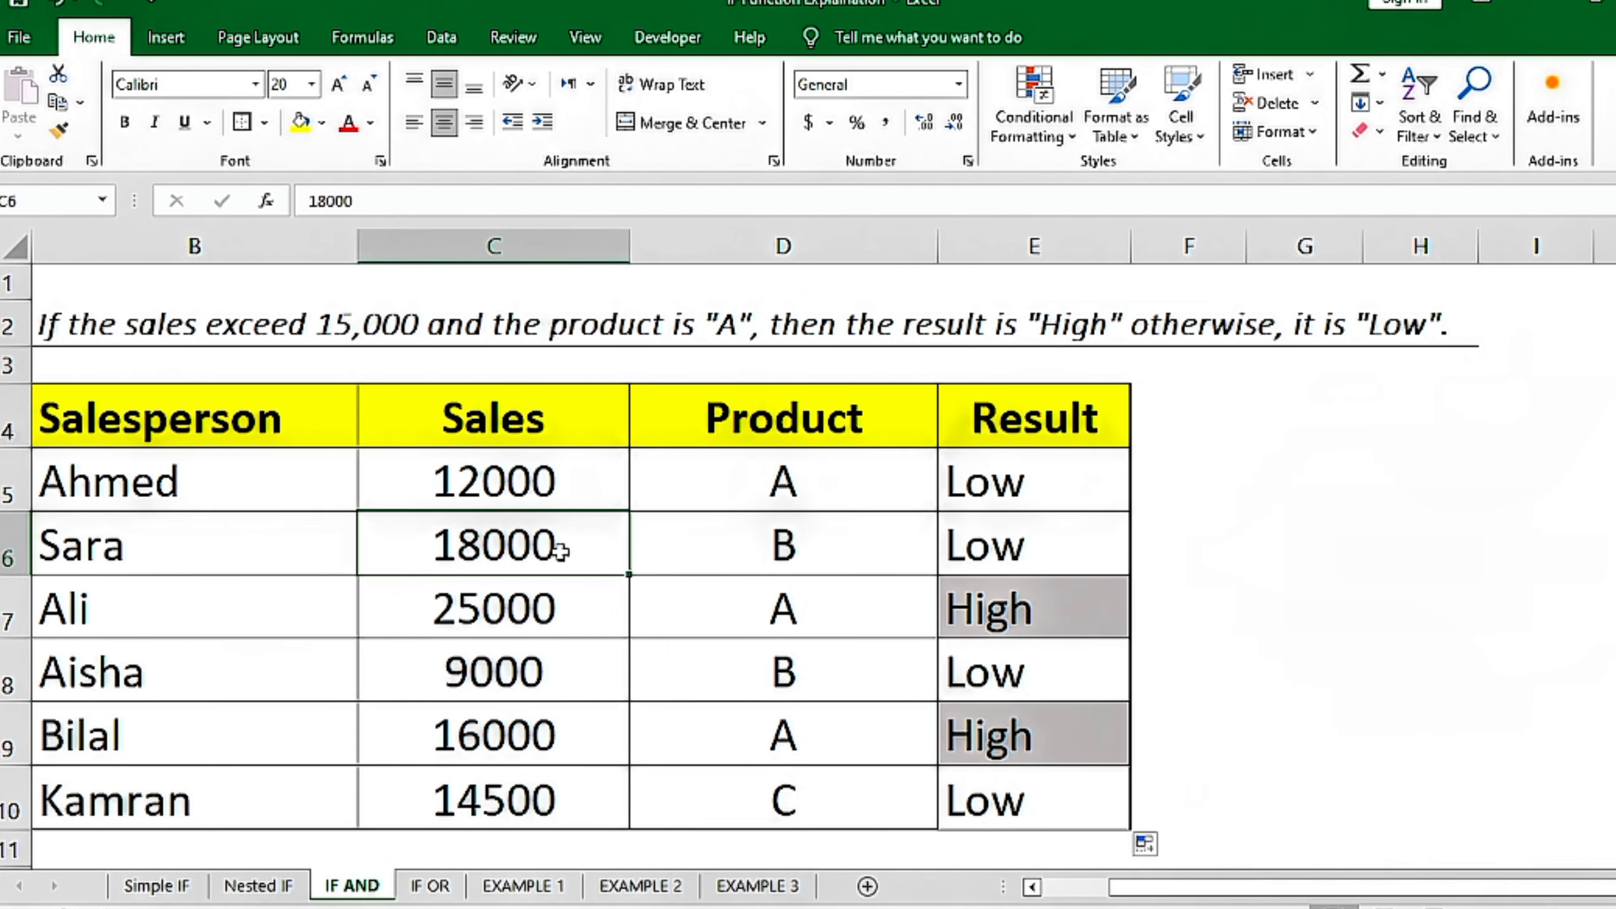
{"action": "left_click", "coordinate": [815, 553]}
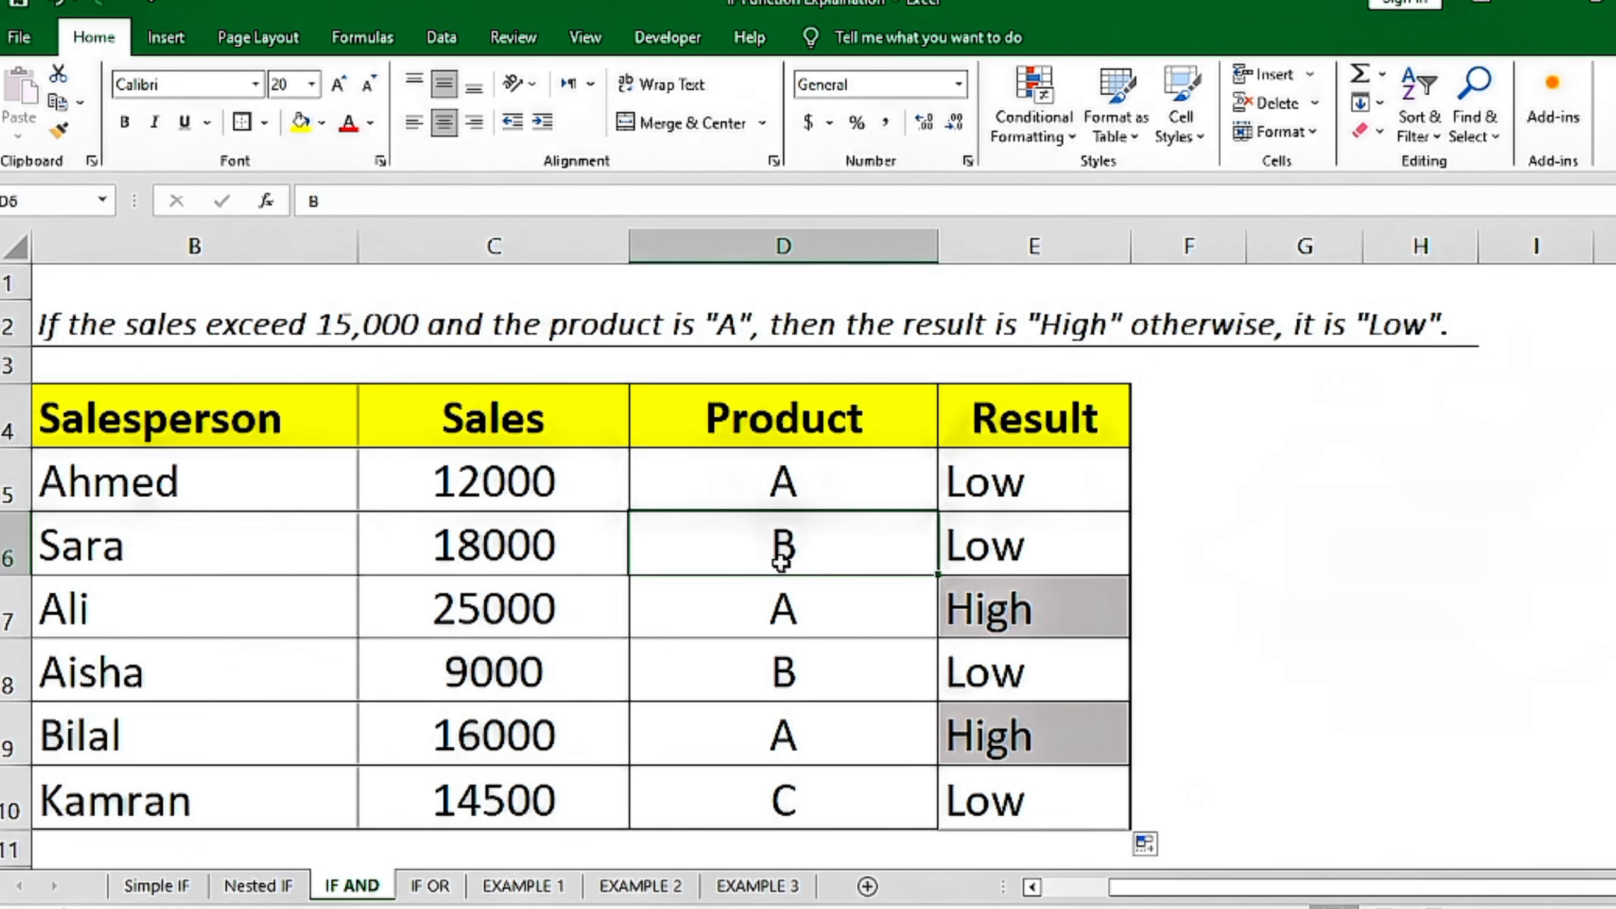
{"action": "left_click", "coordinate": [466, 624]}
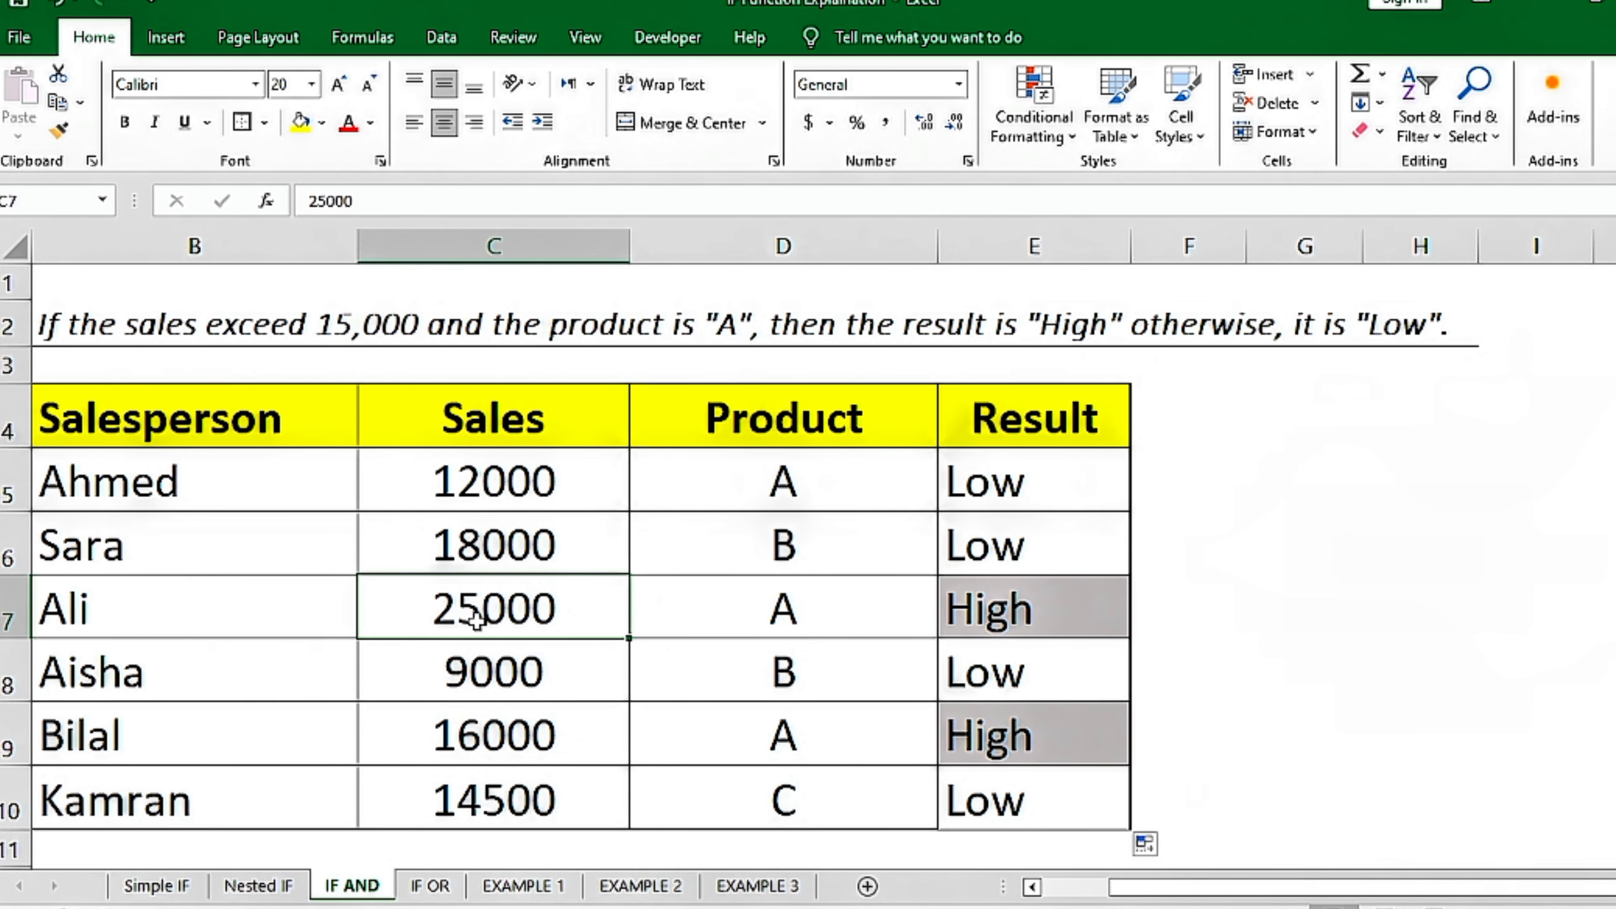
{"action": "left_click", "coordinate": [732, 608]}
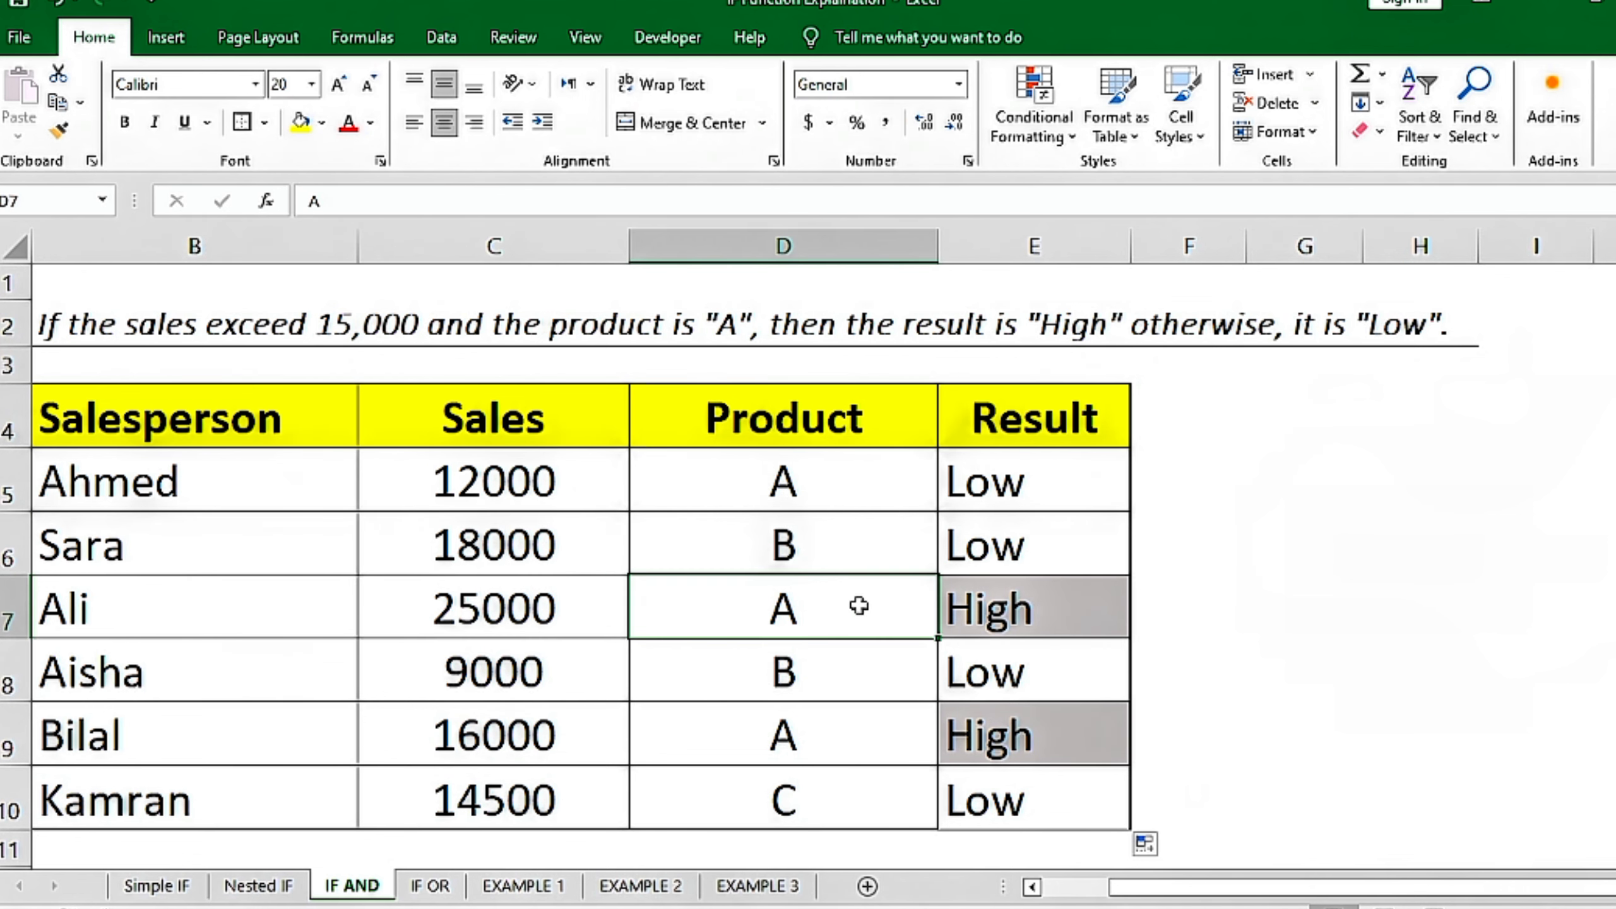
{"action": "left_click", "coordinate": [1025, 611]}
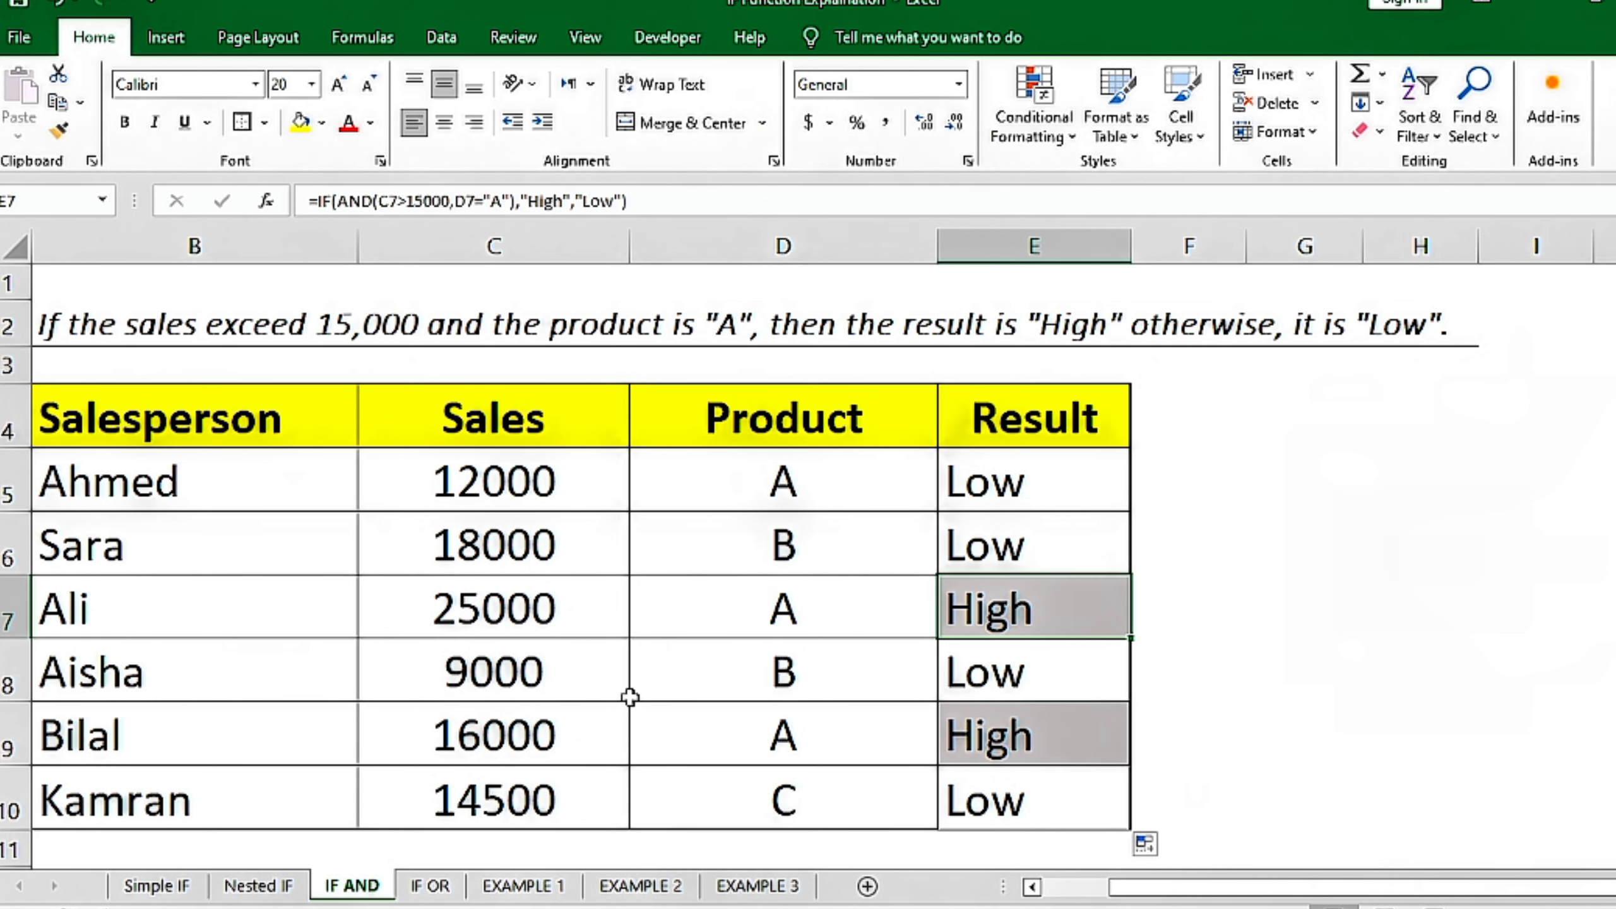
{"action": "left_click", "coordinate": [478, 744]}
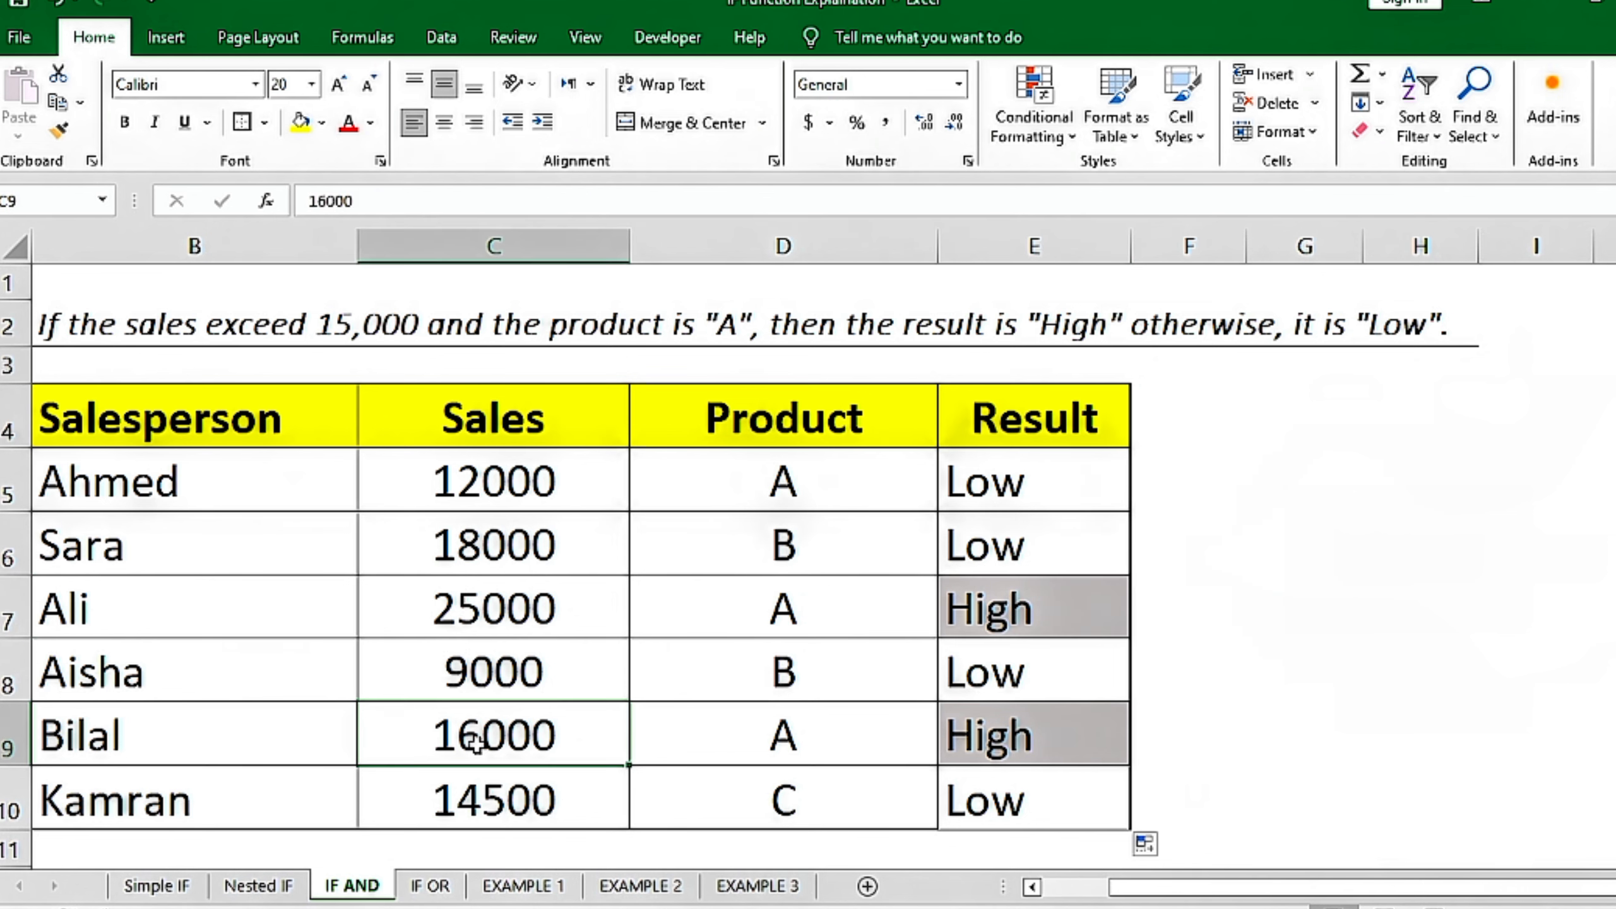
{"action": "left_click", "coordinate": [782, 754]}
Review the IF(AND) formula in E5 before moving to the IF OR sheet.
{"action": "left_click", "coordinate": [1036, 481]}
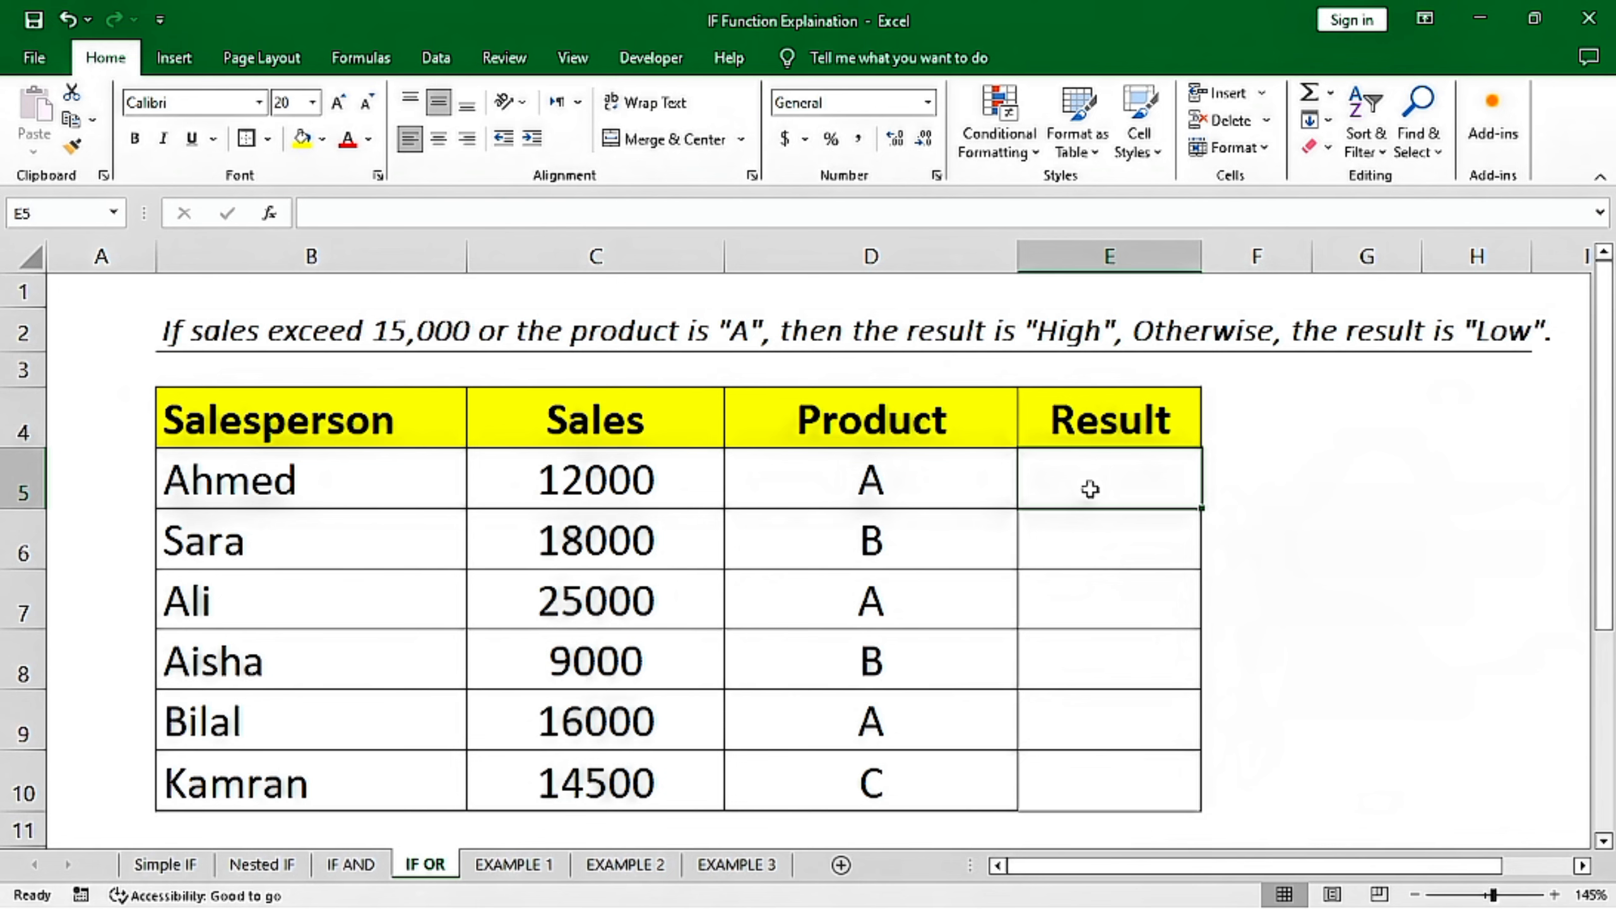
In E5 enter =IF(OR(C5>15000,D5="A"),"High","Low").
{"action": "type", "text": "="}
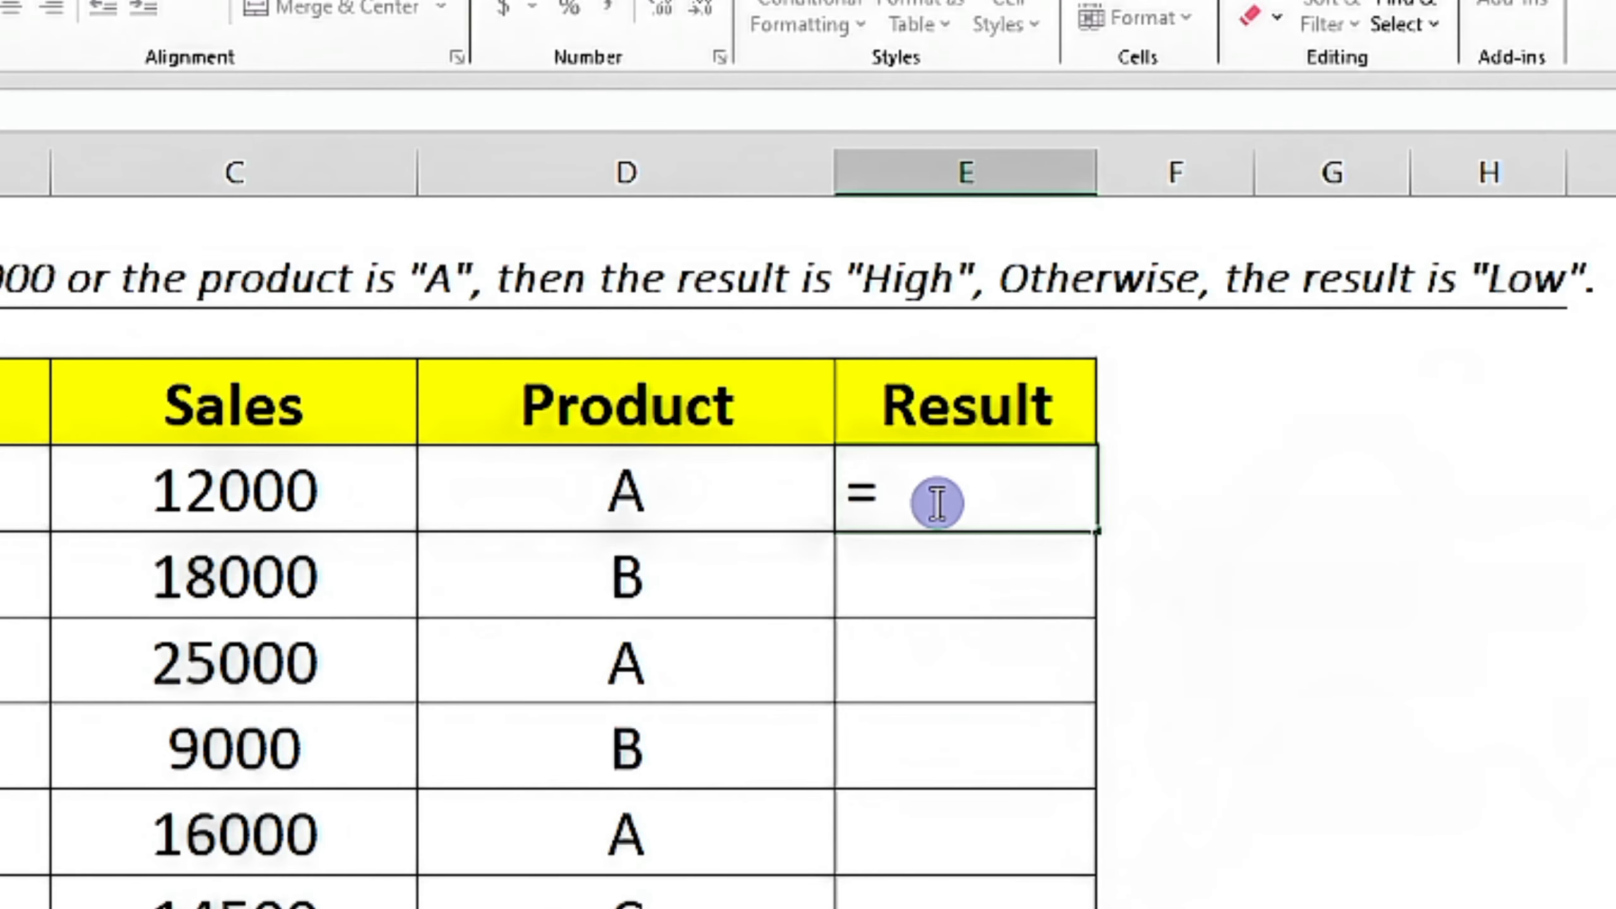
{"action": "type", "text": "if"}
{"action": "key", "text": "Tab"}
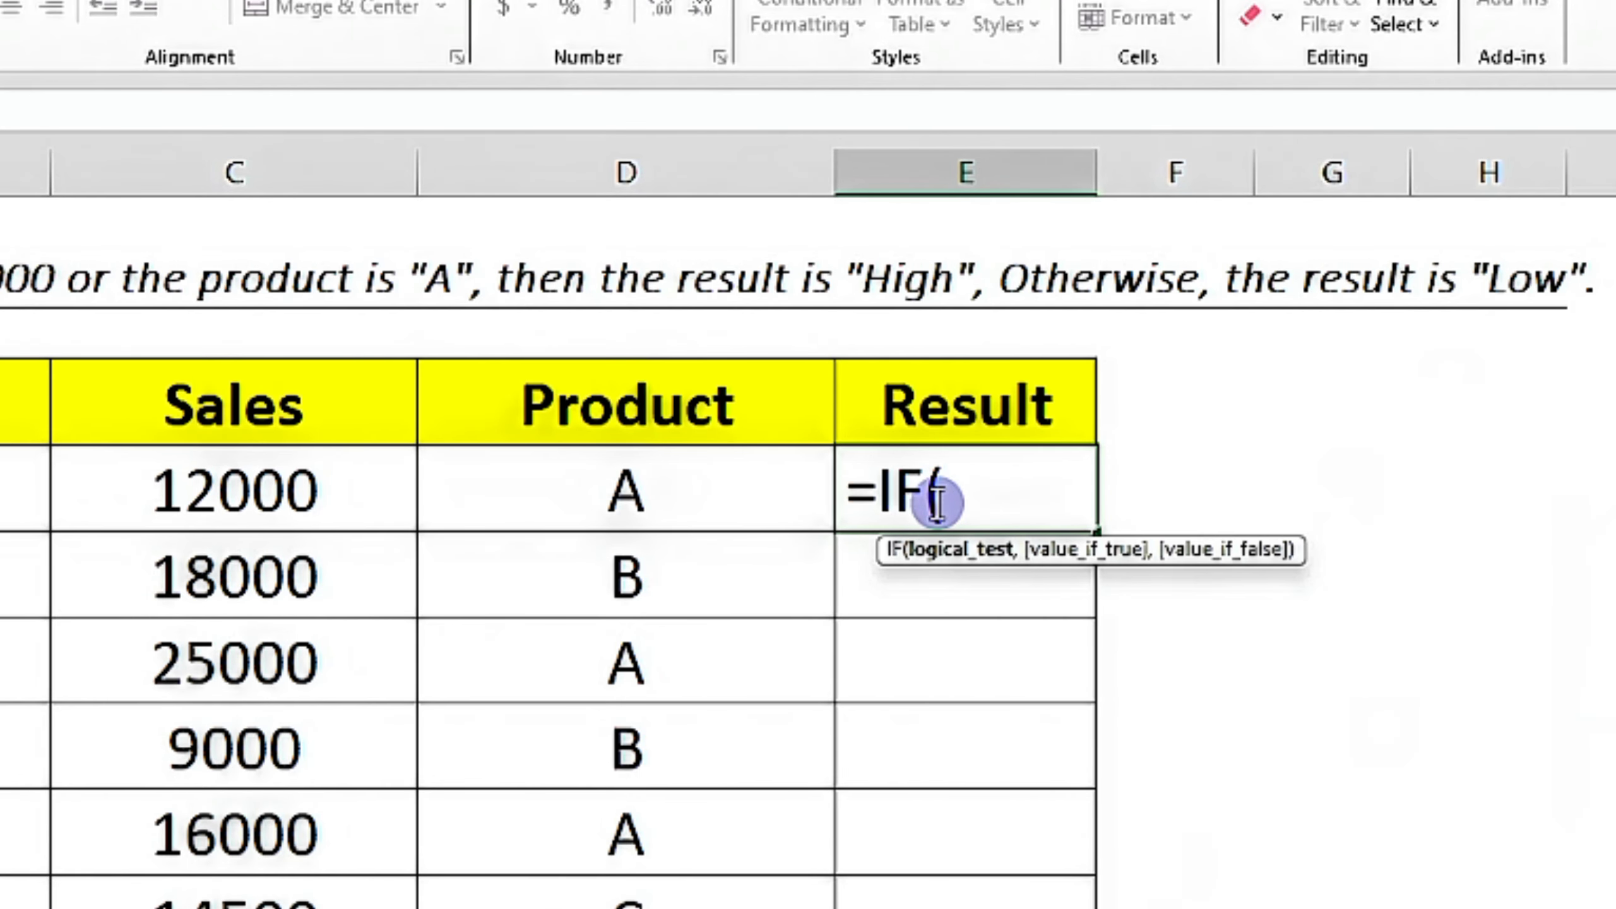
{"action": "type", "text": "or"}
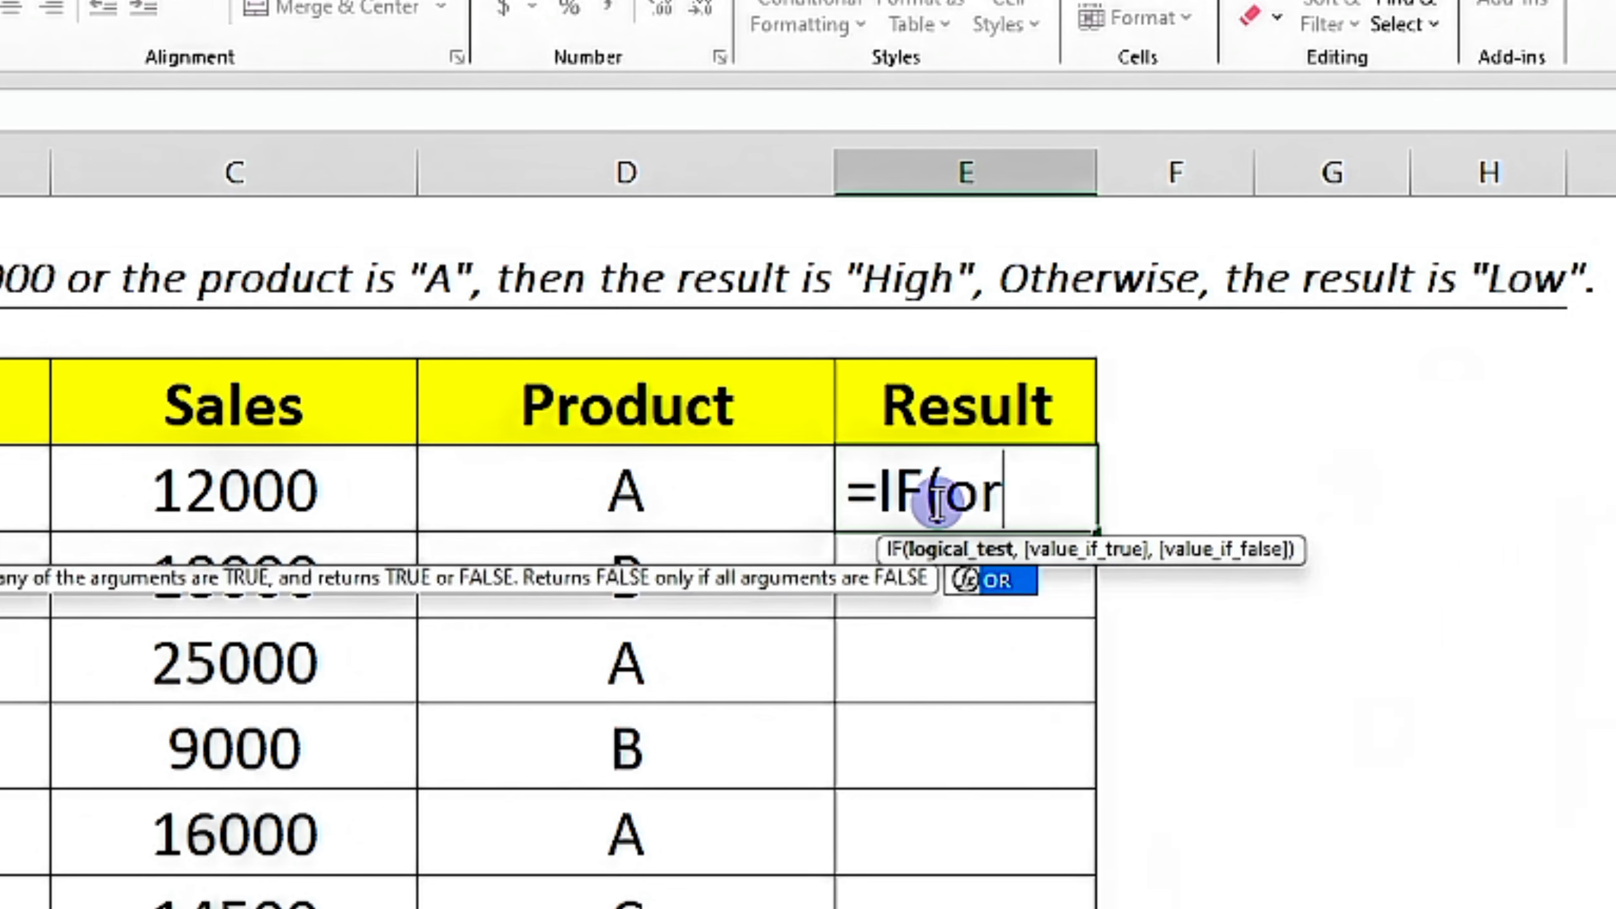
{"action": "key", "text": "Tab"}
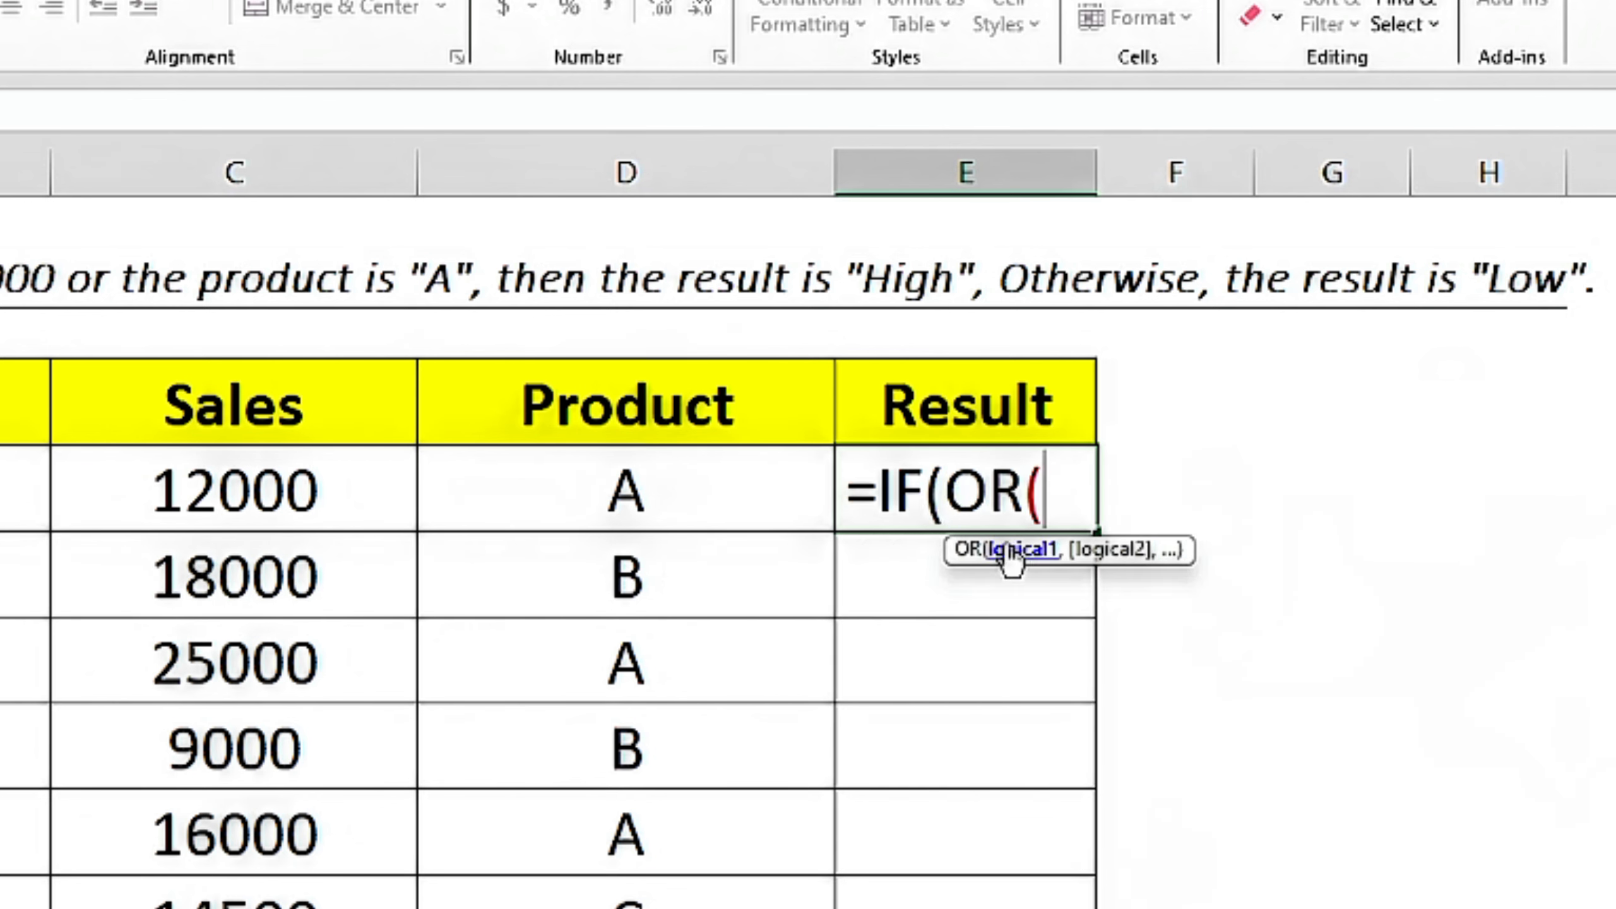
{"action": "left_click", "coordinate": [271, 503]}
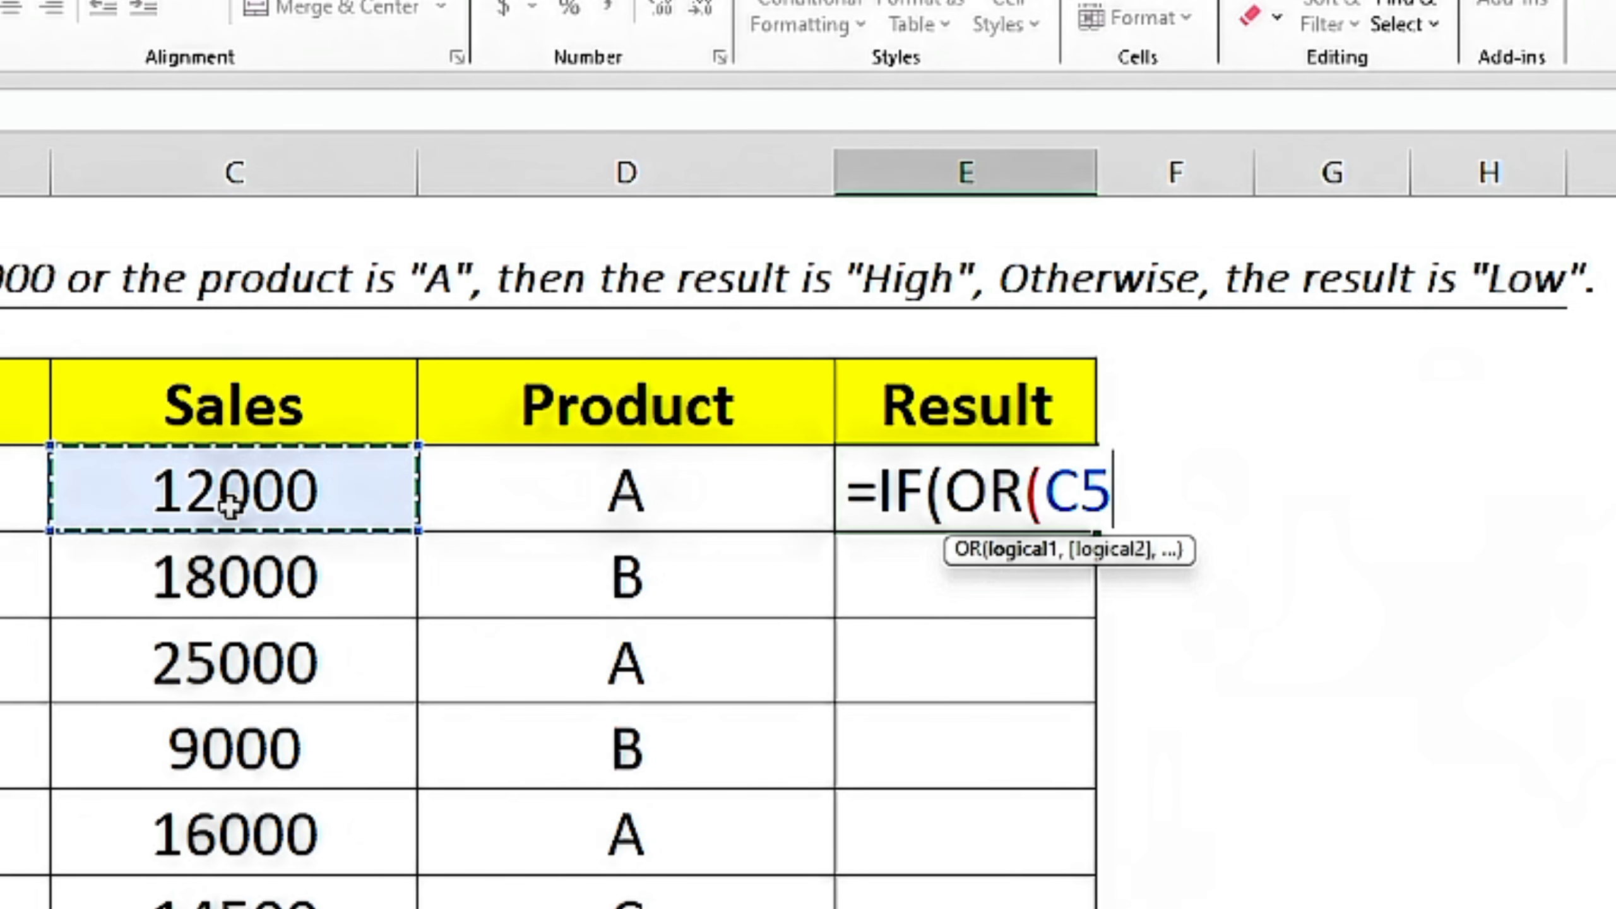
{"action": "type", "text": ">"}
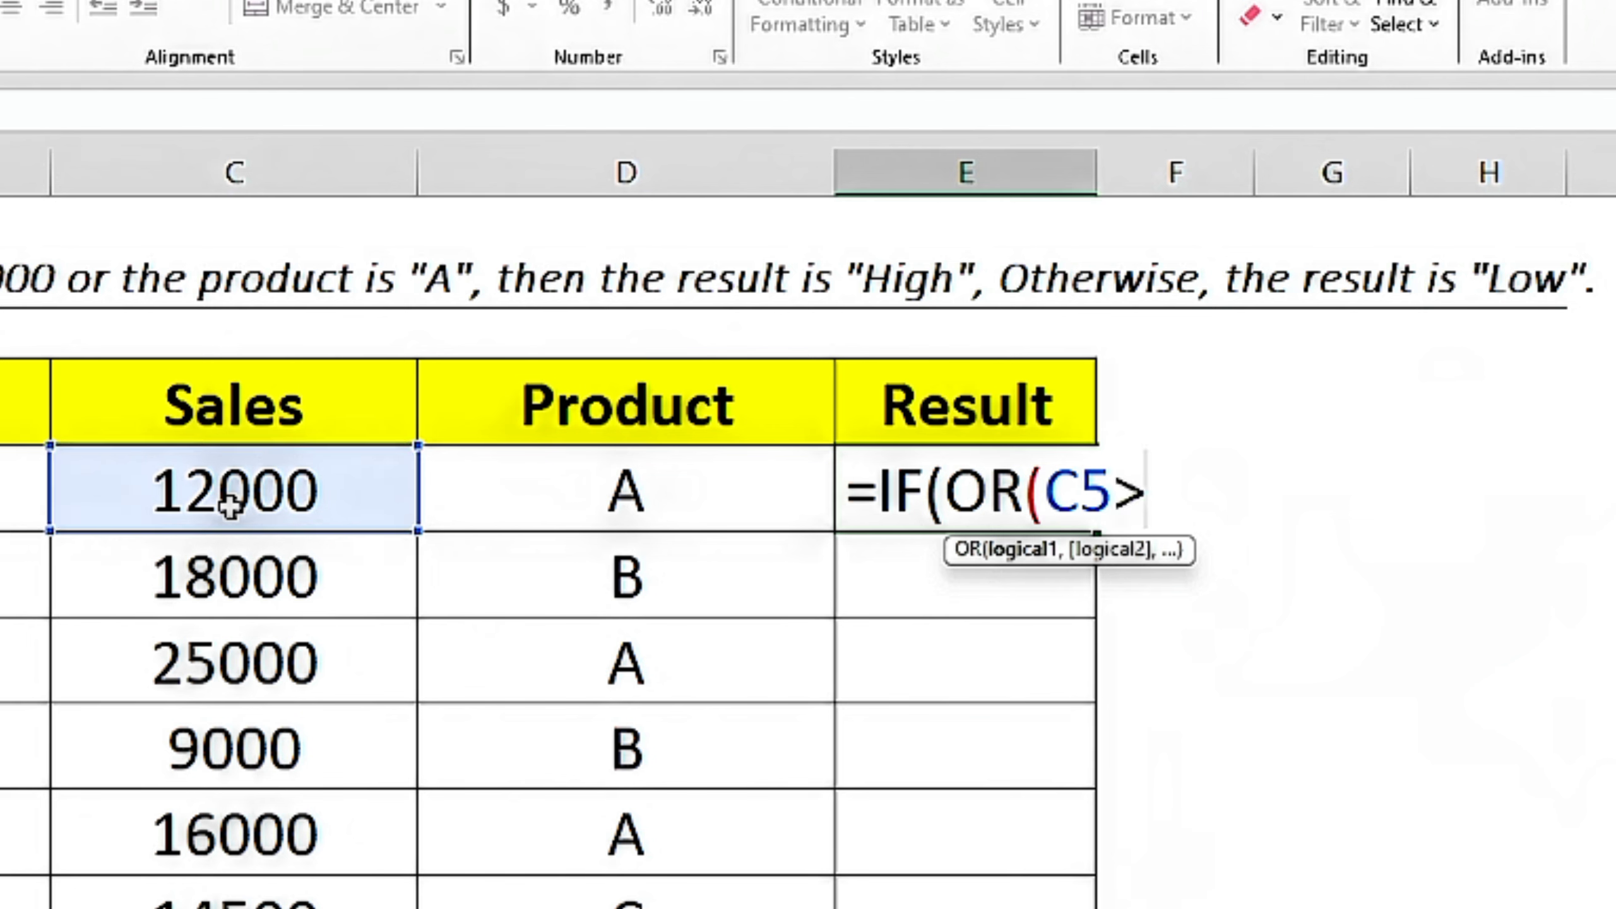
{"action": "type", "text": "15000"}
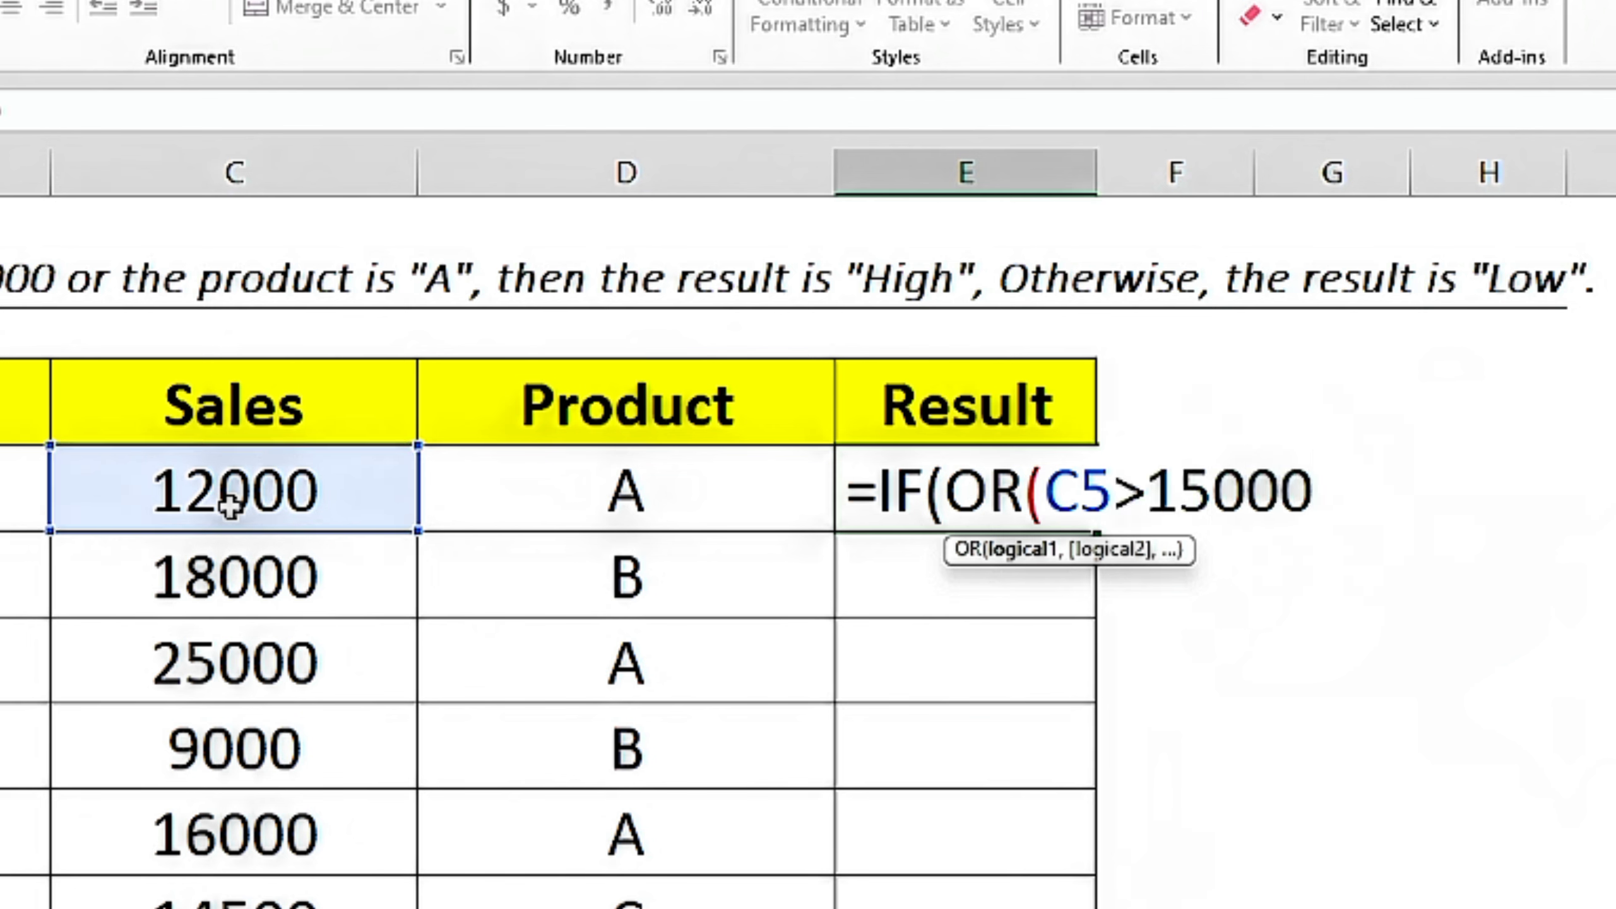
{"action": "type", "text": ","}
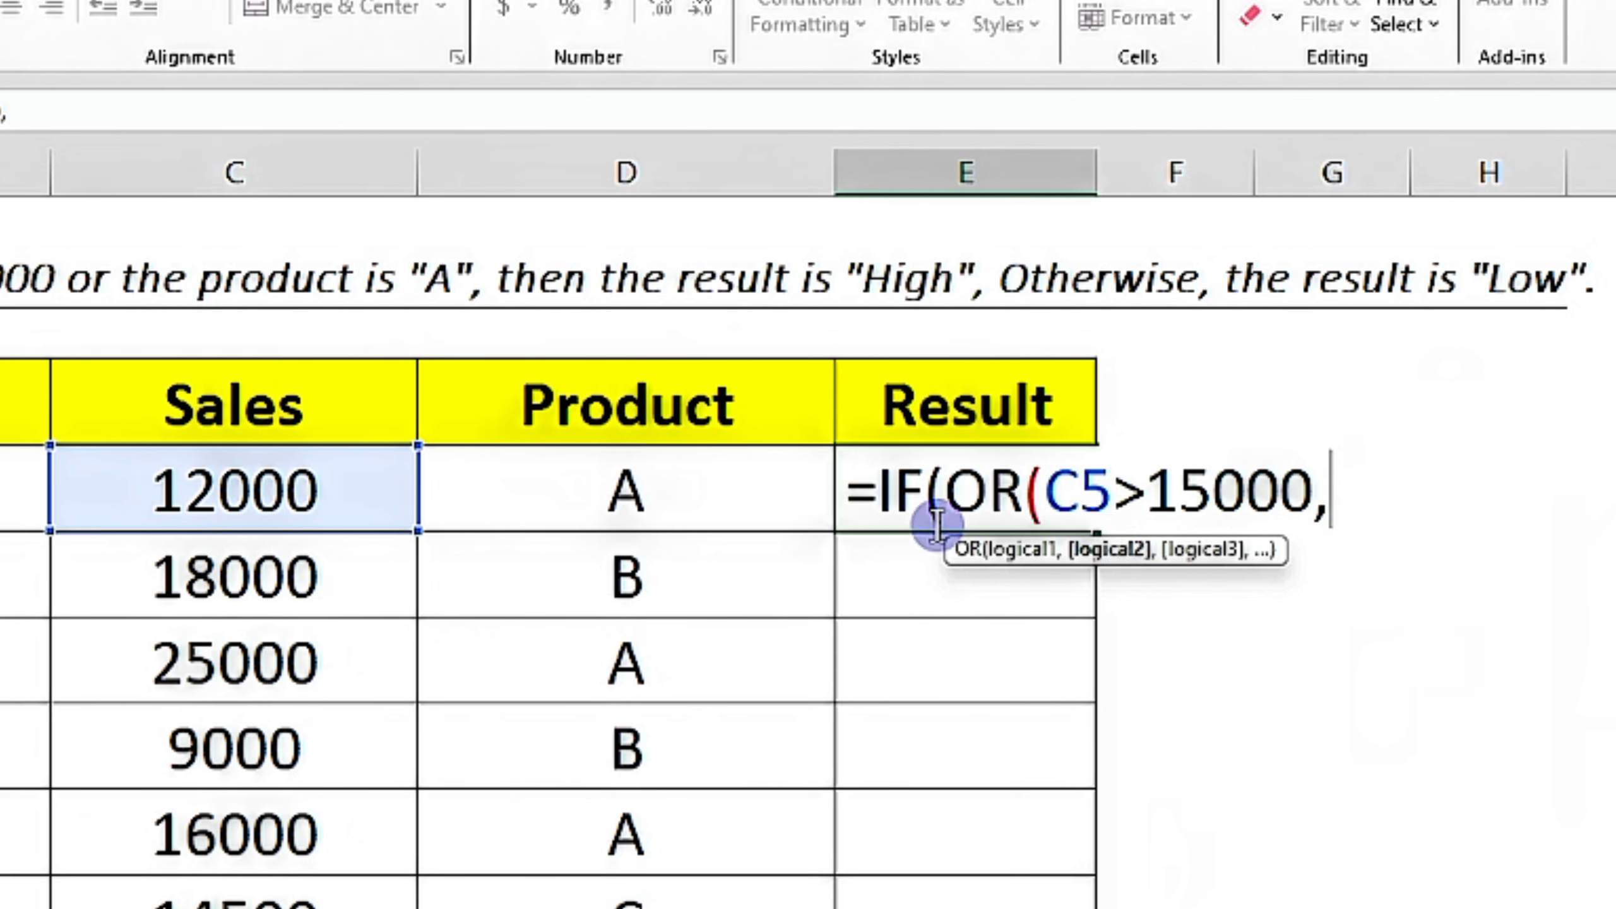
{"action": "left_click", "coordinate": [671, 499]}
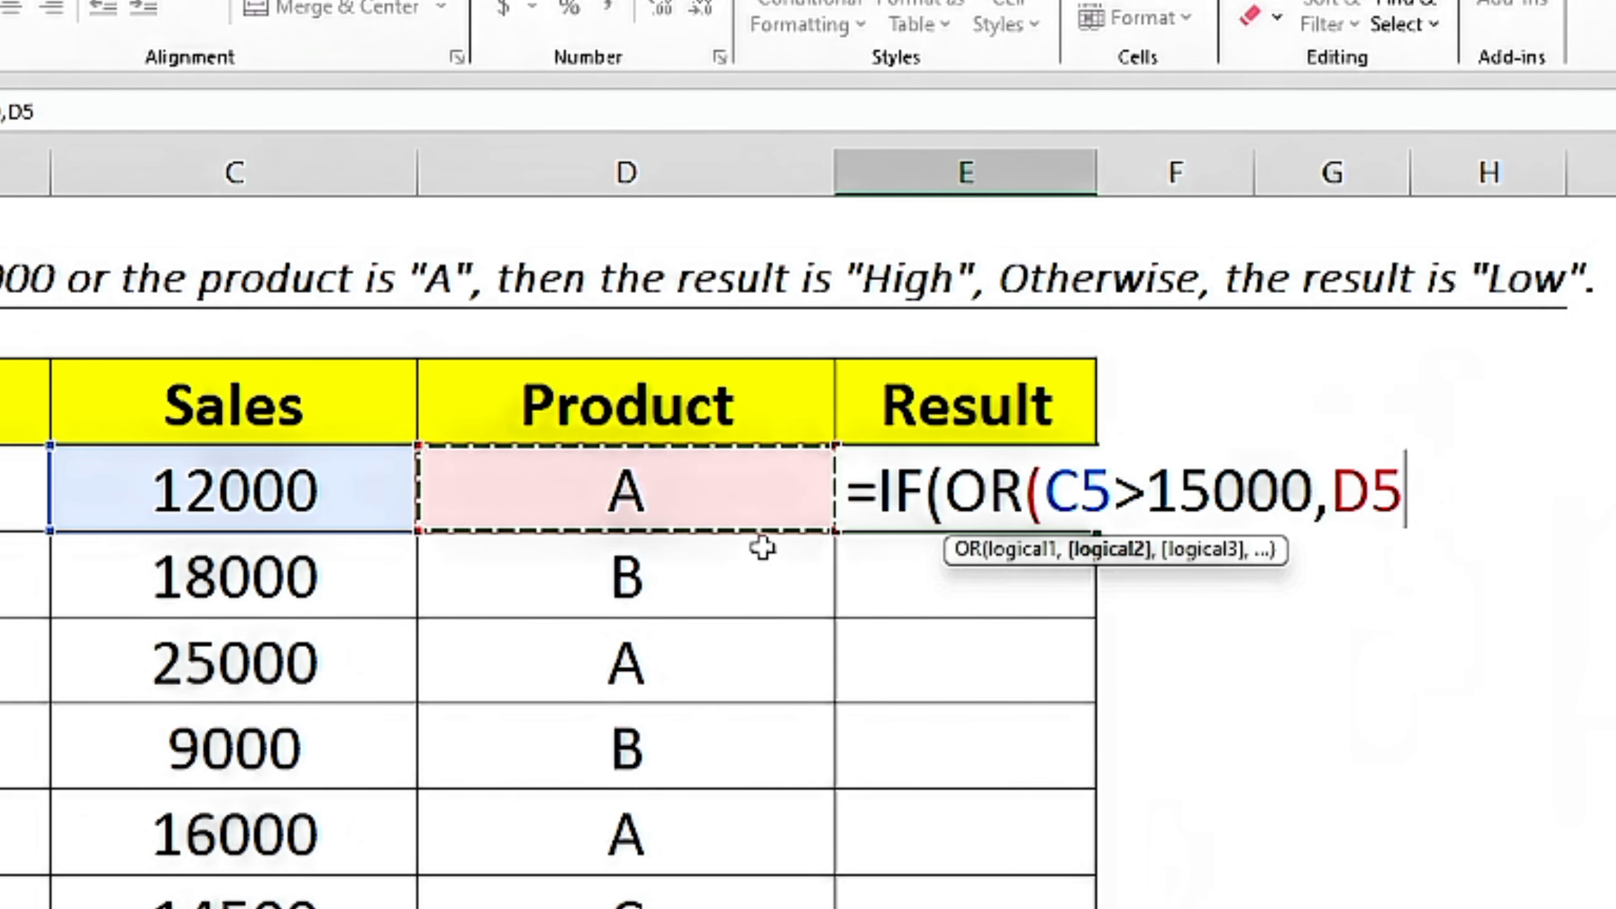
{"action": "type", "text": "="}
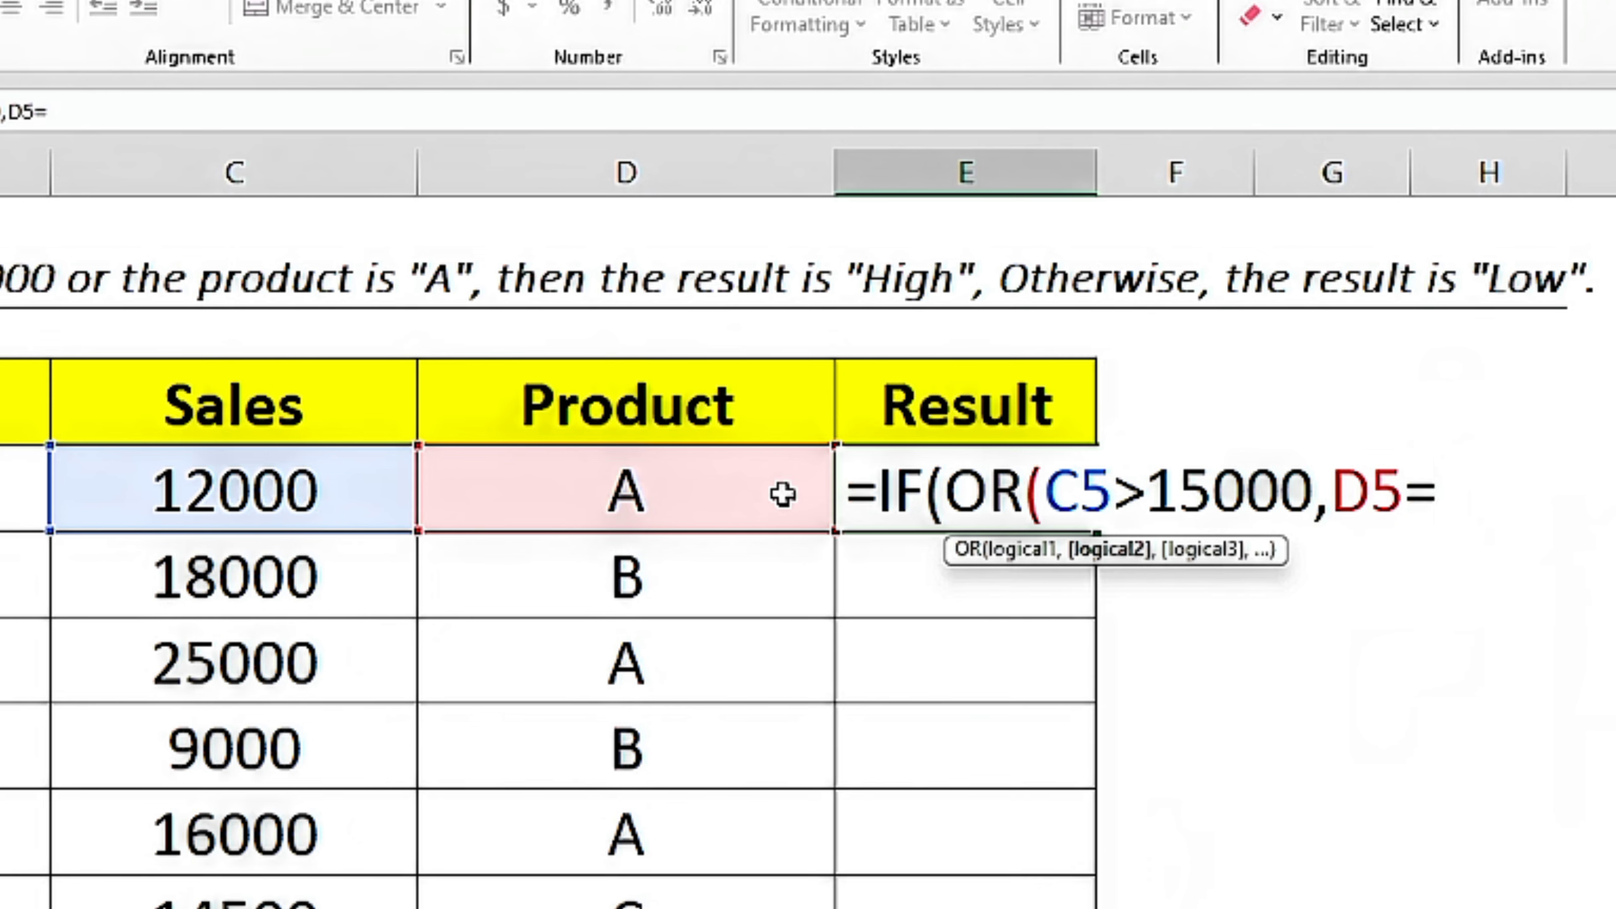
{"action": "type", "text": "\"A\""}
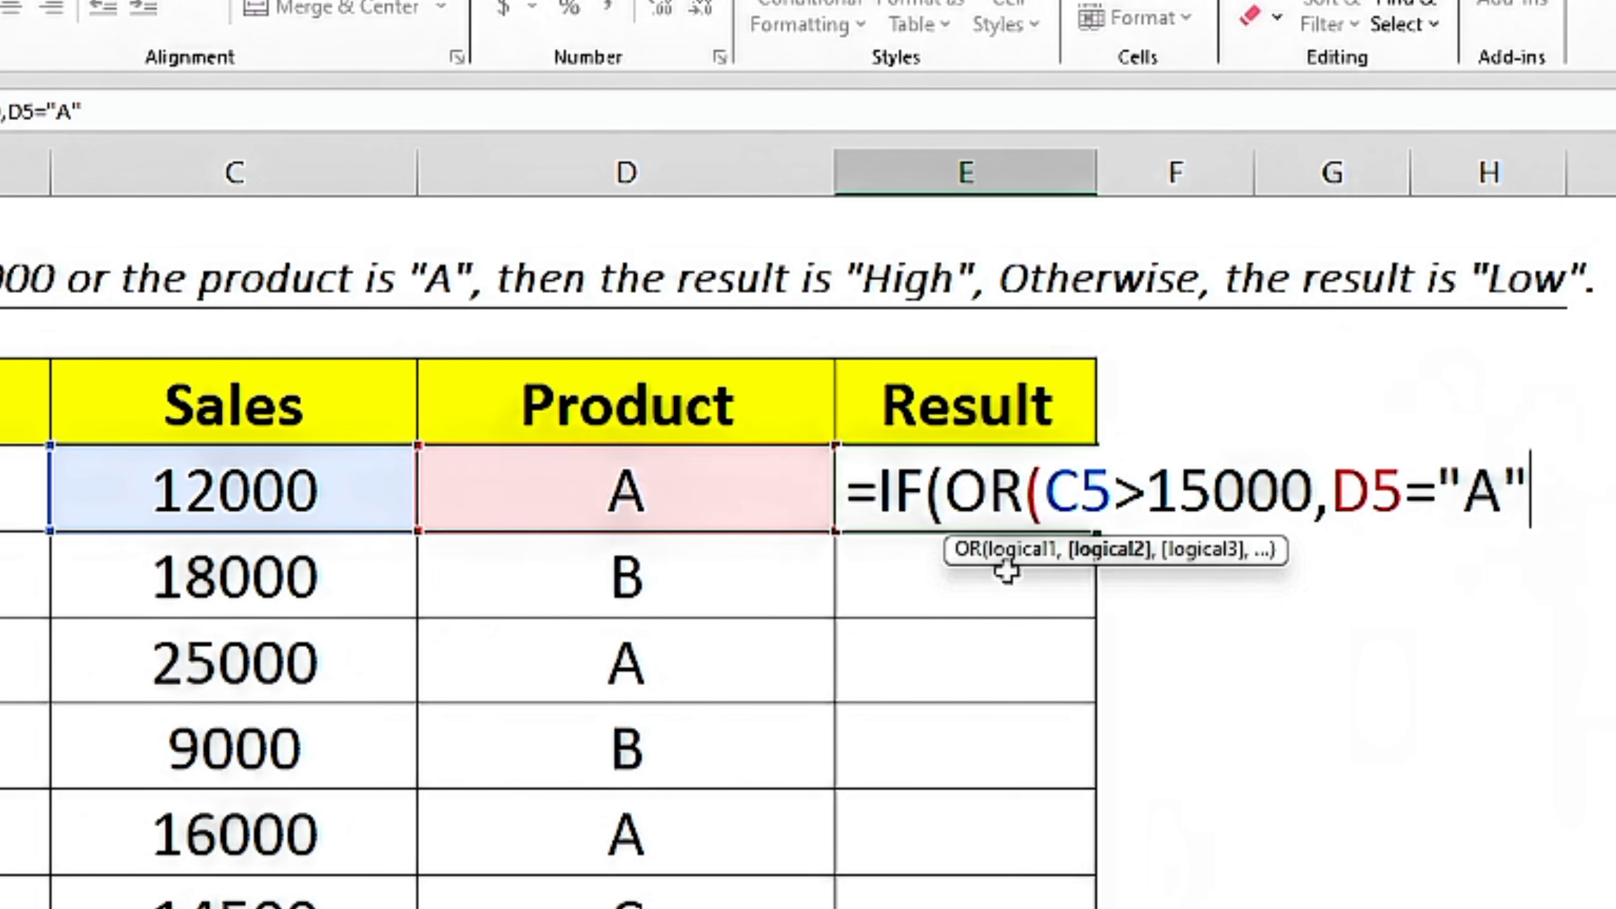
{"action": "type", "text": ")"}
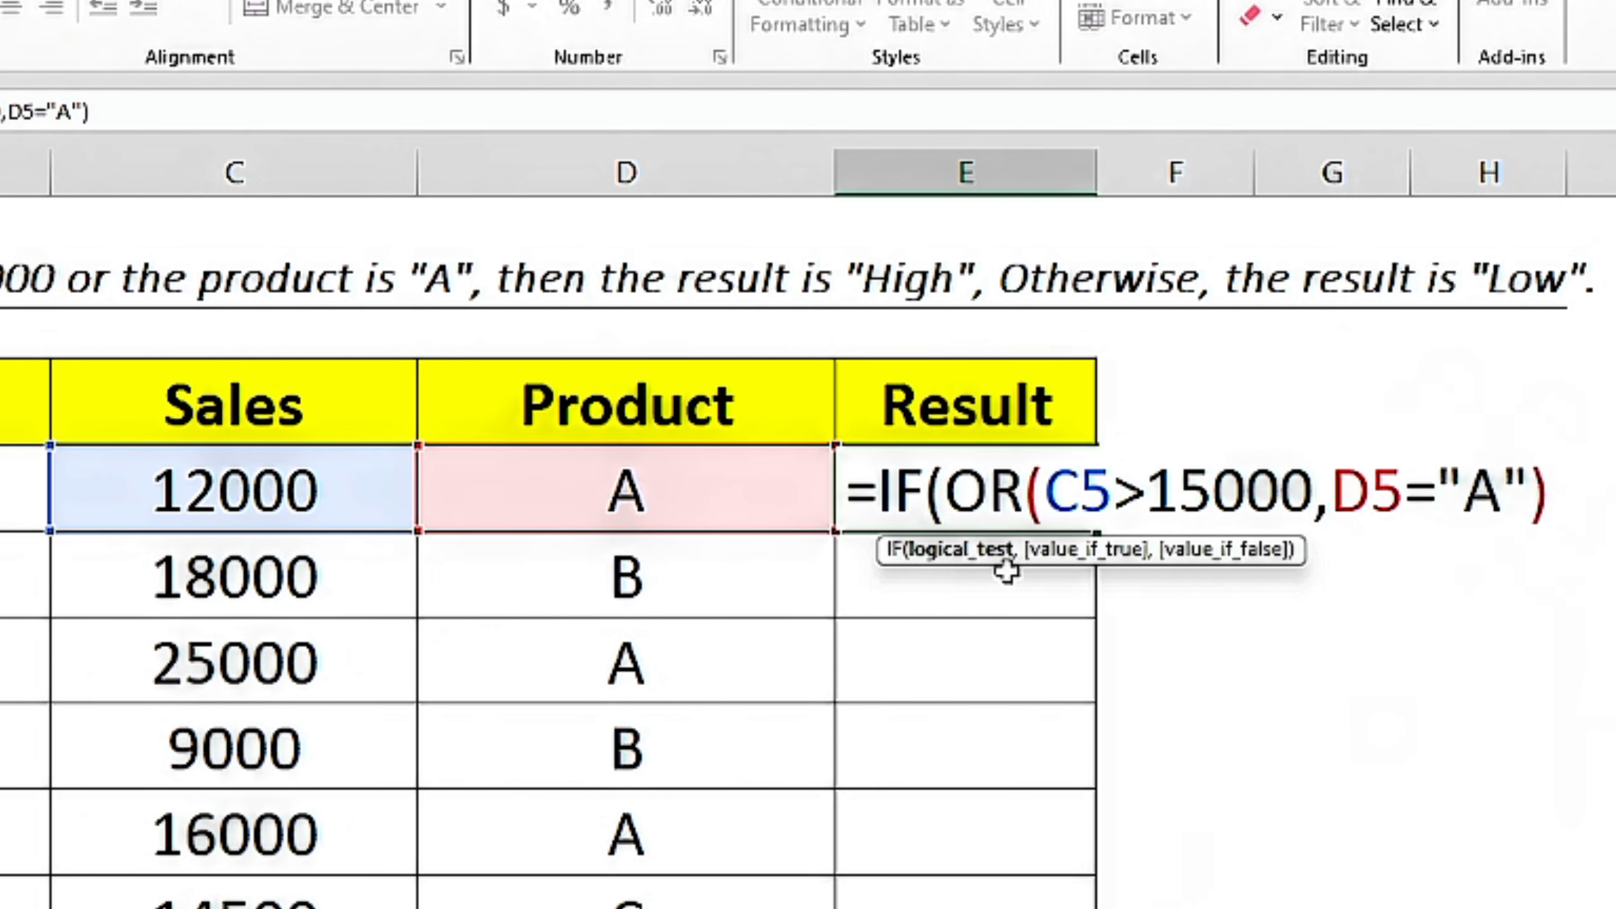
{"action": "type", "text": ","}
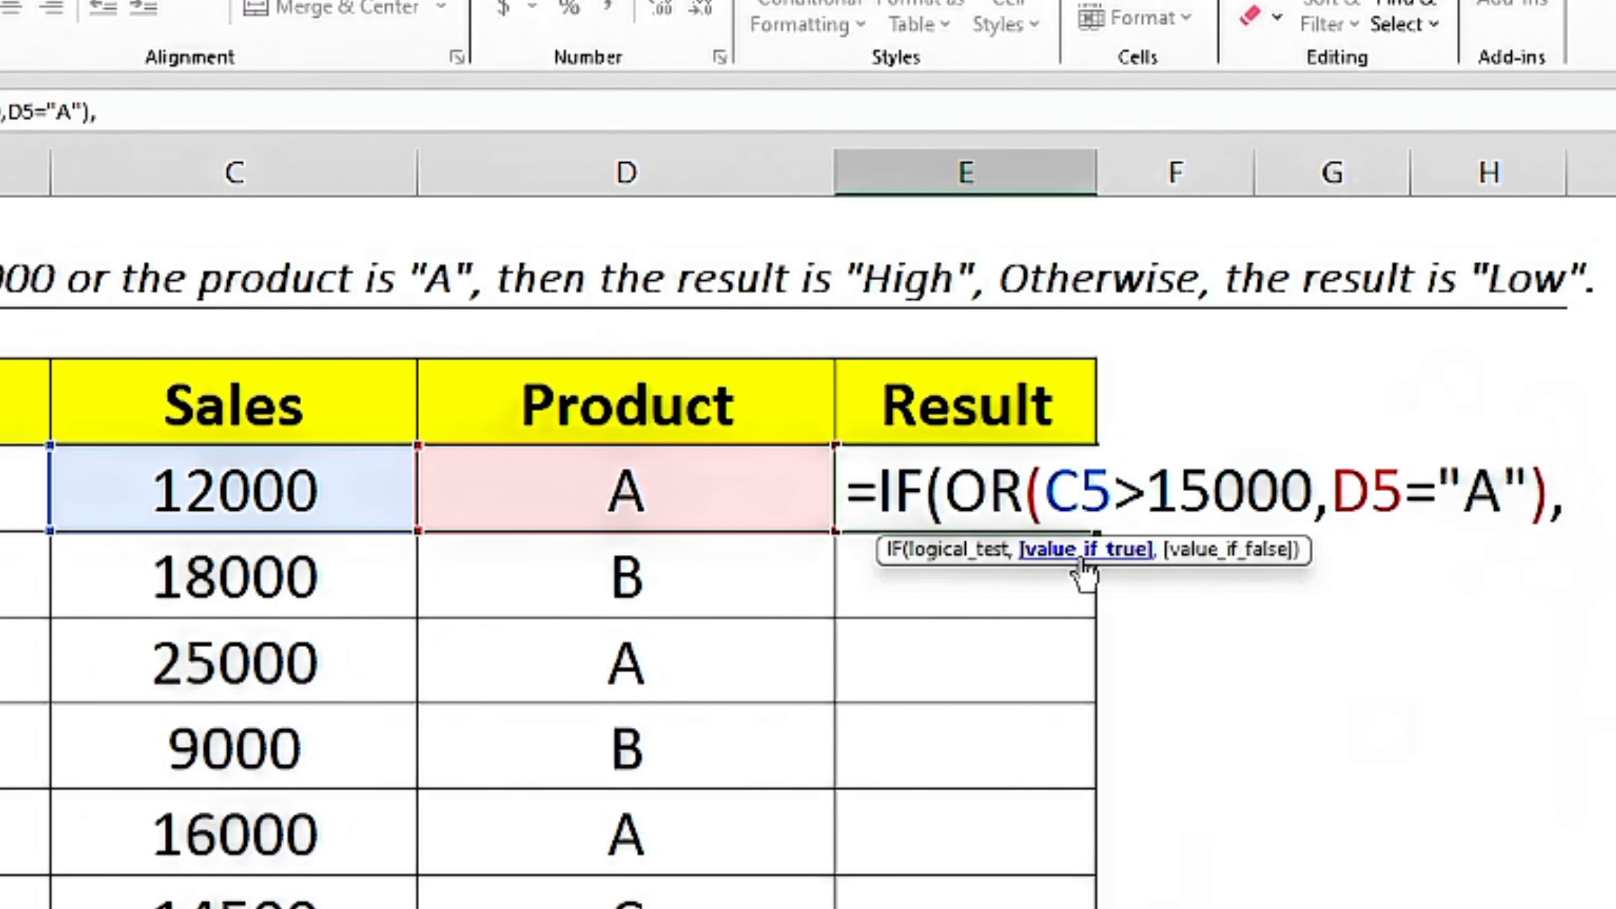
{"action": "left_click", "coordinate": [881, 544]}
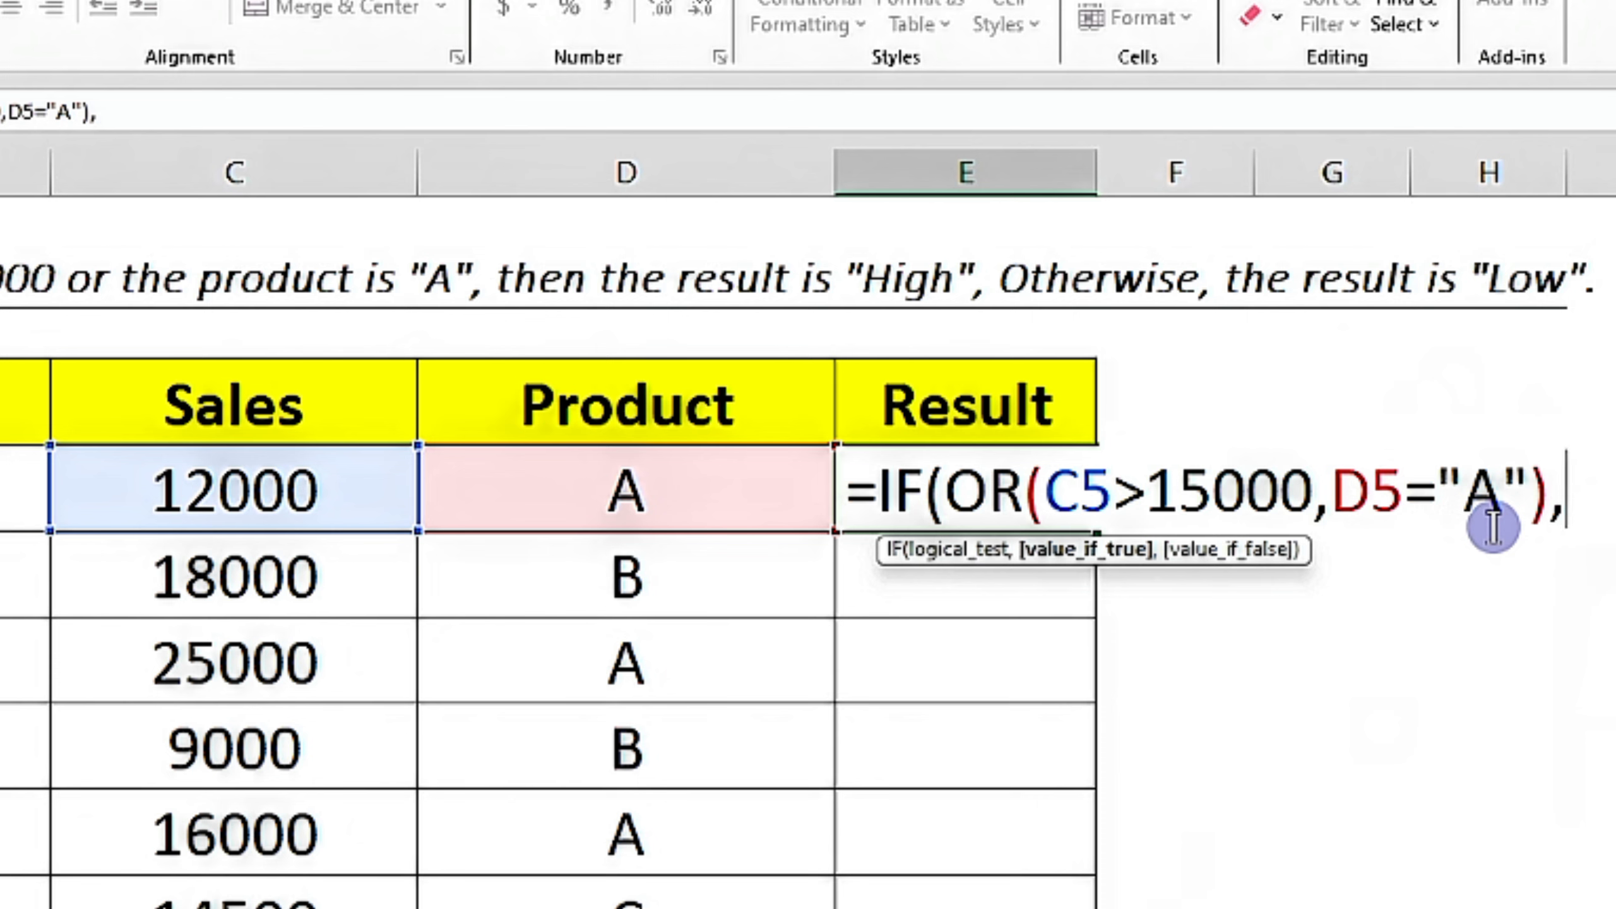
{"action": "type", "text": "\""}
{"action": "type", "text": "High"}
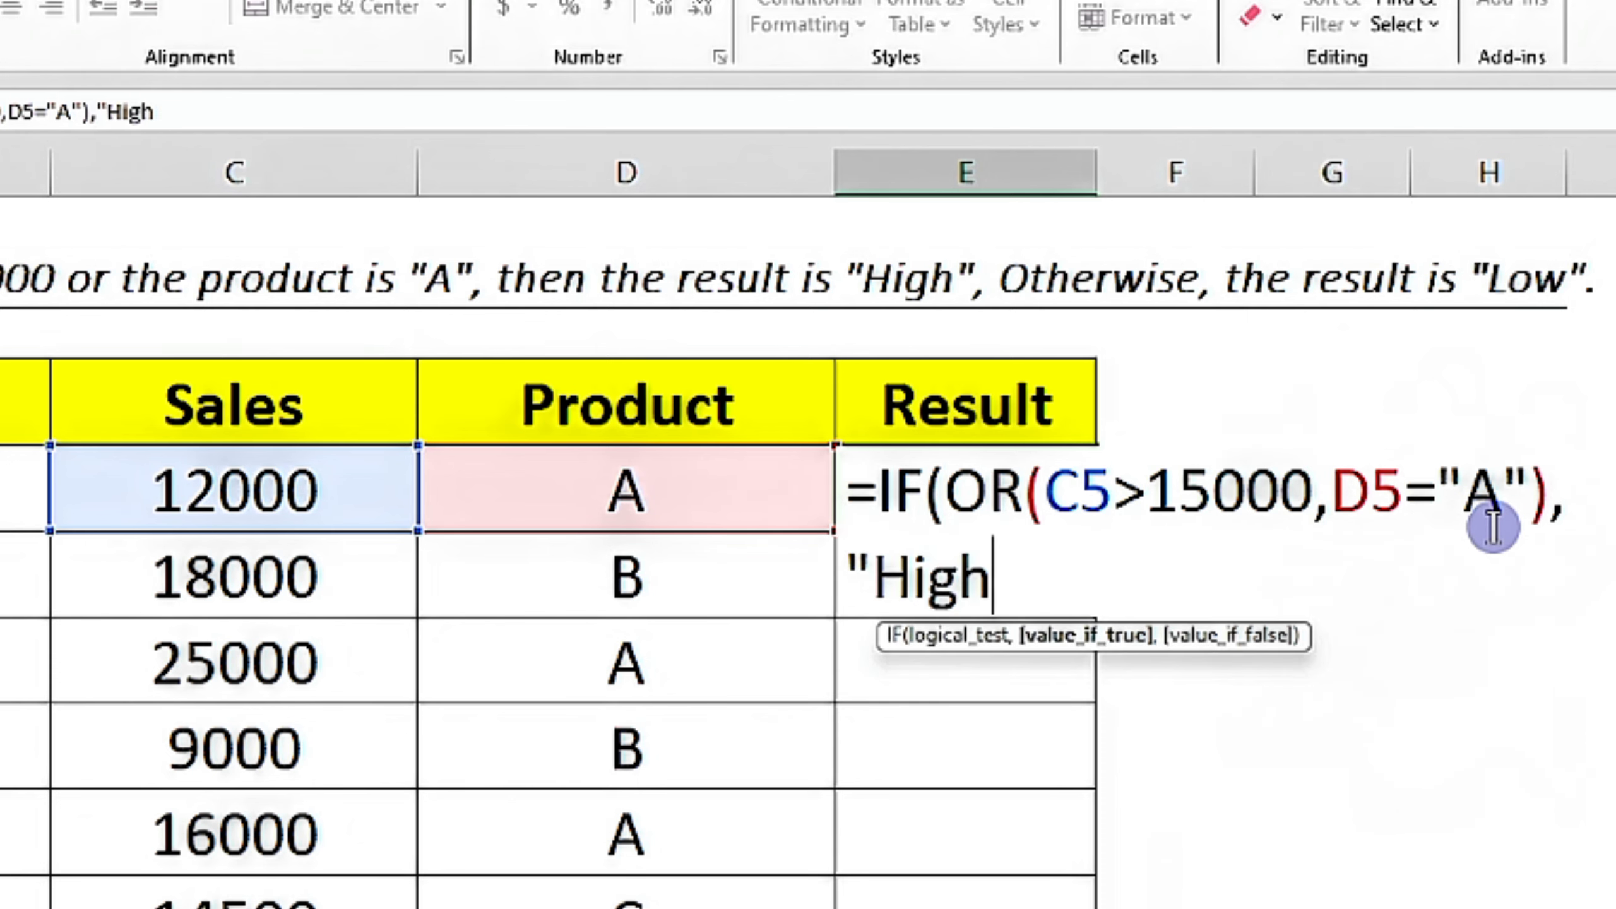
{"action": "type", "text": "\","}
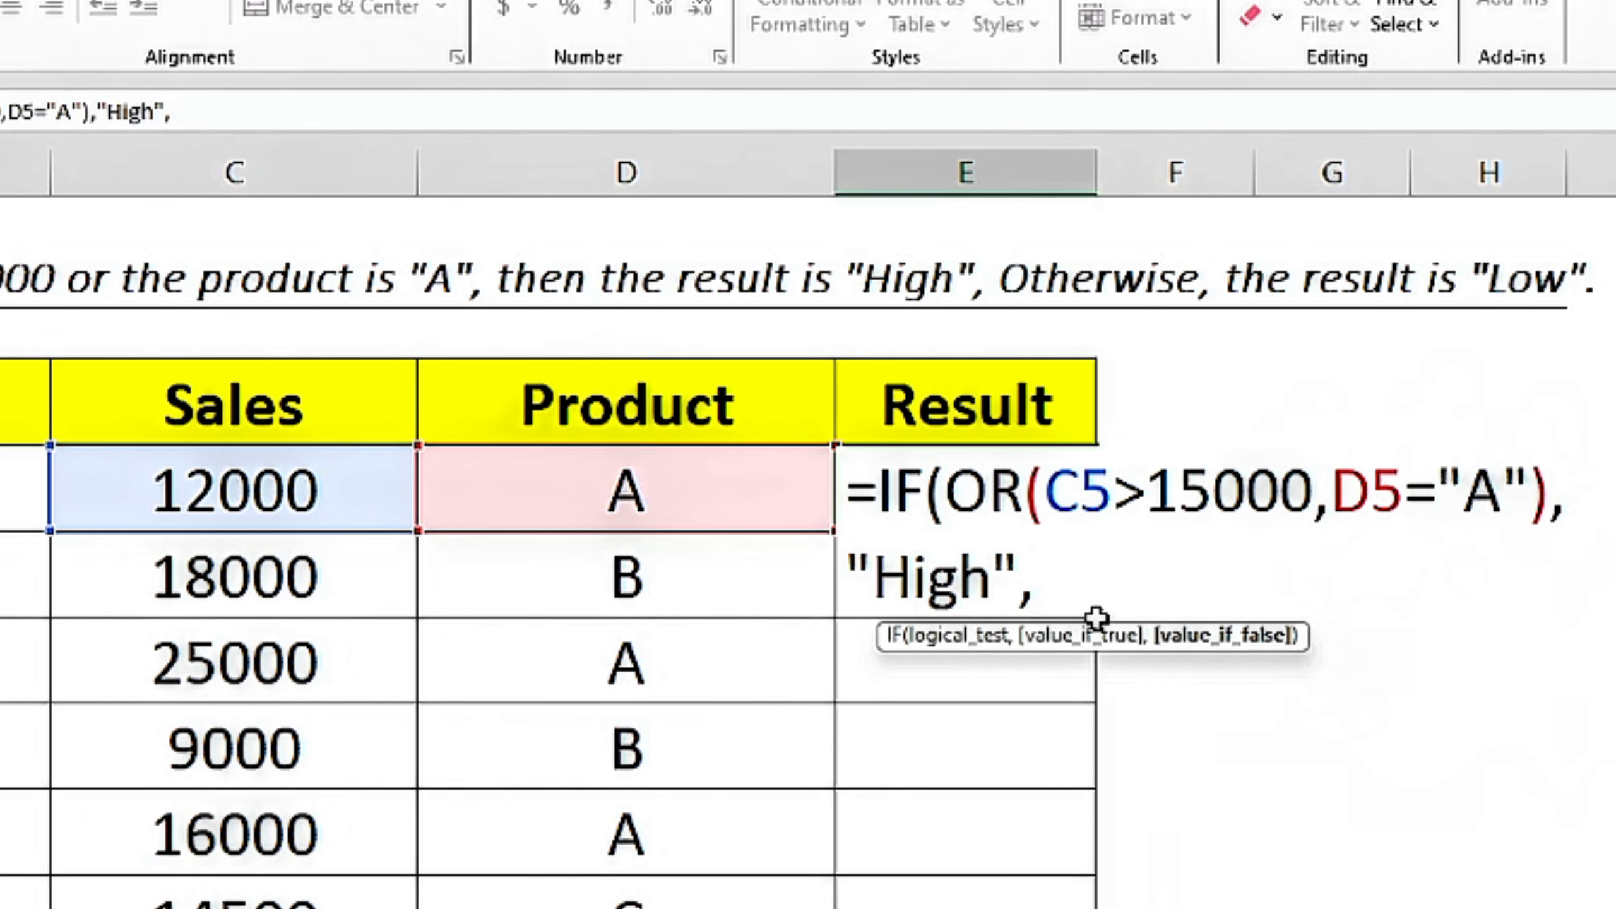
{"action": "type", "text": "\"L"}
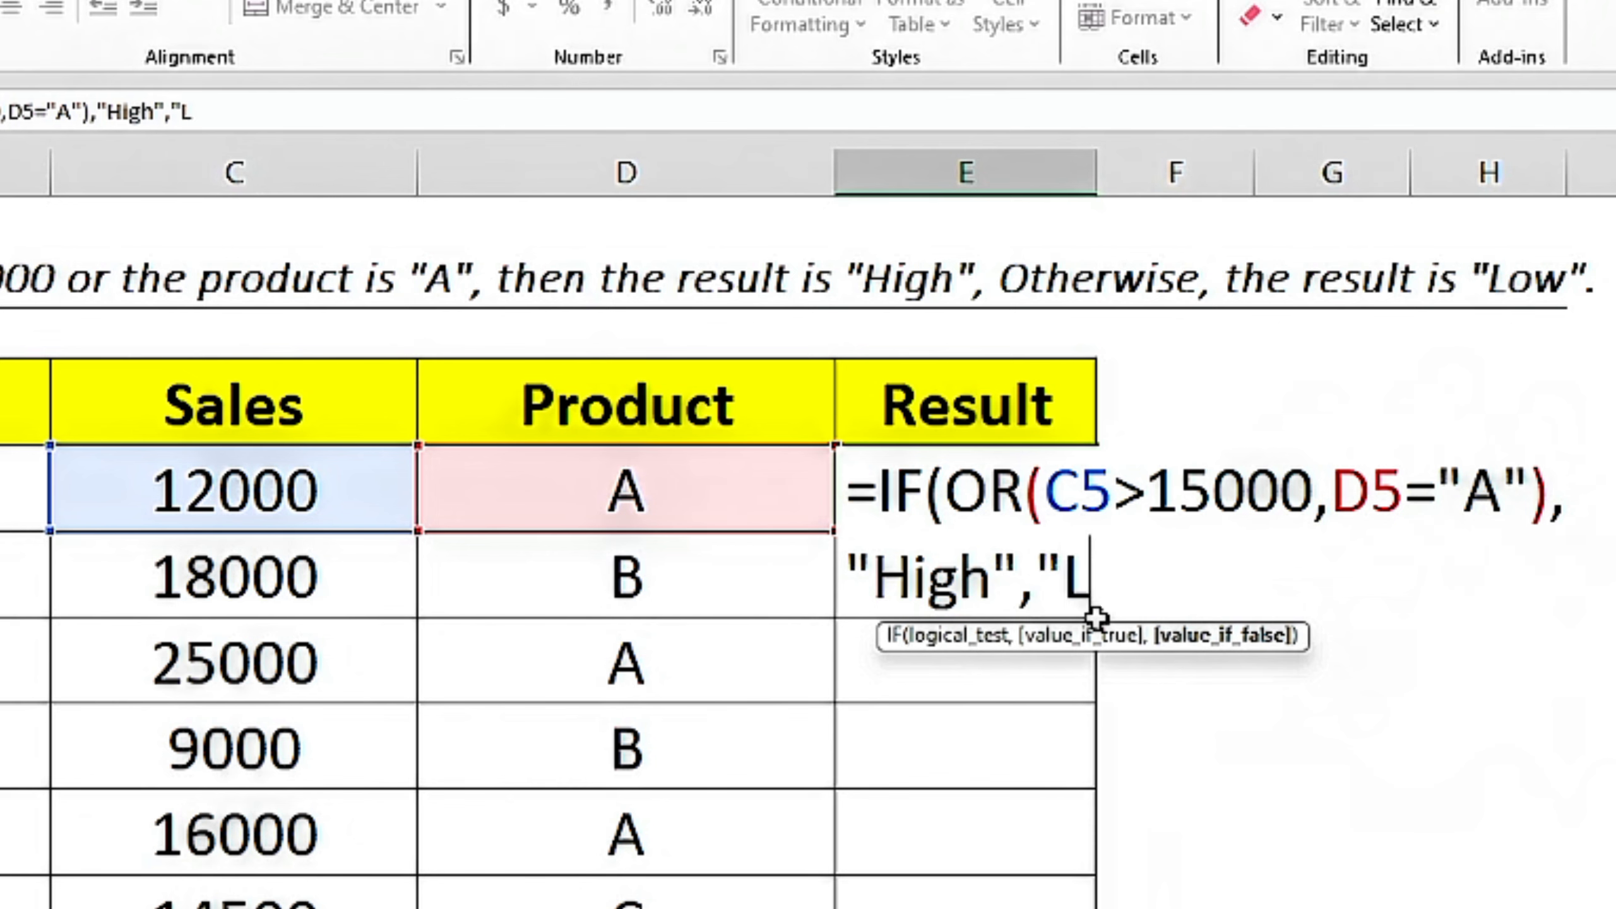
{"action": "type", "text": "ow\""}
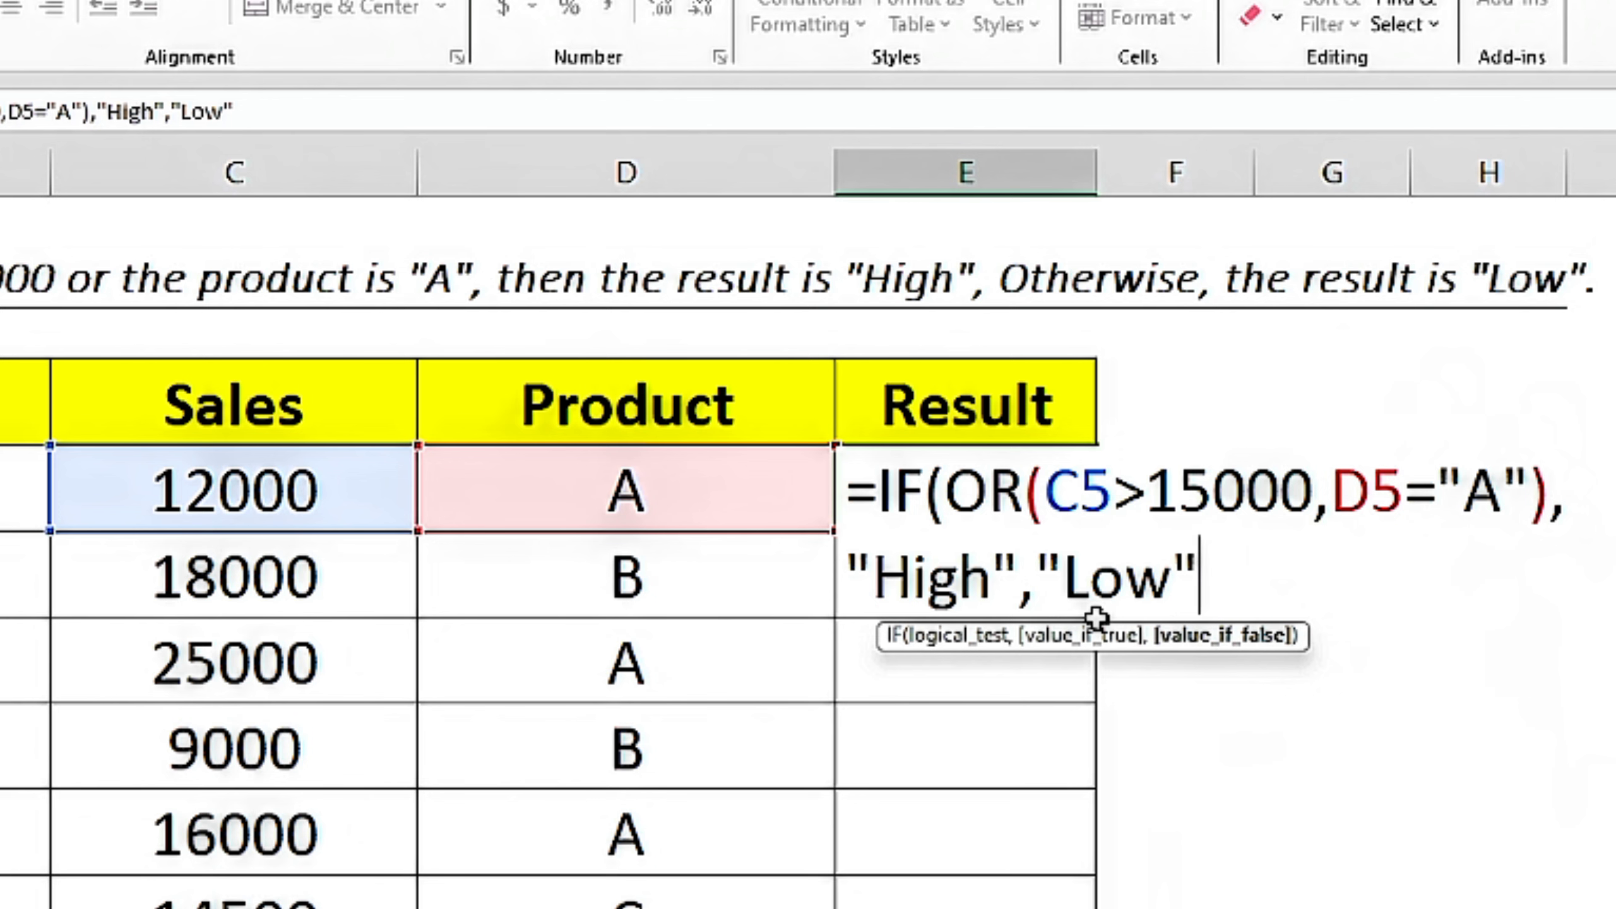
{"action": "type", "text": ")"}
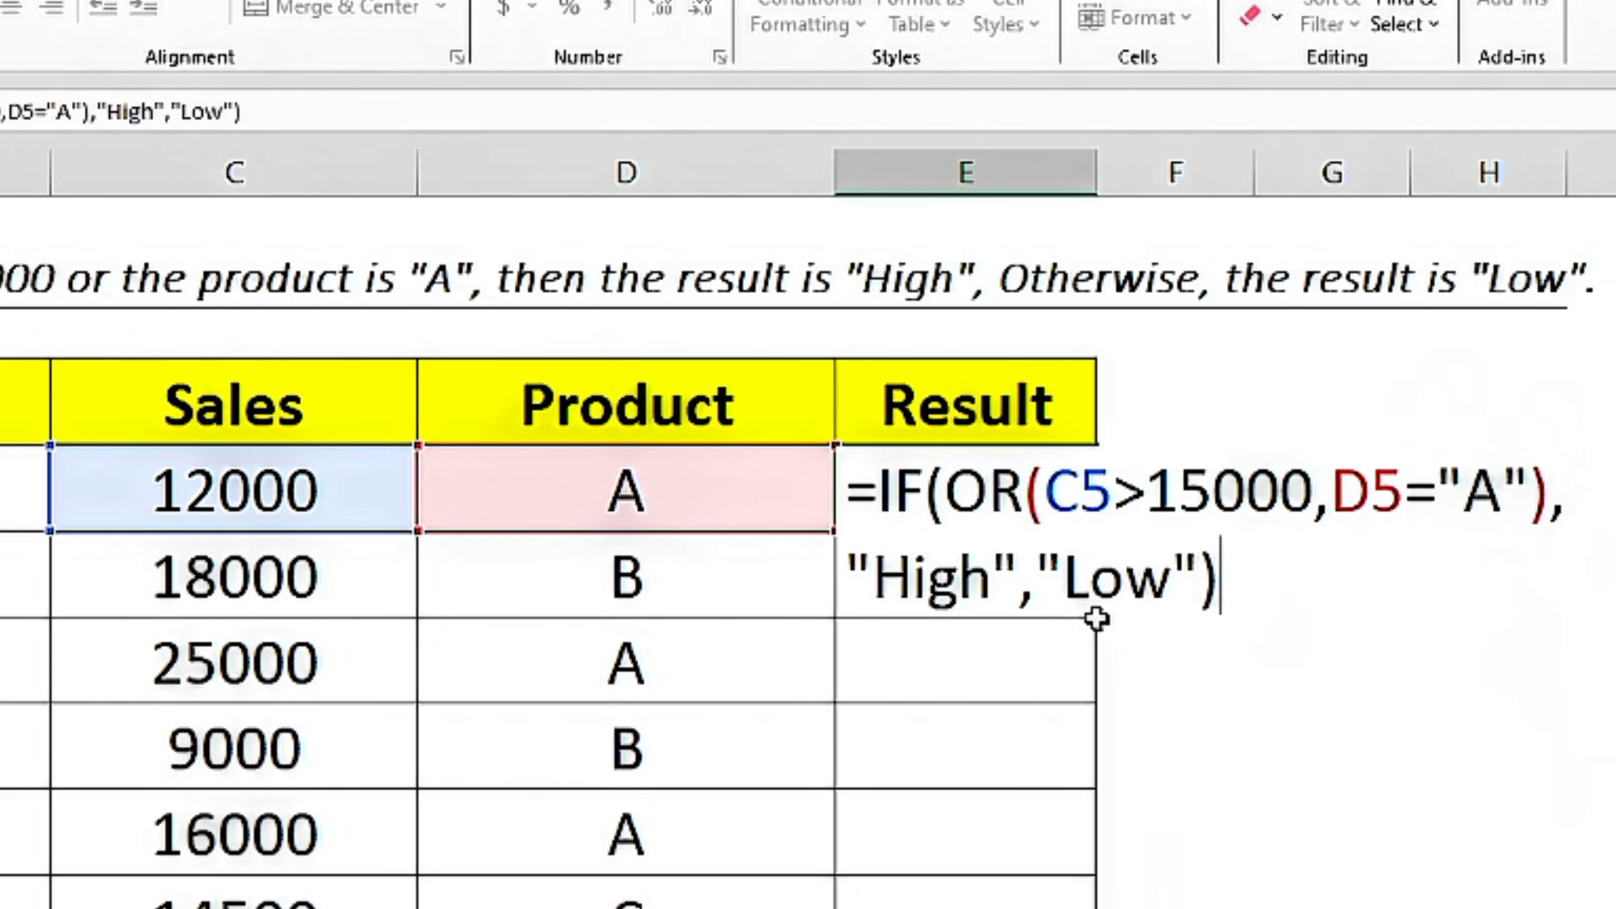
{"action": "key", "text": "Return"}
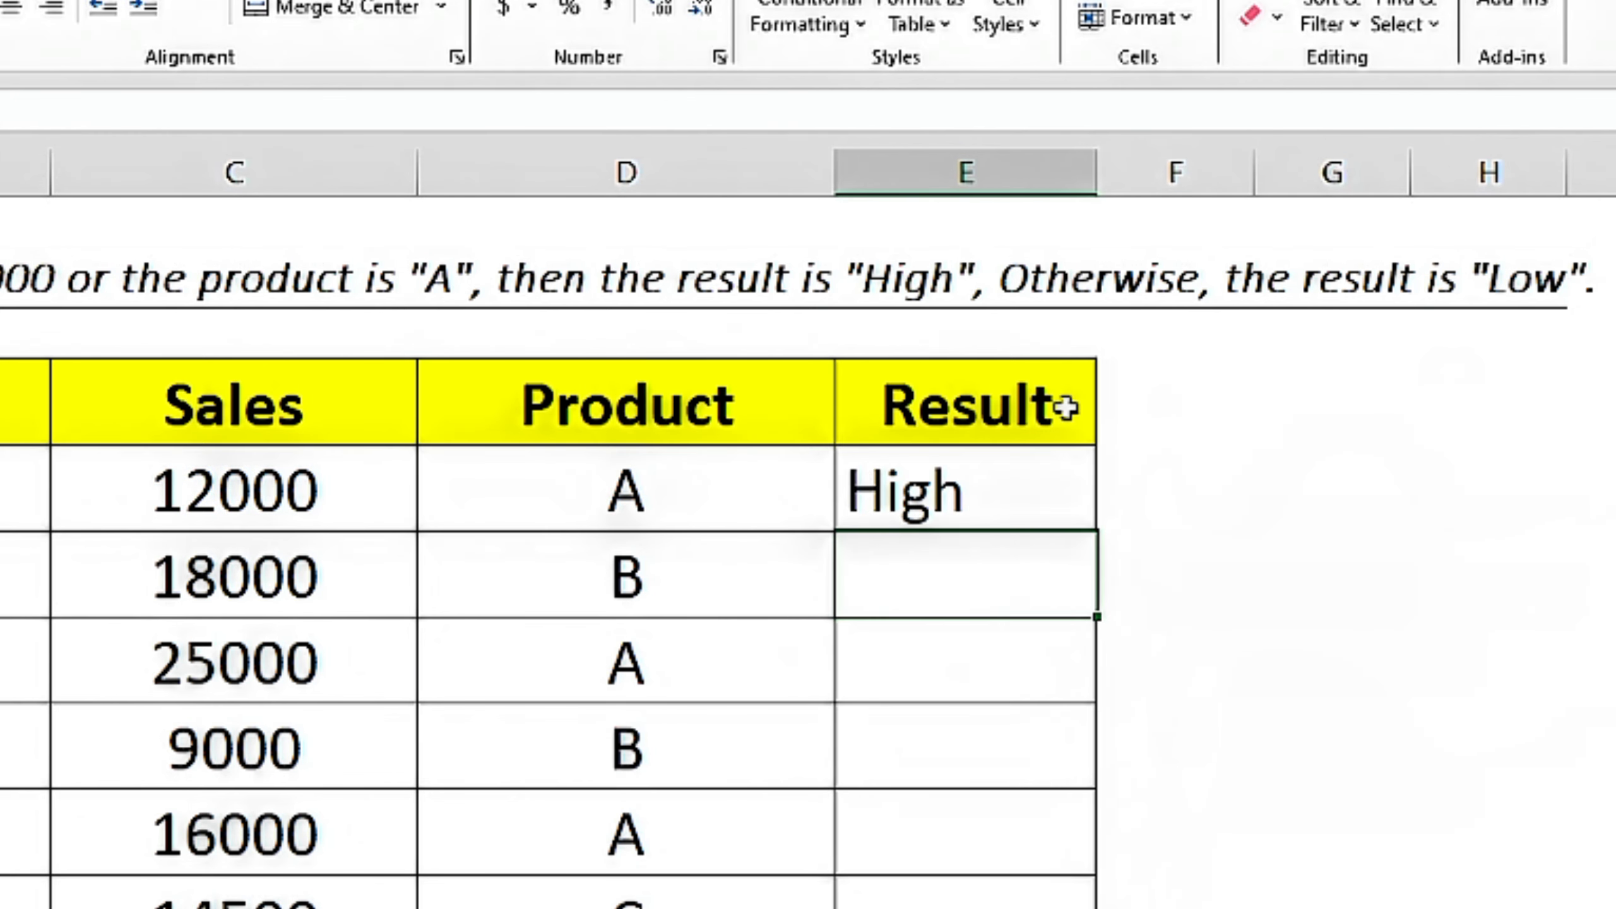
Fill the OR formula down to E10 and check the Low results for 9000 and 14500 sales.
{"action": "left_click", "coordinate": [1012, 494]}
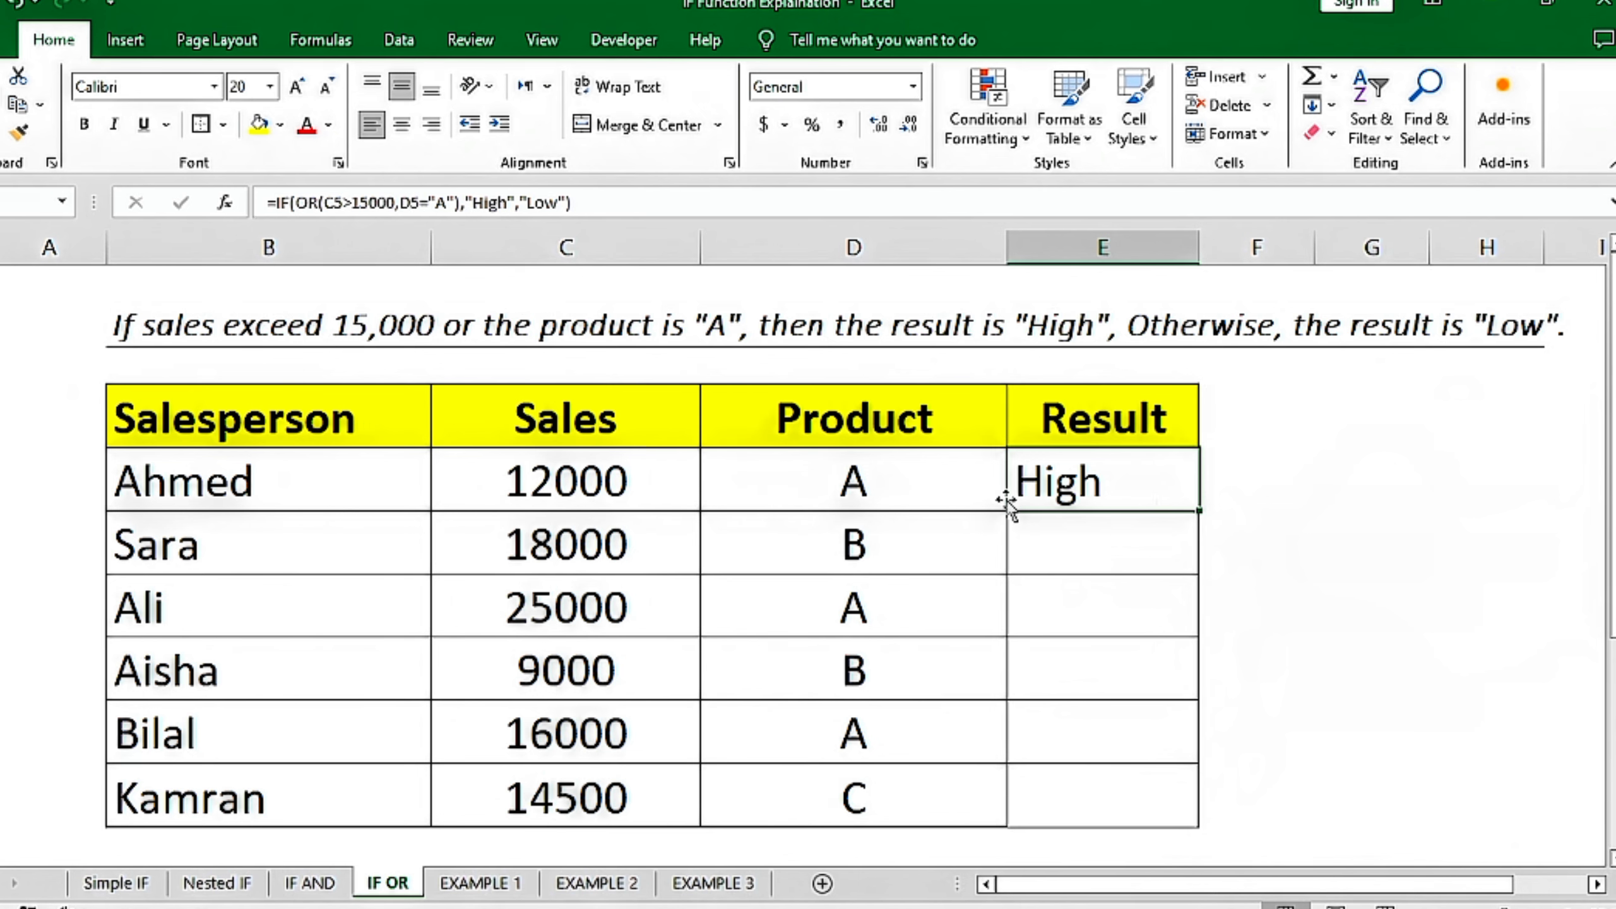
{"action": "left_click", "coordinate": [915, 488]}
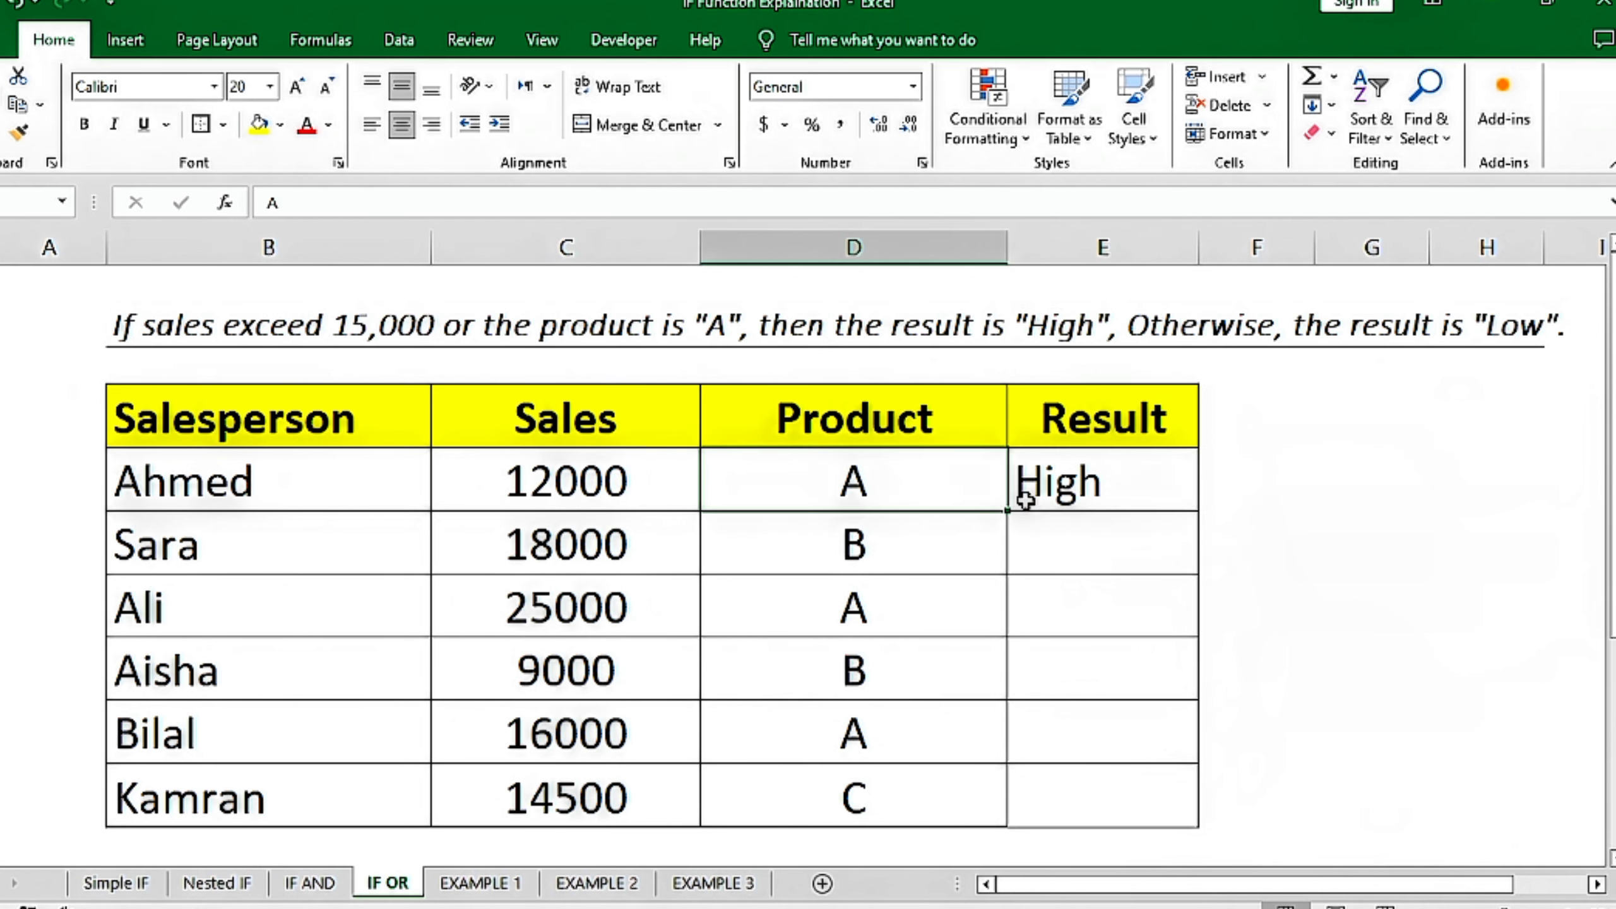
{"action": "left_click", "coordinate": [1089, 493]}
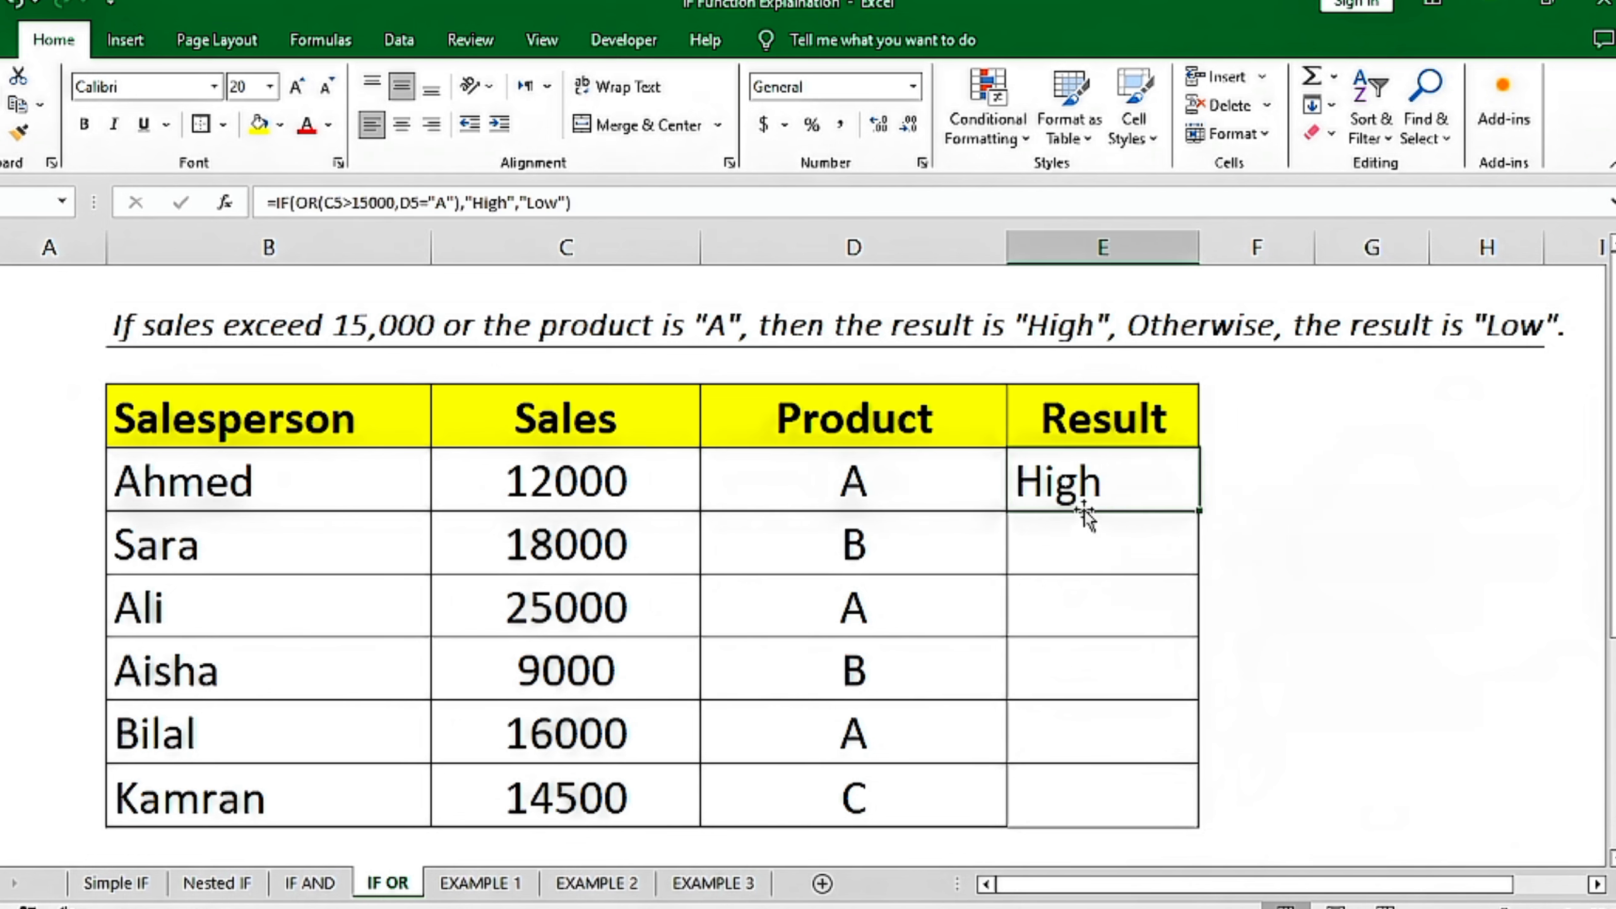
{"action": "double_click", "coordinate": [1200, 509]}
{"action": "left_click", "coordinate": [1090, 691]}
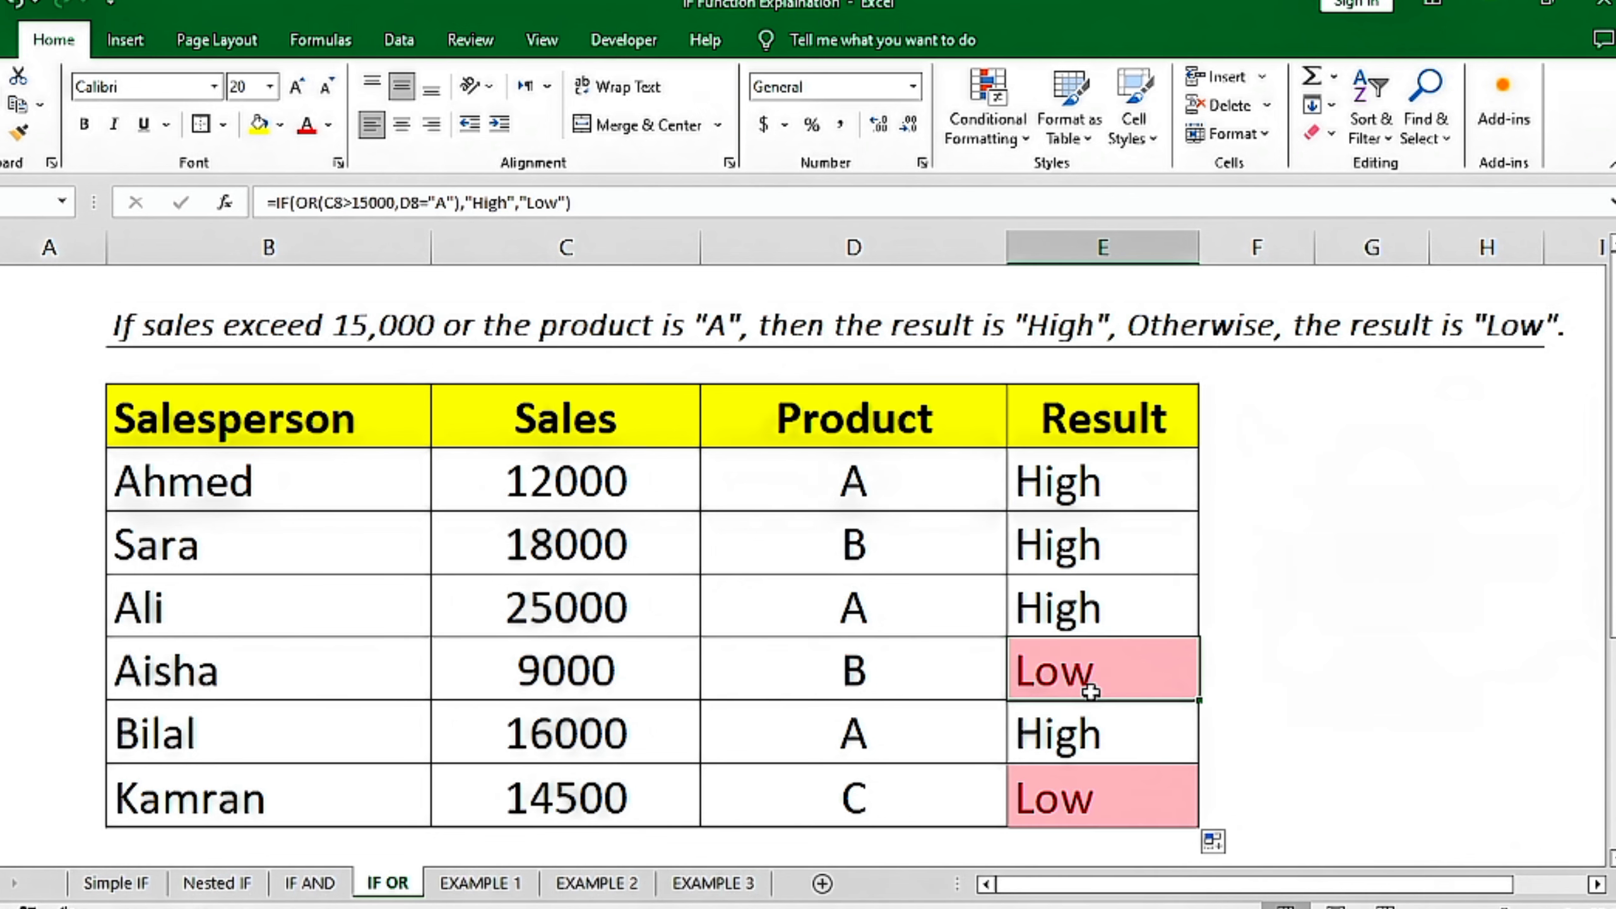
{"action": "left_click", "coordinate": [1060, 798]}
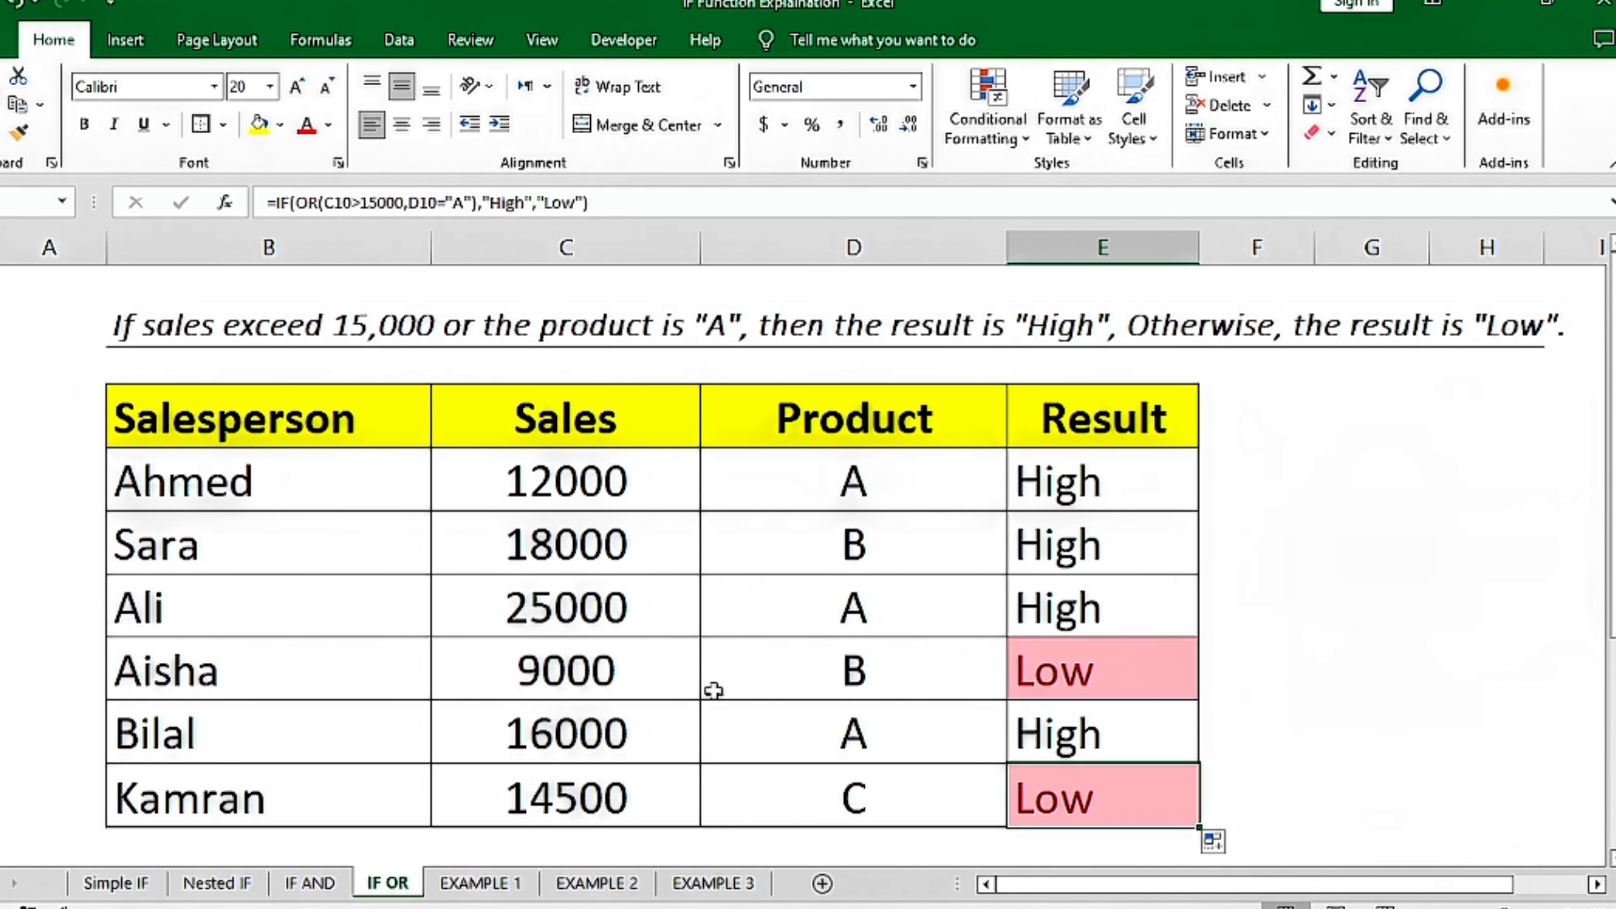
{"action": "left_click_drag", "start_coordinate": [608, 679], "coordinate": [851, 668]}
{"action": "left_click", "coordinate": [1128, 668]}
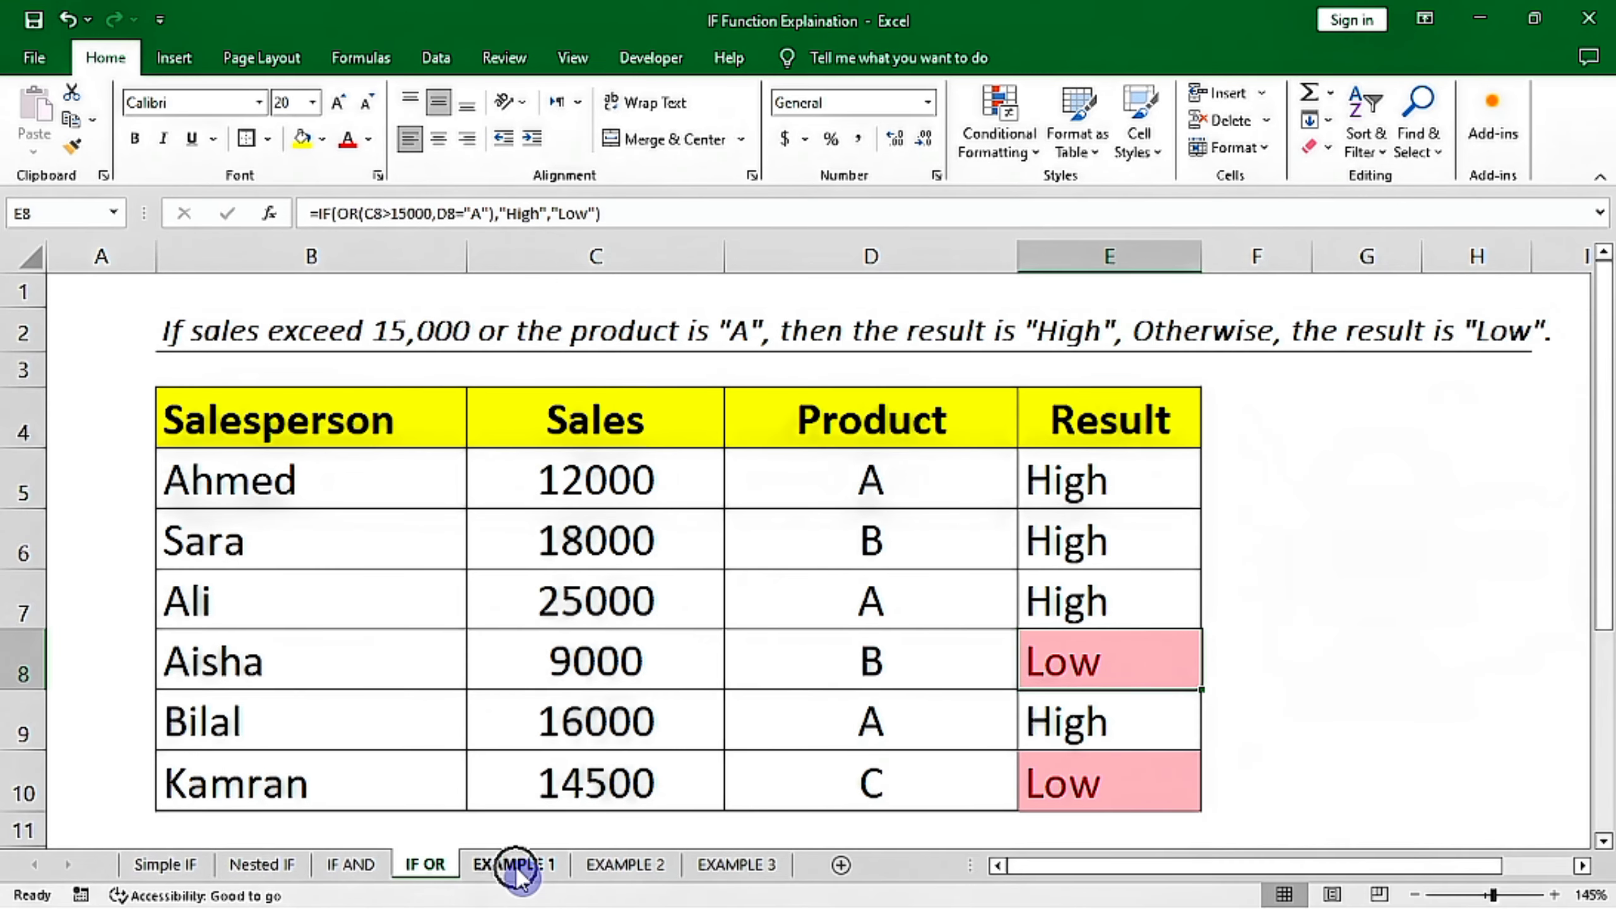
Switch to the EXAMPLE 1 sheet and review the Product A–C headers and the Keep Trying condition.
{"action": "left_click", "coordinate": [520, 872]}
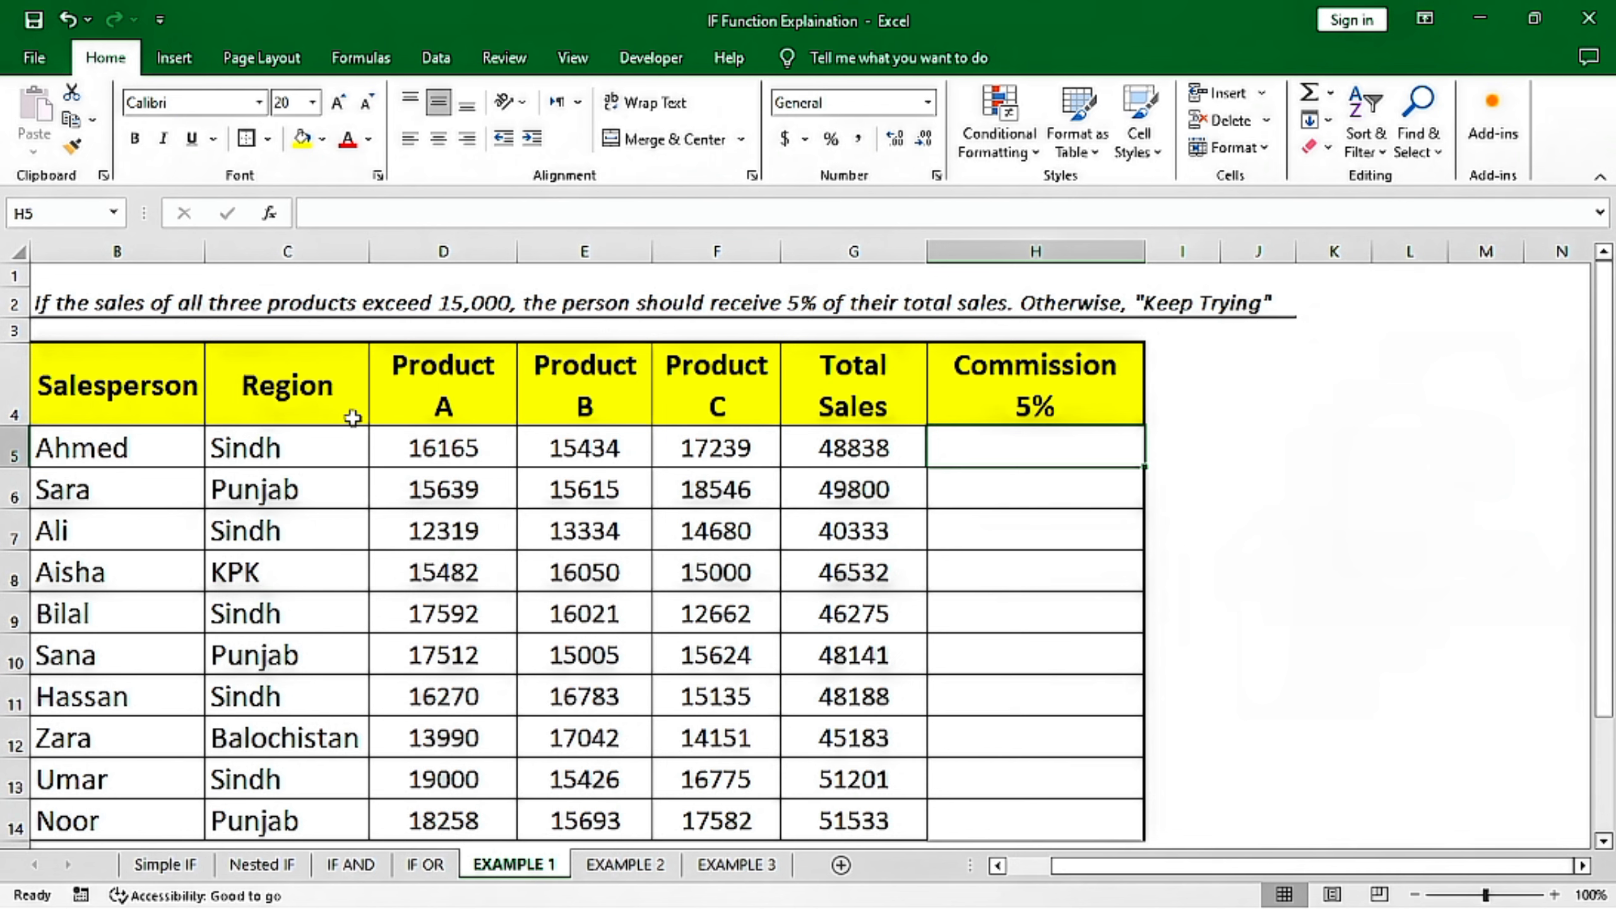
{"action": "left_click", "coordinate": [408, 407]}
{"action": "left_click", "coordinate": [535, 406]}
{"action": "left_click", "coordinate": [714, 406]}
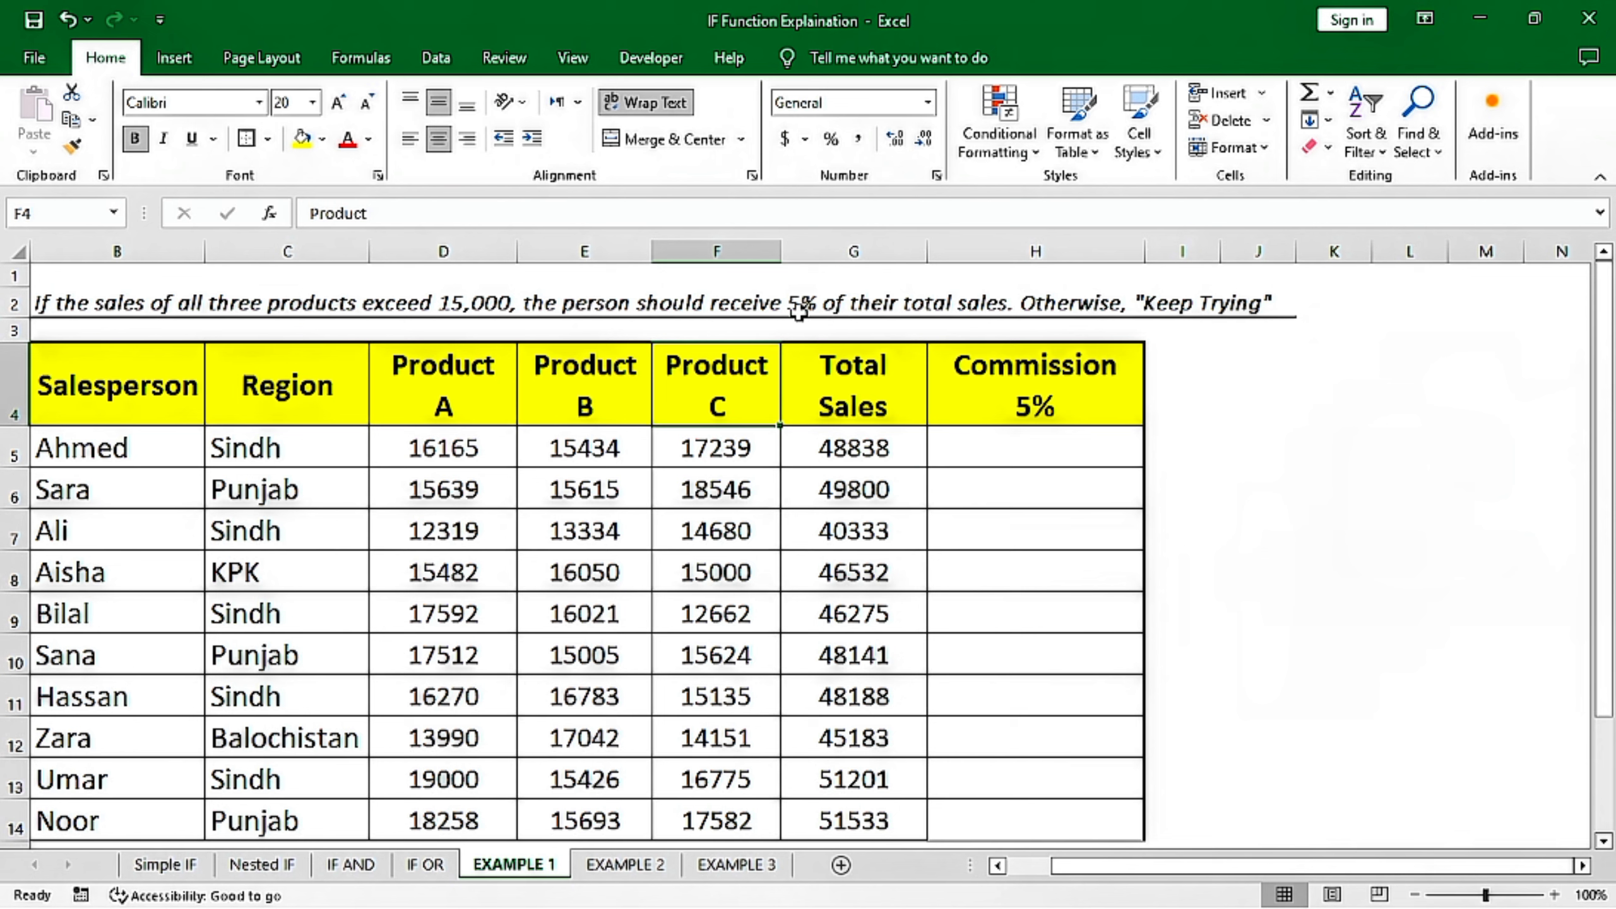
{"action": "left_click", "coordinate": [1089, 311]}
{"action": "left_click", "coordinate": [1203, 307]}
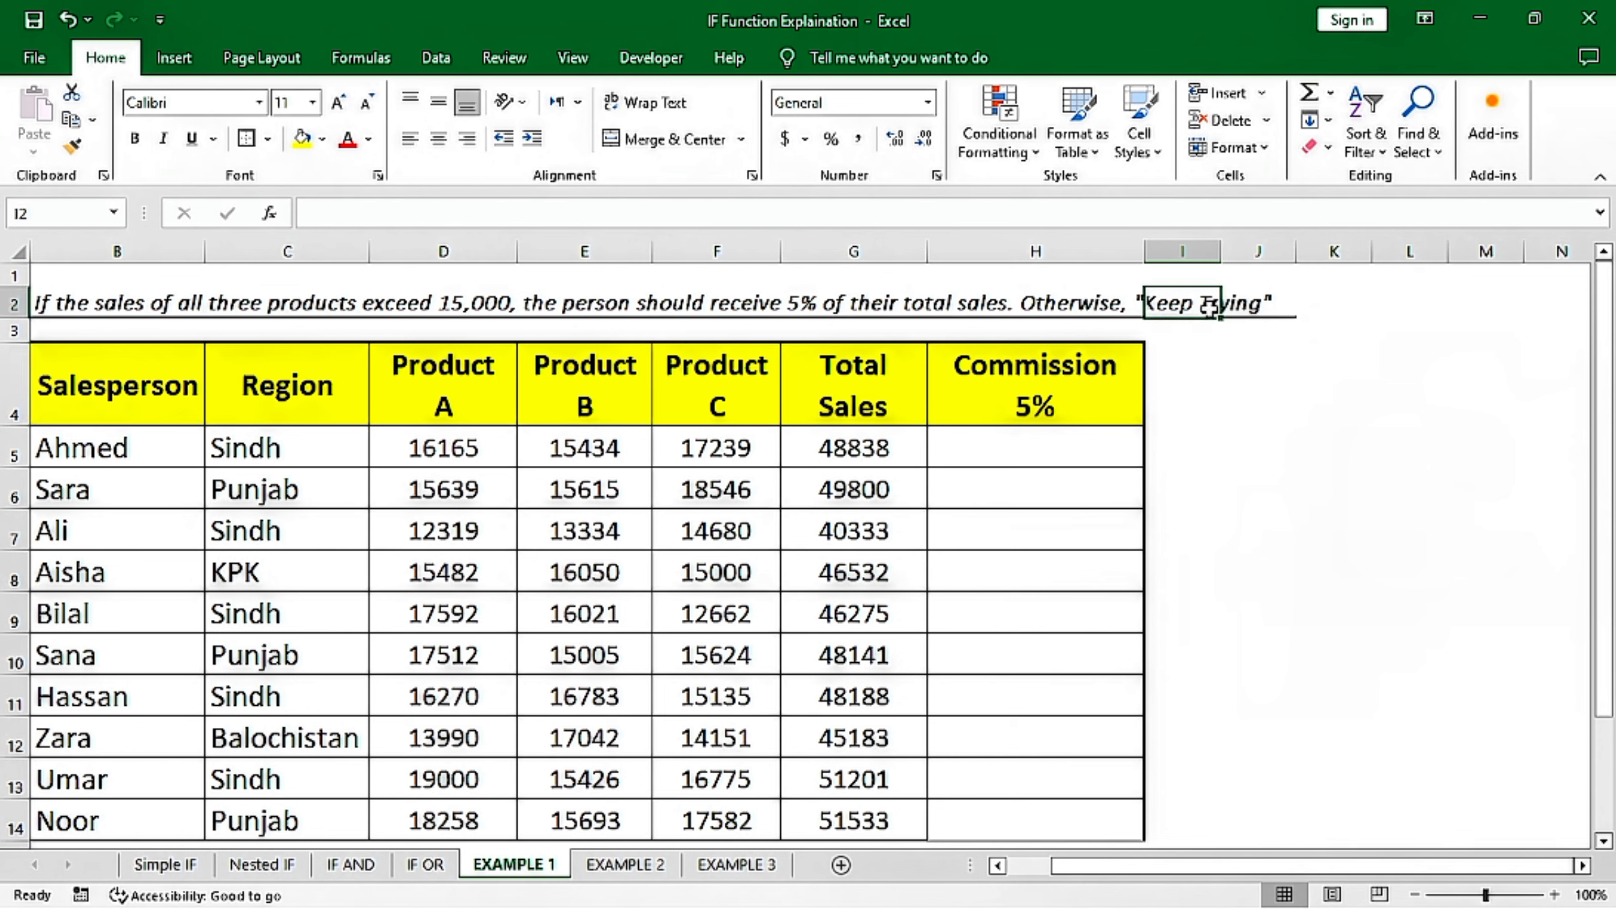
Review Ahmed's three product sales and select his Commission 5% cell H5.
{"action": "left_click", "coordinate": [971, 455]}
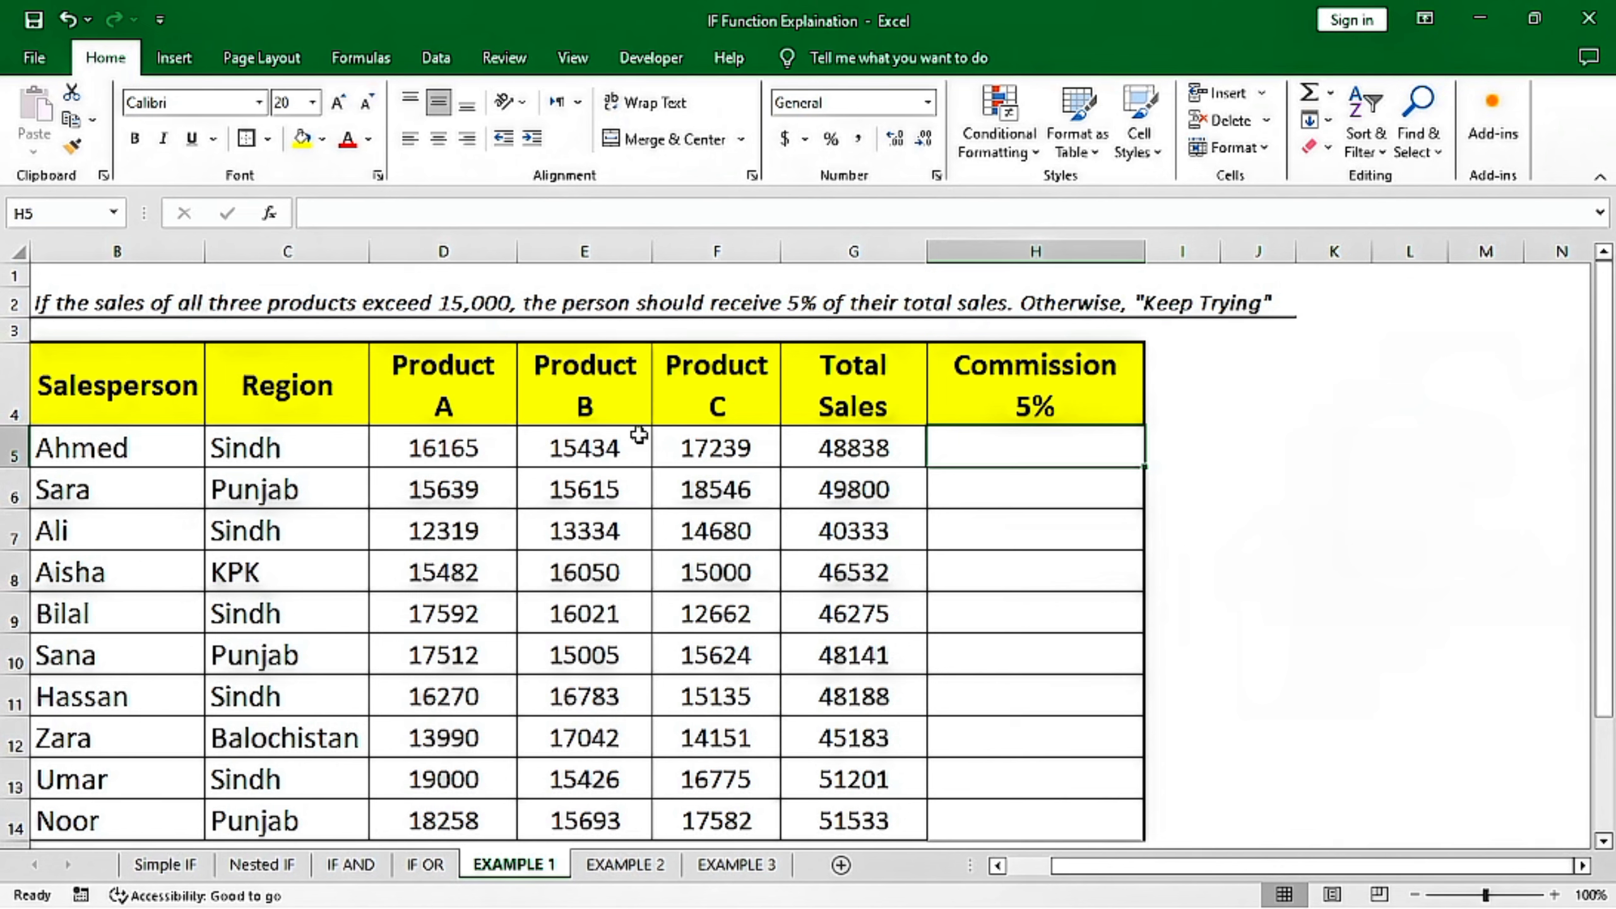
{"action": "left_click_drag", "start_coordinate": [449, 453], "coordinate": [678, 442]}
{"action": "left_click", "coordinate": [716, 448]}
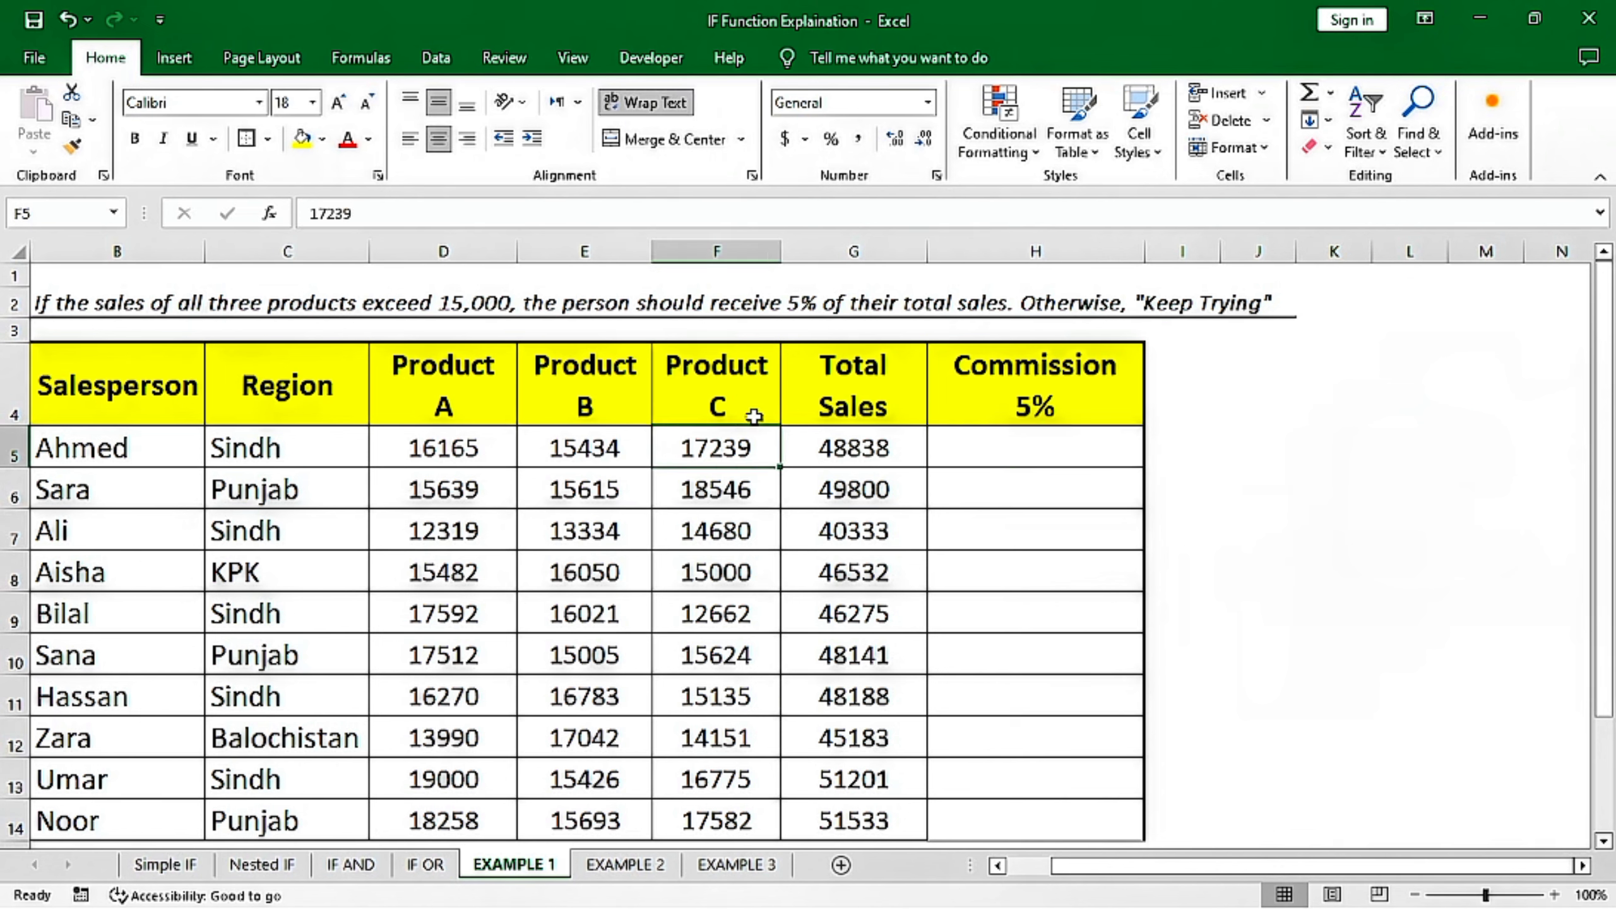
{"action": "left_click", "coordinate": [1044, 434]}
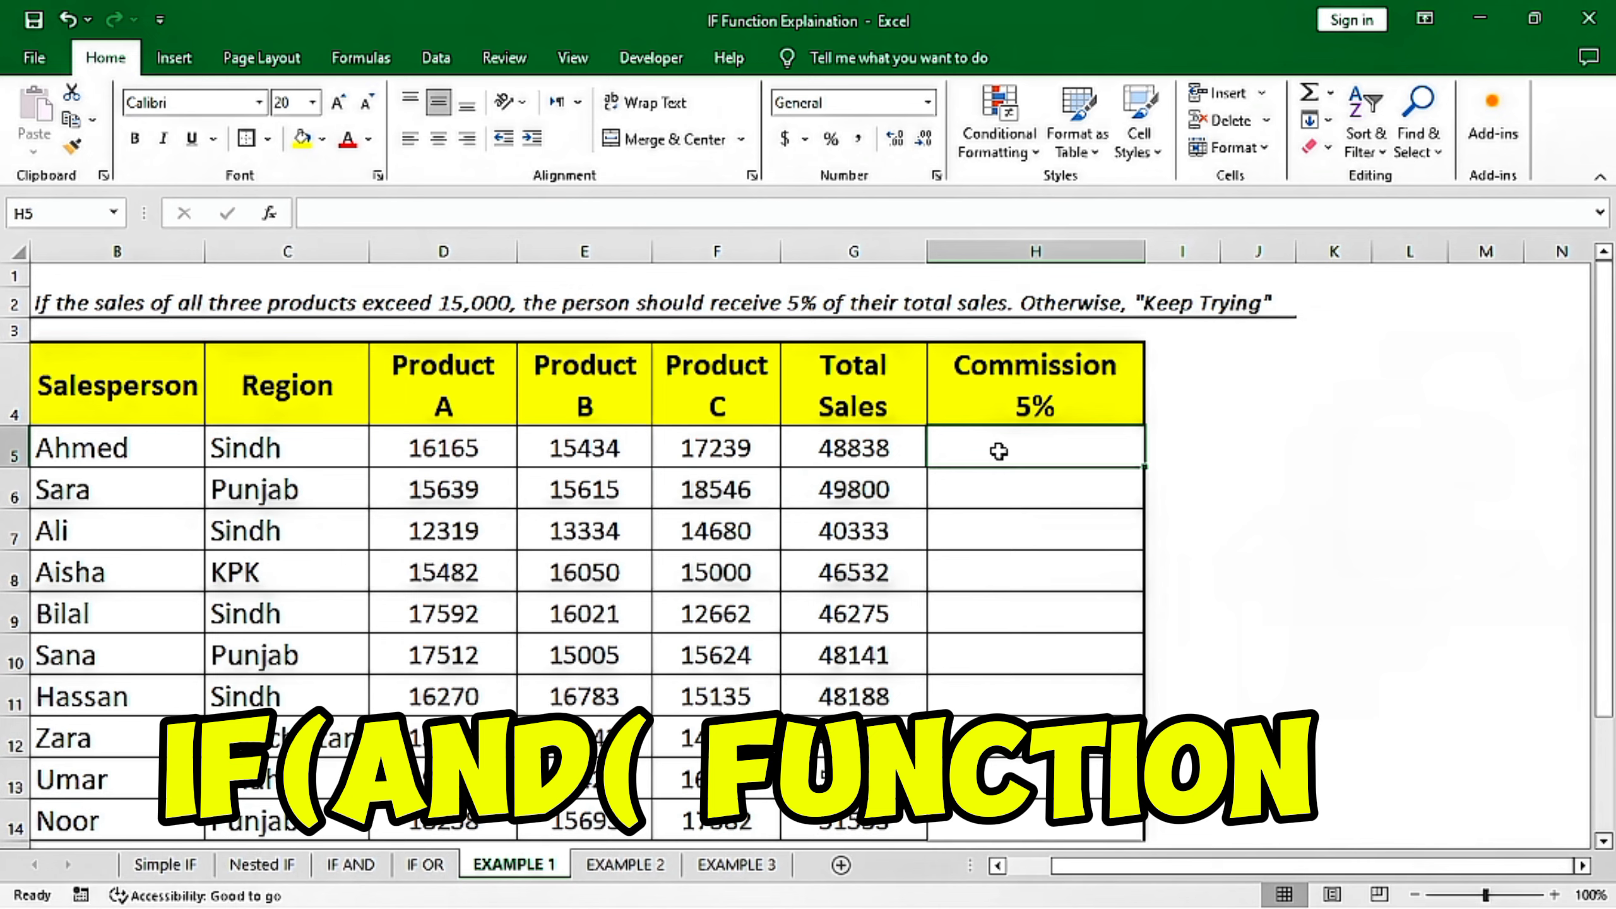
{"action": "left_click", "coordinate": [998, 451]}
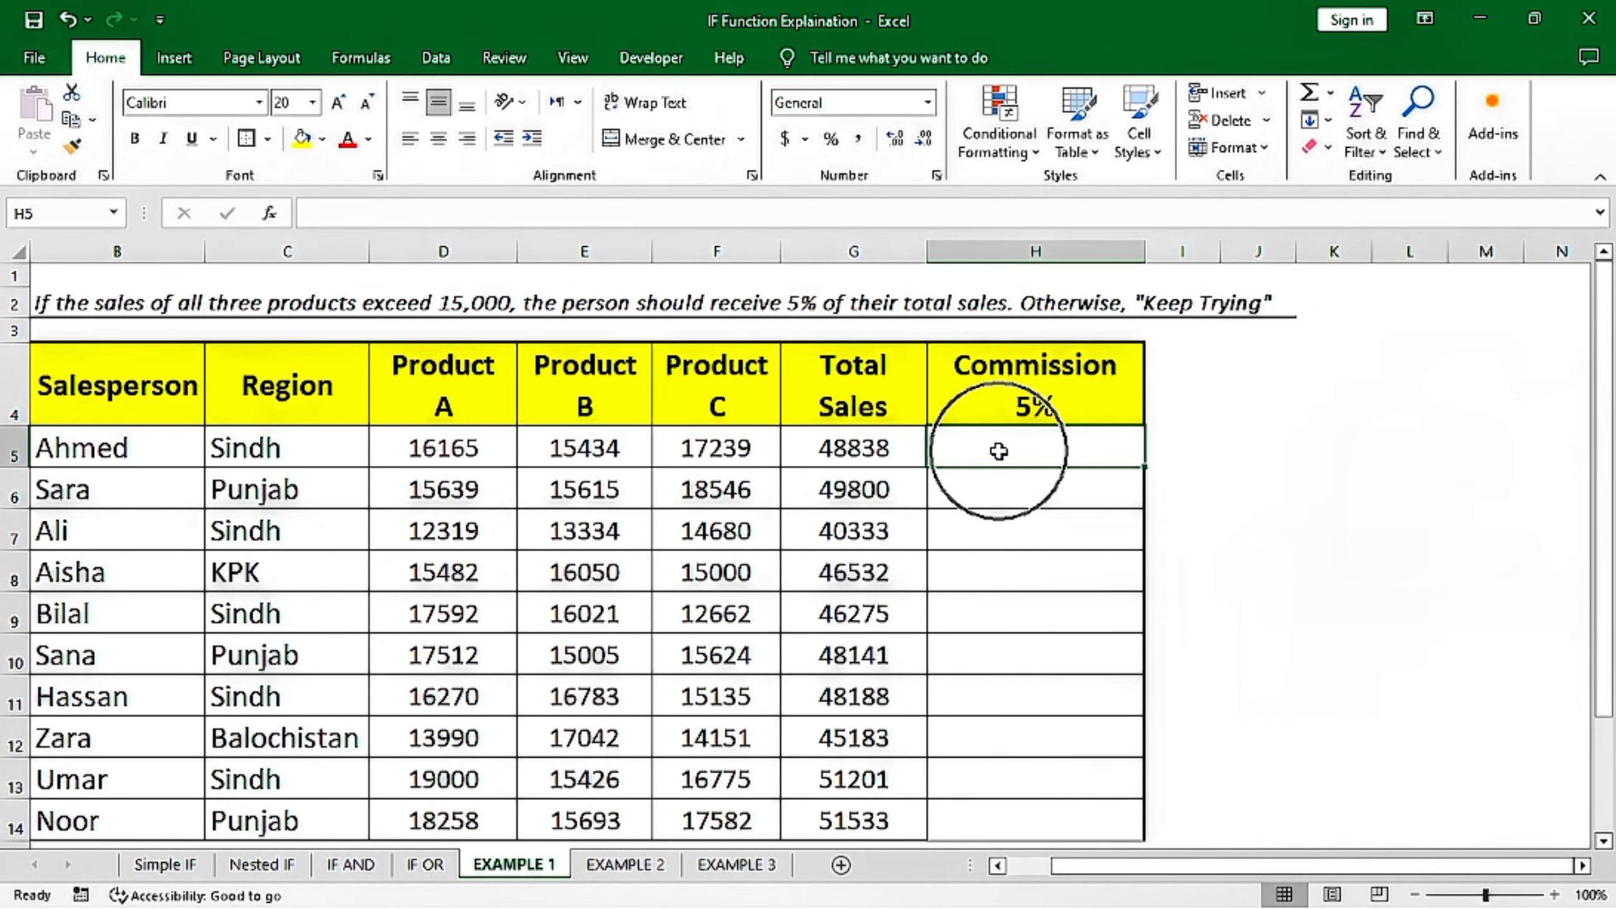
In H5, start an IF whose AND test requires D5, E5 and F5 each at least 15000.
{"action": "type", "text": "=if"}
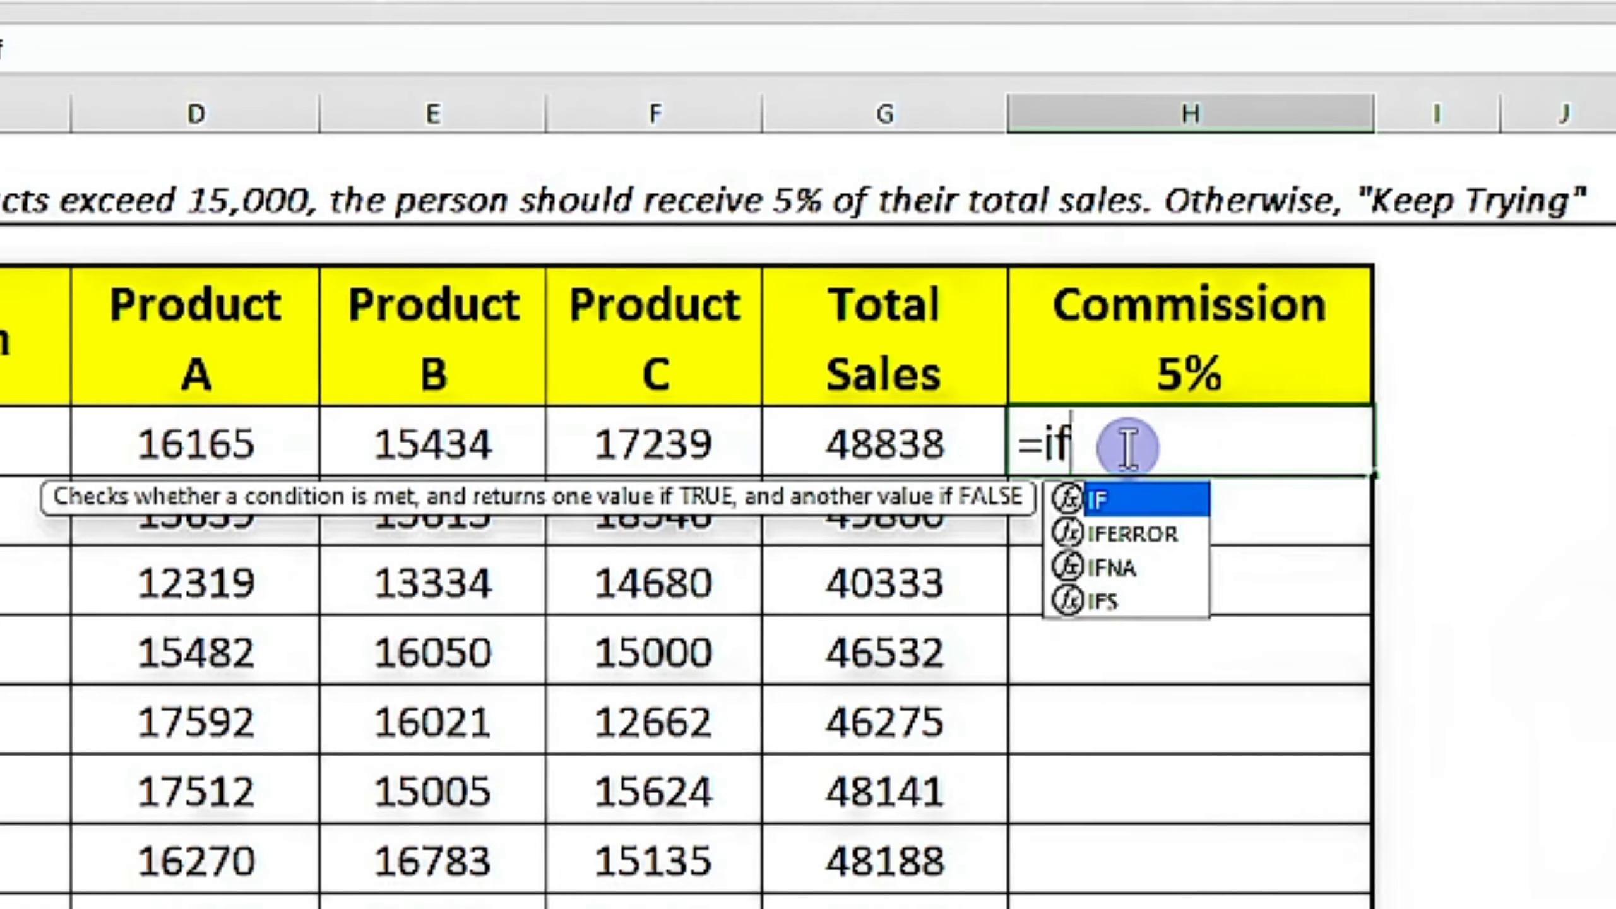
{"action": "key", "text": "Tab"}
{"action": "type", "text": "an"}
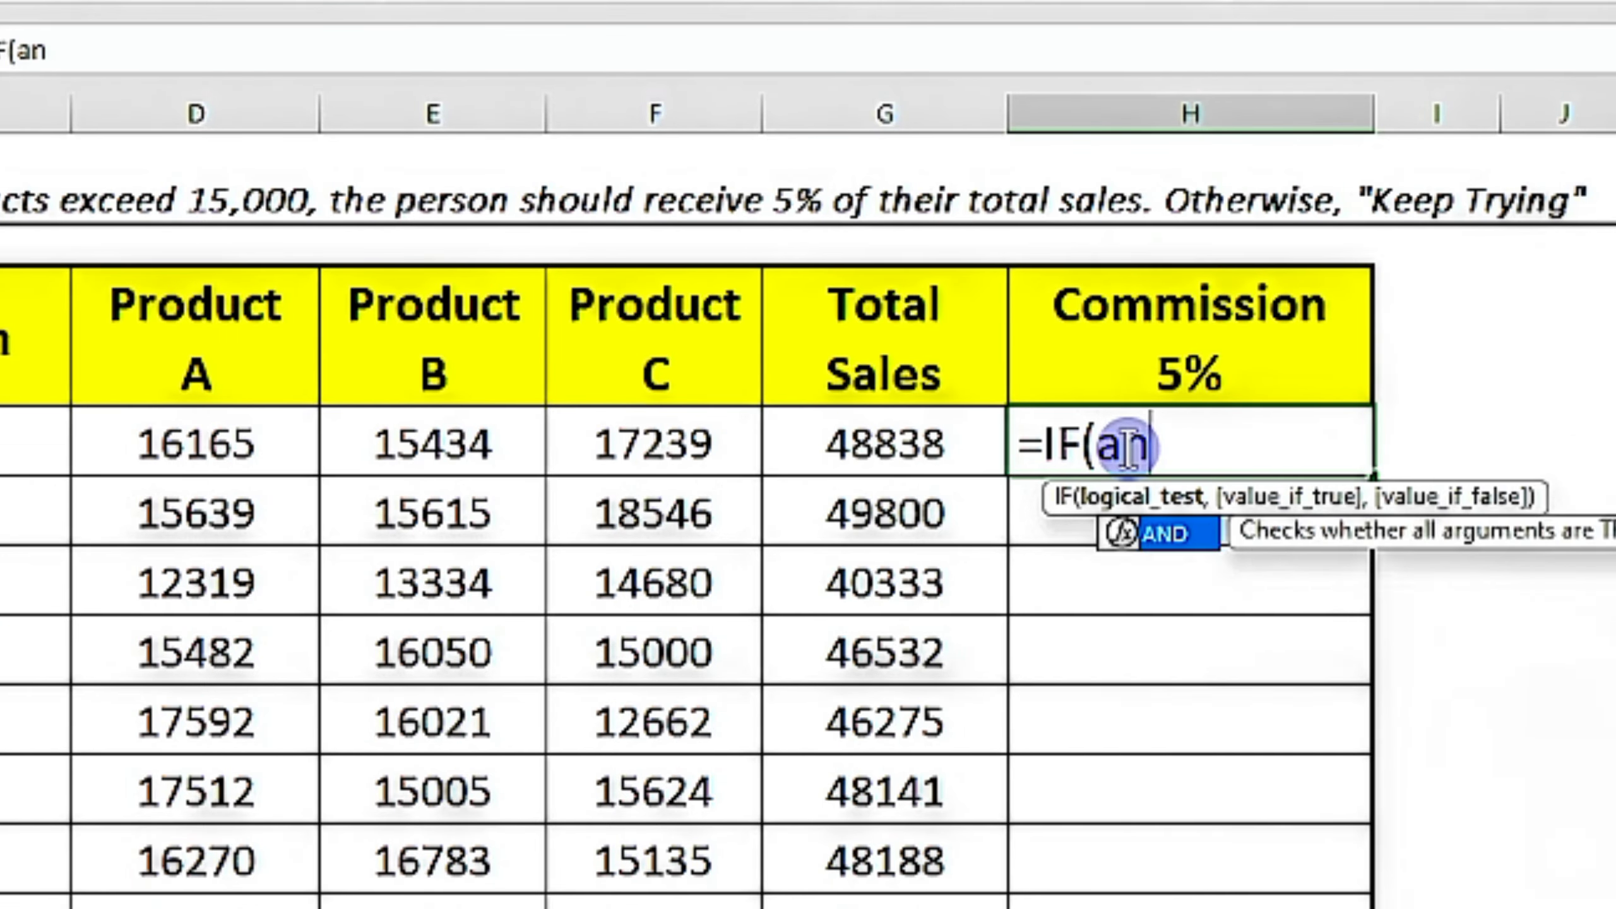
{"action": "type", "text": "d"}
{"action": "key", "text": "Tab"}
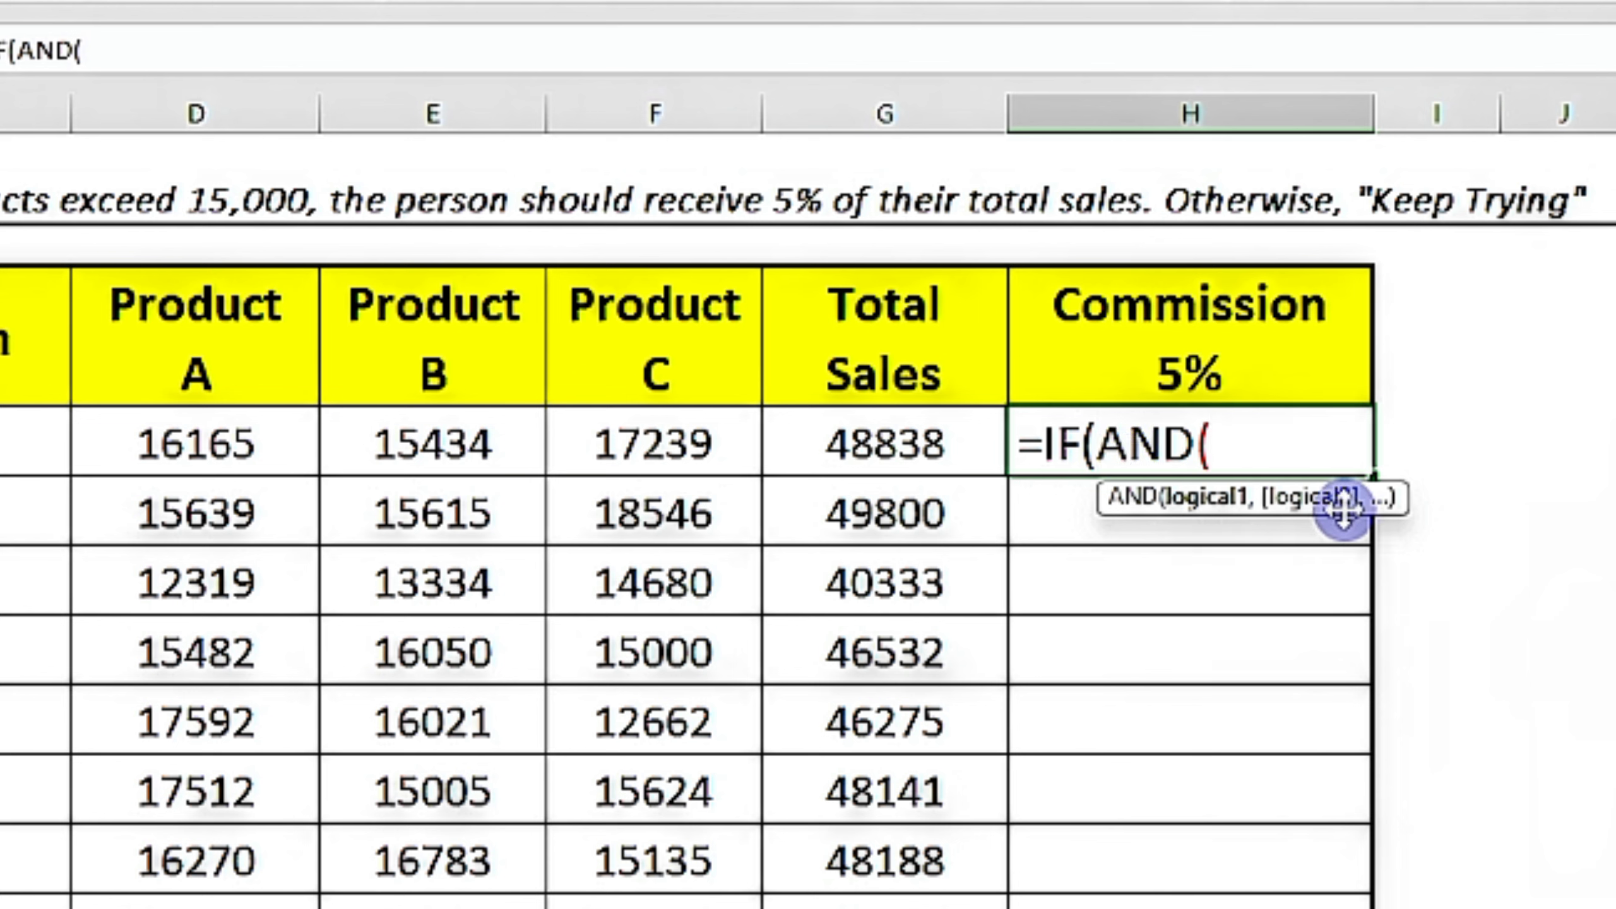
{"action": "left_click", "coordinate": [171, 460]}
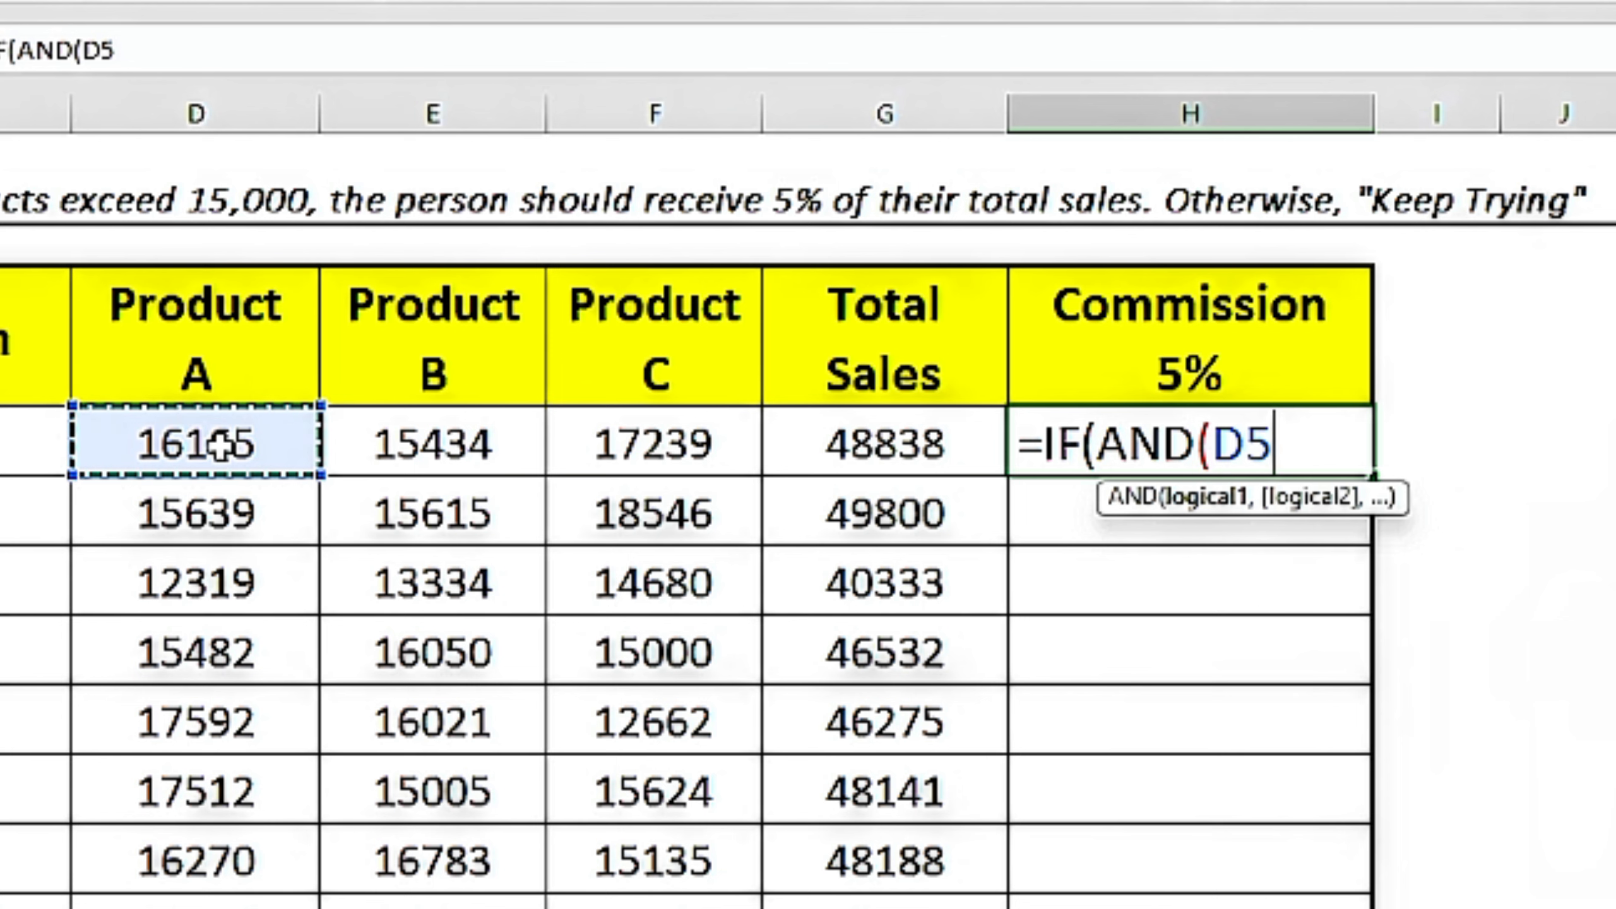
{"action": "type", "text": ">="}
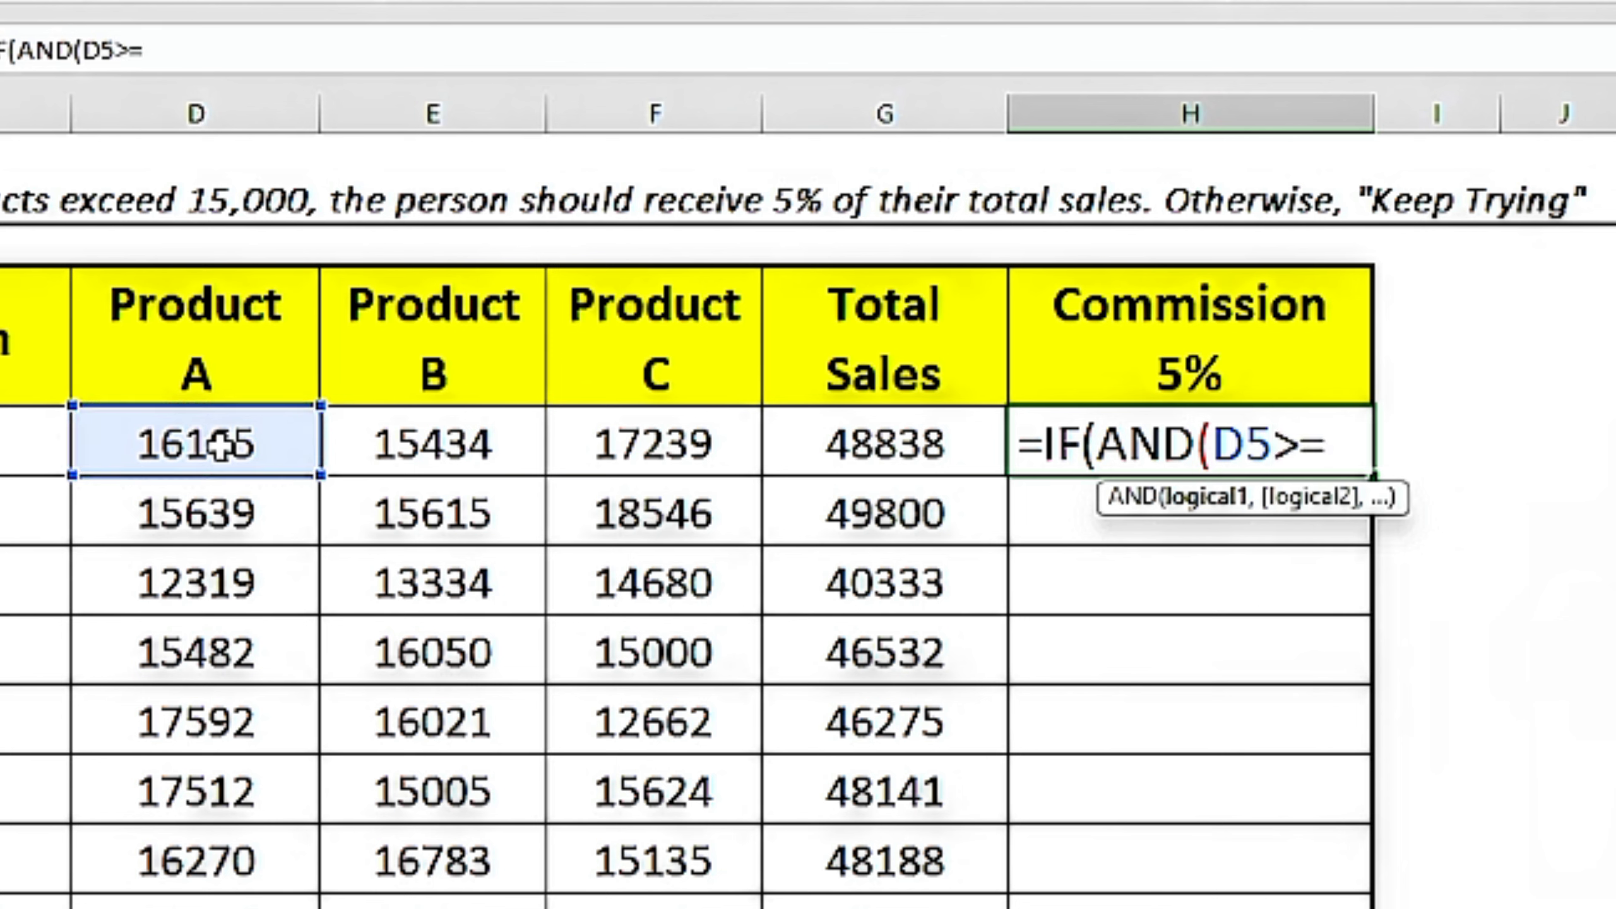
{"action": "type", "text": "15000"}
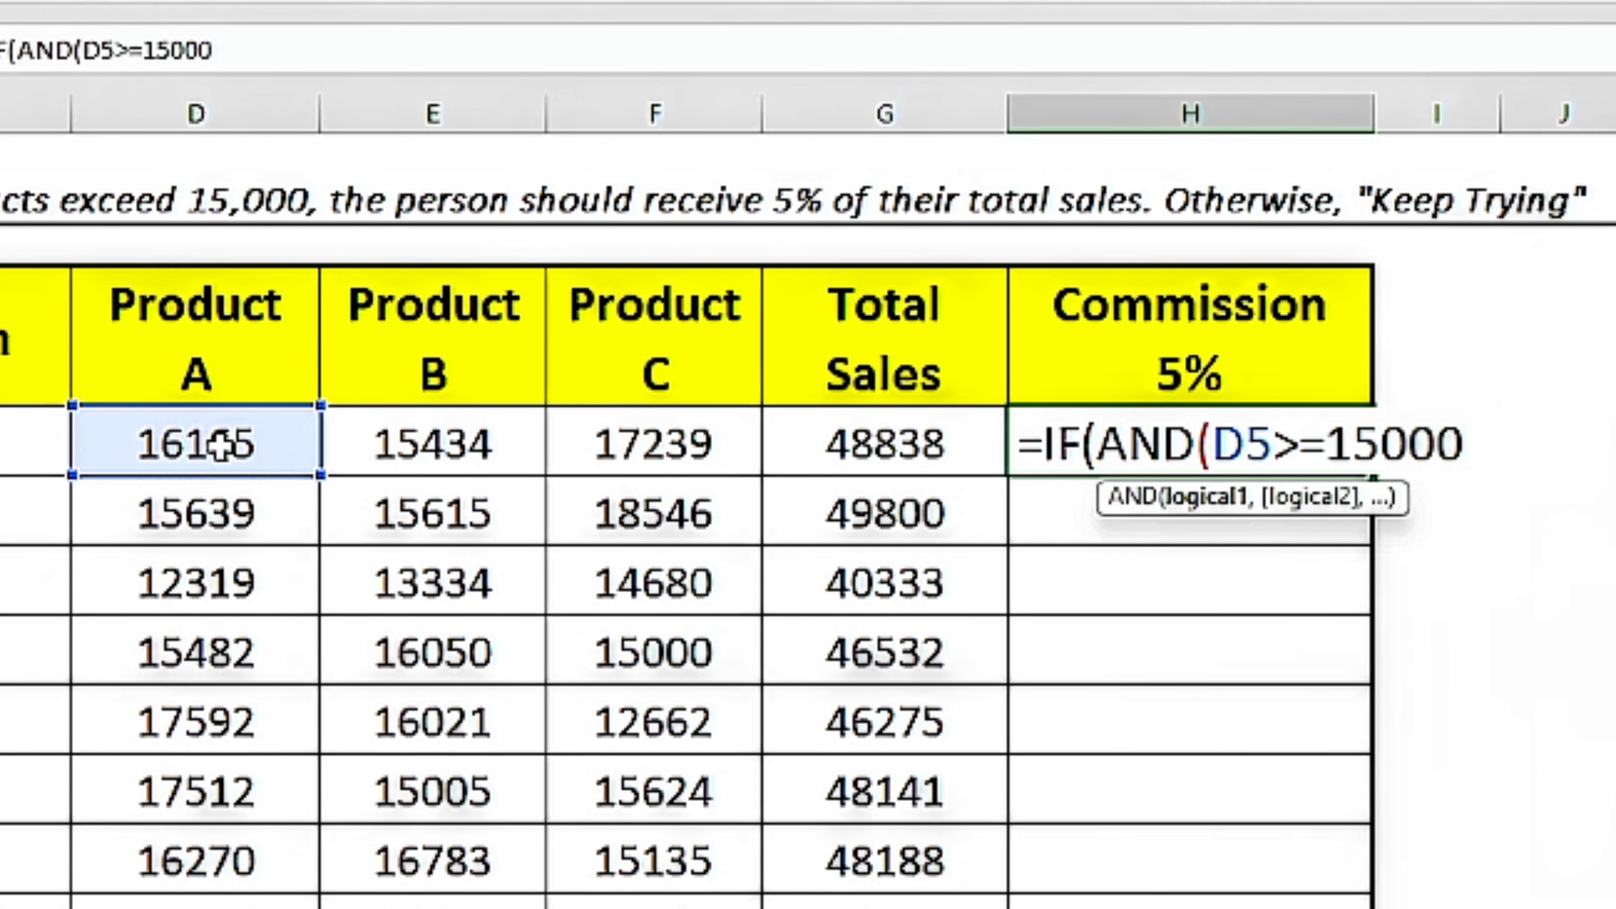
{"action": "type", "text": ","}
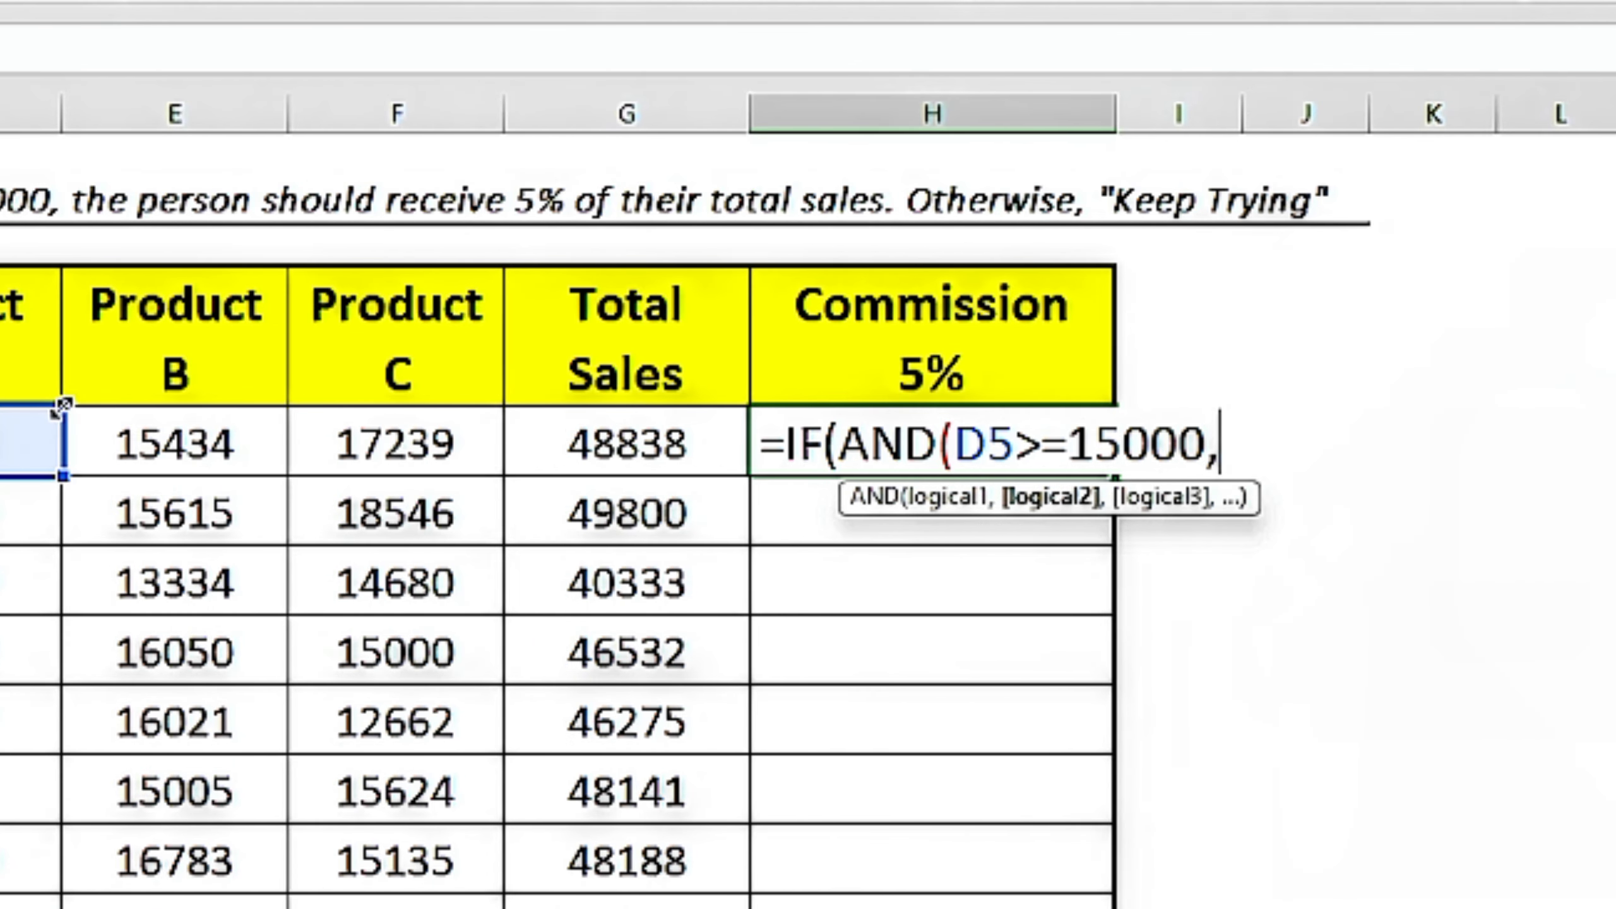
{"action": "left_click", "coordinate": [102, 463]}
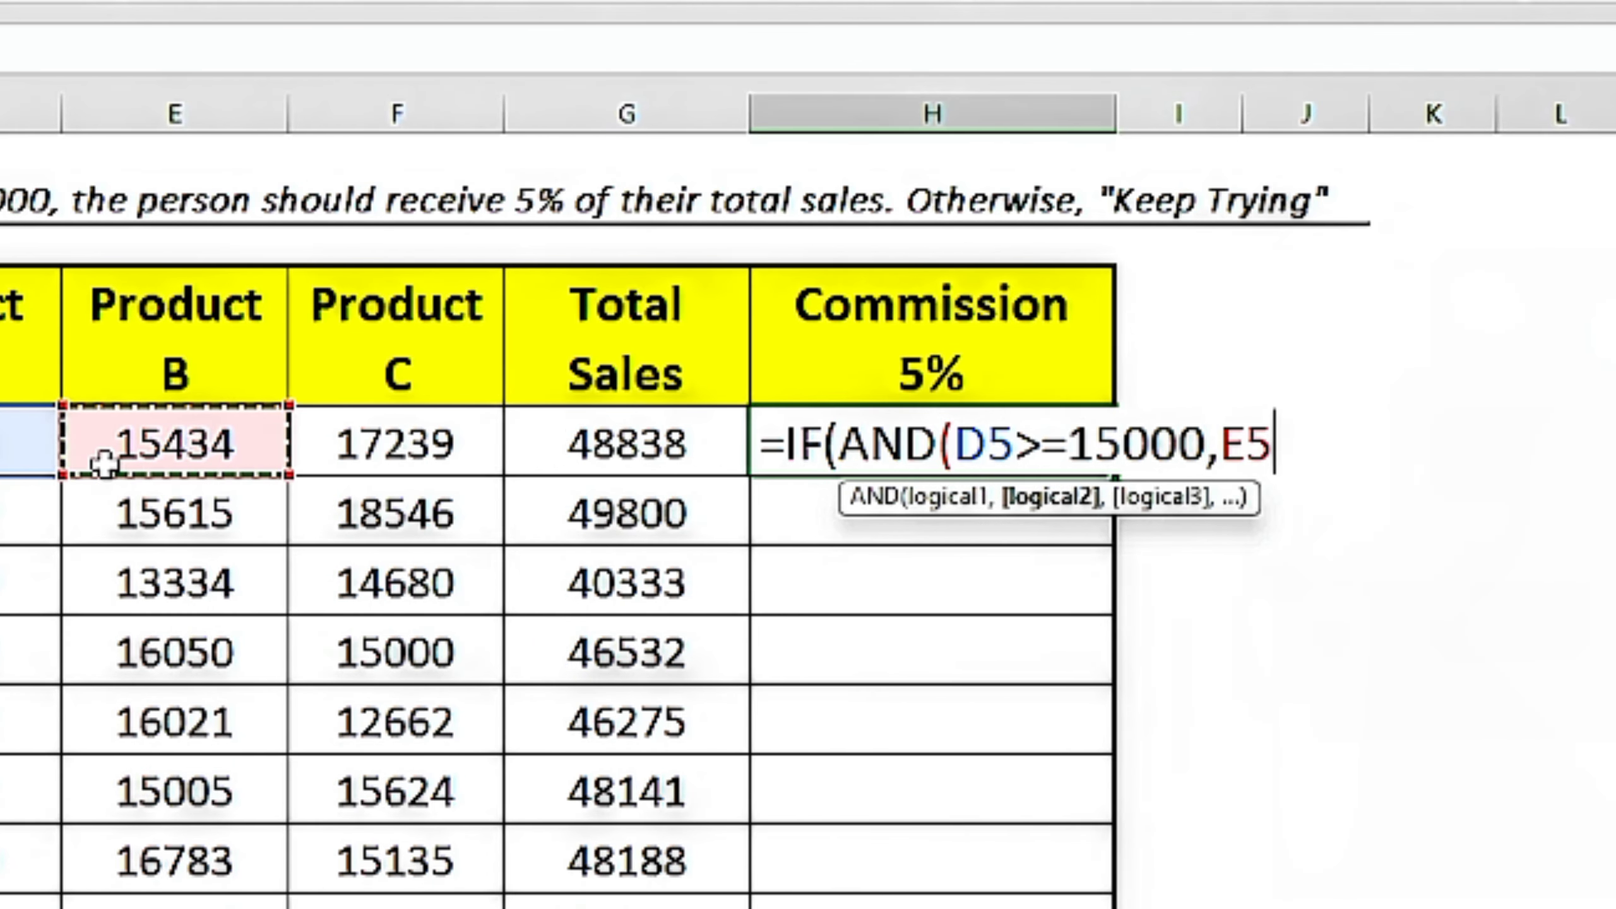
{"action": "type", "text": ">="}
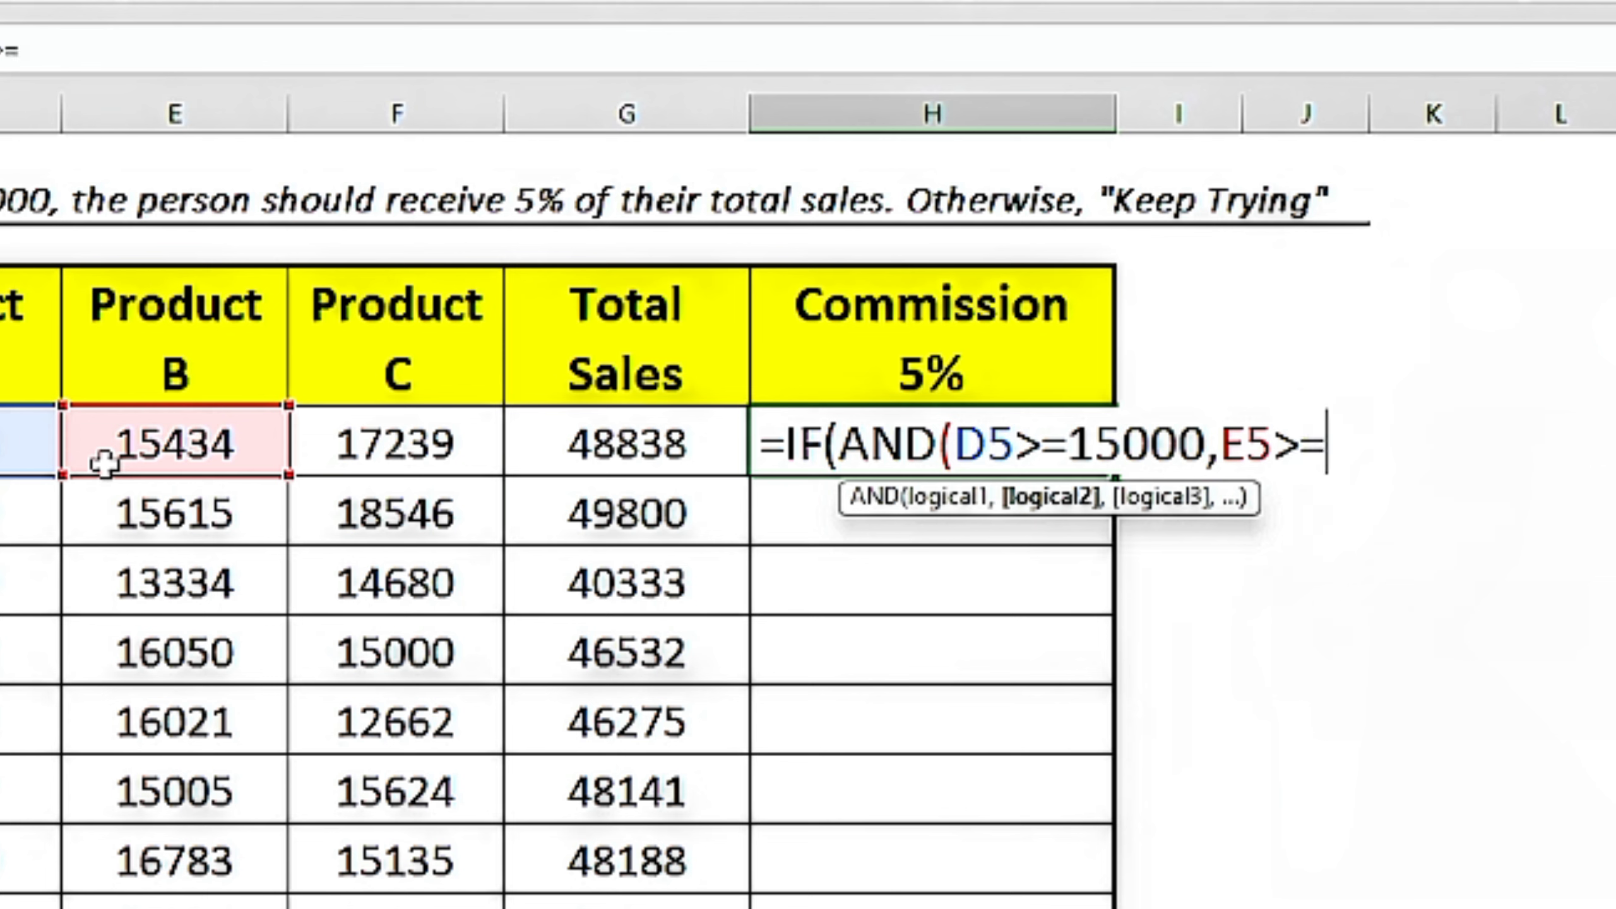
{"action": "type", "text": "1500"}
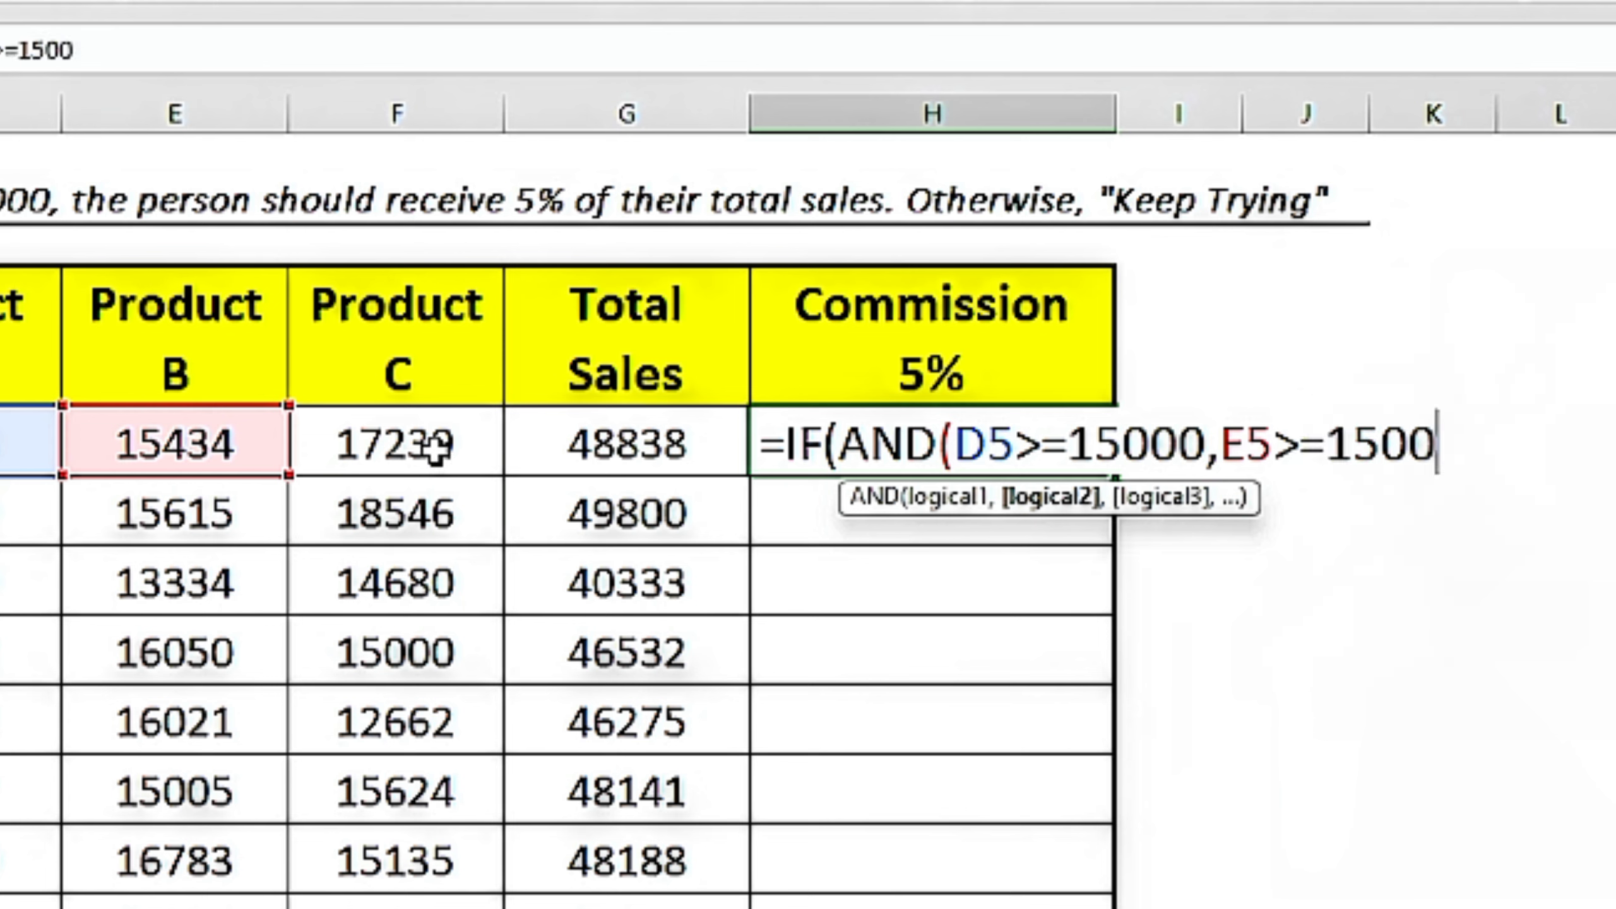
{"action": "type", "text": "0,"}
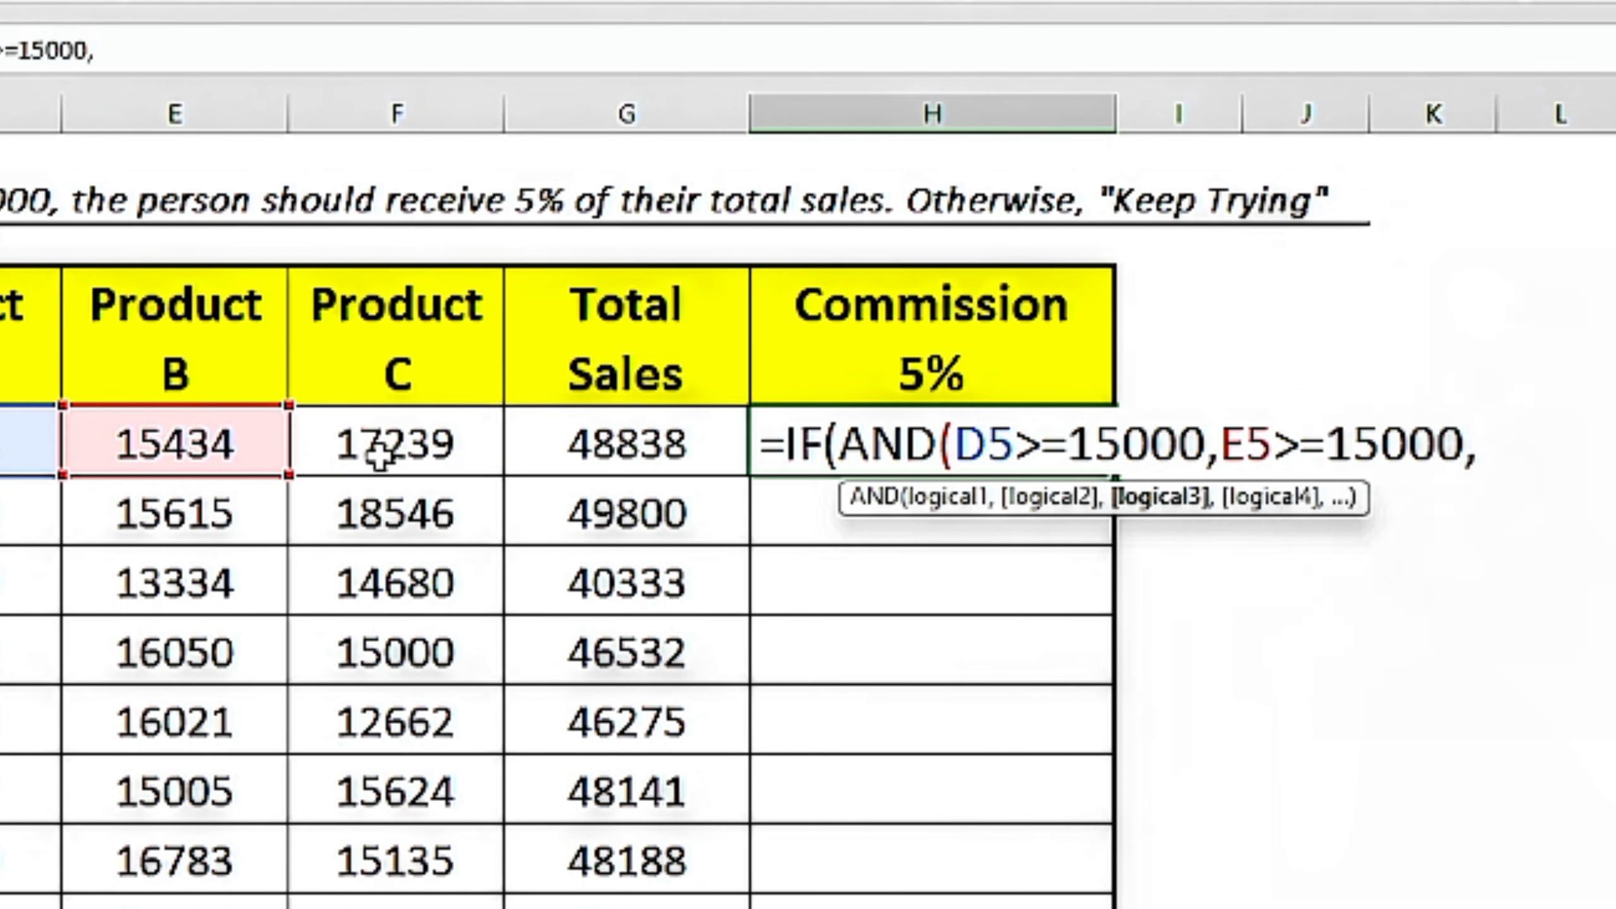
{"action": "left_click", "coordinate": [380, 457]}
{"action": "type", "text": "> "}
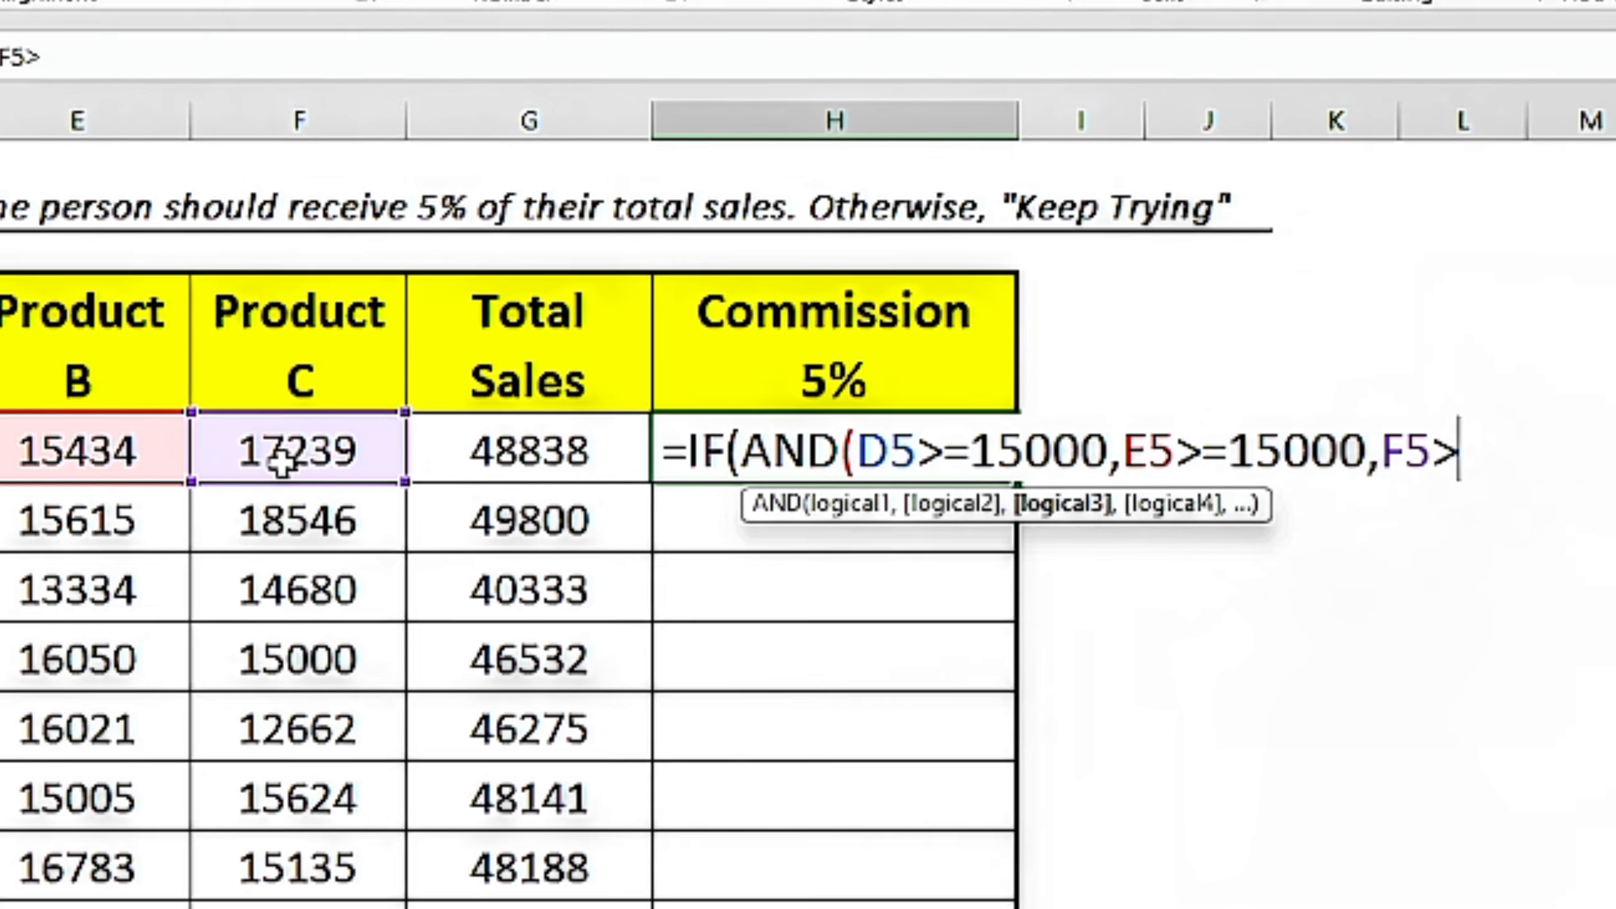
{"action": "type", "text": "=15"}
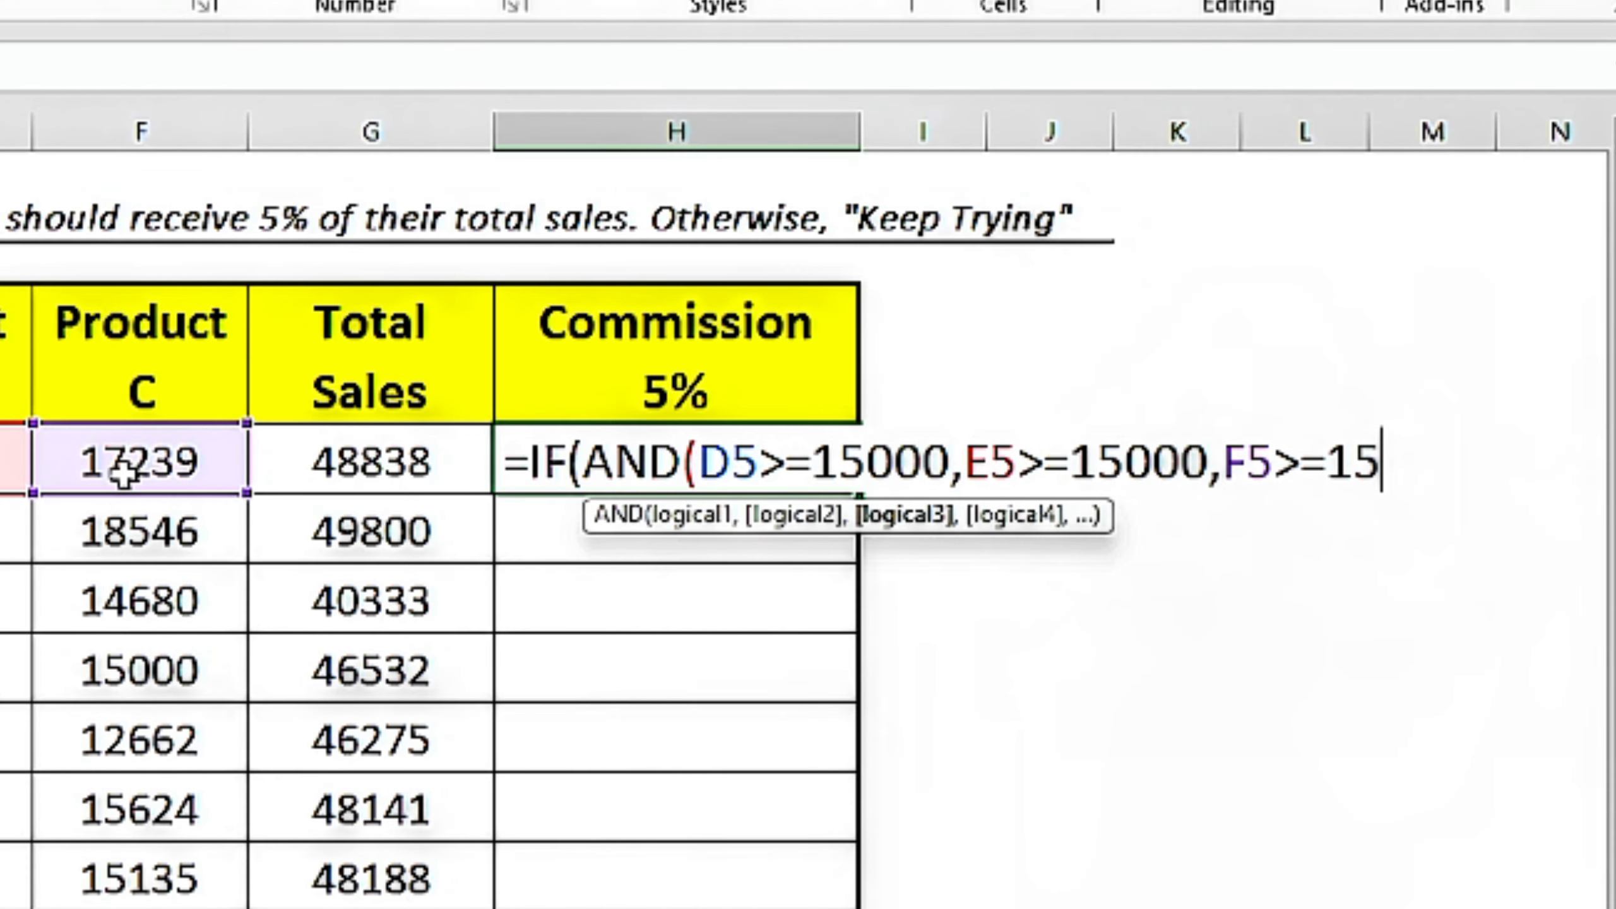
{"action": "type", "text": "000"}
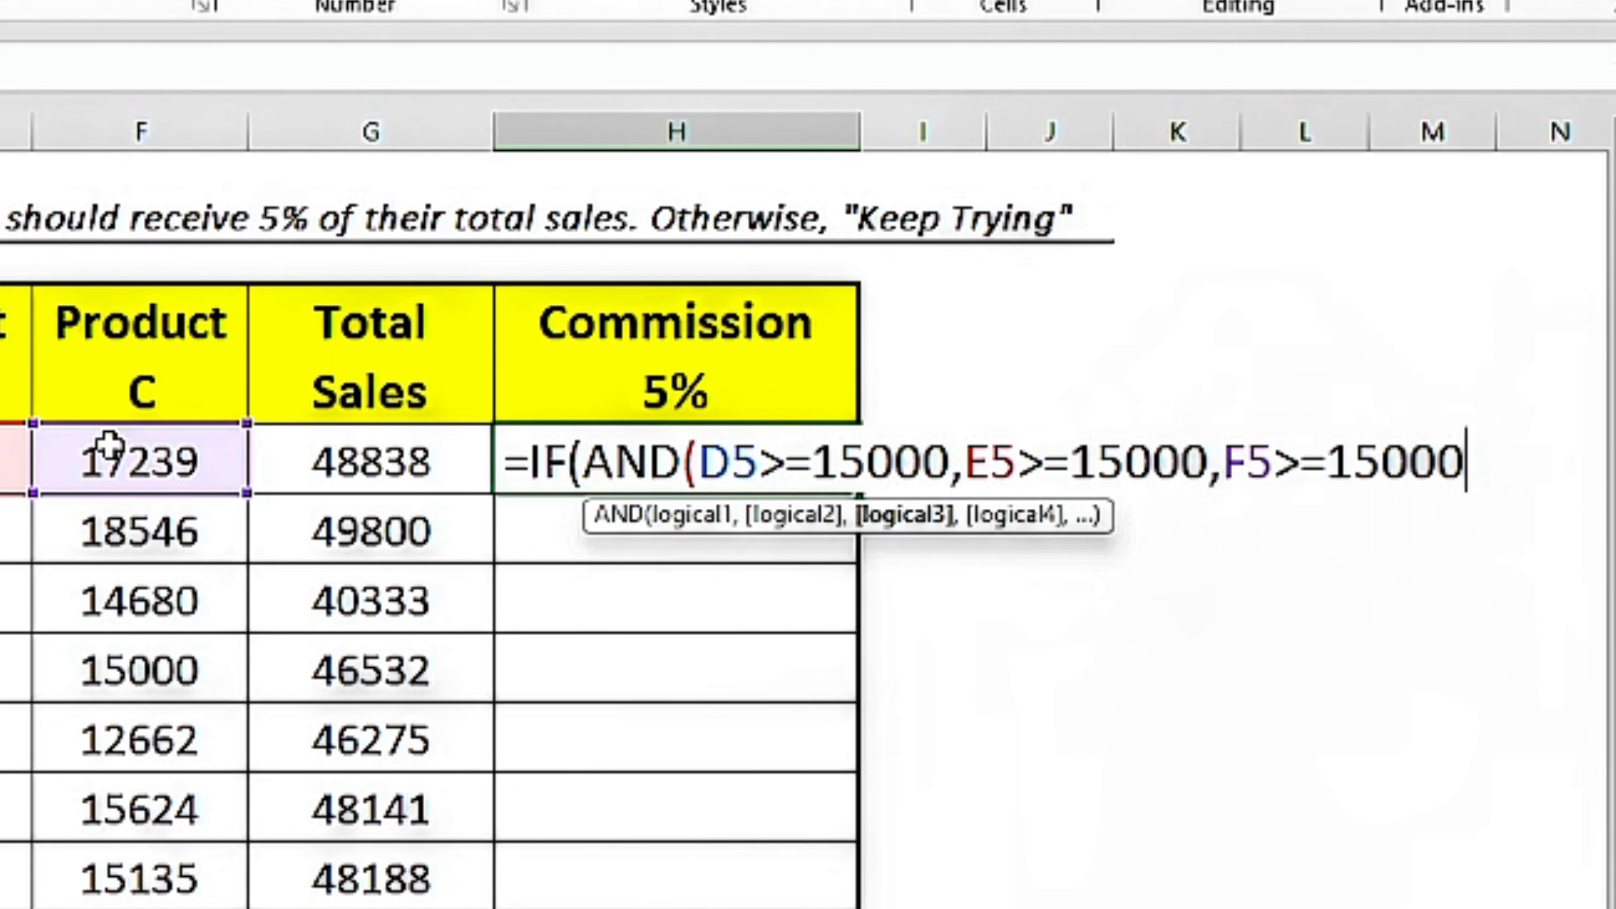
{"action": "type", "text": ")"}
Complete the formula with G5*5% if true and "Keep try" otherwise, and enter it.
{"action": "left_click", "coordinate": [710, 498]}
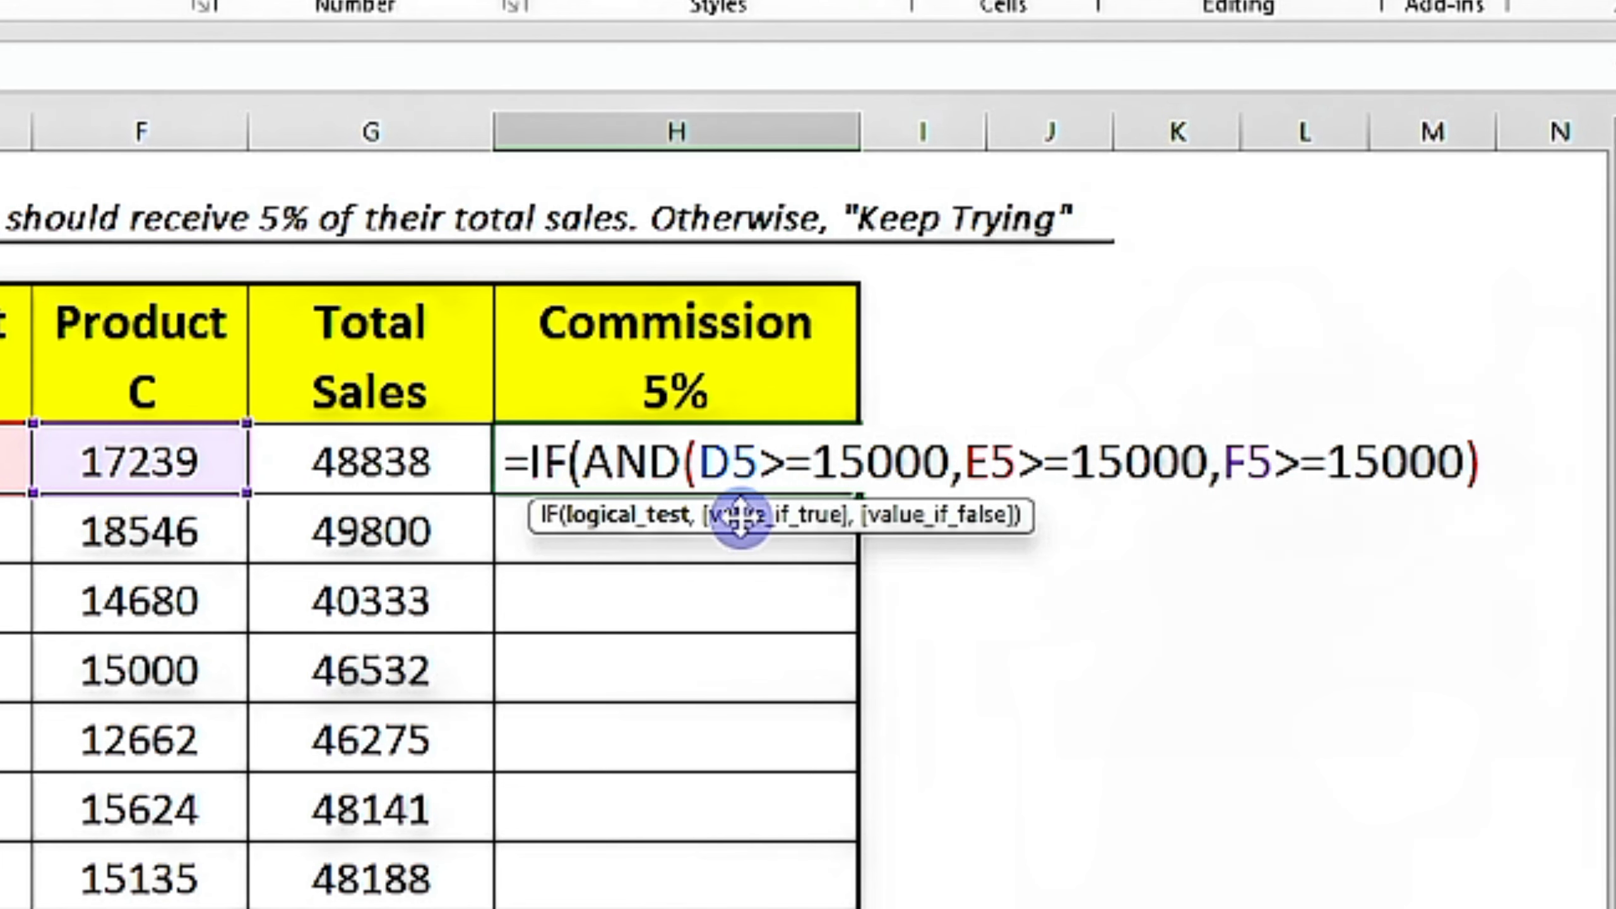
{"action": "type", "text": ","}
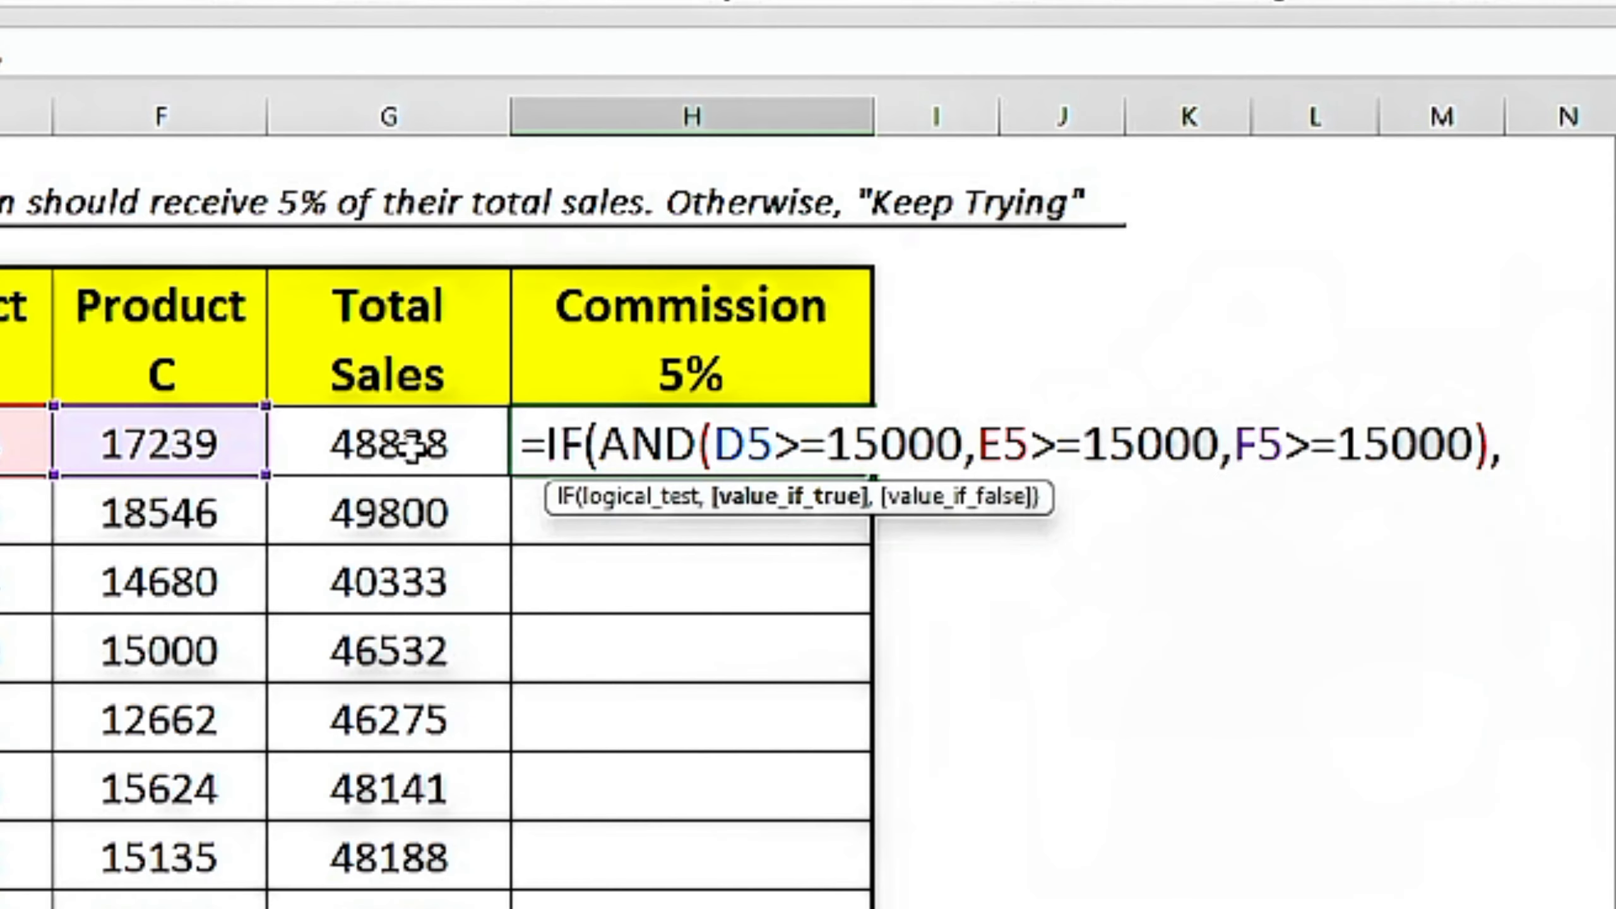
{"action": "left_click", "coordinate": [892, 461]}
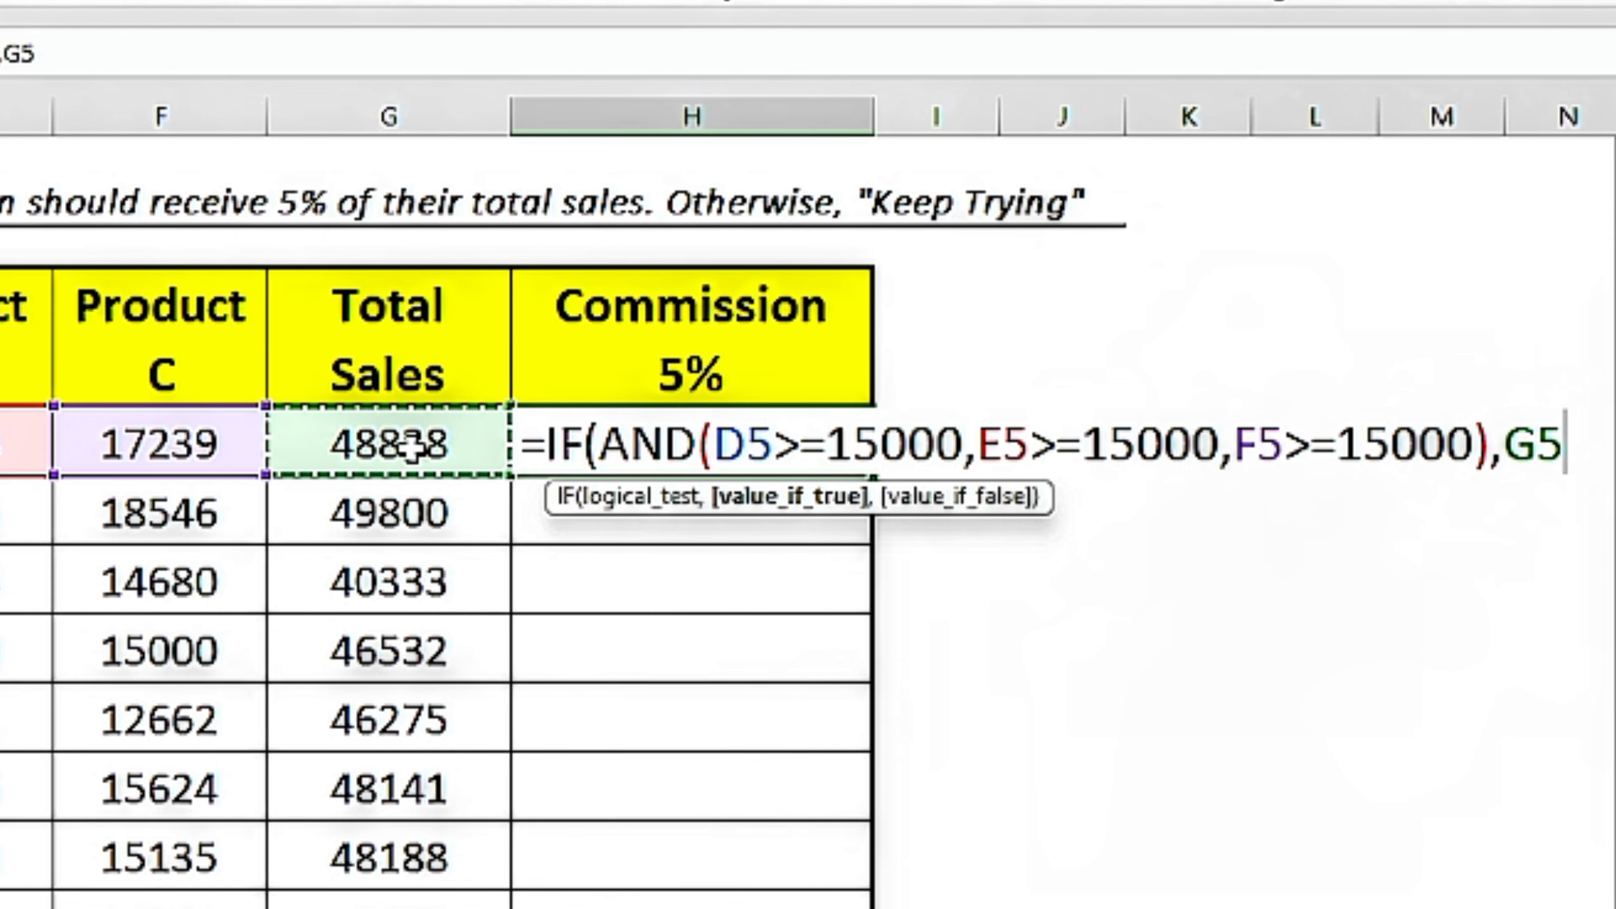
{"action": "type", "text": "*"}
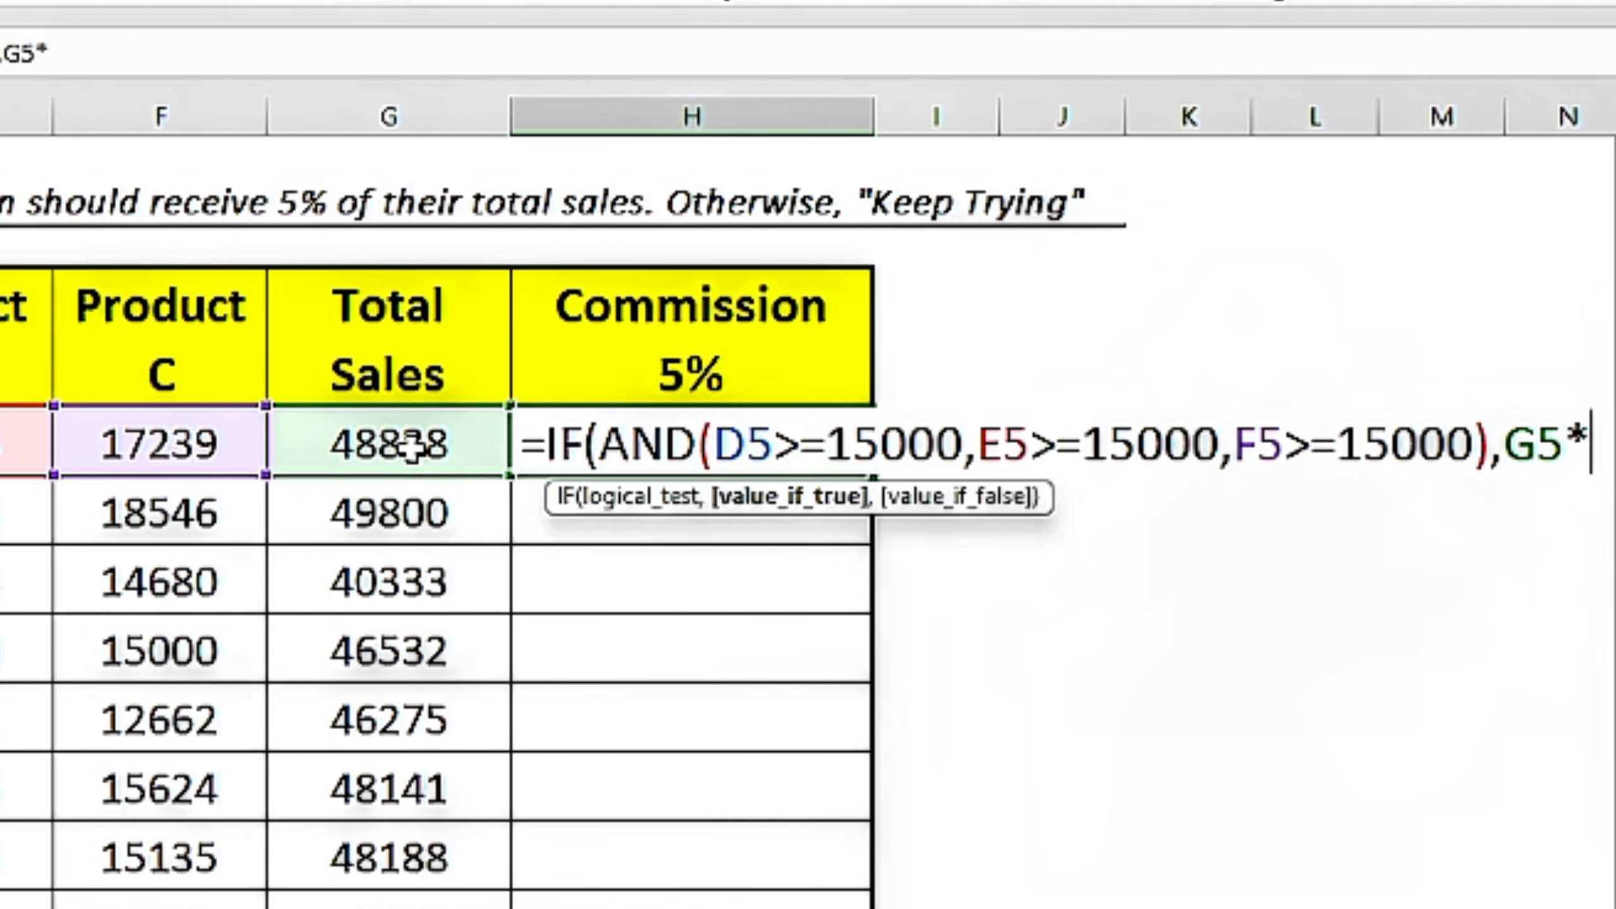
{"action": "type", "text": "5"}
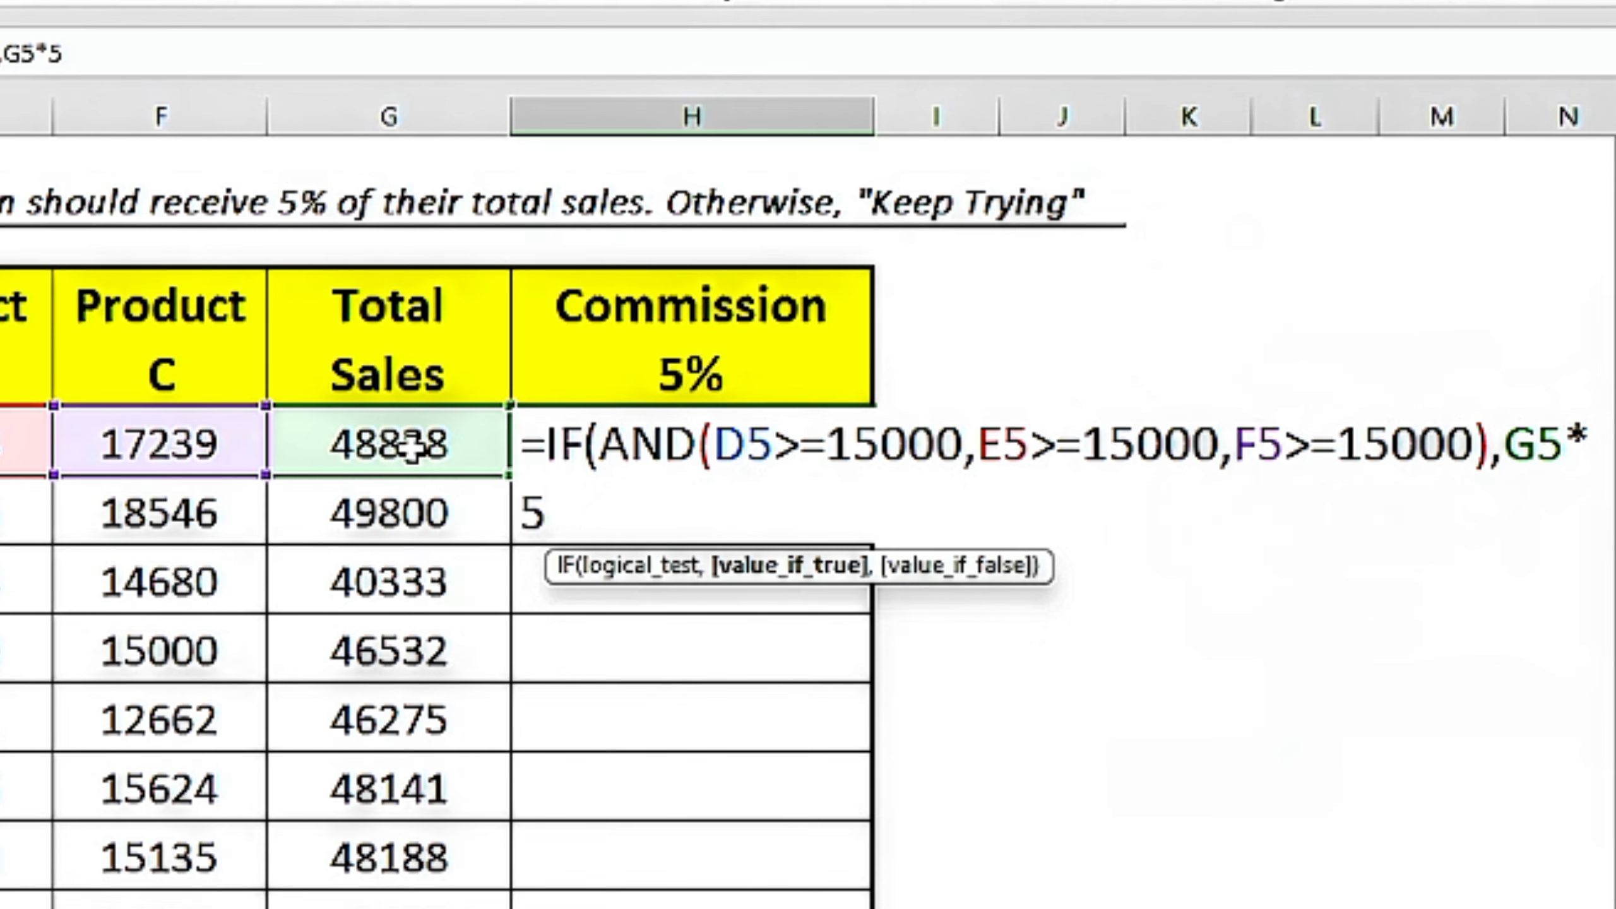
{"action": "type", "text": "%,"}
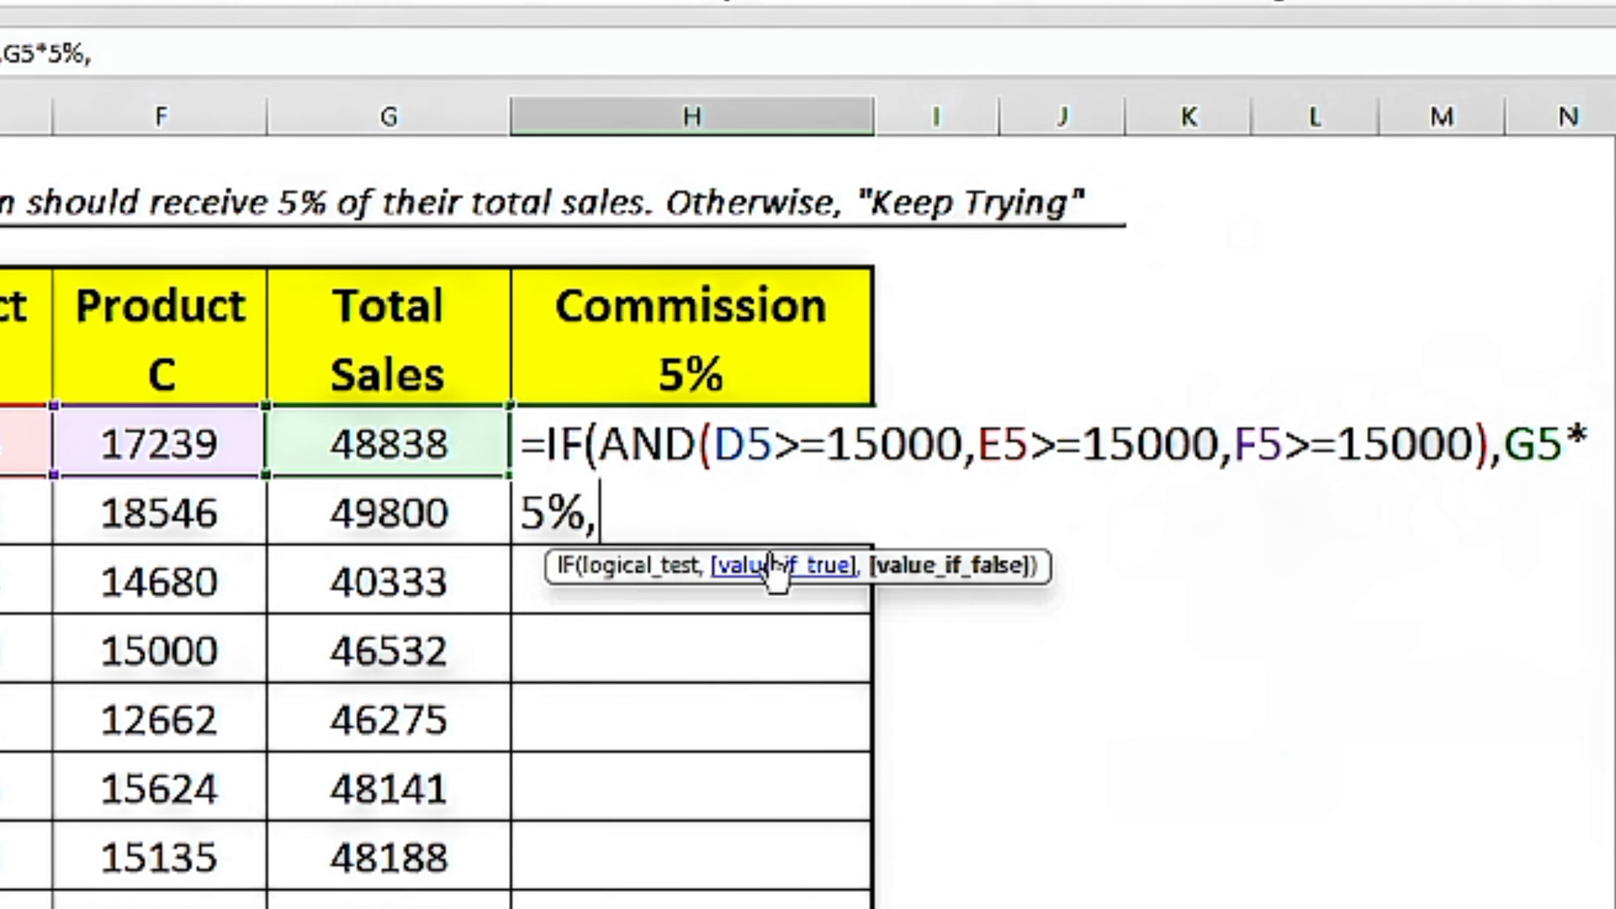
{"action": "type", "text": "\"K"}
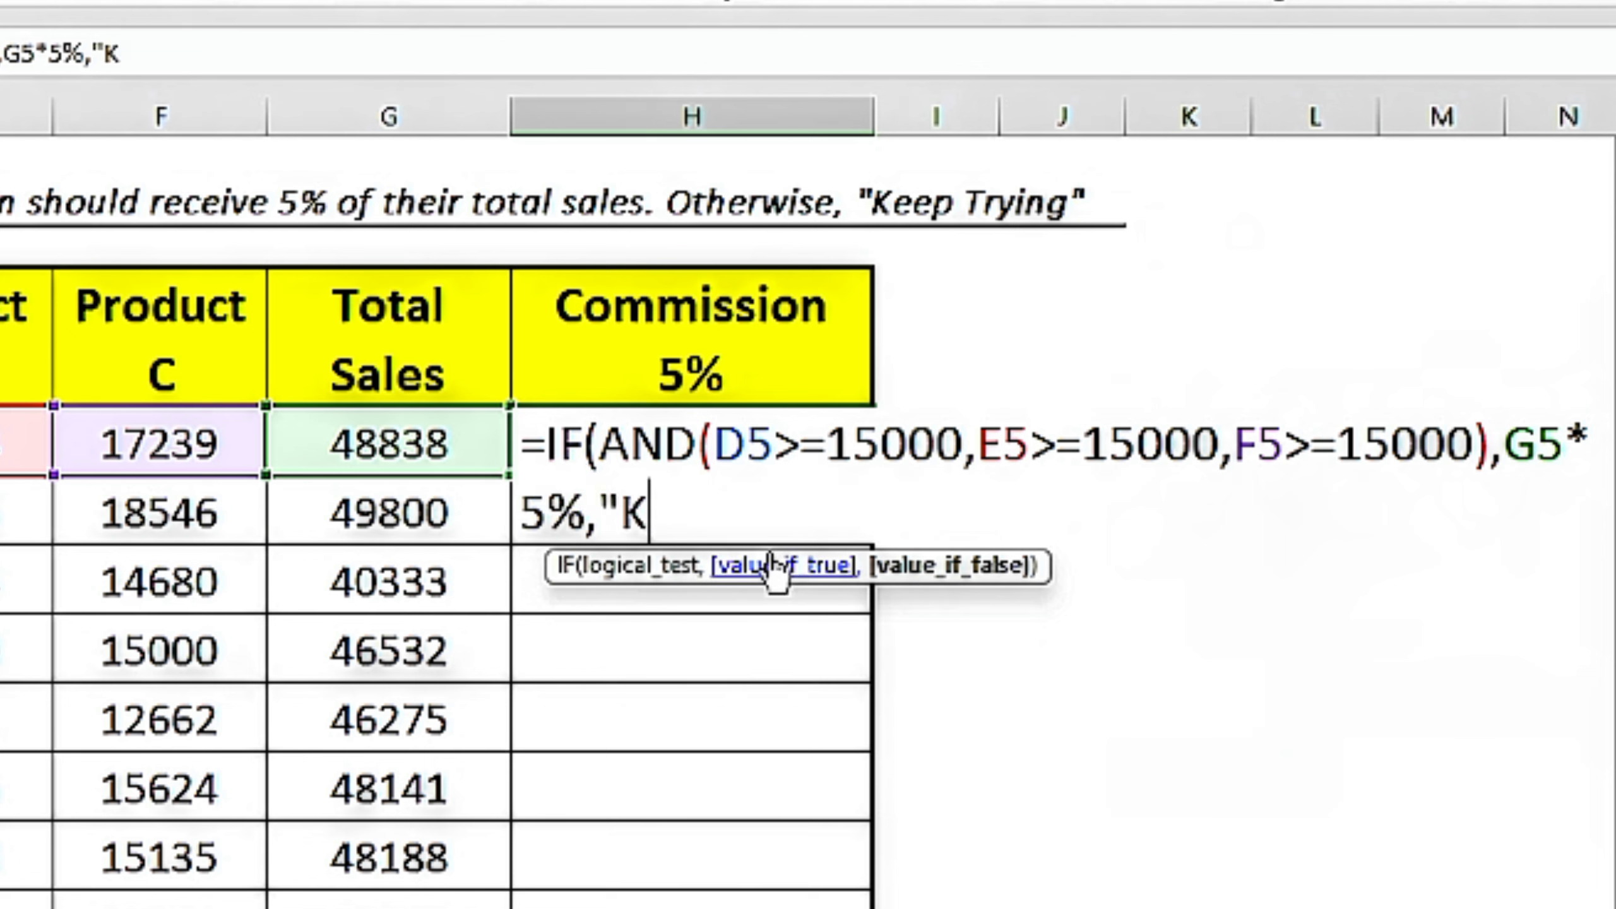
{"action": "type", "text": "eep try"}
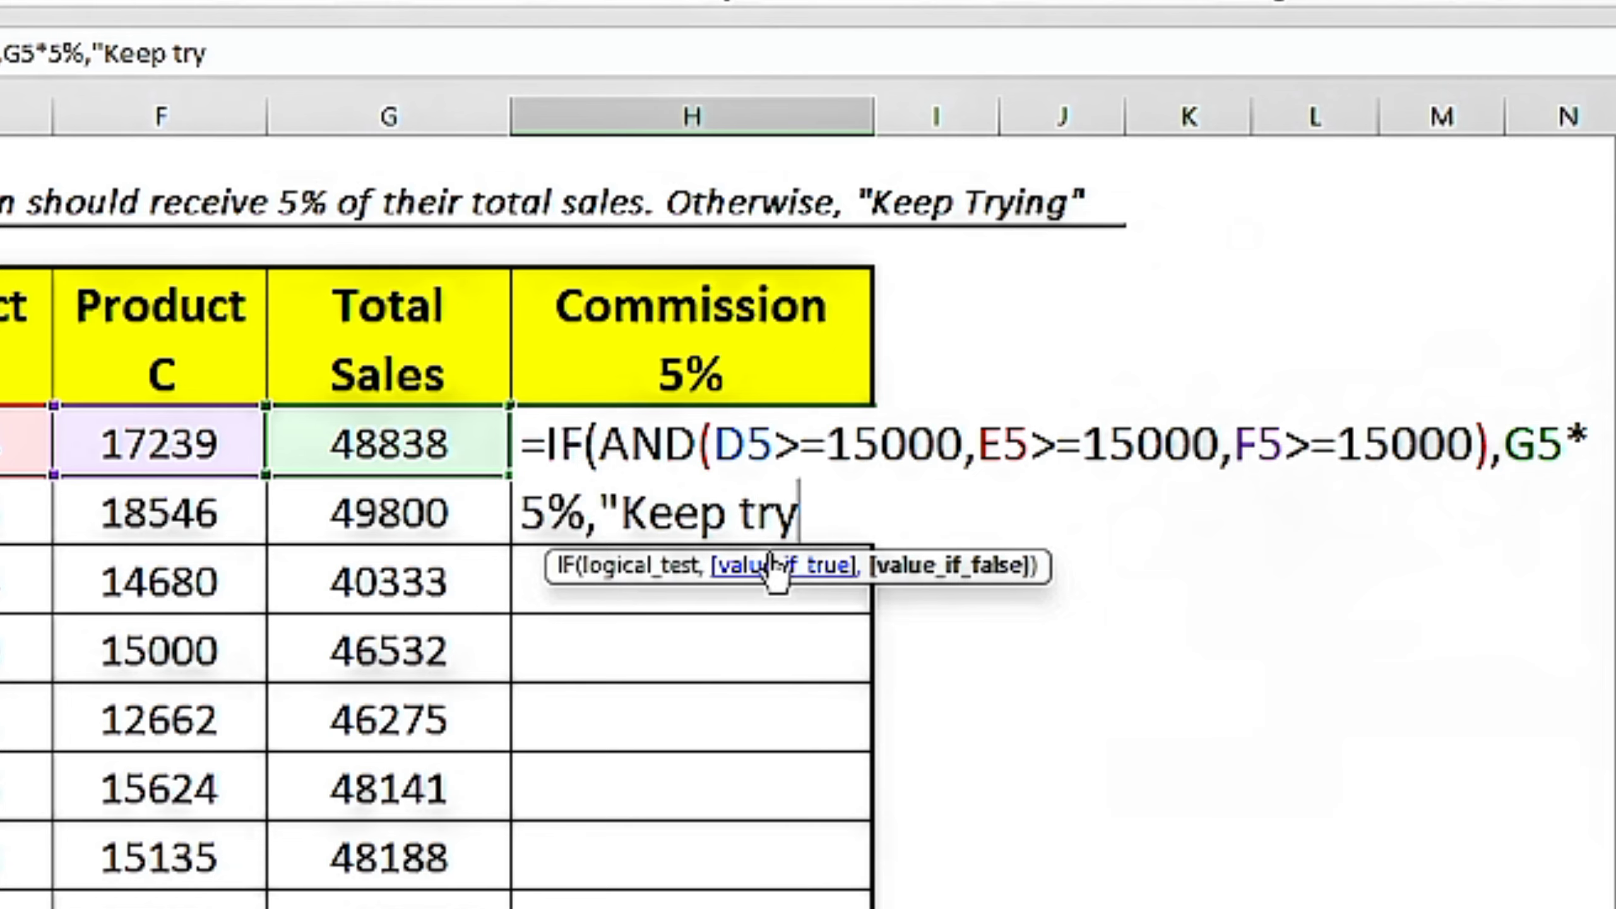
{"action": "type", "text": "\""}
{"action": "type", "text": ")"}
{"action": "key", "text": "Return"}
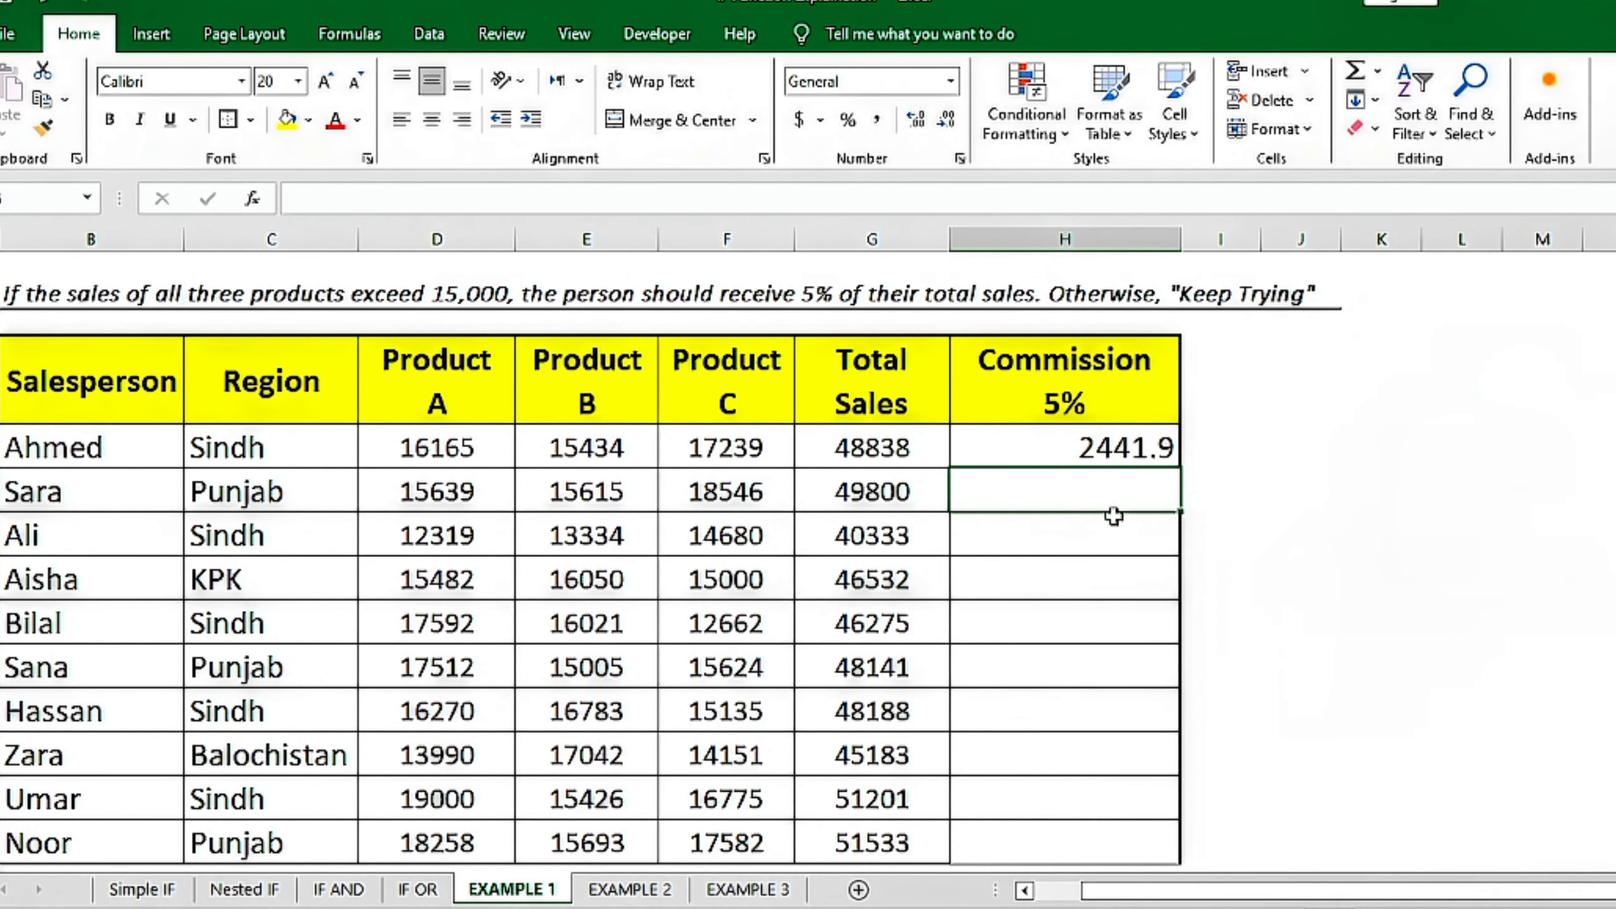
{"action": "left_click", "coordinate": [1094, 457]}
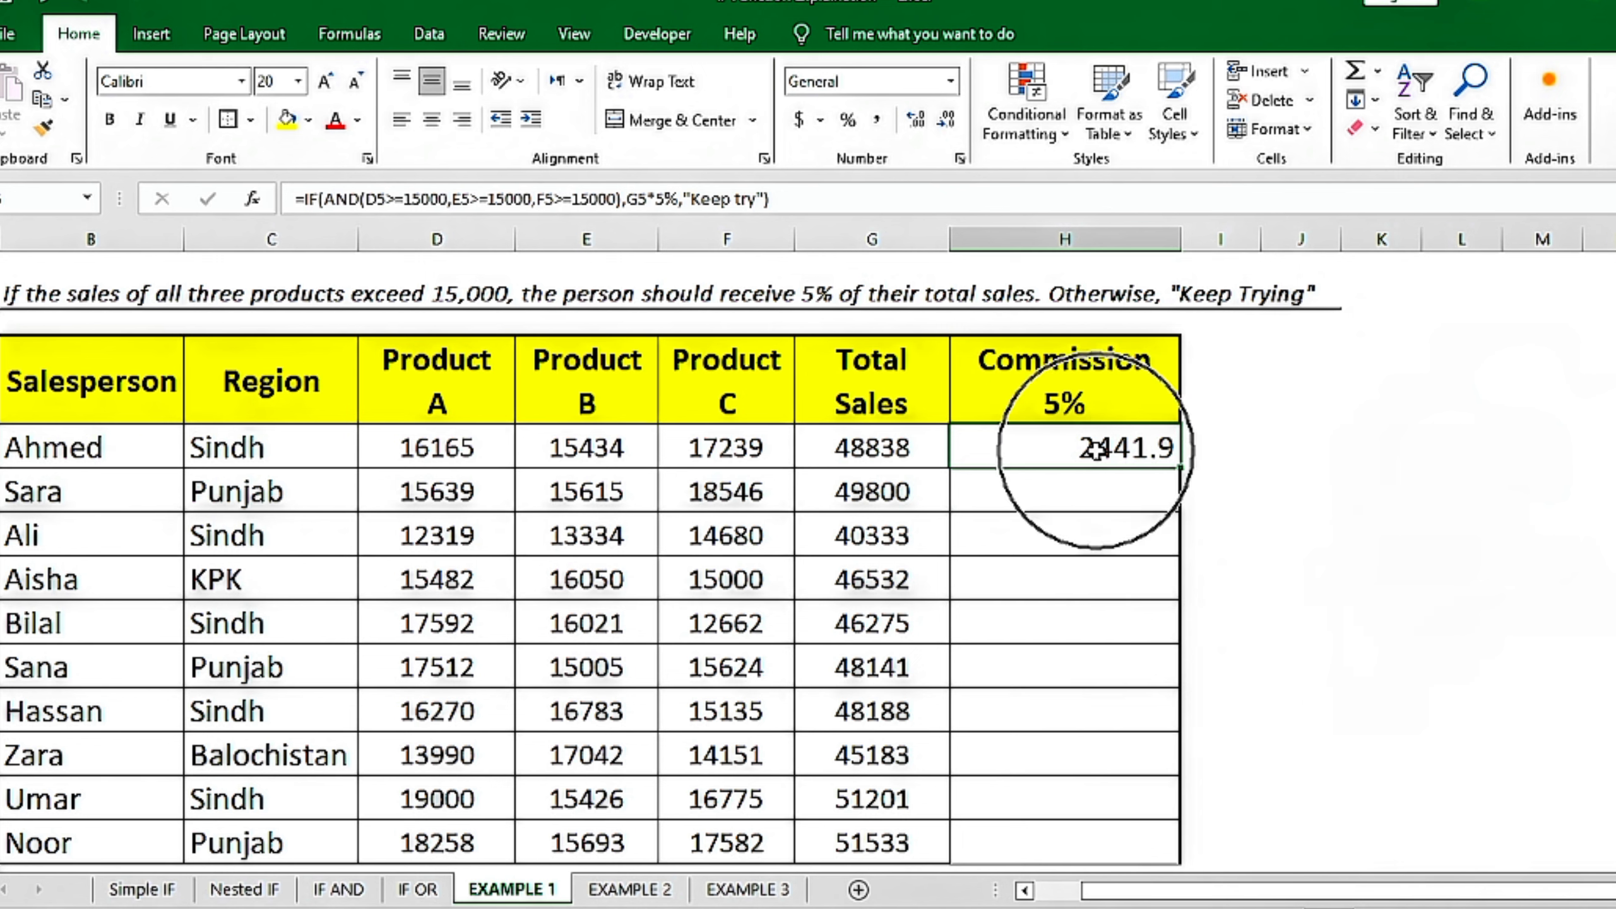
{"action": "left_click_drag", "start_coordinate": [463, 449], "coordinate": [732, 450]}
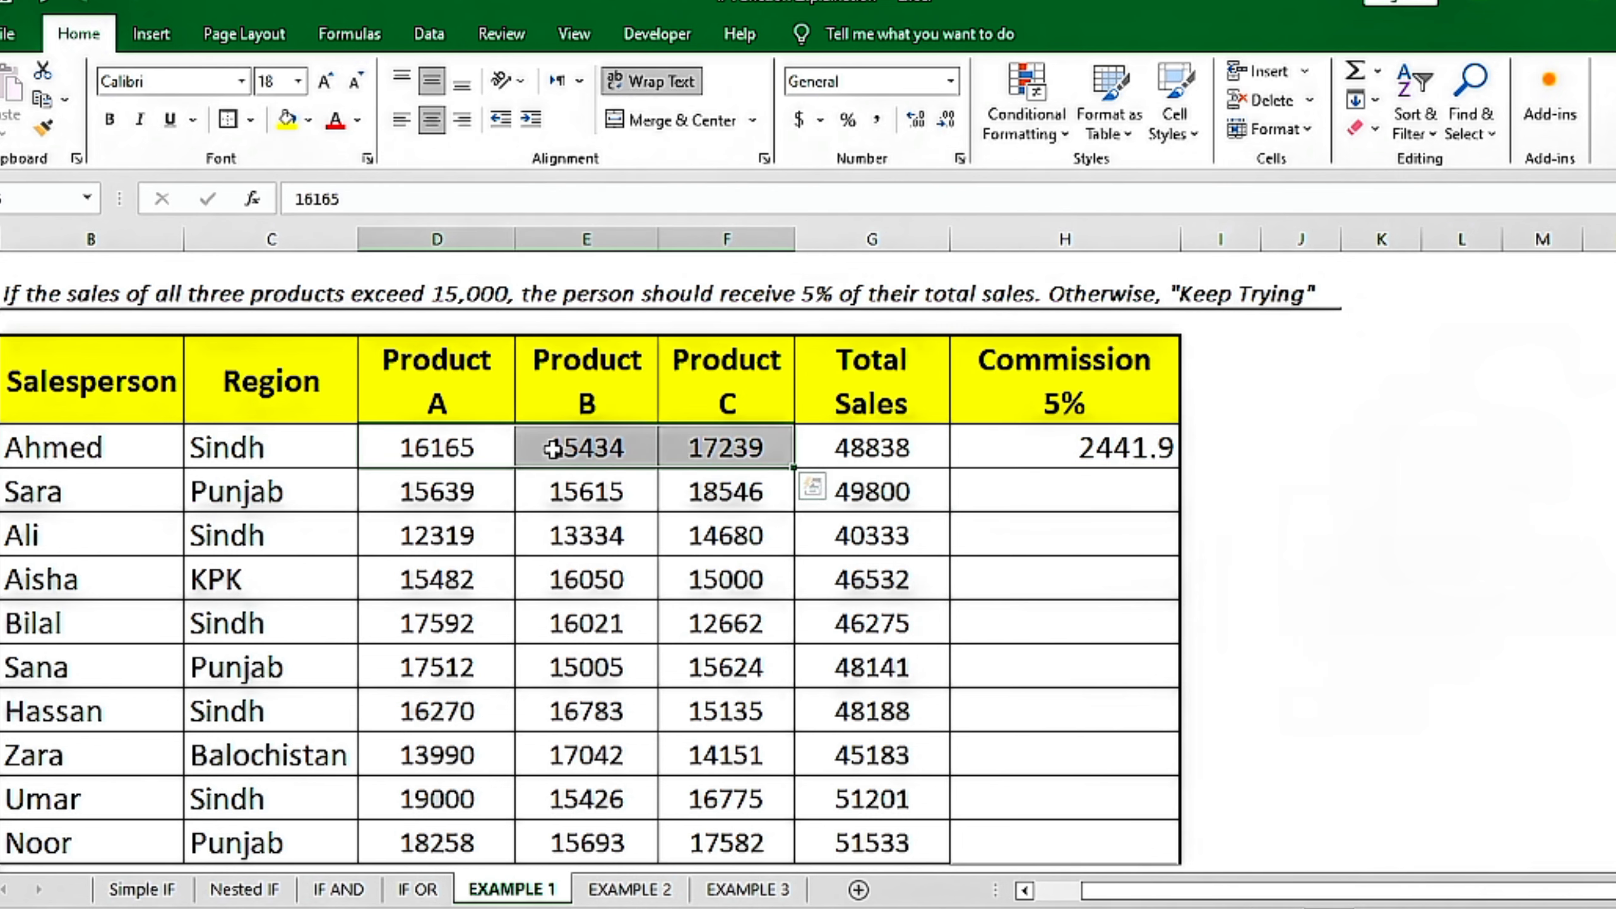
{"action": "left_click", "coordinate": [1024, 453]}
{"action": "double_click", "coordinate": [1178, 471]}
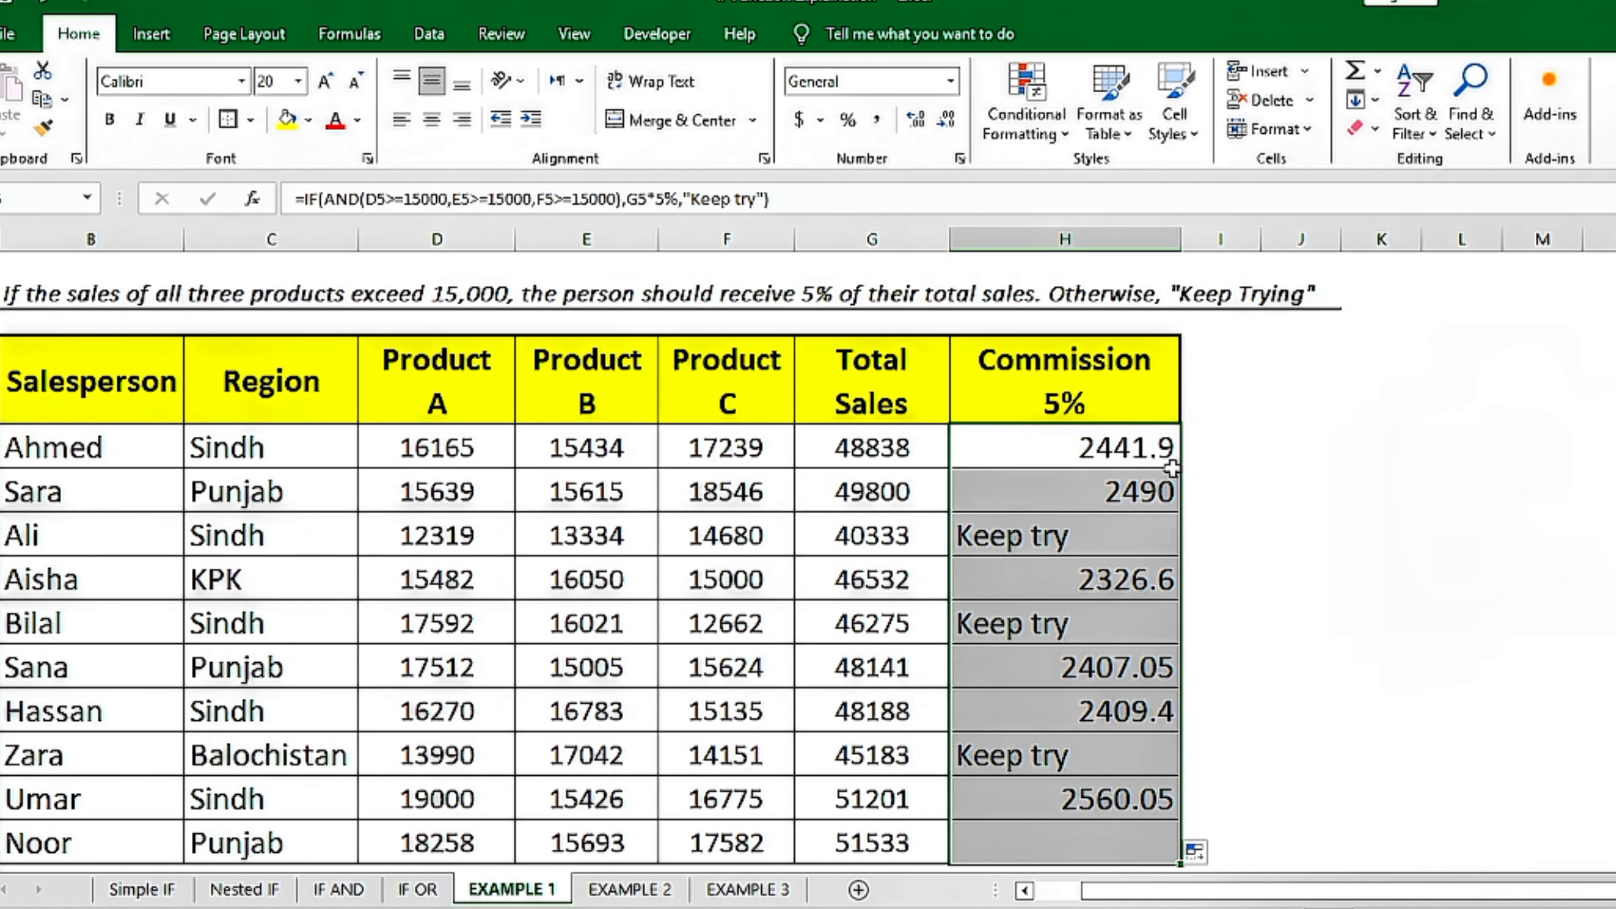
{"action": "left_click", "coordinate": [961, 535]}
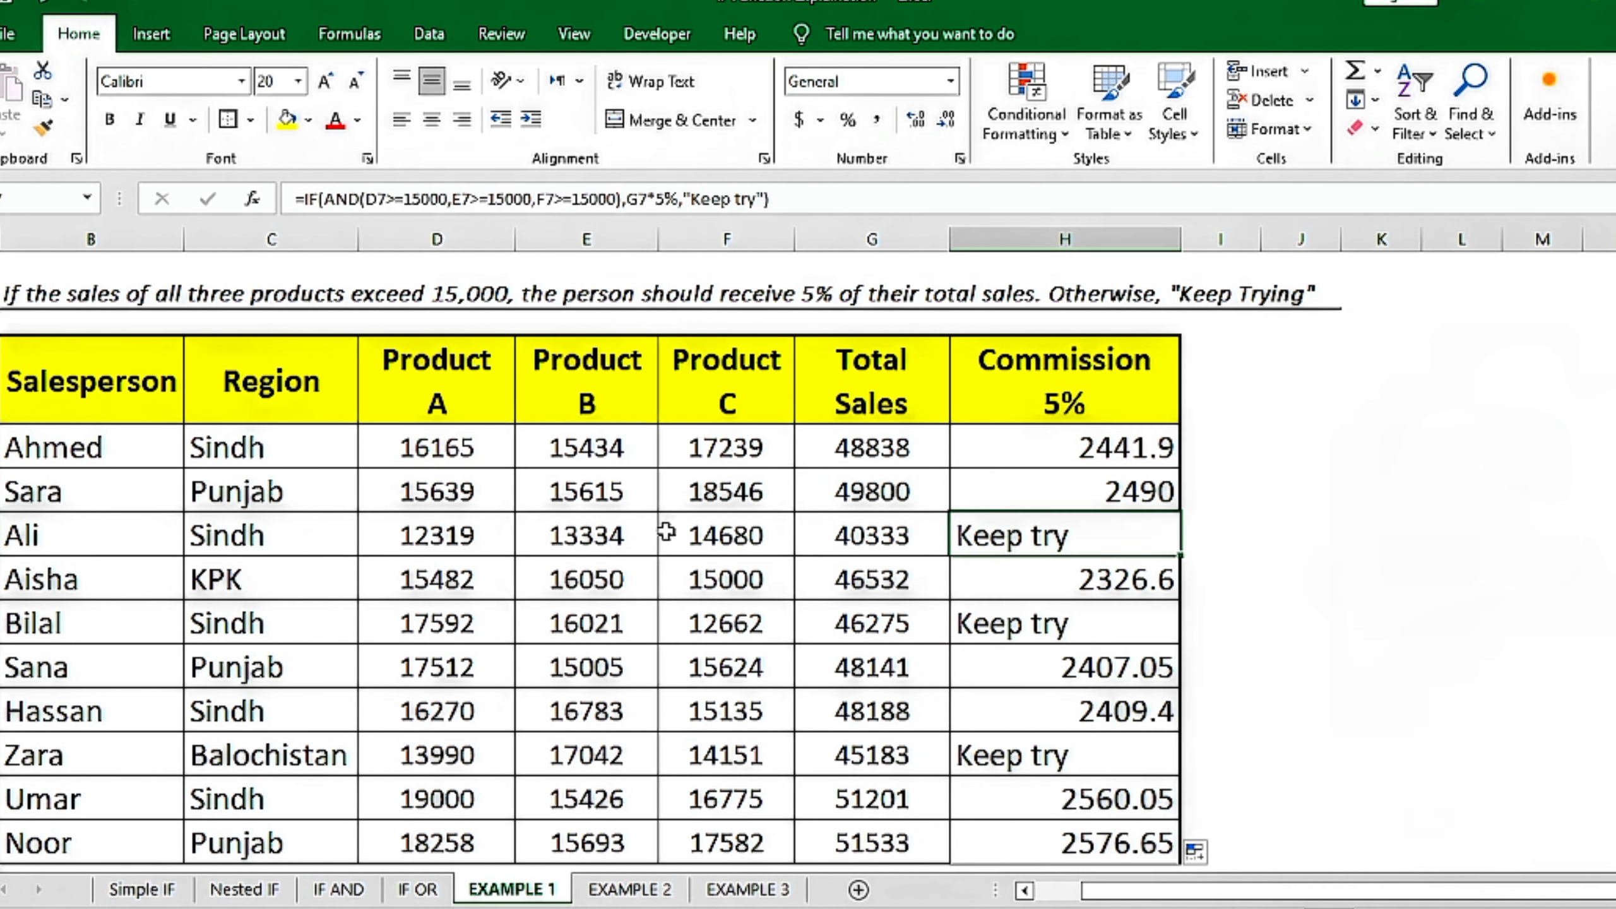
{"action": "left_click", "coordinate": [728, 538]}
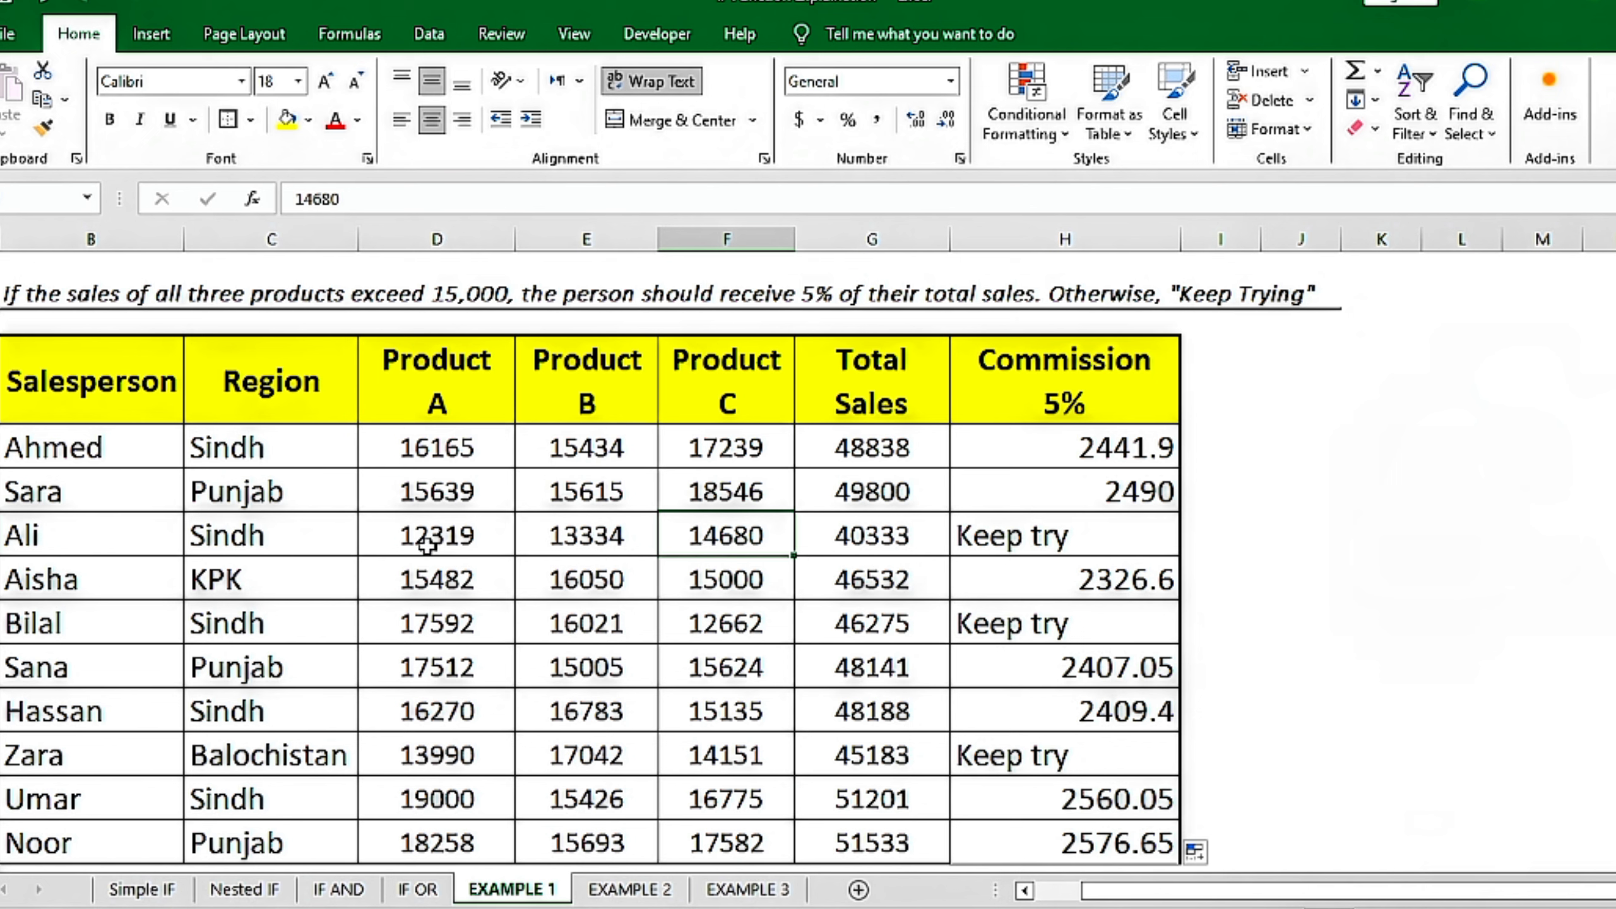
{"action": "left_click_drag", "start_coordinate": [428, 544], "coordinate": [674, 552]}
{"action": "left_click", "coordinate": [731, 537]}
{"action": "left_click", "coordinate": [996, 637]}
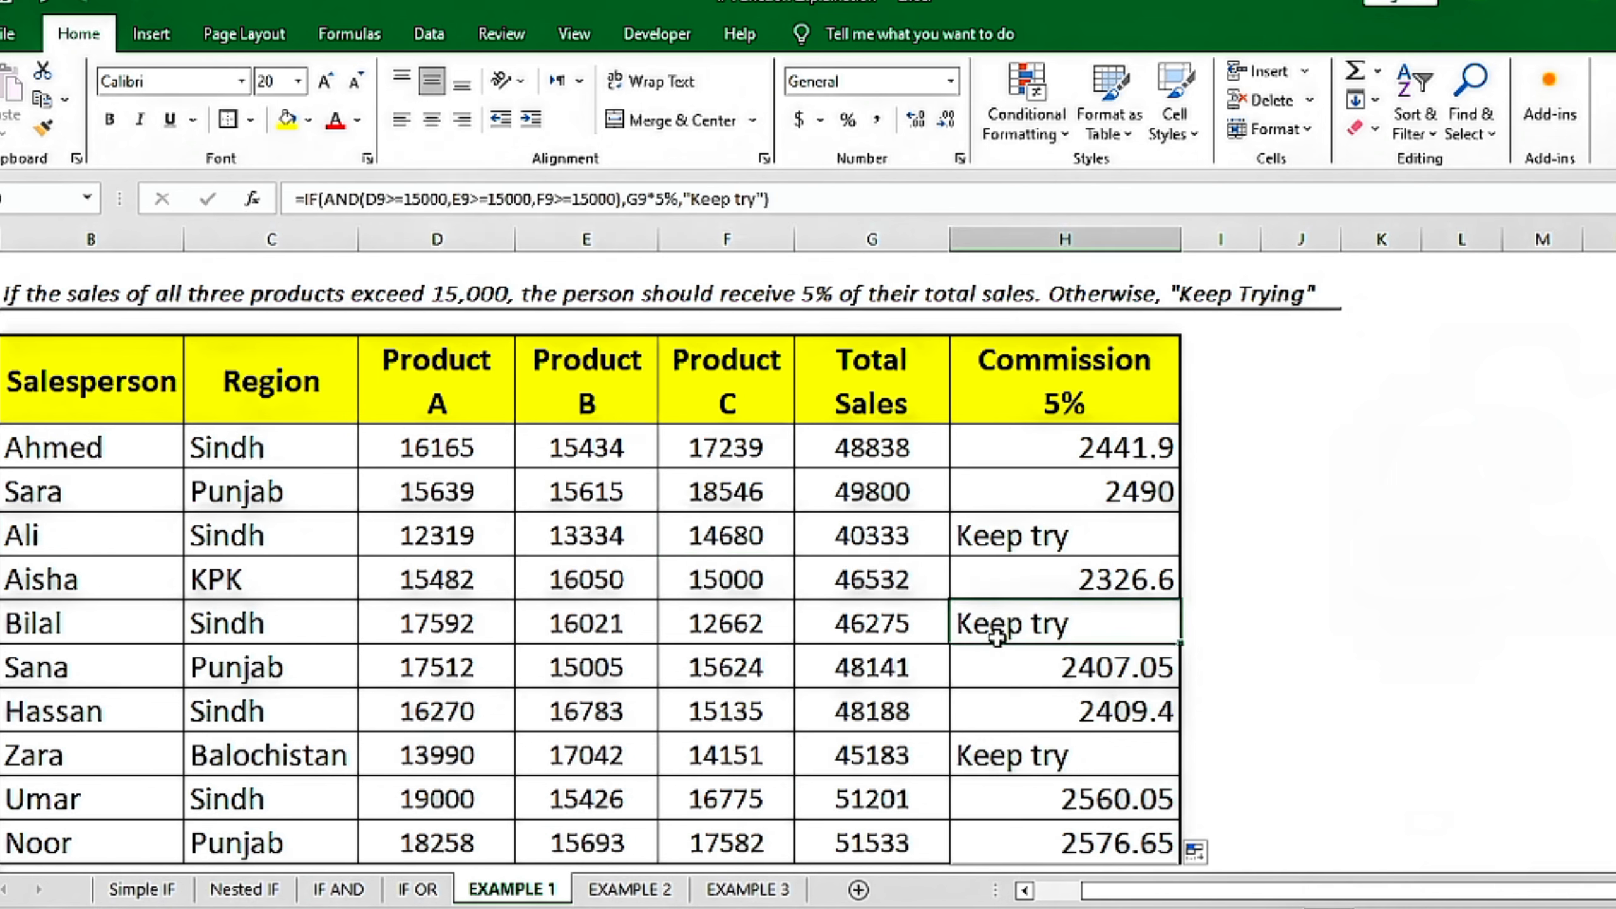
{"action": "left_click", "coordinate": [691, 626]}
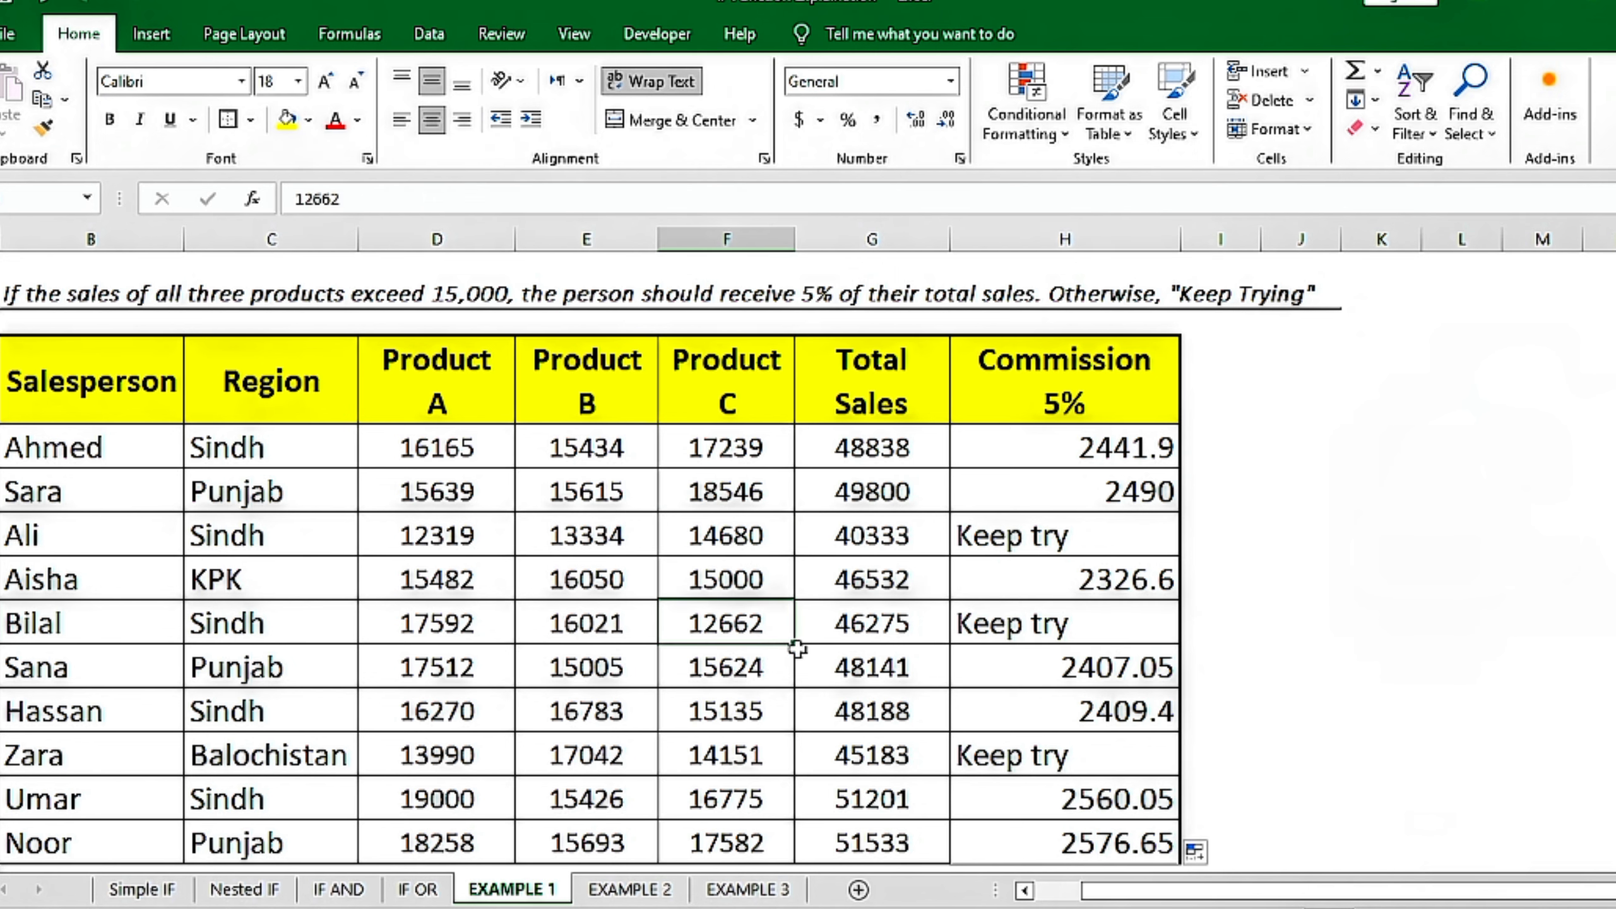
{"action": "left_click", "coordinate": [1035, 633]}
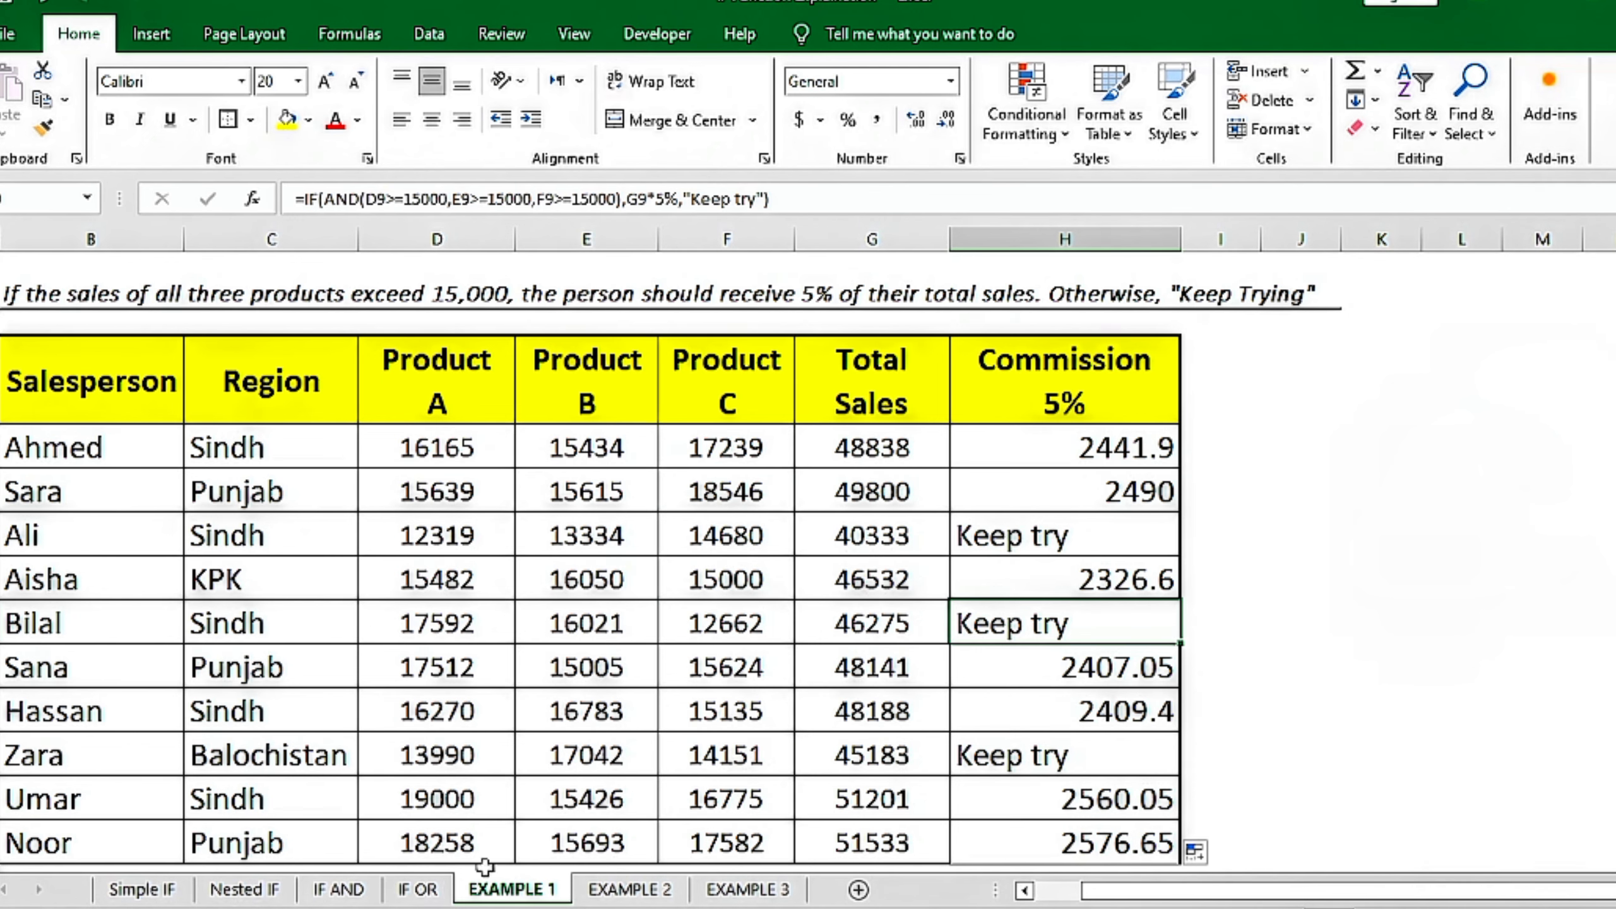
{"action": "left_click", "coordinate": [630, 892]}
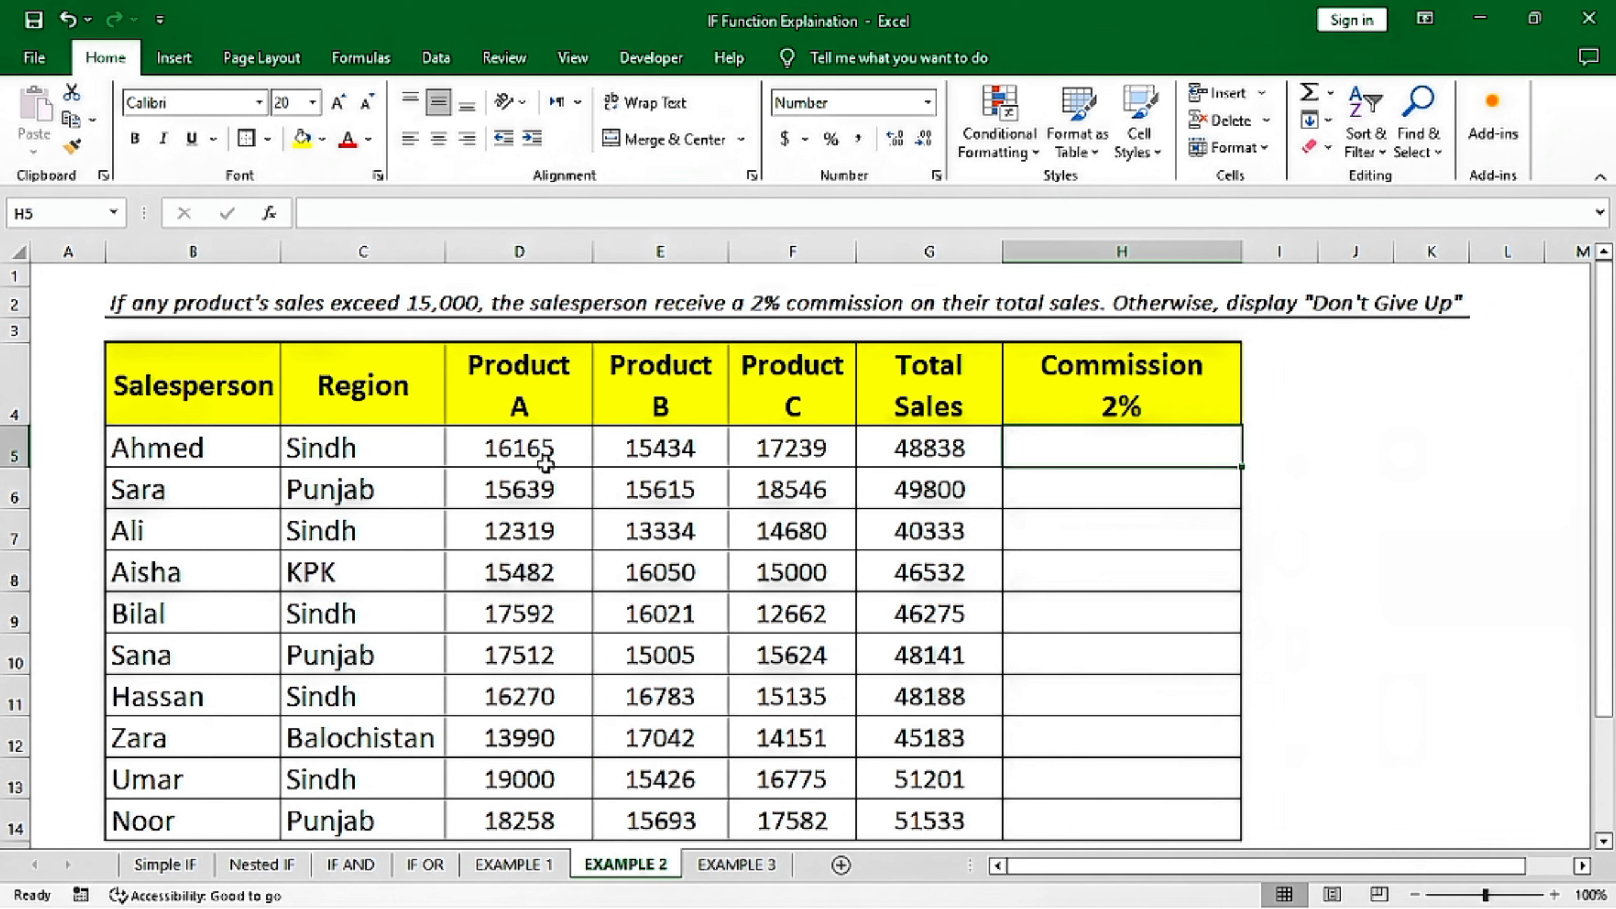
{"action": "left_click_drag", "start_coordinate": [546, 463], "coordinate": [748, 462]}
{"action": "left_click", "coordinate": [744, 462]}
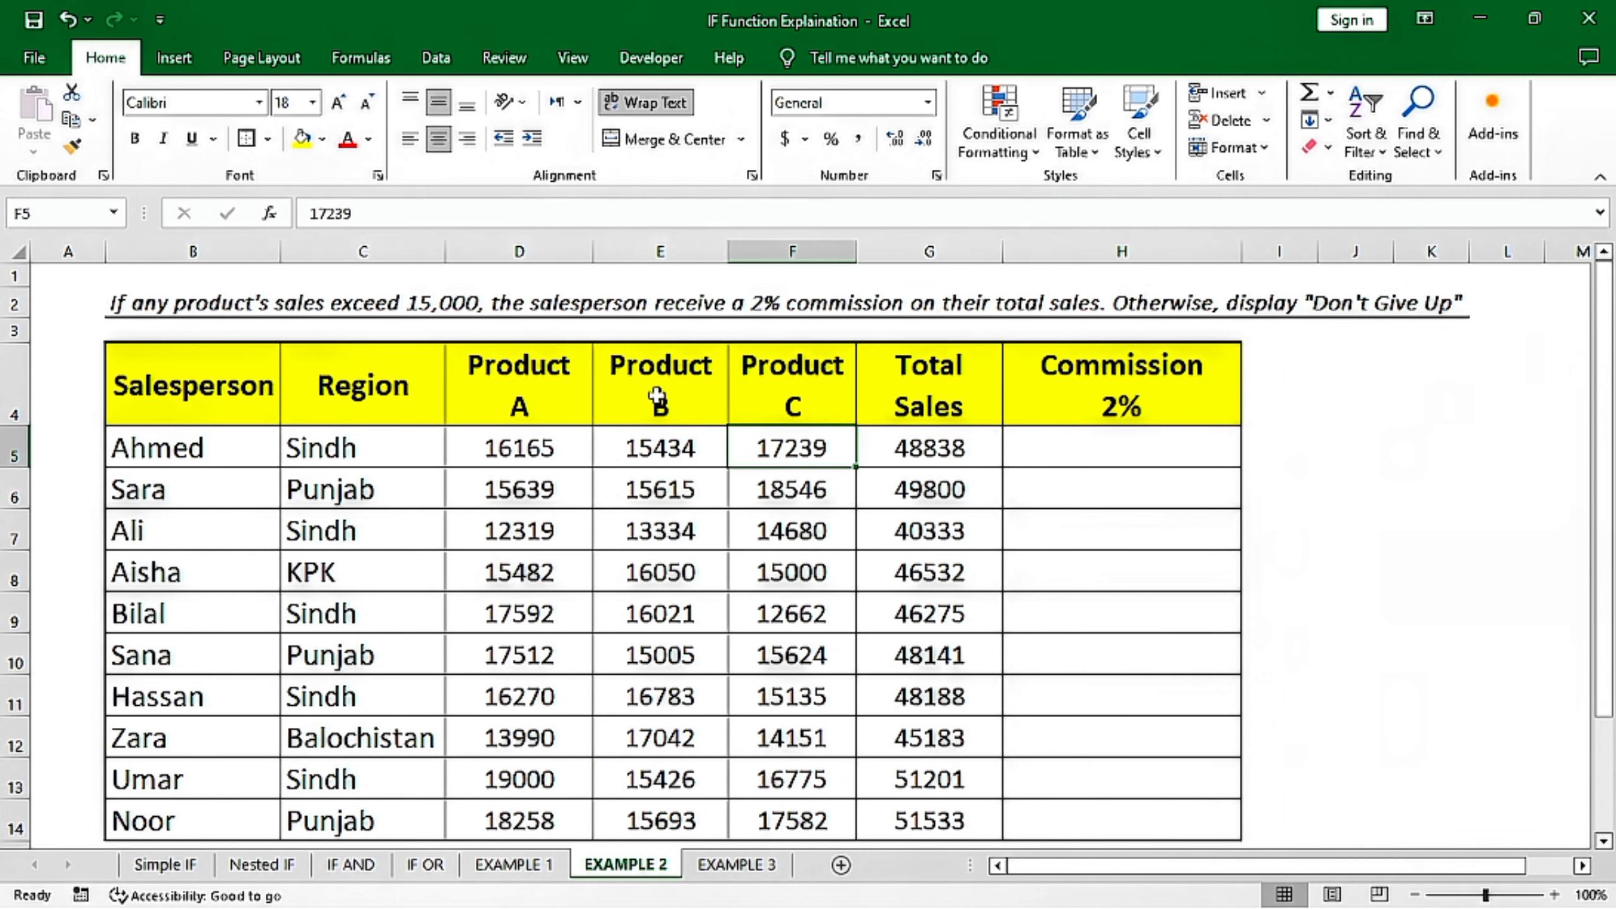
In H5, begin =IF(OR( with D5>=15000 as the first condition.
{"action": "left_click", "coordinate": [1148, 449]}
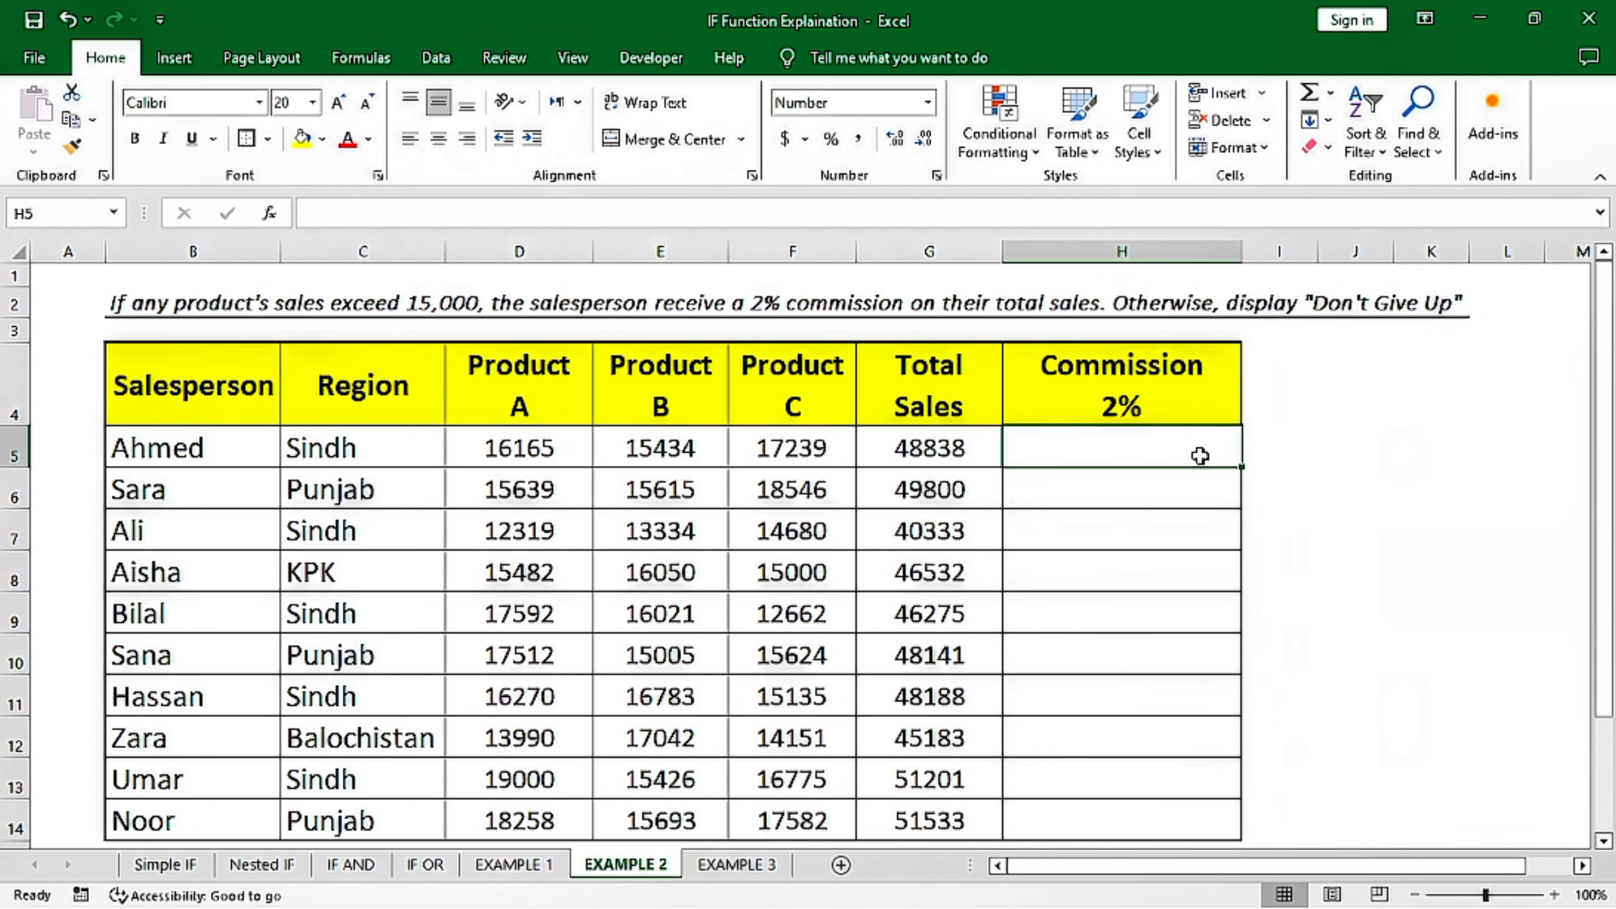
{"action": "type", "text": "="}
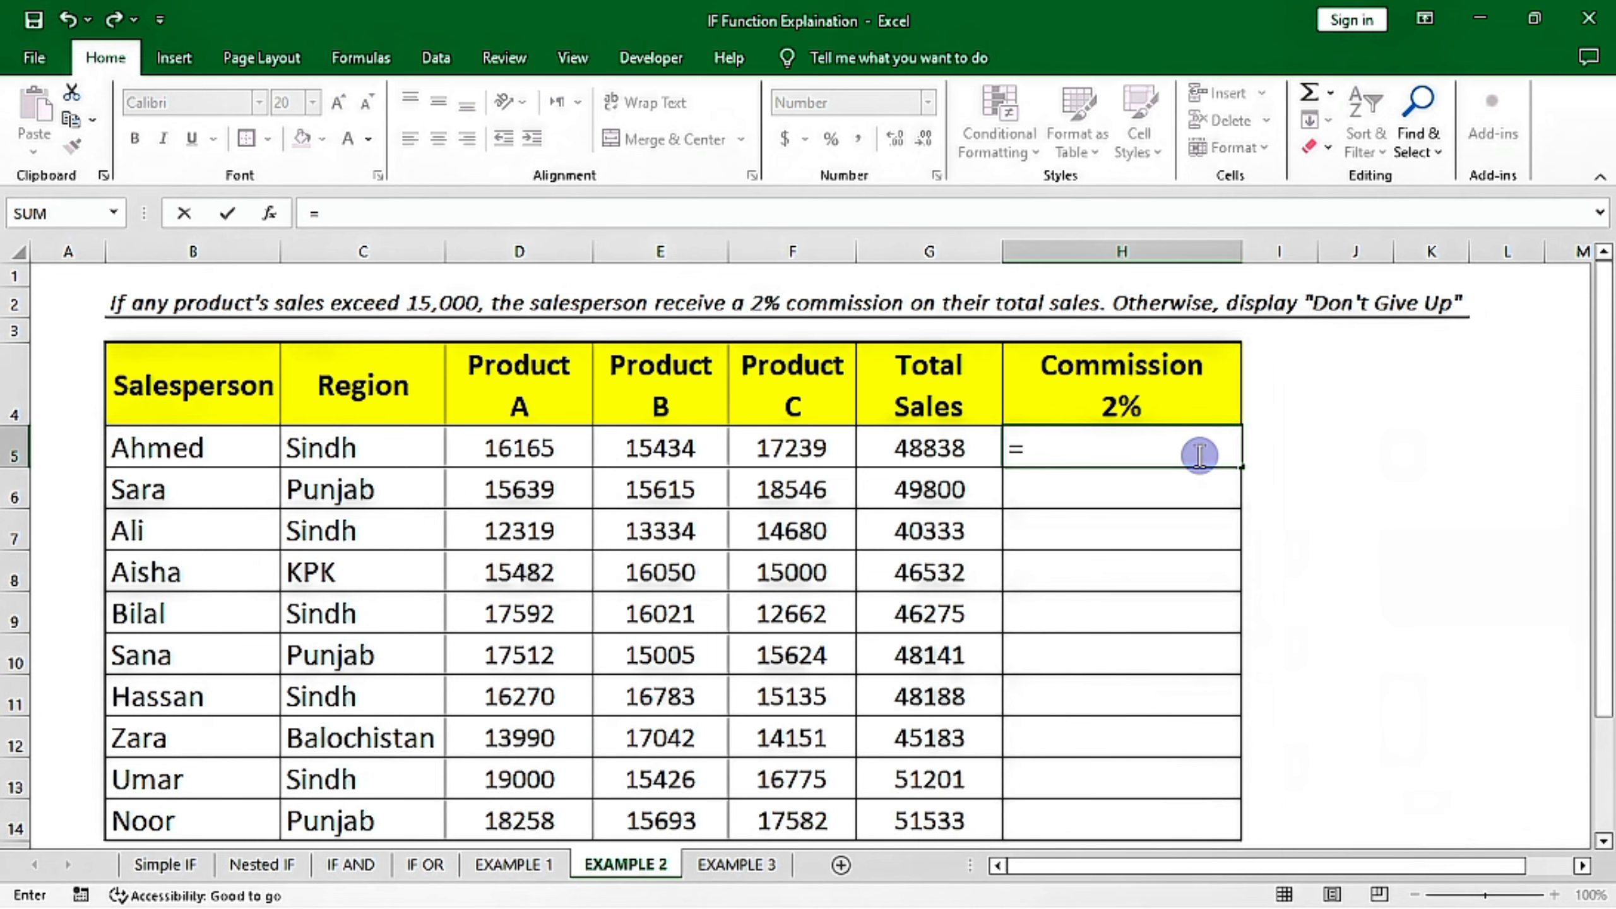
{"action": "type", "text": "if"}
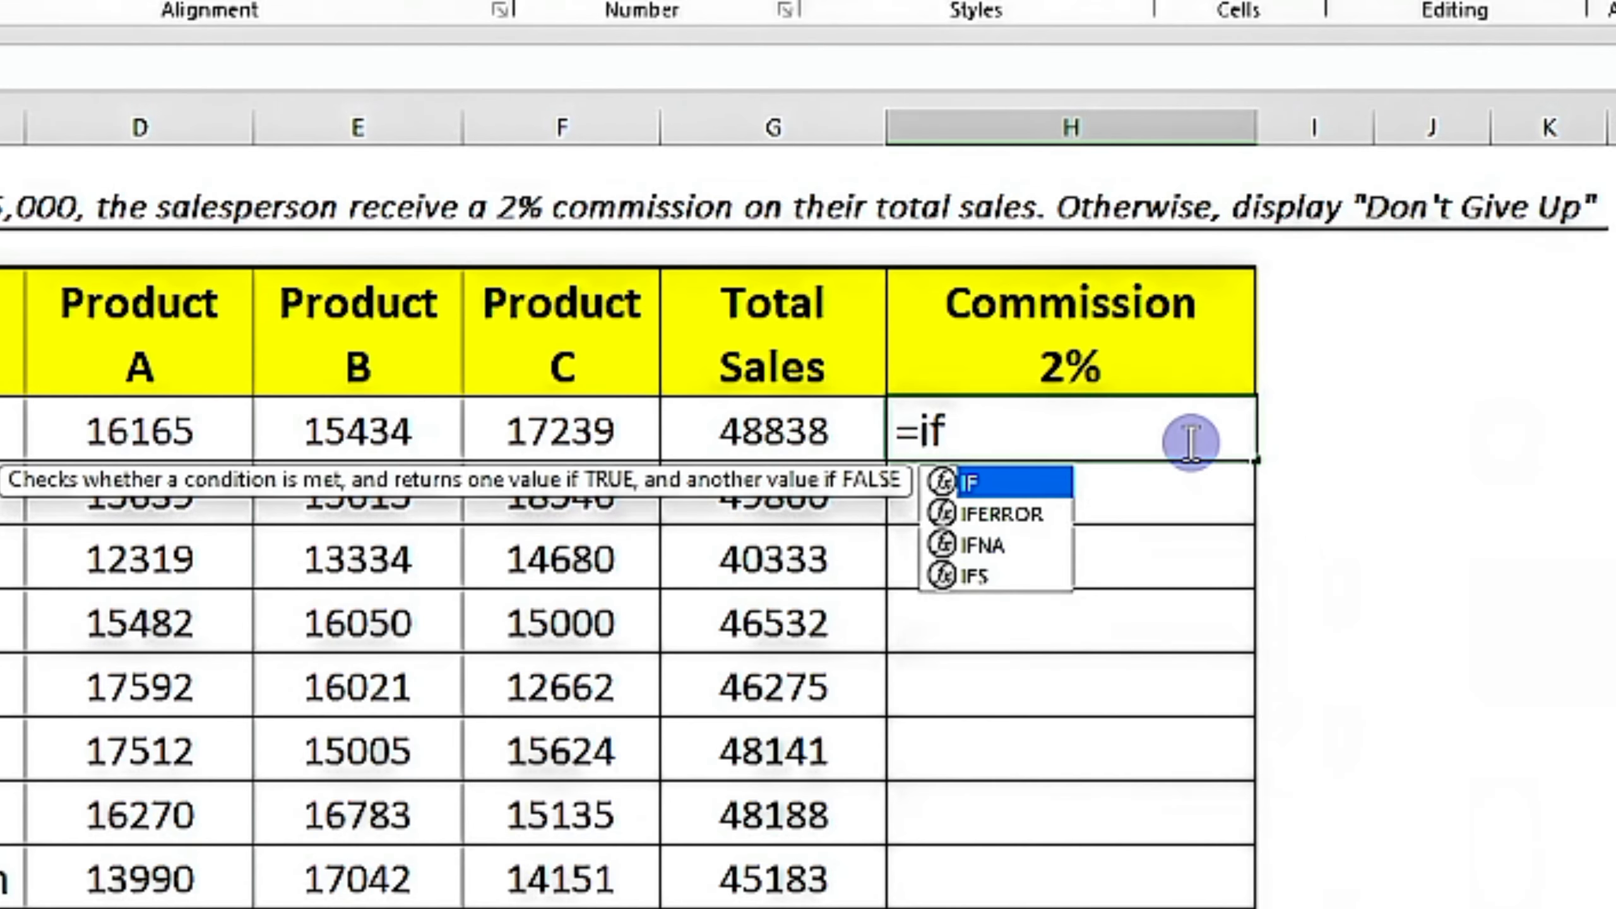
{"action": "key", "text": "Tab"}
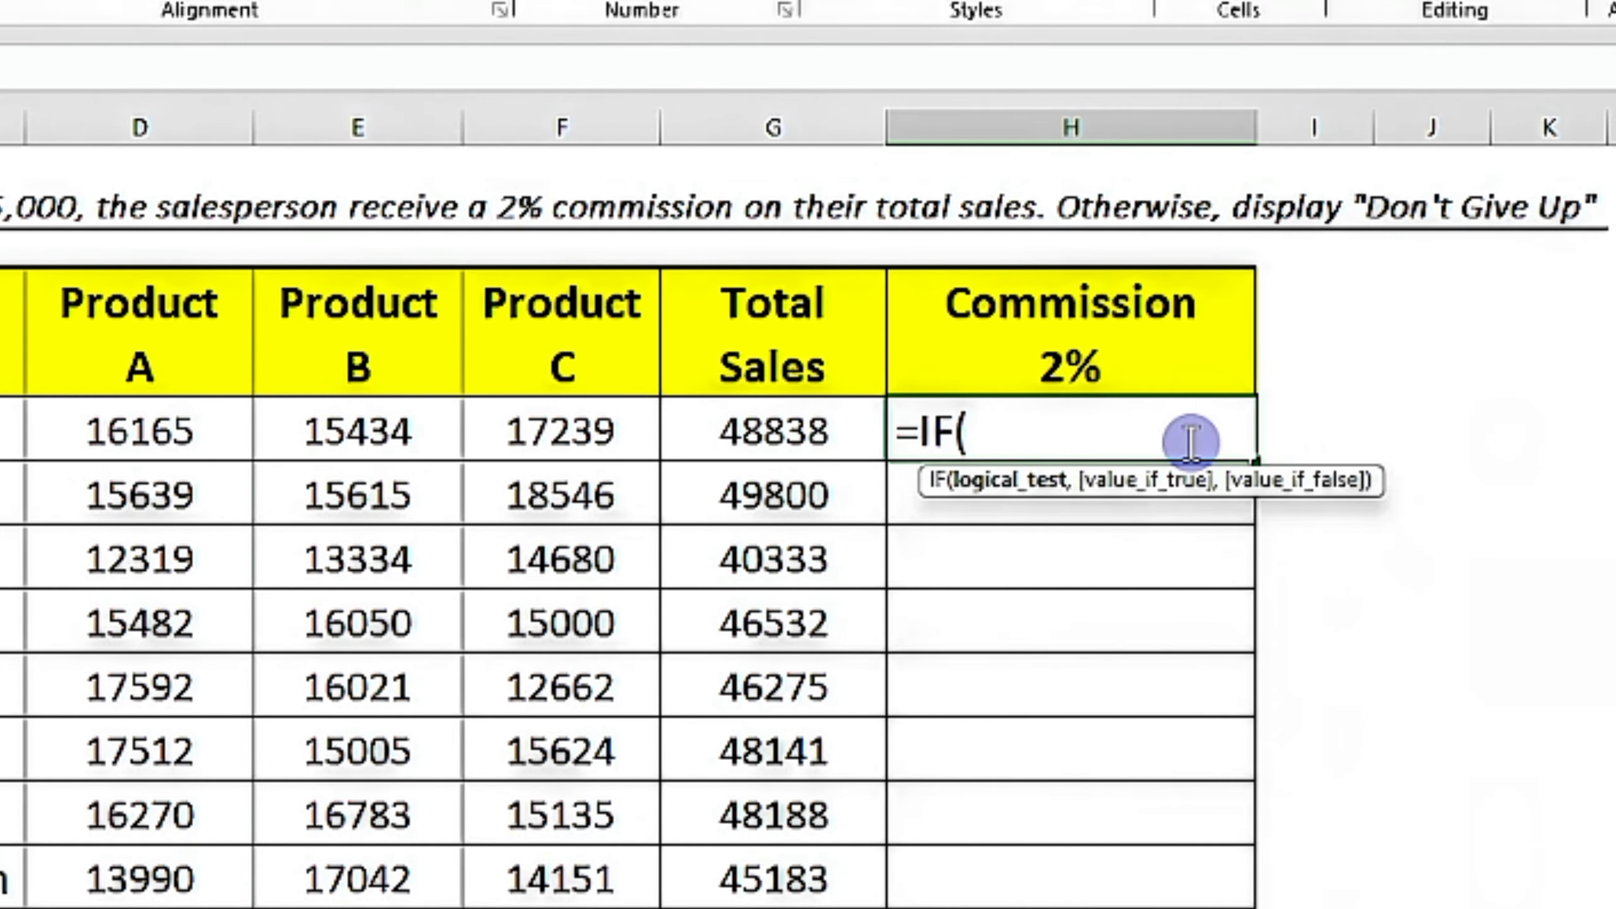
{"action": "type", "text": "or"}
{"action": "key", "text": "Tab"}
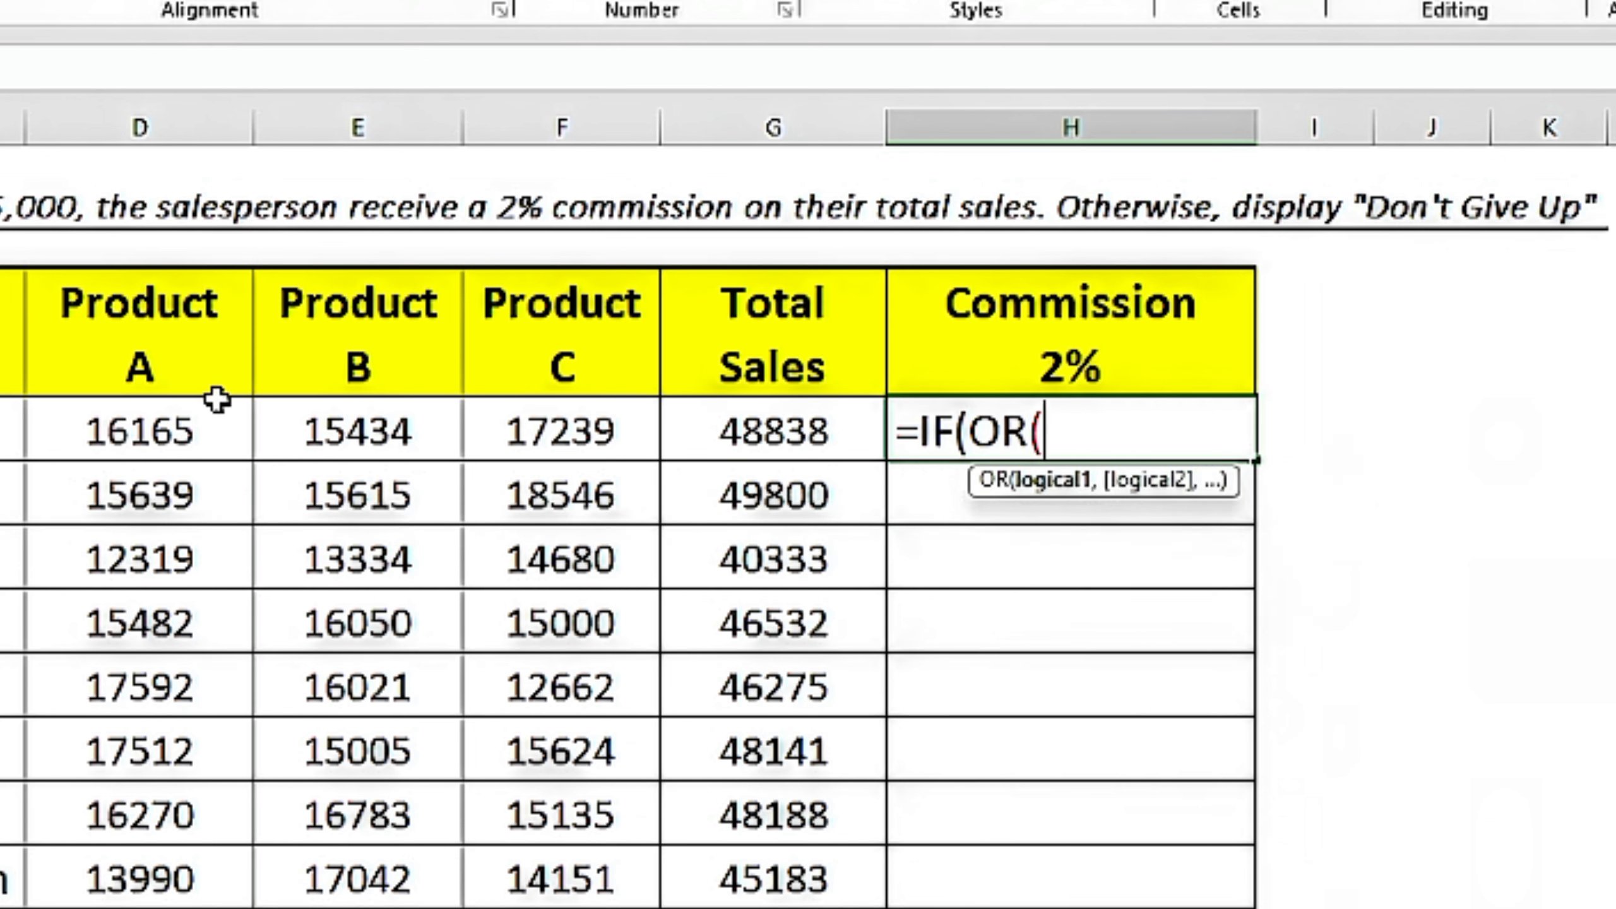
{"action": "left_click", "coordinate": [144, 449]}
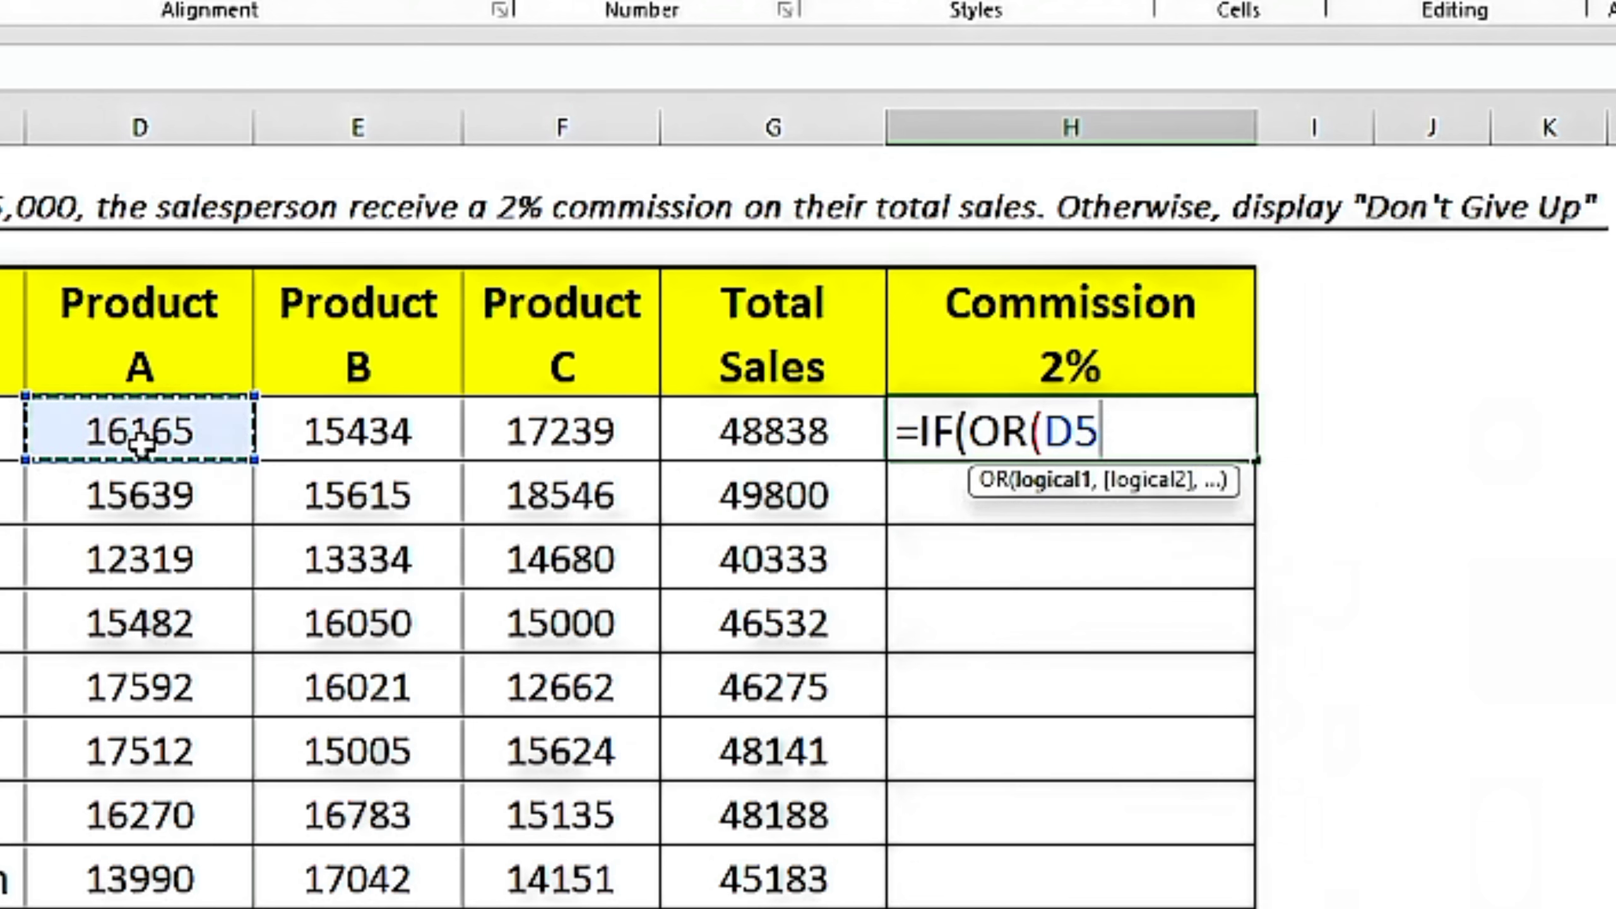
{"action": "type", "text": ">="}
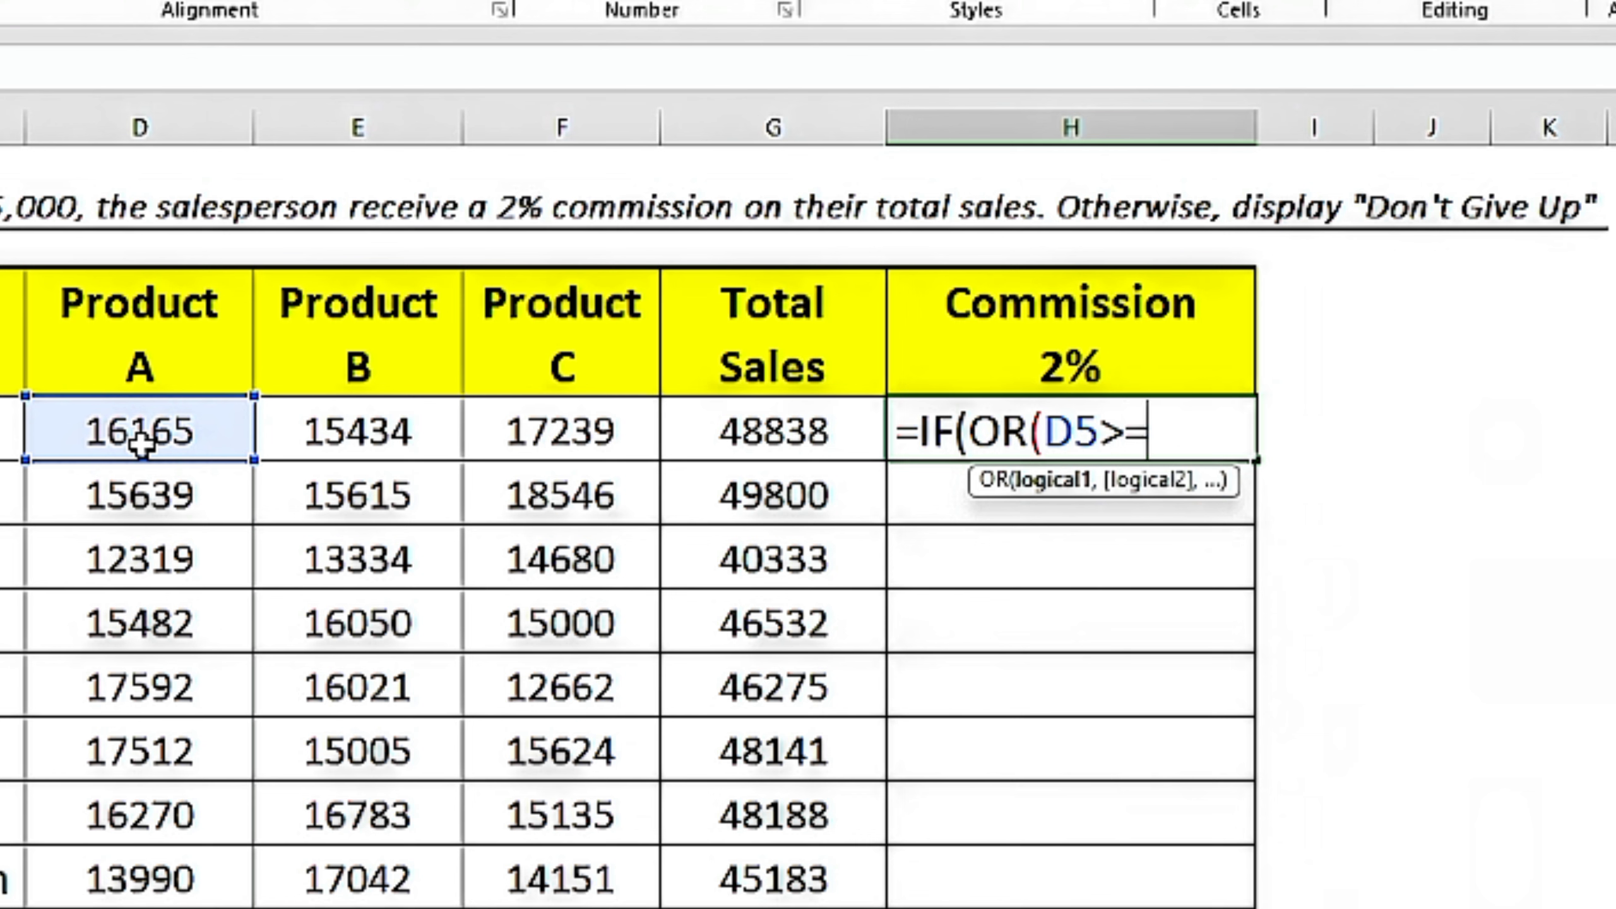
{"action": "type", "text": "15000"}
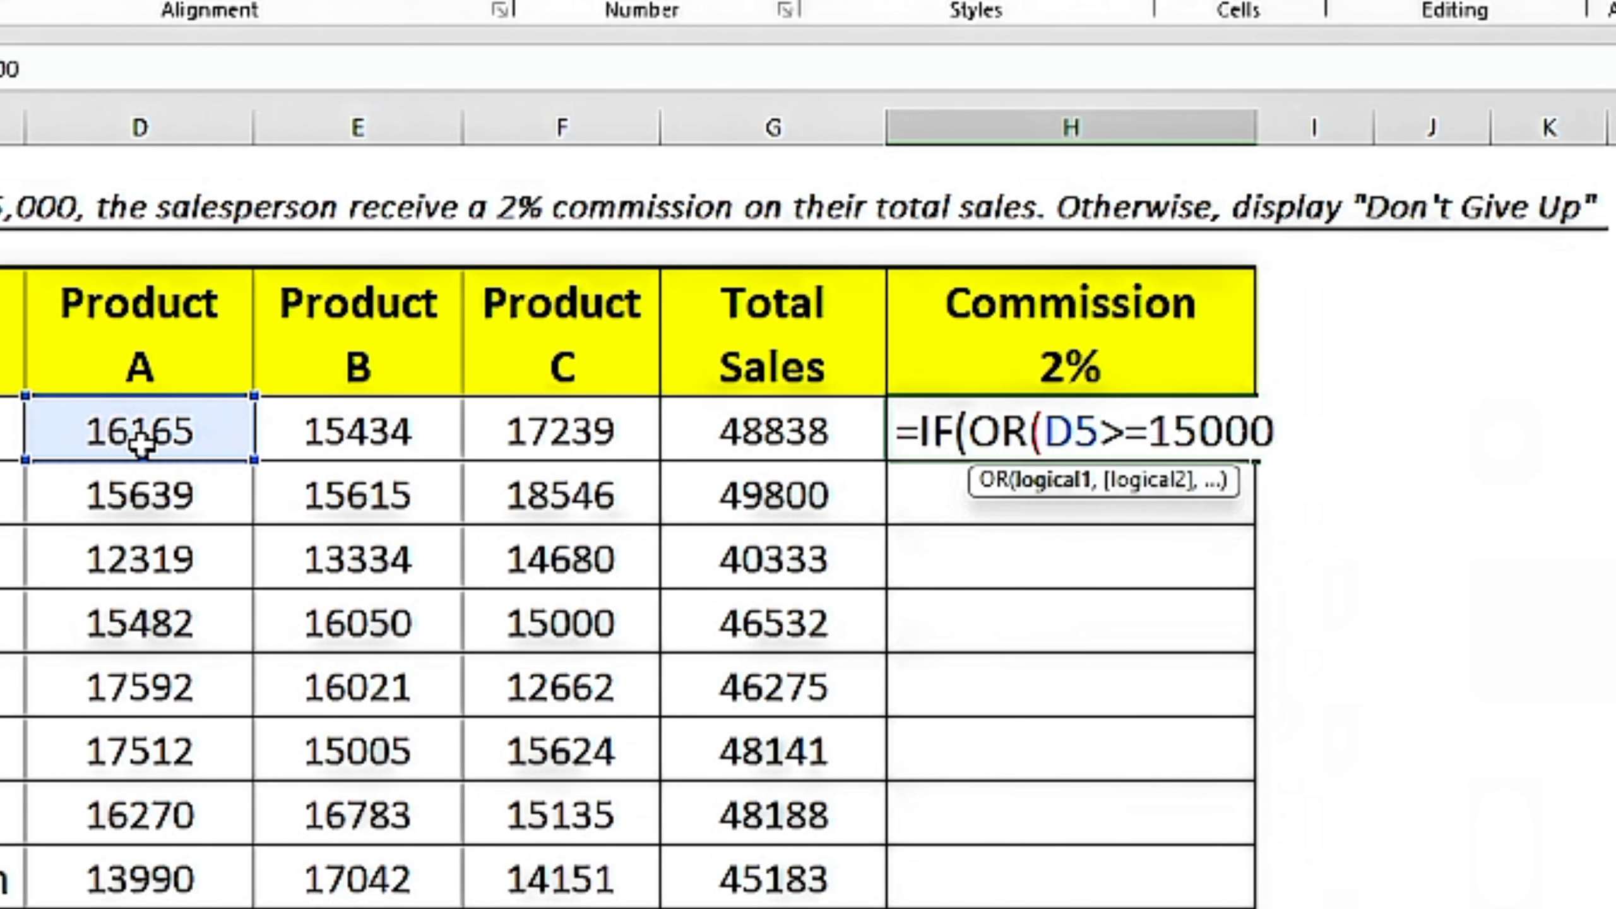
{"action": "type", "text": ","}
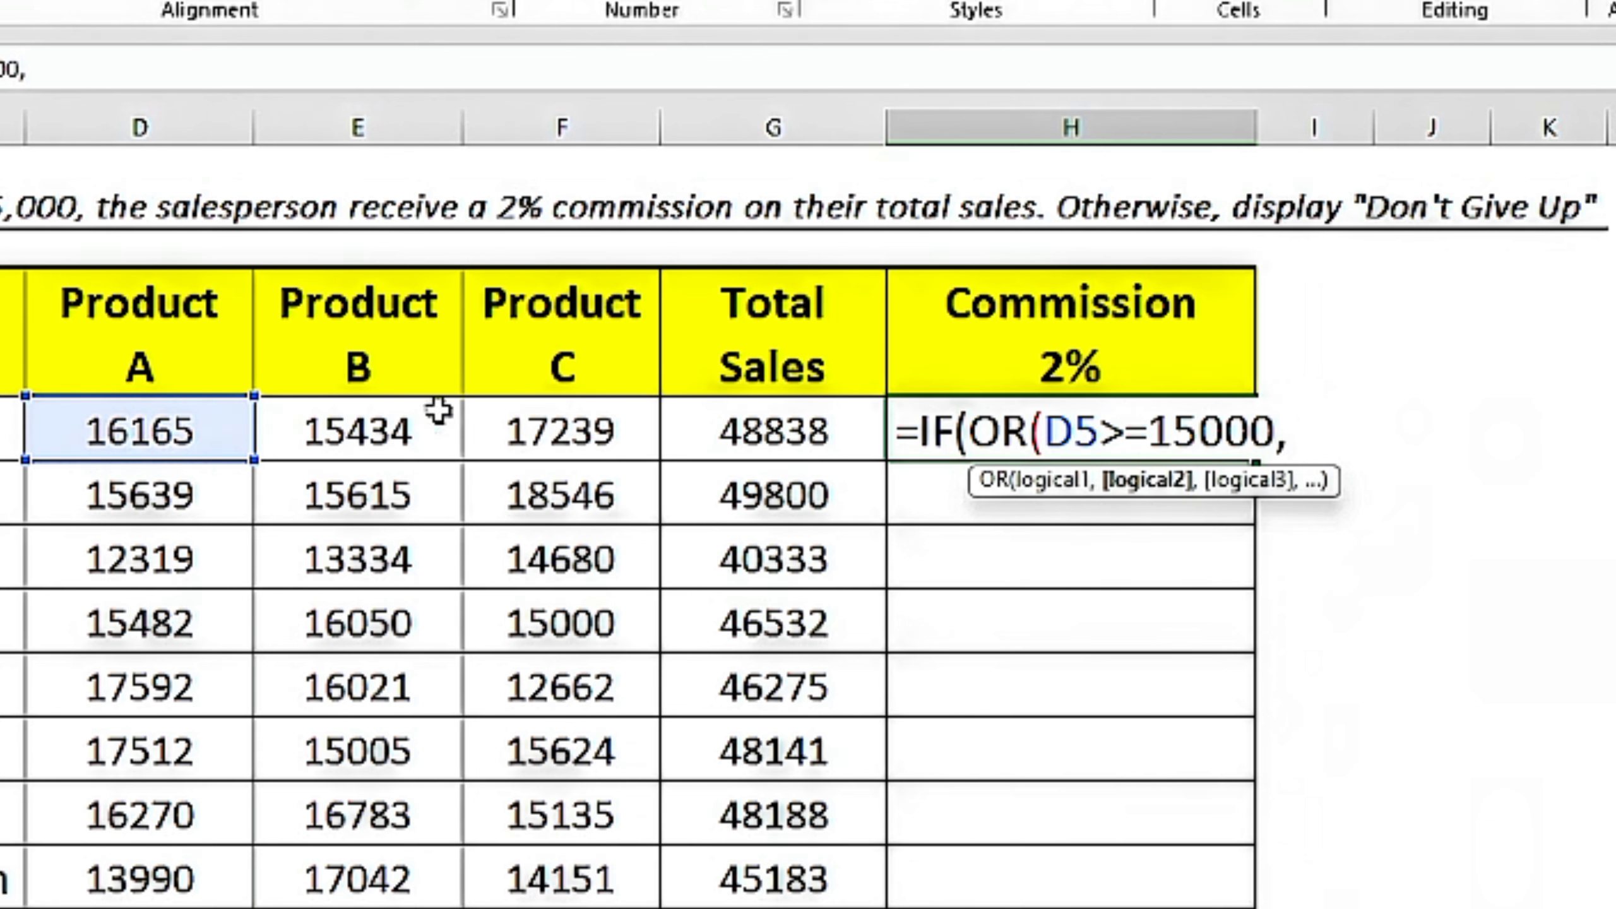
Add E5>=15000 and F5>=15000 conditions, then G5*2% if true and "Don't Give Up" otherwise.
{"action": "left_click", "coordinate": [399, 433]}
{"action": "type", "text": ">="}
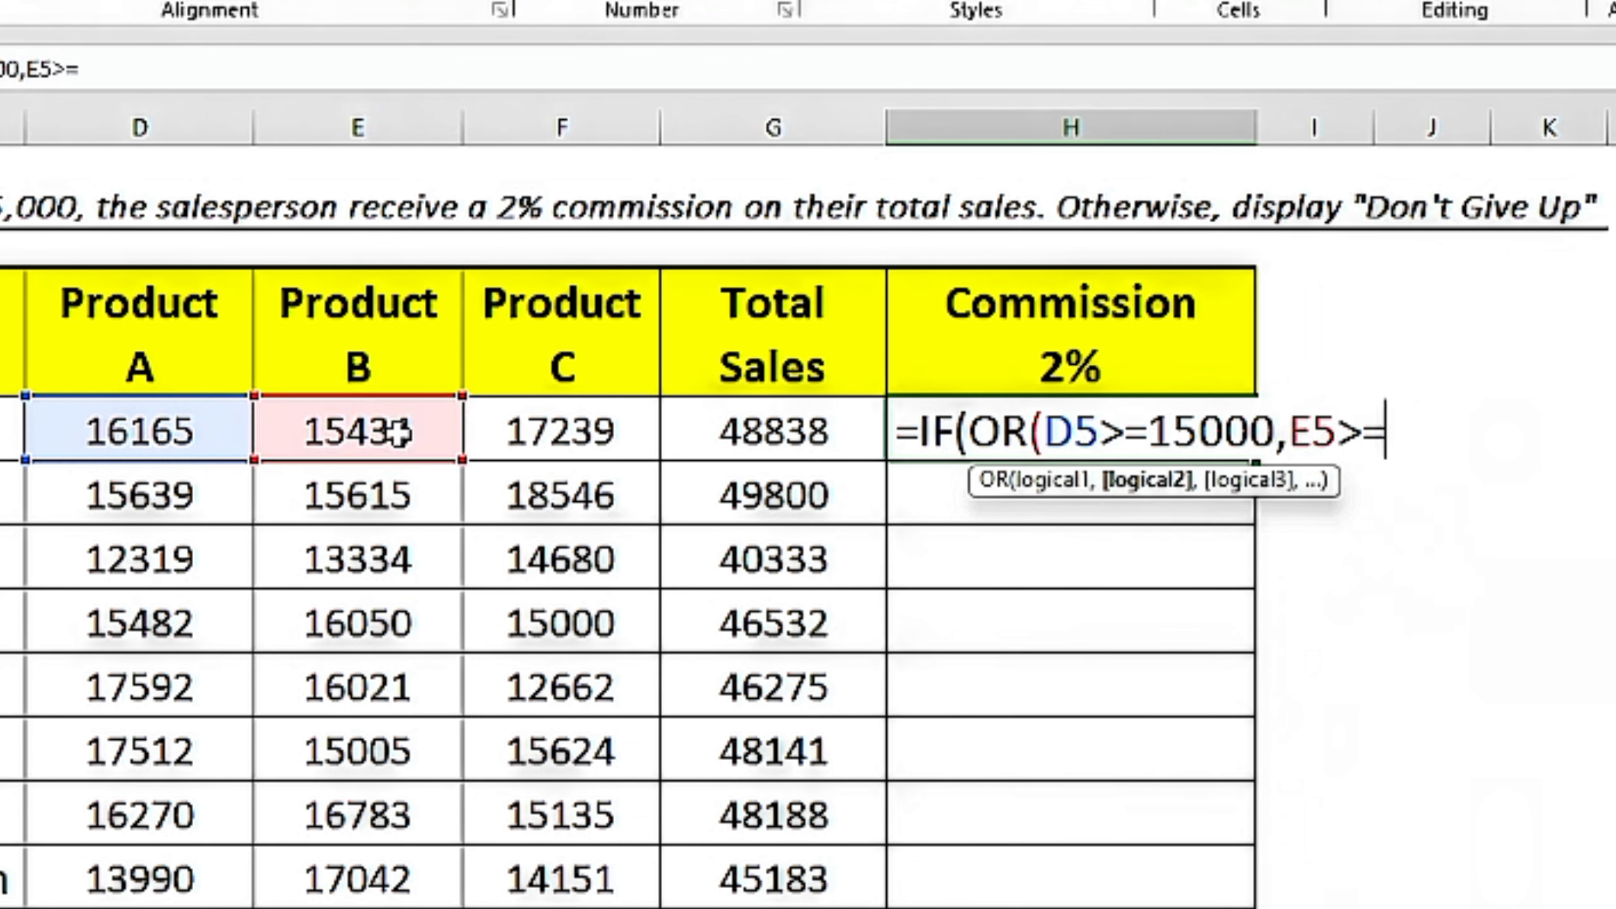
{"action": "type", "text": "15000"}
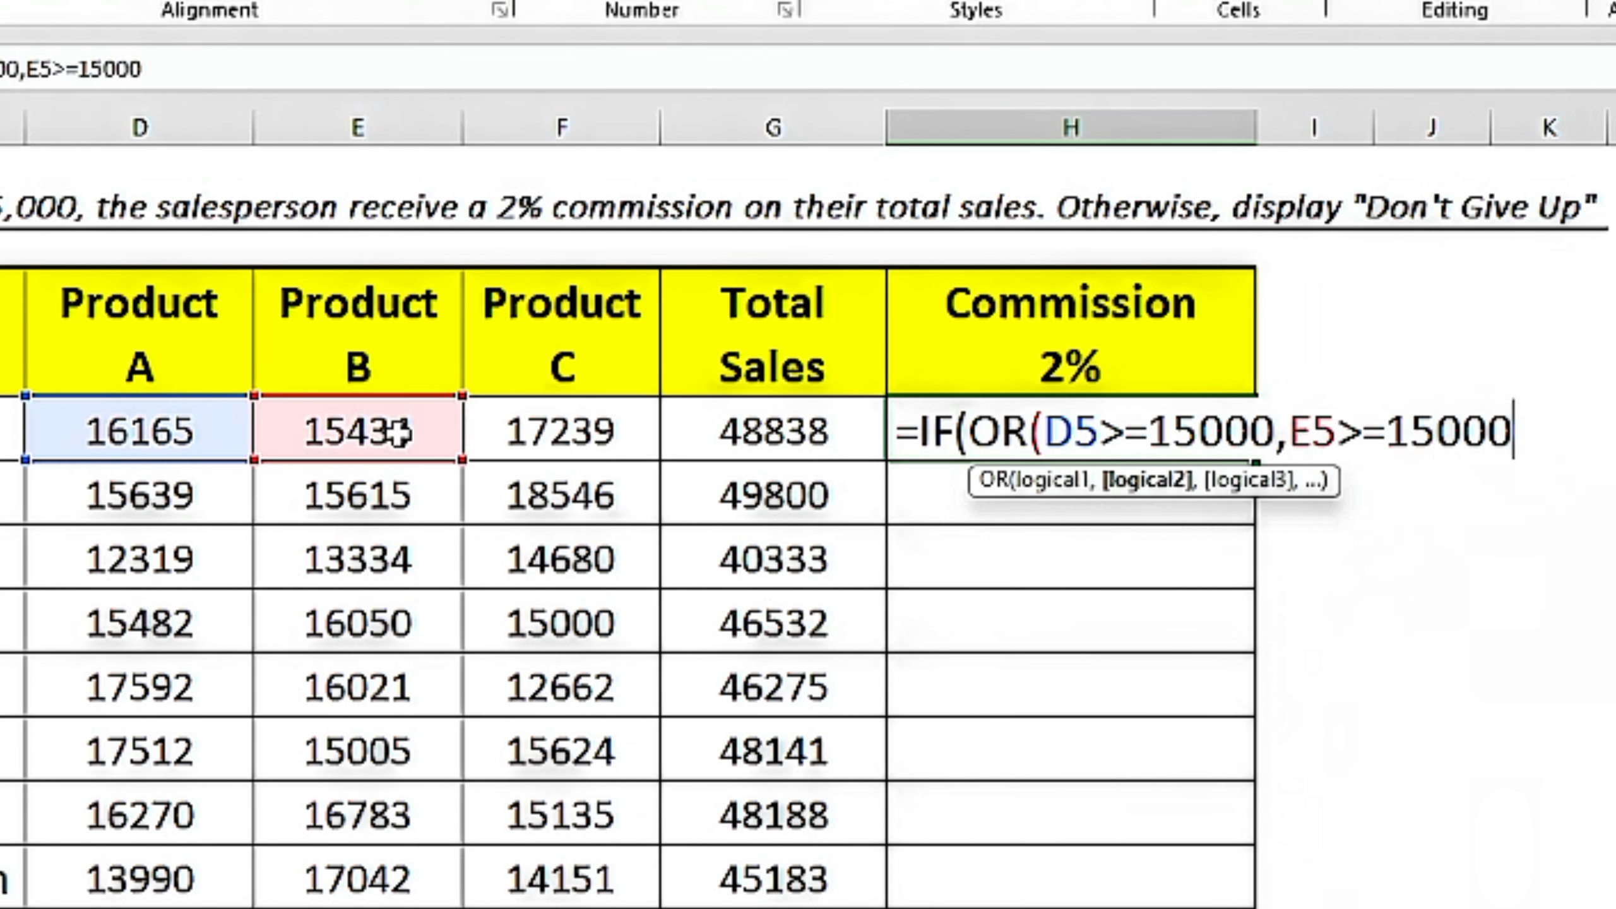
{"action": "type", "text": ","}
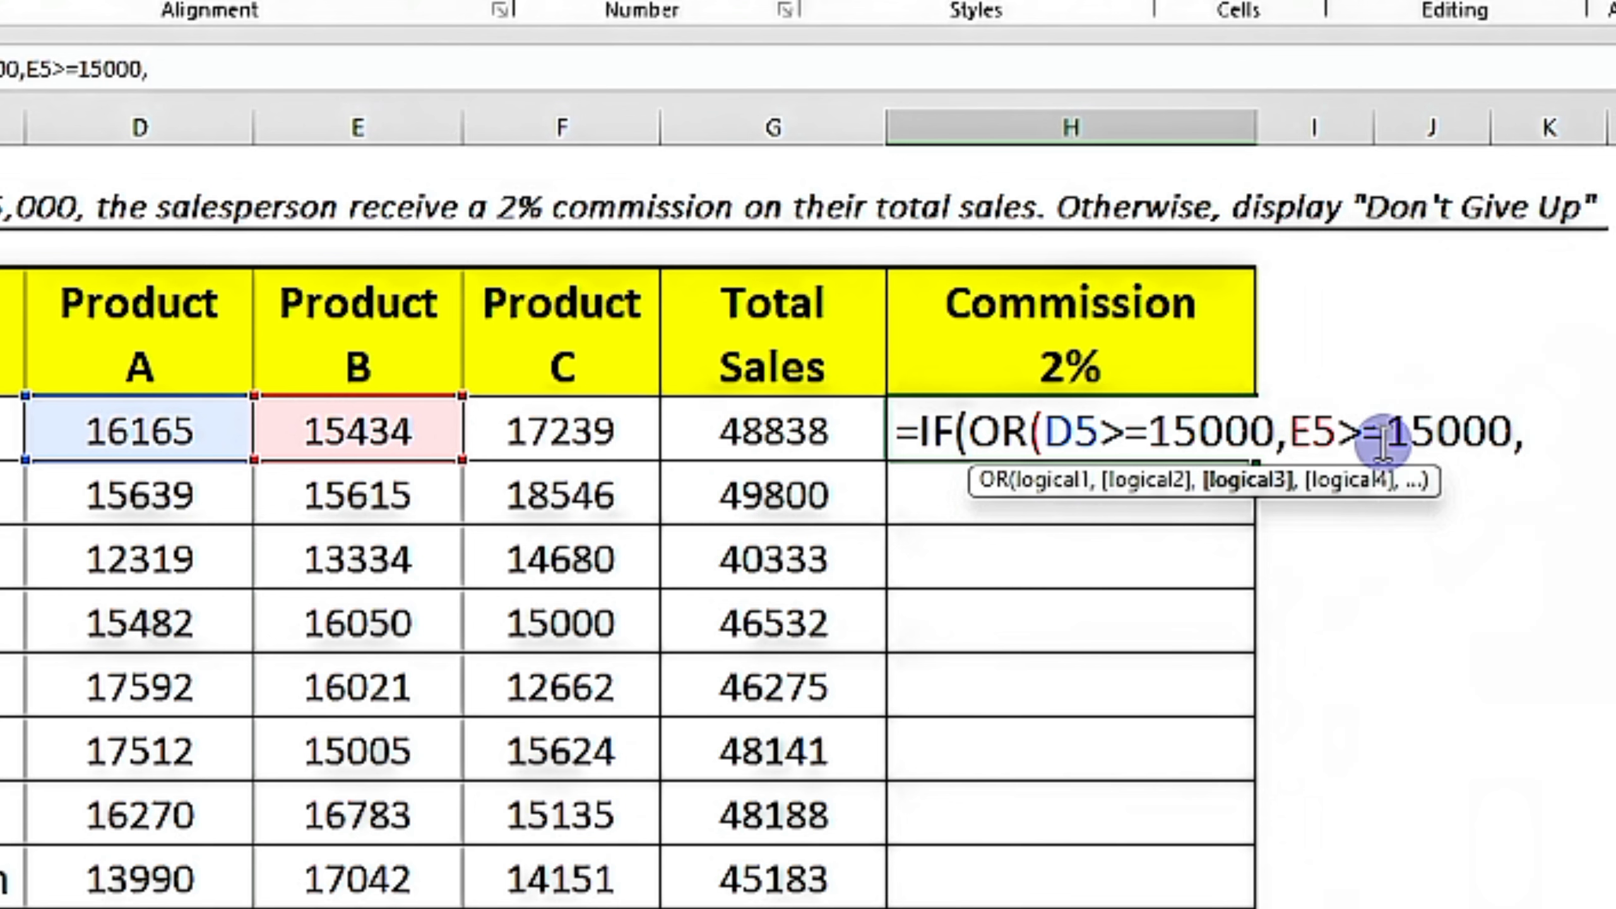
{"action": "left_click", "coordinate": [538, 422]}
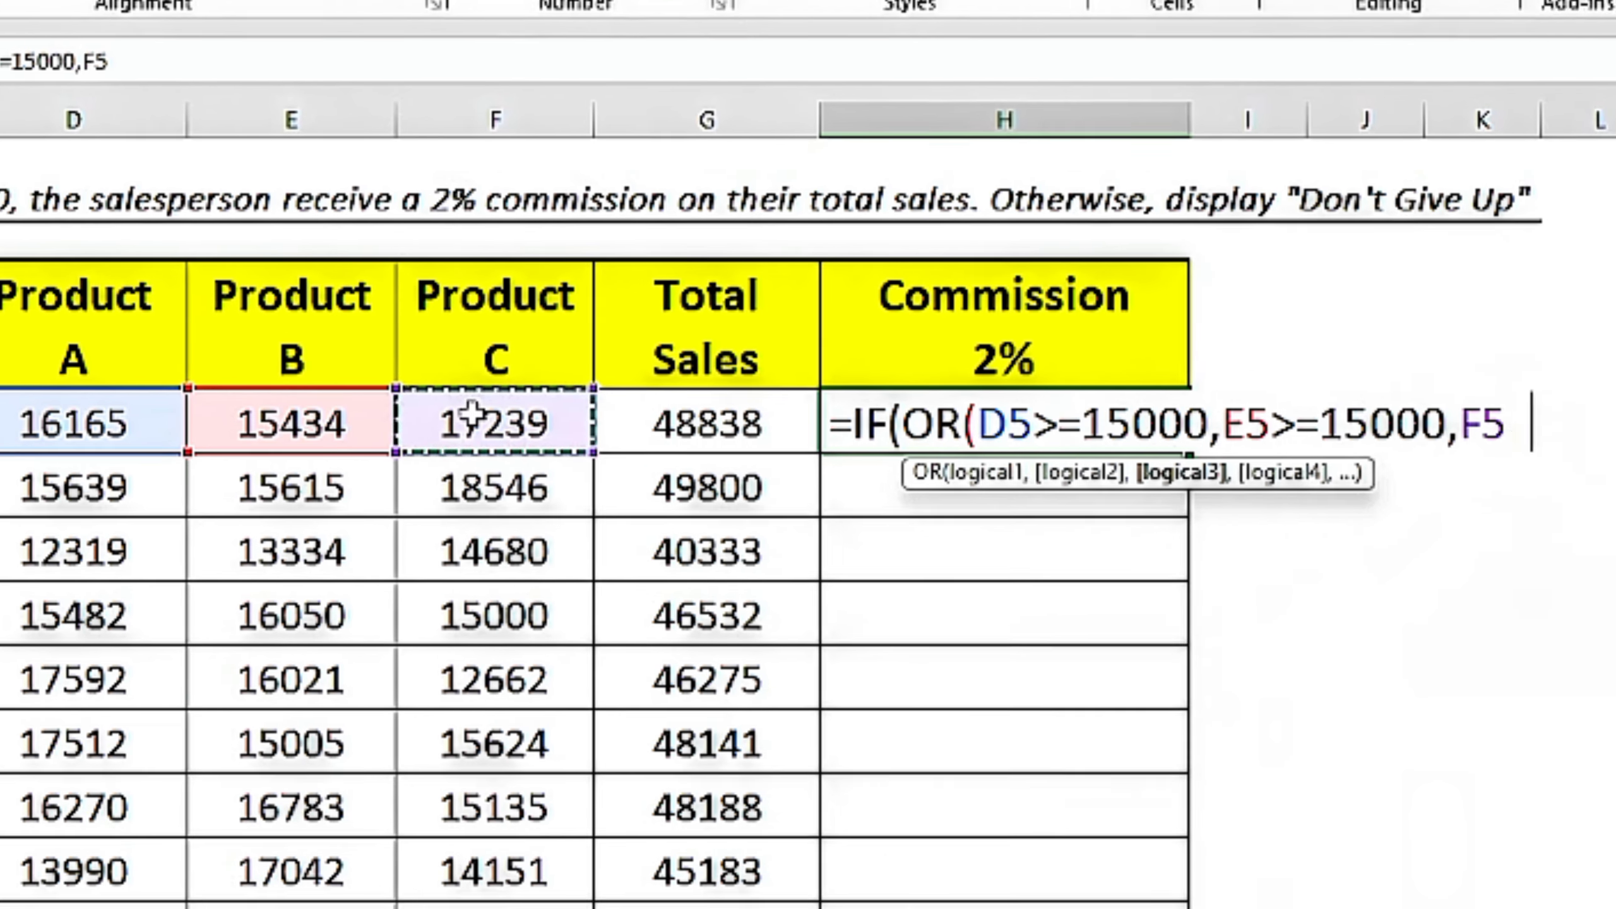
{"action": "type", "text": ">=150"}
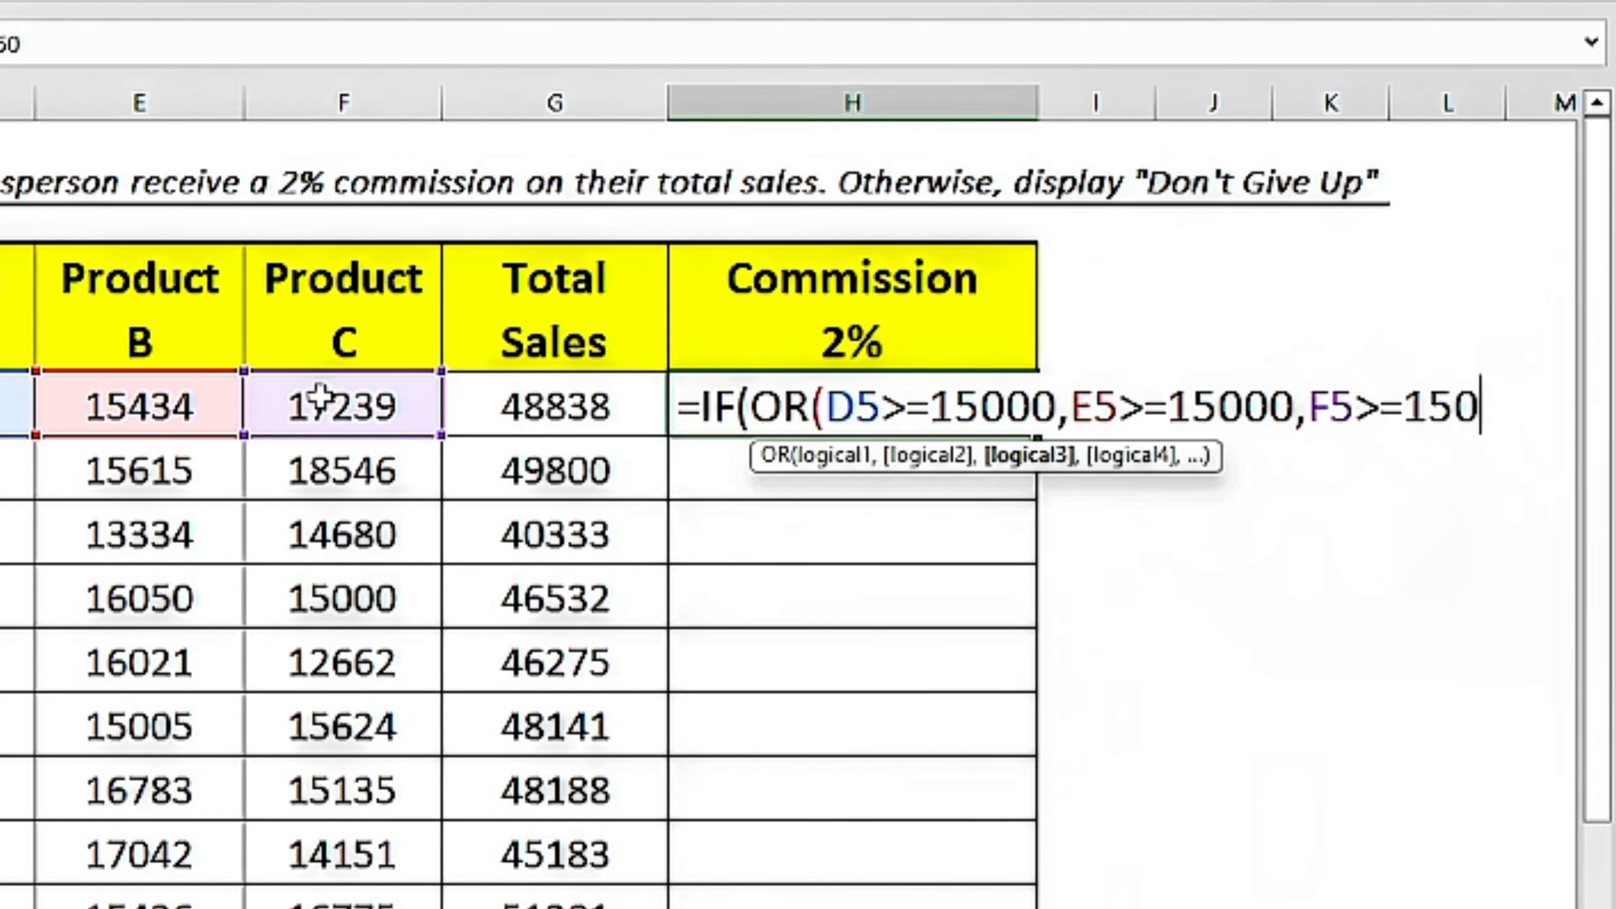
{"action": "type", "text": "00"}
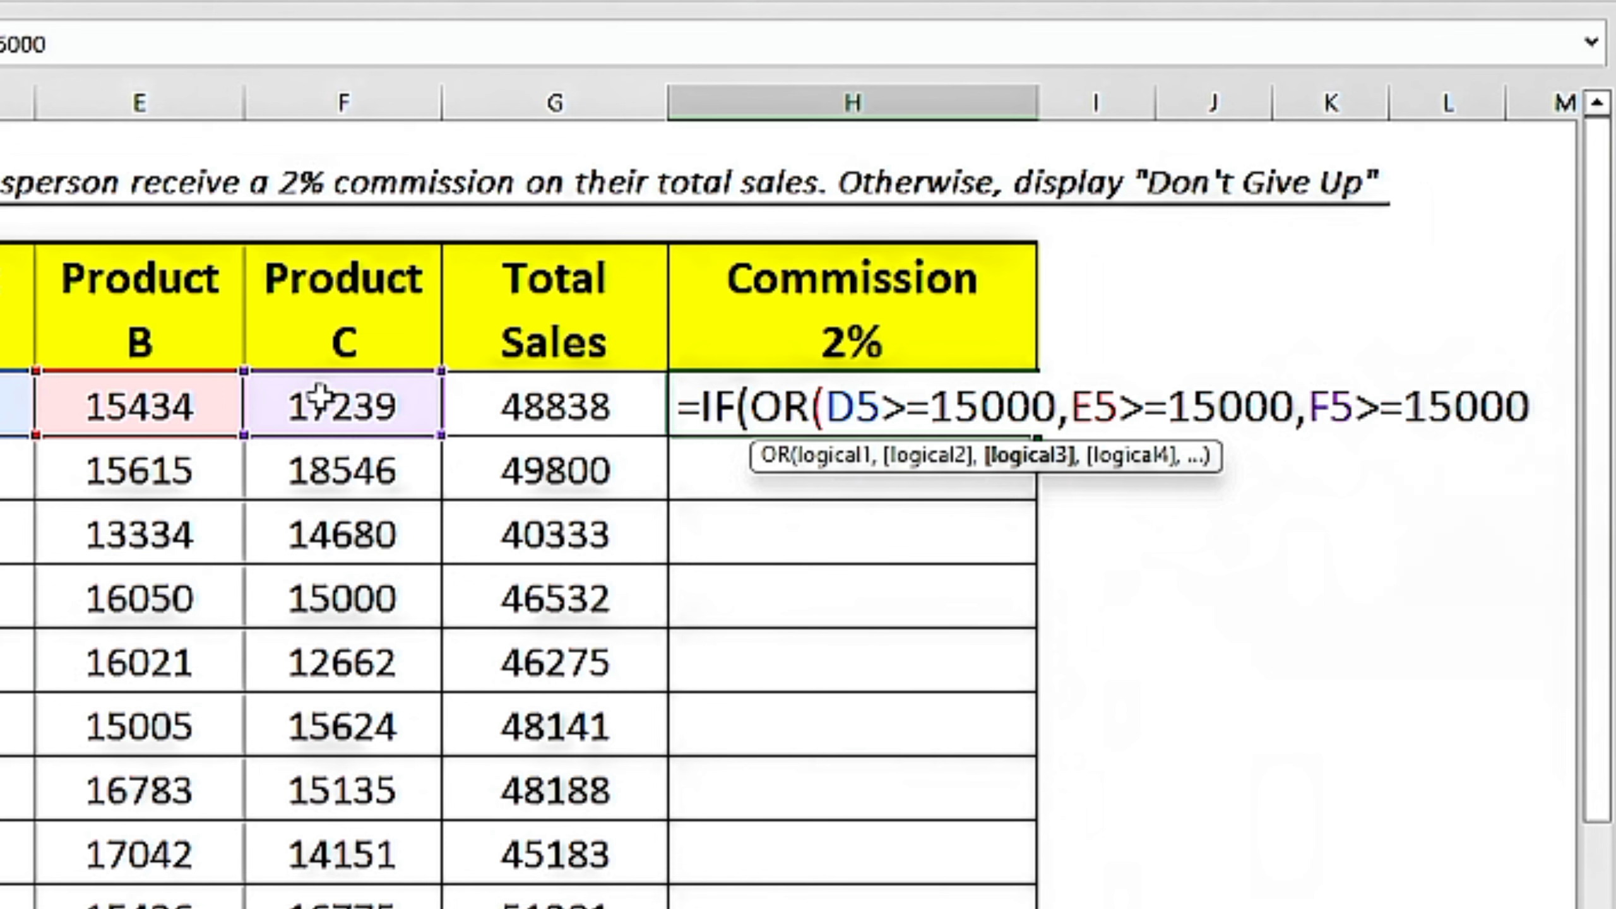
{"action": "type", "text": "),"}
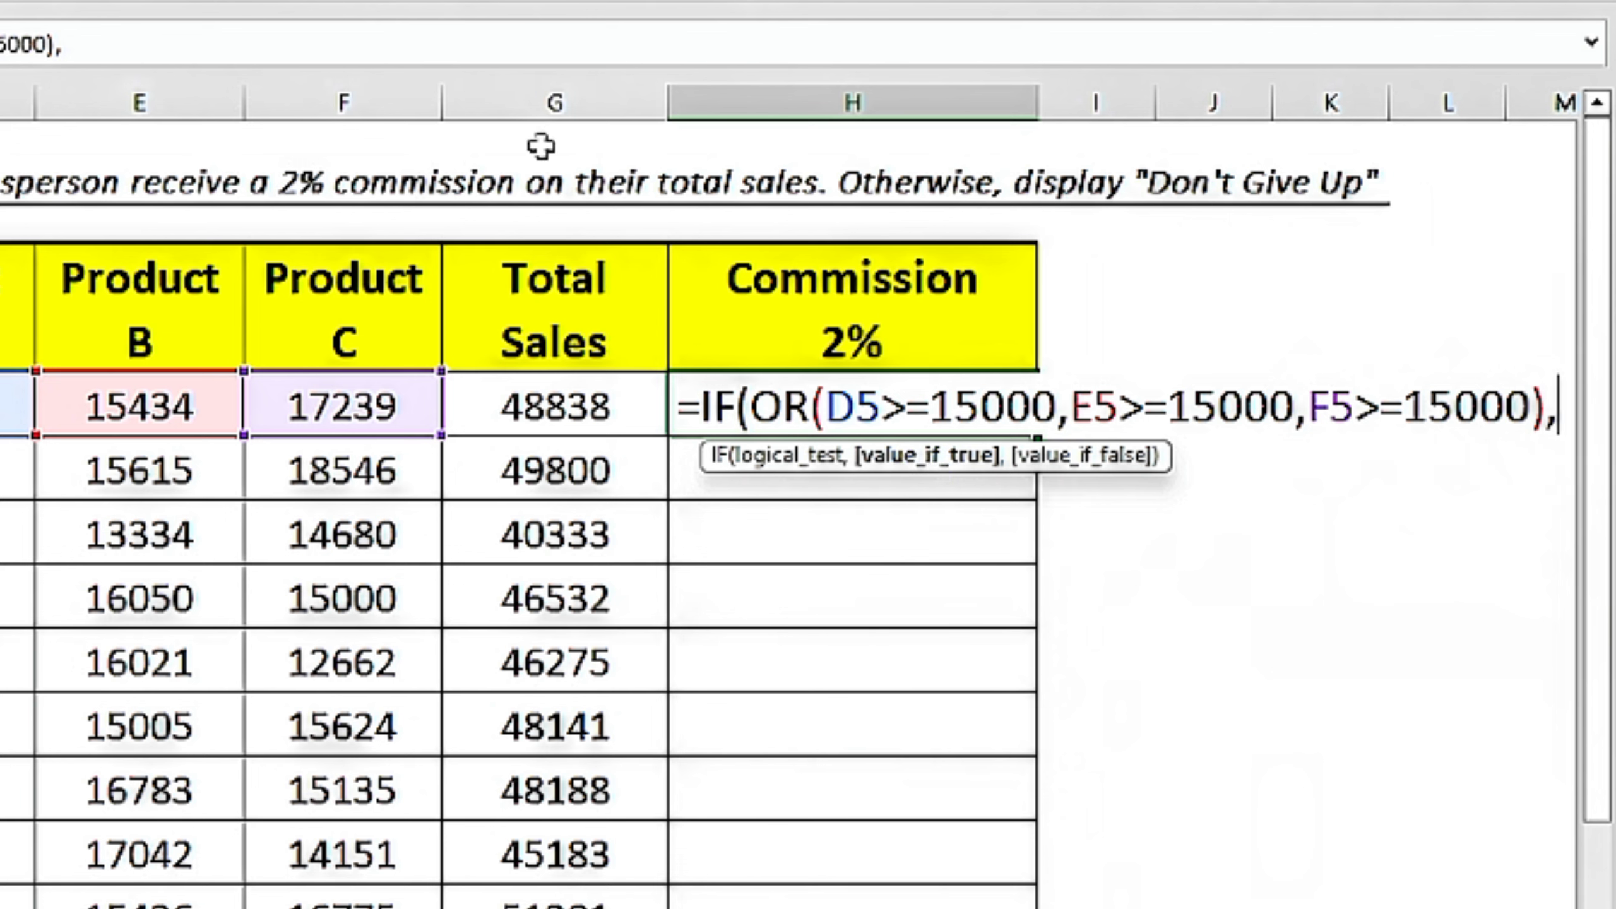
{"action": "left_click", "coordinate": [571, 417]}
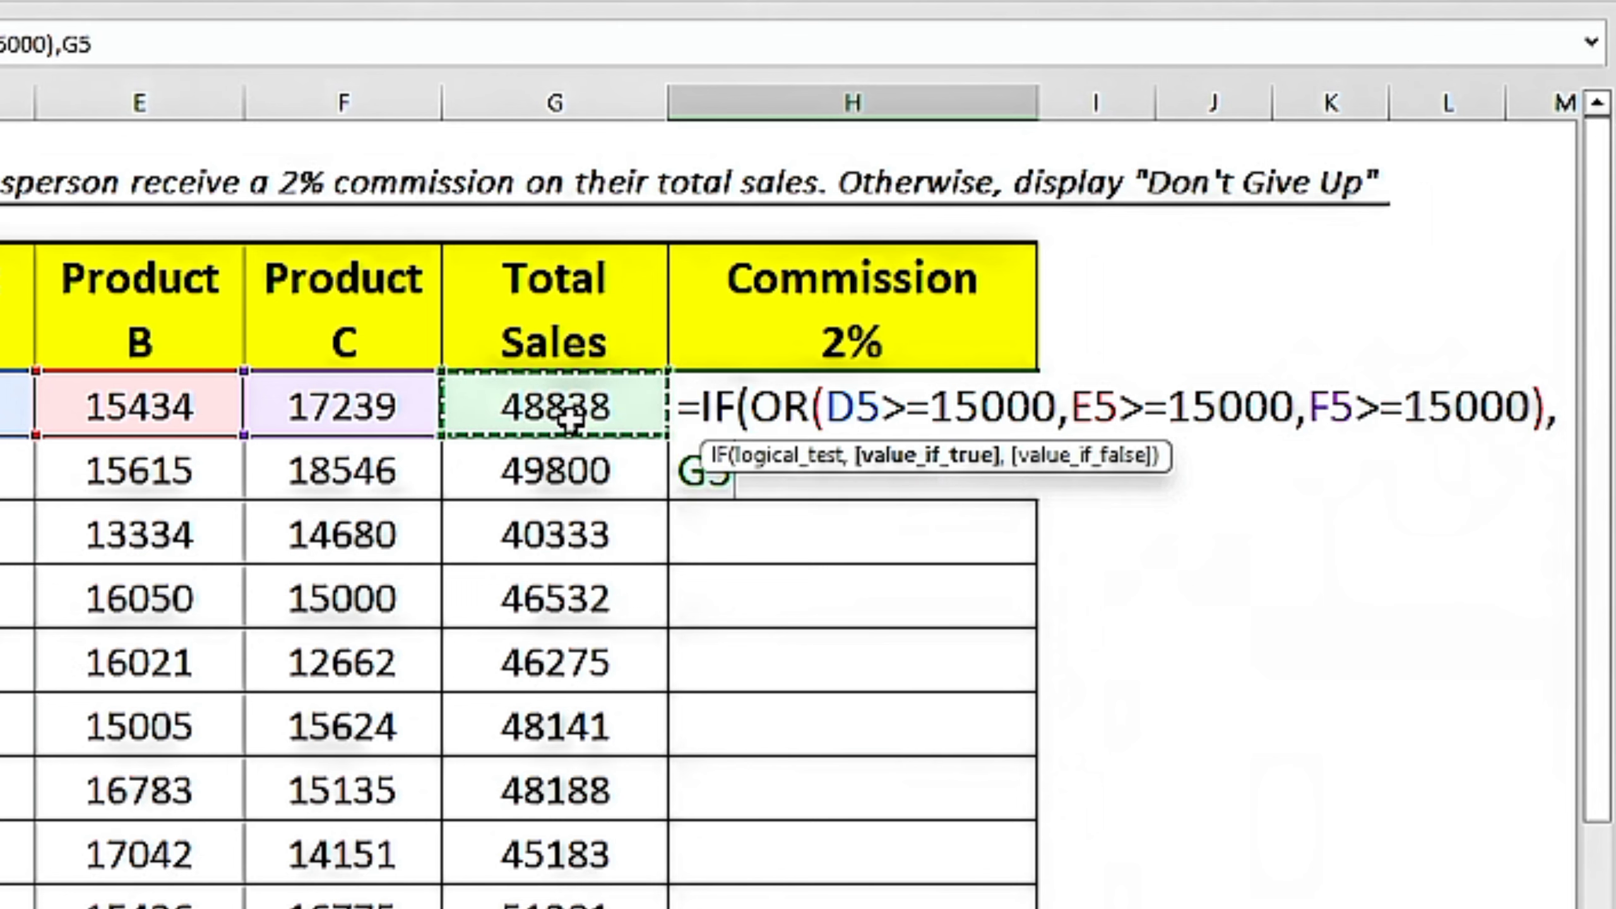
{"action": "type", "text": "*2"}
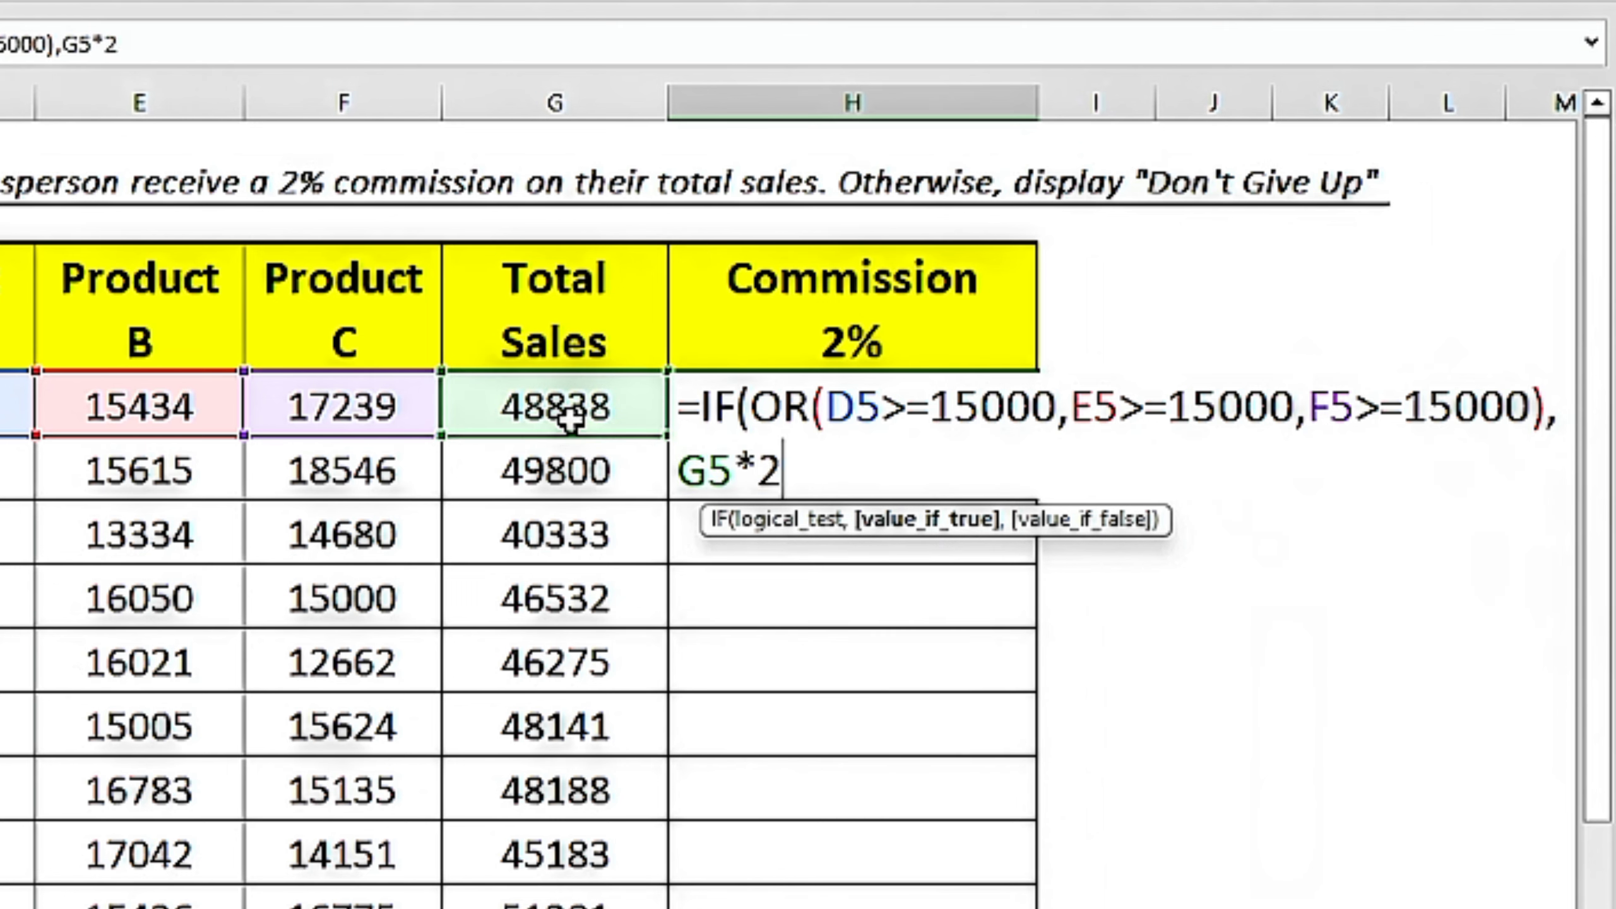
{"action": "type", "text": "%"}
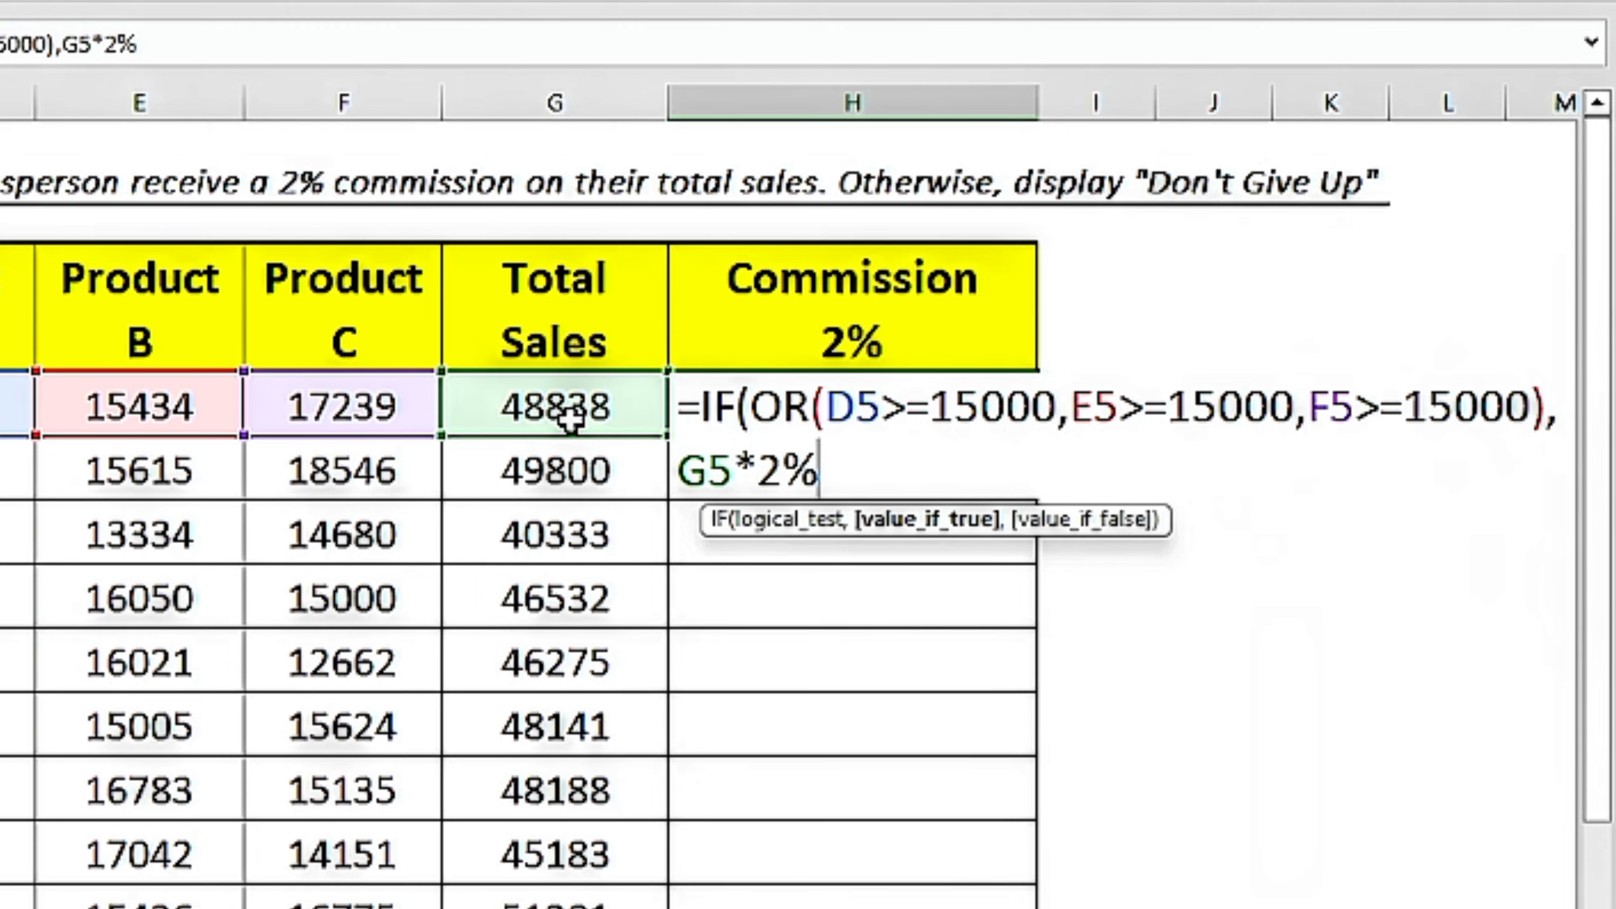
{"action": "type", "text": ","}
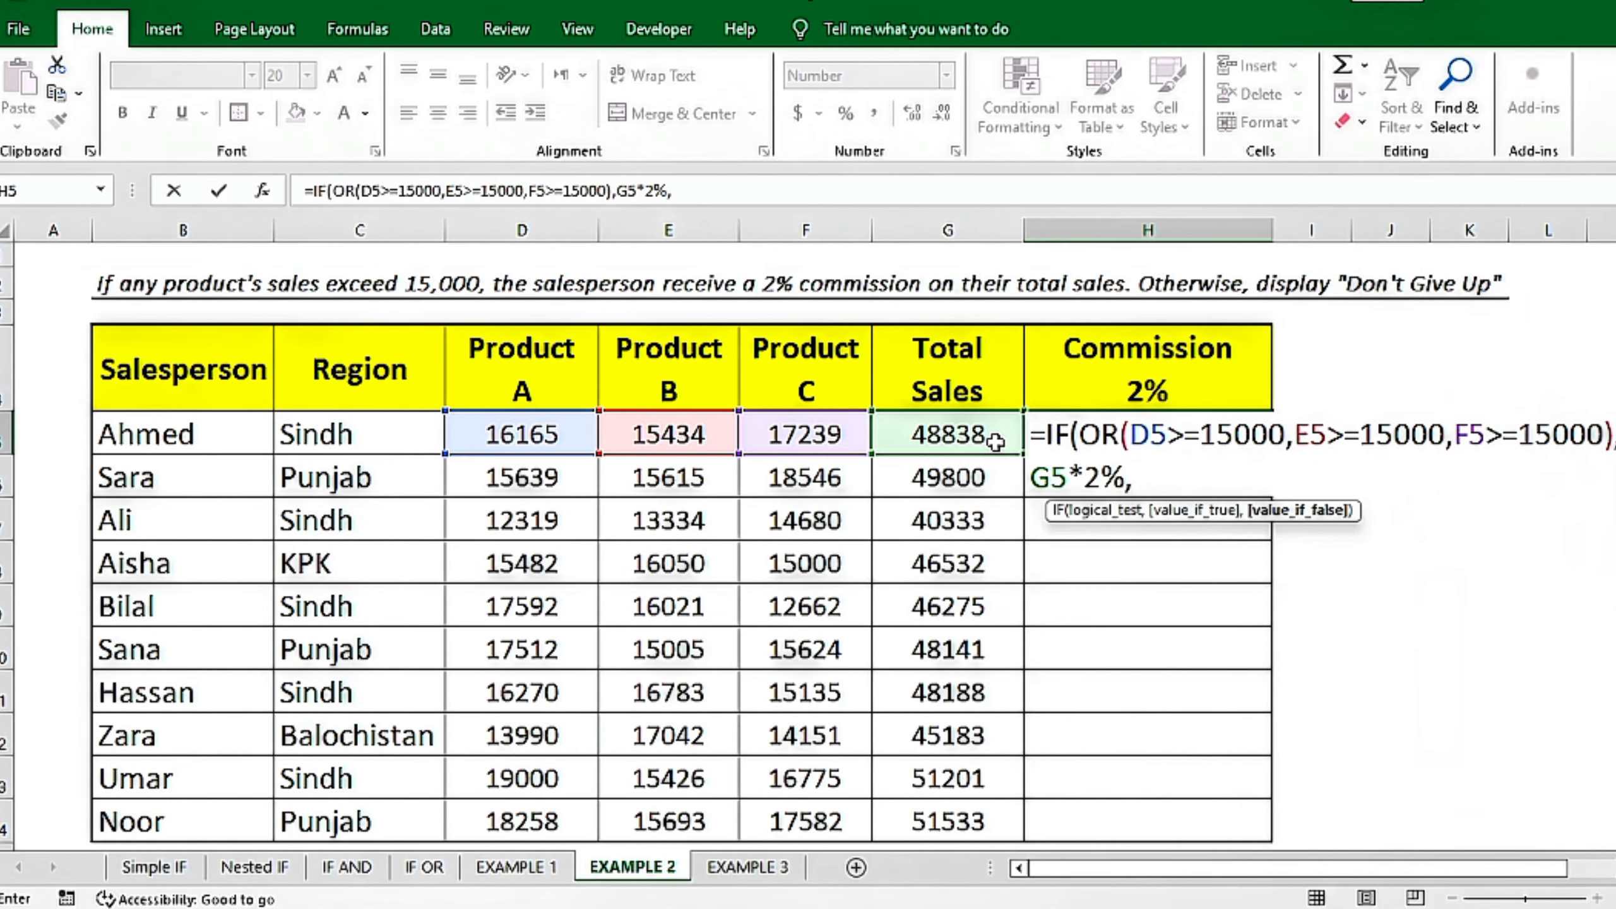
{"action": "type", "text": "\"Don't"}
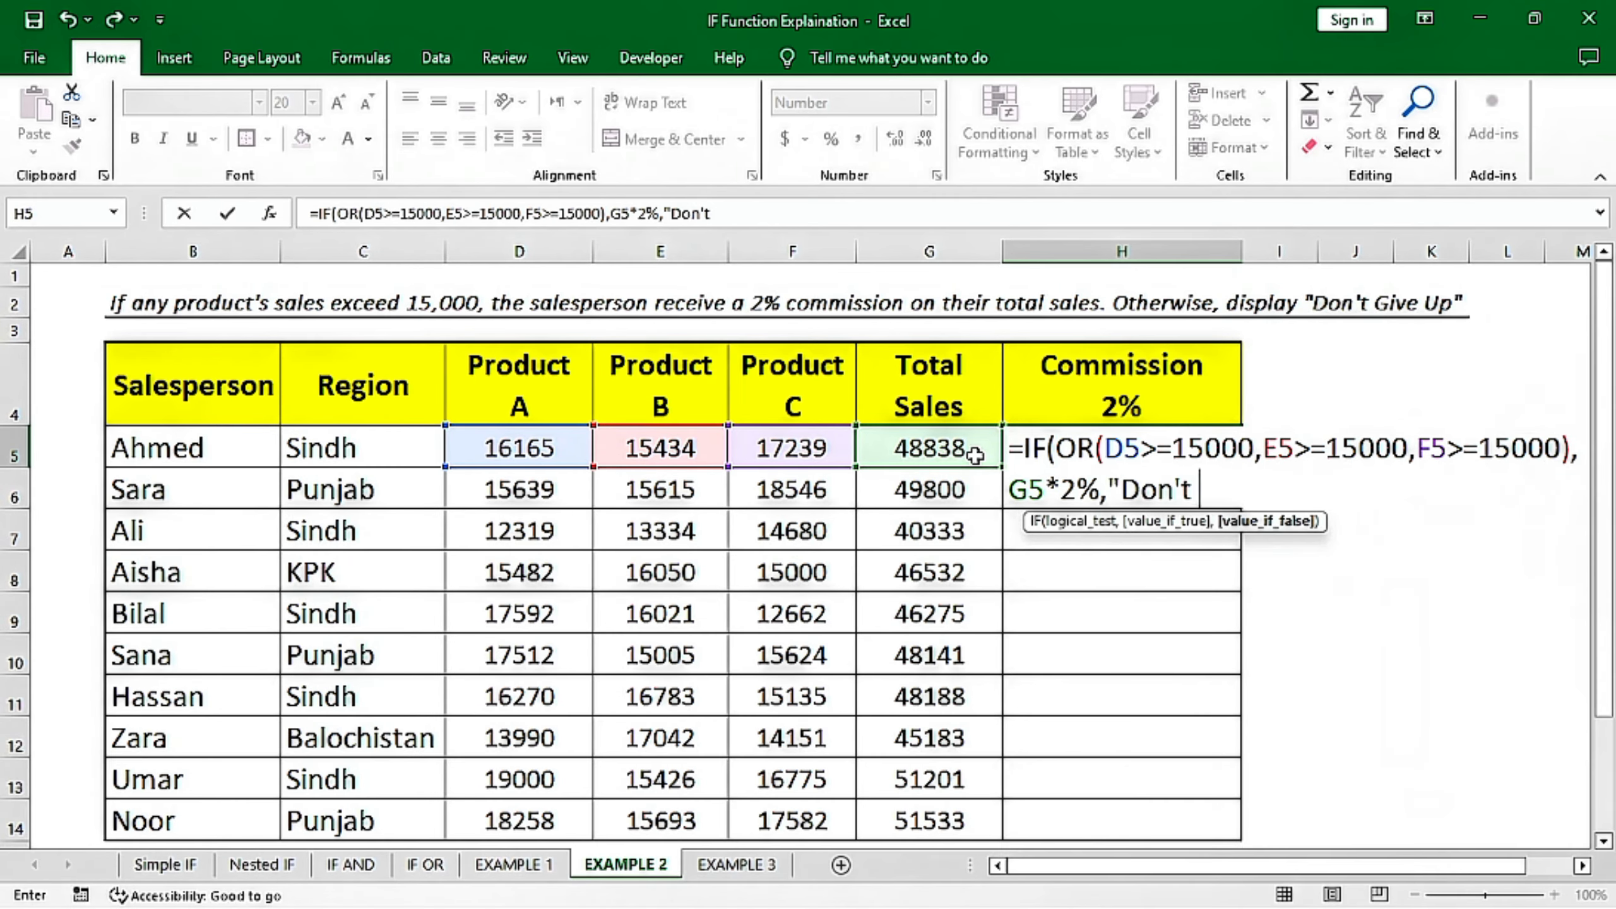
{"action": "type", "text": " Give Up\""}
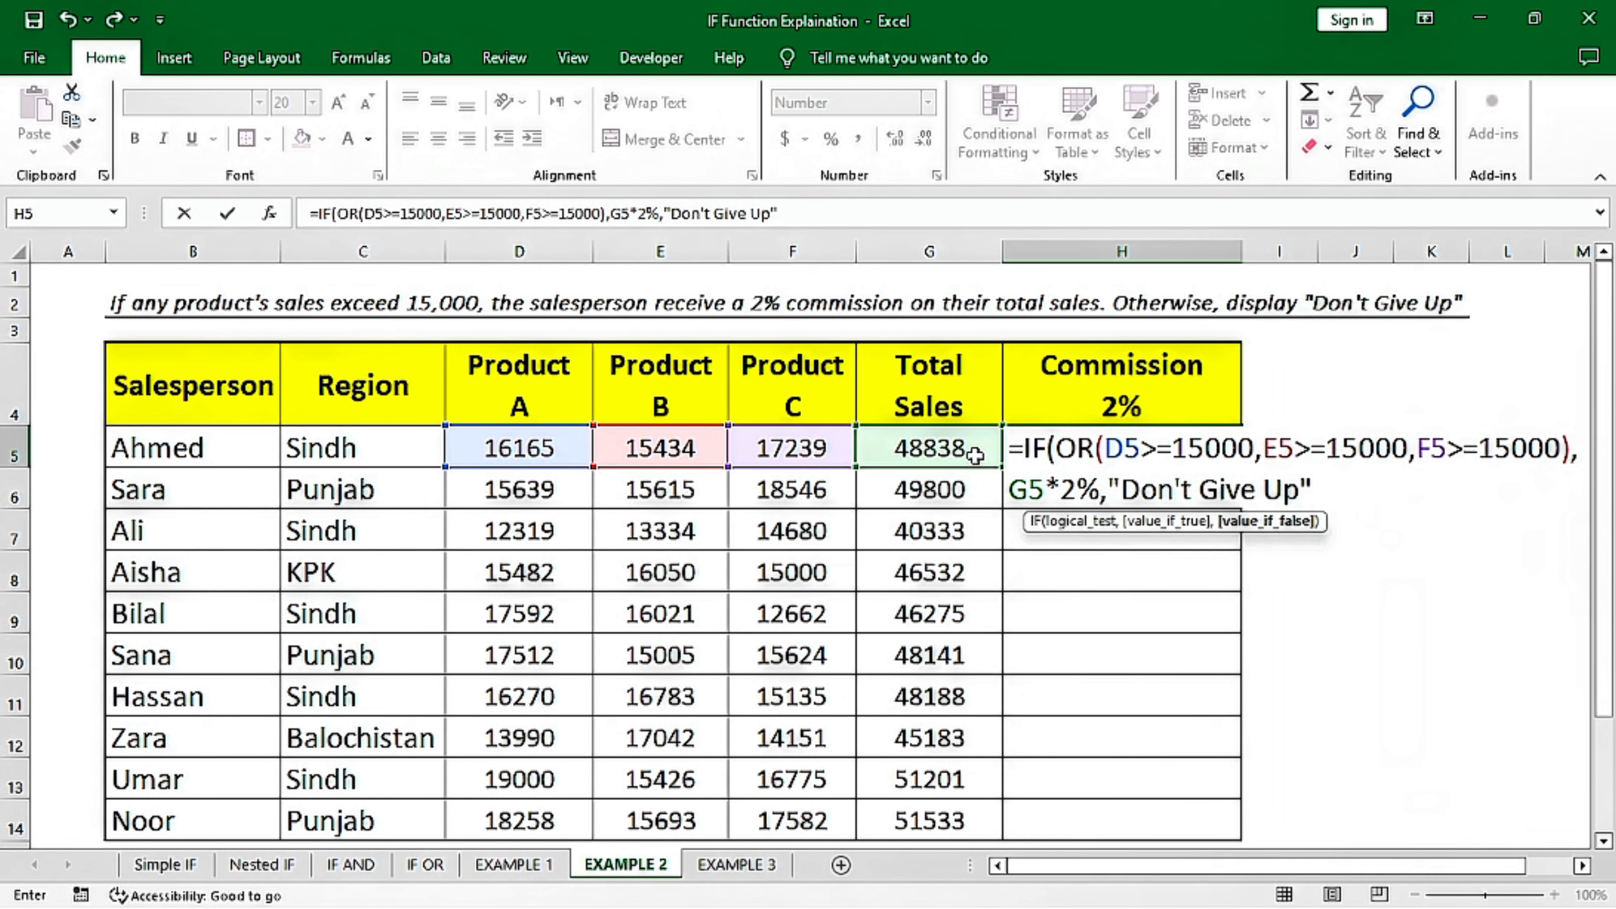
{"action": "type", "text": ")"}
Commit H5 and copy the 2% formula down to H14, checking row 7's Don't Give Up result.
{"action": "key", "text": "Return"}
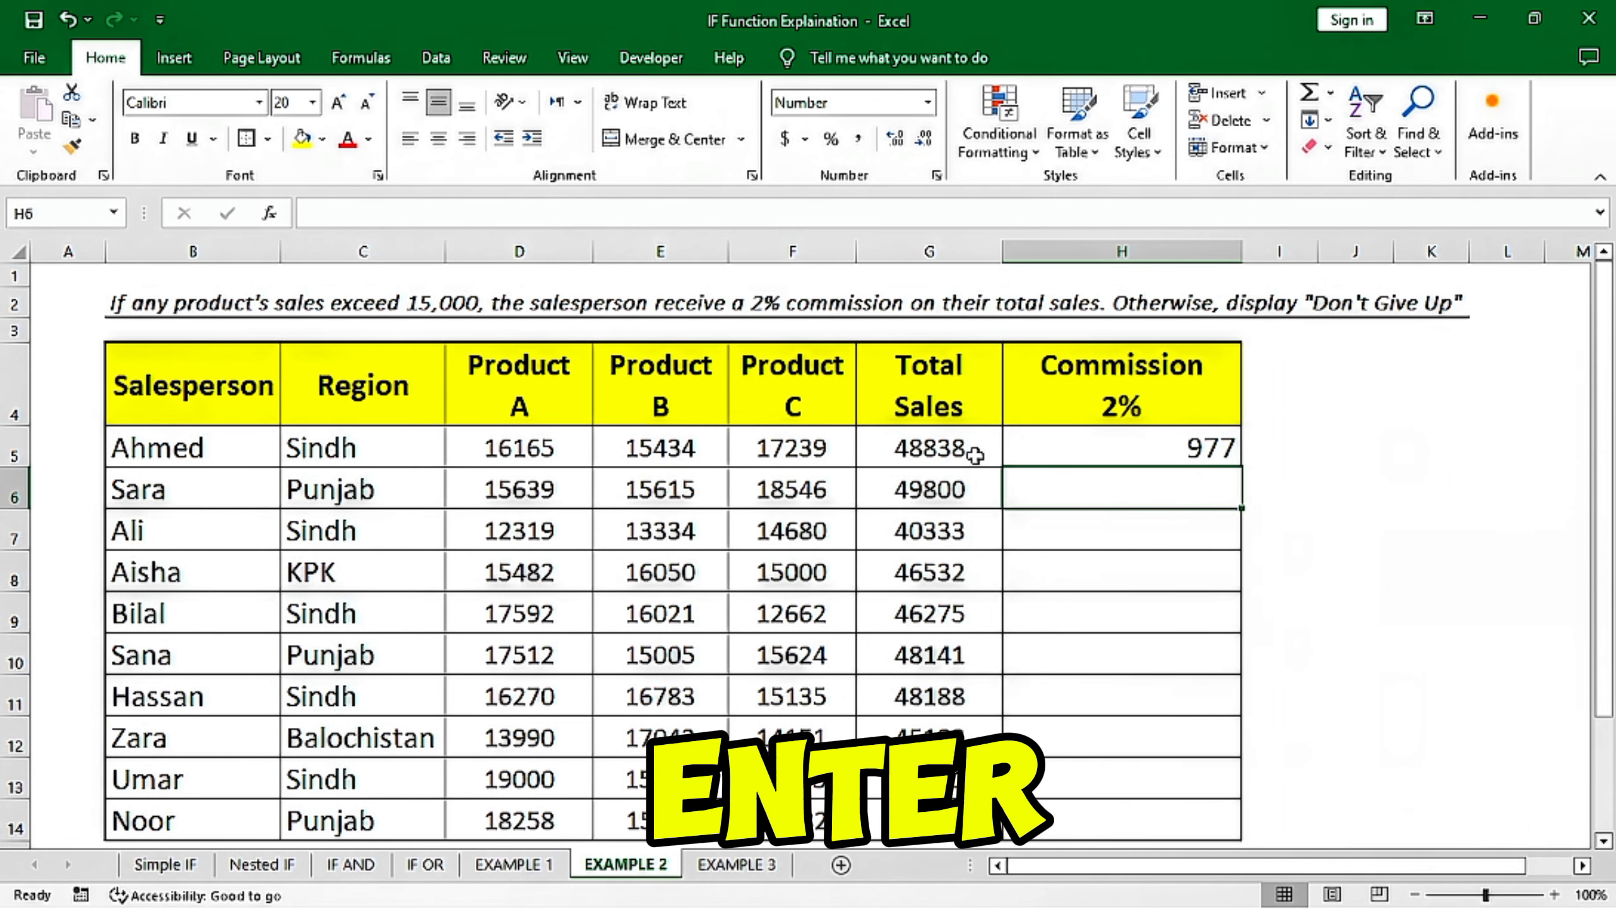
{"action": "left_click", "coordinate": [1121, 440]}
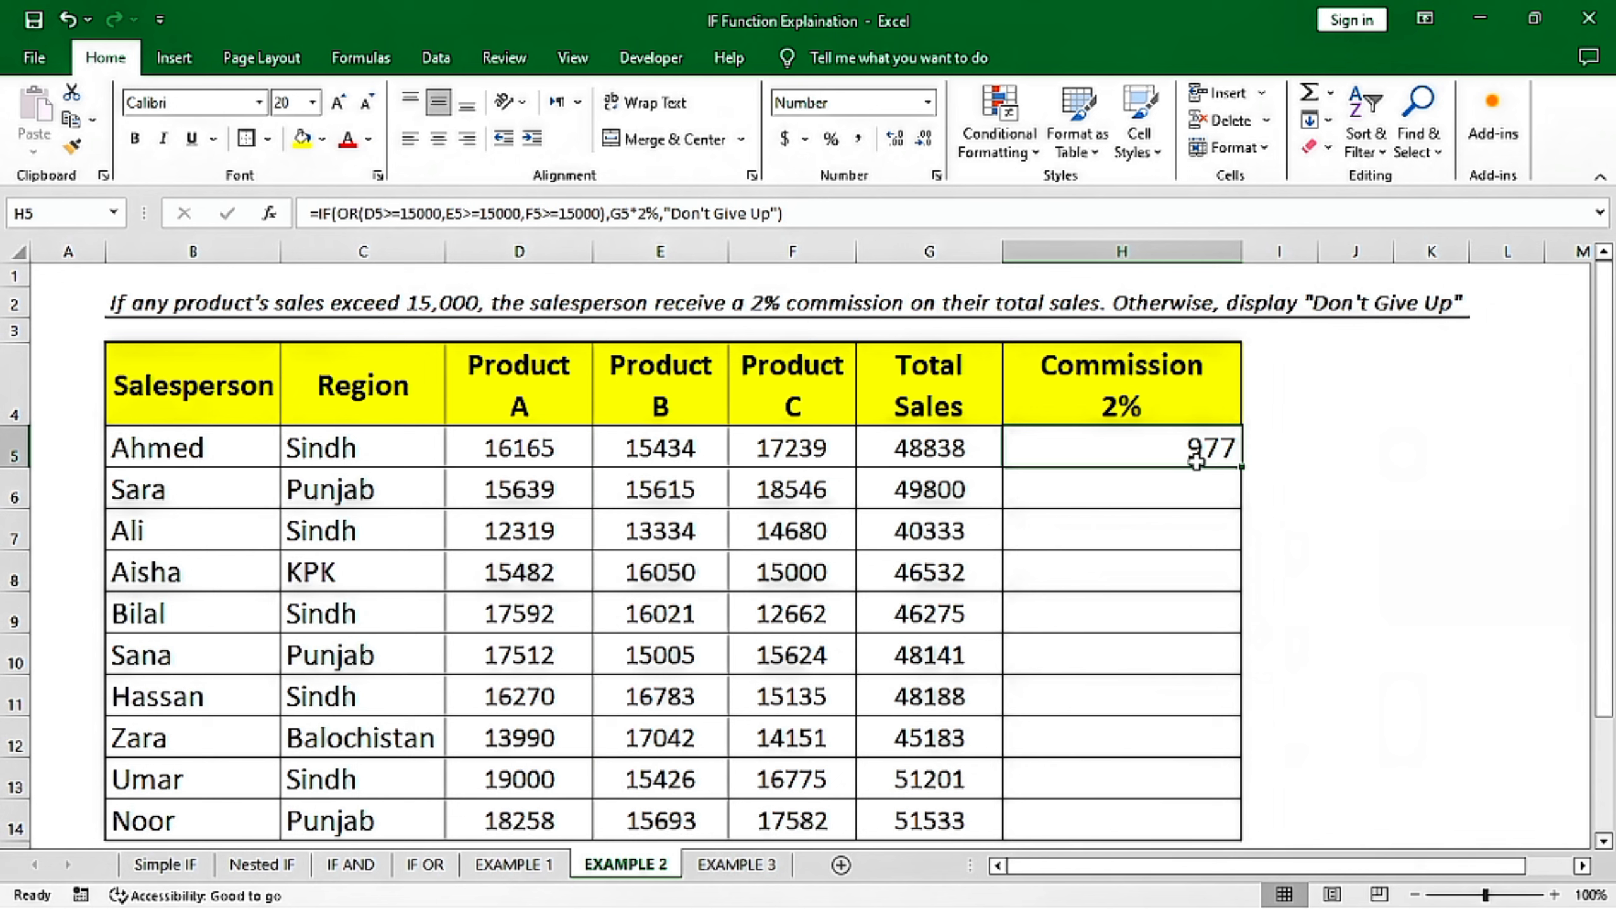
{"action": "double_click", "coordinate": [1241, 469]}
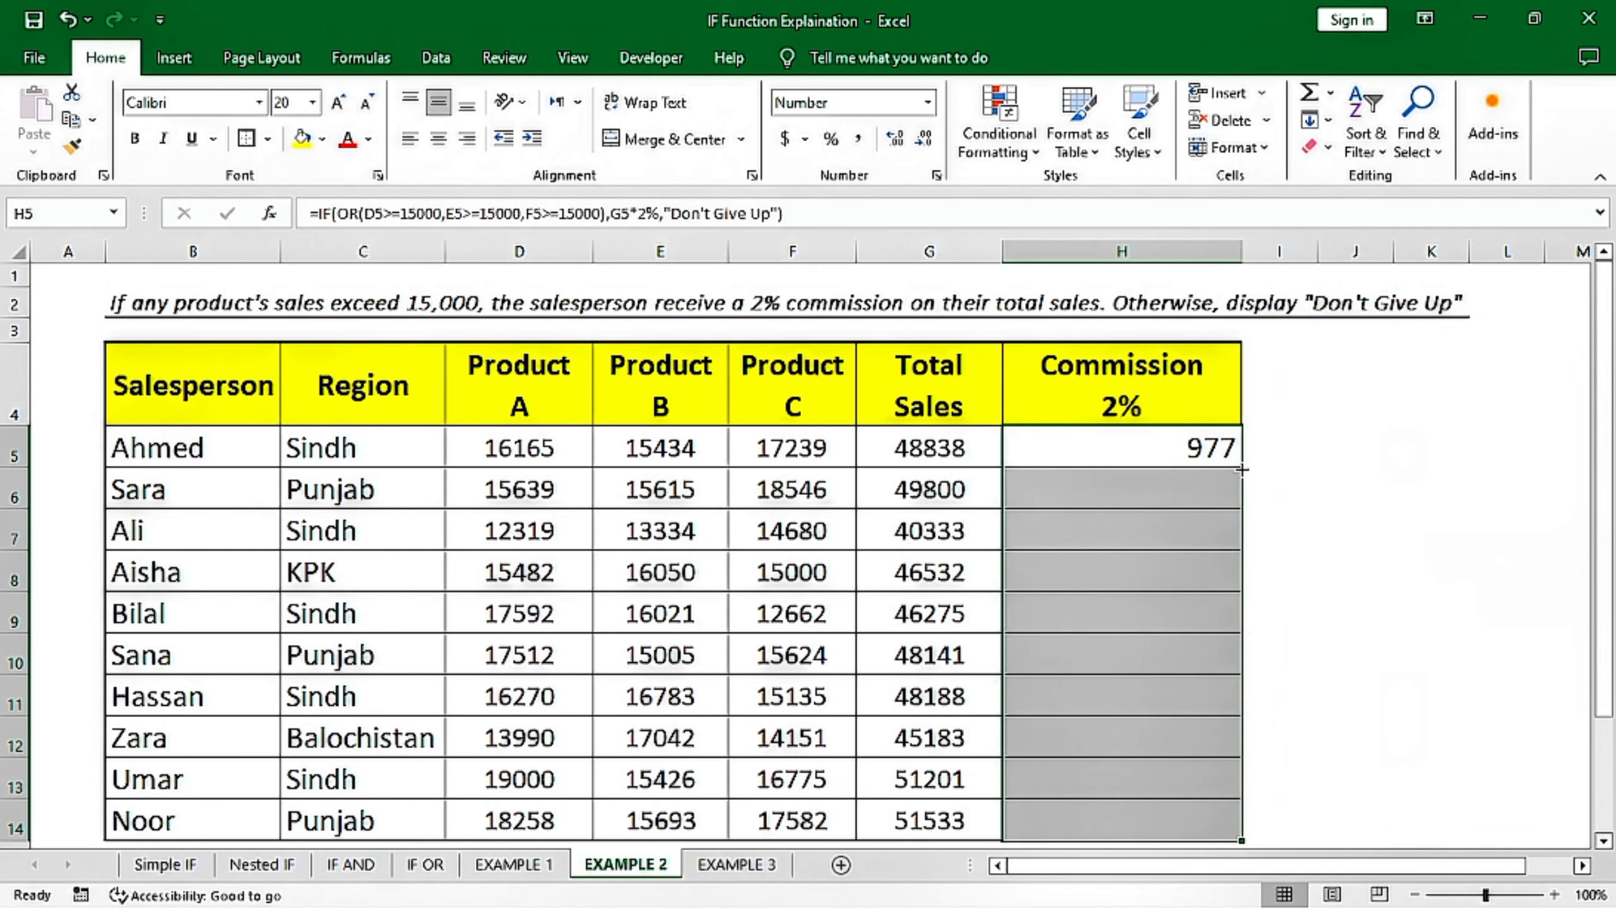
{"action": "left_click", "coordinate": [1191, 742]}
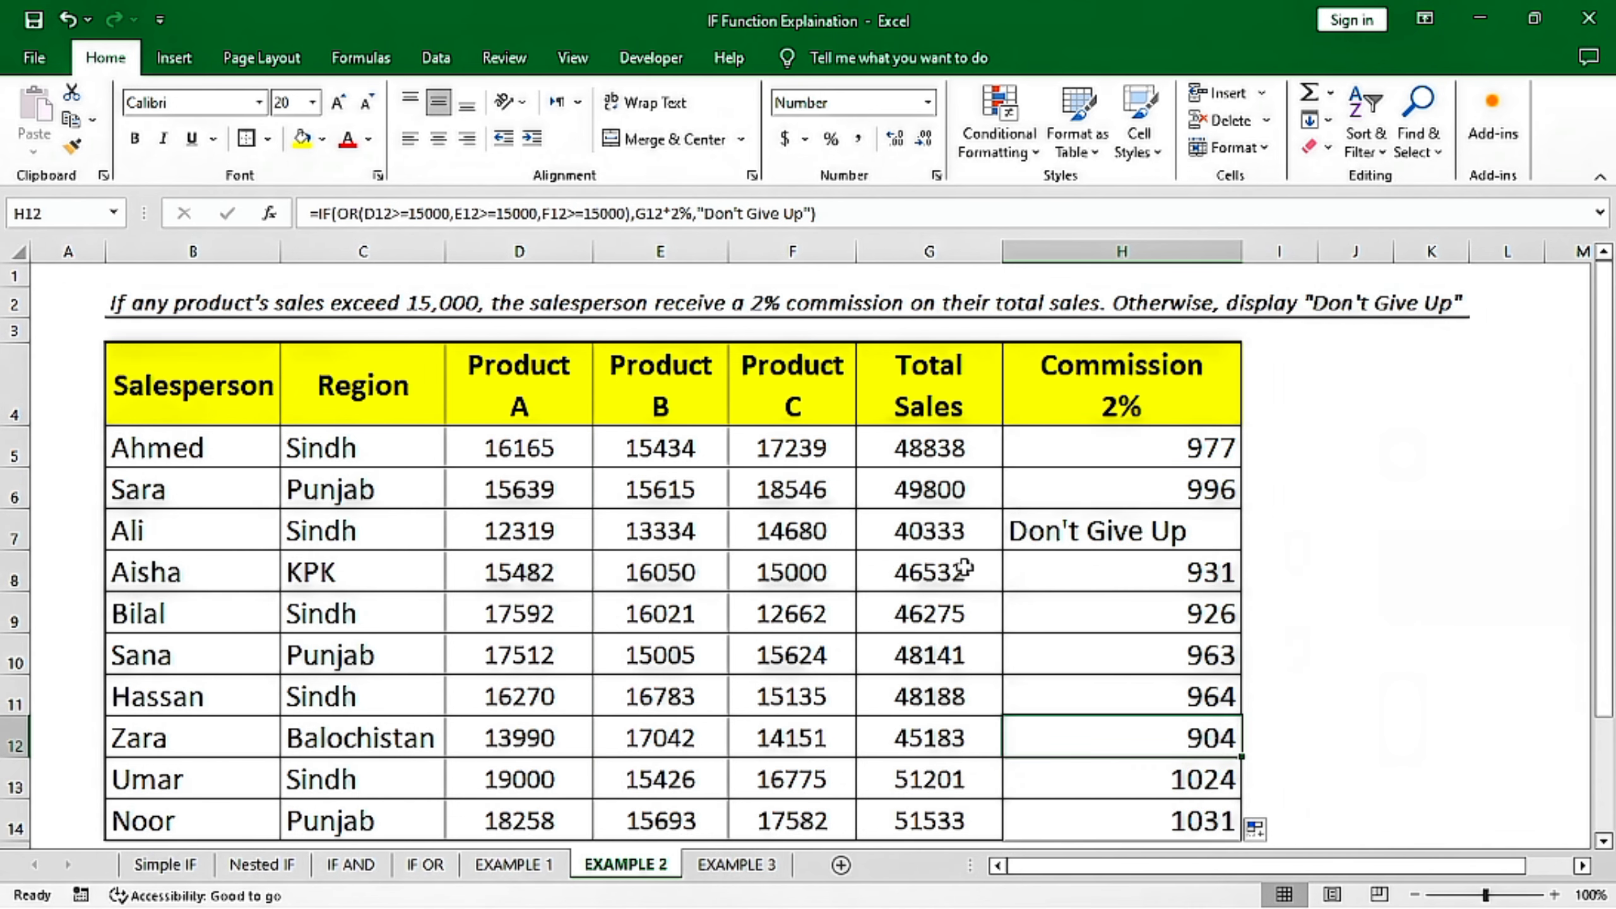
{"action": "left_click_drag", "start_coordinate": [544, 538], "coordinate": [801, 539]}
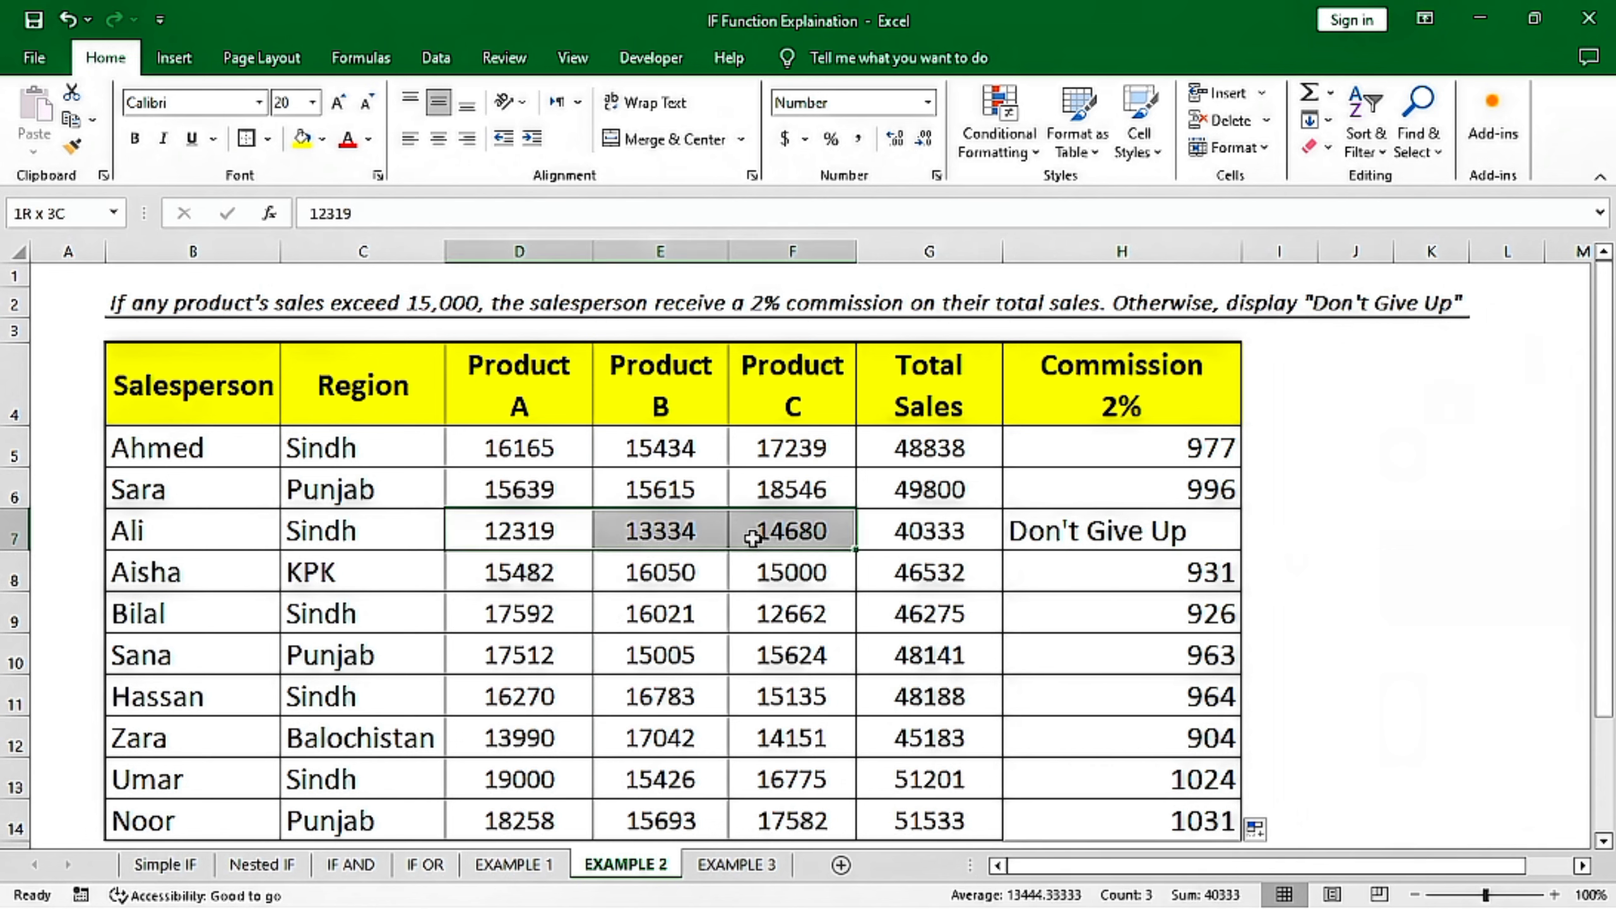
{"action": "left_click", "coordinate": [1167, 527]}
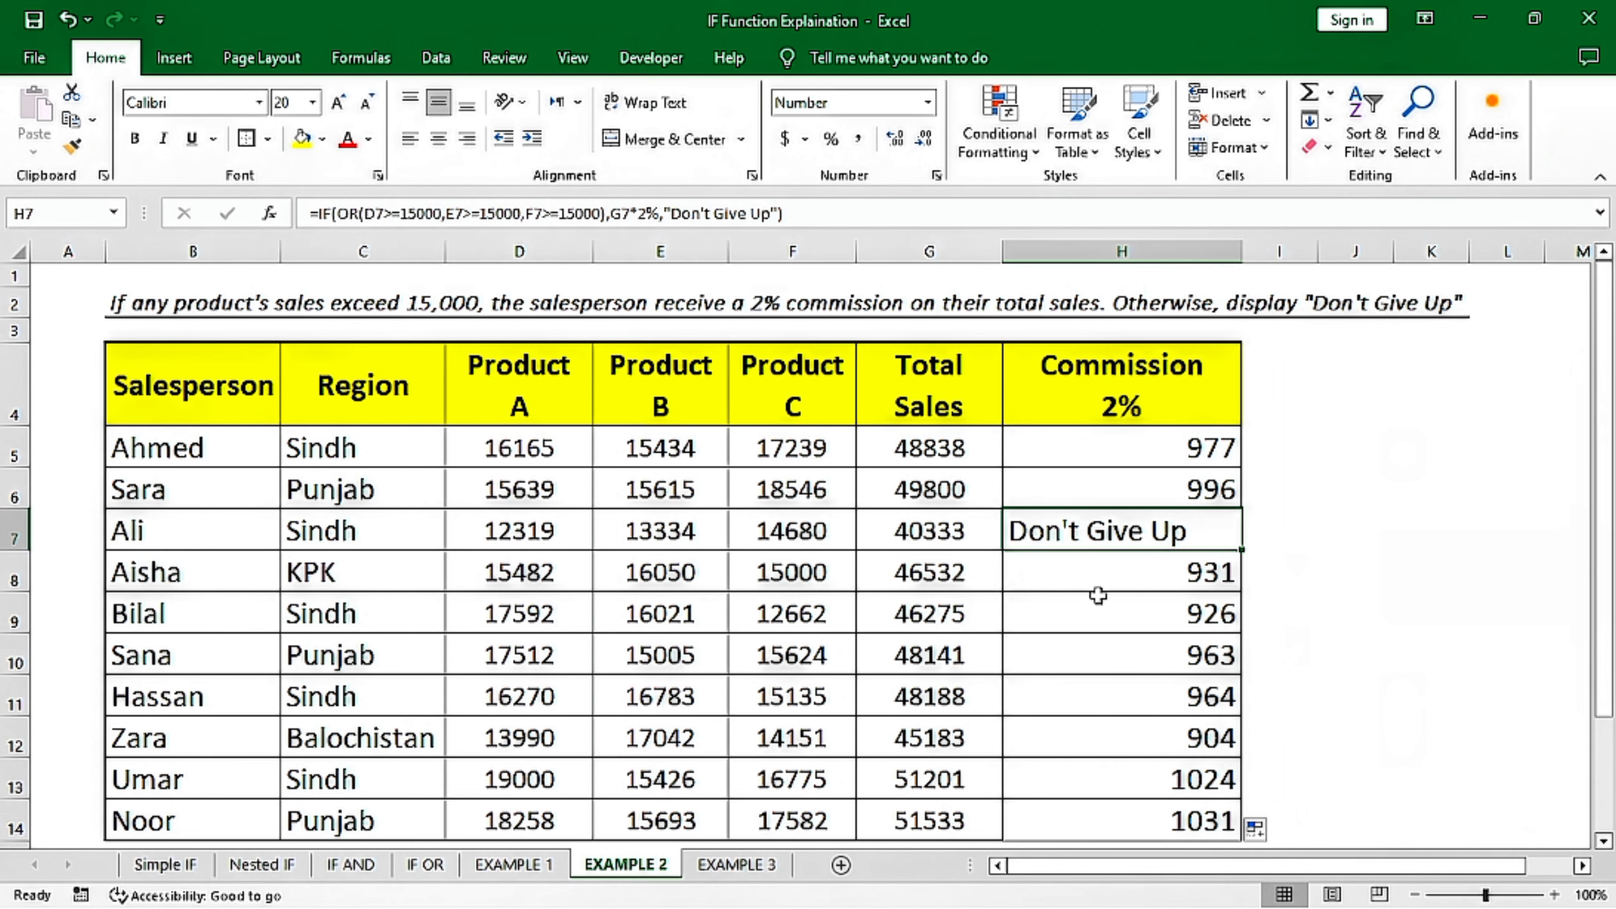
{"action": "left_click", "coordinate": [709, 866]}
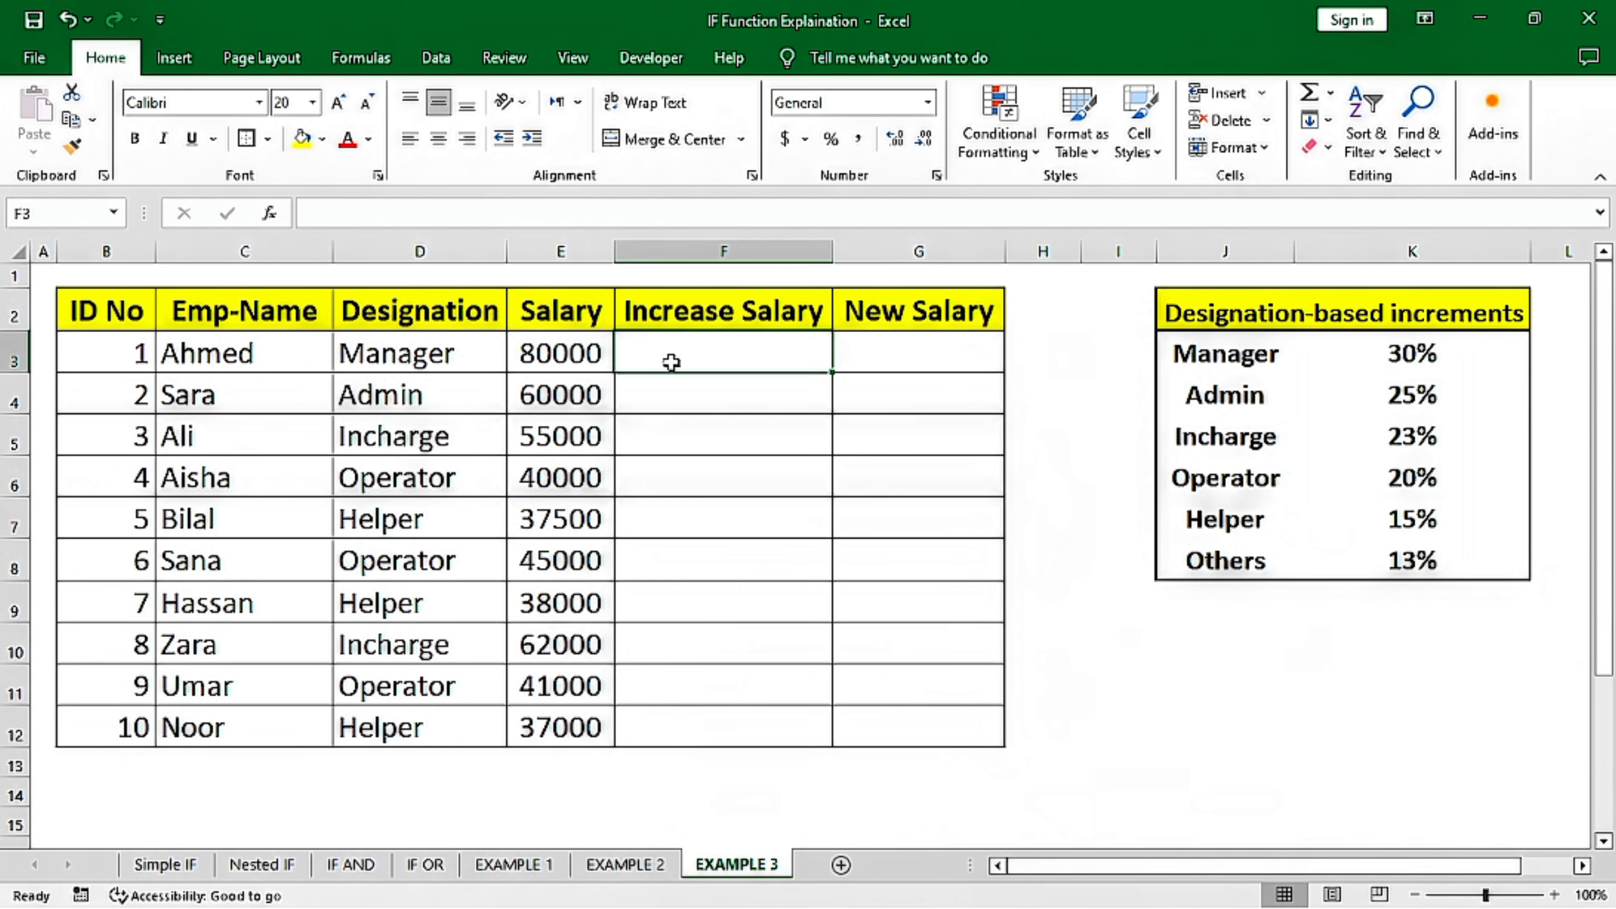
{"action": "left_click_drag", "start_coordinate": [1221, 318], "coordinate": [1397, 553]}
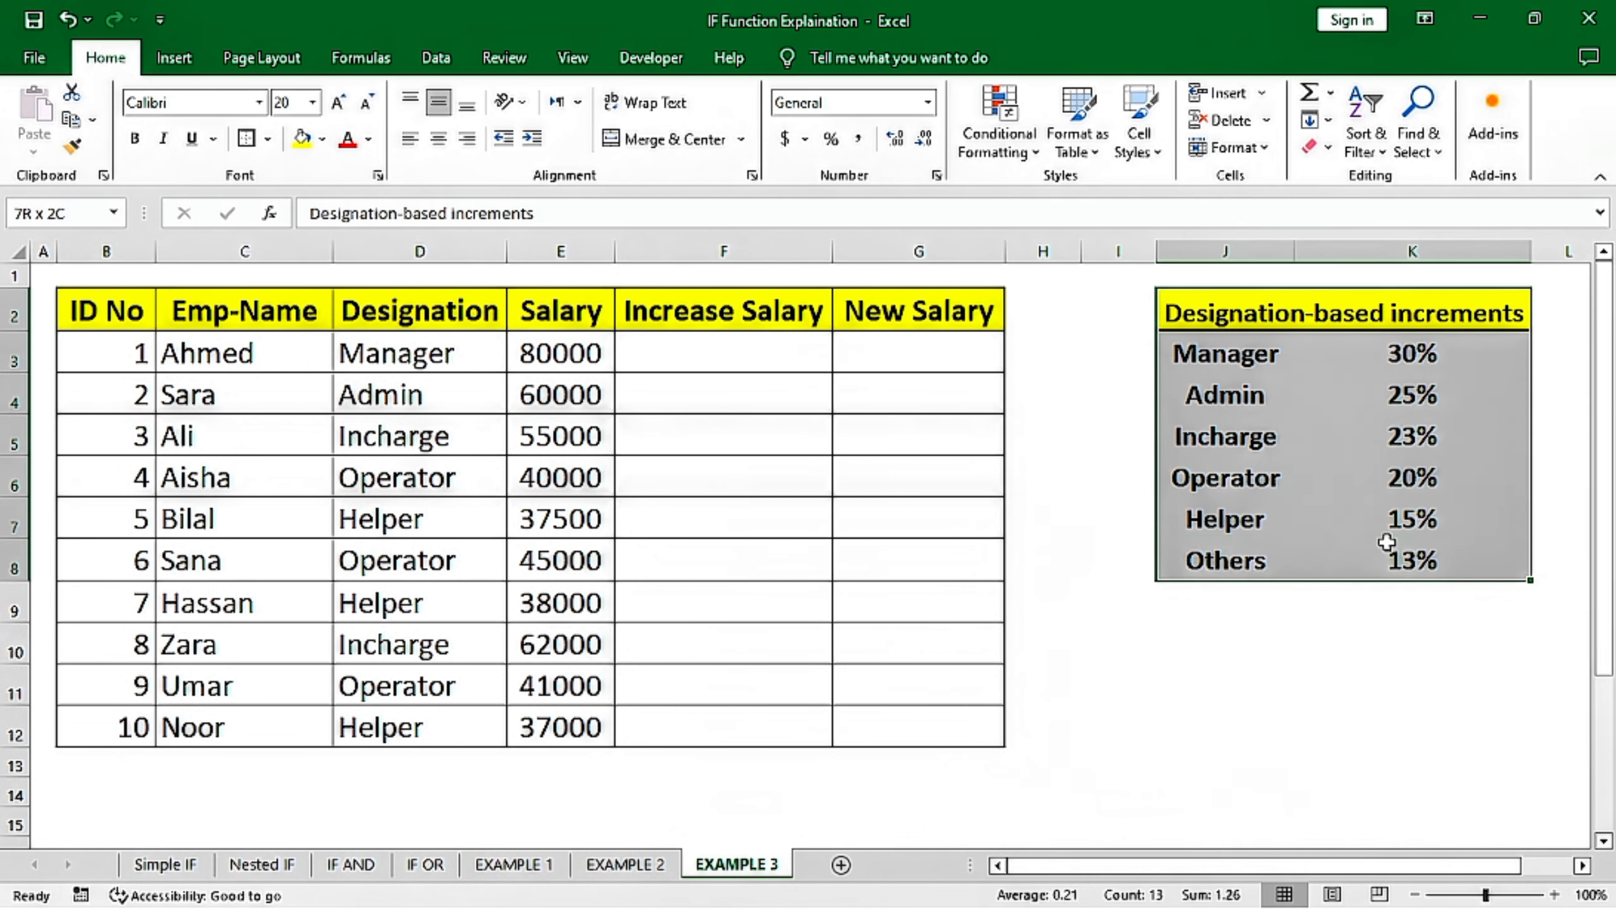
{"action": "left_click", "coordinate": [1241, 355]}
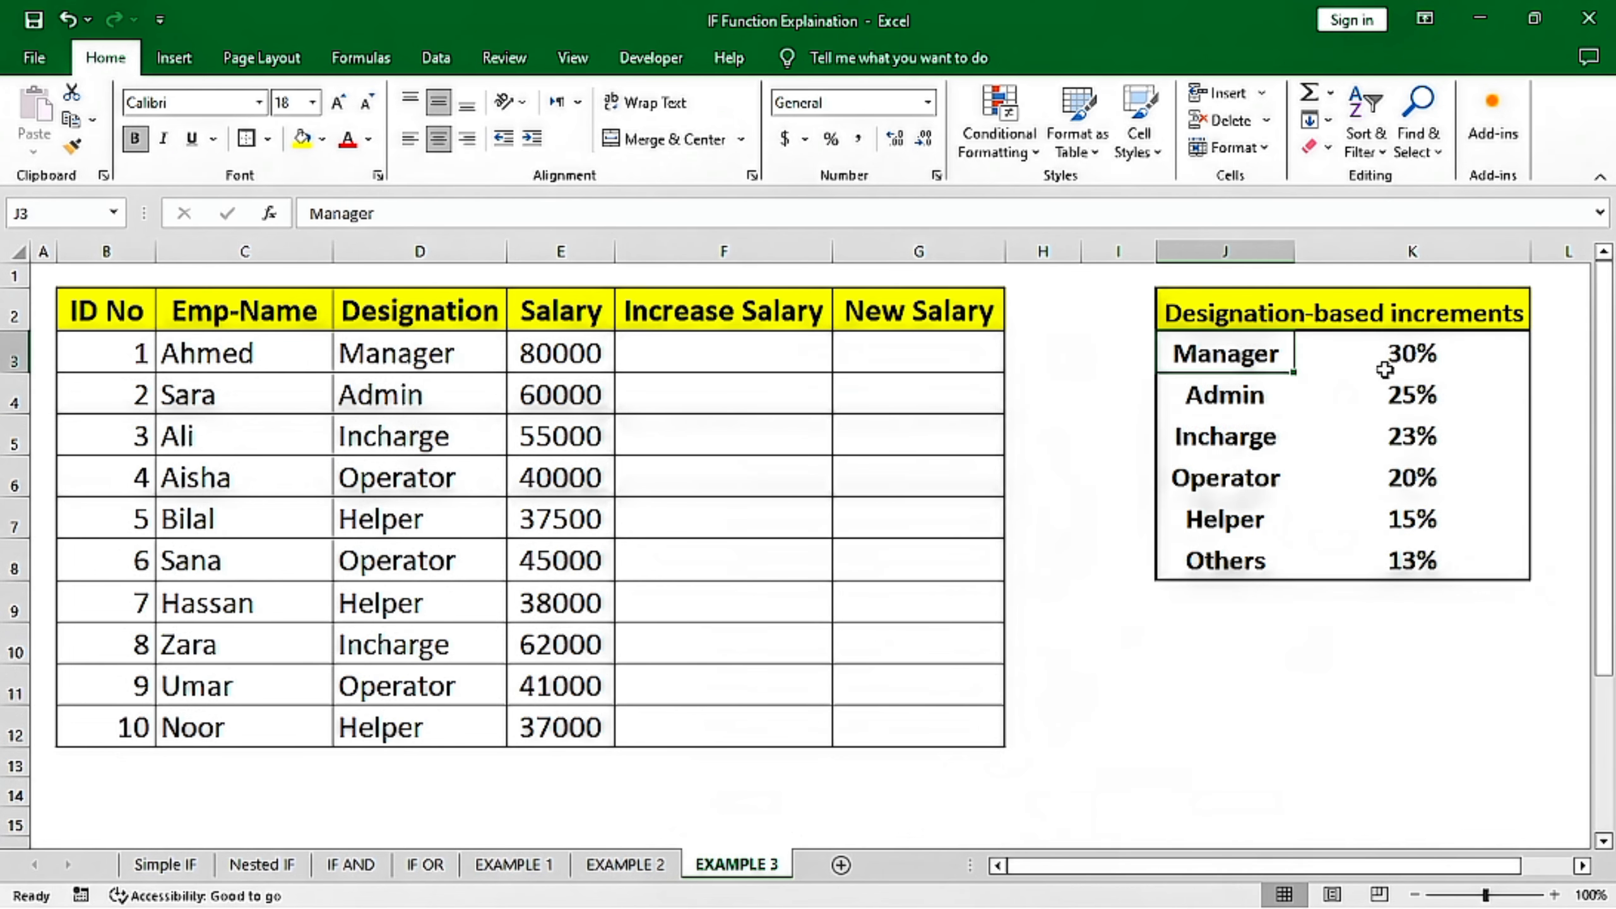
{"action": "left_click", "coordinate": [1202, 410]}
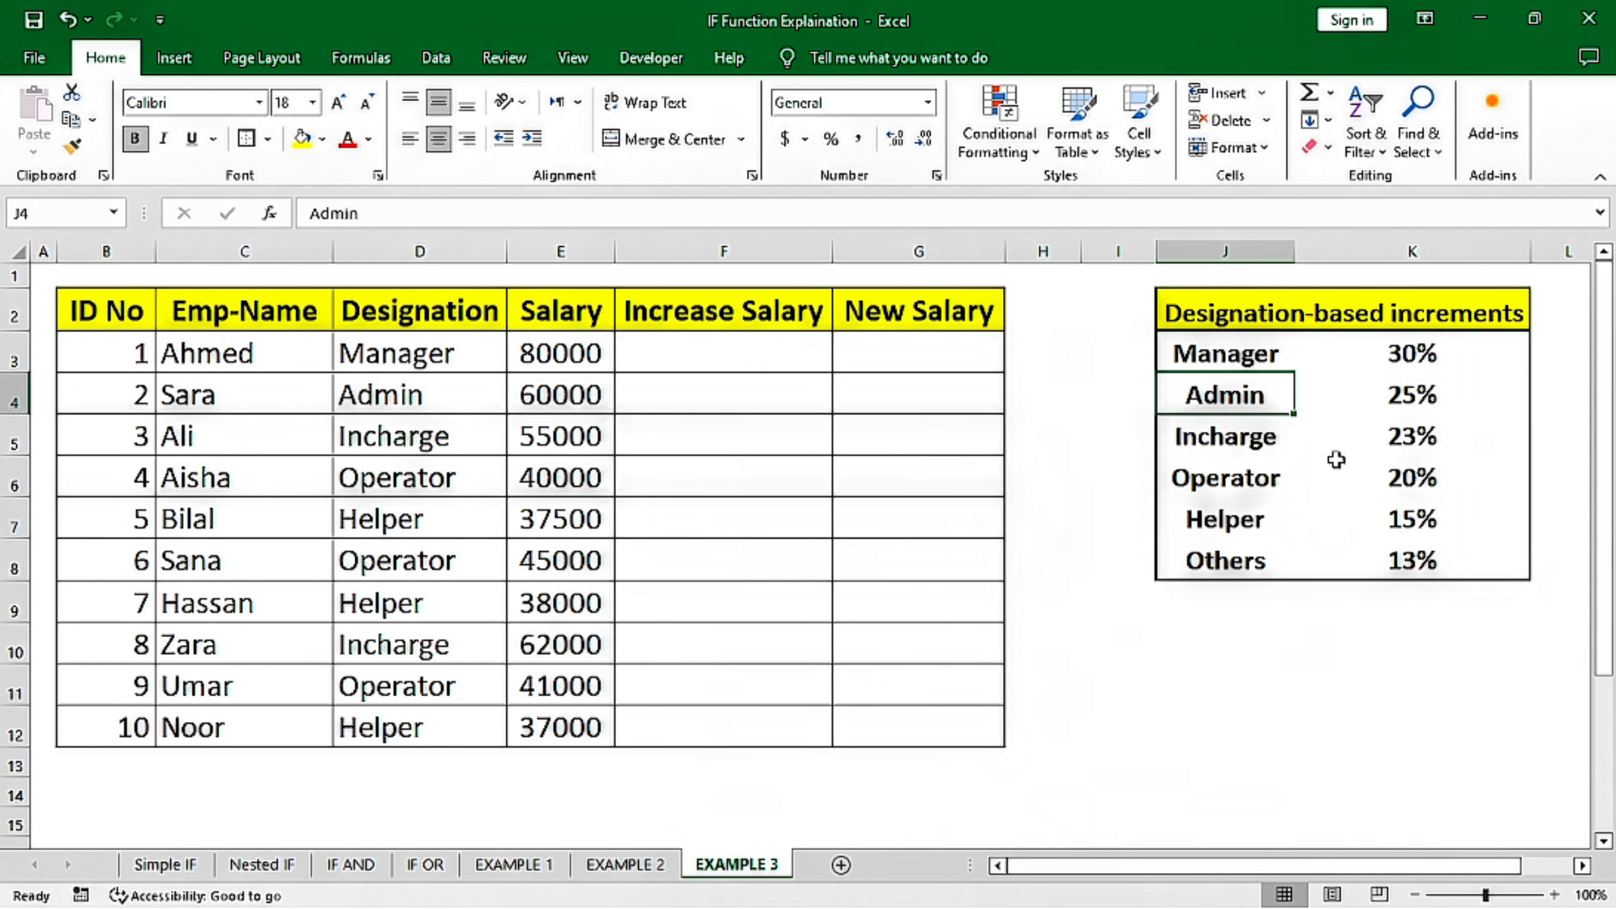
{"action": "left_click", "coordinate": [1230, 485]}
{"action": "left_click", "coordinate": [1378, 477]}
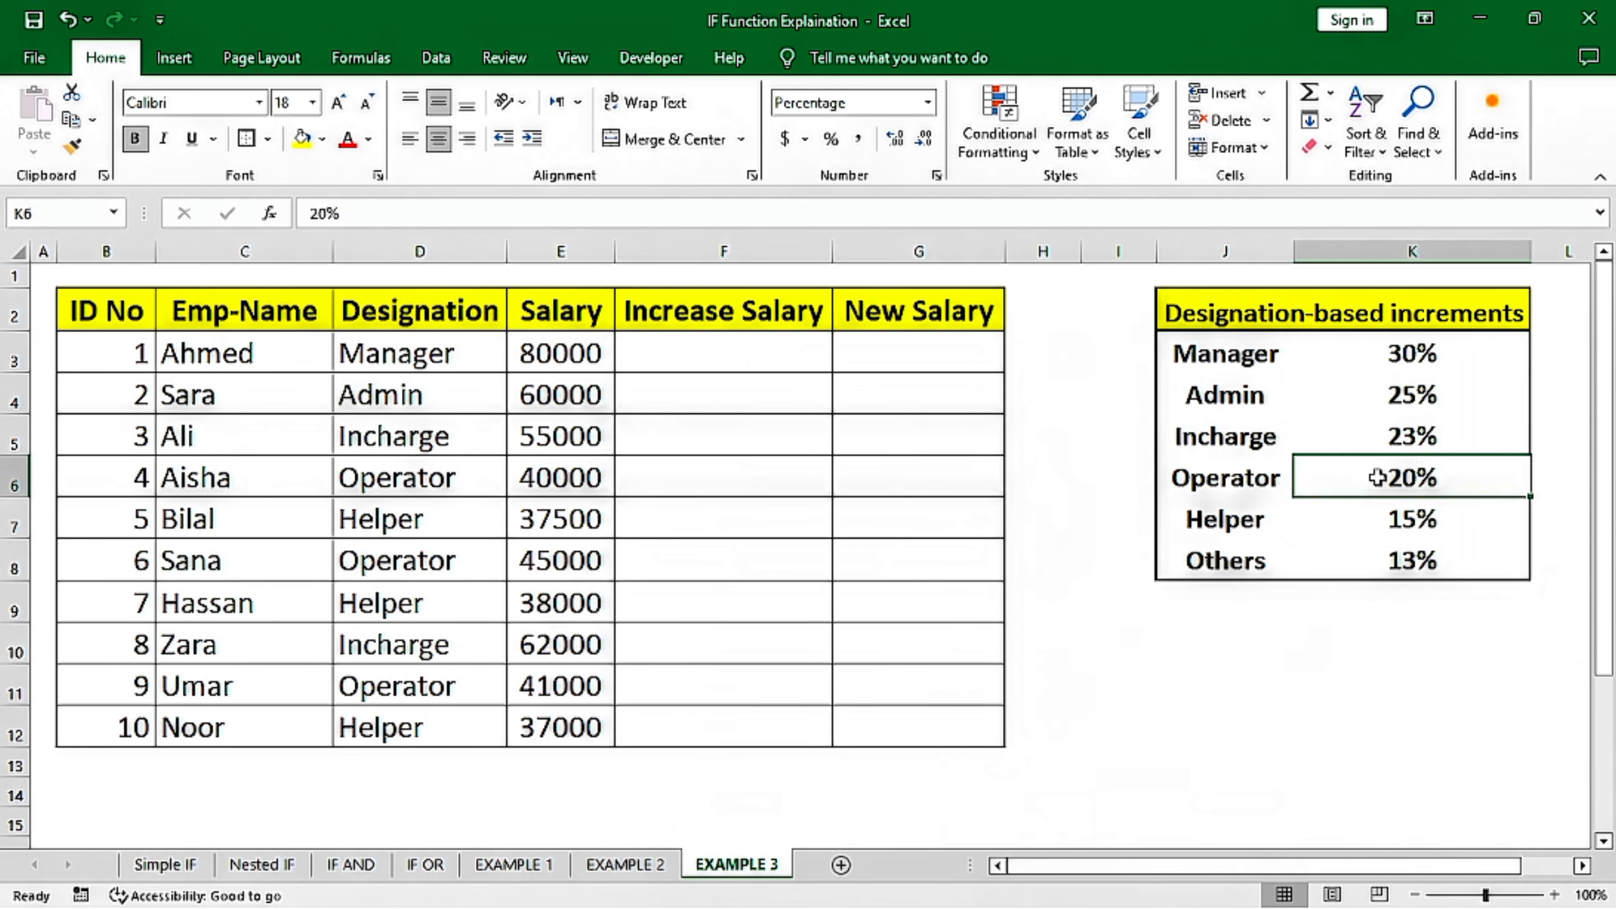
{"action": "left_click", "coordinate": [1218, 512]}
{"action": "left_click", "coordinate": [1419, 513]}
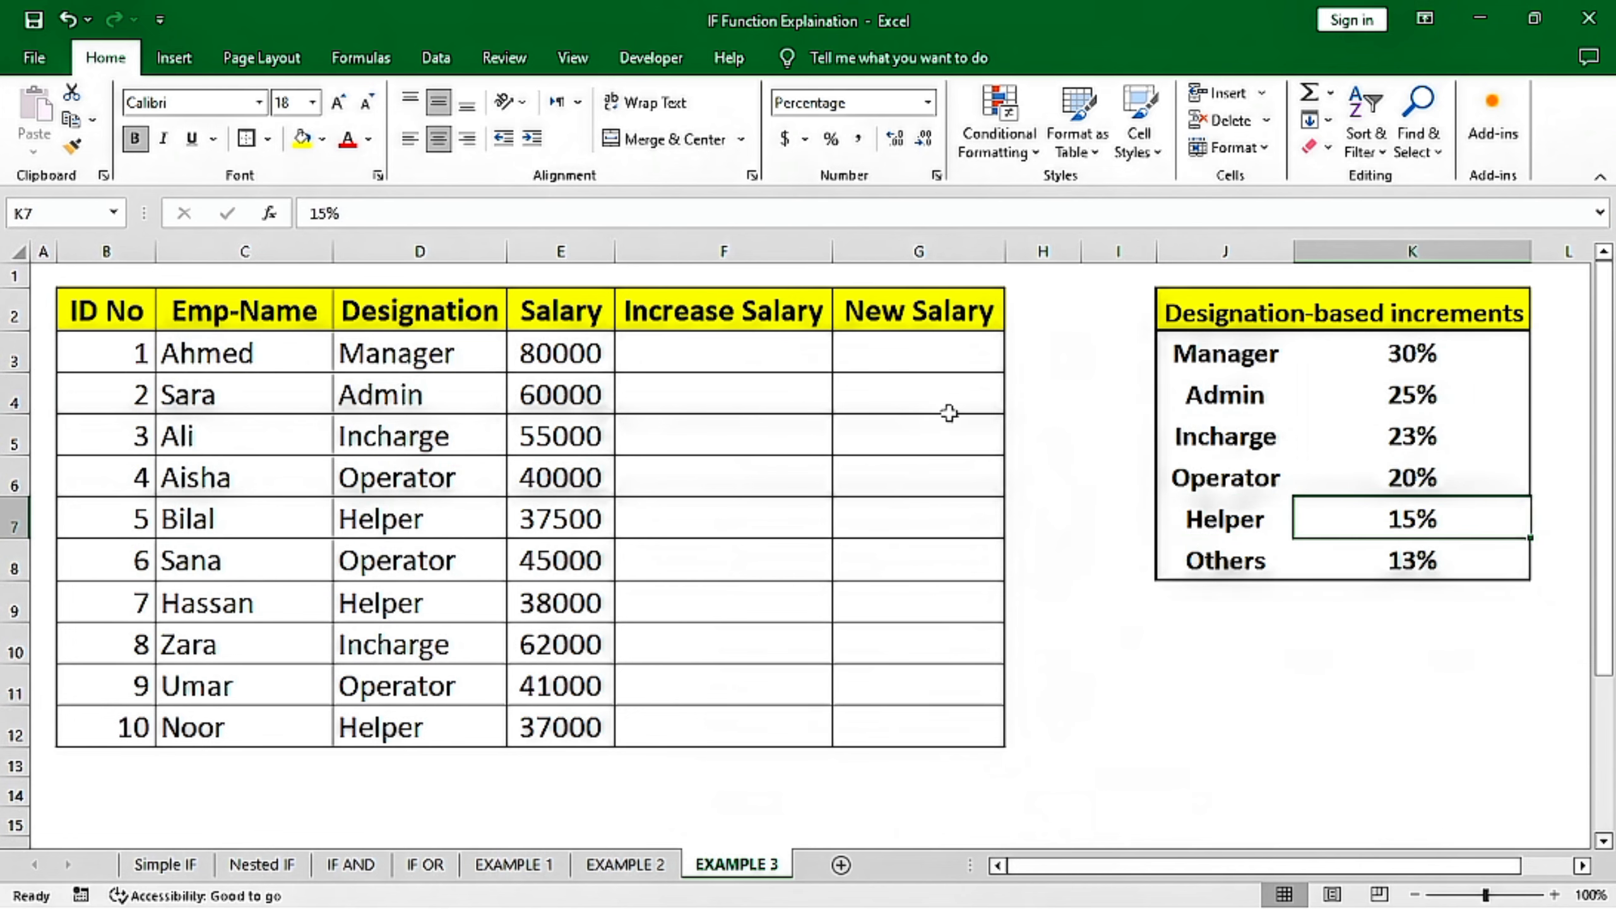
{"action": "left_click", "coordinate": [729, 360]}
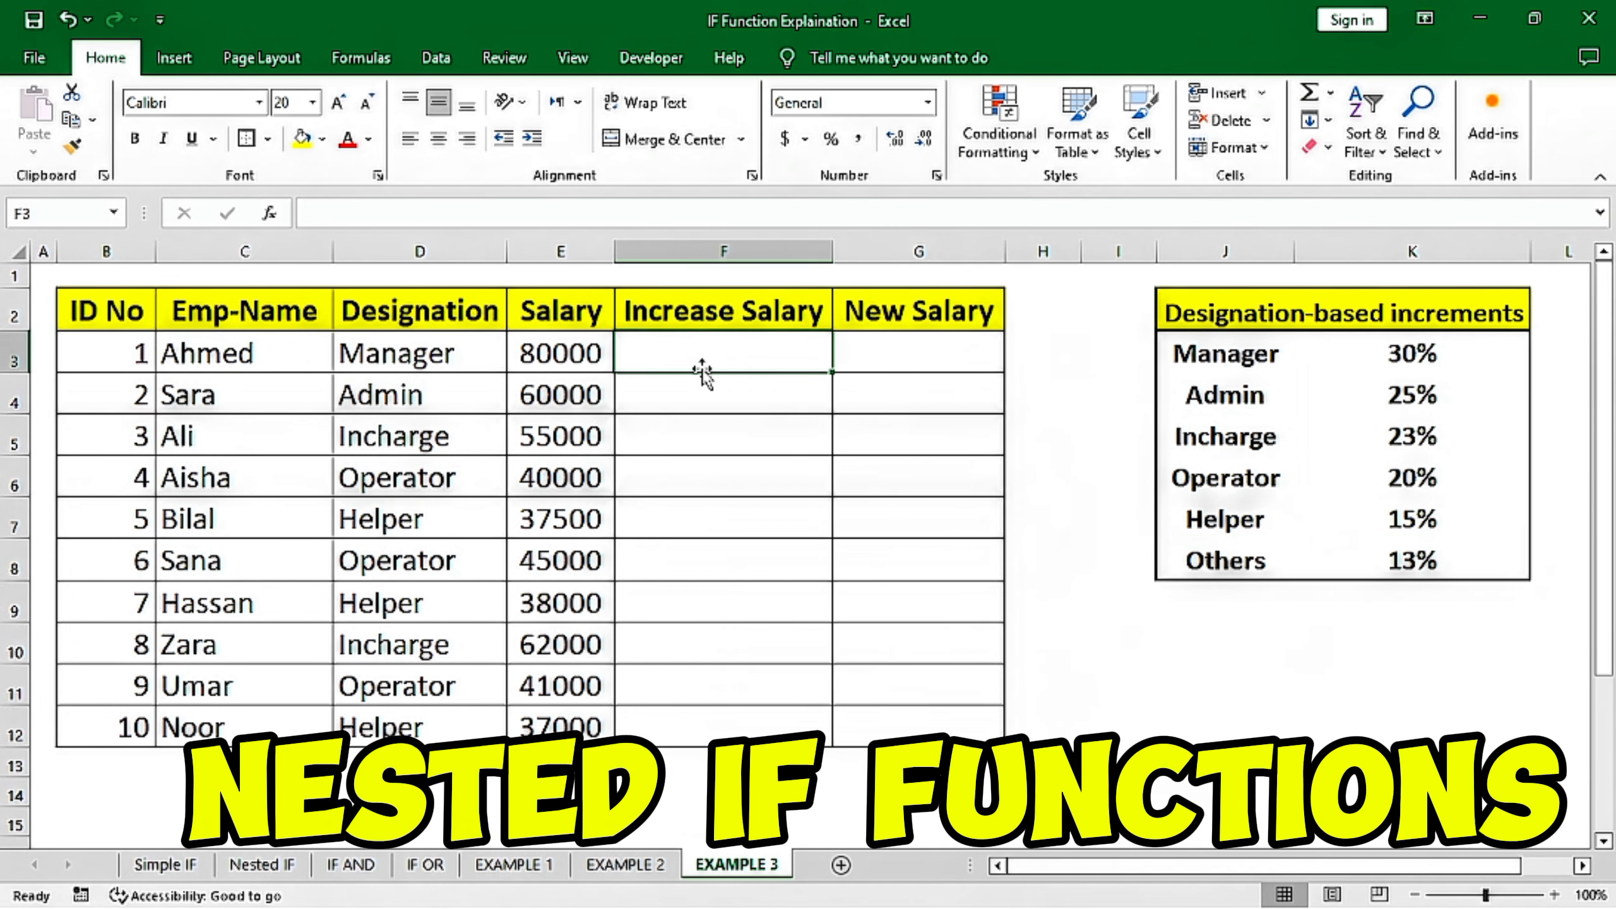
In F3, start a nested IF giving D3="Manager" 30% of salary E3.
{"action": "type", "text": "="}
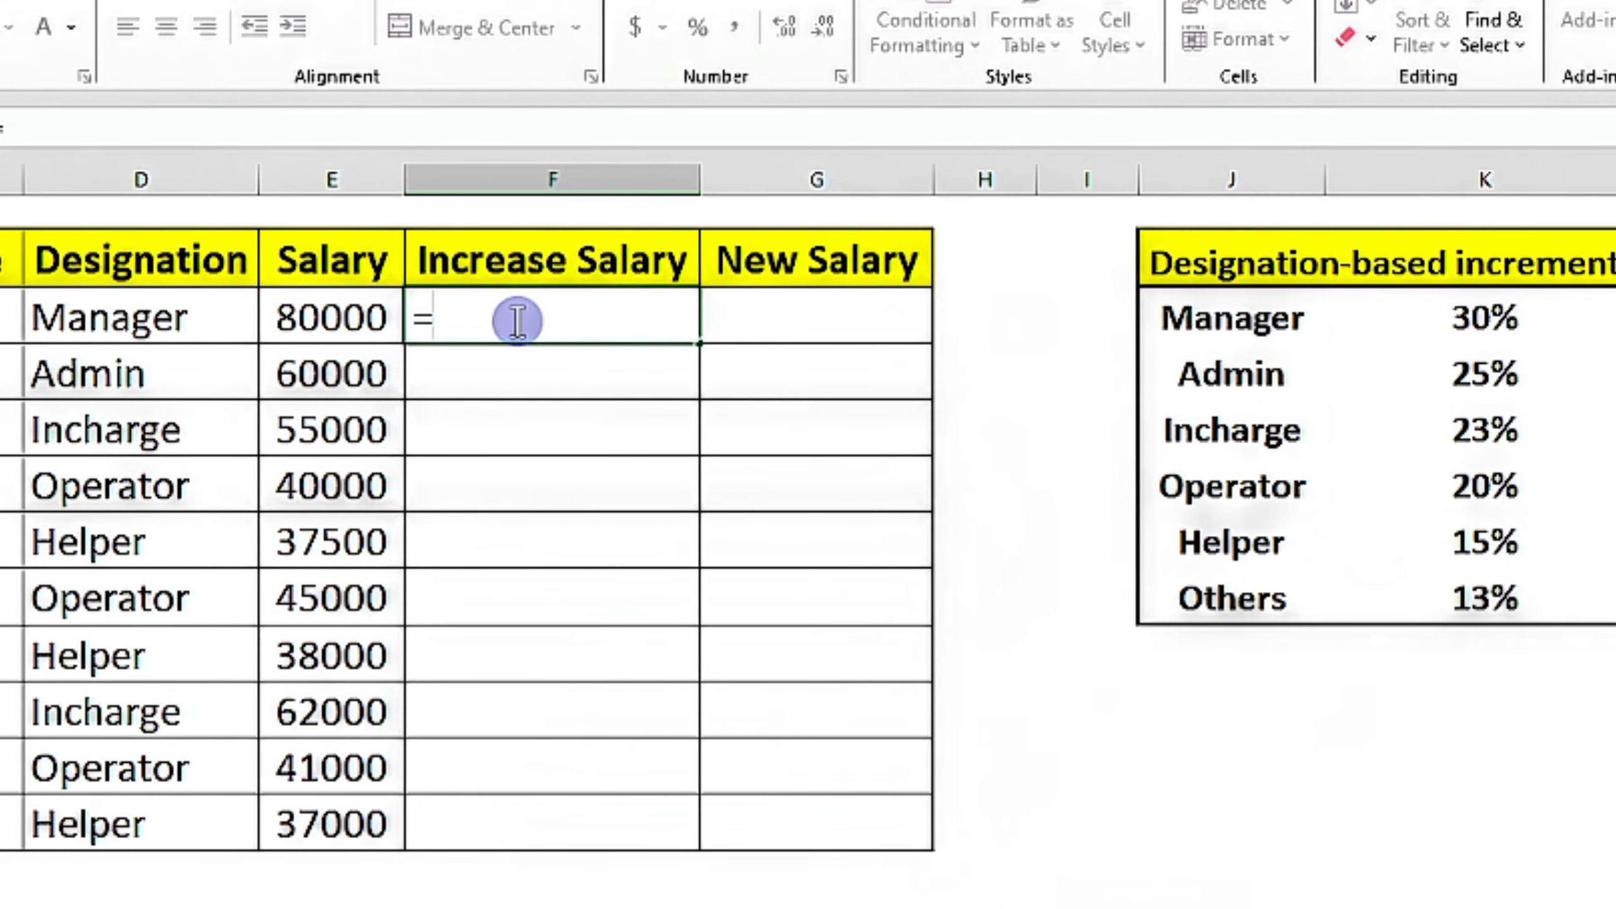
{"action": "type", "text": "if"}
{"action": "key", "text": "Tab"}
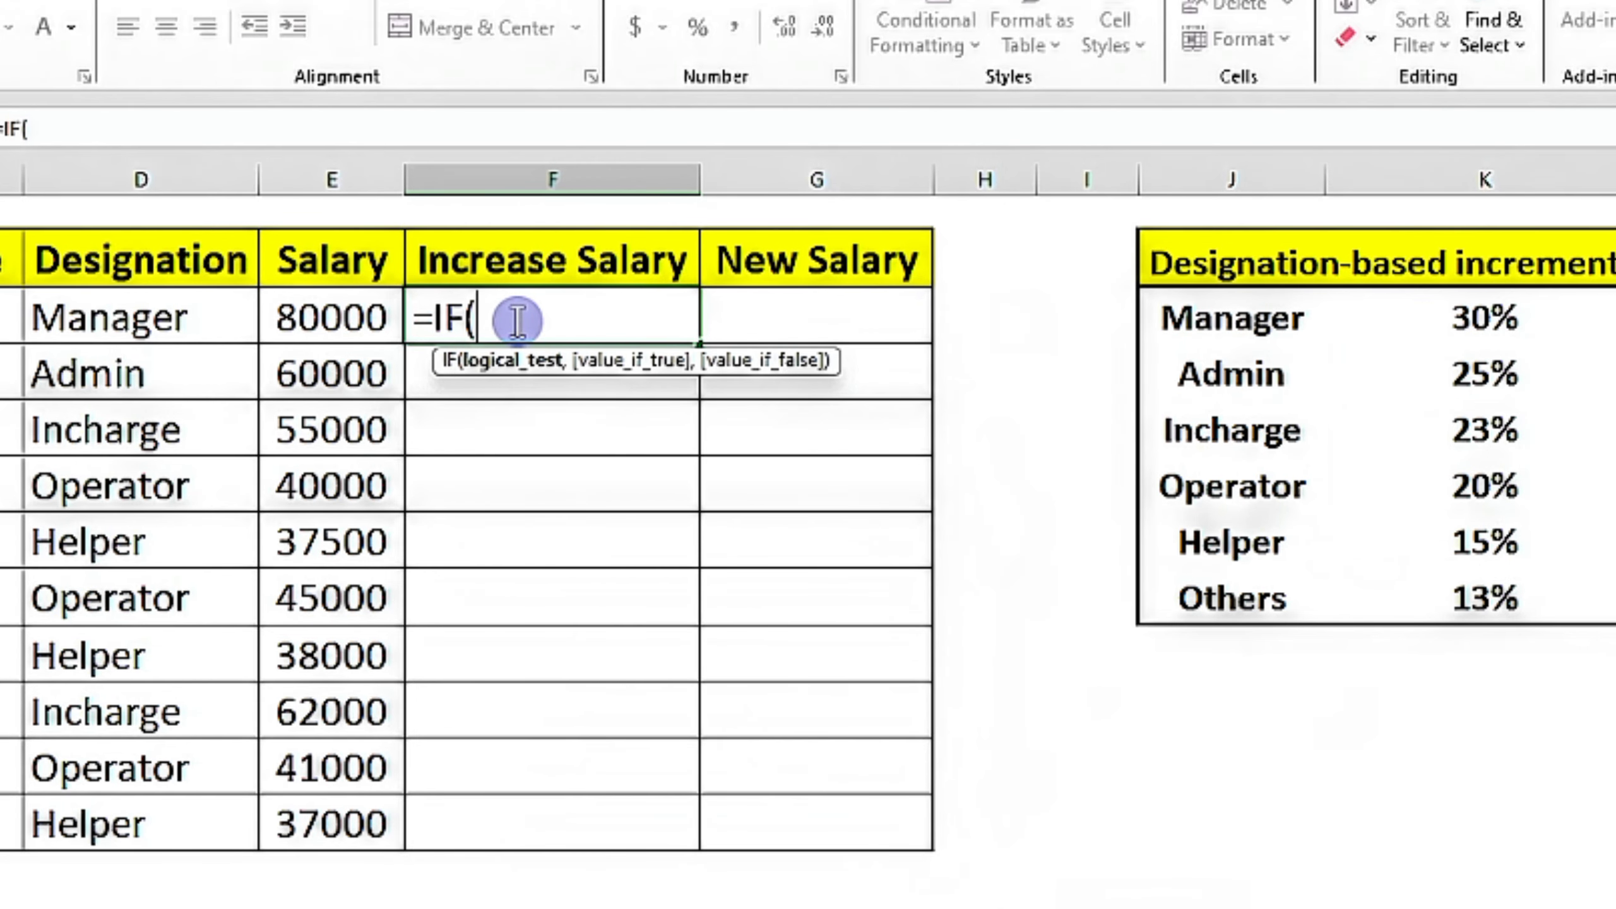
{"action": "left_click", "coordinate": [130, 330]}
{"action": "type", "text": "=\""}
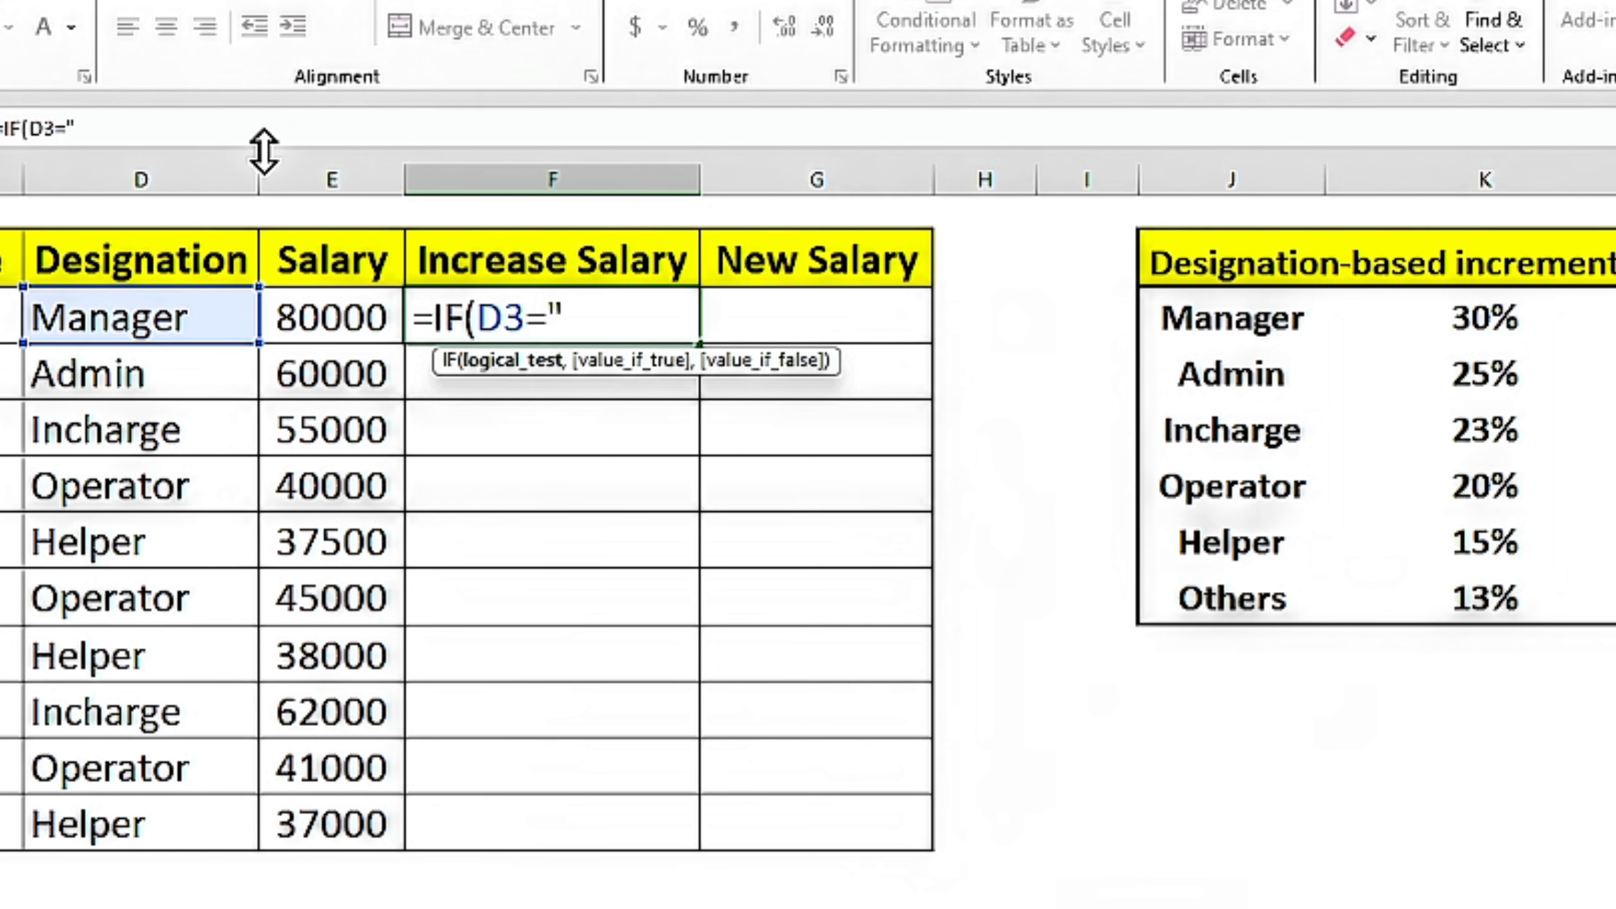
{"action": "type", "text": "Ma"}
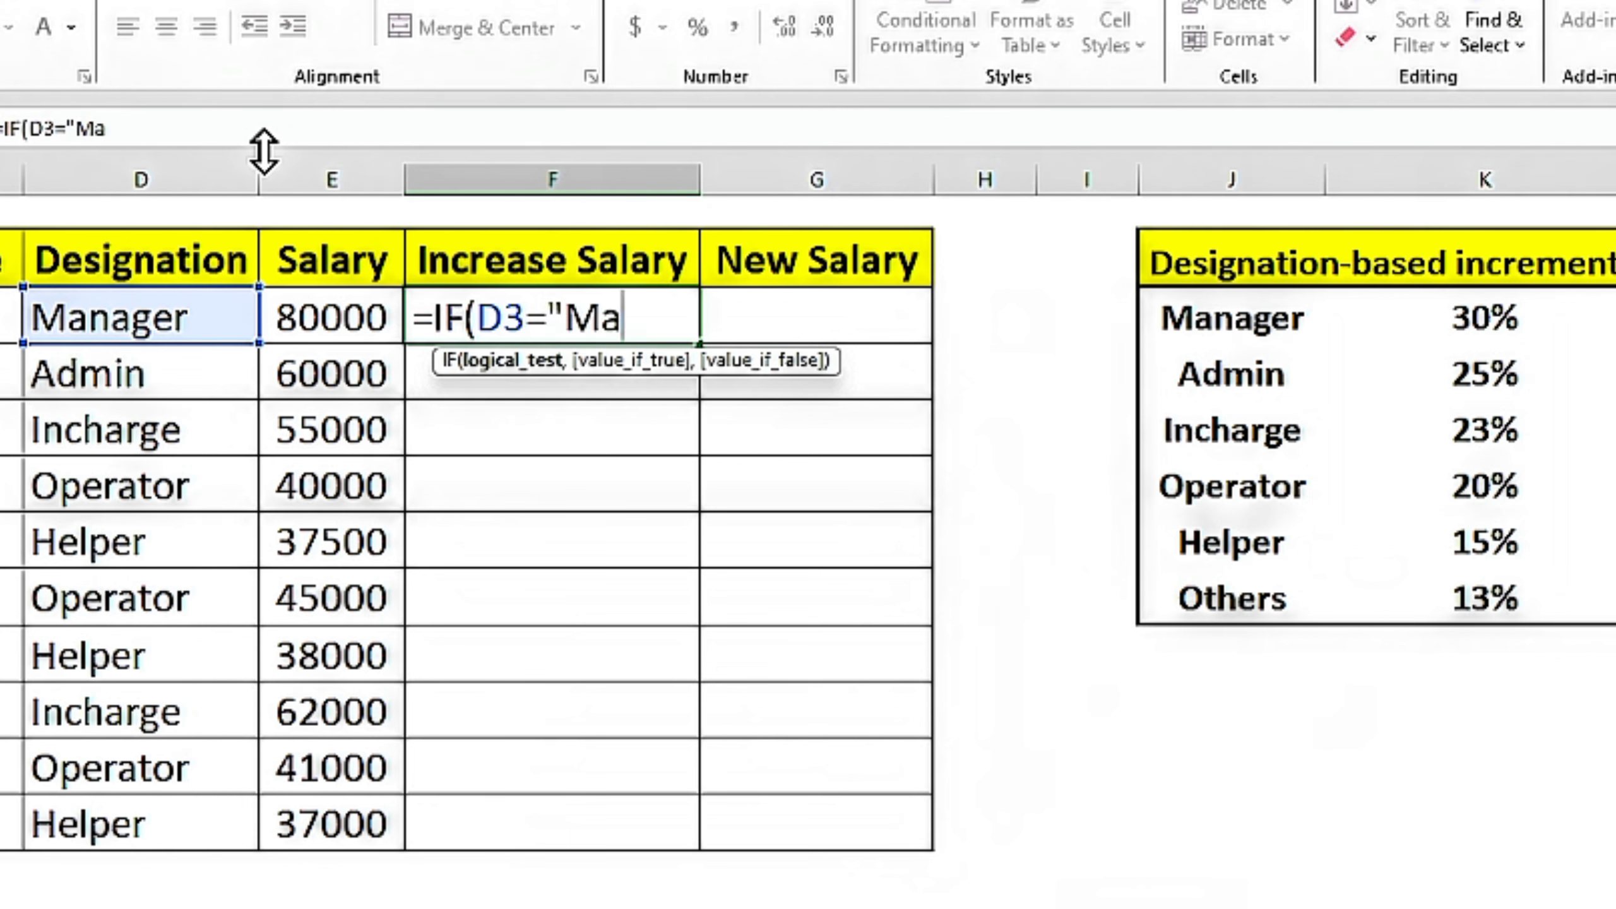
{"action": "type", "text": "nager\""}
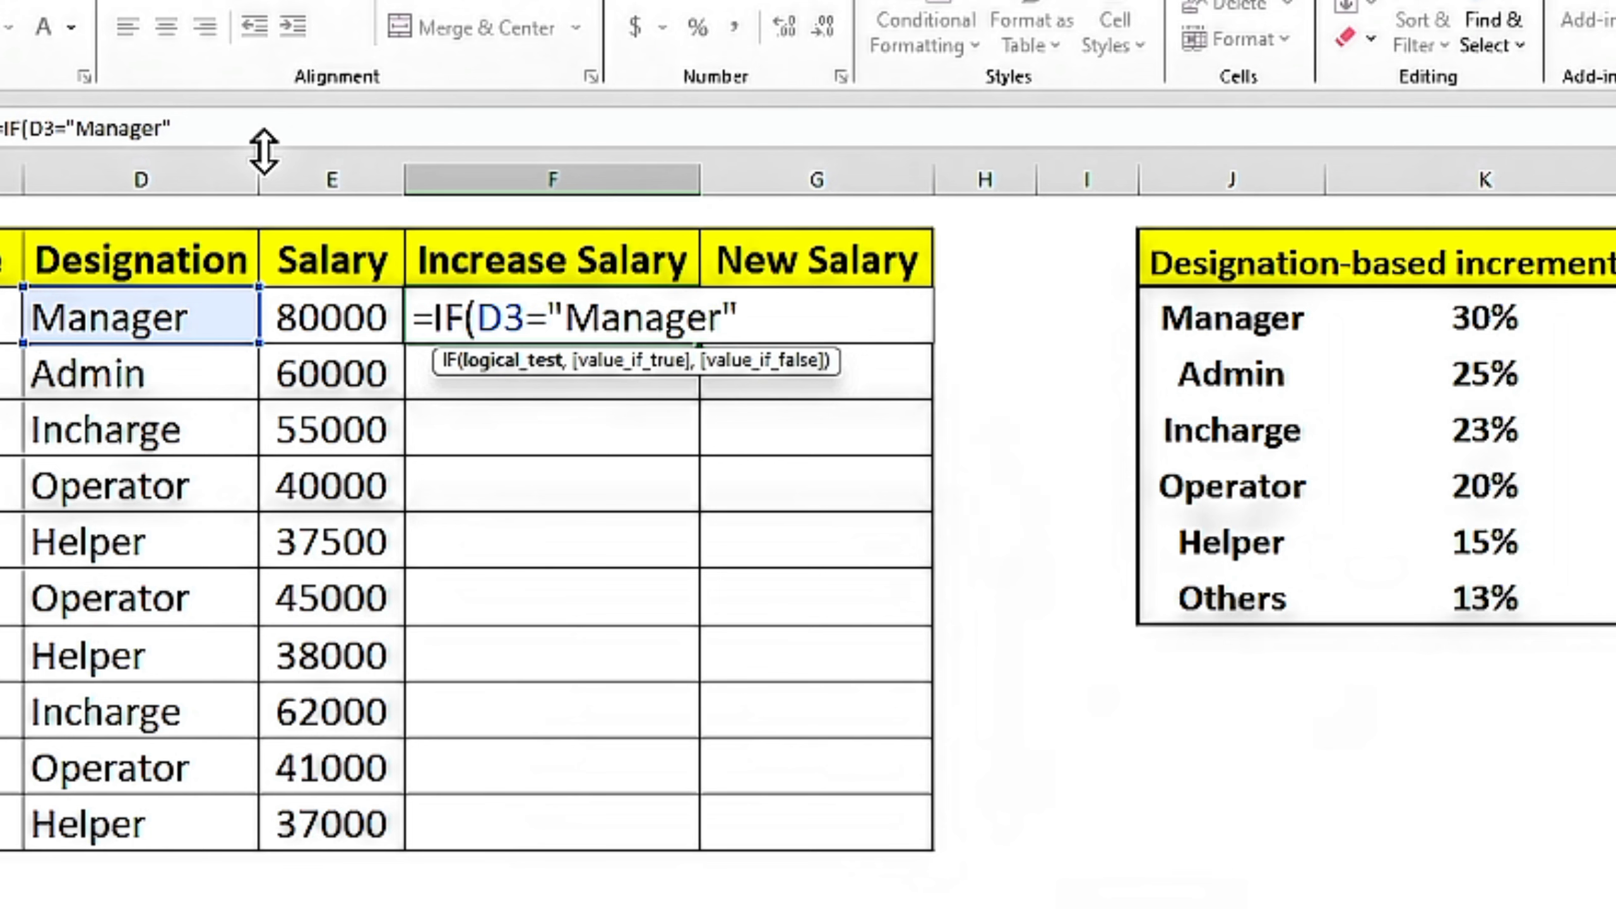
{"action": "type", "text": ","}
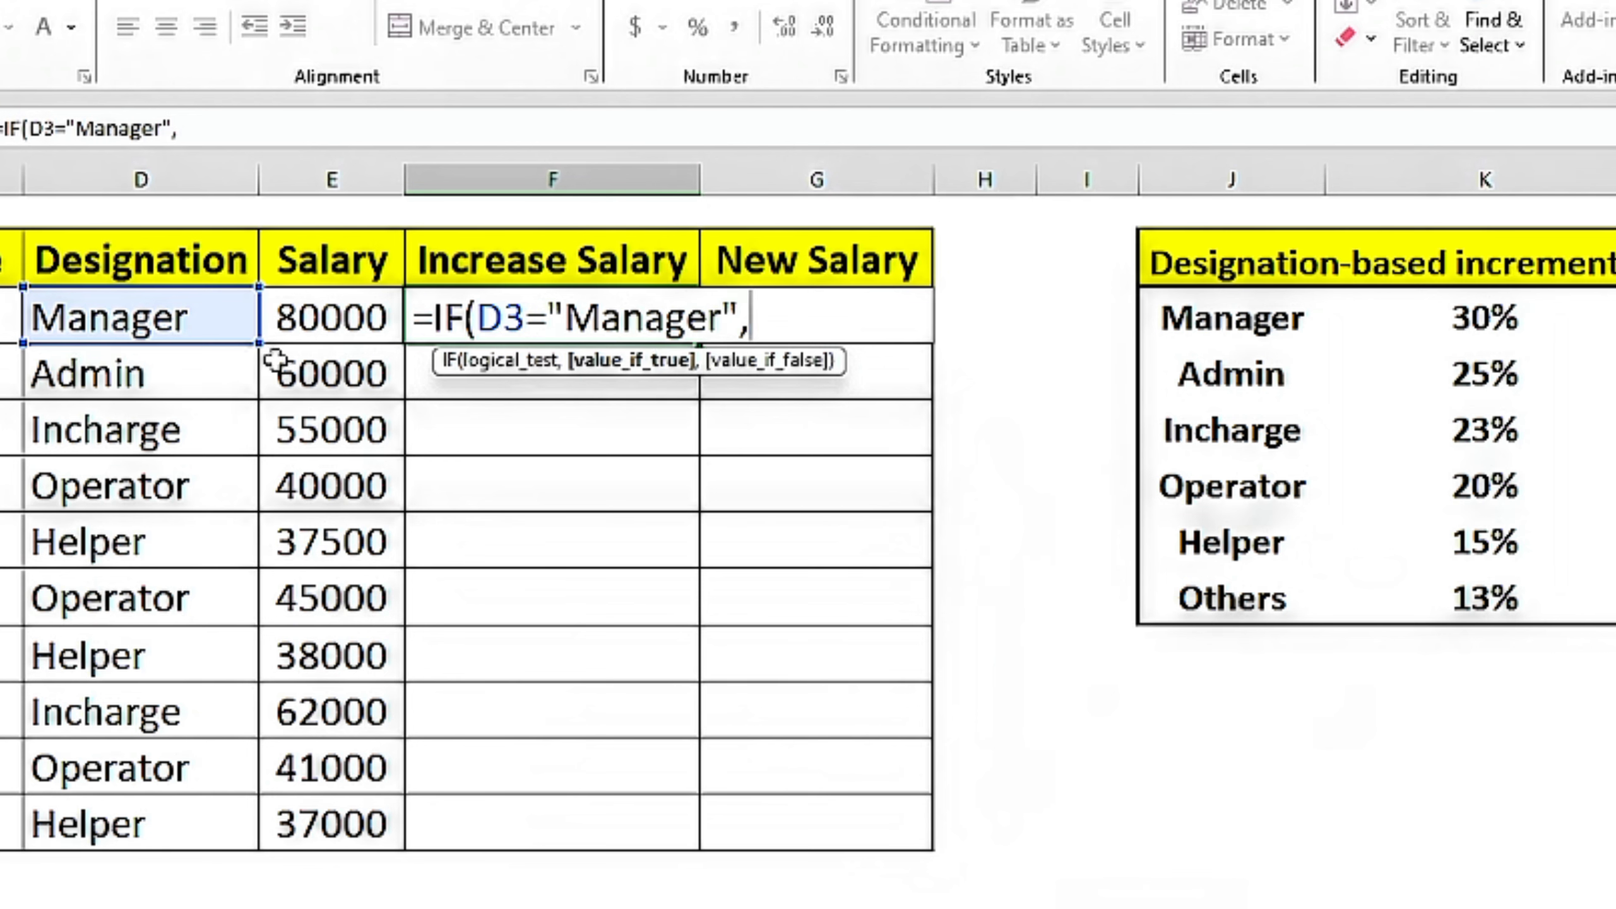
{"action": "left_click", "coordinate": [348, 328]}
{"action": "type", "text": "*"}
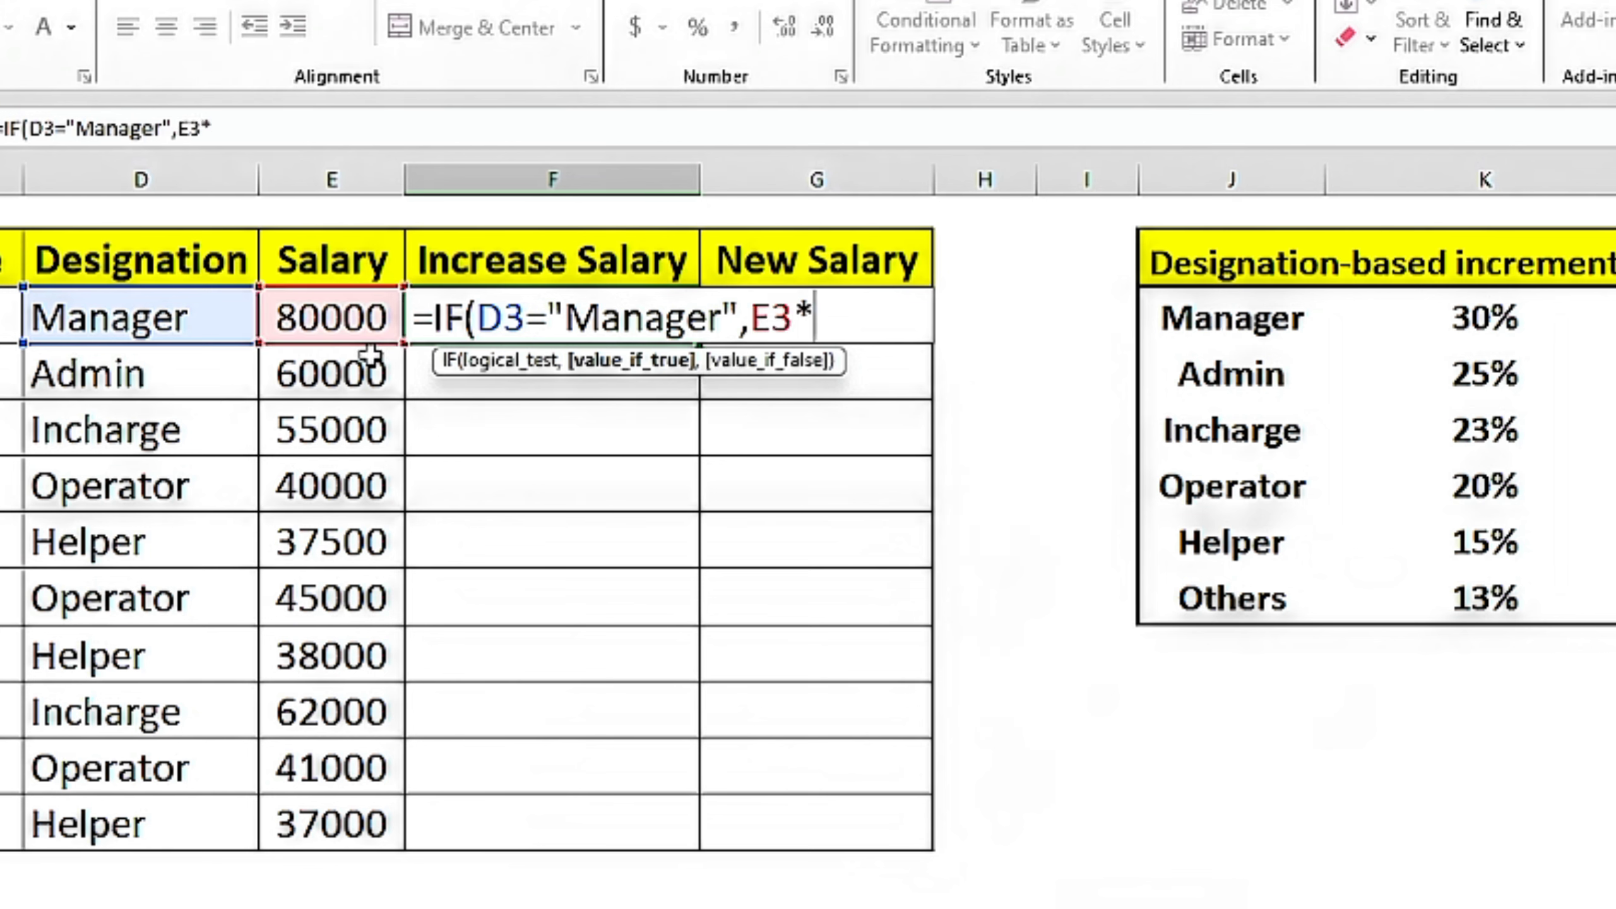
{"action": "type", "text": "30"}
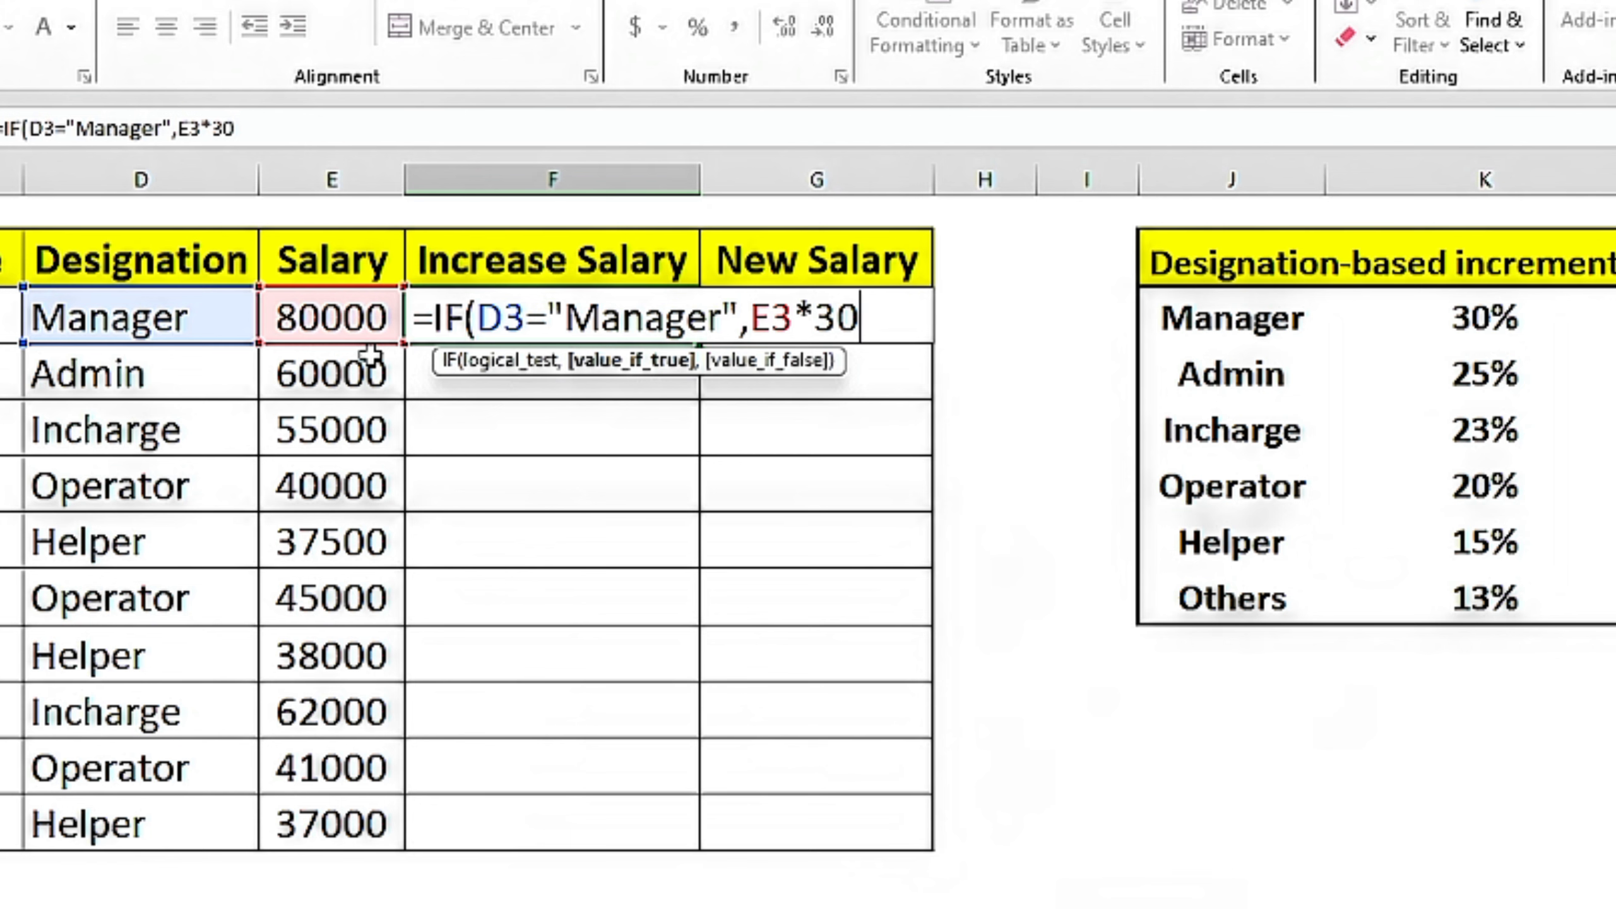
{"action": "type", "text": "%"}
{"action": "type", "text": ",if"}
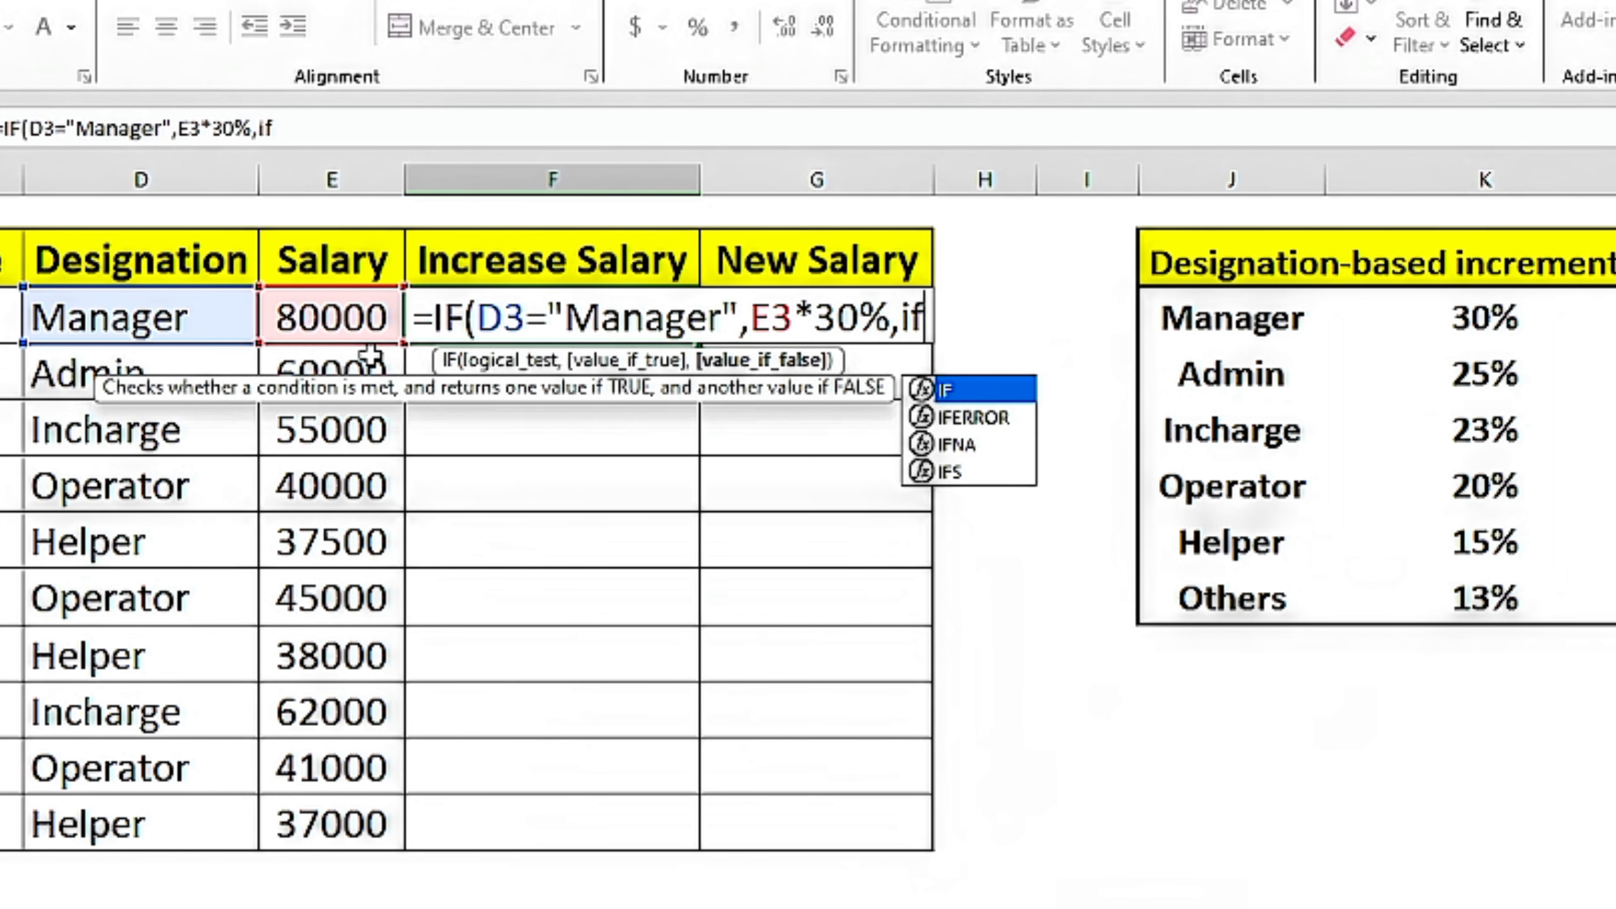
Add a nested test for D3="Admin" paying E3*25%.
{"action": "key", "text": "Tab"}
{"action": "left_click", "coordinate": [111, 321]}
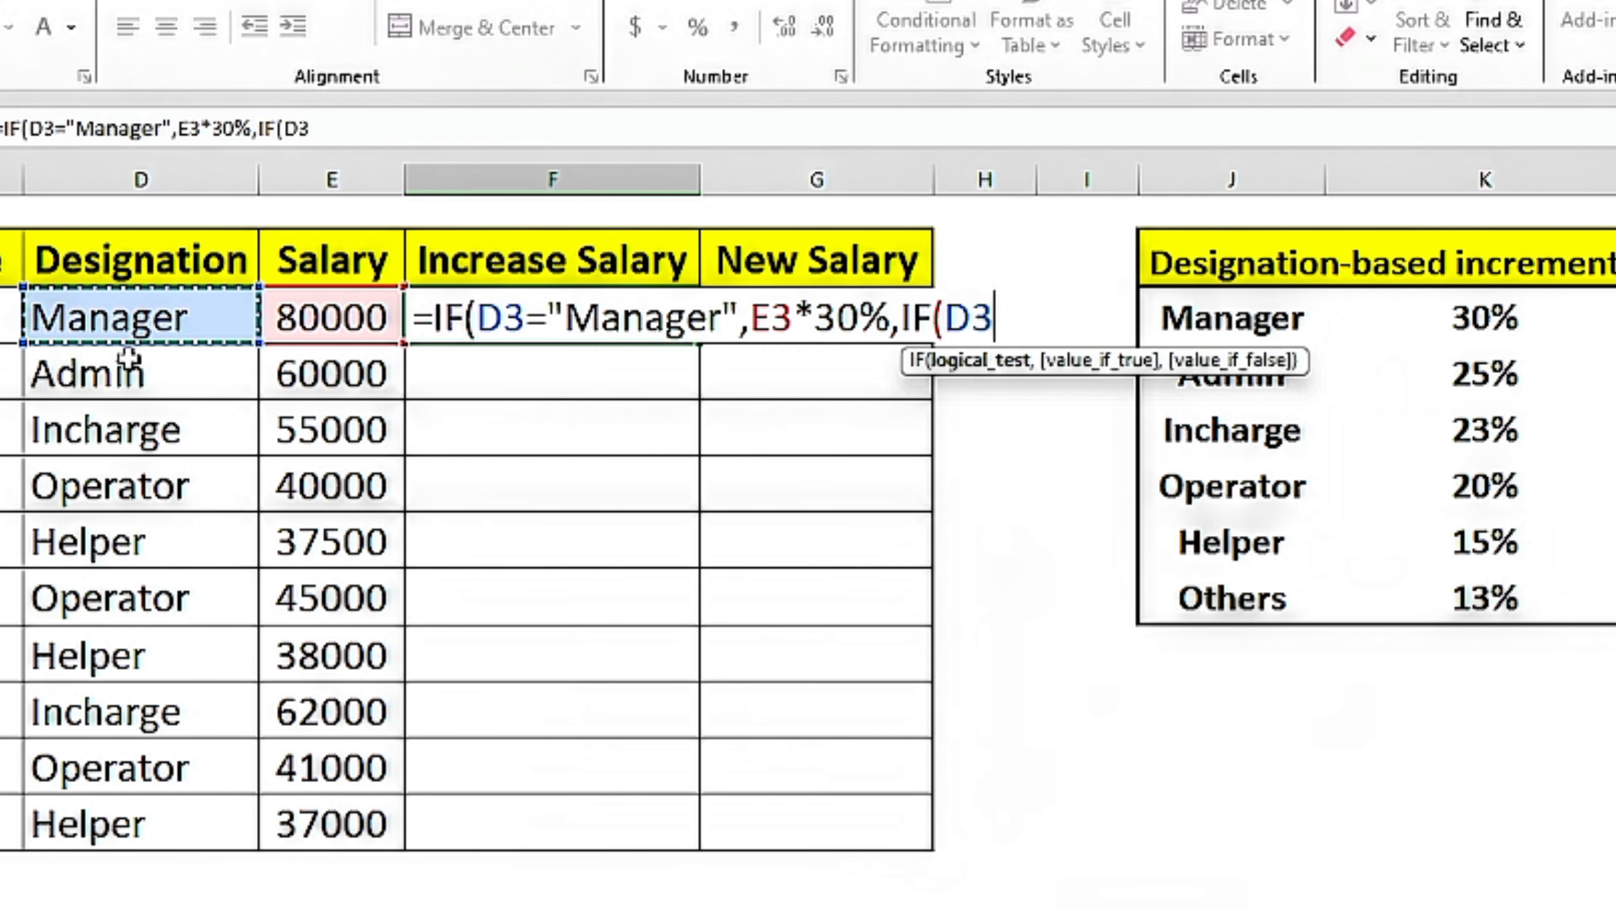
{"action": "type", "text": "=\""}
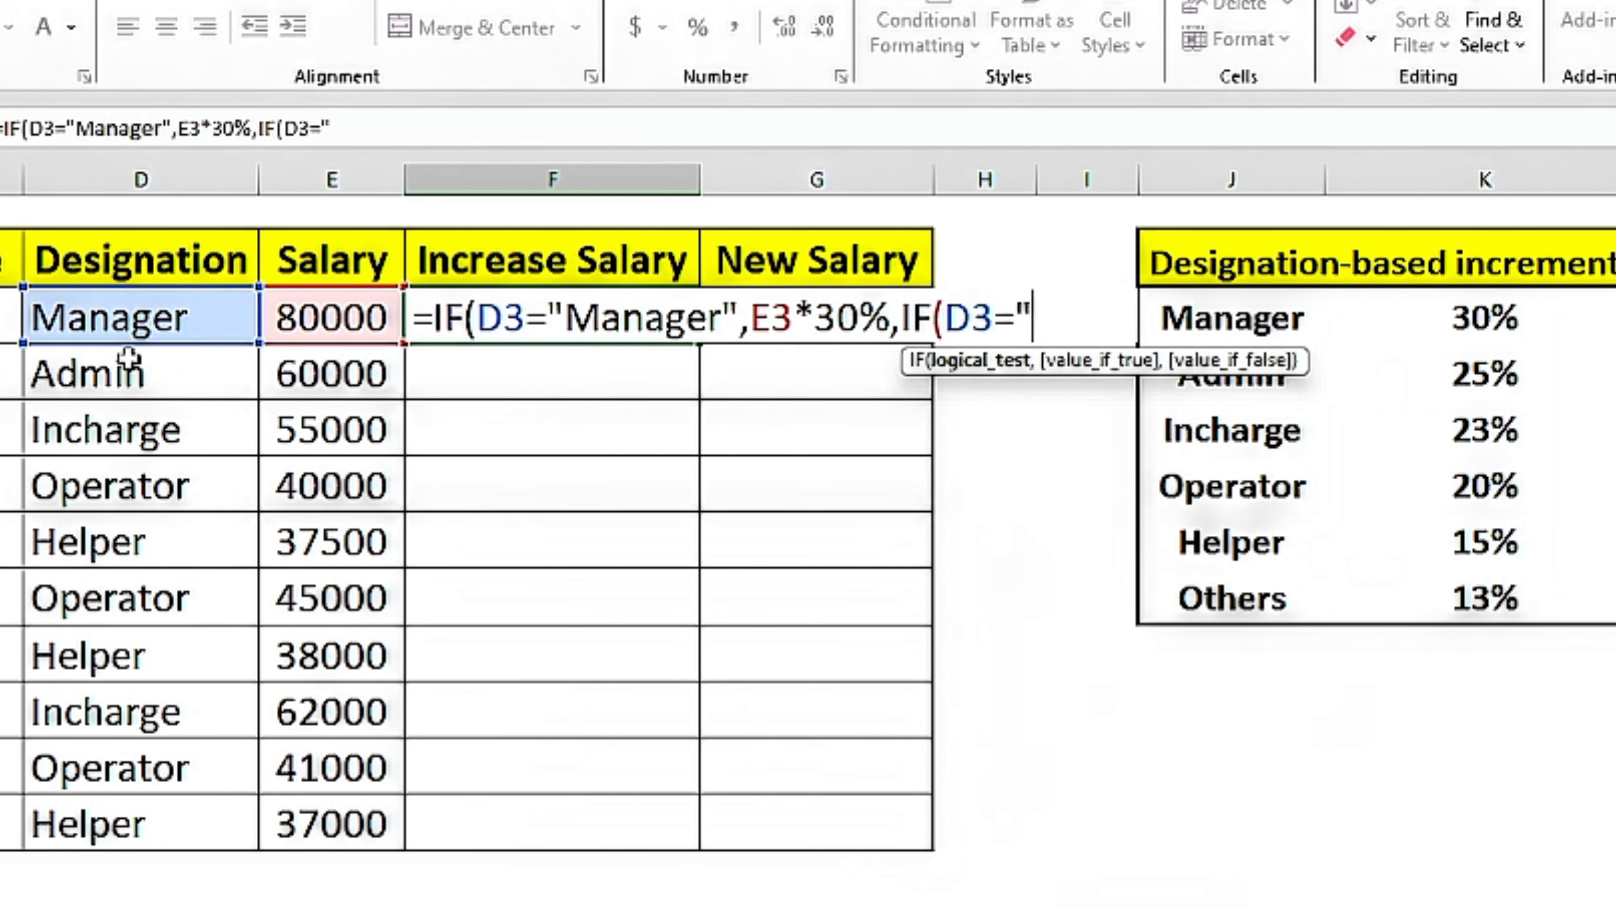
{"action": "type", "text": "A"}
{"action": "type", "text": "dmin\""}
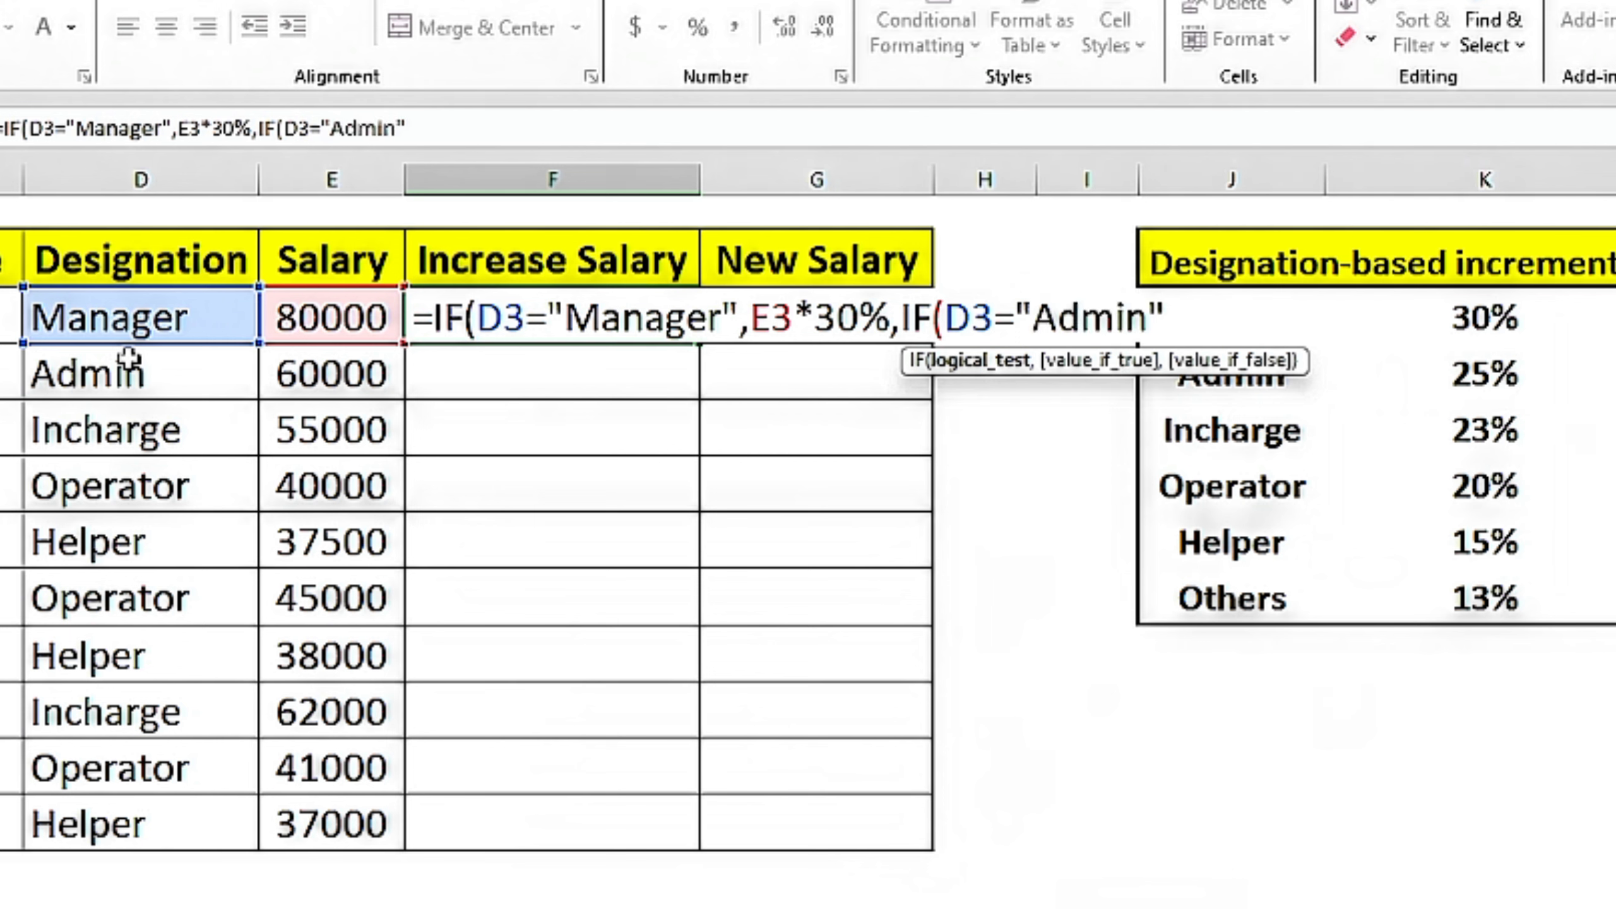
{"action": "type", "text": ","}
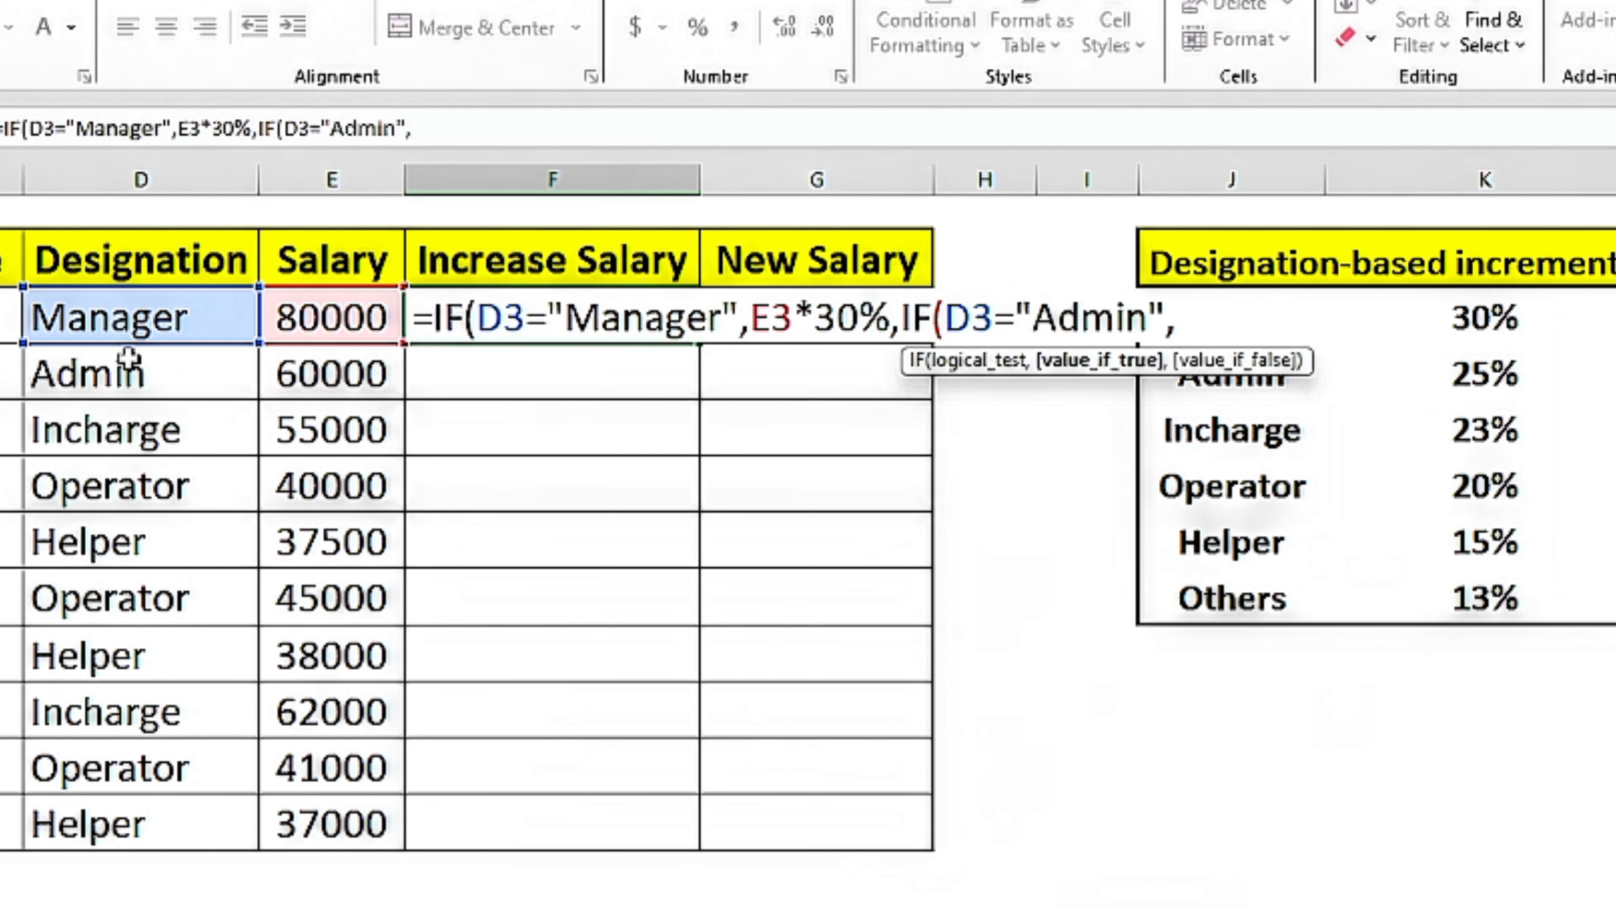
{"action": "left_click", "coordinate": [310, 322]}
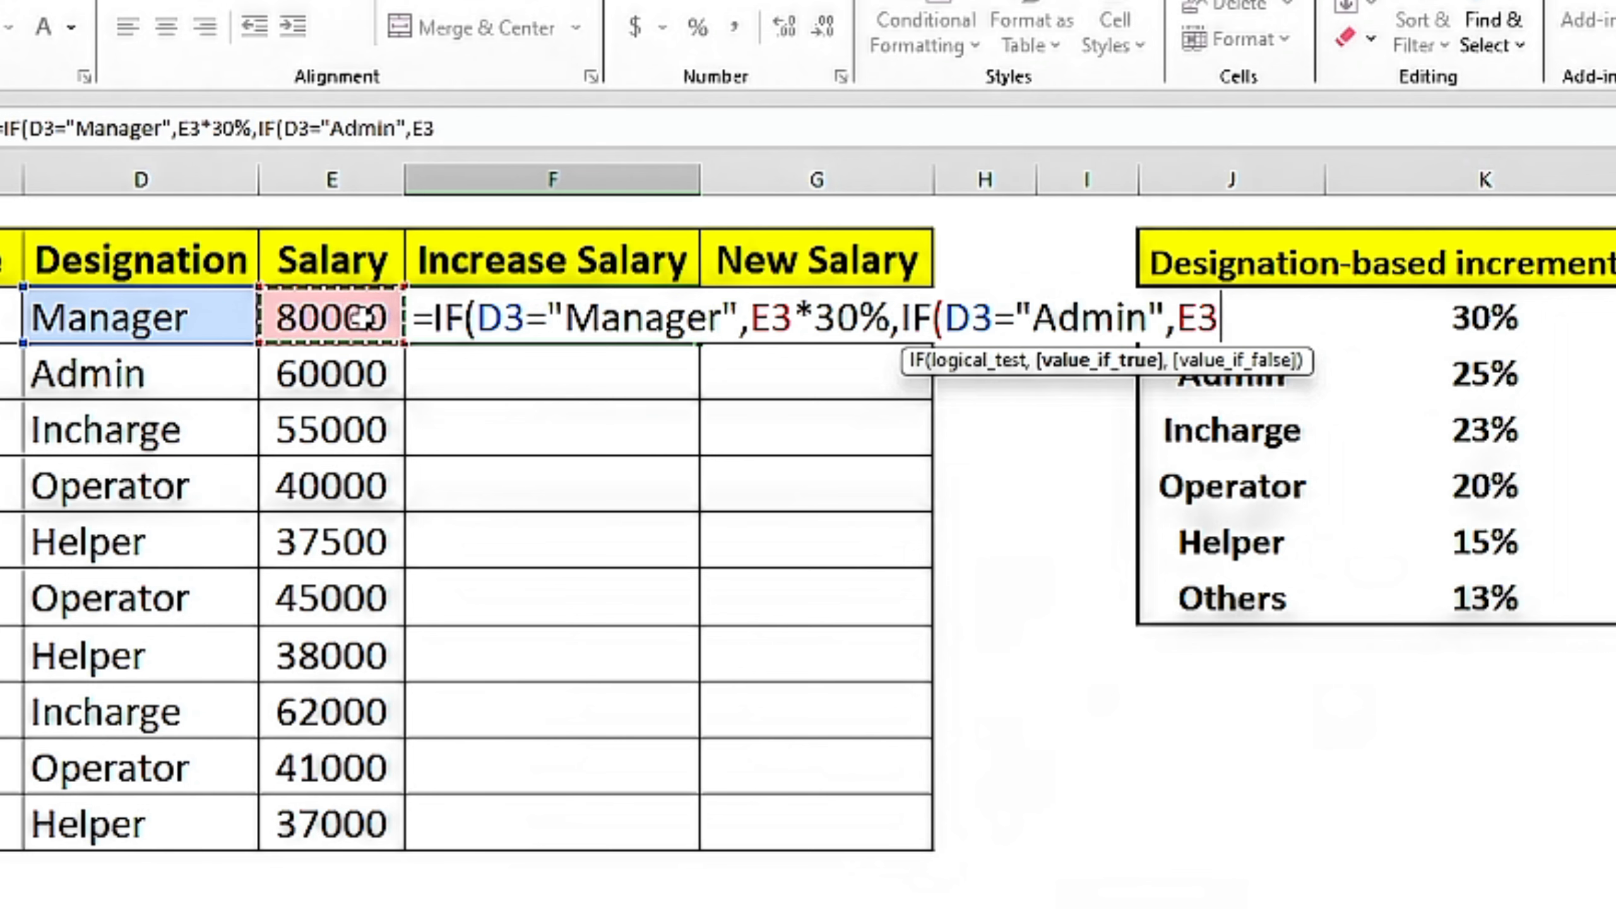
{"action": "type", "text": "*25"}
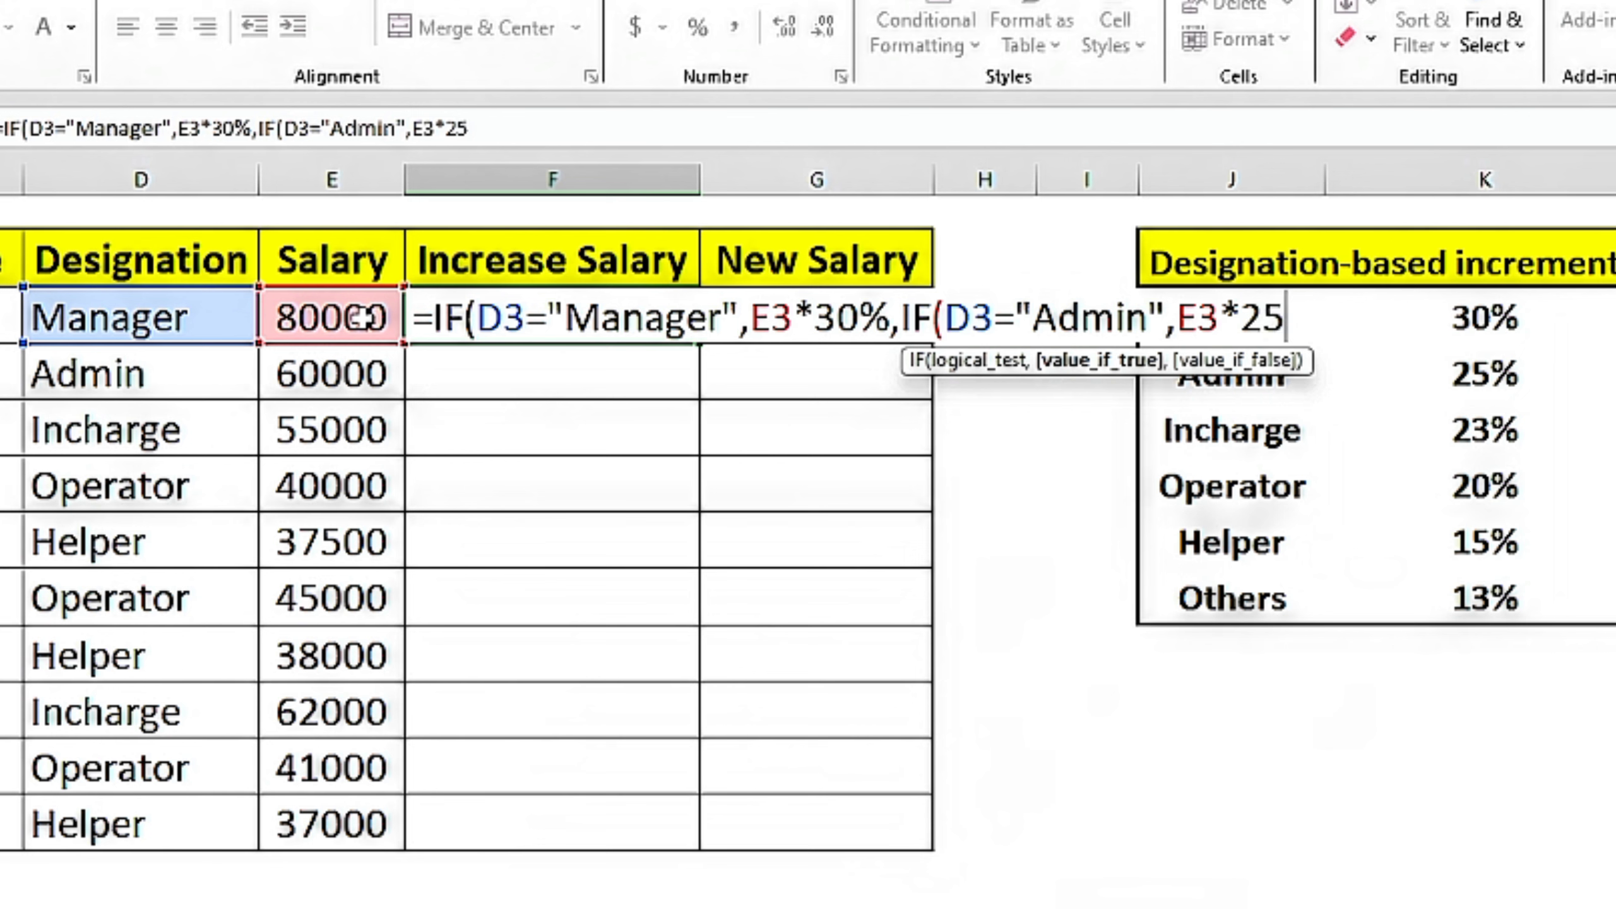
{"action": "type", "text": "%,"}
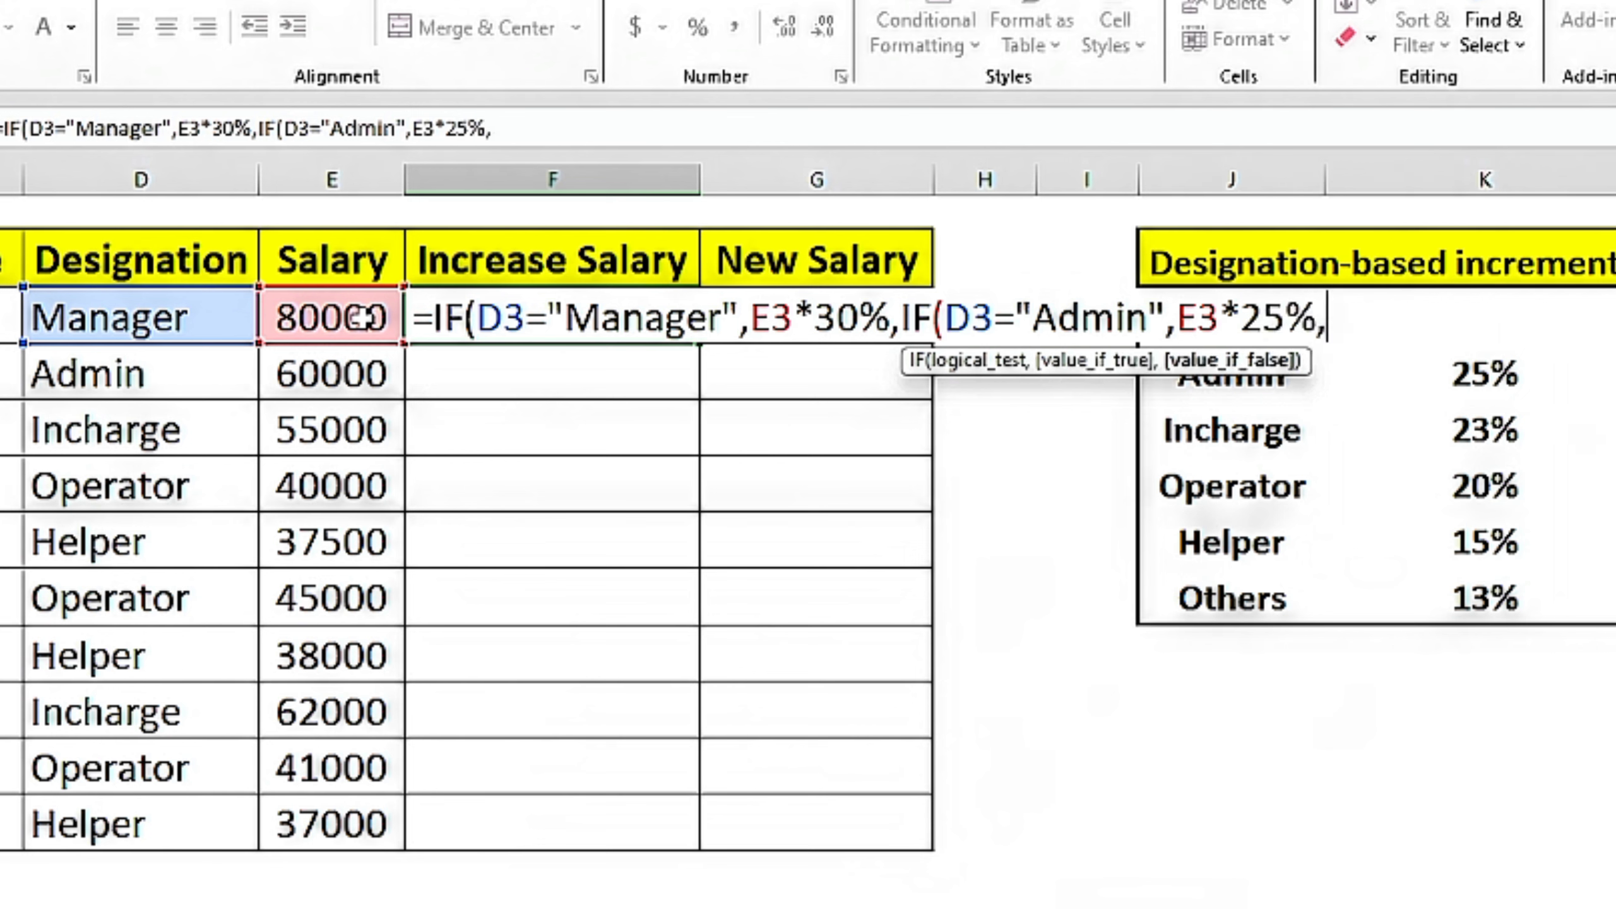
{"action": "type", "text": "if("}
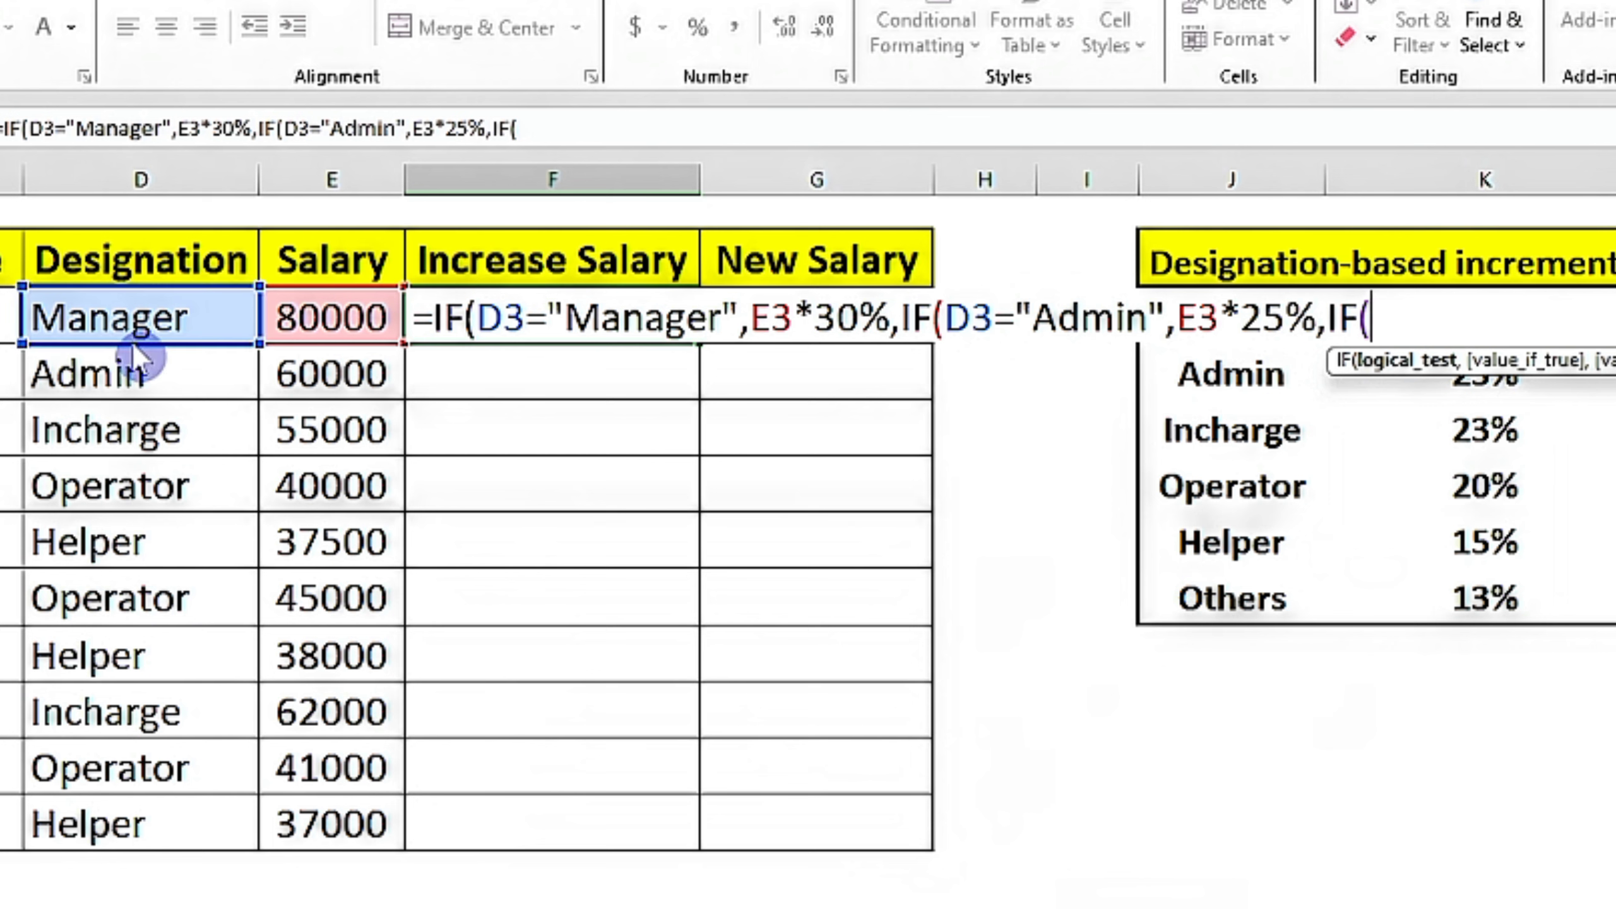
Add a nested test for D3="Incharge" paying E3*23%, correcting a mistyped comparison.
{"action": "left_click", "coordinate": [137, 321]}
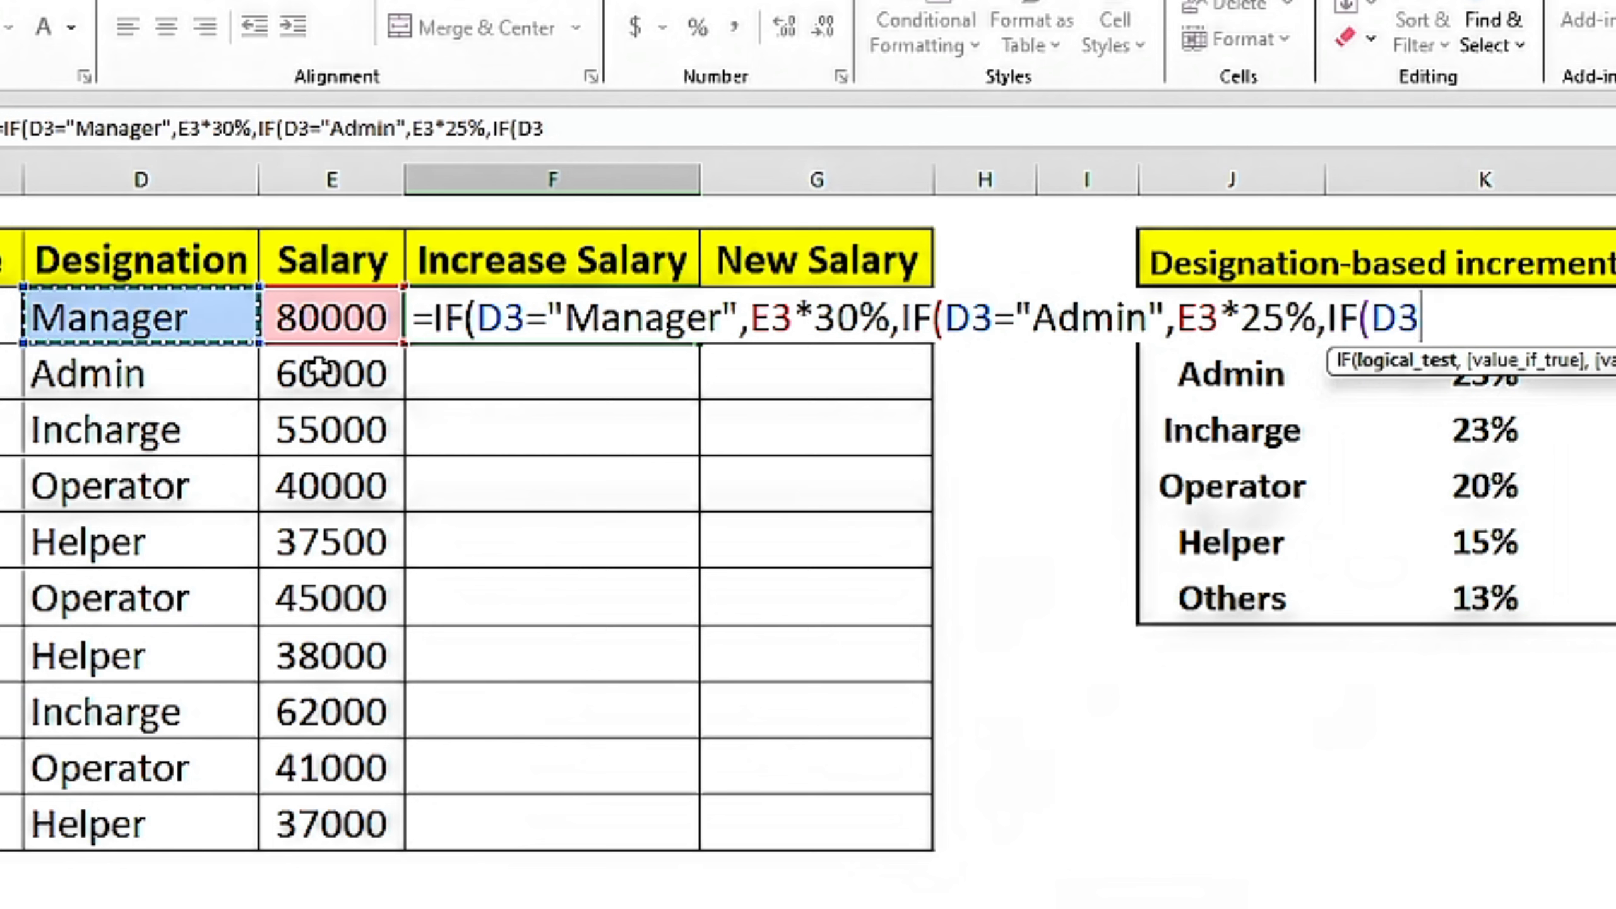
{"action": "type", "text": ">"}
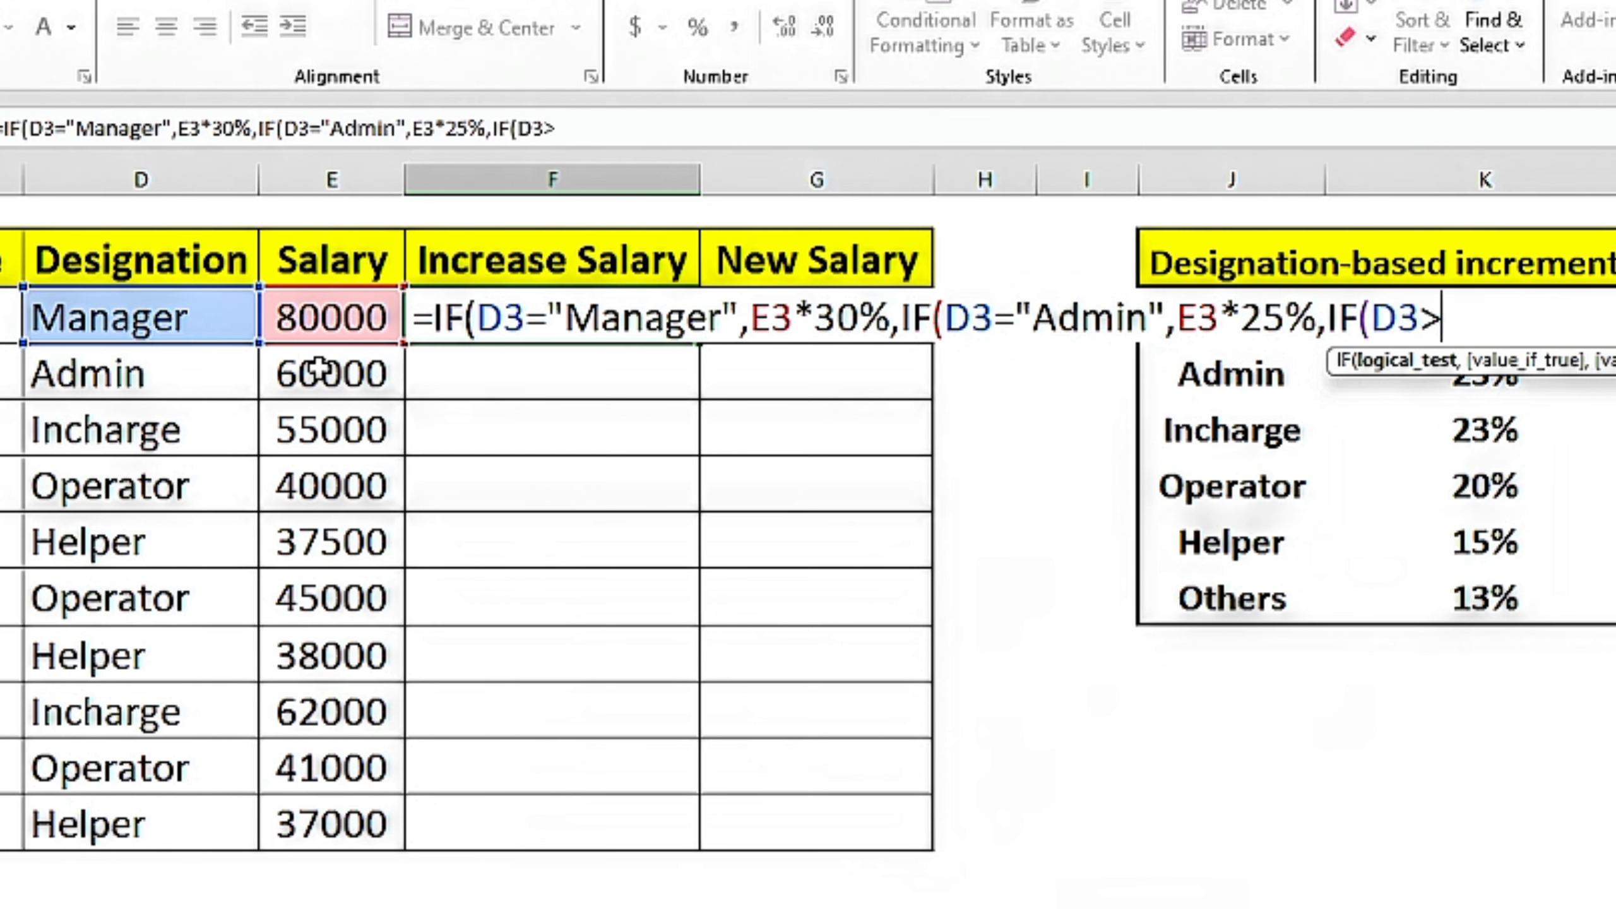
{"action": "key", "text": "BackSpace"}
{"action": "type", "text": "=\""}
{"action": "type", "text": "Incha"}
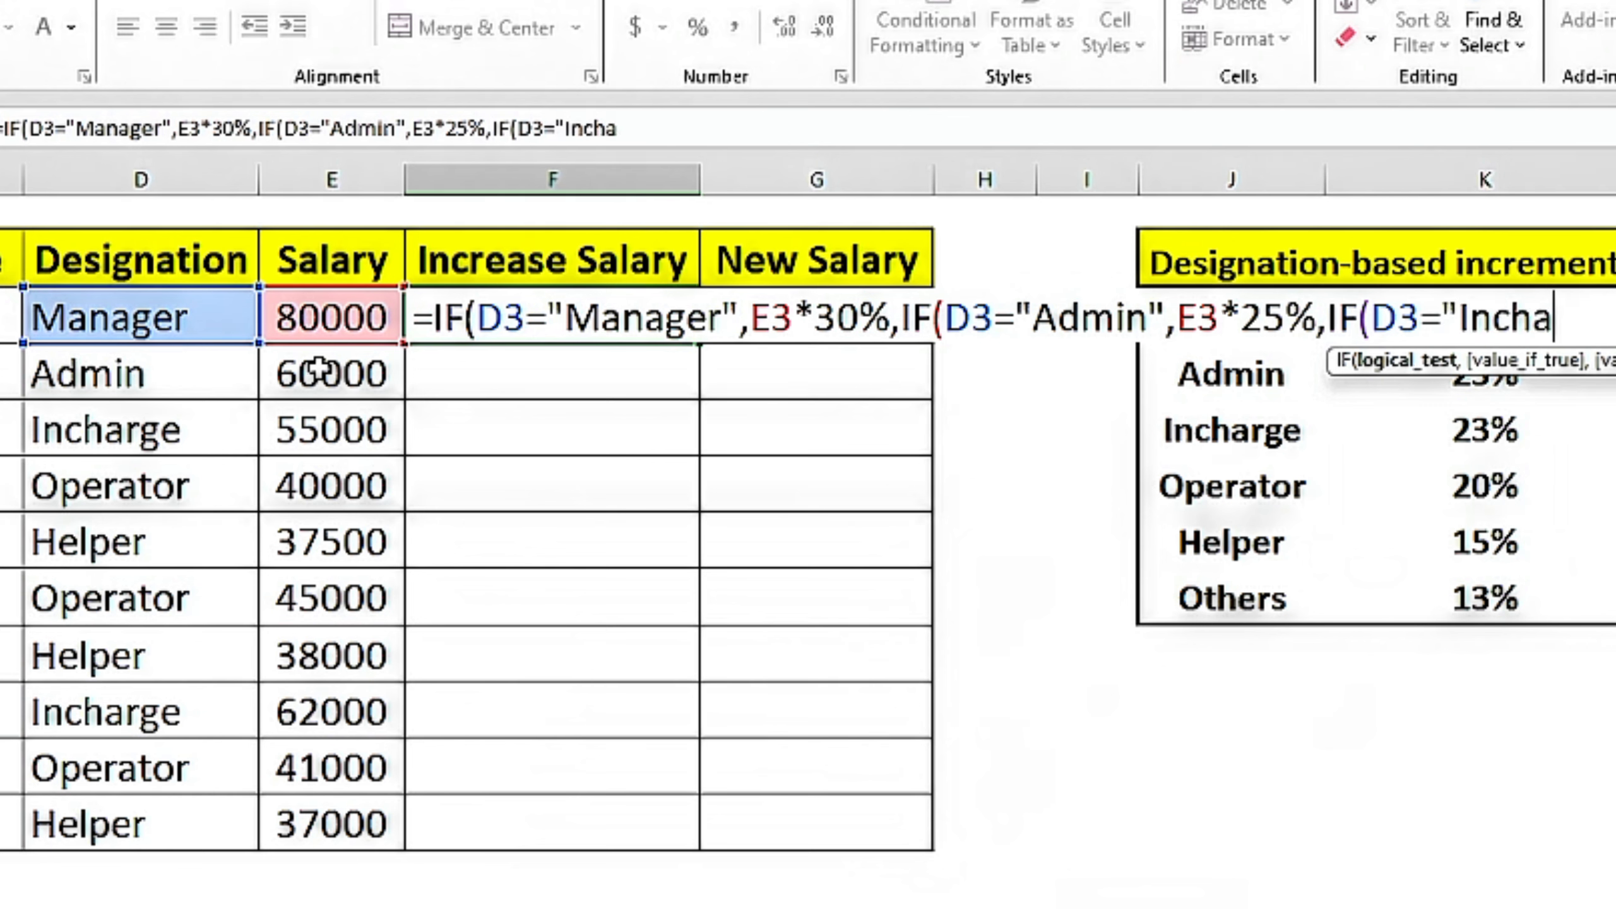
{"action": "type", "text": "rge\","}
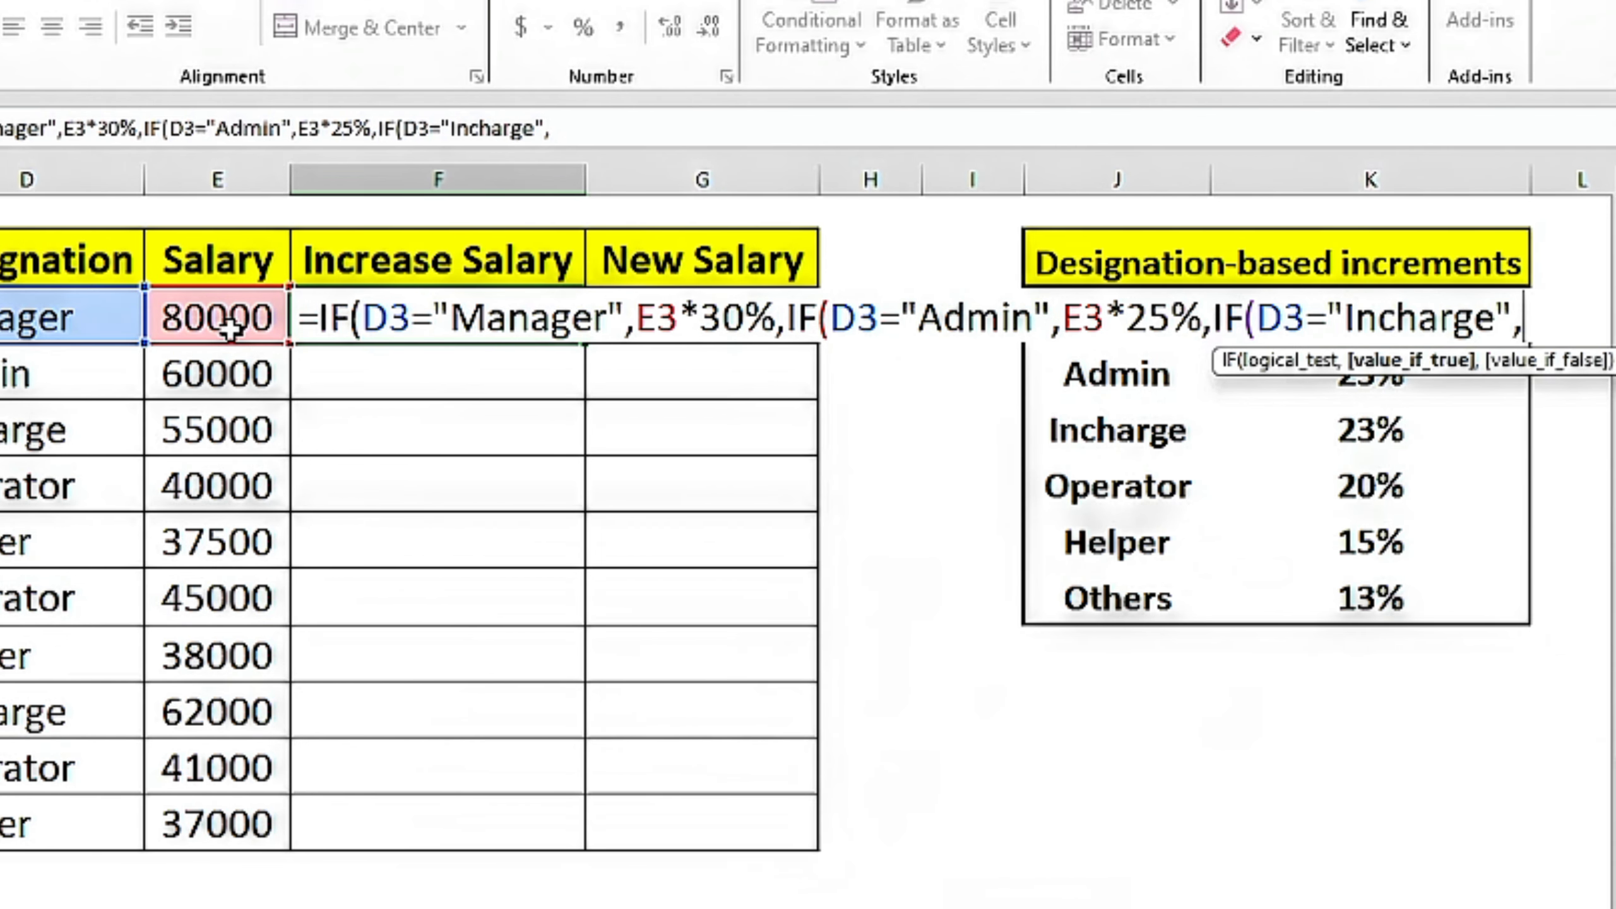
{"action": "left_click", "coordinate": [230, 328]}
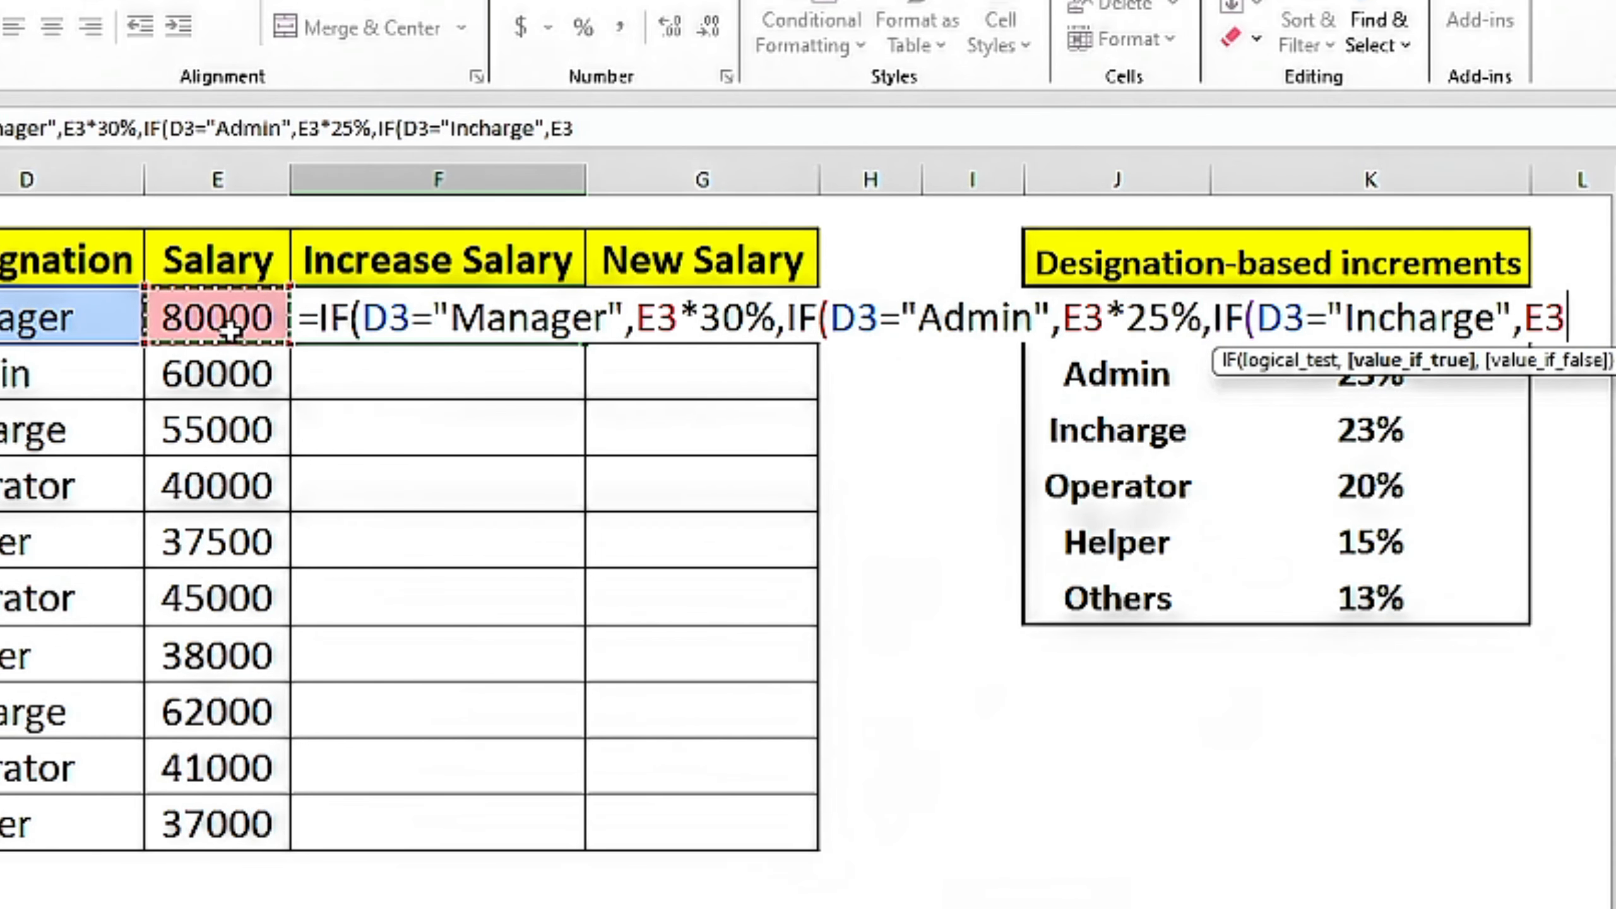
{"action": "type", "text": "*23"}
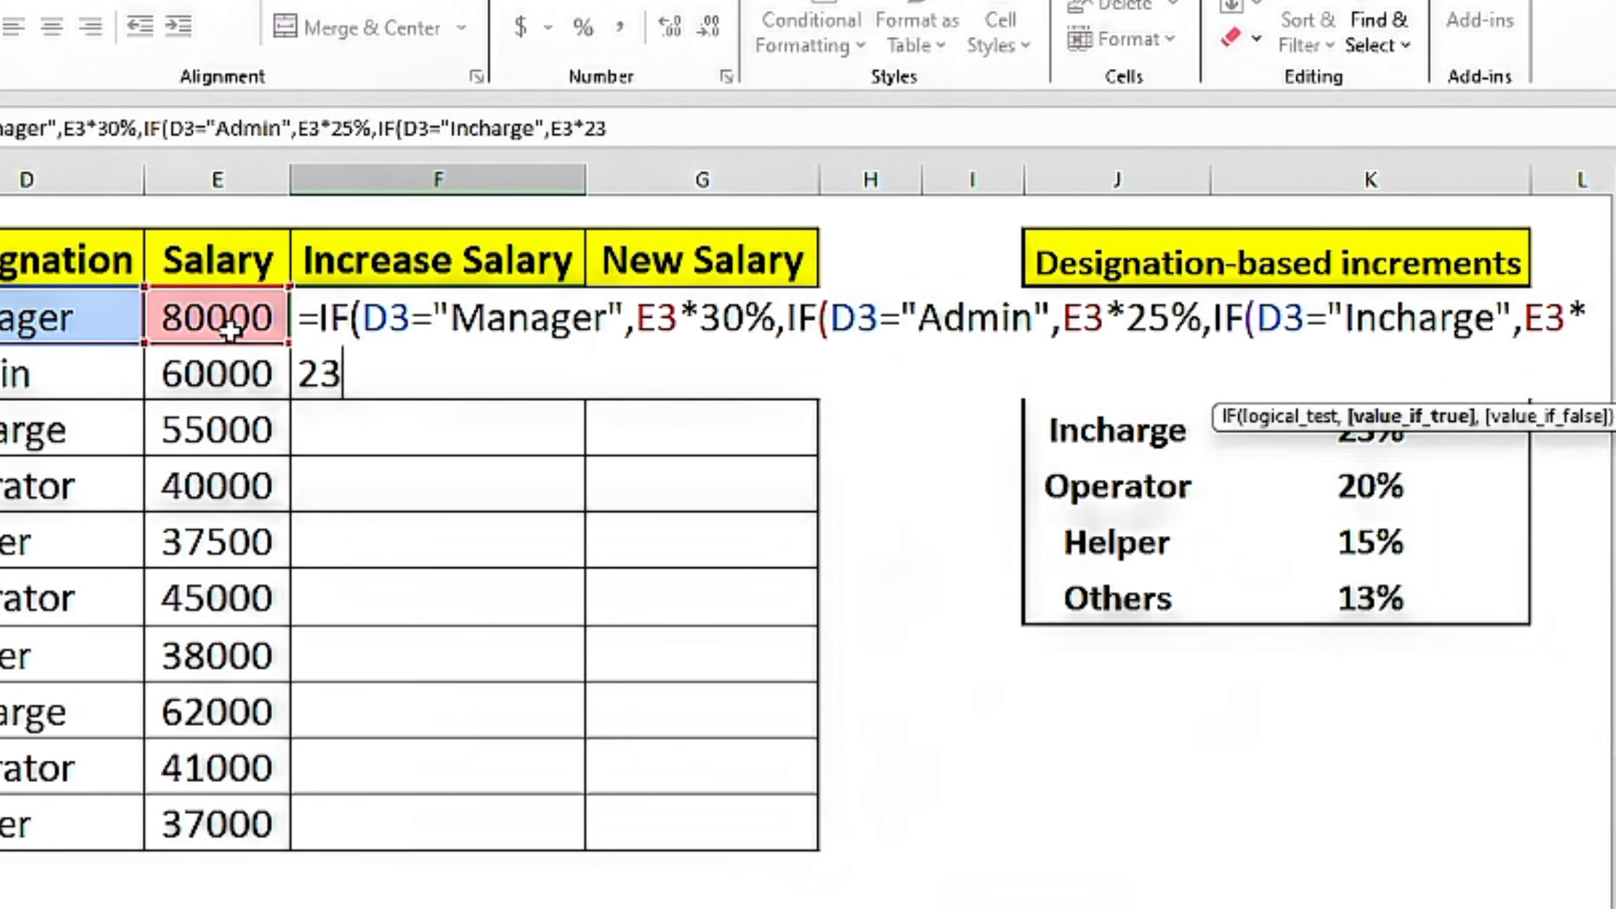
{"action": "type", "text": "%"}
{"action": "type", "text": ","}
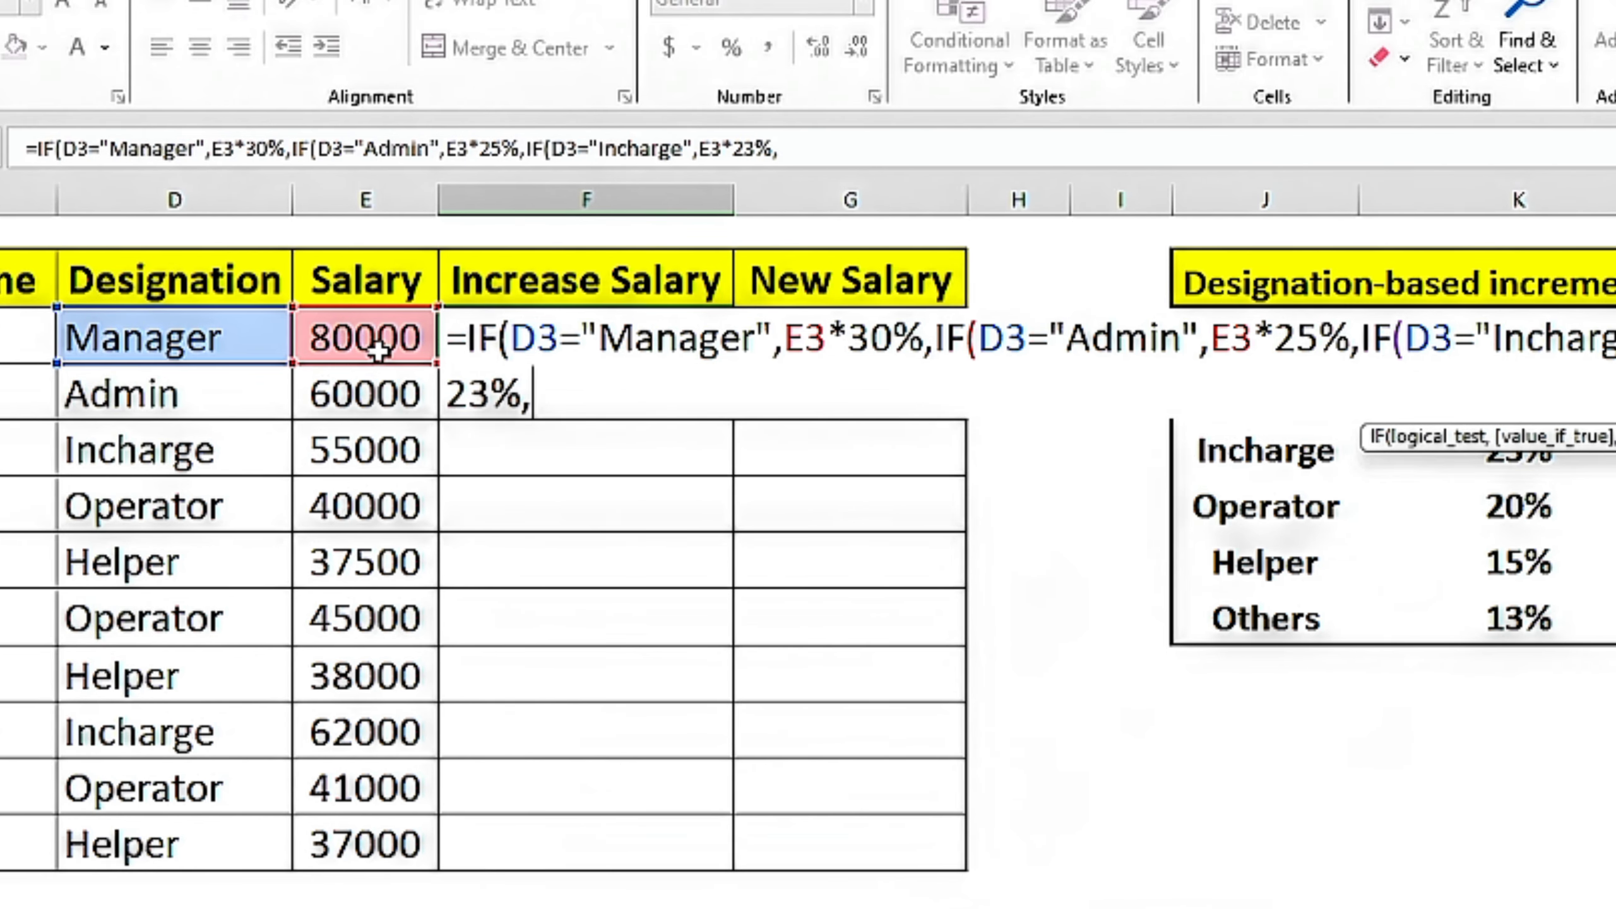
{"action": "type", "text": "if"}
Add a nested test for D3="Operator" paying 20% of E3.
{"action": "key", "text": "Tab"}
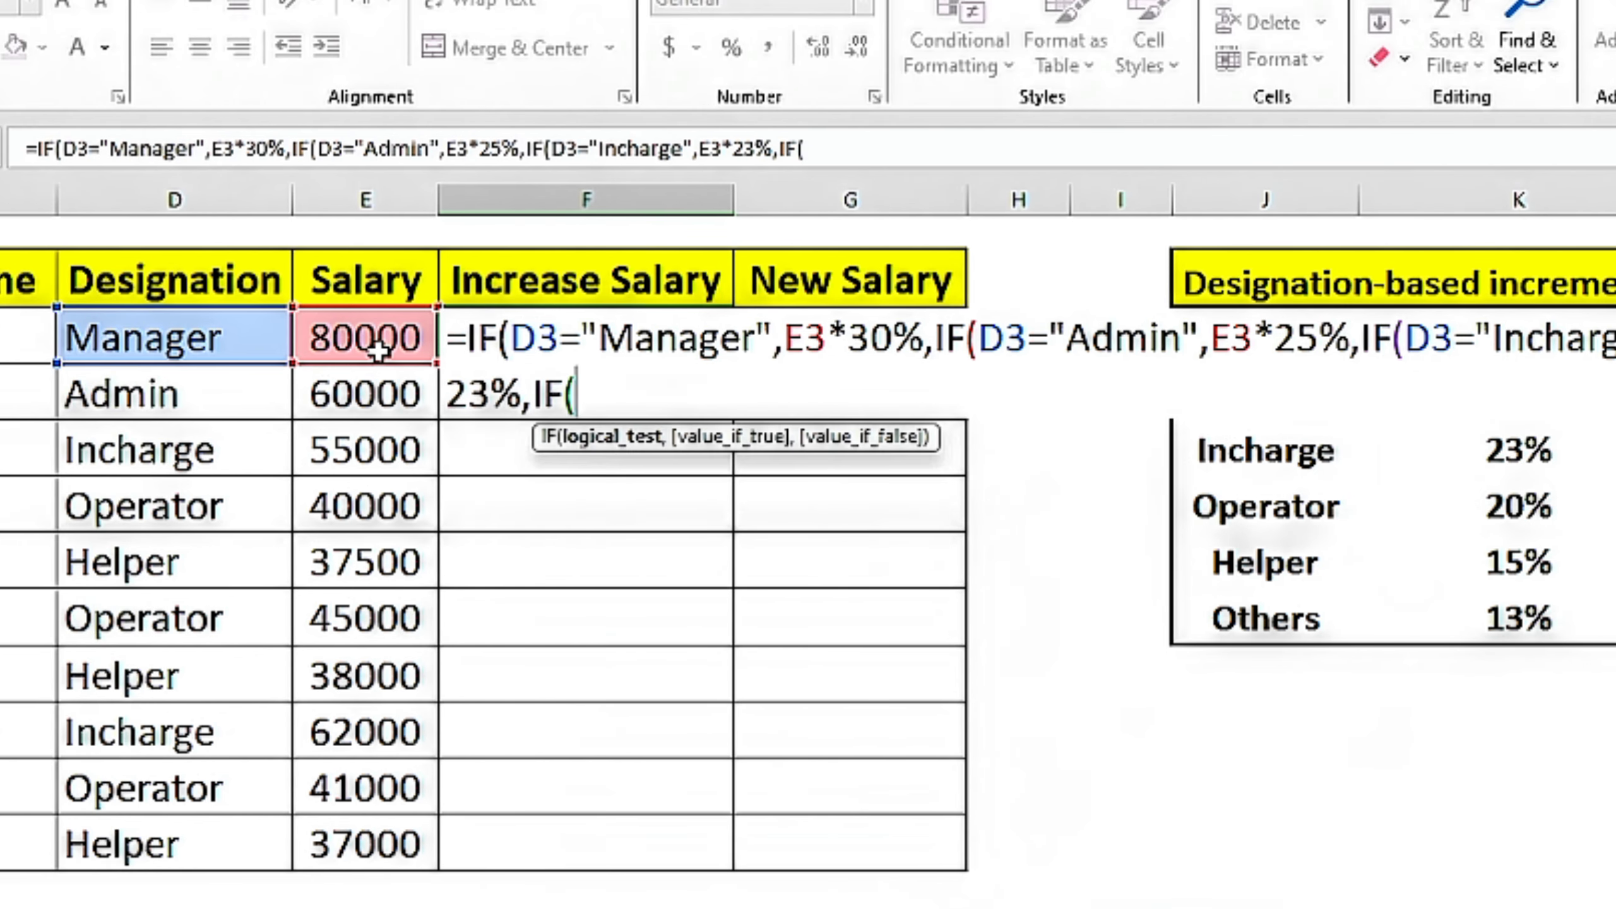
{"action": "left_click", "coordinate": [191, 347]}
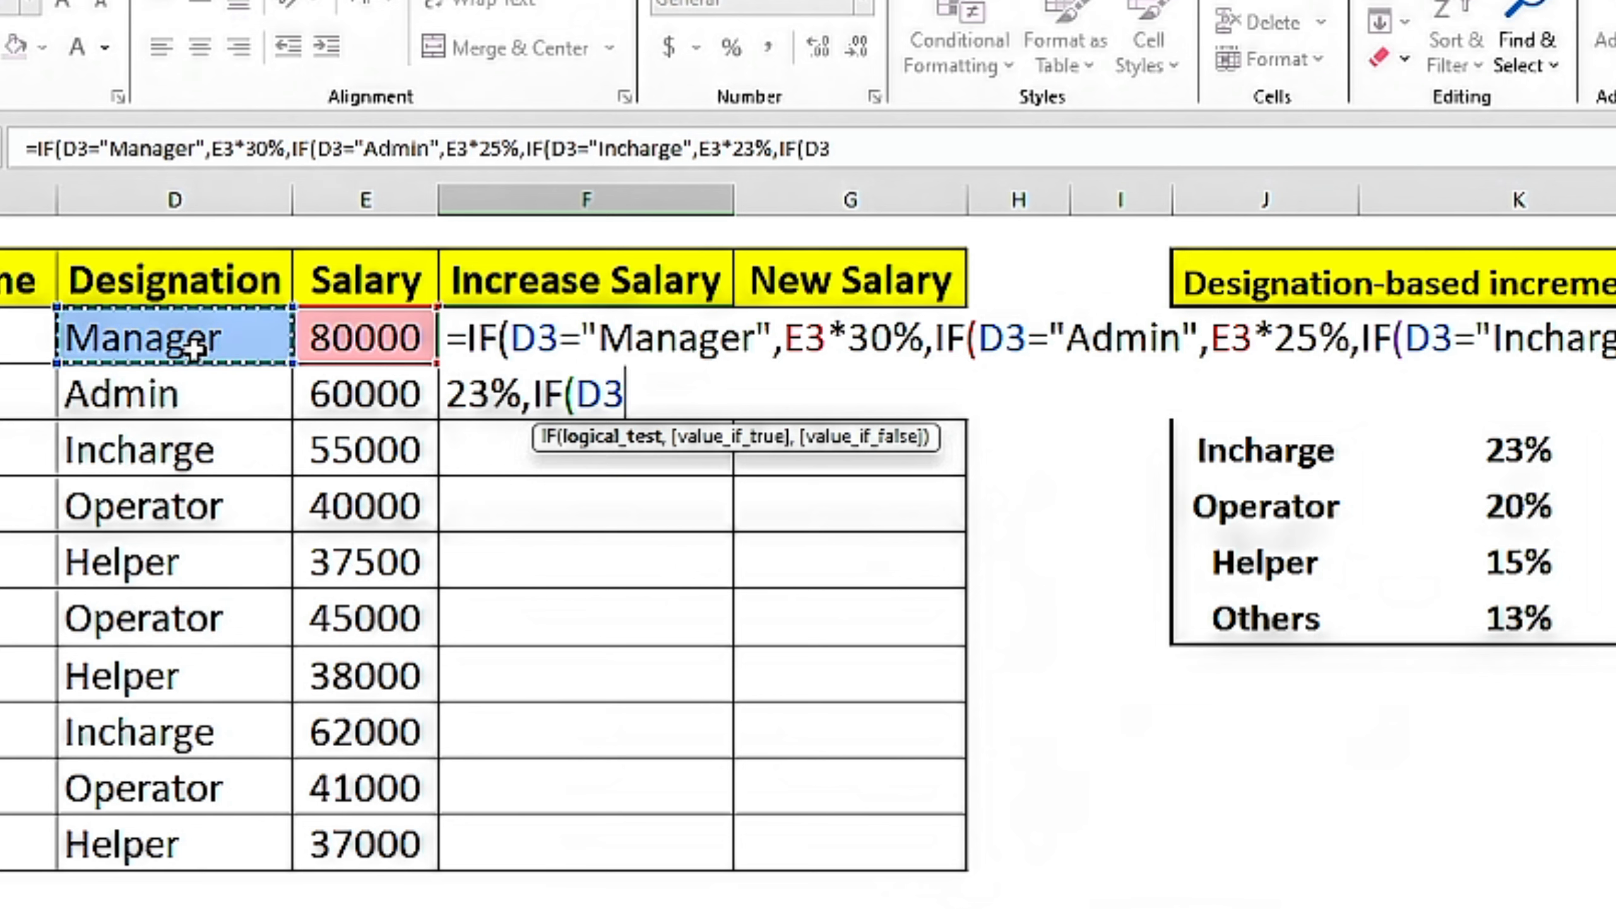
{"action": "type", "text": "=\""}
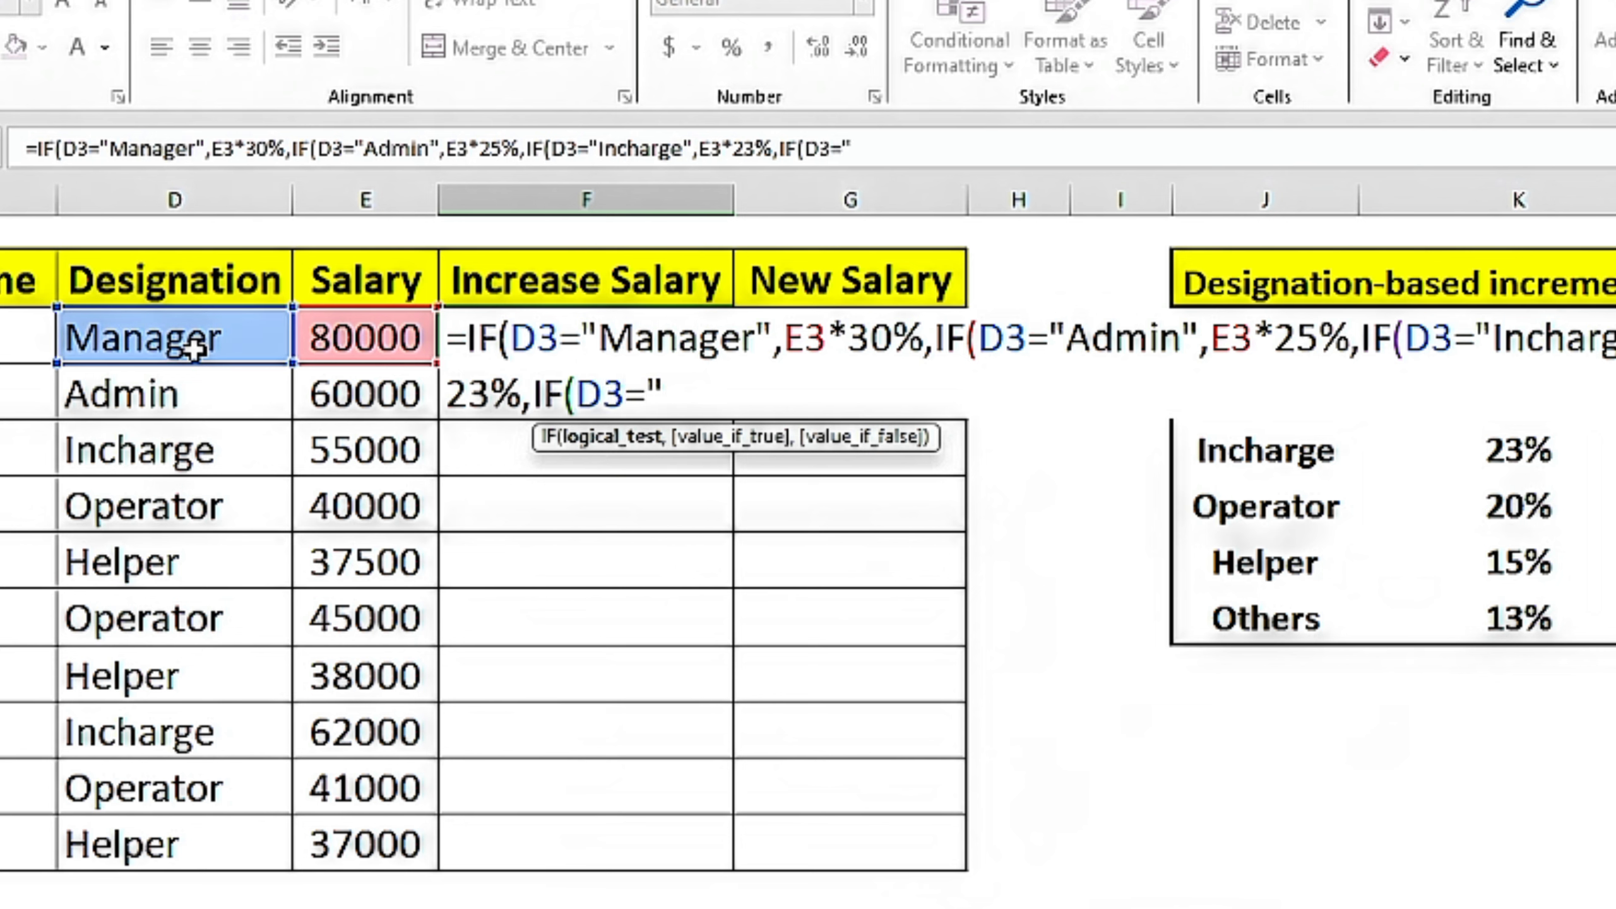
{"action": "type", "text": "Opera"}
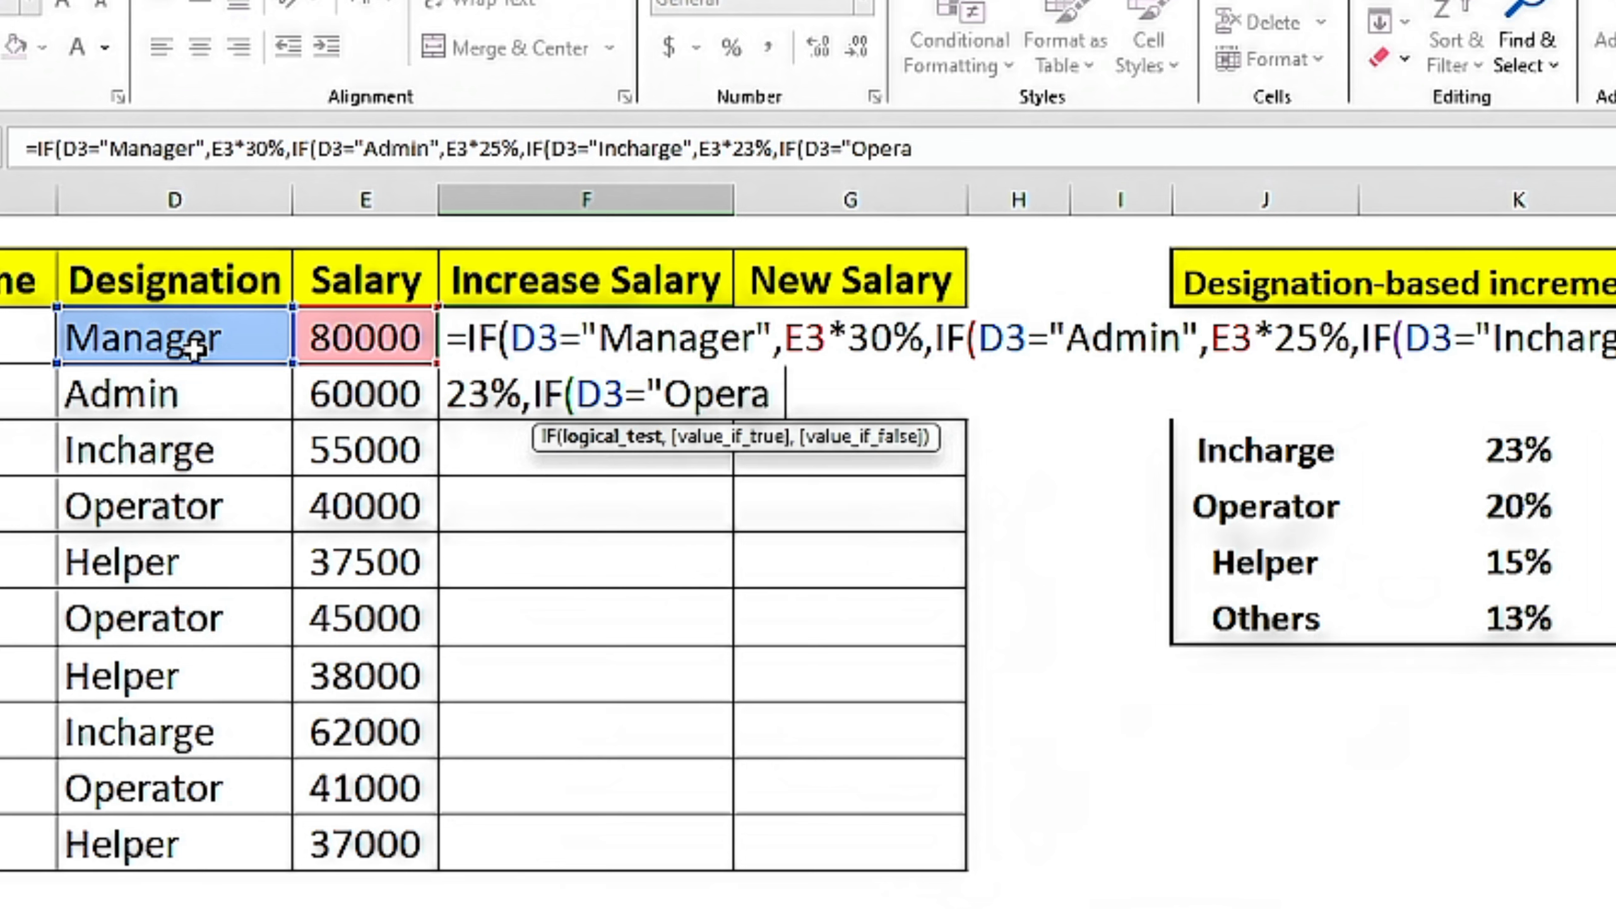
{"action": "type", "text": "tor\""}
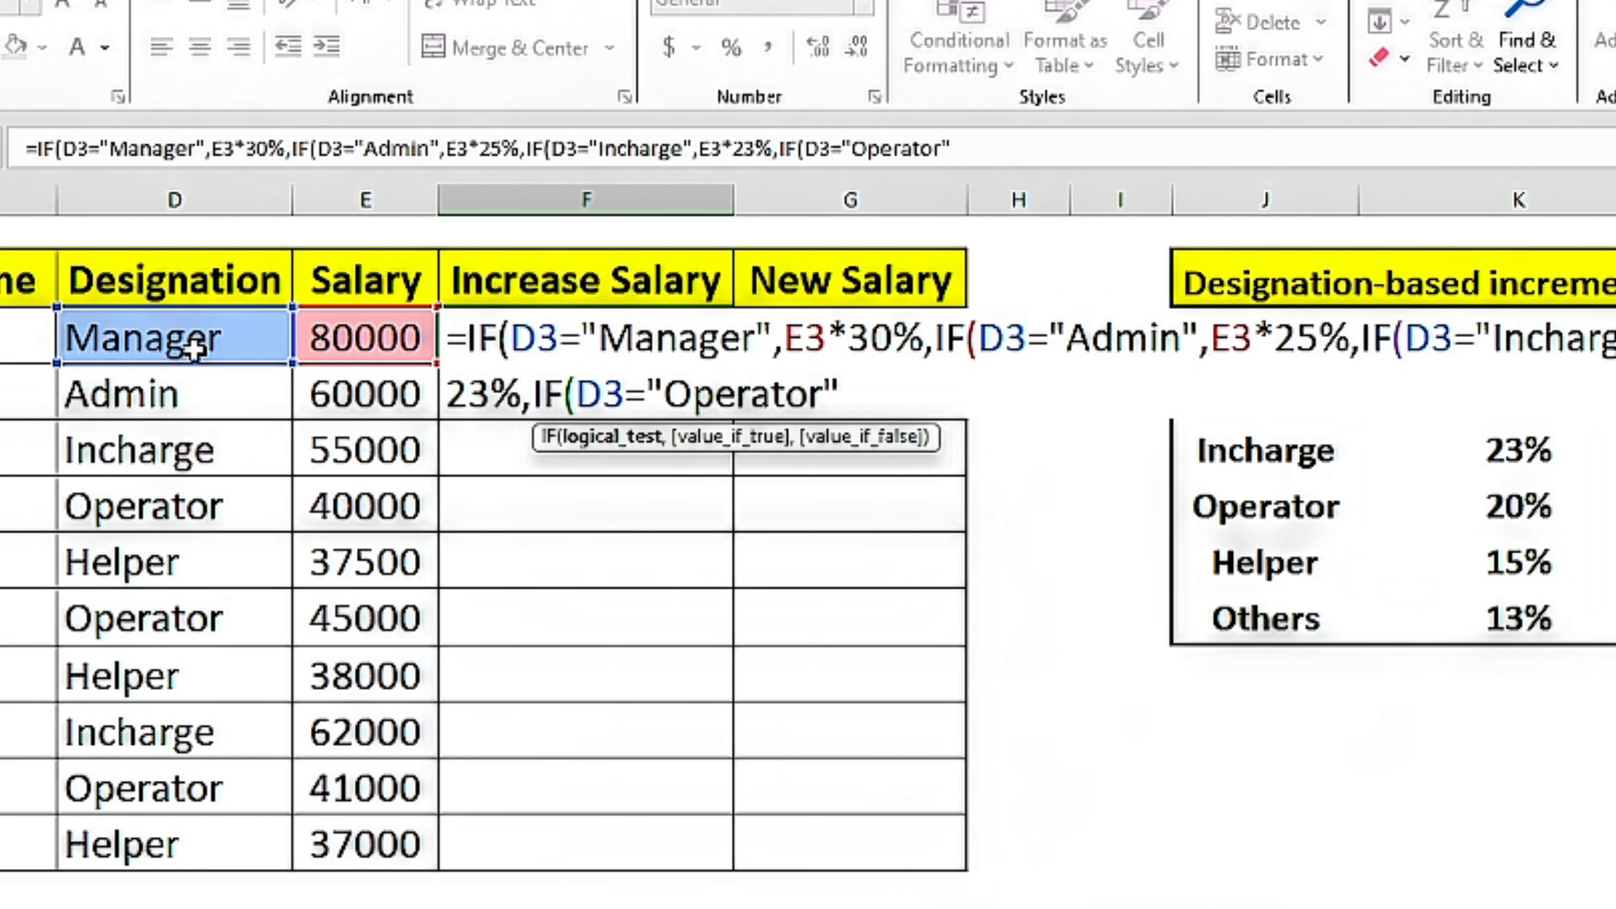
{"action": "type", "text": ","}
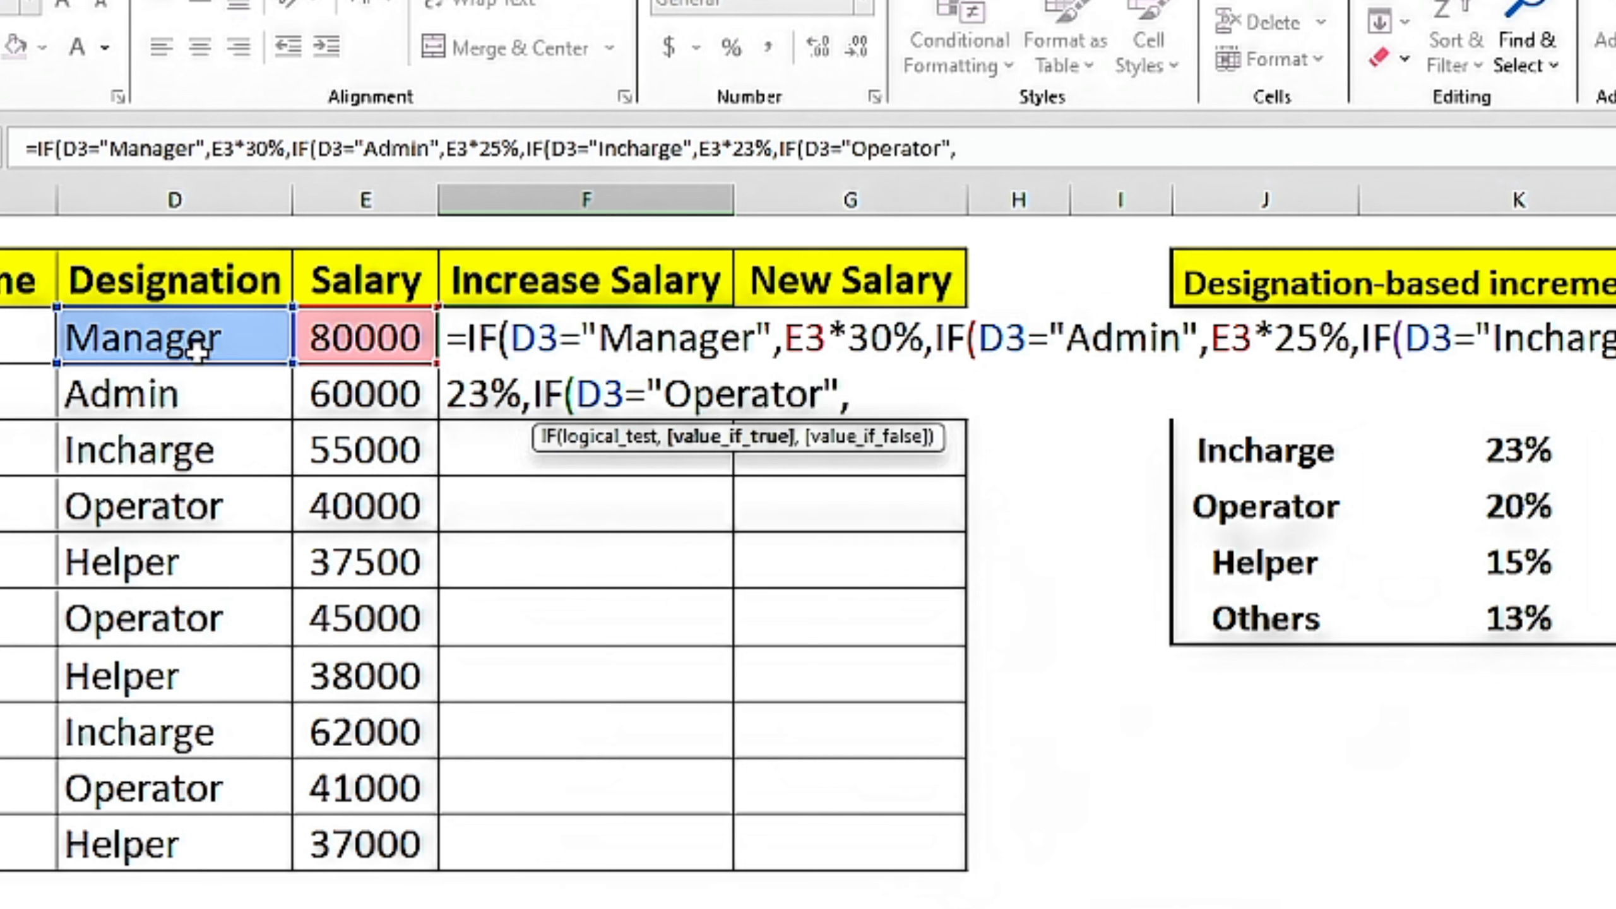
{"action": "left_click", "coordinate": [308, 344]}
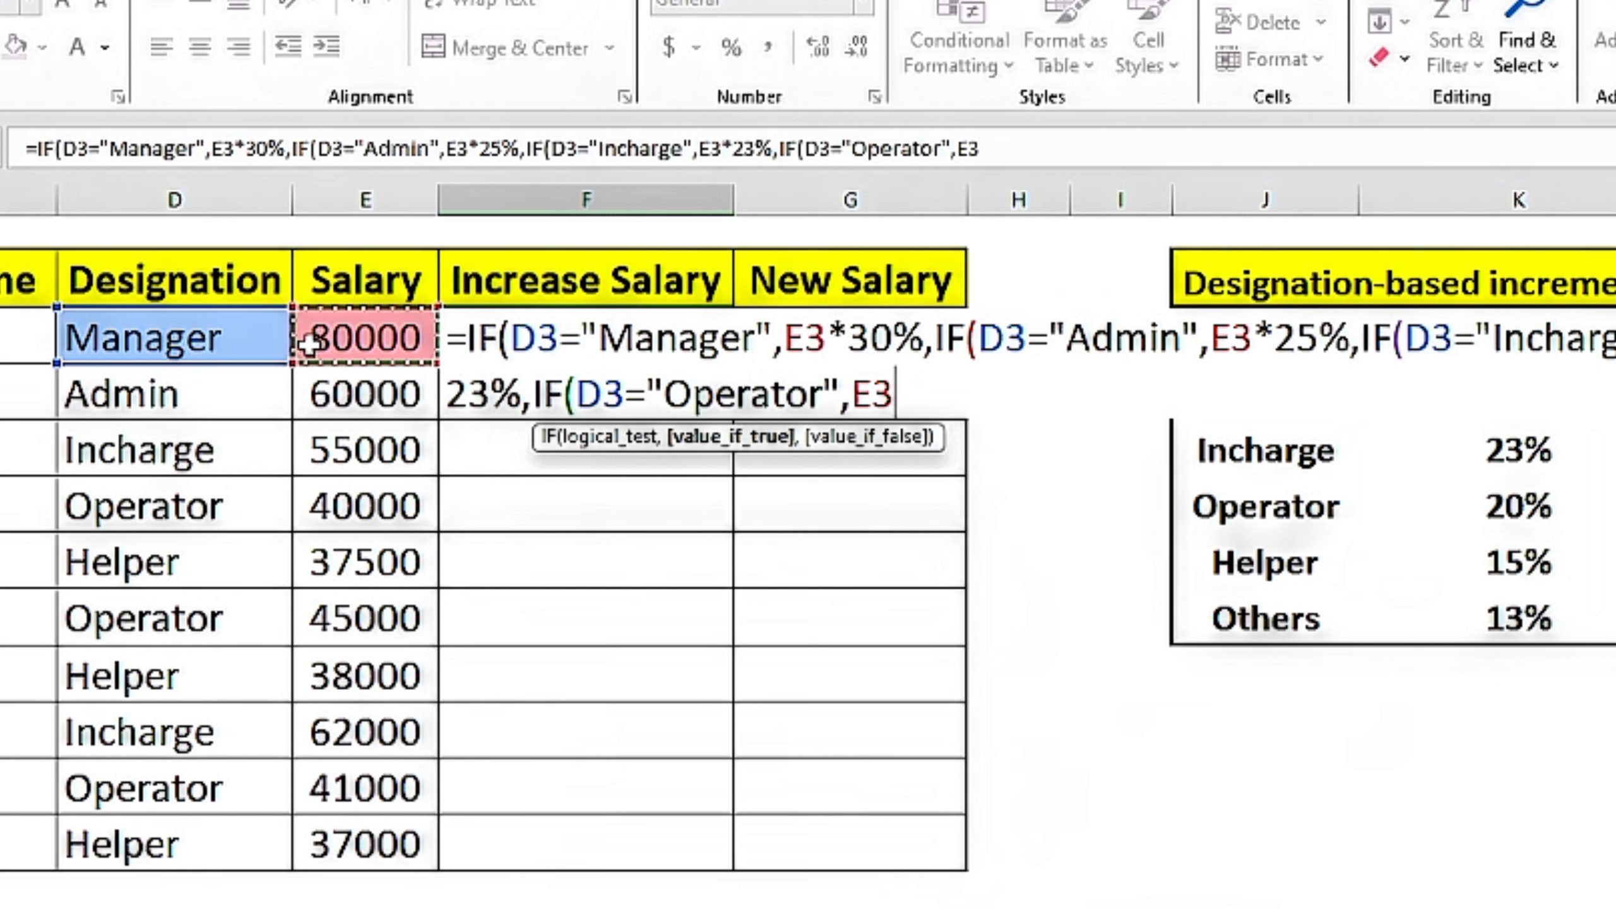
{"action": "type", "text": "*"}
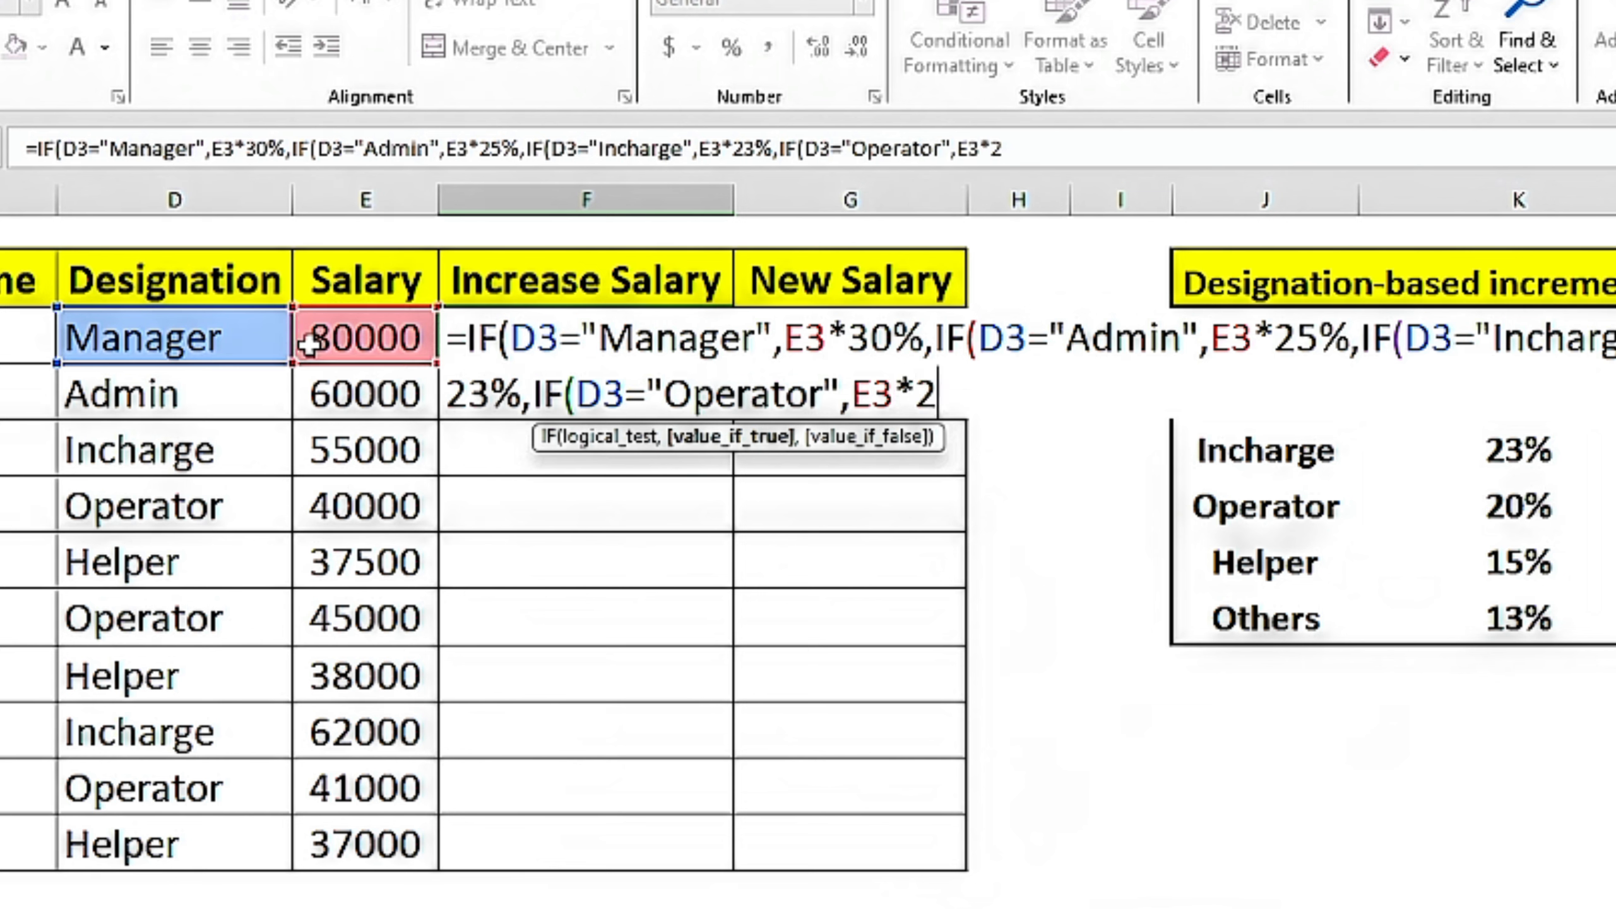
{"action": "type", "text": "0%"}
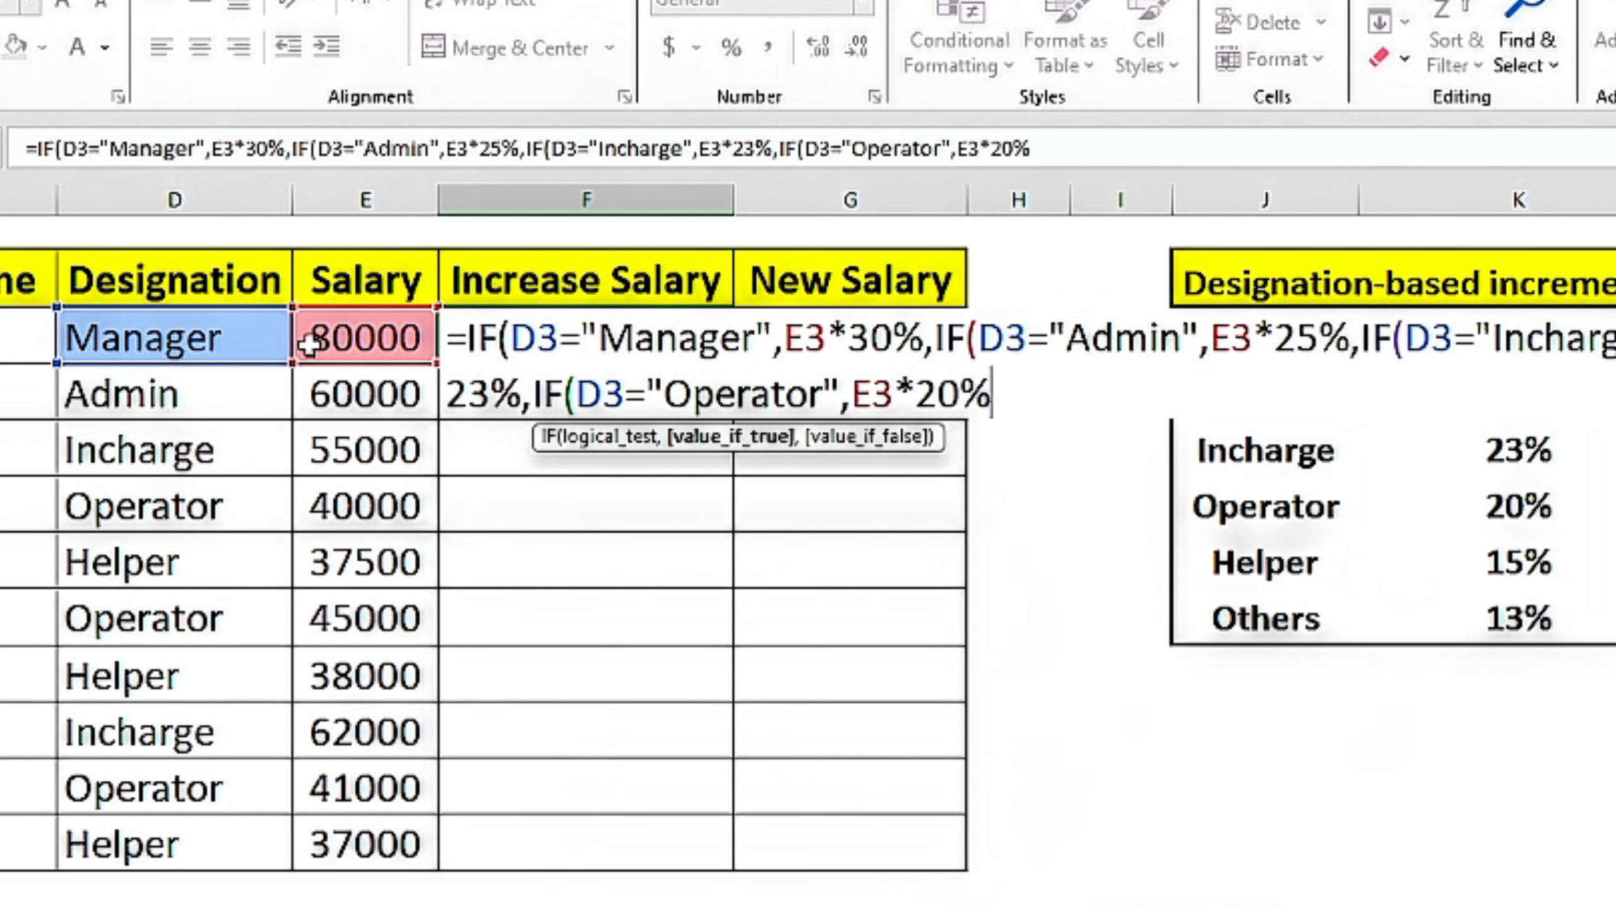
{"action": "type", "text": ","}
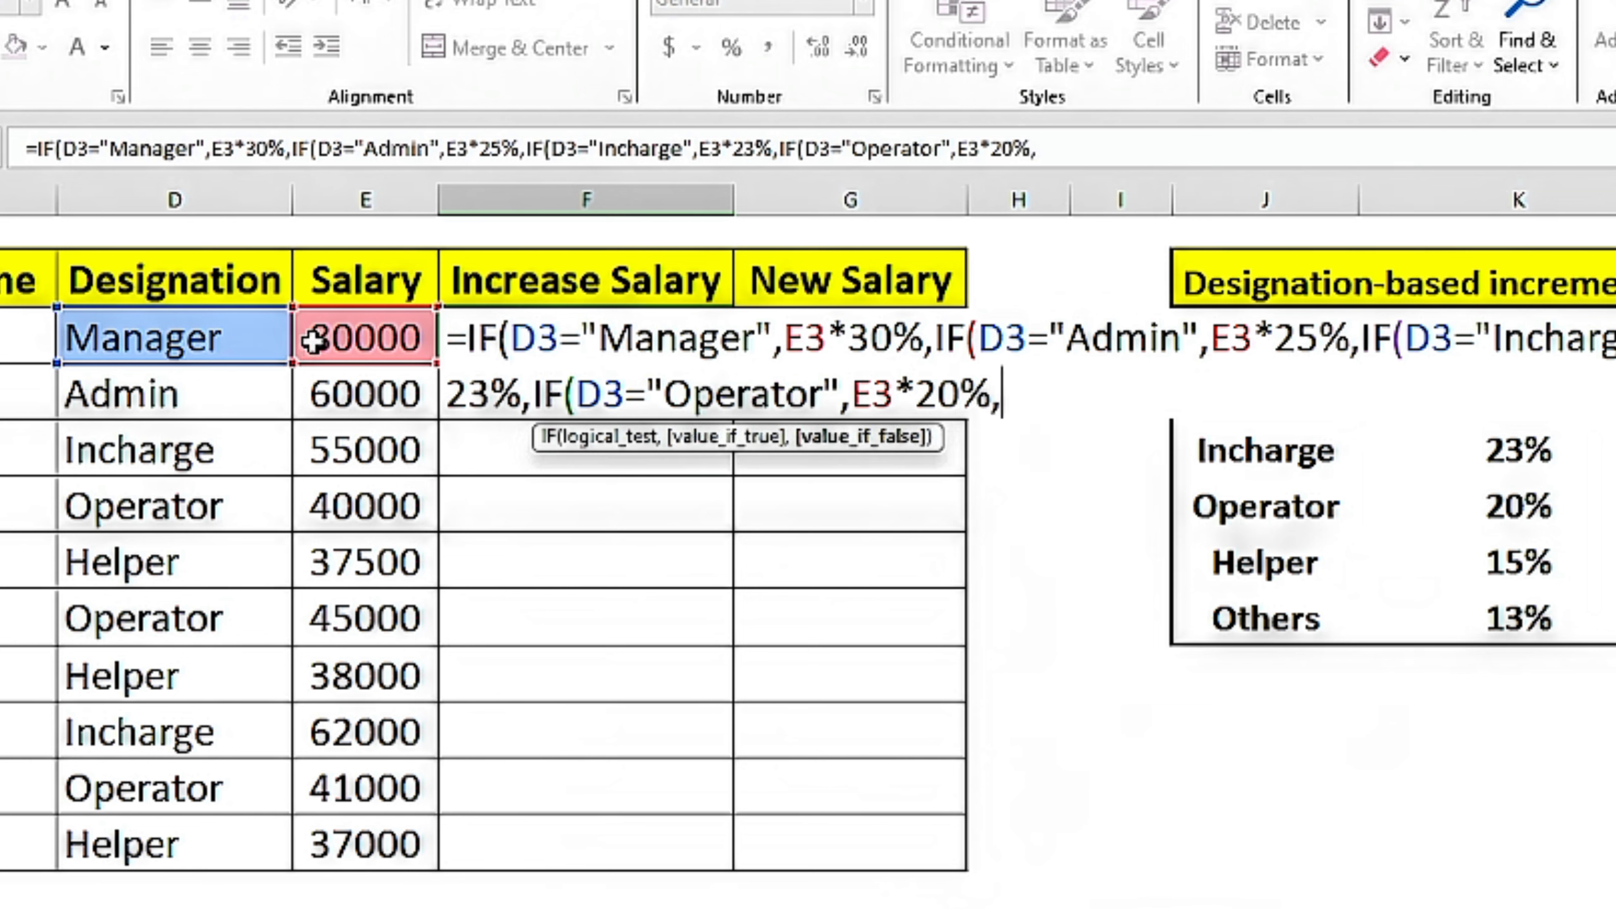
{"action": "type", "text": "if"}
Add D3="helper" at E3*15% and a default of E3*13%, closing all brackets.
{"action": "key", "text": "Tab"}
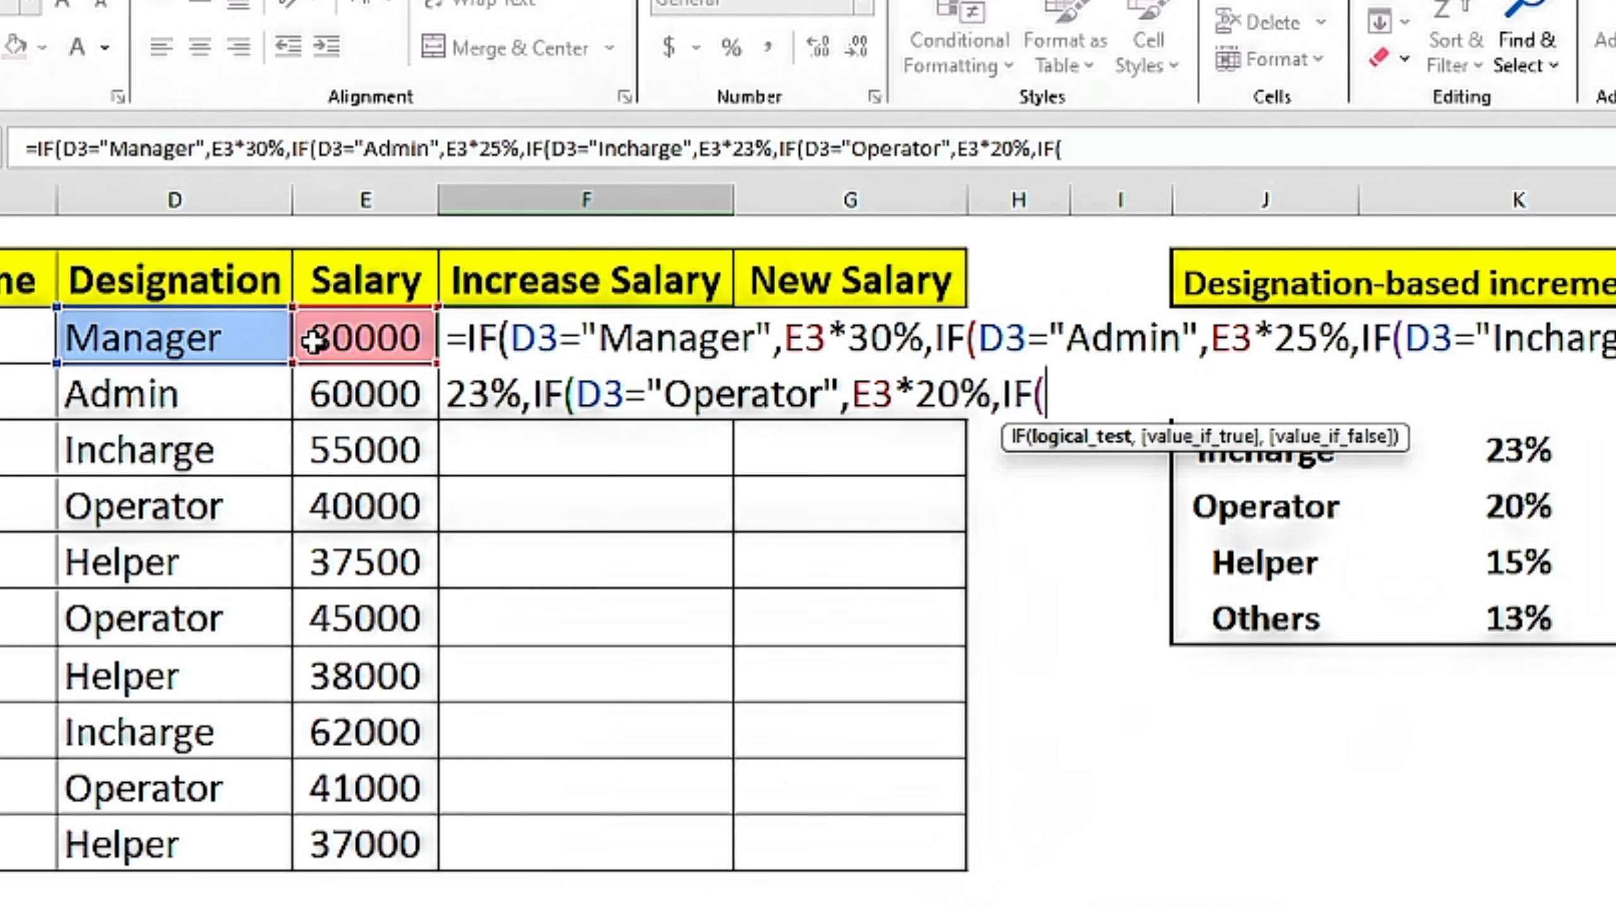
{"action": "left_click", "coordinate": [137, 344]}
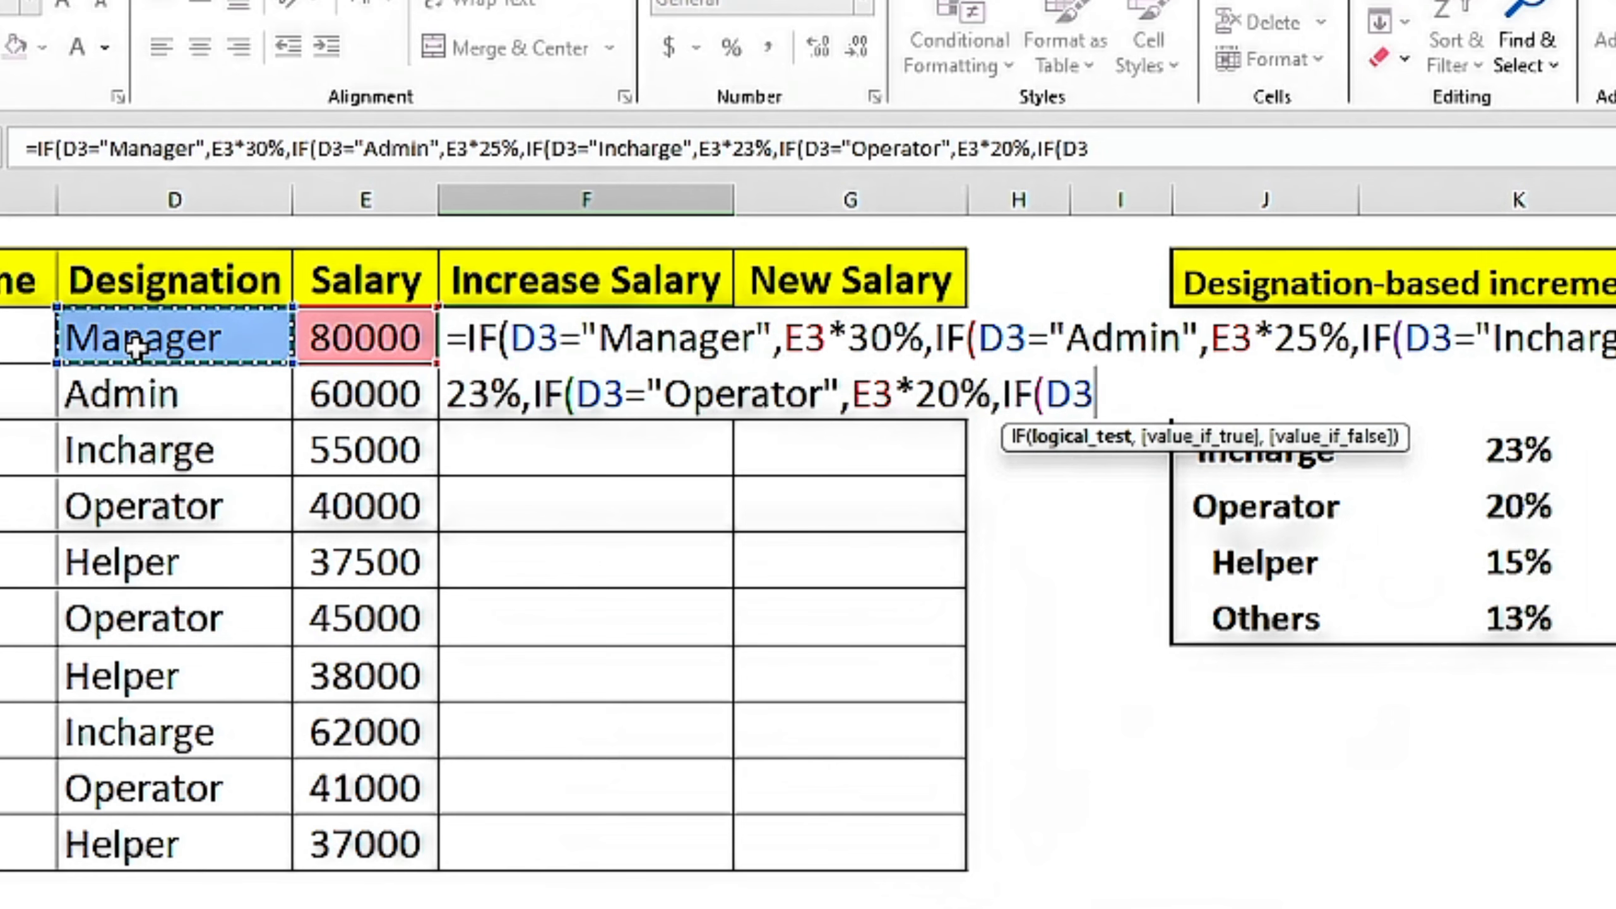
{"action": "type", "text": "=\"helper\","}
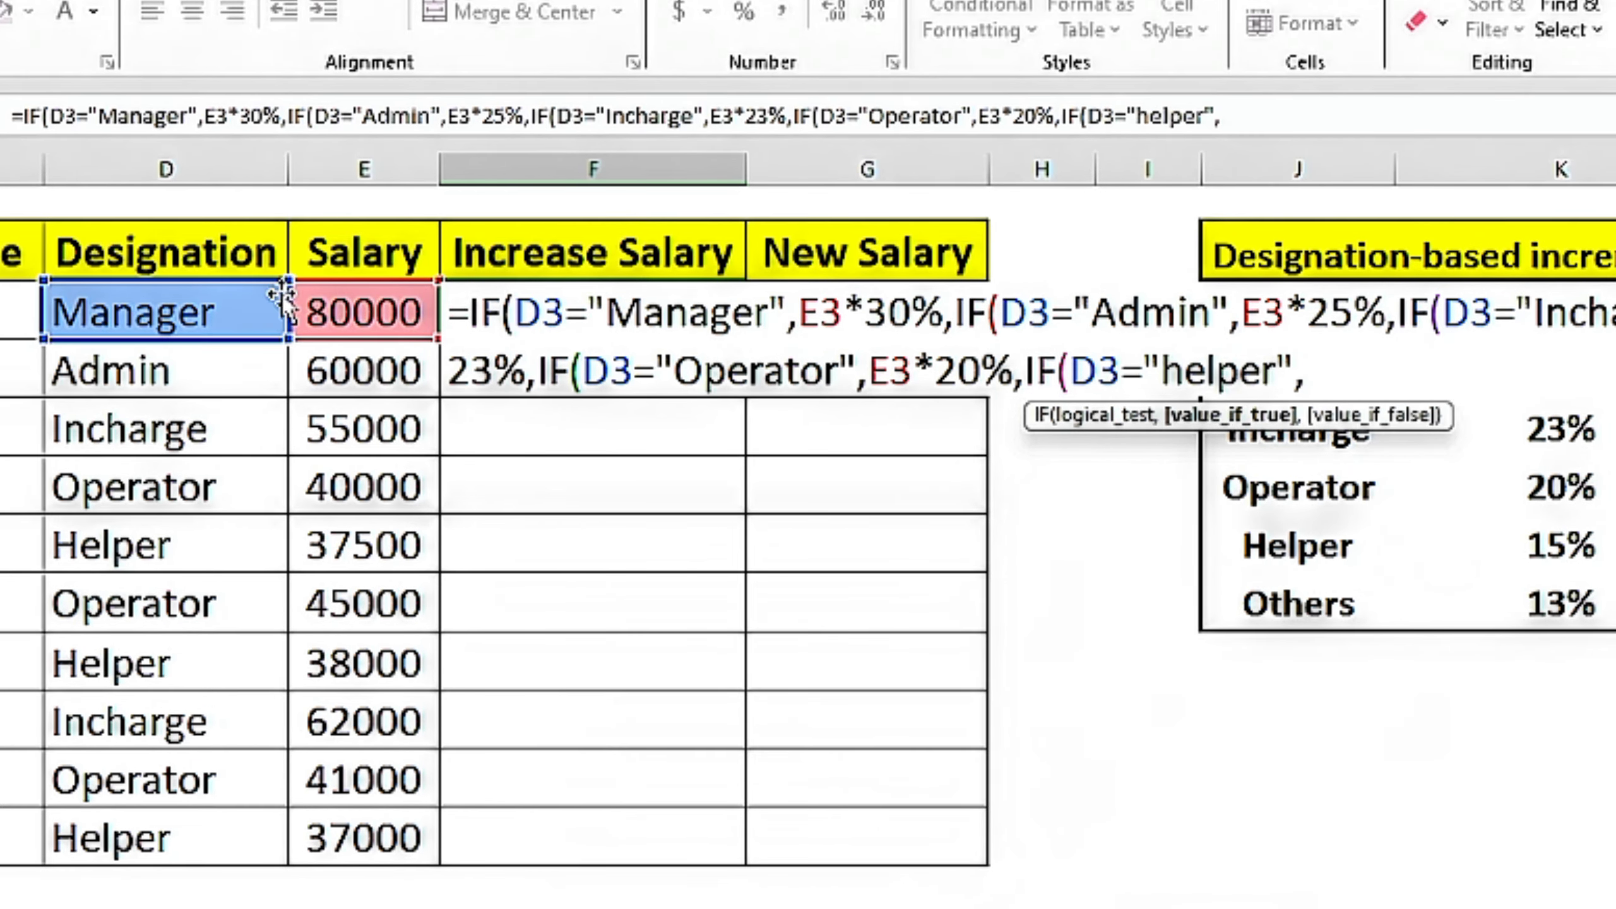
{"action": "left_click", "coordinate": [1280, 361]}
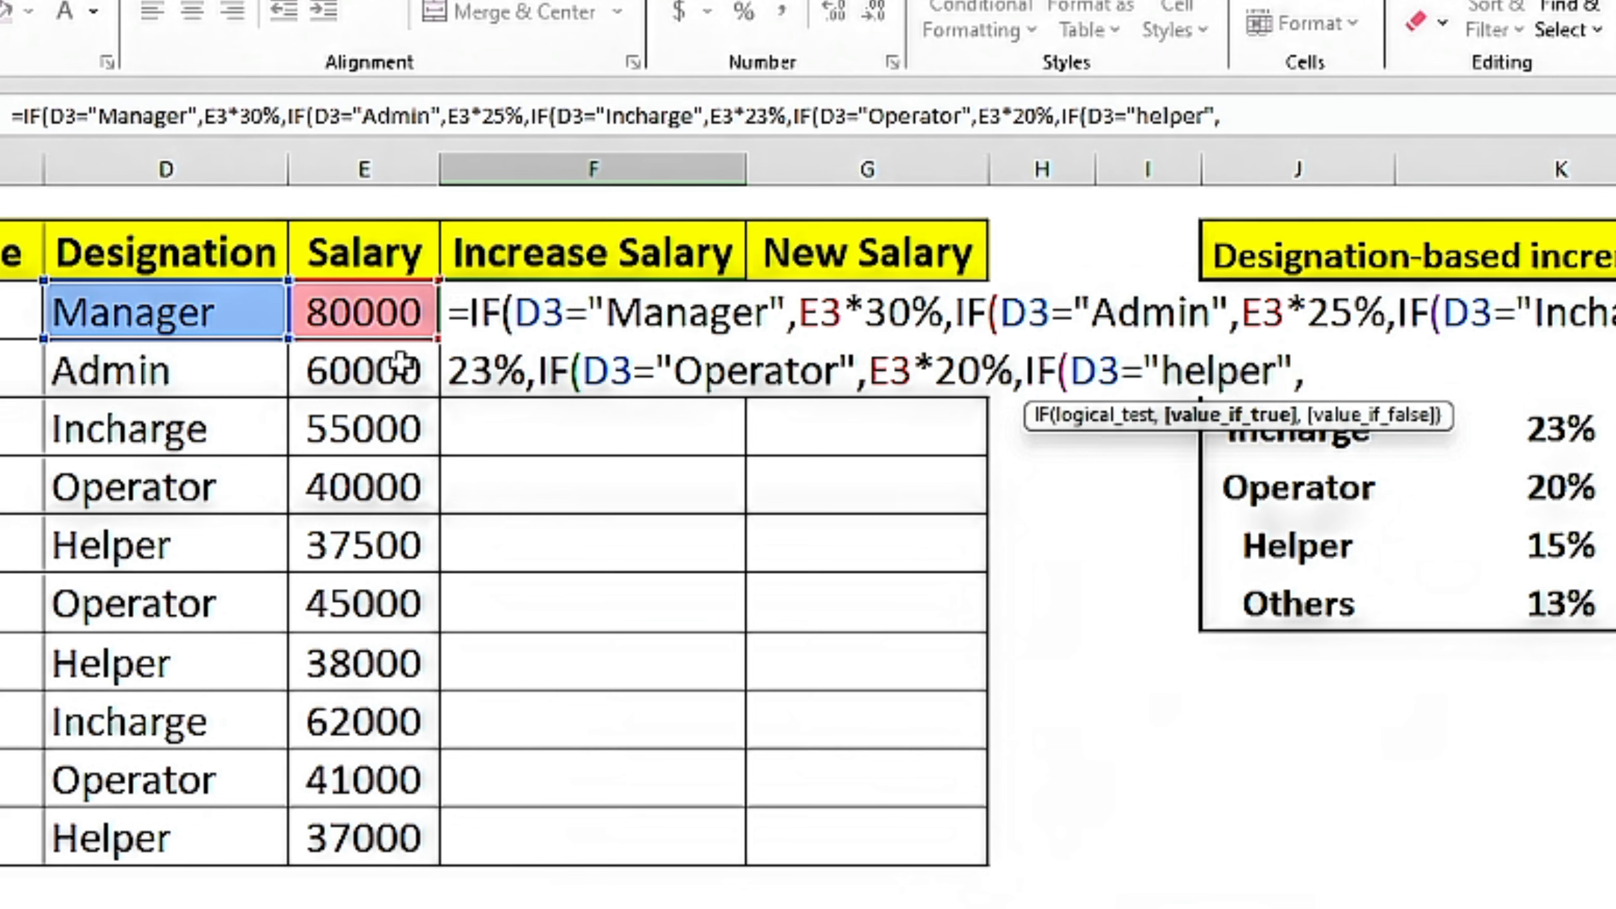
{"action": "left_click", "coordinate": [359, 313]}
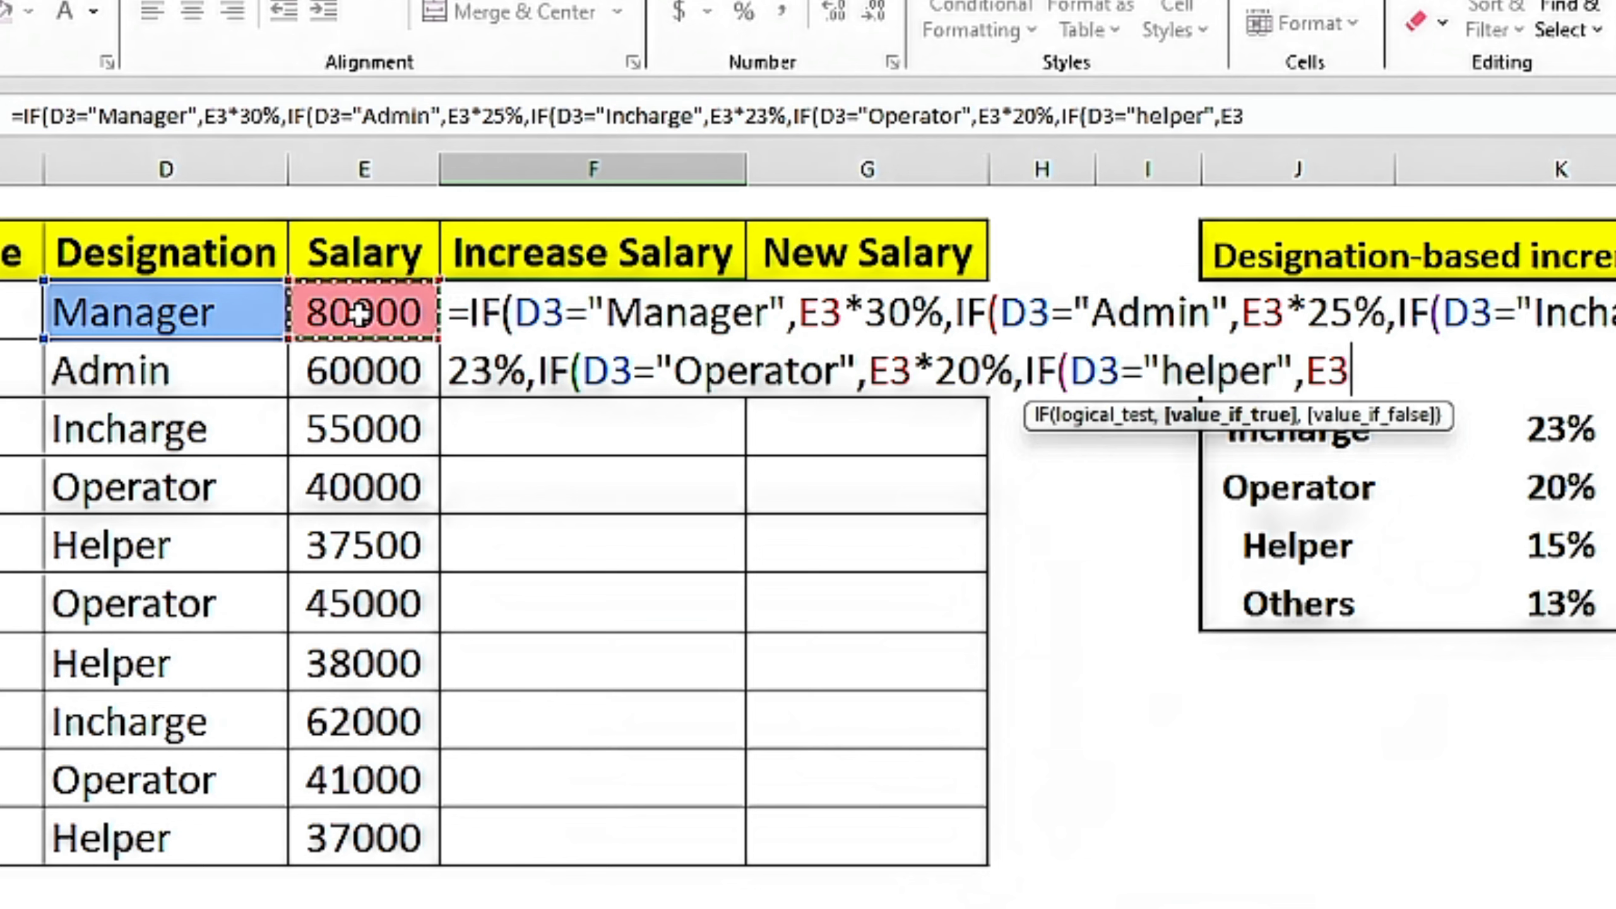
{"action": "type", "text": "*15"}
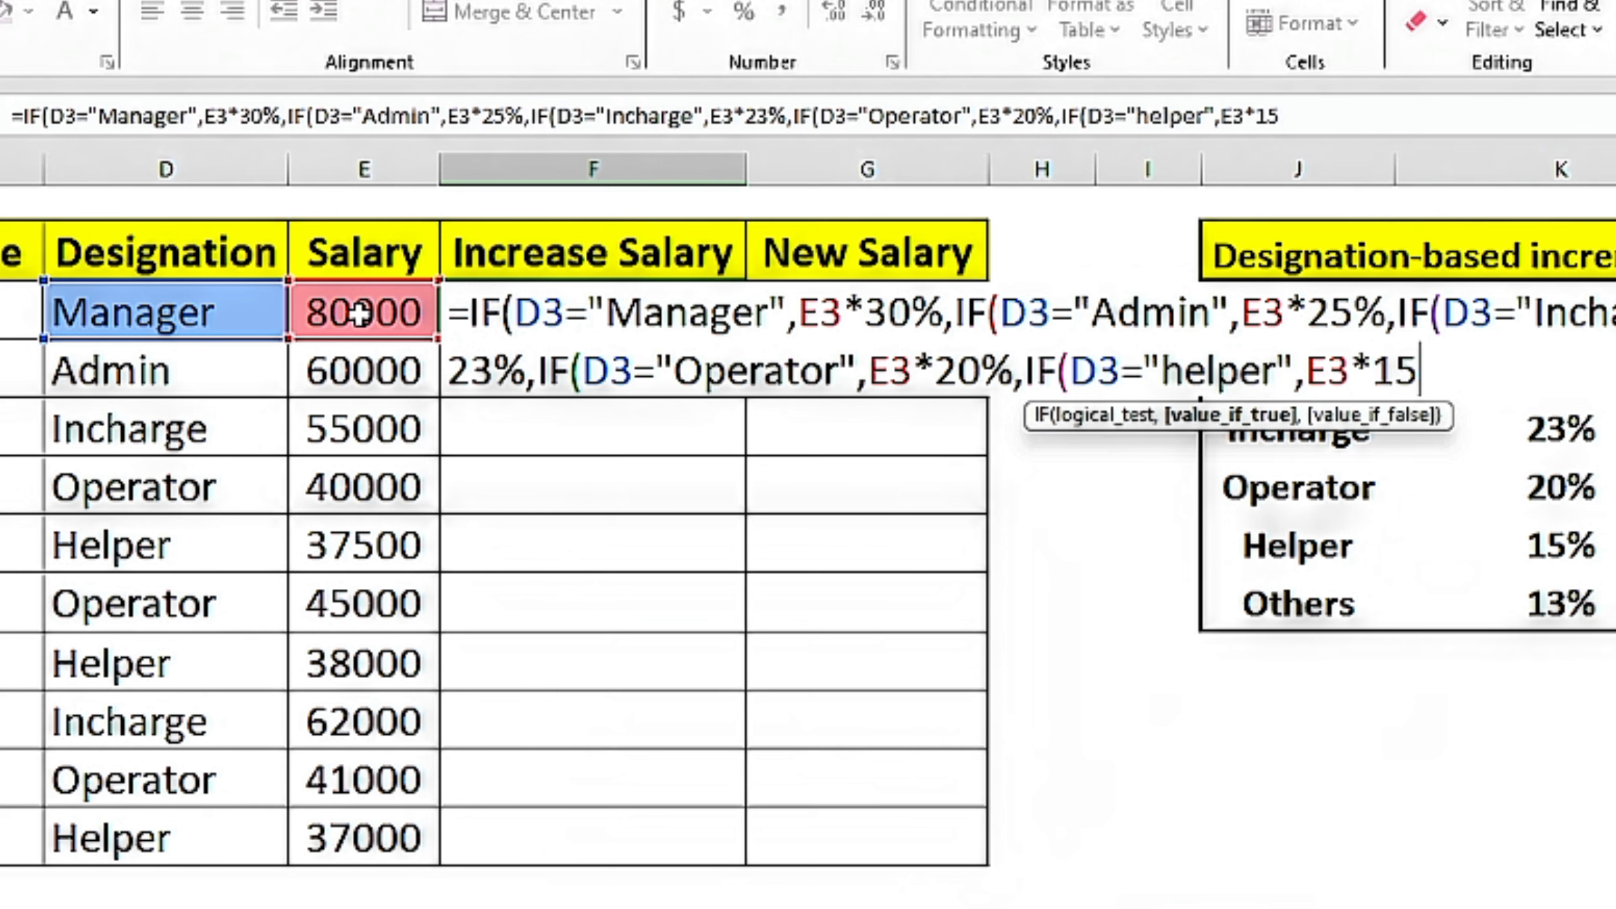
{"action": "type", "text": "%,"}
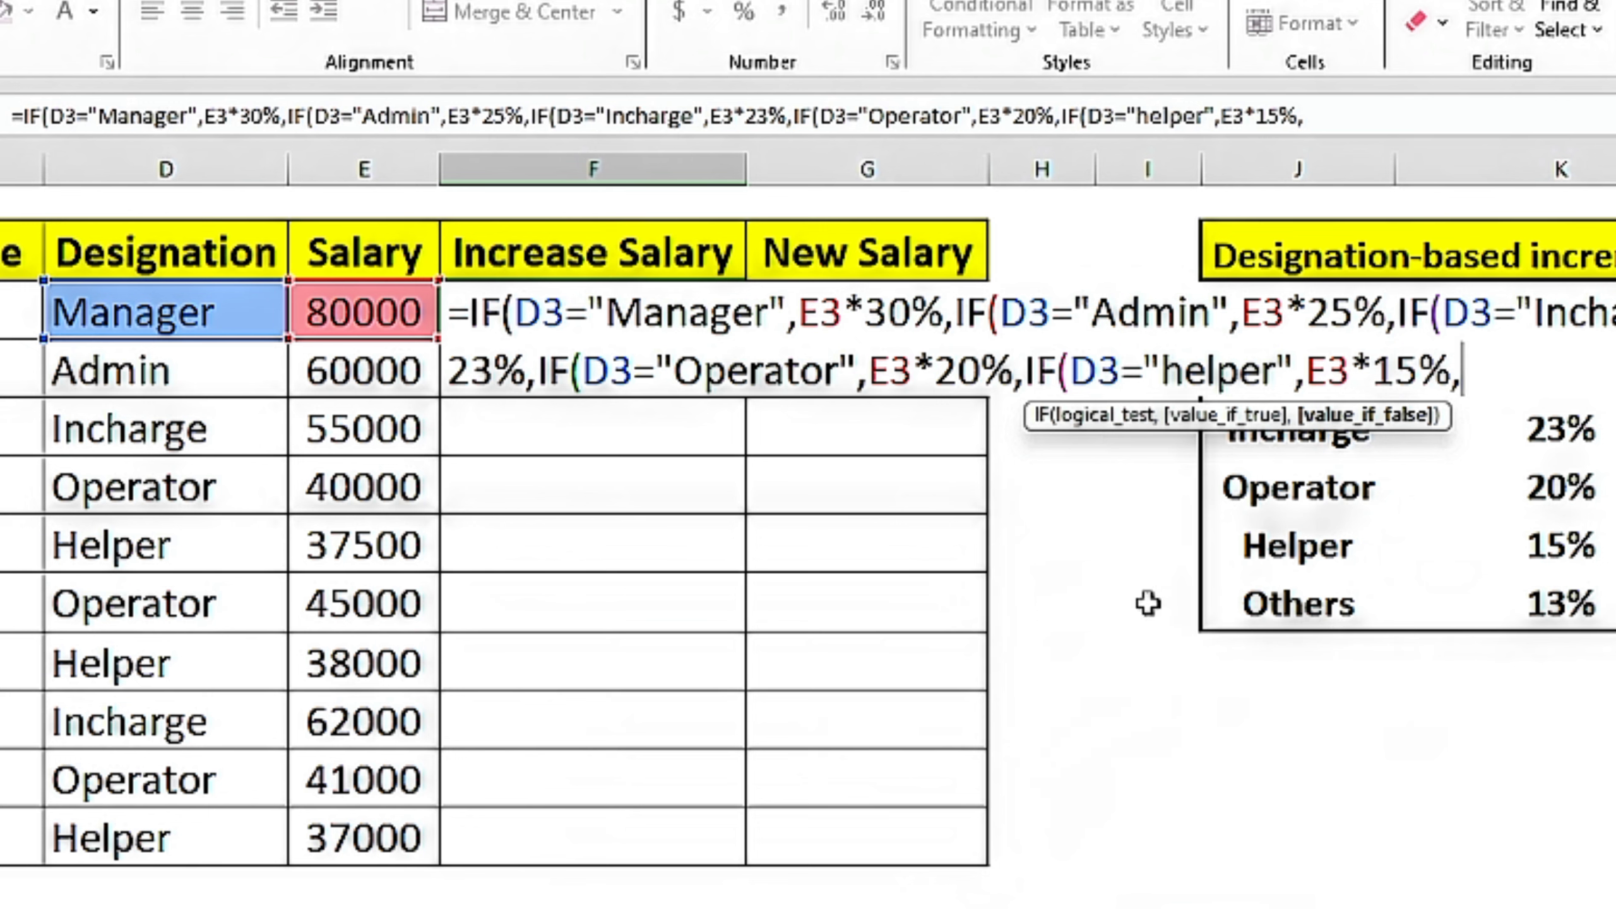
{"action": "left_click", "coordinate": [169, 322]}
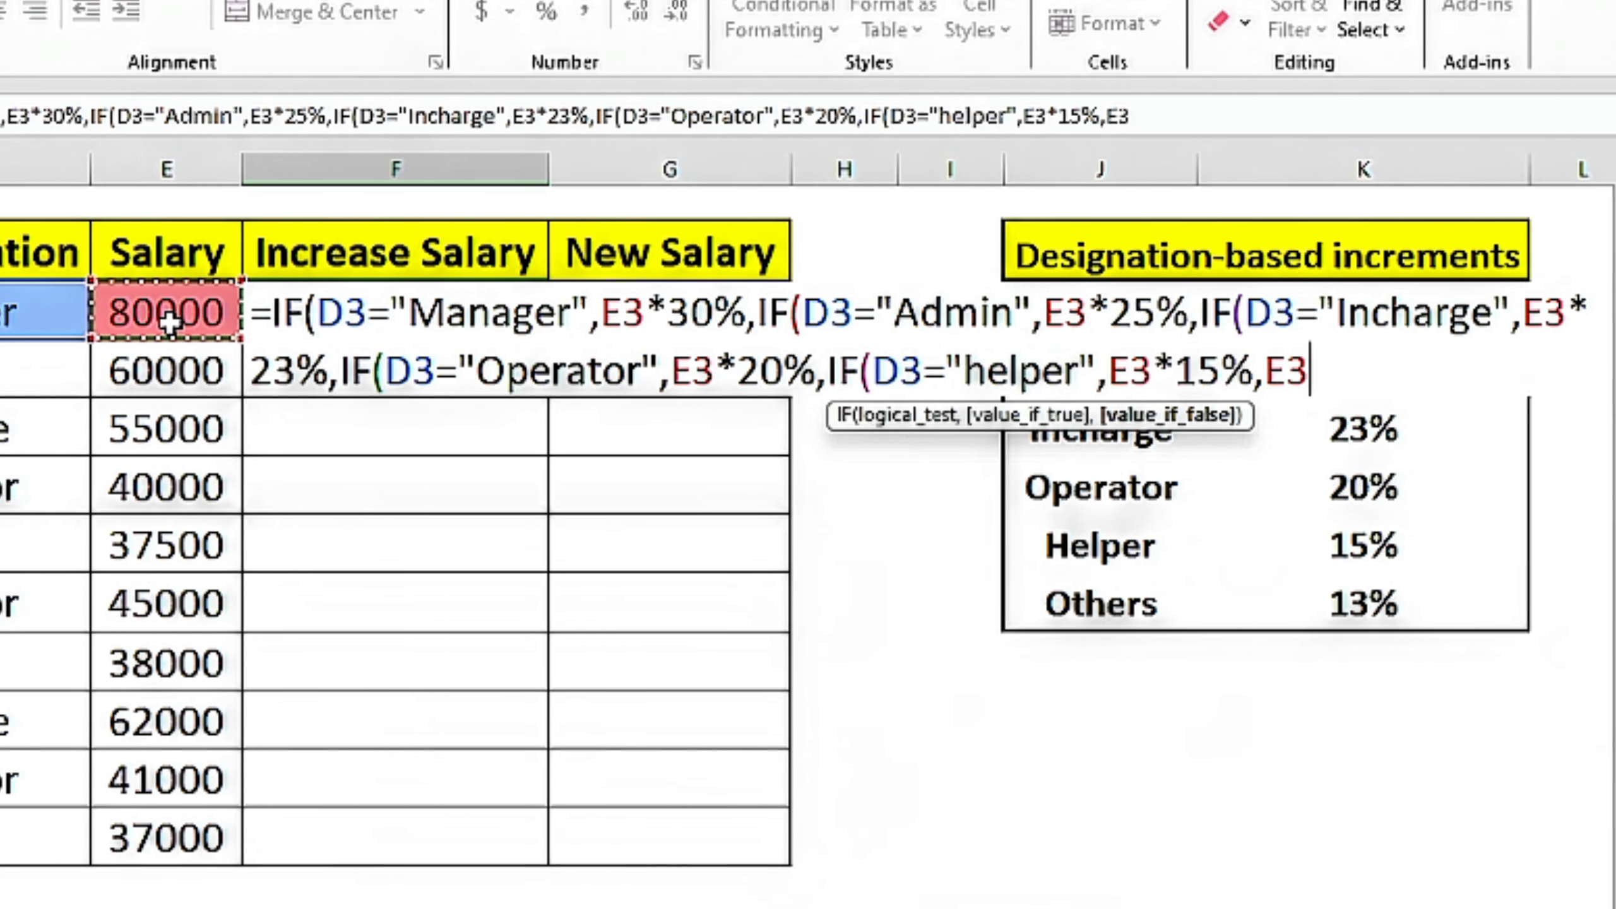
{"action": "type", "text": "*"}
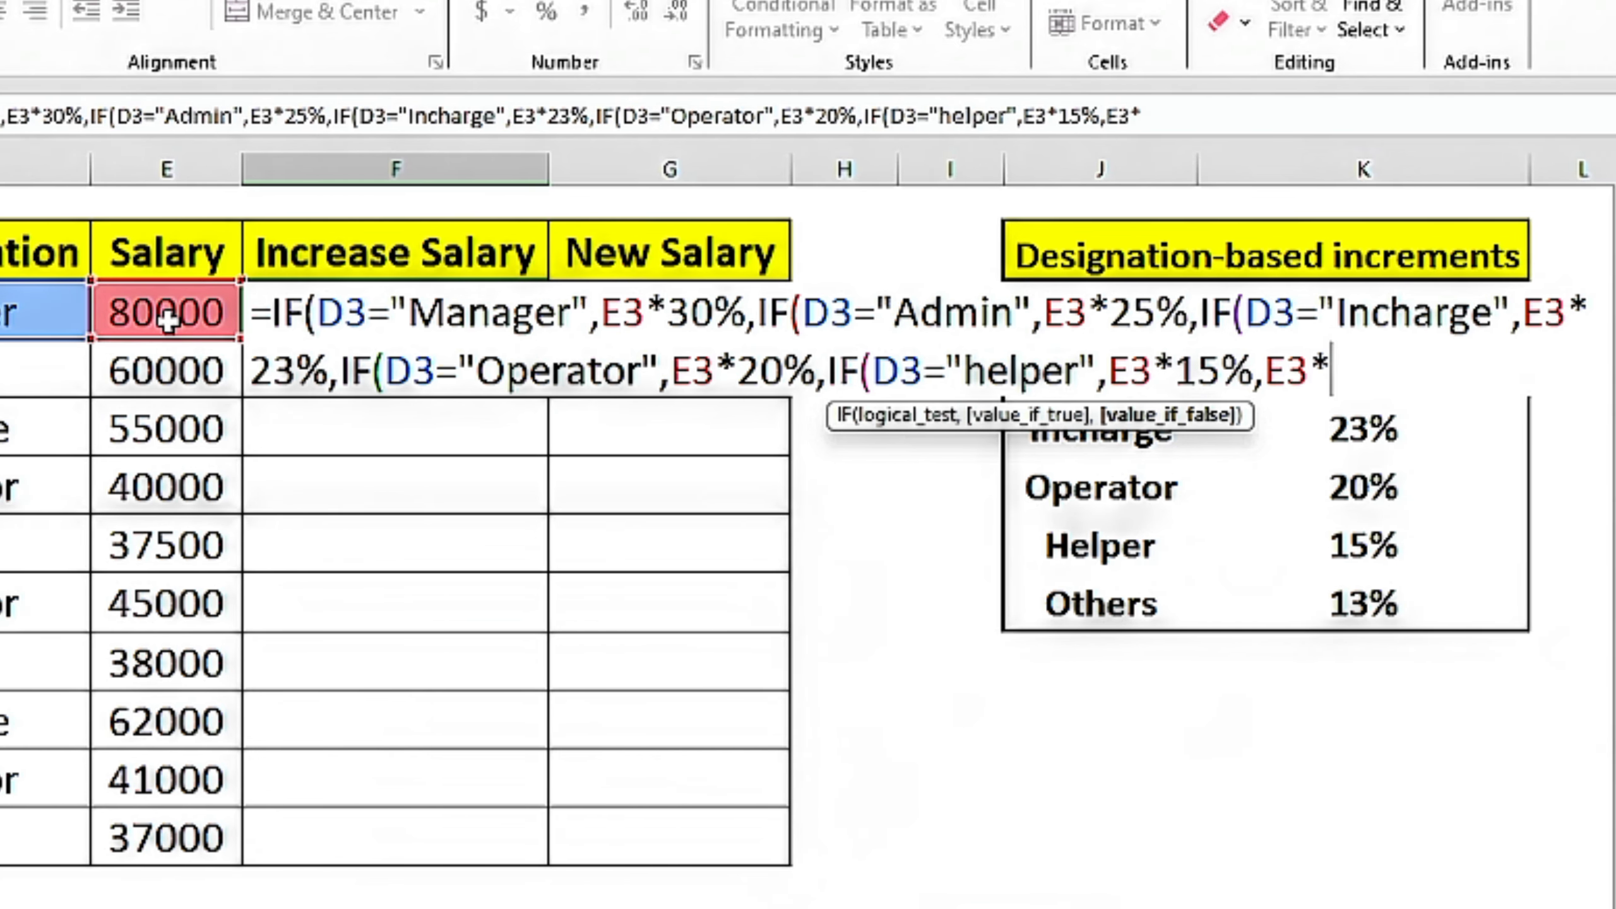
{"action": "type", "text": "13%"}
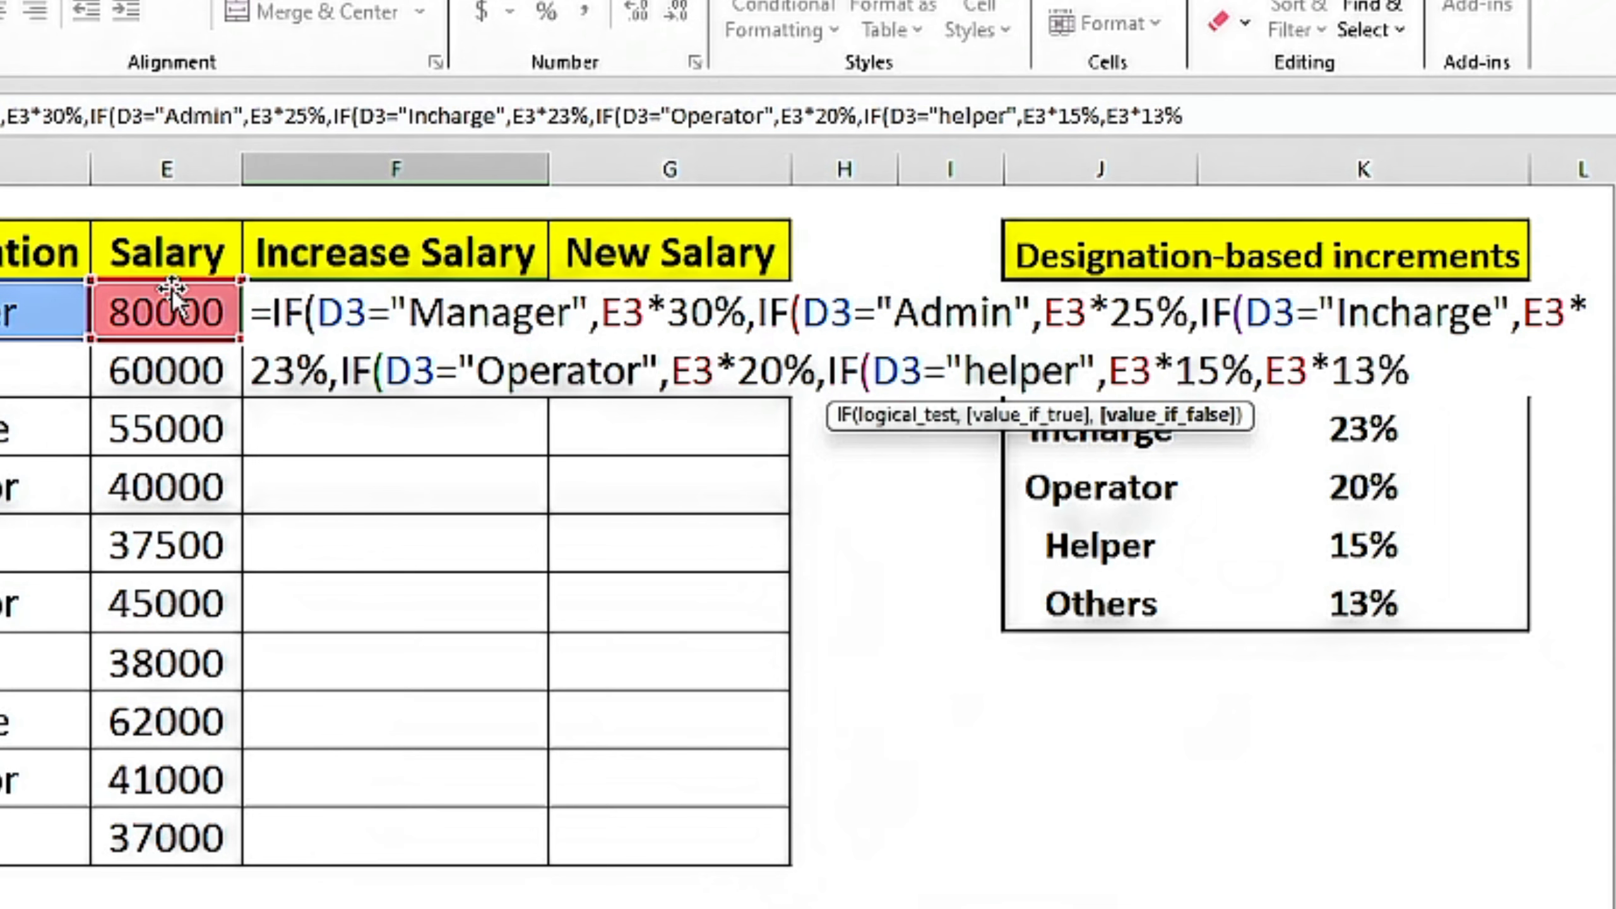
{"action": "type", "text": ")"}
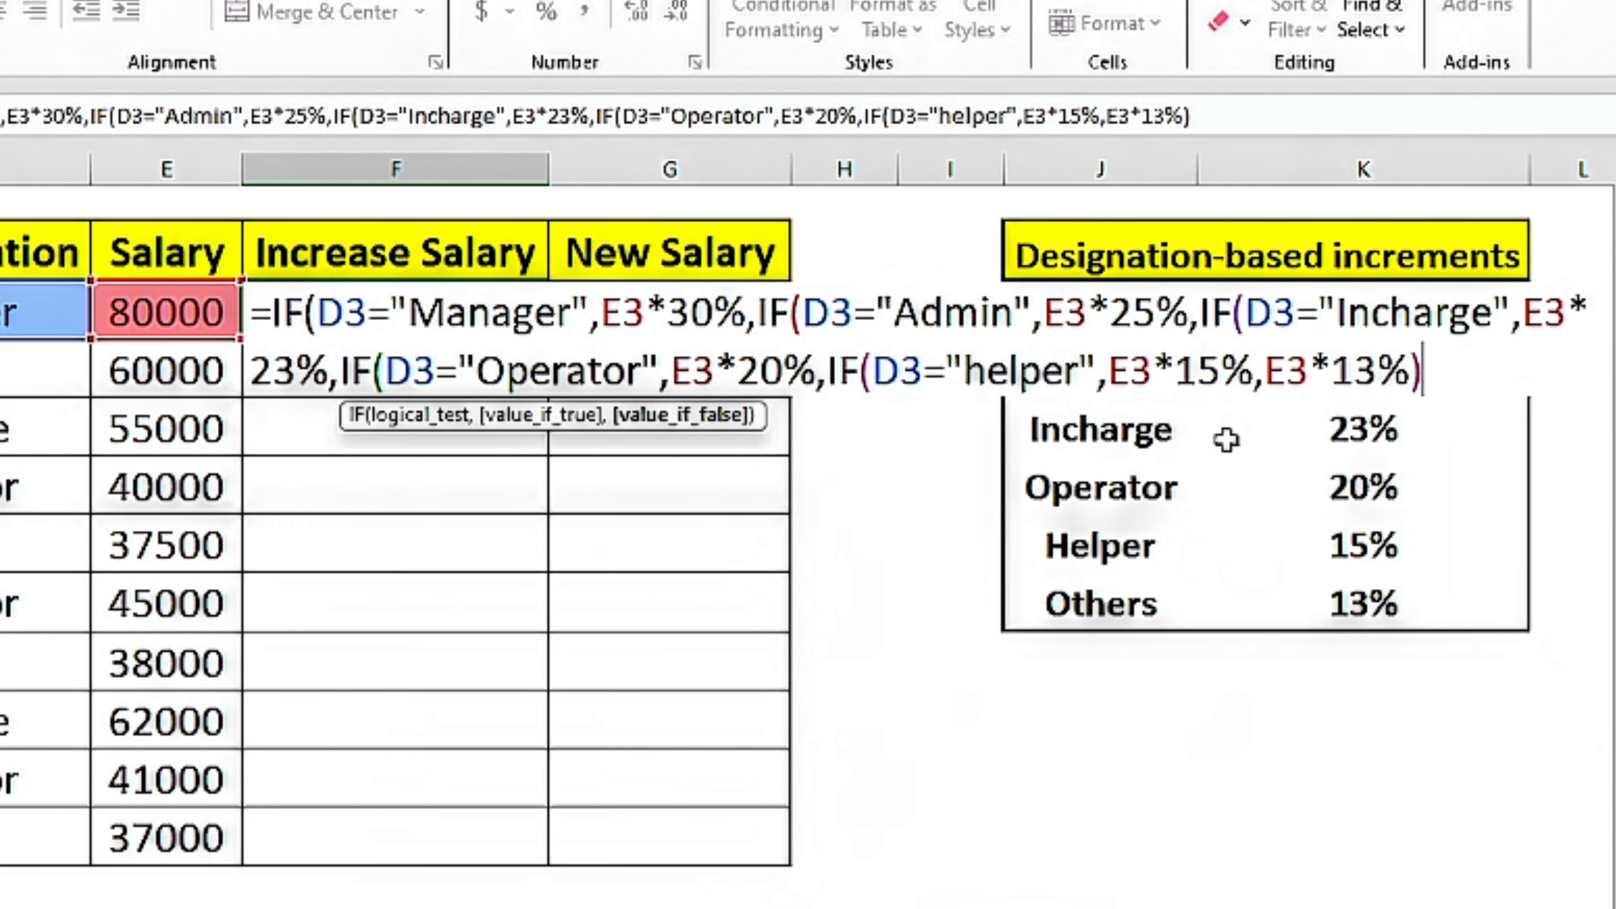
{"action": "type", "text": "))))"}
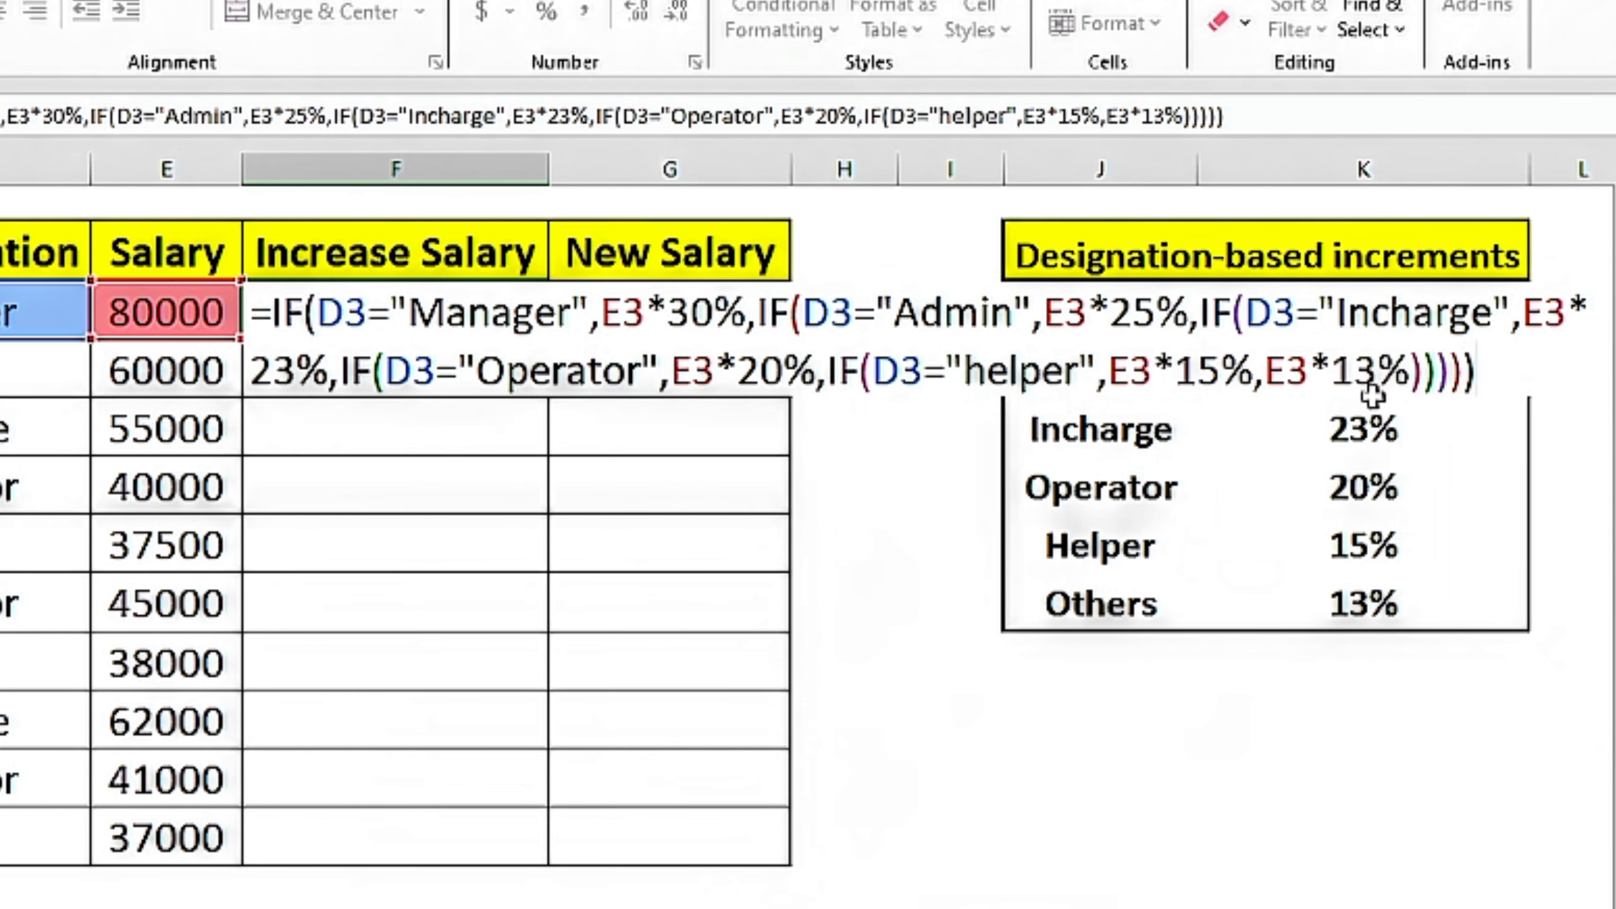
Enter the nested IF in F3 and copy it down Increase Salary to F12.
{"action": "key", "text": "Return"}
{"action": "left_click", "coordinate": [456, 305]}
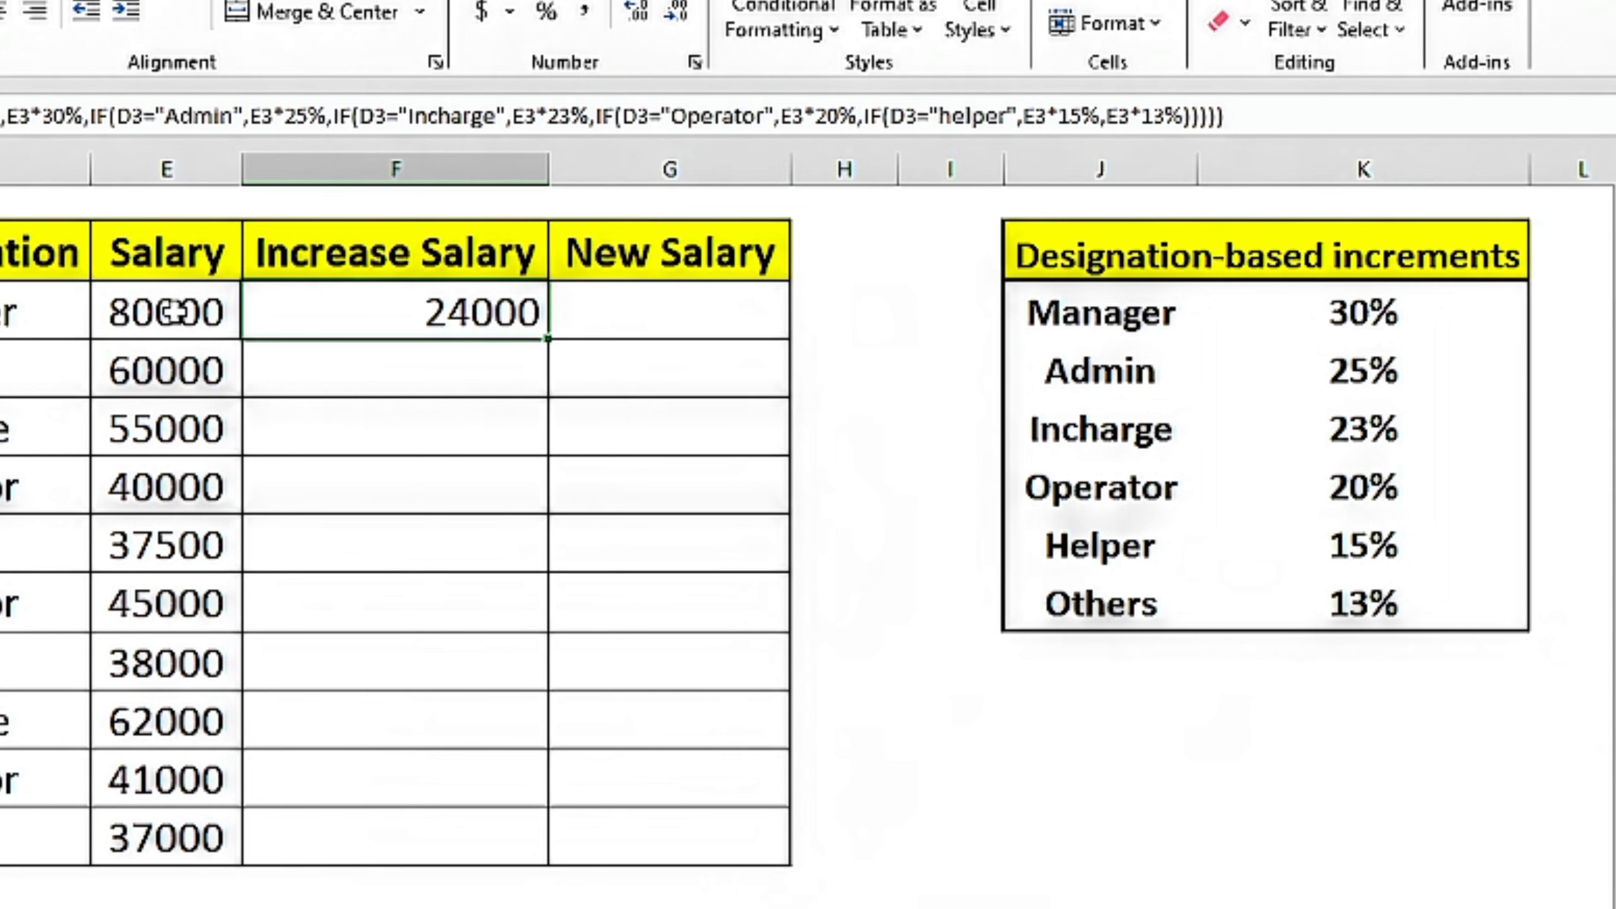
{"action": "double_click", "coordinate": [551, 341]}
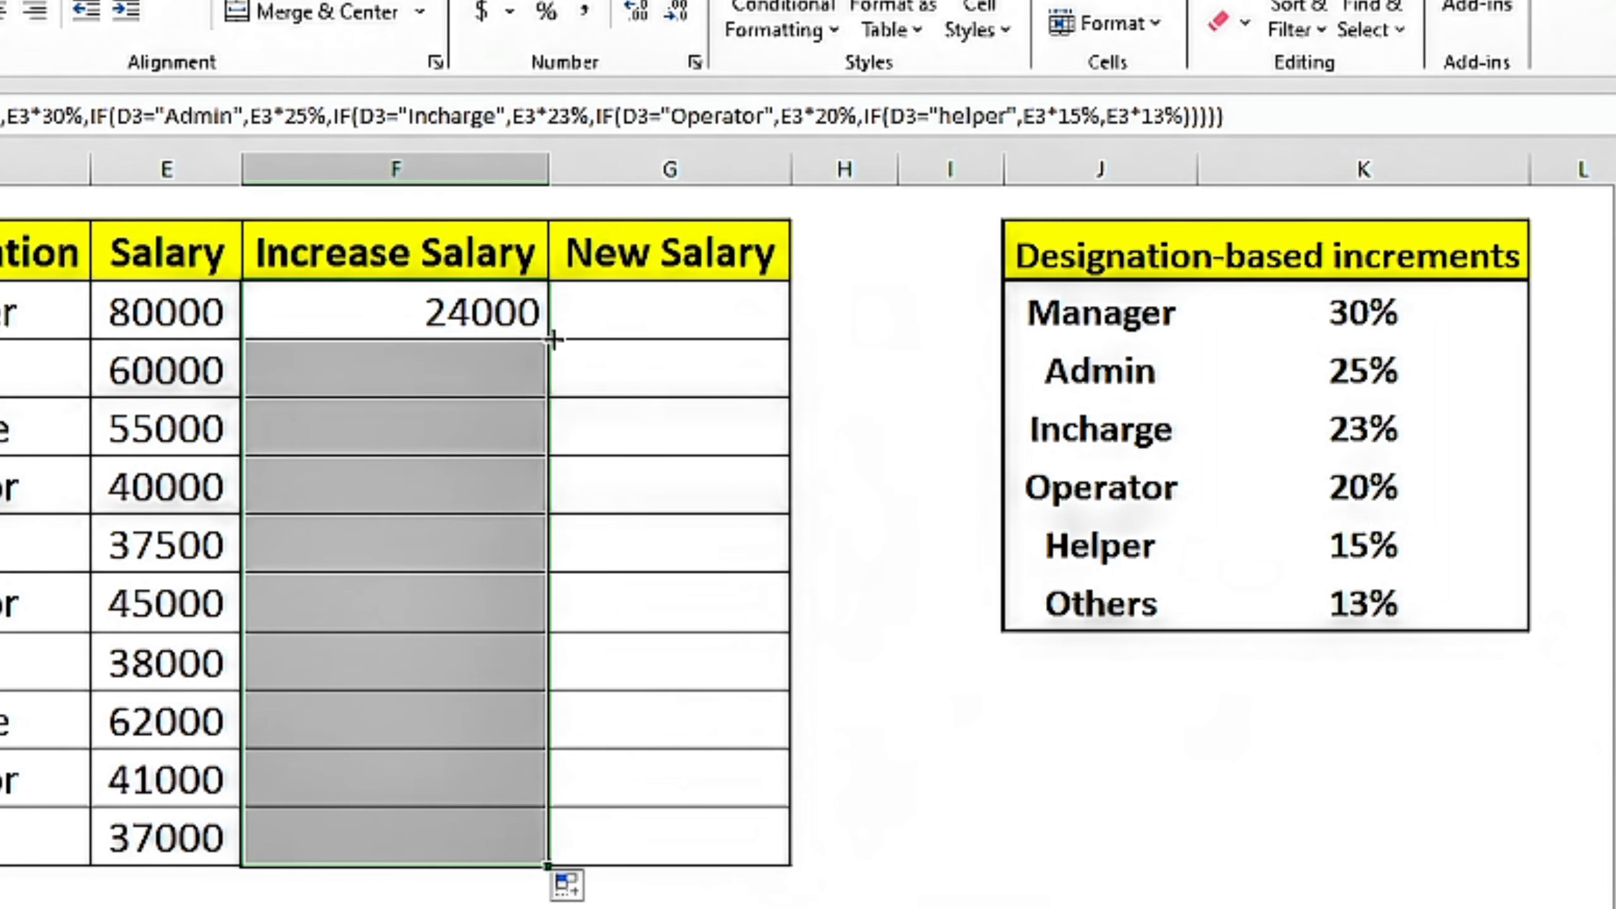
{"action": "left_click", "coordinate": [397, 702]}
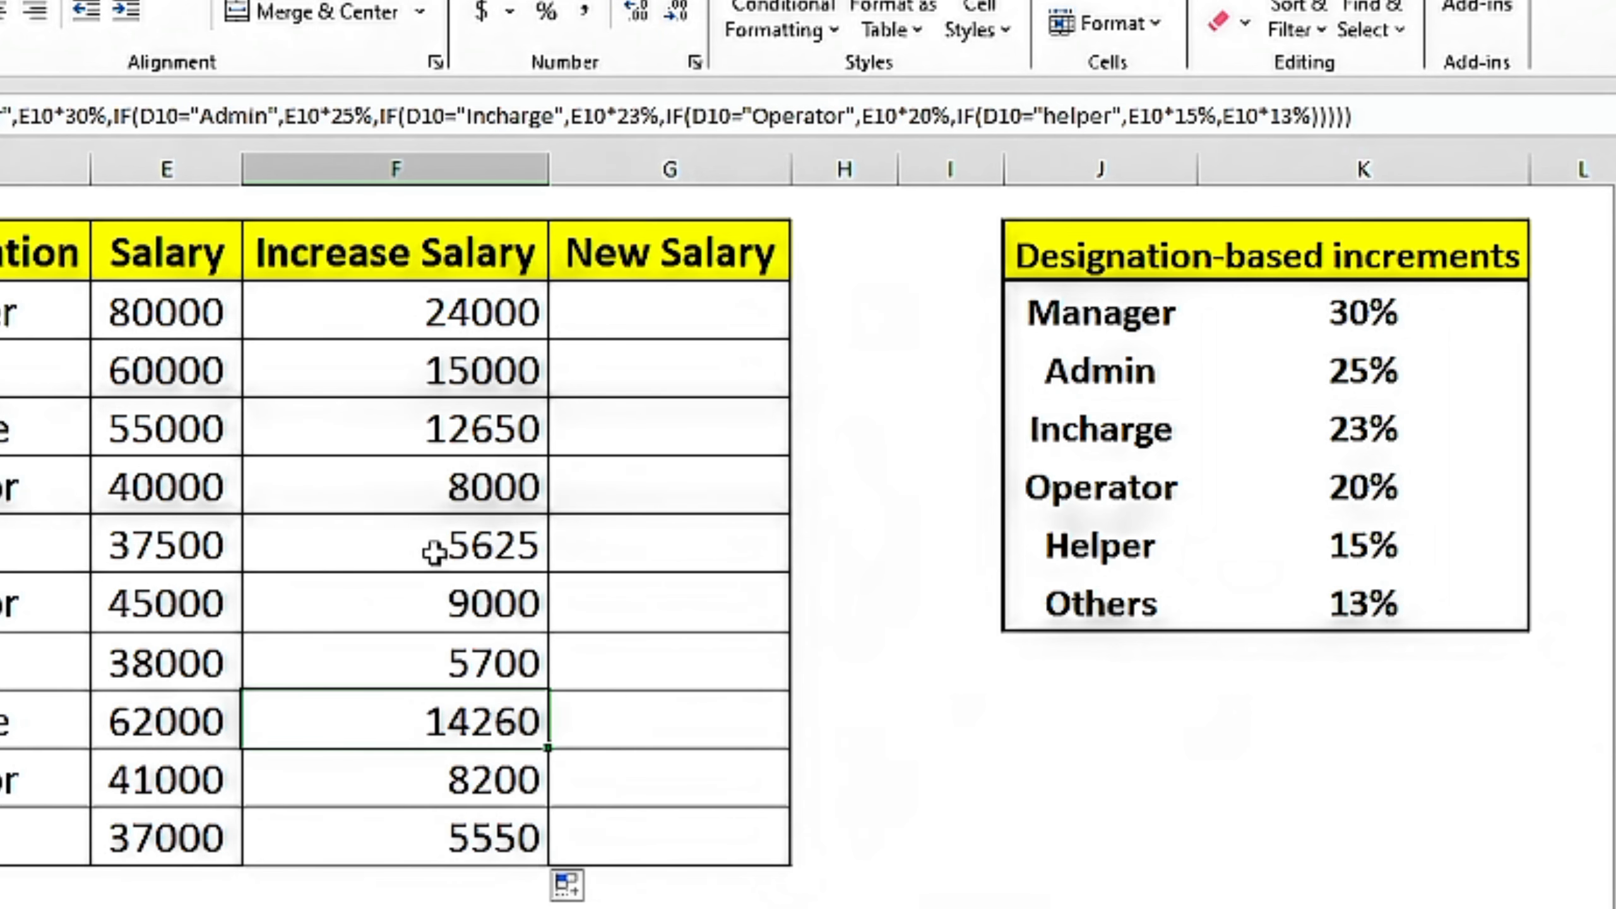
Make G3 an AutoSum =SUM(E3:F3) of salary and increase, and fill it down to G12.
{"action": "left_click", "coordinate": [624, 310]}
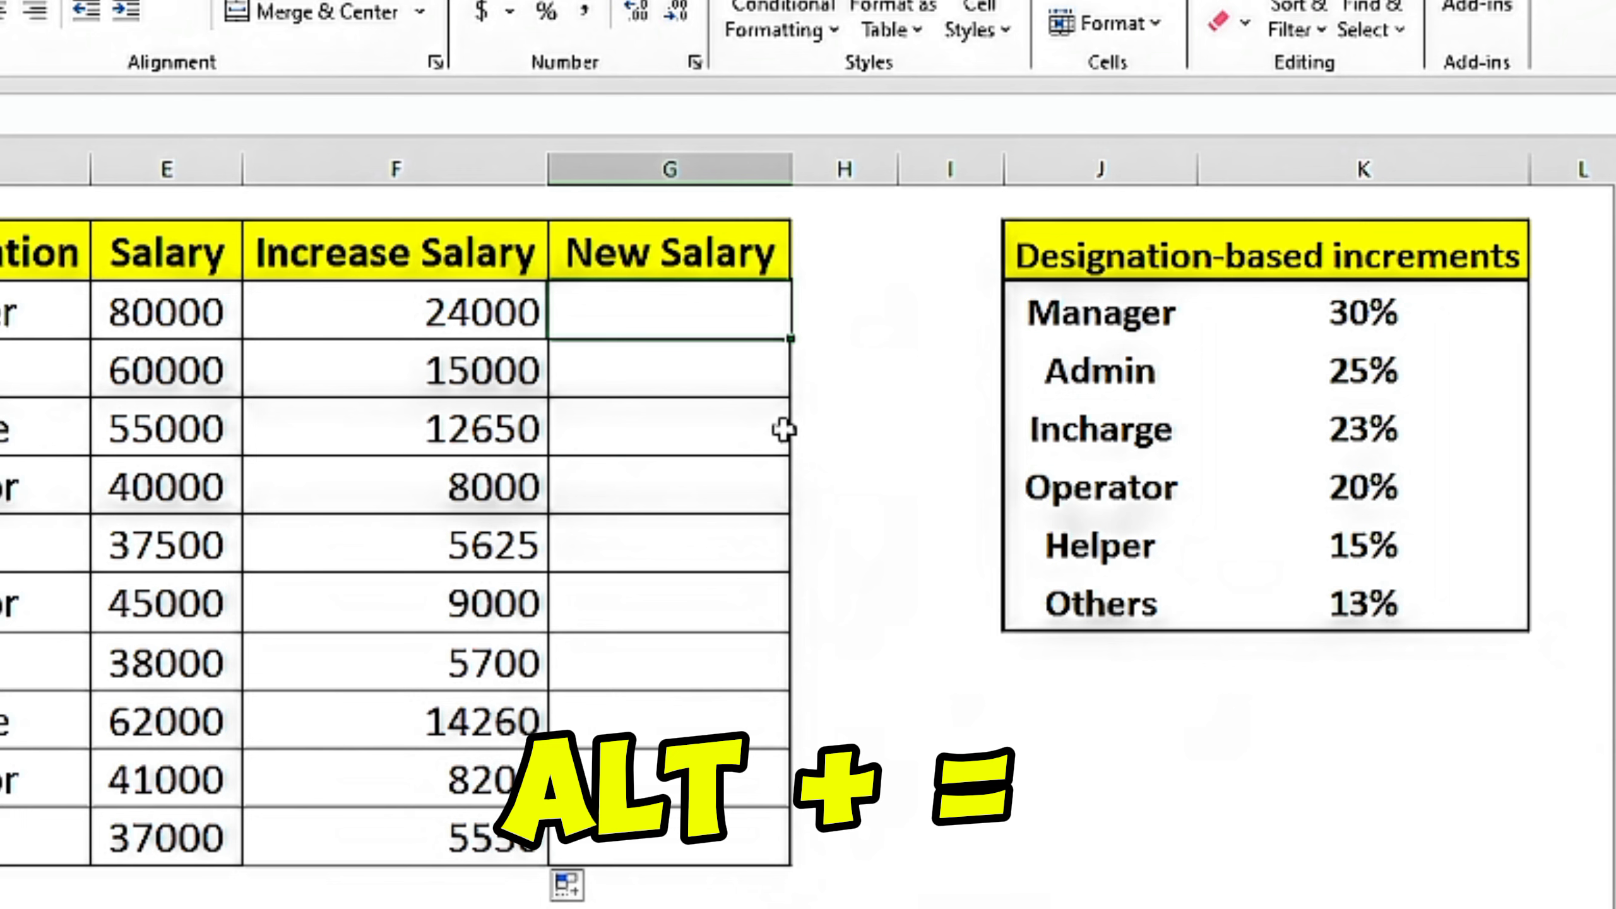
{"action": "key", "text": "alt+equal"}
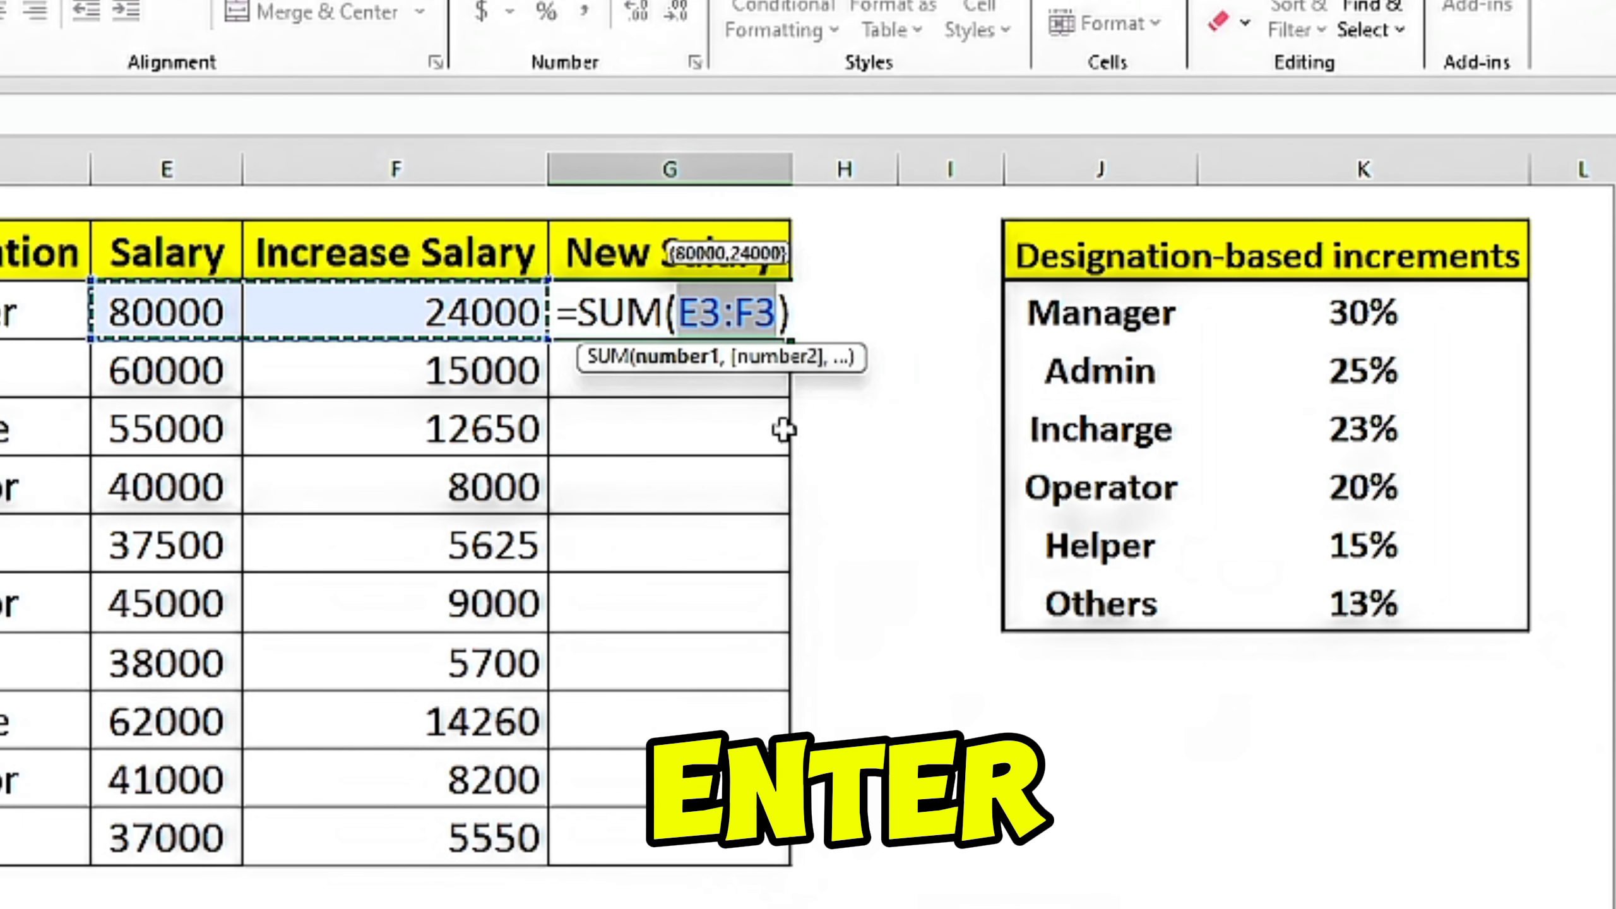
{"action": "key", "text": "Return"}
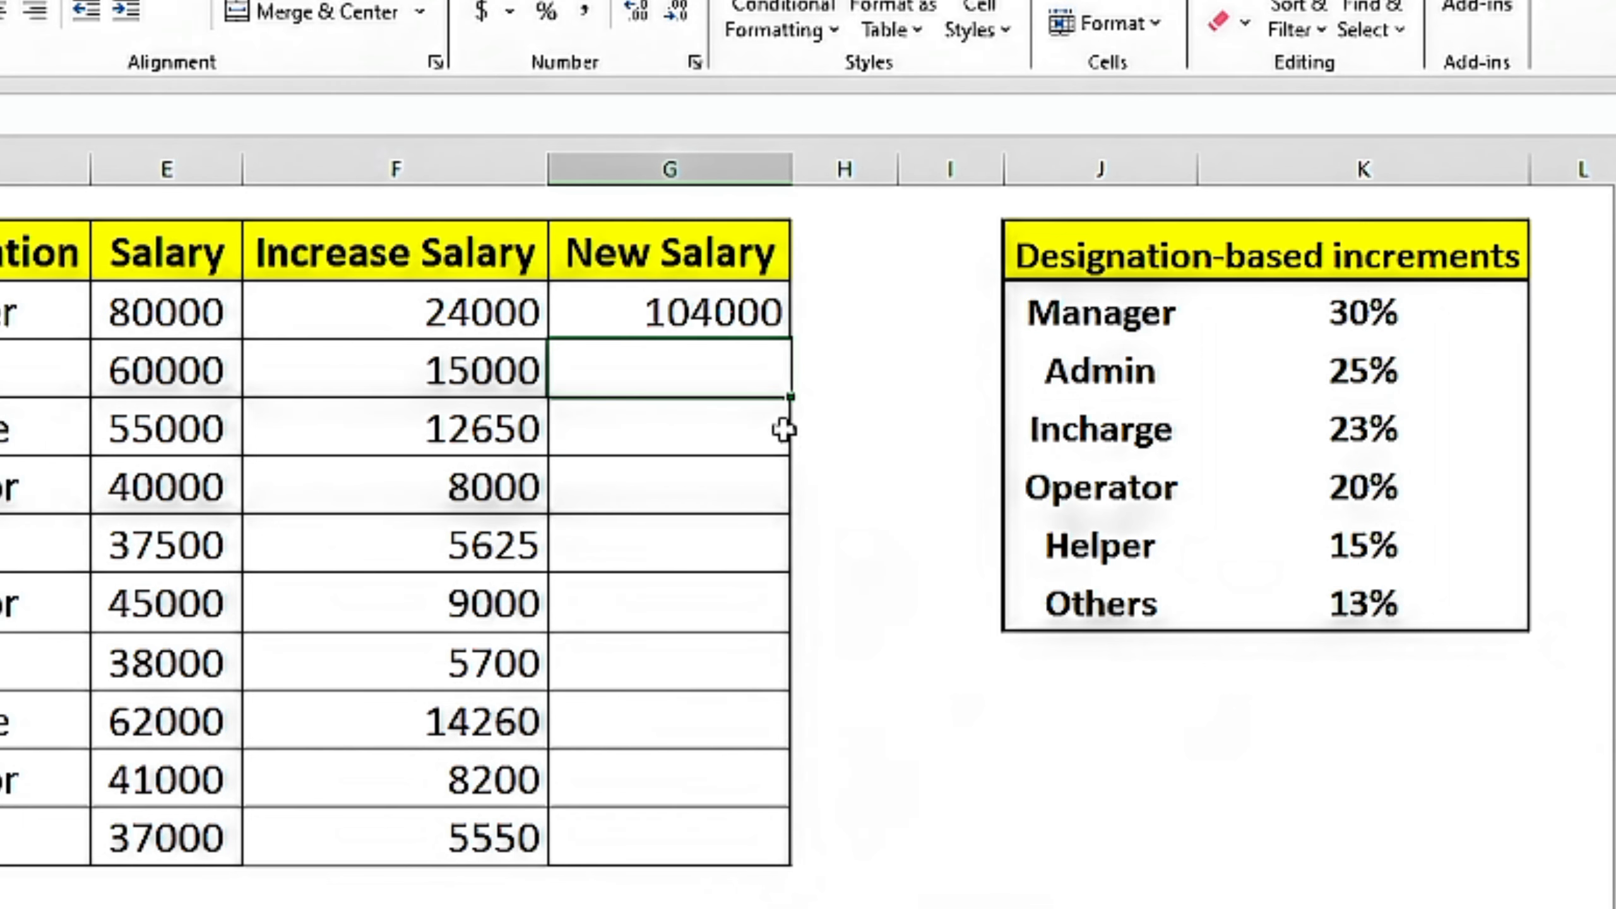
{"action": "left_click", "coordinate": [776, 310]}
{"action": "double_click", "coordinate": [791, 339]}
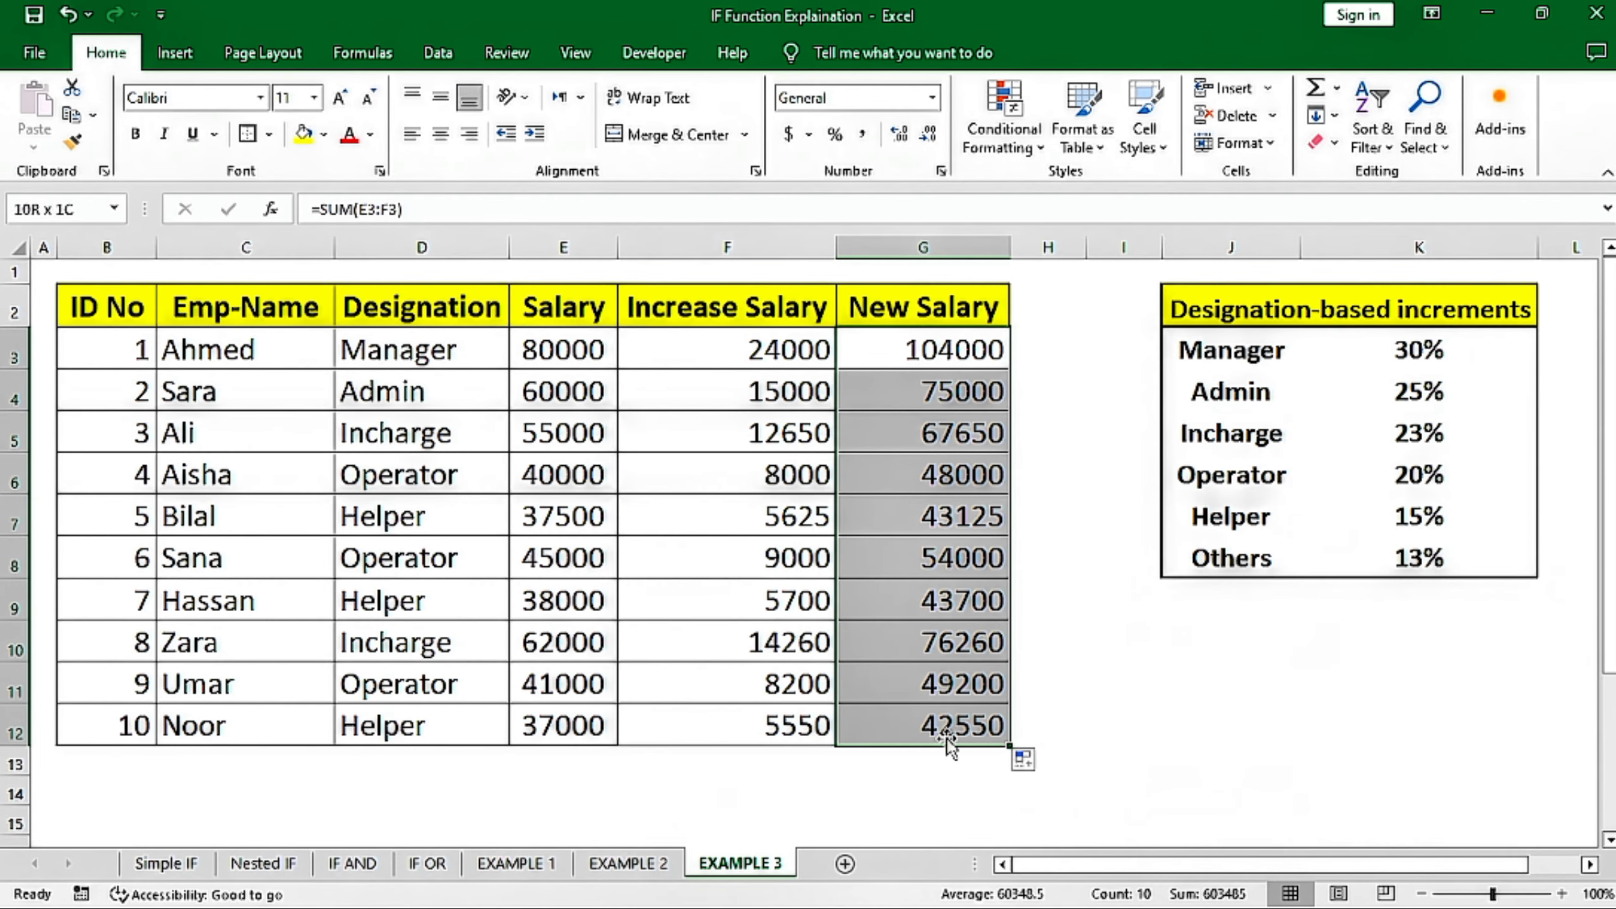
{"action": "left_click", "coordinate": [304, 134]}
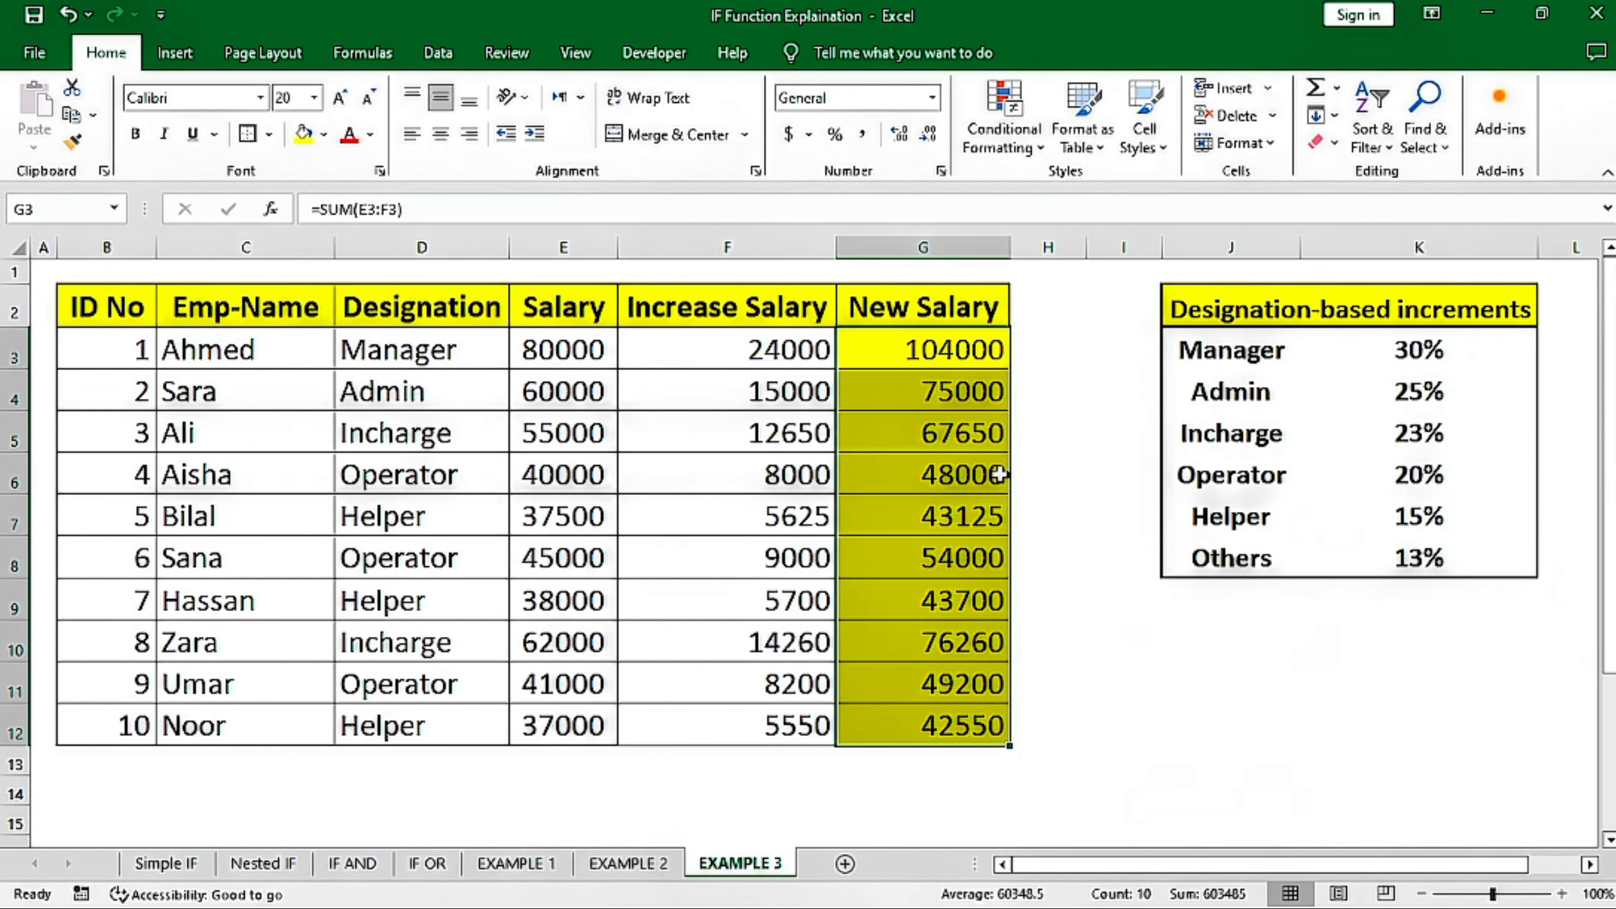
{"action": "left_click", "coordinate": [1053, 519]}
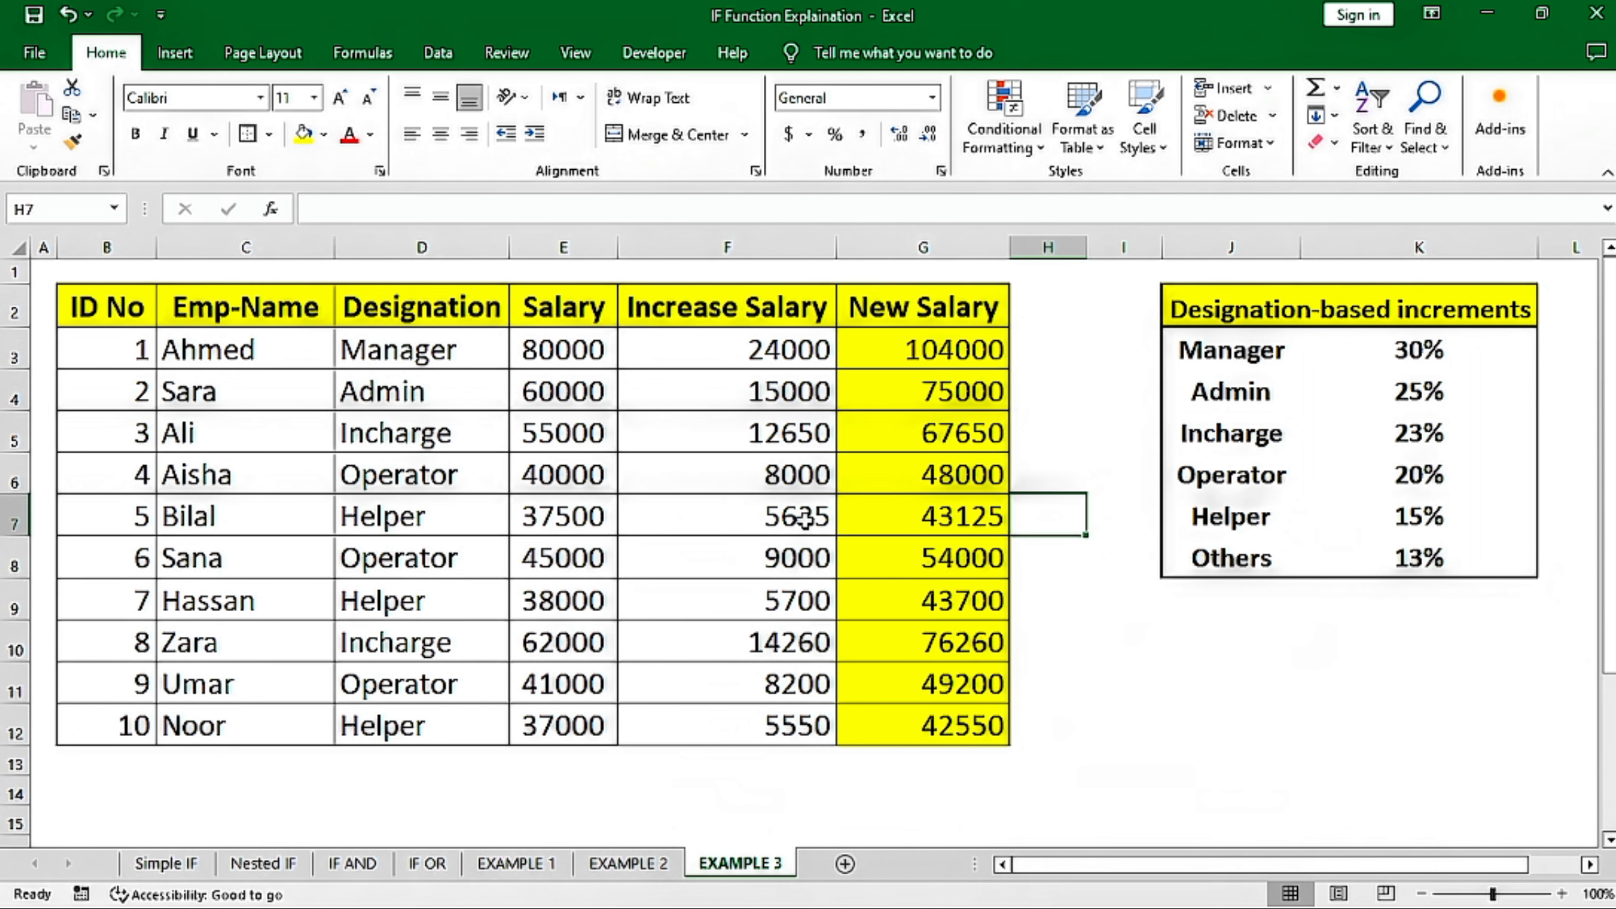